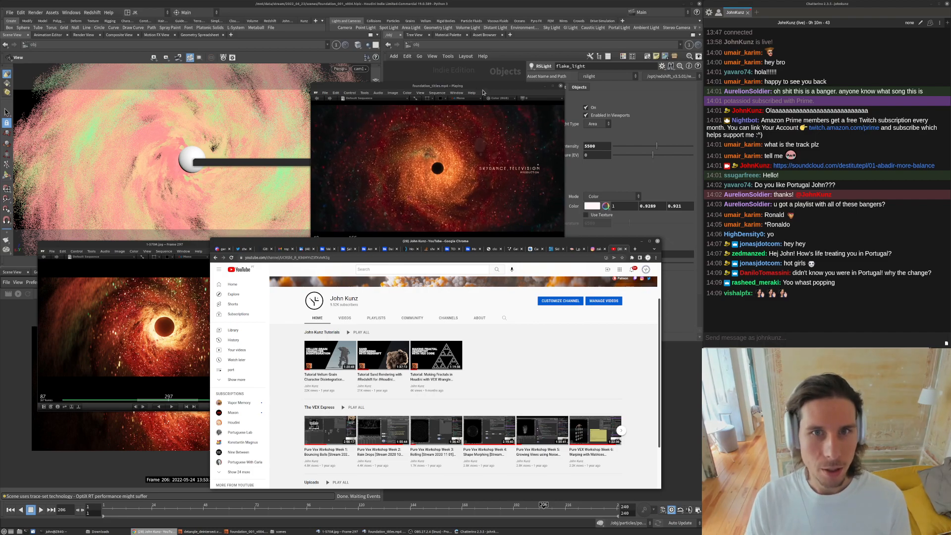
- Arrange and play the reference title video and rendered sequence players, and scroll through the YouTube channel page
click(446, 186)
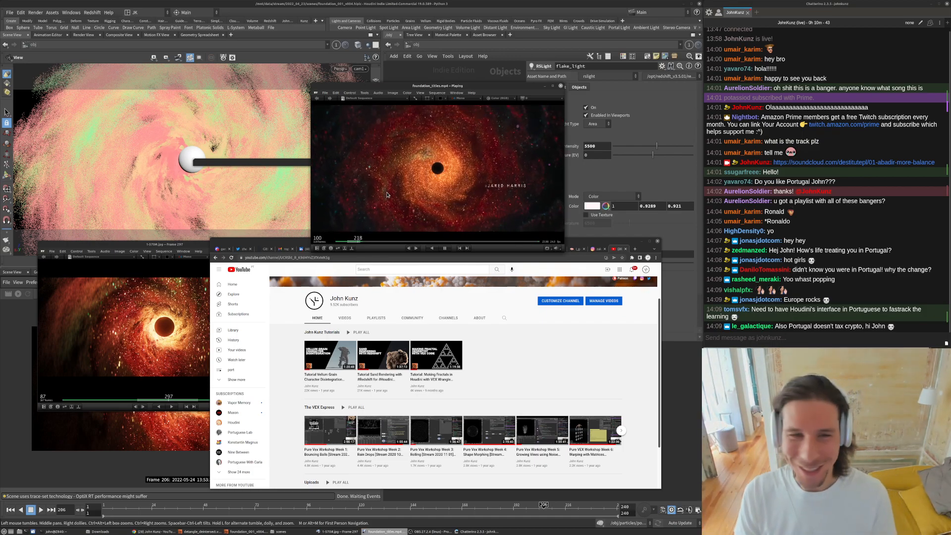
drag(169, 245, 421, 257)
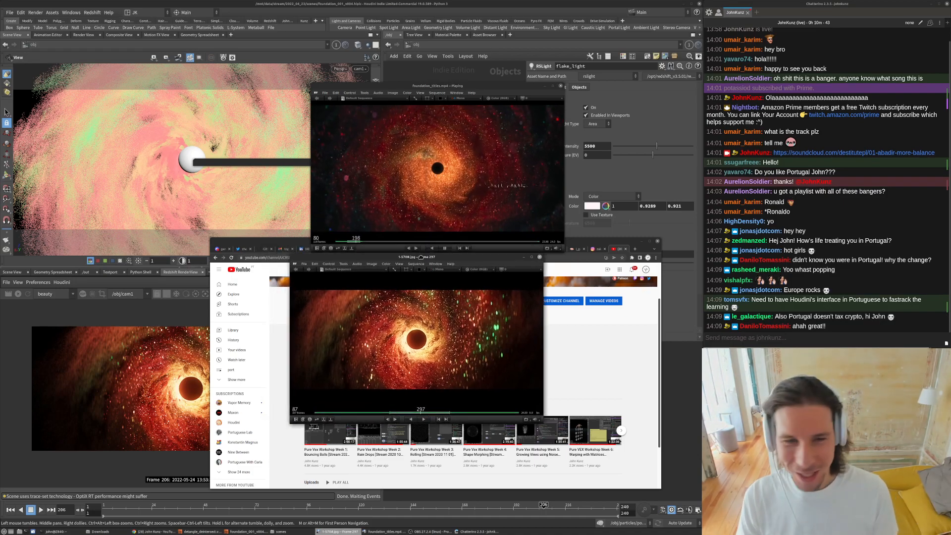
drag(511, 258, 529, 259)
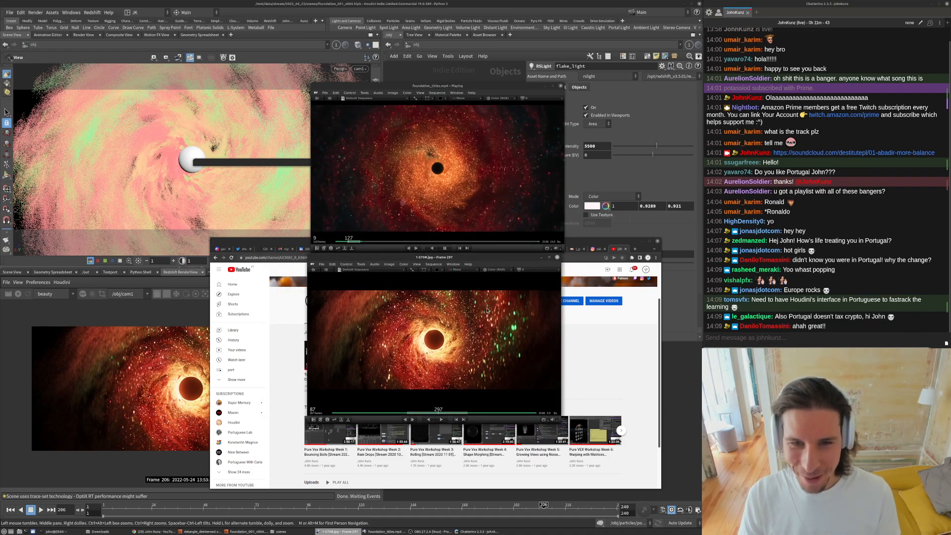
key(space)
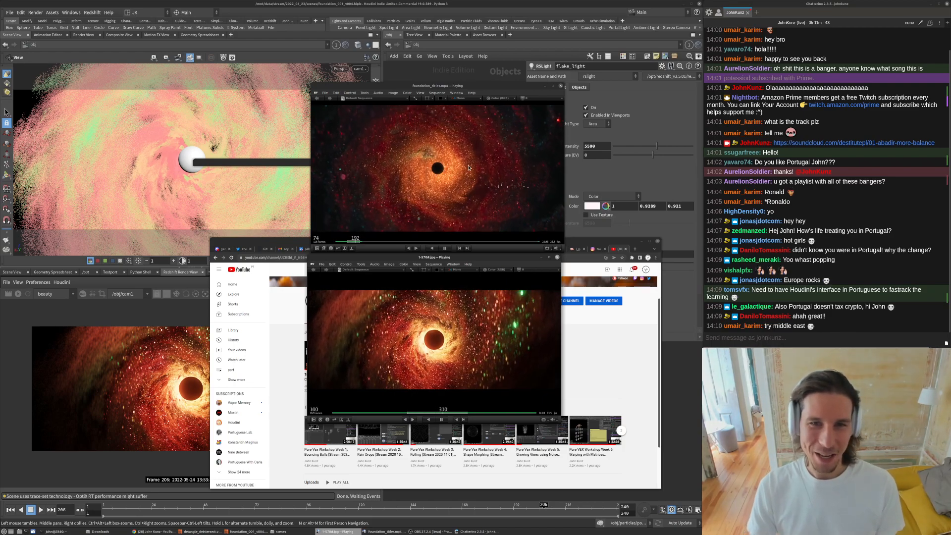
click(429, 474)
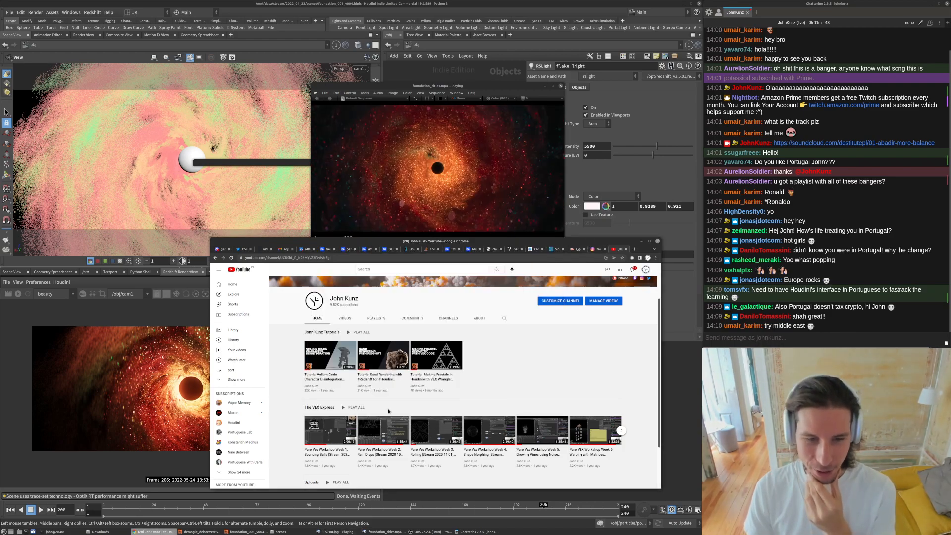
scroll(427, 383, down, 2)
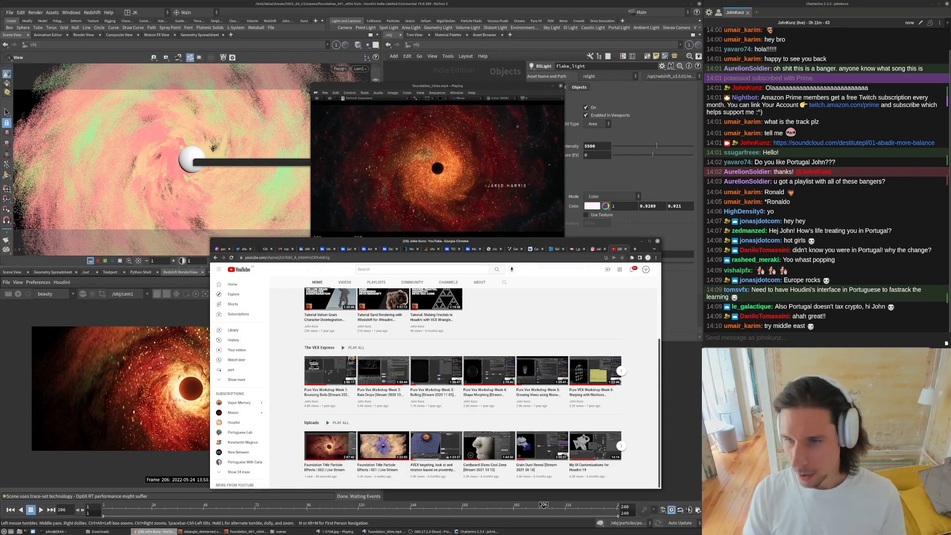
- Paste the copied YouTube link into the stream chat and send it
click(745, 339)
text(https://www.youtube.com/watch?v=KRWlzmPnT80&t=6119s)
key(Return)
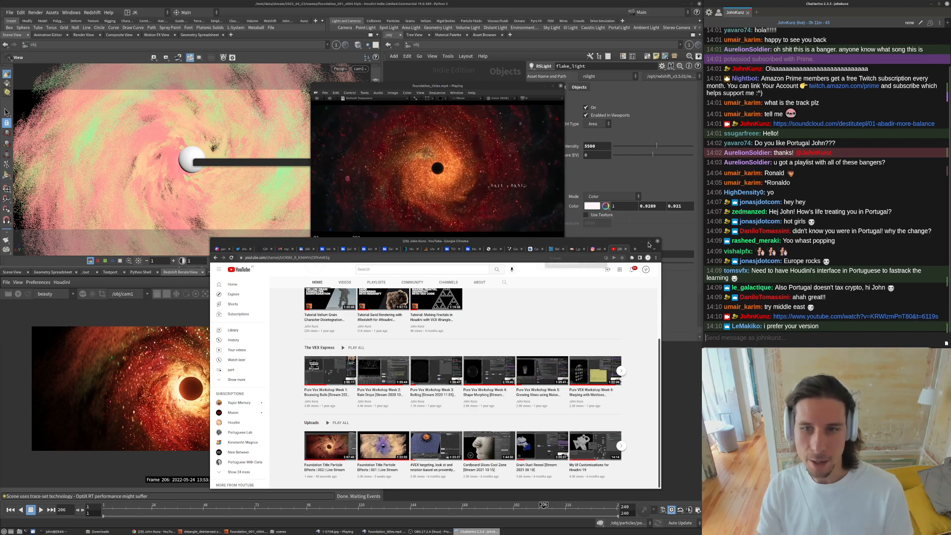
- Minimize the browser, stack the reference video and render sequence players full-width, and play both
double_click(606, 241)
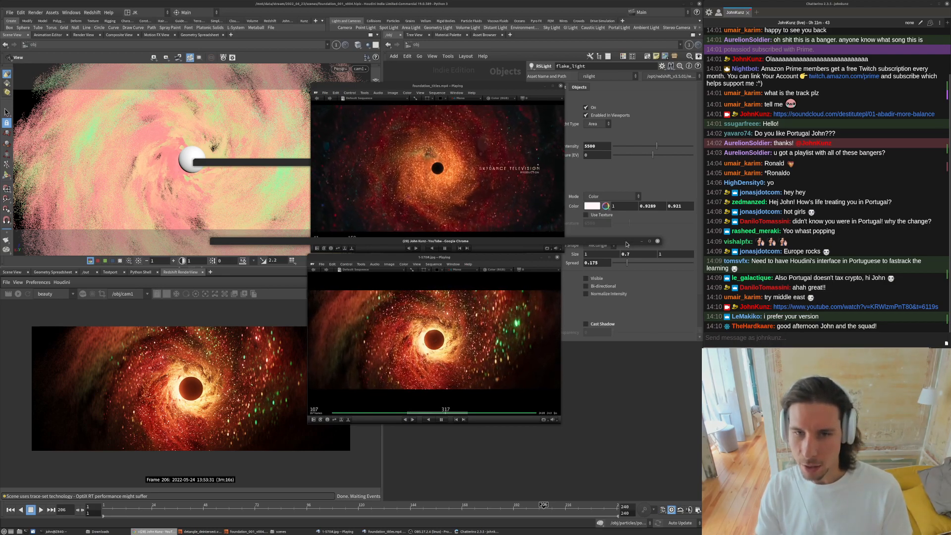
click(642, 241)
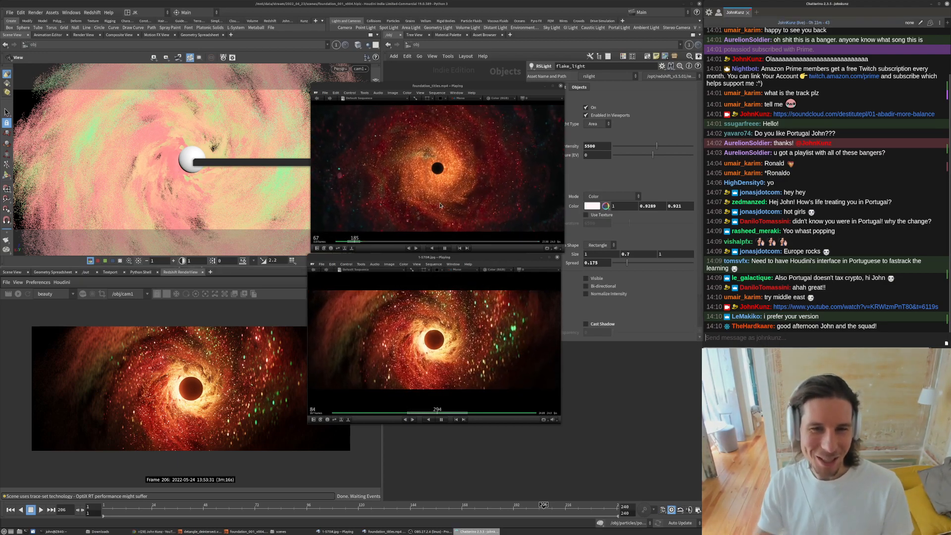
click(487, 263)
drag(492, 86, 186, 8)
drag(258, 174, 691, 258)
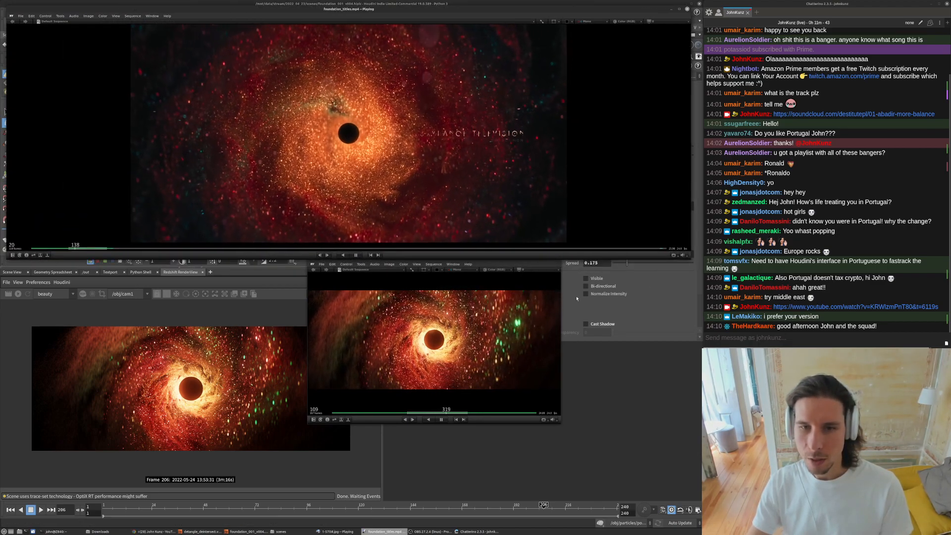
drag(509, 265, 209, 269)
drag(258, 425, 687, 504)
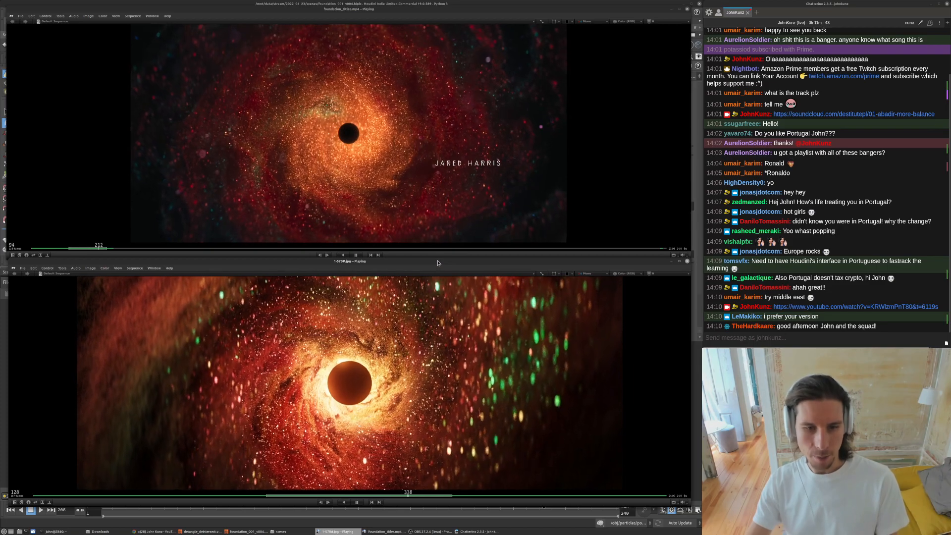
key(Up)
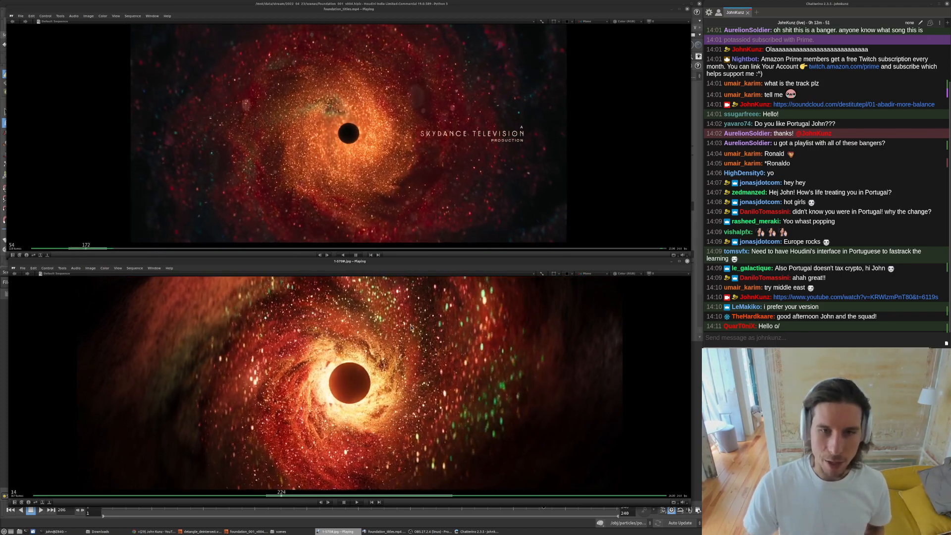
key(space)
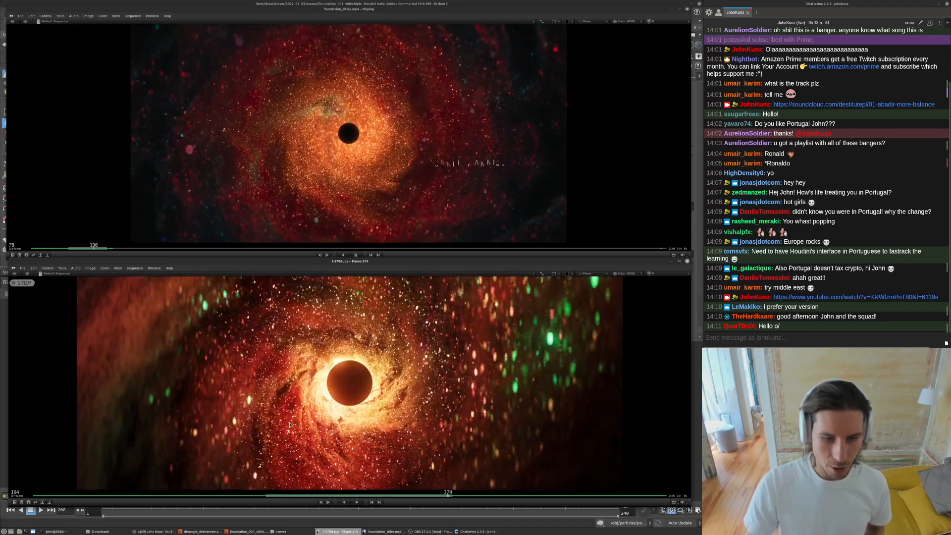
- Move the Redshift Feedback Display aside, select the cam1 camera node, and open its View parameters
click(238, 532)
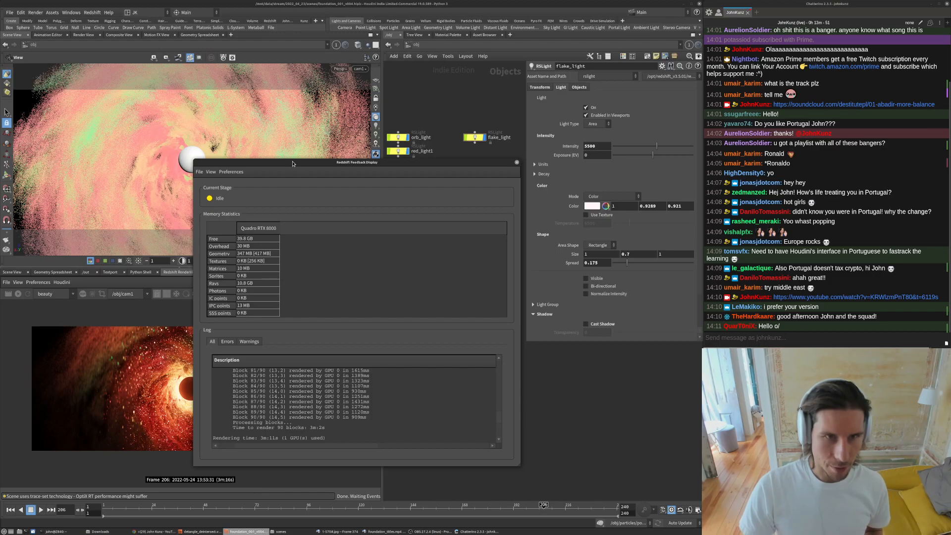
drag(293, 163, 502, 186)
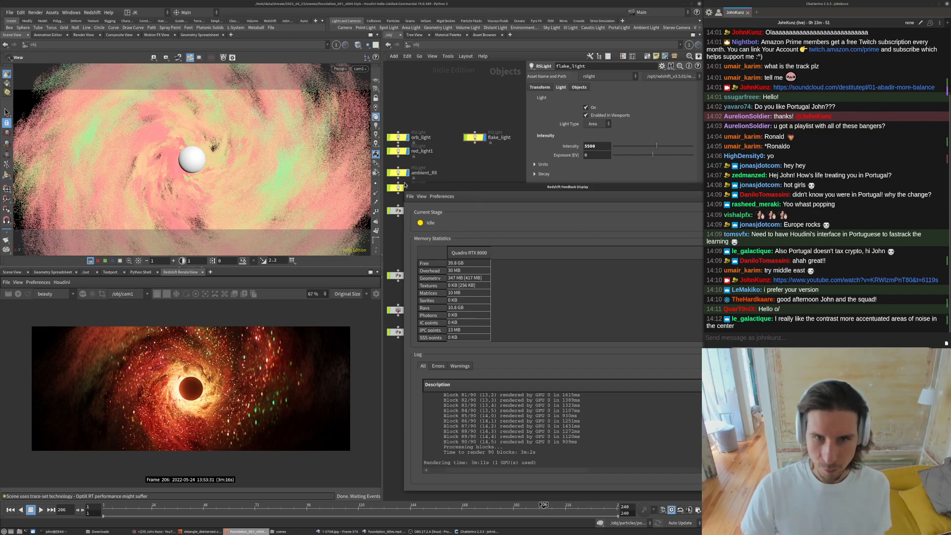
drag(486, 189, 198, 174)
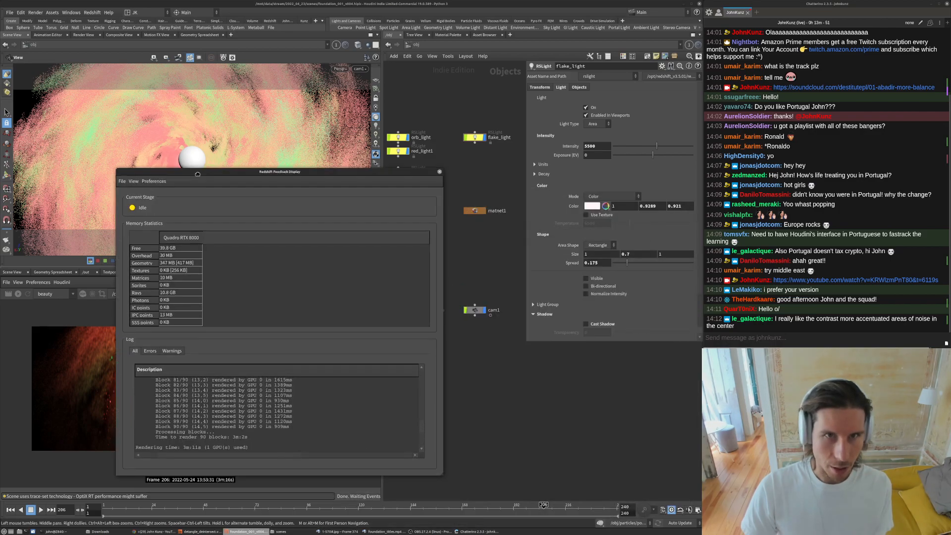
click(475, 311)
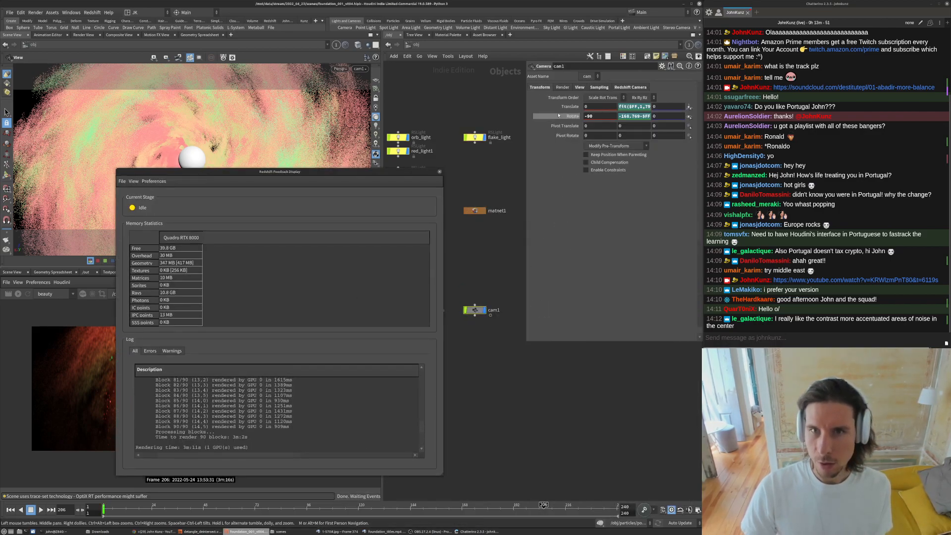
click(579, 88)
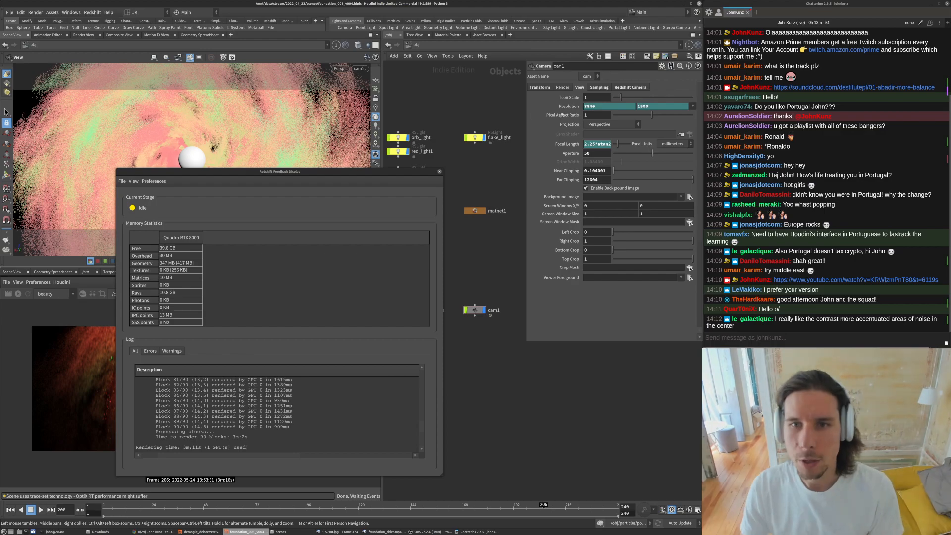
drag(298, 172, 456, 90)
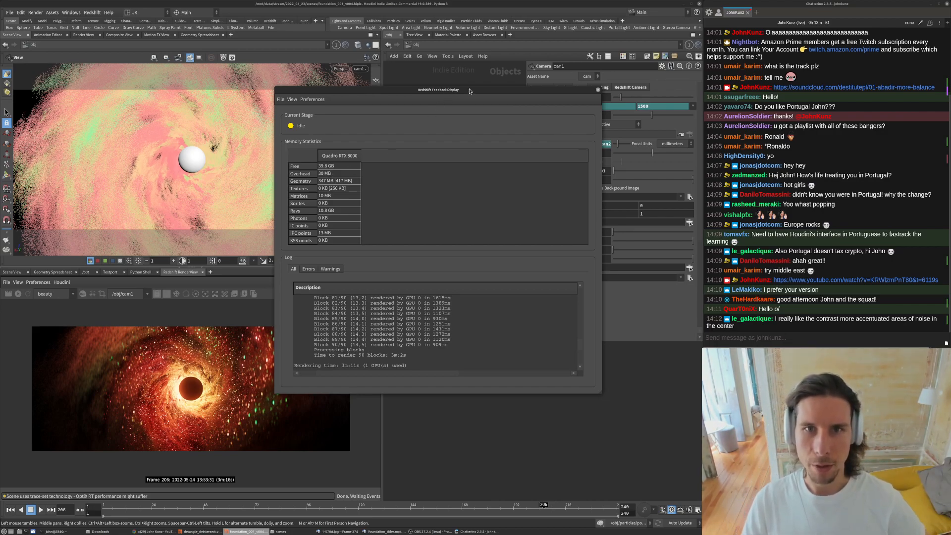
drag(487, 92, 539, 106)
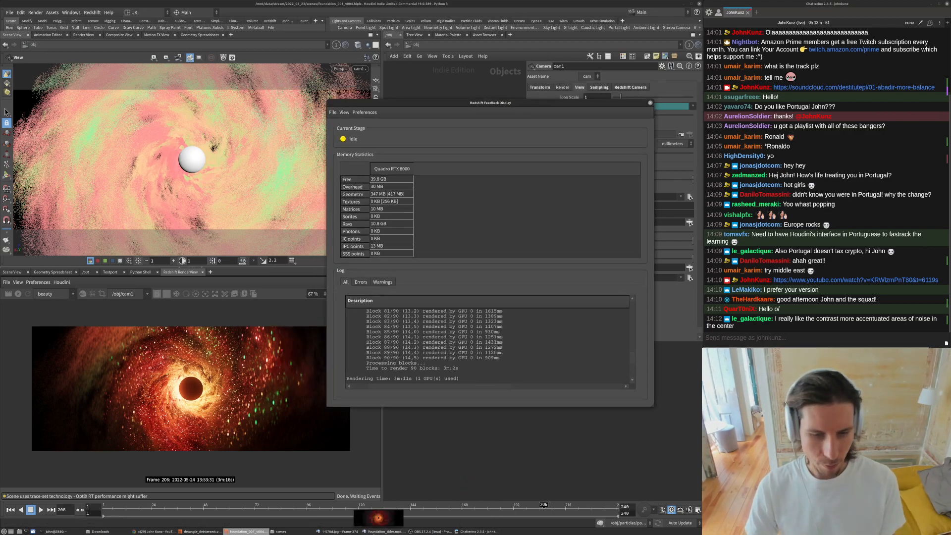
- Play both players and zoom in and out on the rendered black hole to compare detail
click(384, 531)
click(344, 532)
key(space)
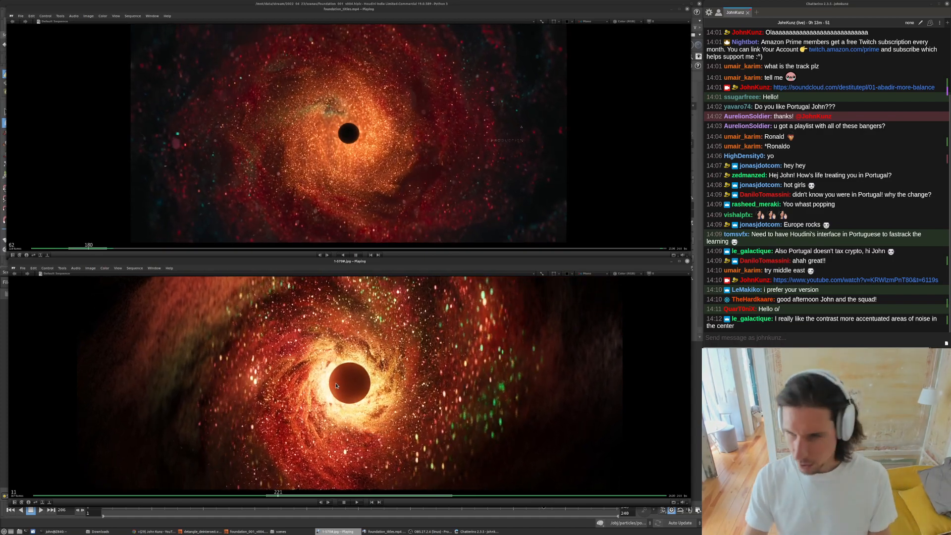
scroll(367, 362, up, 2)
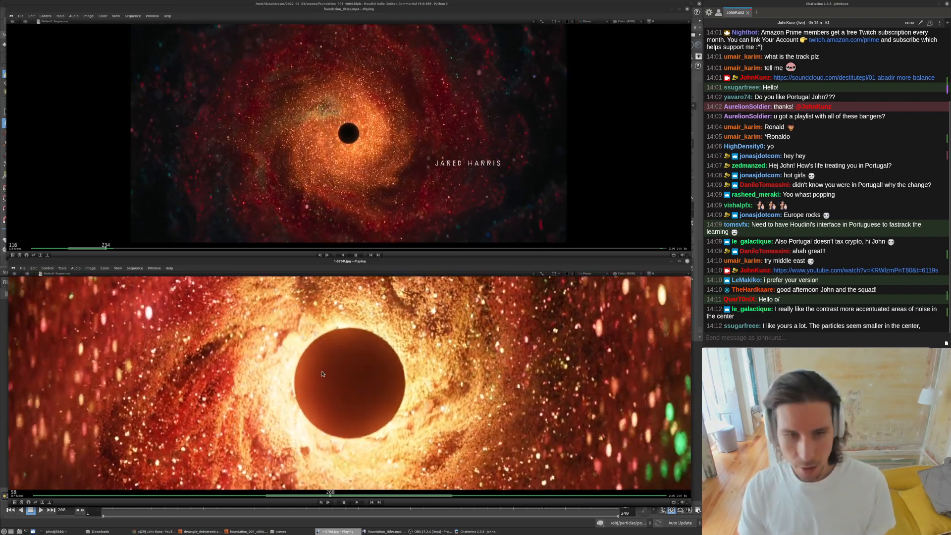
scroll(323, 374, down, 2)
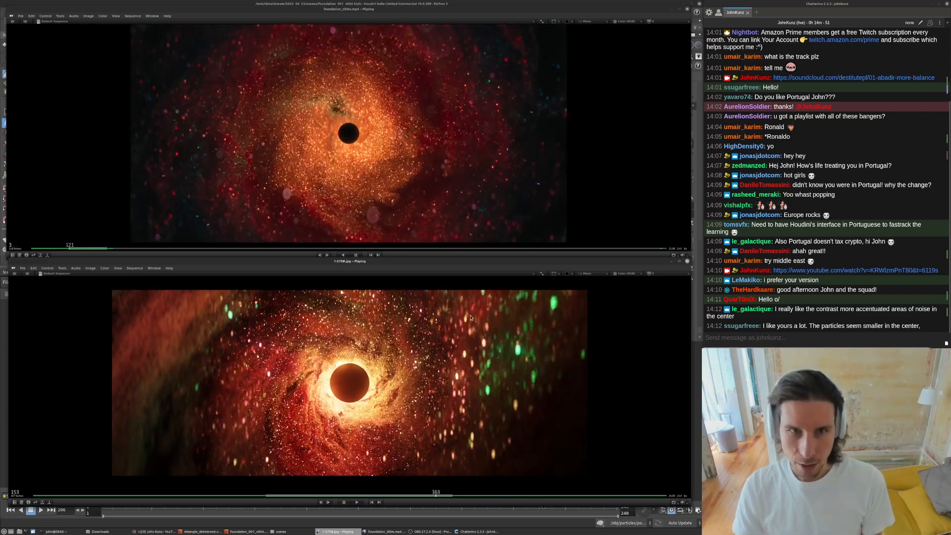
- Close the Redshift Feedback Display and tumble the scene view around the particle cloud
click(700, 367)
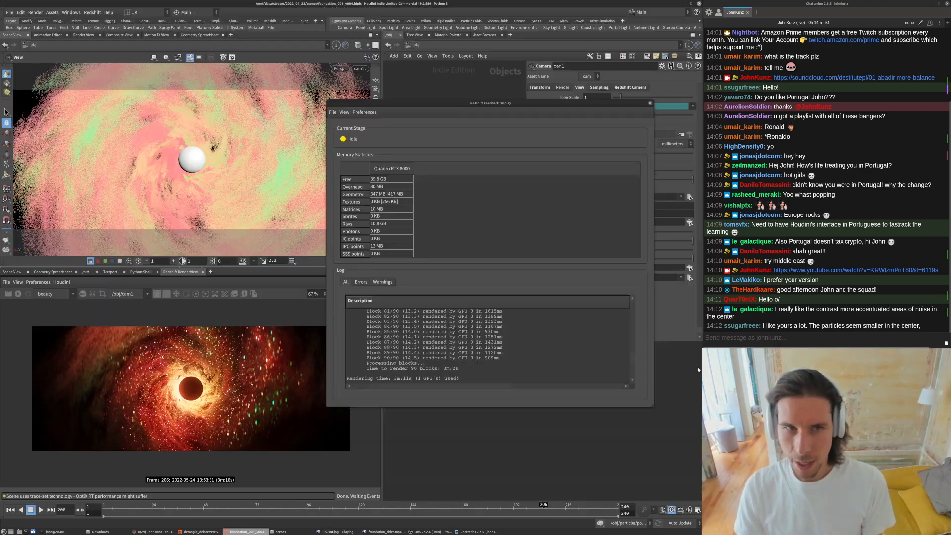
click(651, 103)
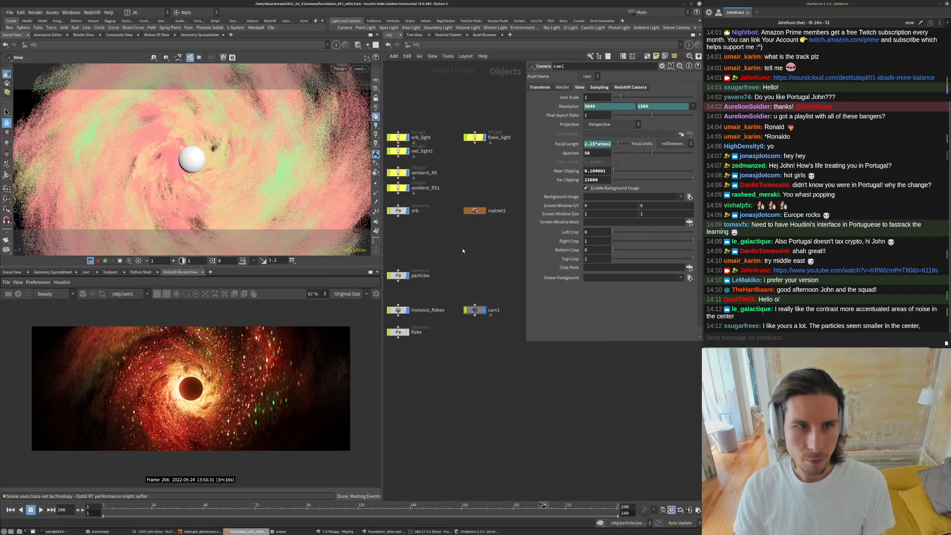
scroll(221, 144, down, 2)
drag(221, 144, 187, 183)
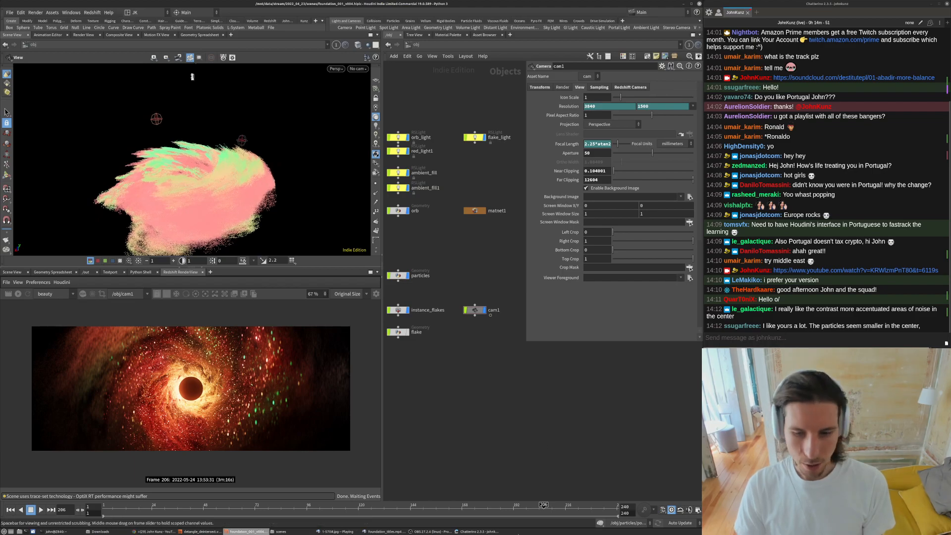
- Bring the render sequence player forward, set it to stay always on top, and resize it below the viewport
click(373, 532)
click(372, 531)
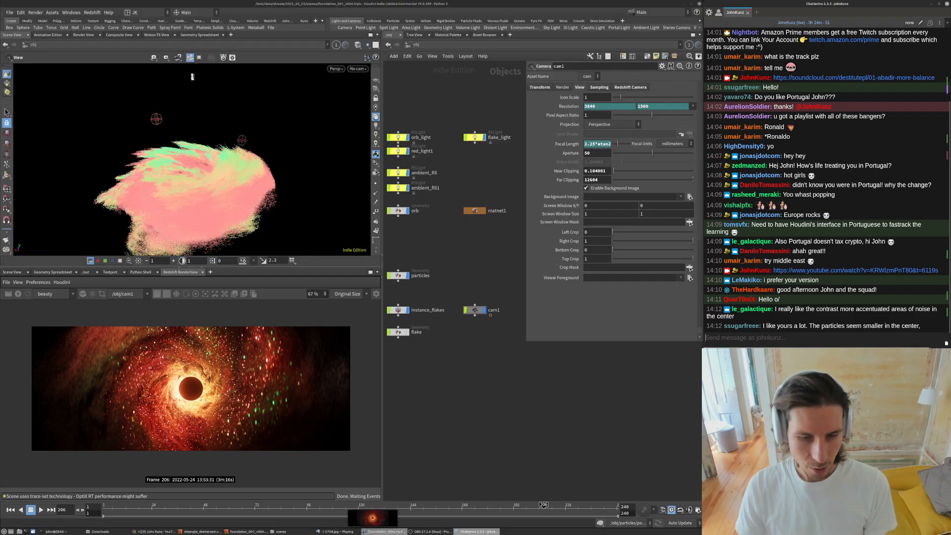
click(335, 531)
right_click(381, 262)
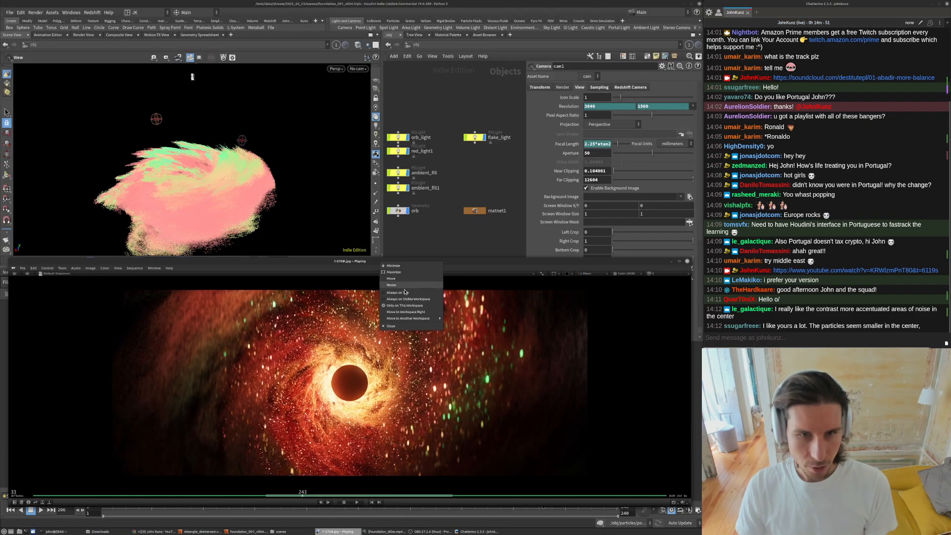
click(399, 292)
drag(410, 263, 410, 278)
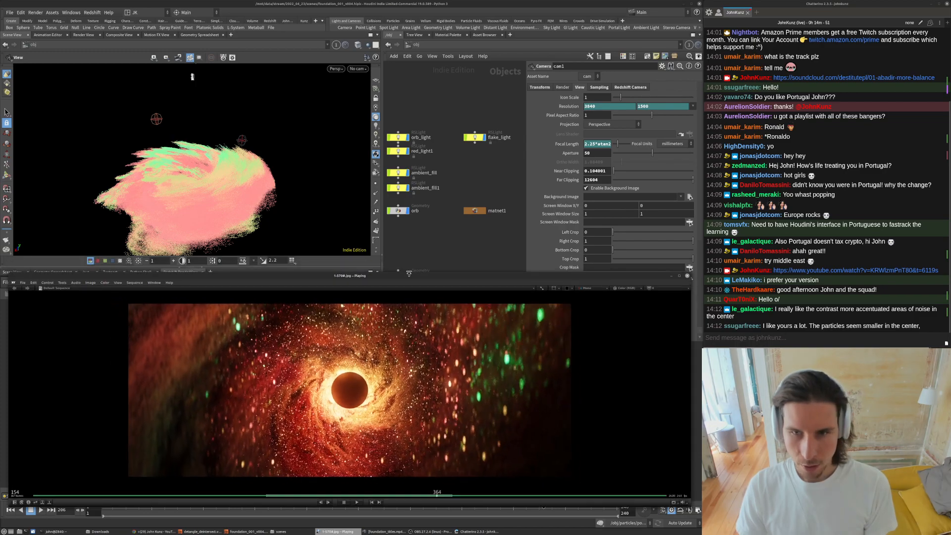
drag(691, 274, 492, 276)
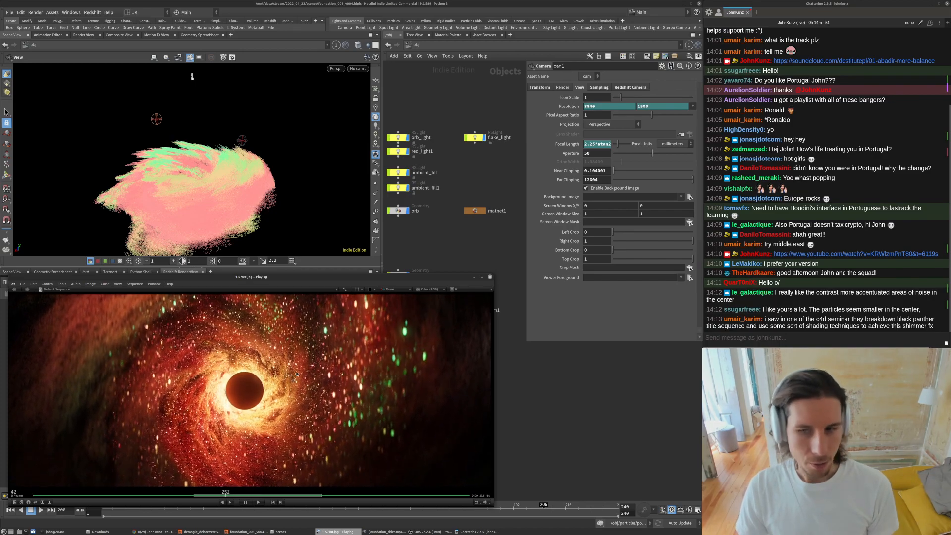
- Pan the network to the instance_flakes node, select it, and inspect it in the scene view
click(588, 415)
middle_drag(588, 414, 606, 356)
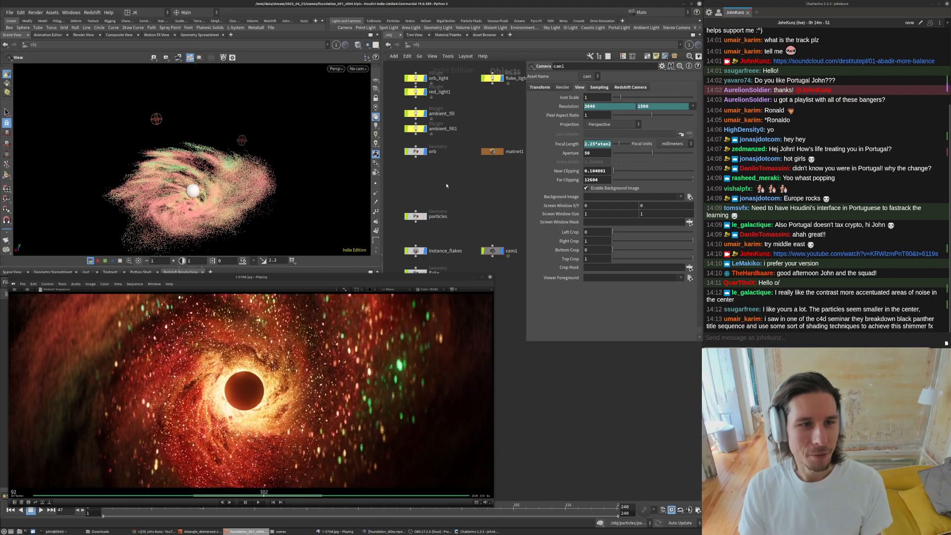
middle_drag(440, 234, 445, 195)
click(430, 212)
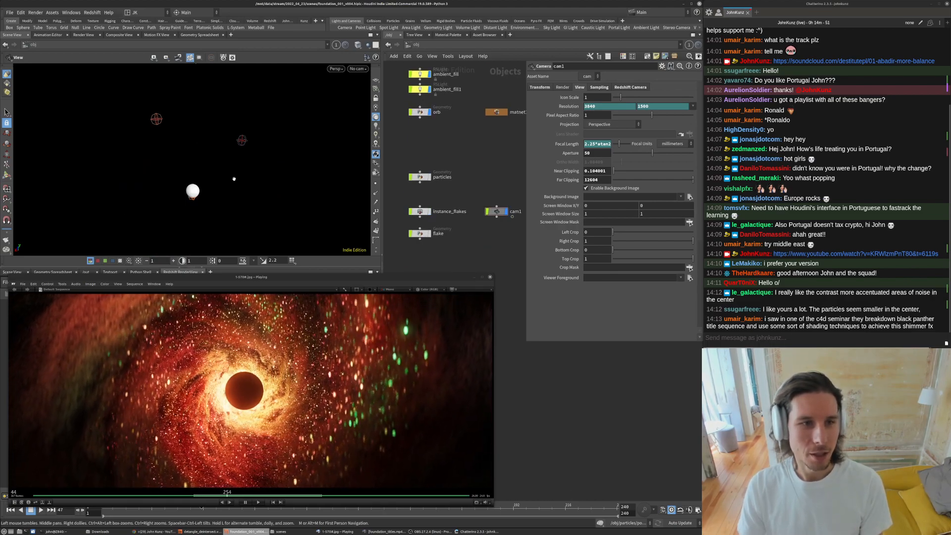
scroll(256, 172, down, 4)
middle_drag(240, 152, 239, 161)
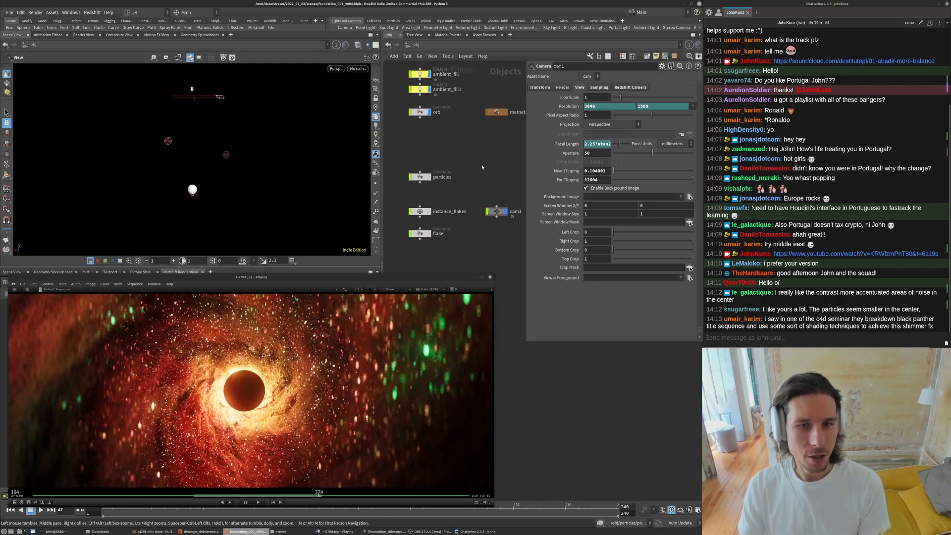
- Scrub the timeline to around frame 51 and replay the render sequence player
drag(107, 508, 296, 510)
click(372, 278)
key(Up)
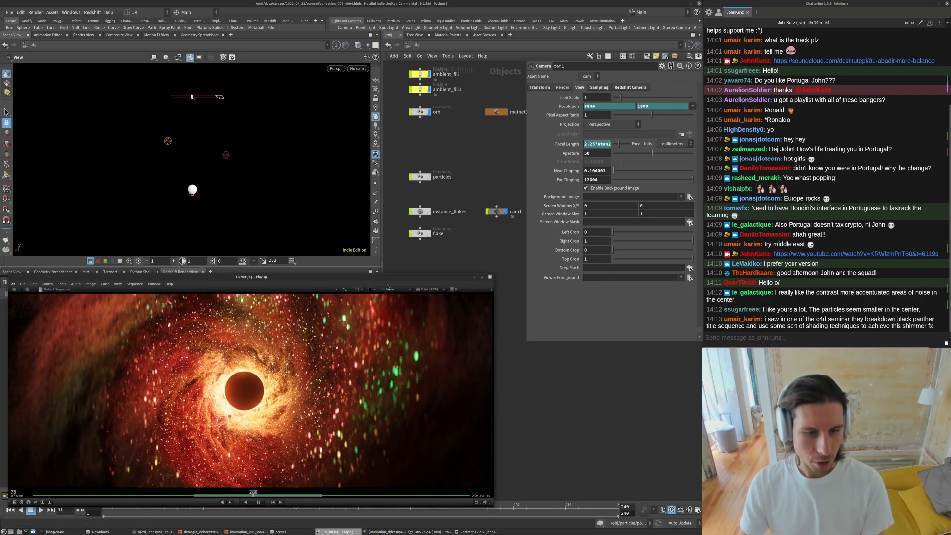
click(569, 440)
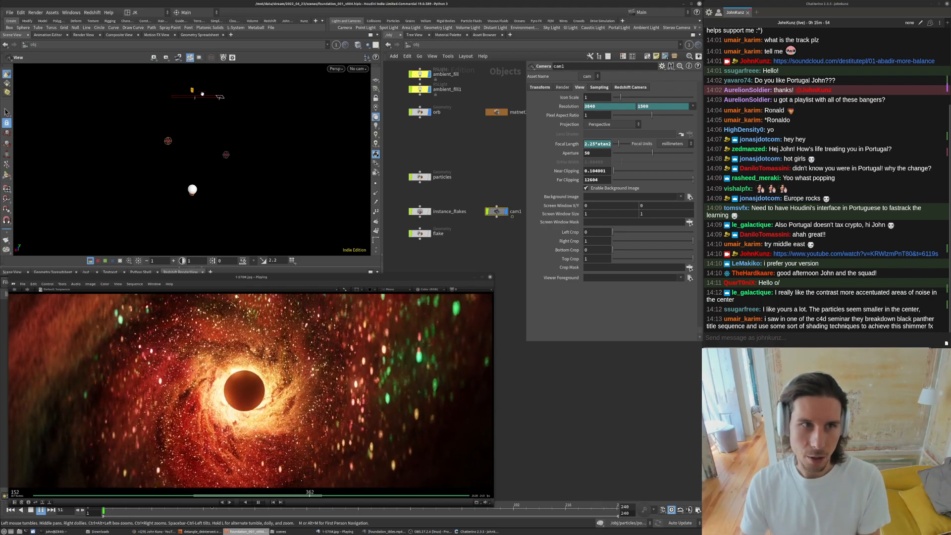
- Select the cam1 camera node and display its camera handle in the scene view
key(Up)
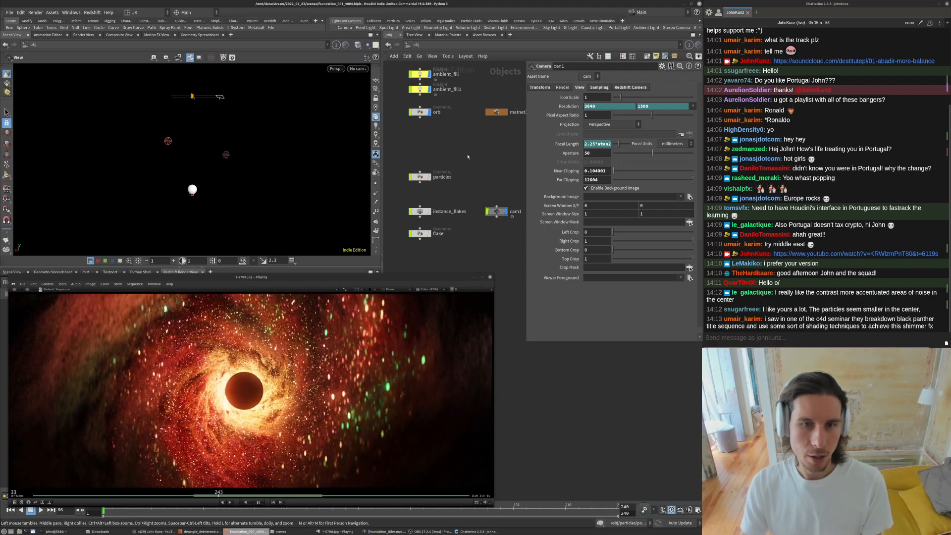
click(497, 205)
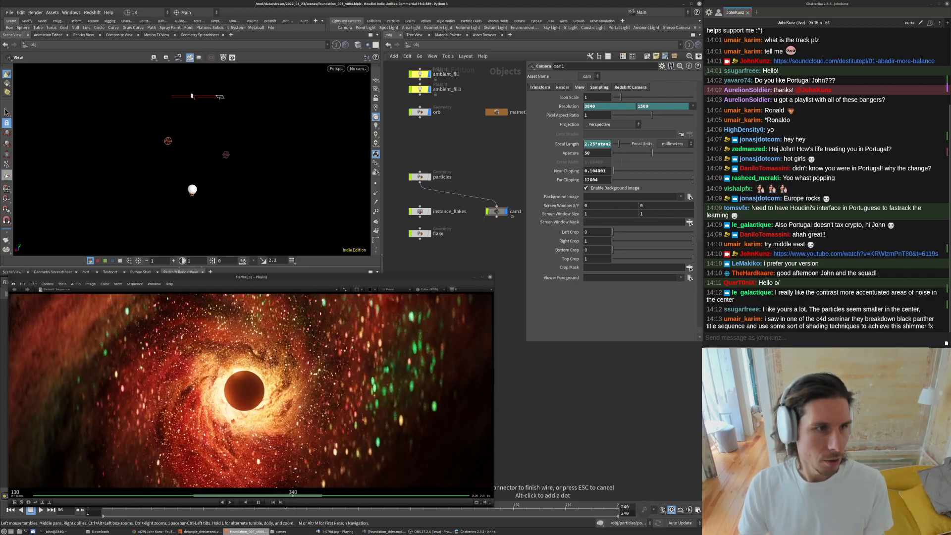
right_click(191, 97)
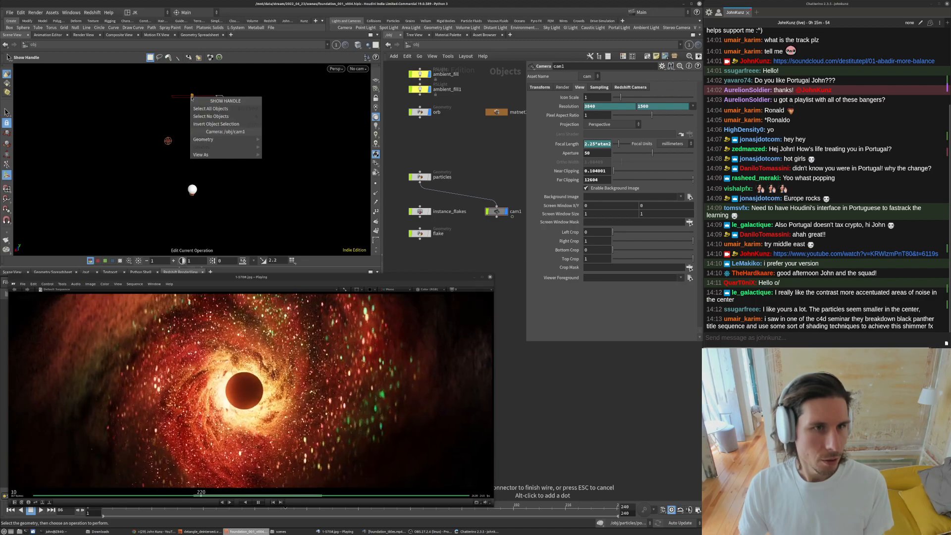
click(105, 106)
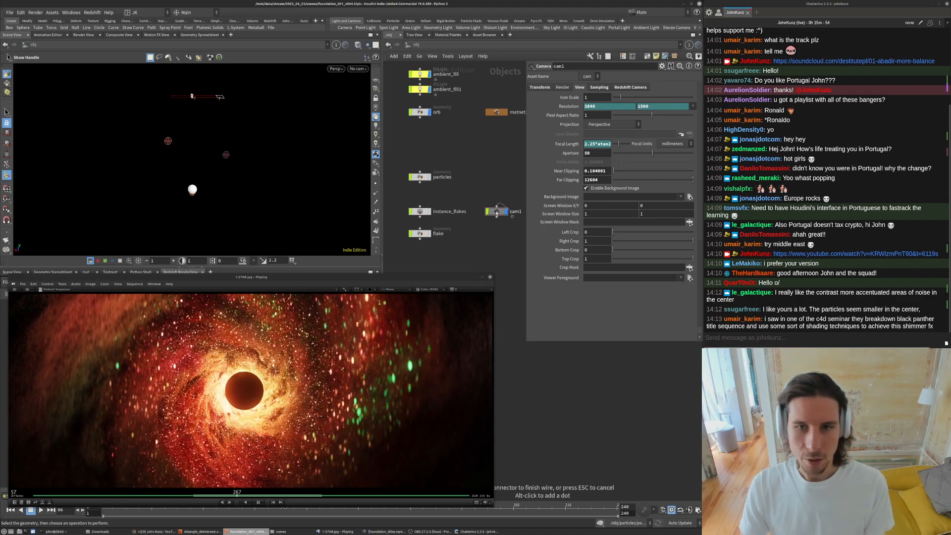
click(497, 212)
key(shift+f)
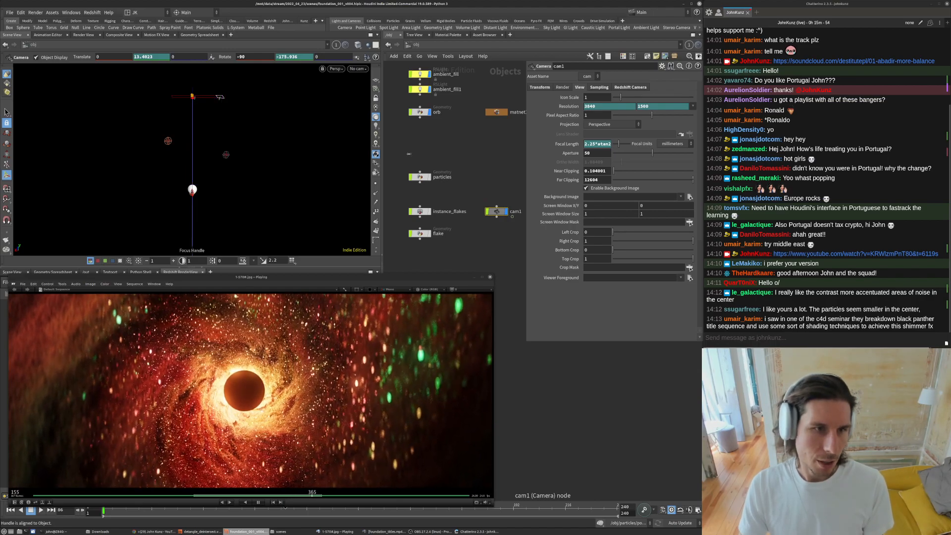
- Turn on the camera's frustum handle and scrub the timeline to frame 206
click(270, 513)
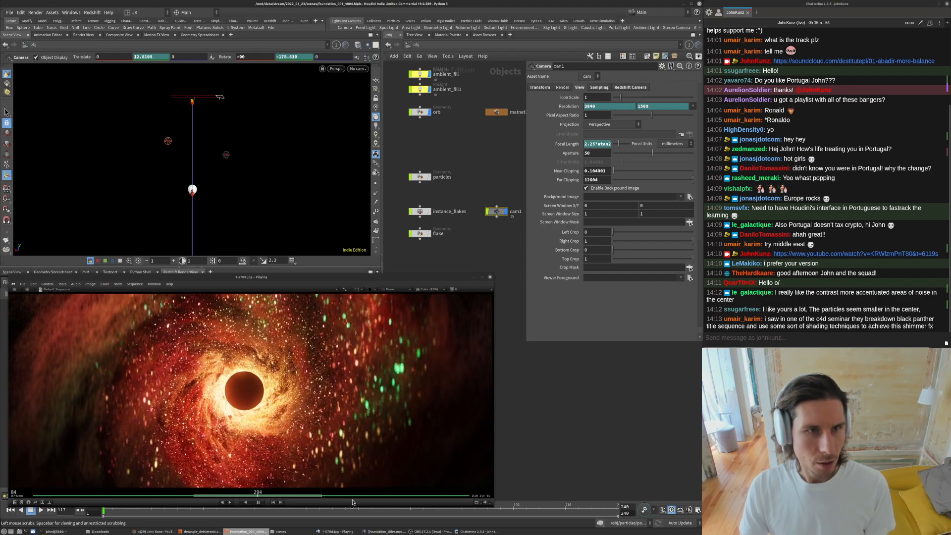
right_click(193, 104)
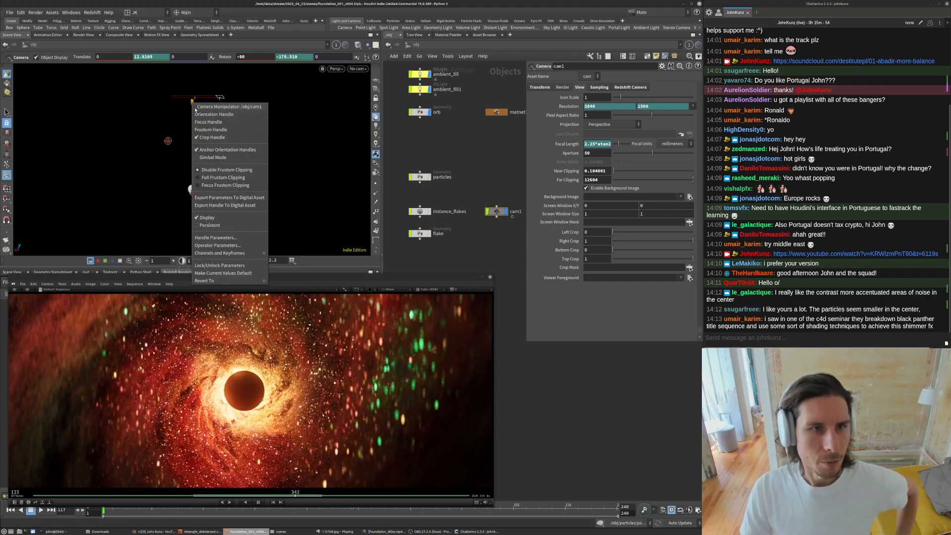
click(217, 129)
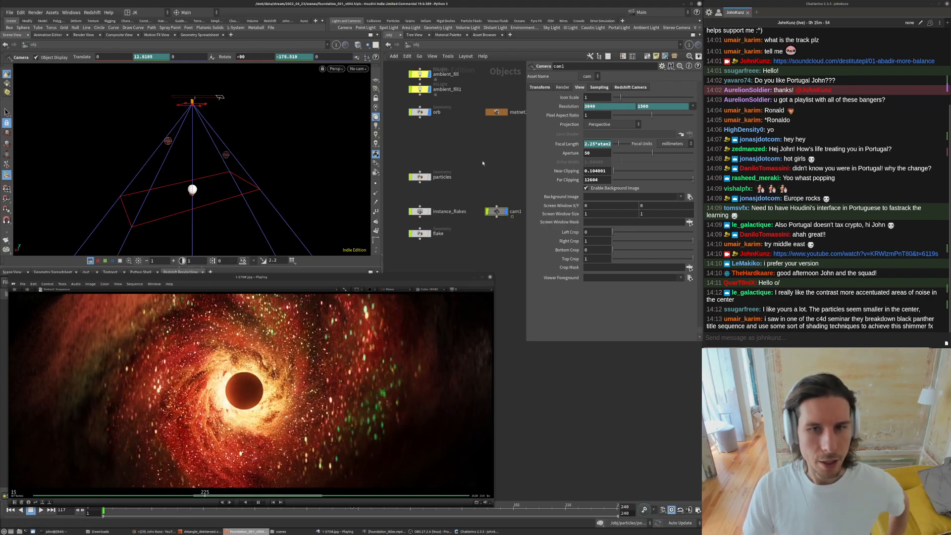
key(Up)
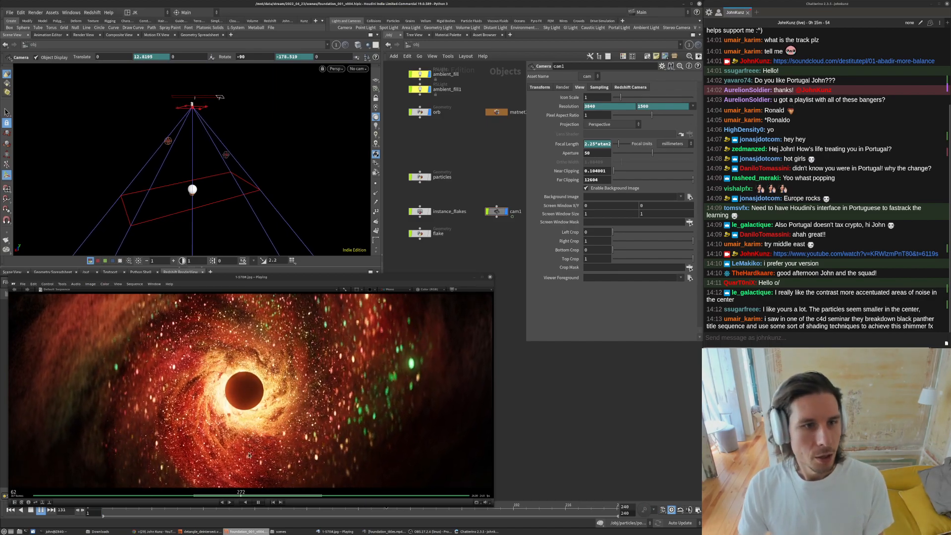
drag(106, 512, 544, 510)
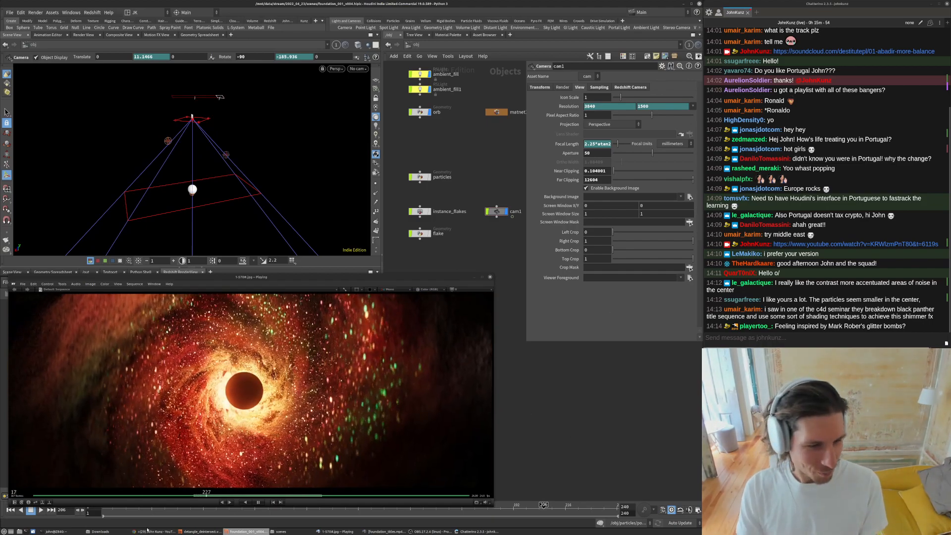
- Switch to the browser, open a new tab and search for "mark robers glitter"
click(149, 531)
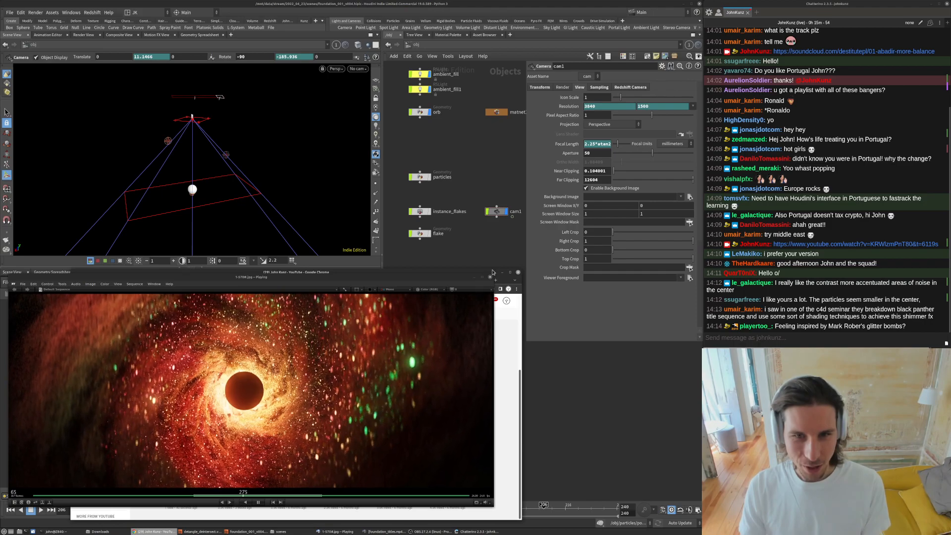
drag(493, 272, 485, 197)
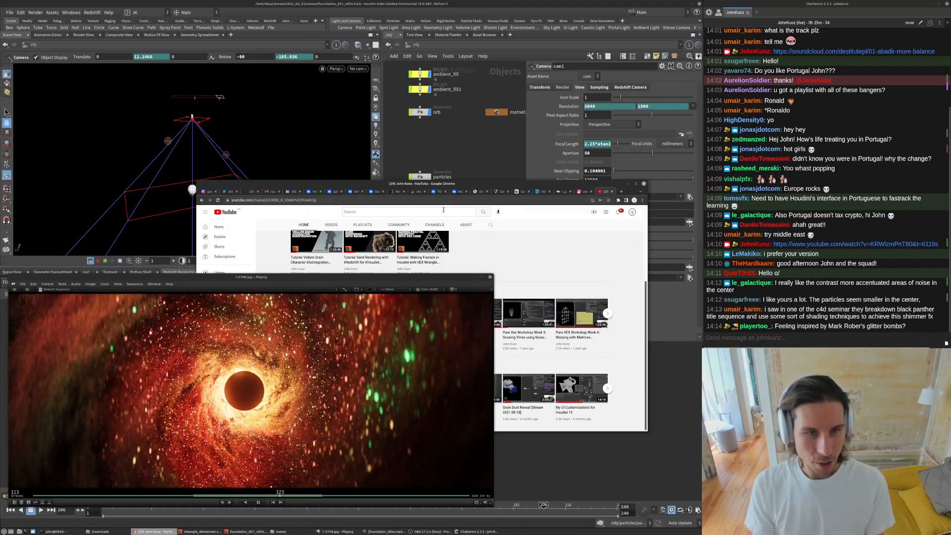
key(ctrl+t)
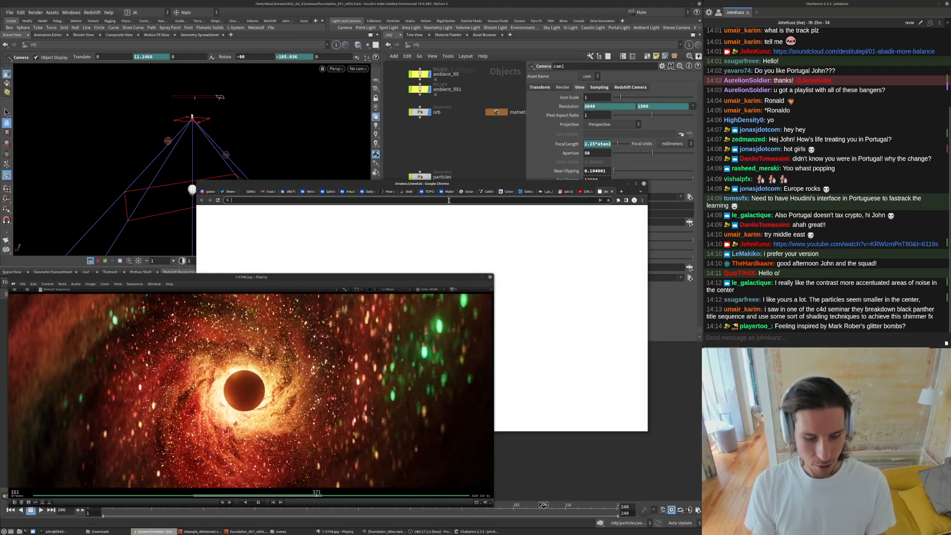
text(mark rob)
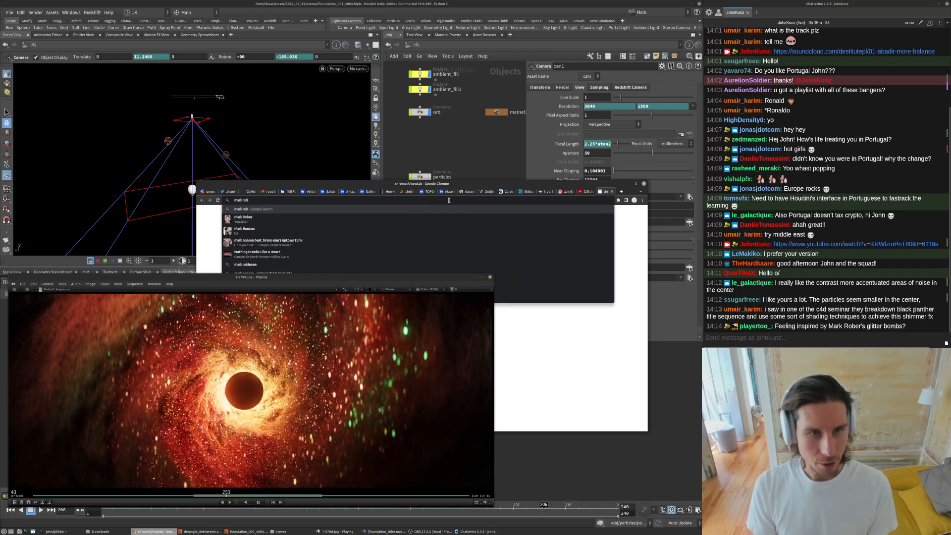
text(ers glitter)
key(Return)
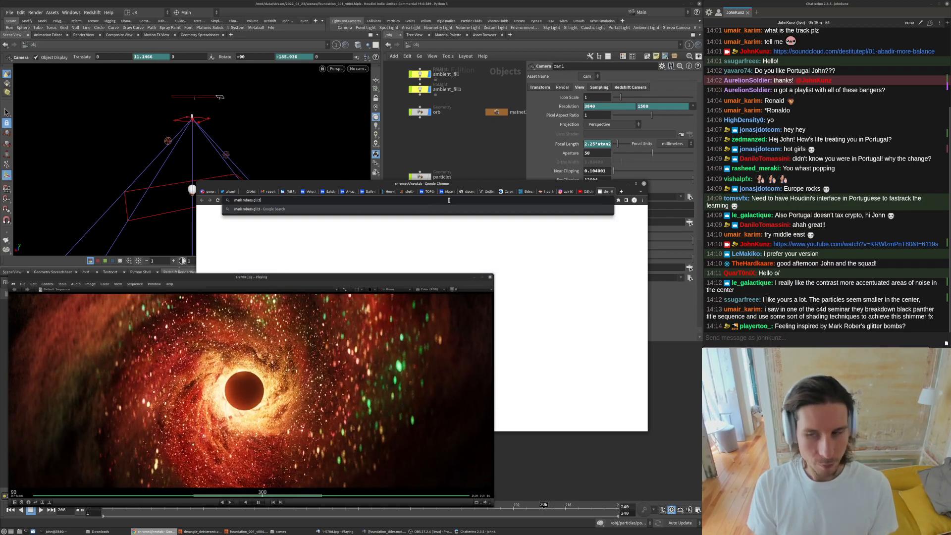
- Browse the glitter bomb image results, open a couple of them, then minimize the browser
drag(365, 184, 375, 134)
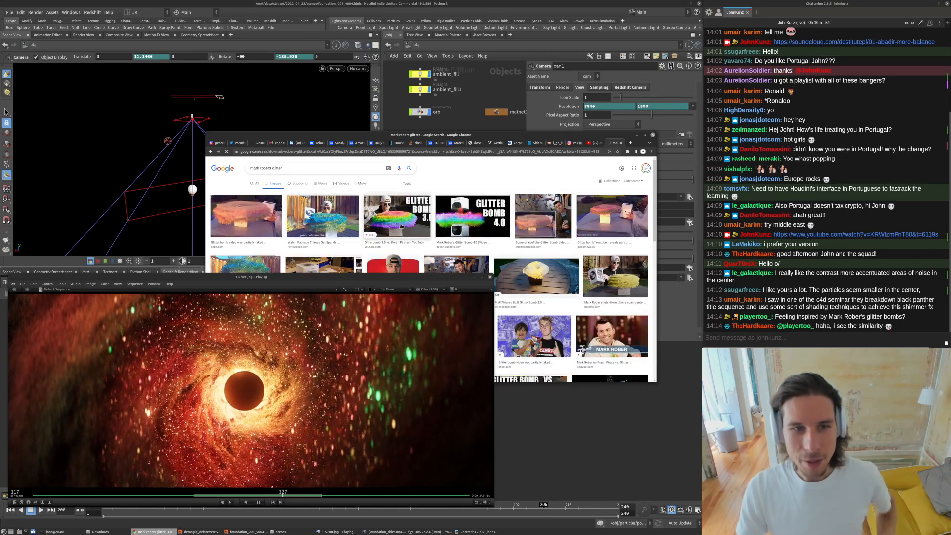
drag(338, 134, 338, 97)
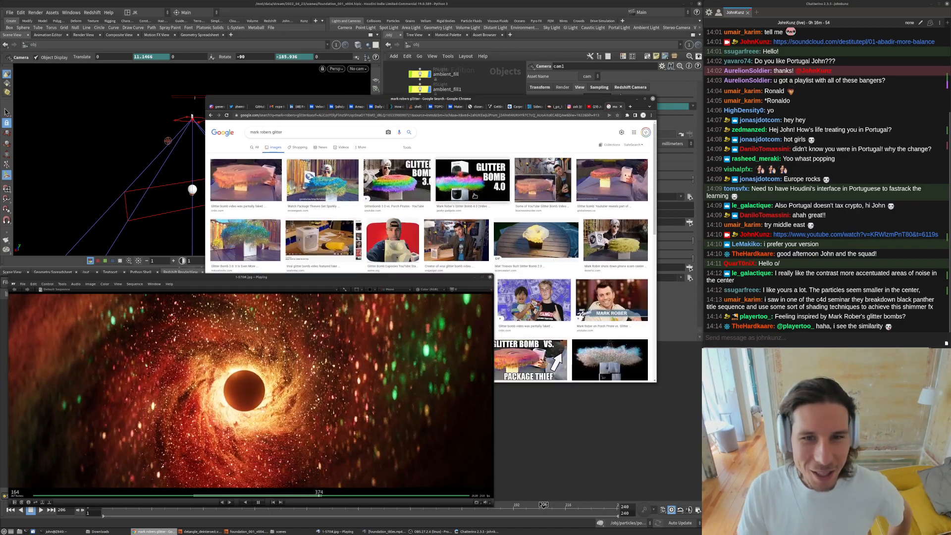
scroll(586, 210, down, 1)
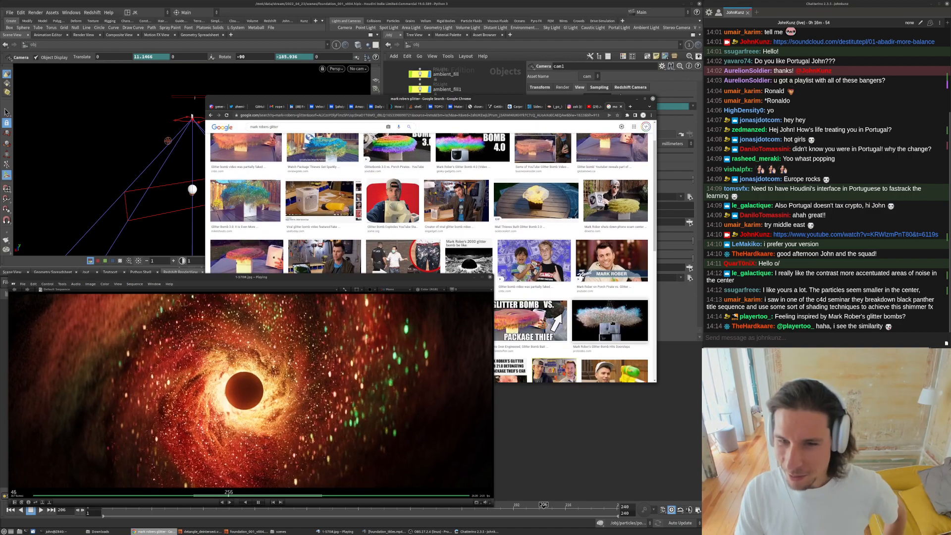
click(604, 315)
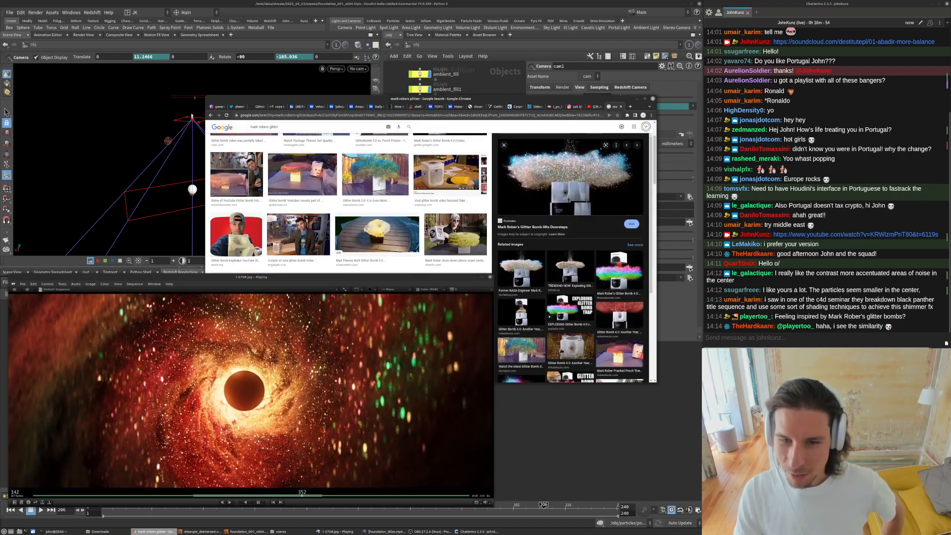
click(564, 269)
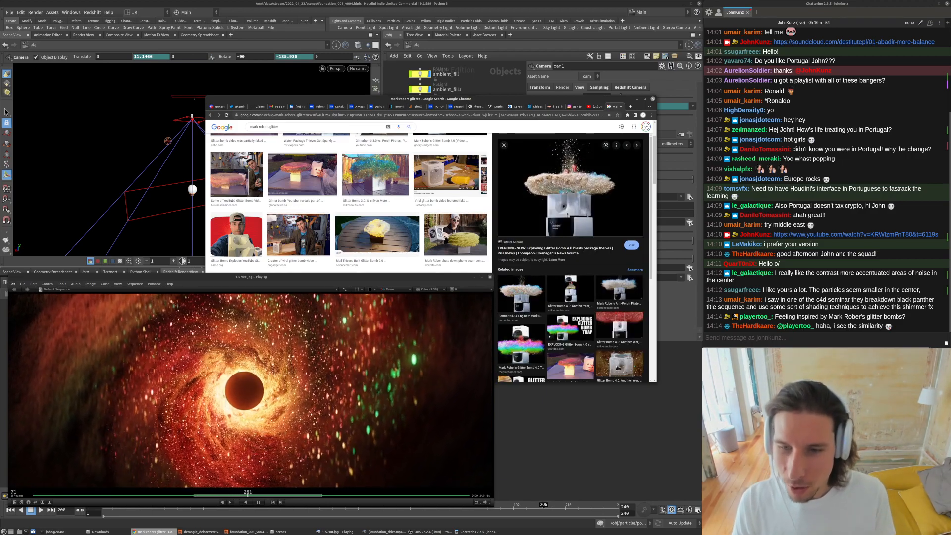
click(619, 365)
click(639, 99)
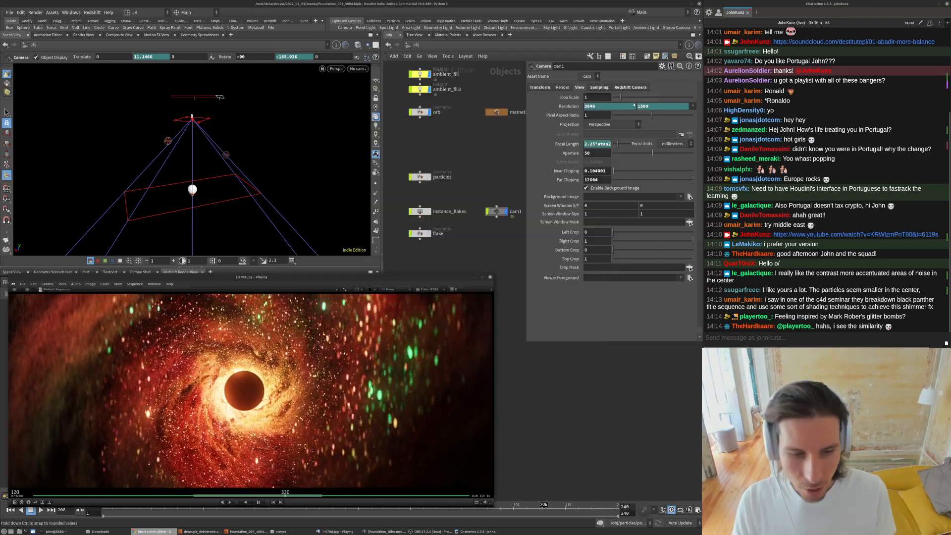
- Bring up the Foundation title sequence reference player and scrub through its particle shots
click(382, 532)
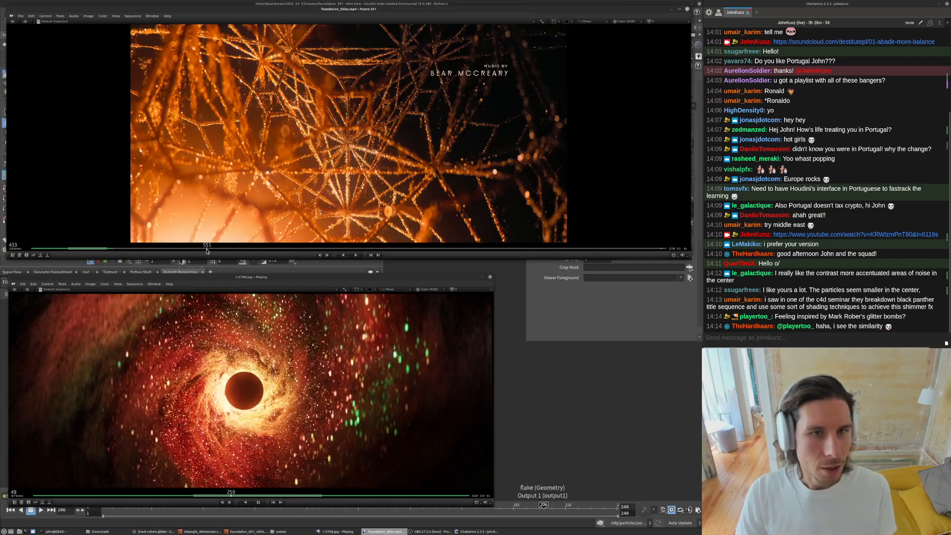
click(156, 249)
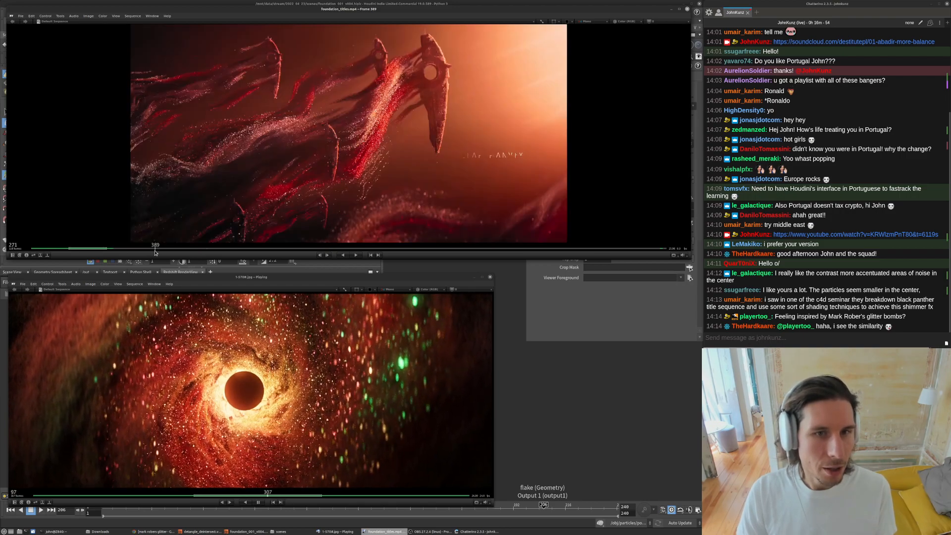
drag(139, 254, 127, 252)
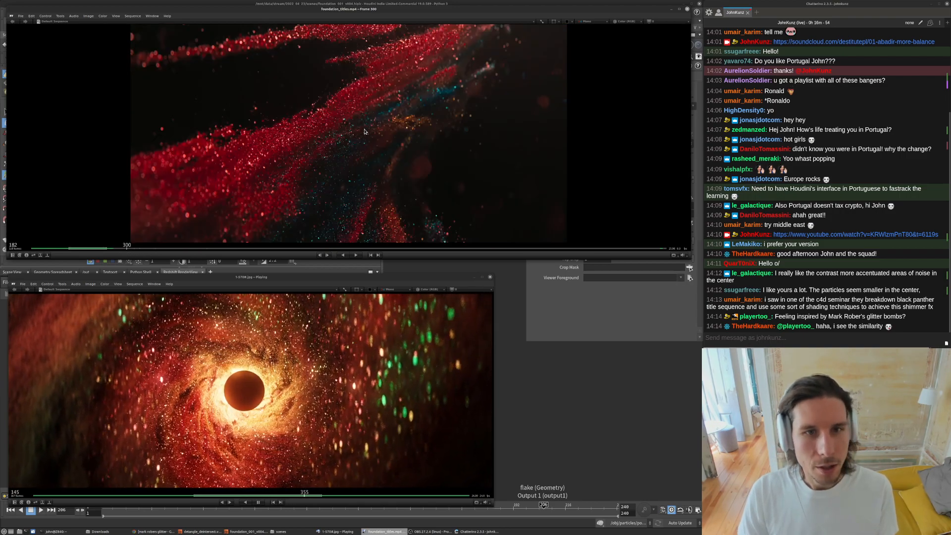
click(140, 249)
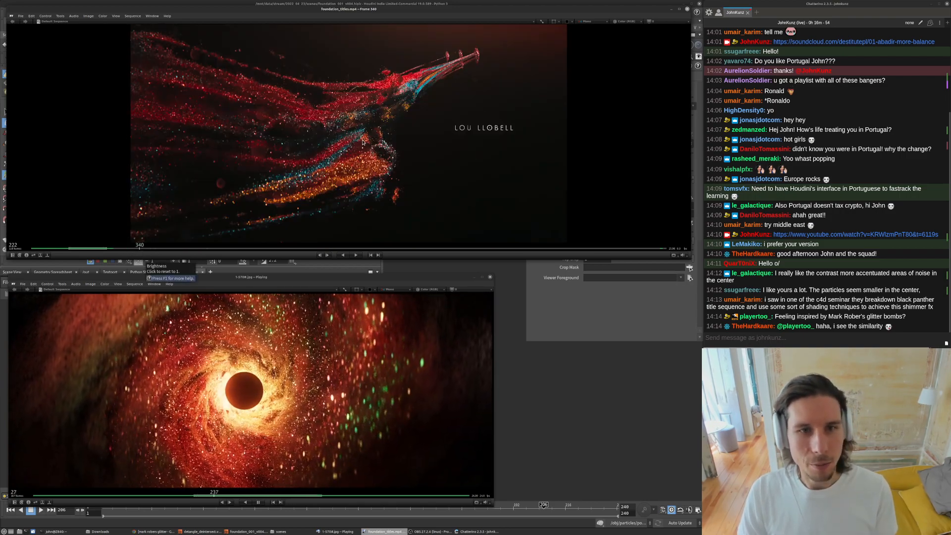
- Zoom into the reference frame to inspect particle detail, reset the view, show the black hole shot near frame 180, and minimize it
scroll(361, 143, up, 4)
drag(411, 109, 464, 149)
middle_drag(507, 70, 439, 177)
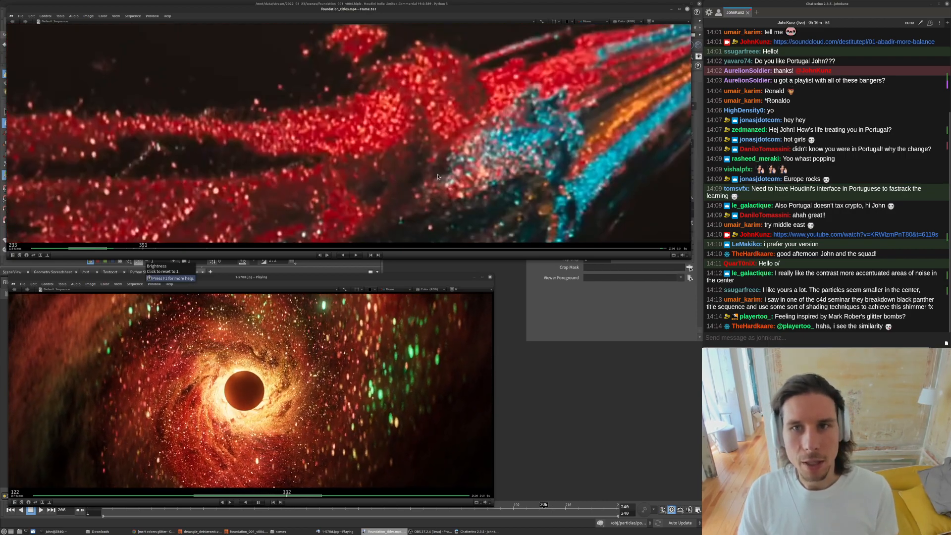
click(400, 245)
key(h)
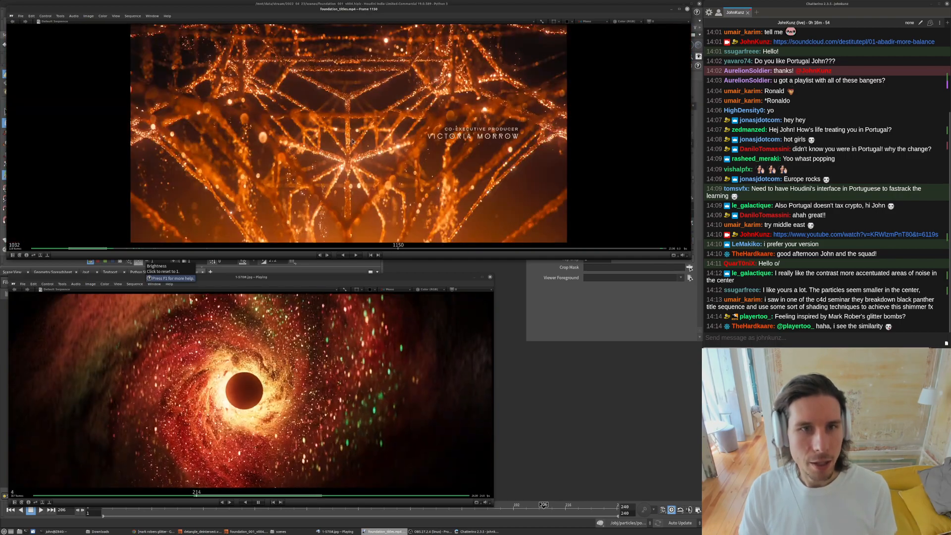
click(86, 248)
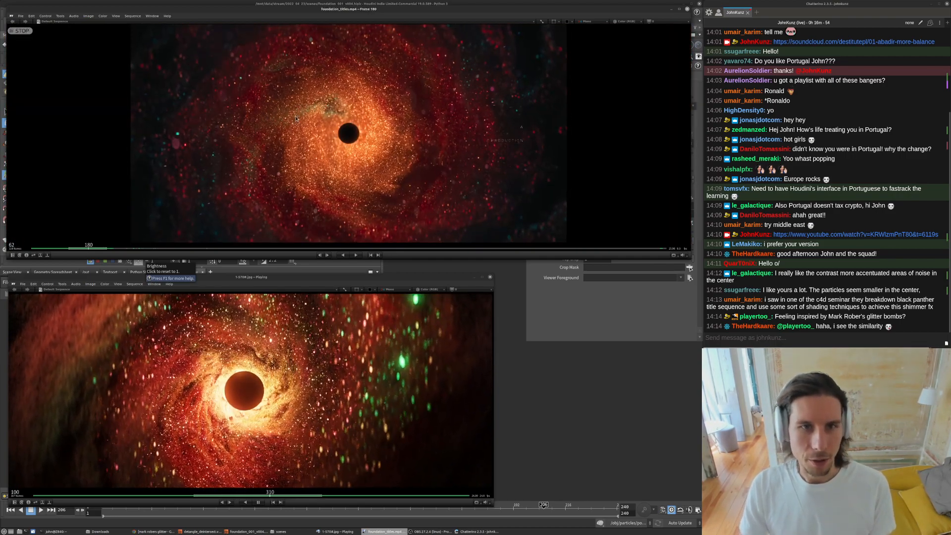
click(673, 9)
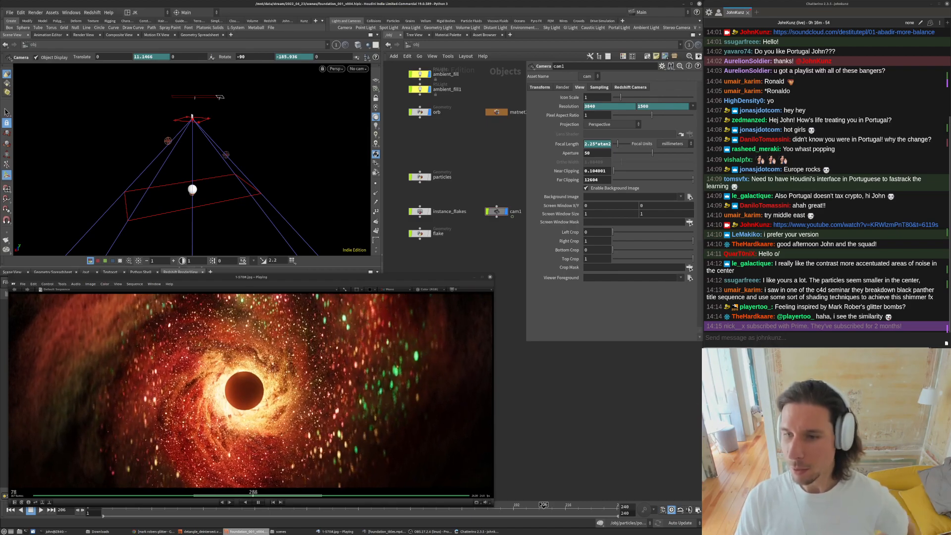
- Zoom and tumble the scene view closer to the camera frustum and the orb
scroll(801, 292, up, 5)
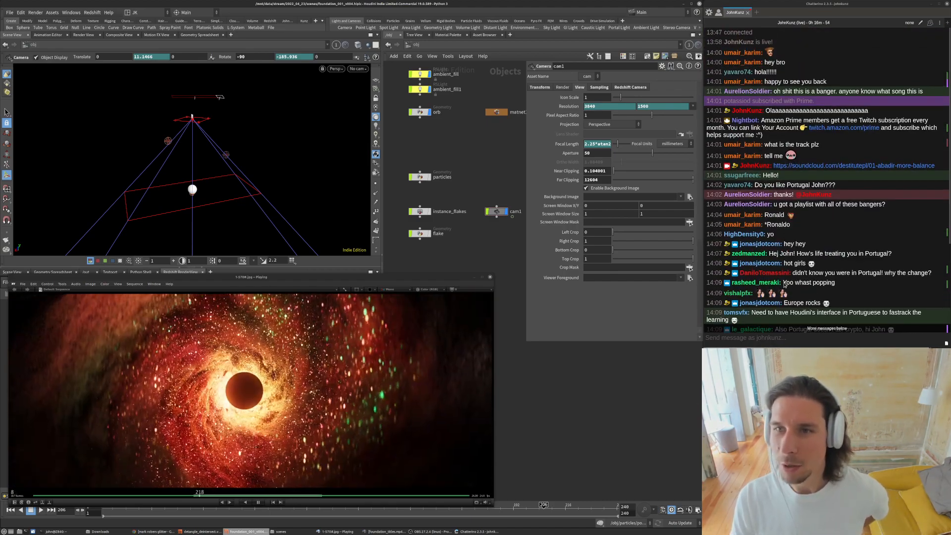
scroll(729, 274, down, 5)
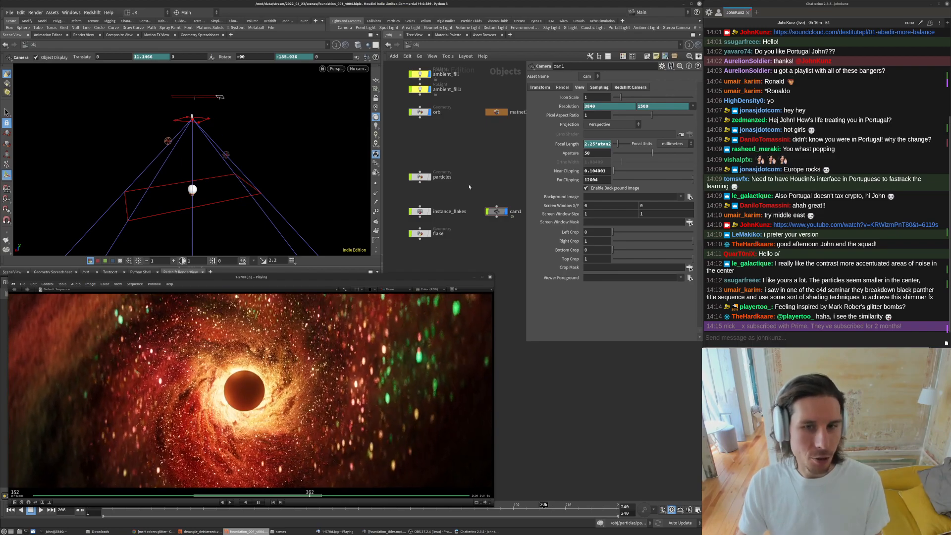
scroll(170, 184, up, 4)
alt+drag(210, 156, 234, 151)
key(Return)
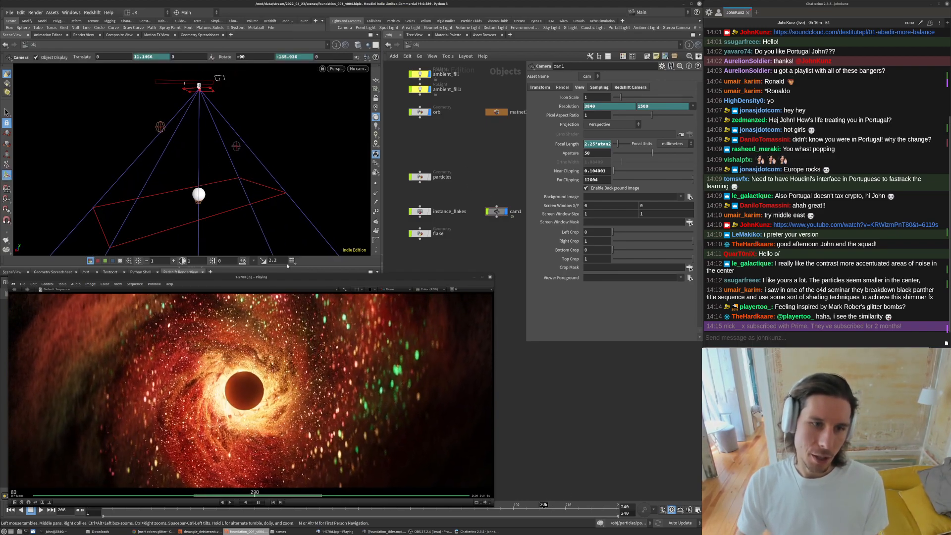
- Close the reference player and switch the lower pane to a Scene View looking through cam1
click(474, 278)
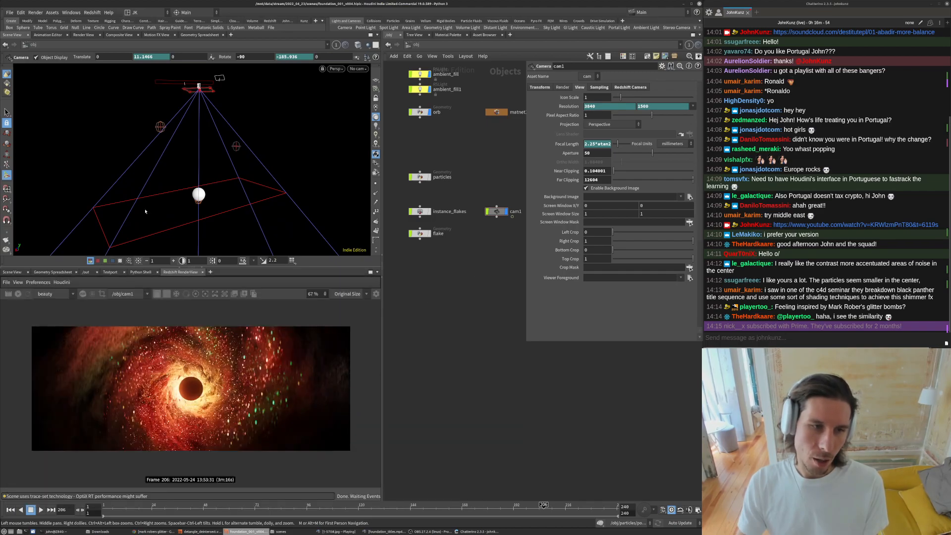
click(11, 272)
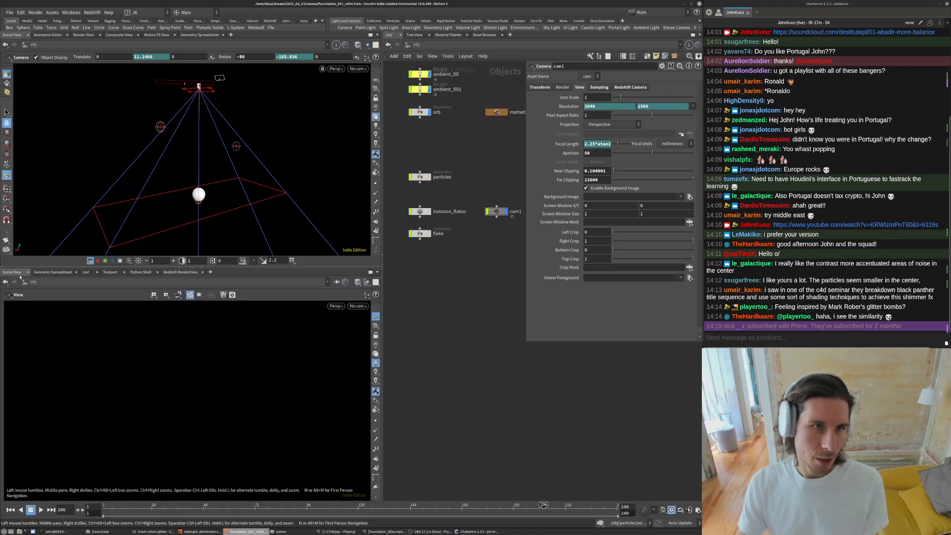
click(357, 306)
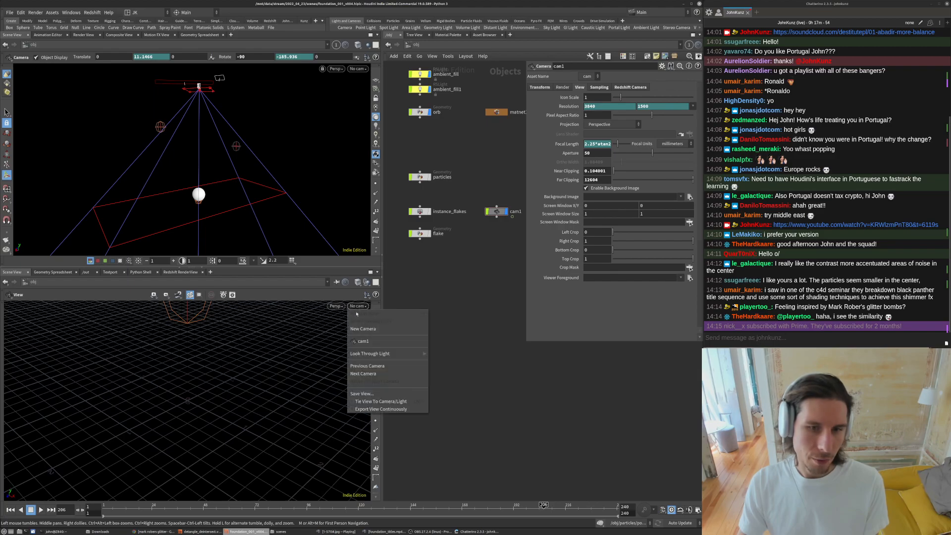
click(364, 341)
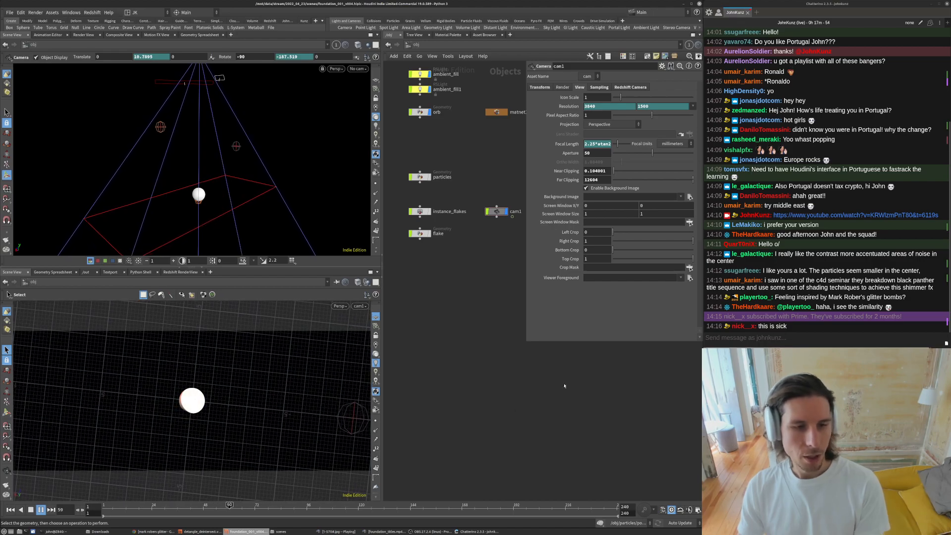
key(Escape)
drag(253, 419, 188, 367)
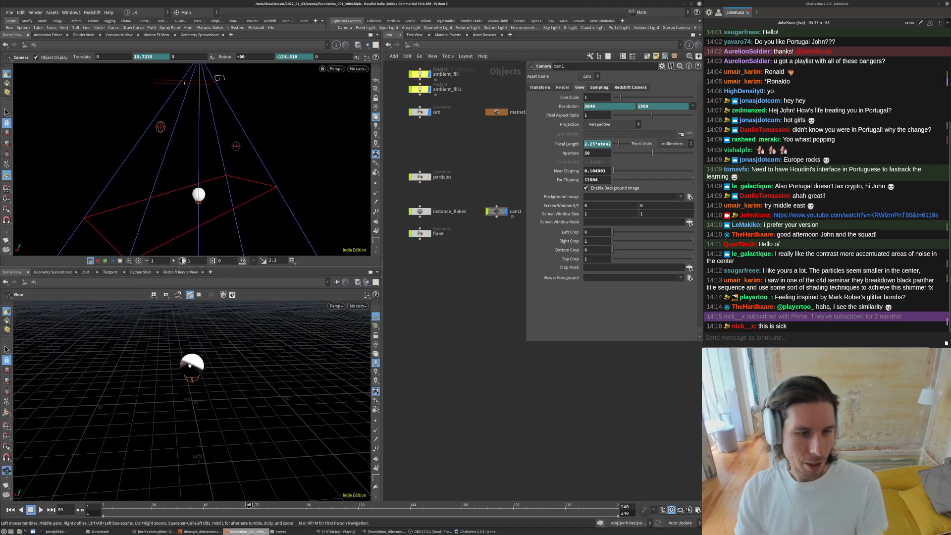
key(s)
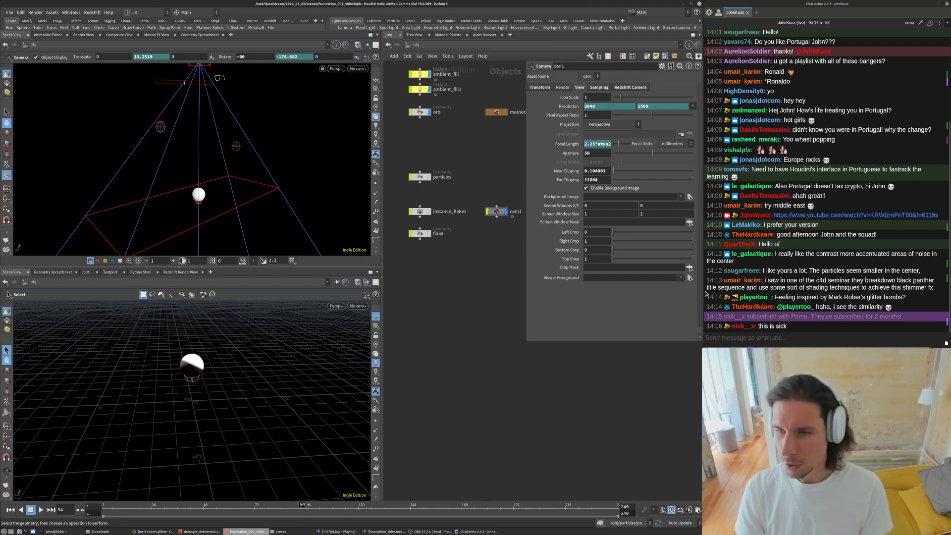
- Switch to the browser, open a new tab and go to the creator's page on patreon.com
click(153, 532)
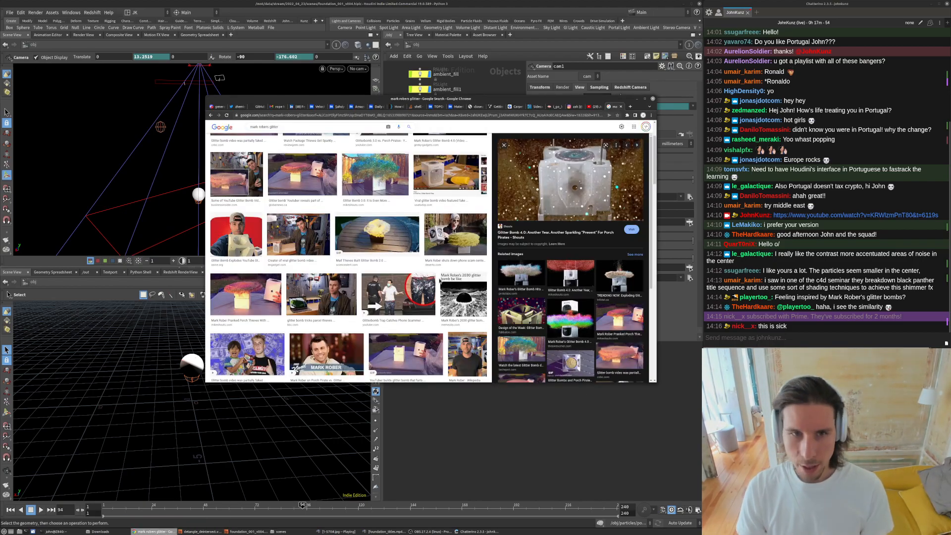
key(ctrl+t)
text(patreon.com)
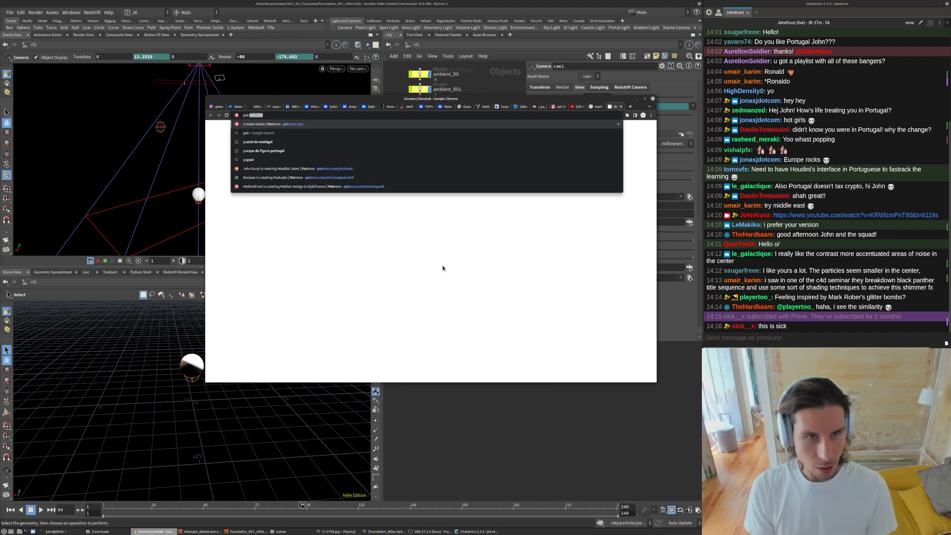
key(Down)
key(Down)
key(Down)
key(Up)
key(Return)
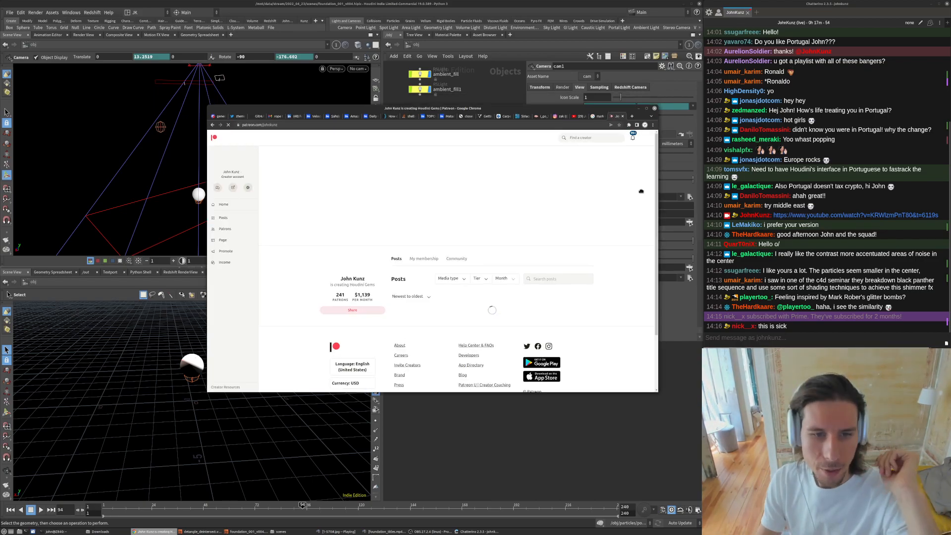
- Filter the Patreon posts by the cinematography tag and scroll through the results
drag(611, 104, 646, 196)
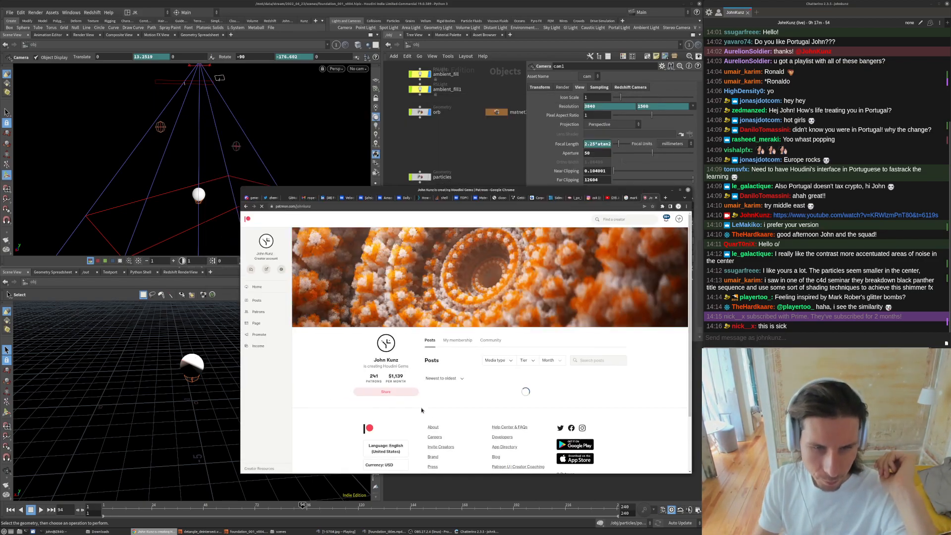
scroll(418, 348, down, 2)
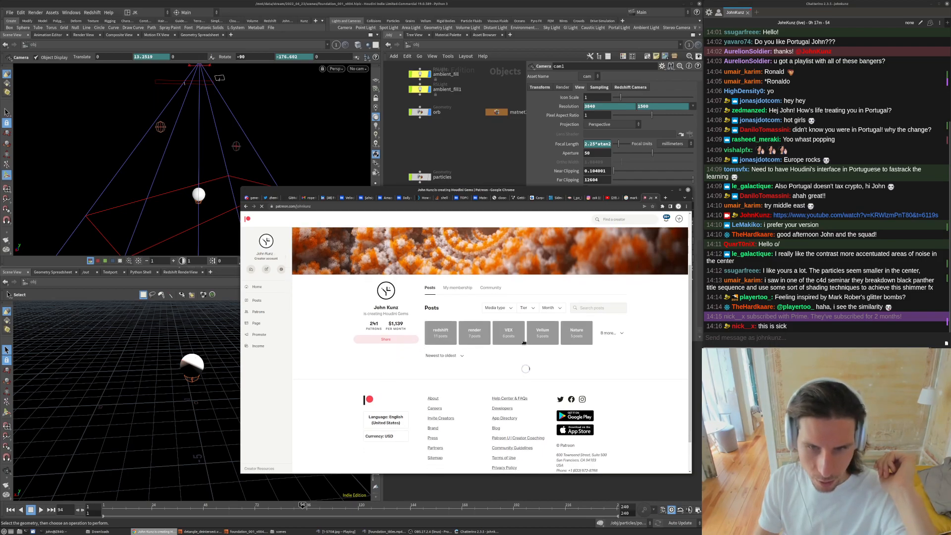
click(609, 333)
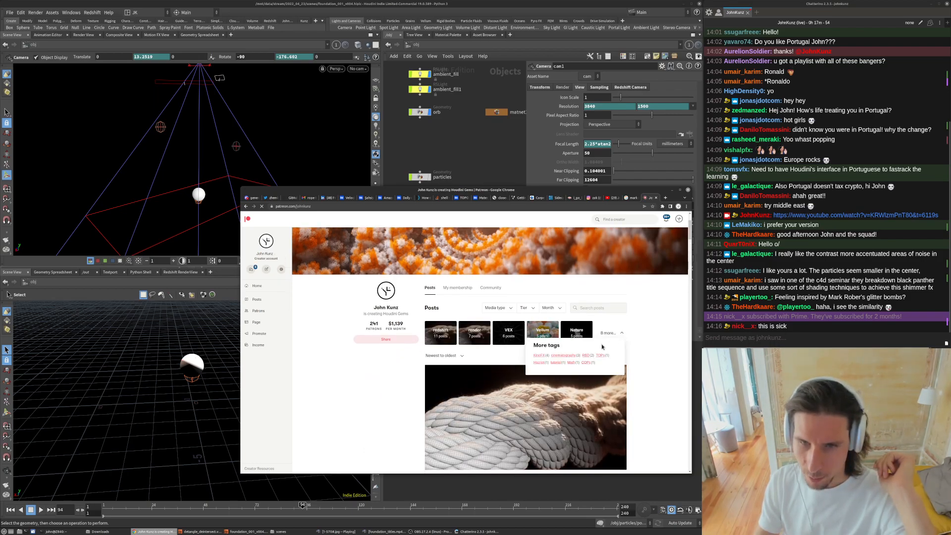
click(567, 356)
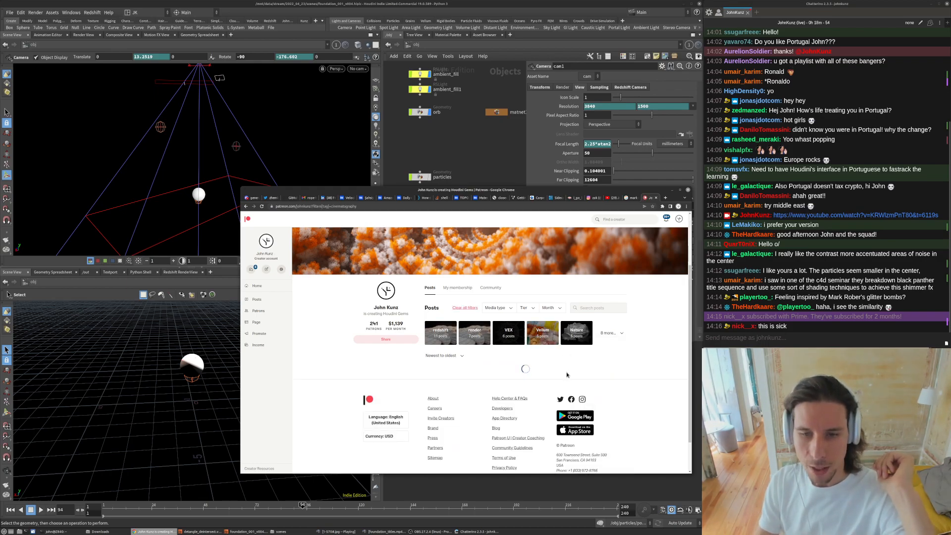
scroll(686, 441, down, 10)
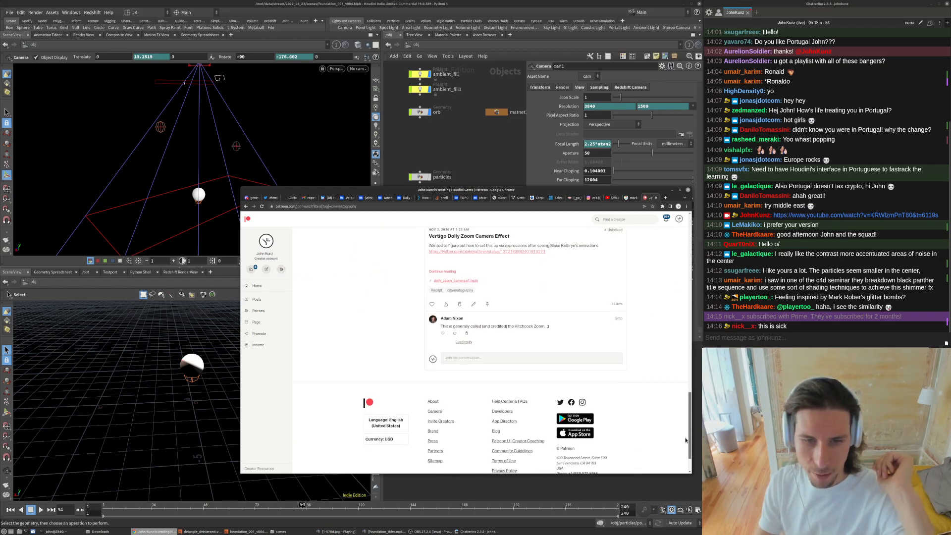
scroll(521, 367, up, 4)
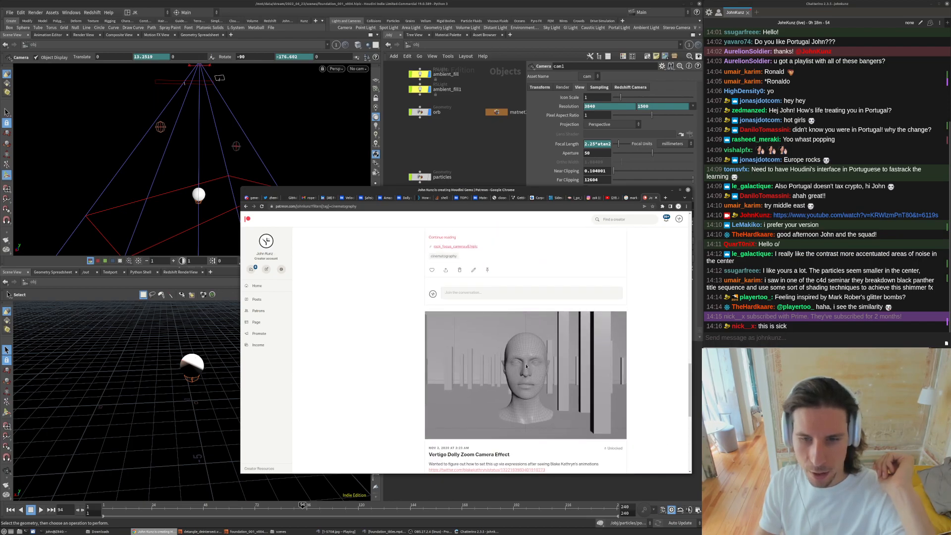
- Minimize the browser and set the lower viewport back to look through cam1
click(472, 154)
click(359, 306)
click(362, 342)
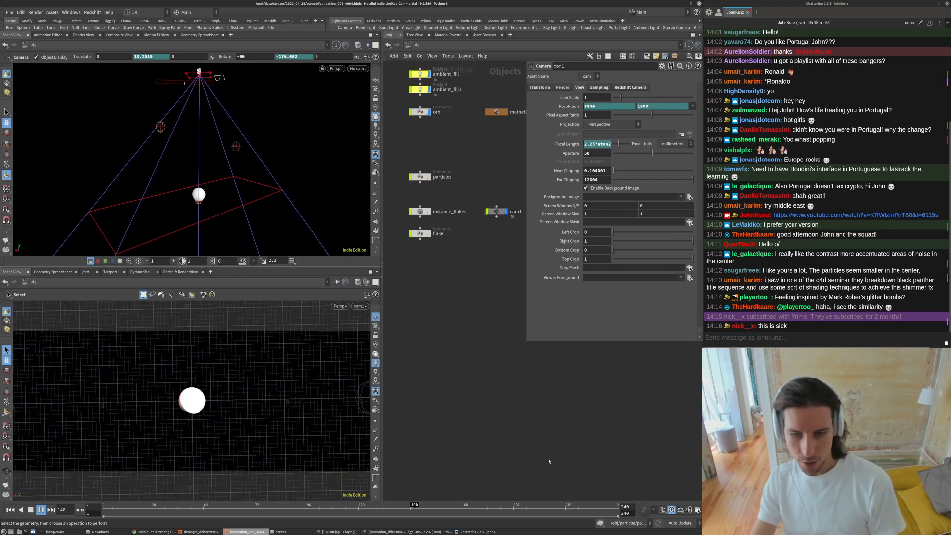
- Bring back the browser, then open the render sequence player and move it to the top
click(152, 532)
scroll(527, 347, down, 1)
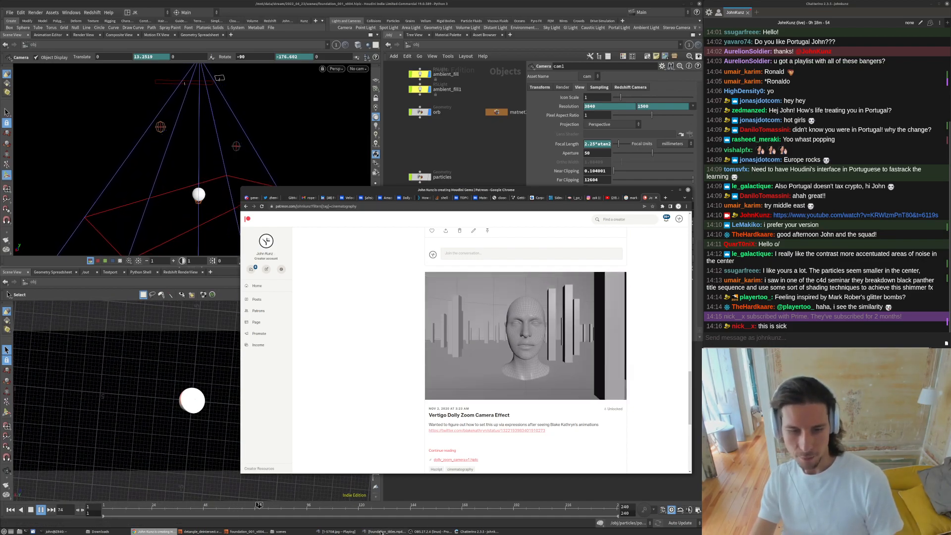
click(348, 533)
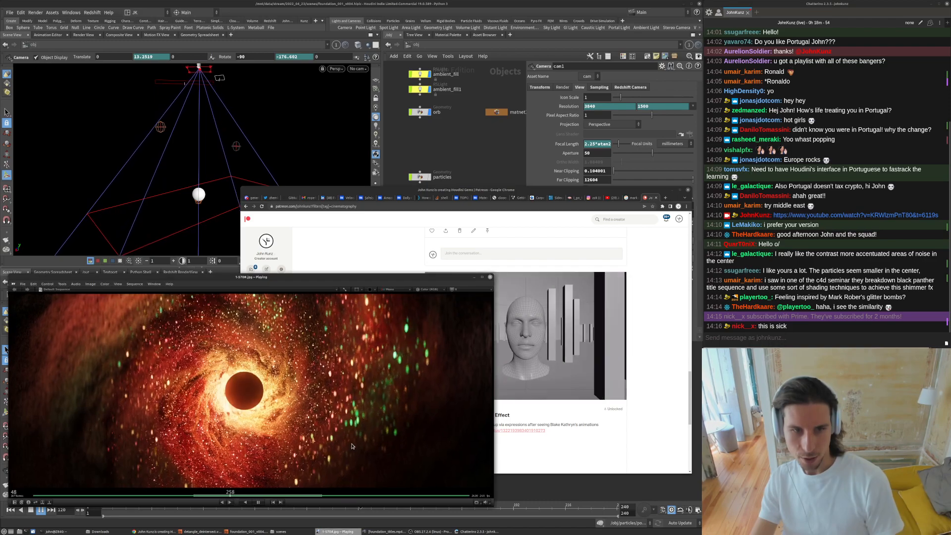
drag(386, 278, 412, 47)
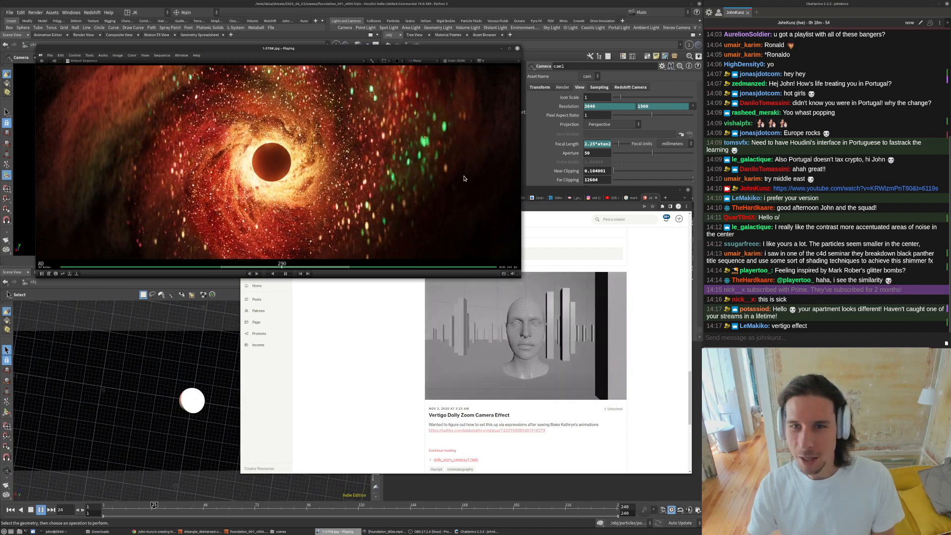
- Open the Foundation title video player above the render sequence player to compare the black hole shots
mouse_move(441, 532)
click(384, 532)
drag(458, 48, 438, 263)
click(356, 255)
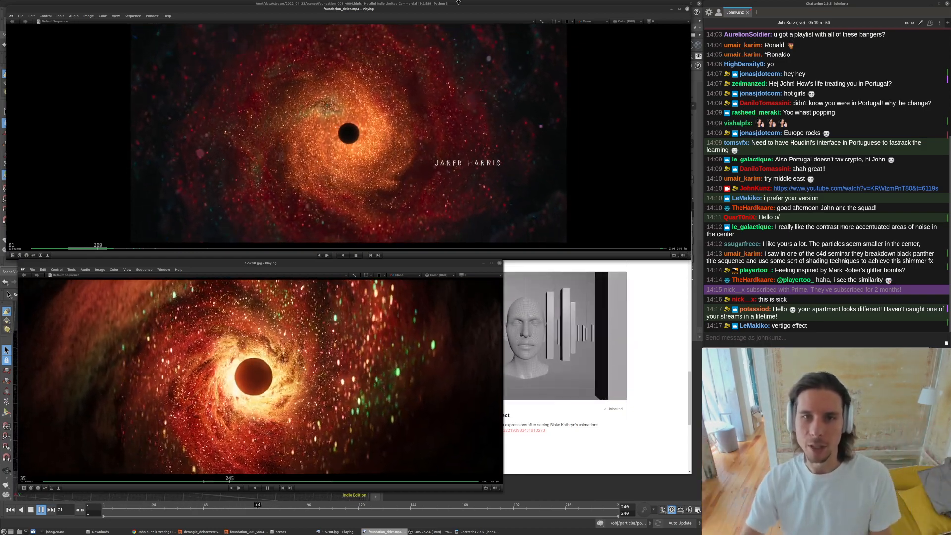
click(364, 371)
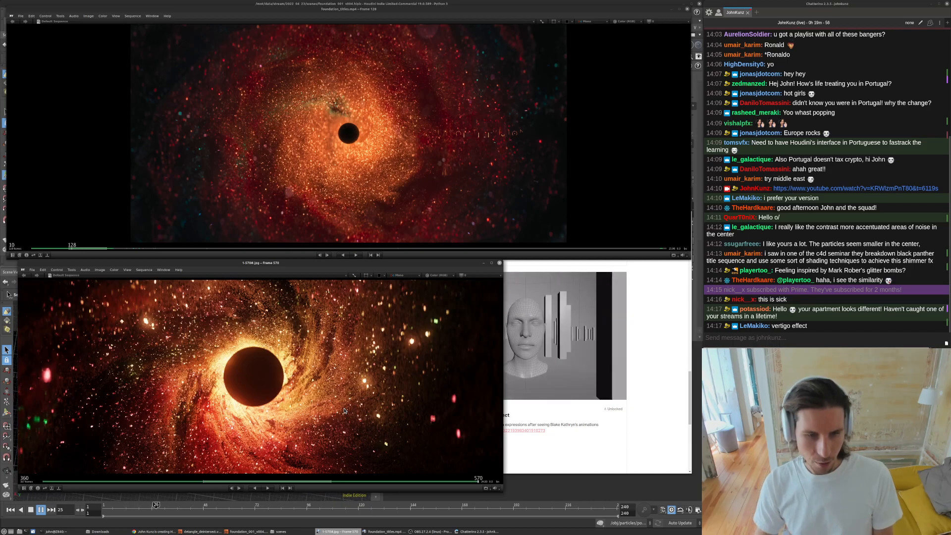
key(Up)
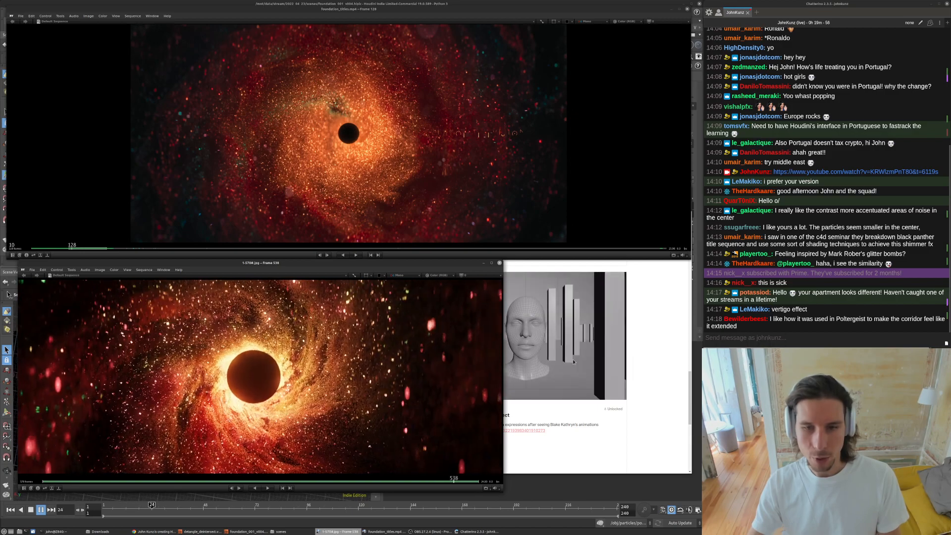
click(520, 332)
drag(441, 260, 389, 217)
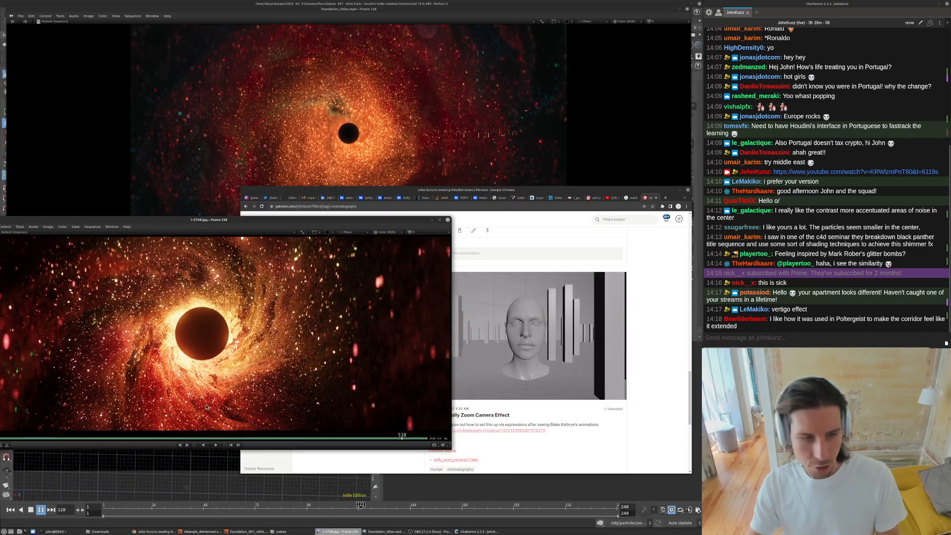
- Scrub, play and pause the render sequence while repositioning its player over the reference video
click(195, 439)
click(184, 435)
drag(342, 438, 308, 438)
key(bracketright)
key(space)
drag(259, 220, 376, 185)
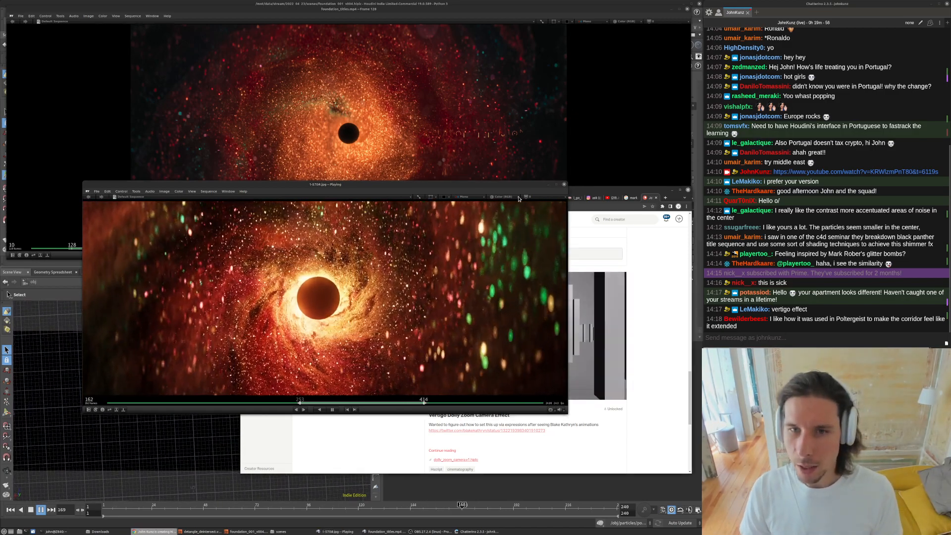
drag(476, 185, 456, 45)
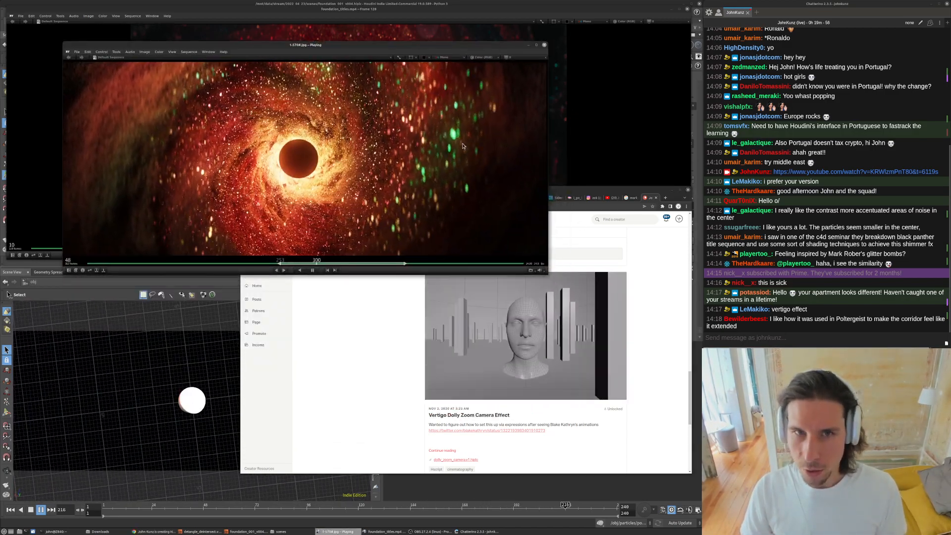
key(space)
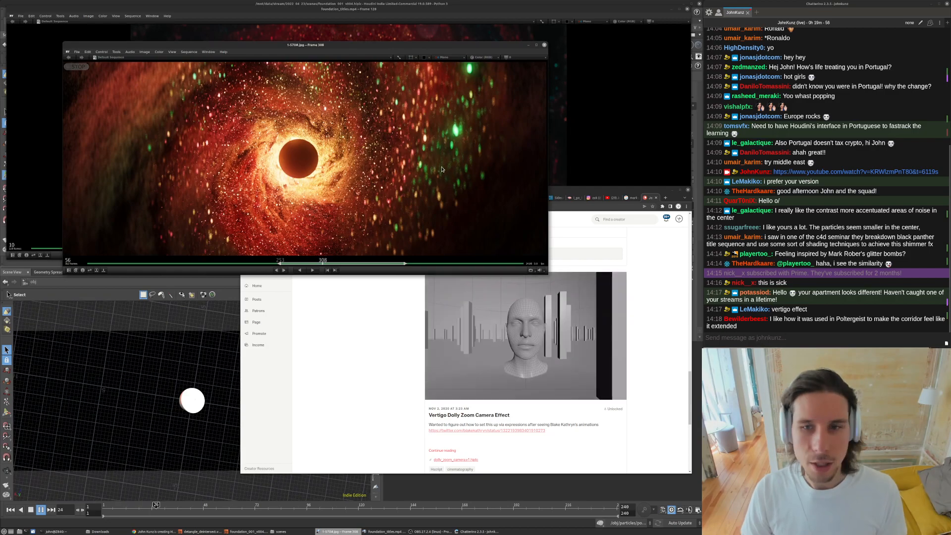
- Rearrange the browser and player windows, then return to the Houdini scene
drag(613, 198, 560, 260)
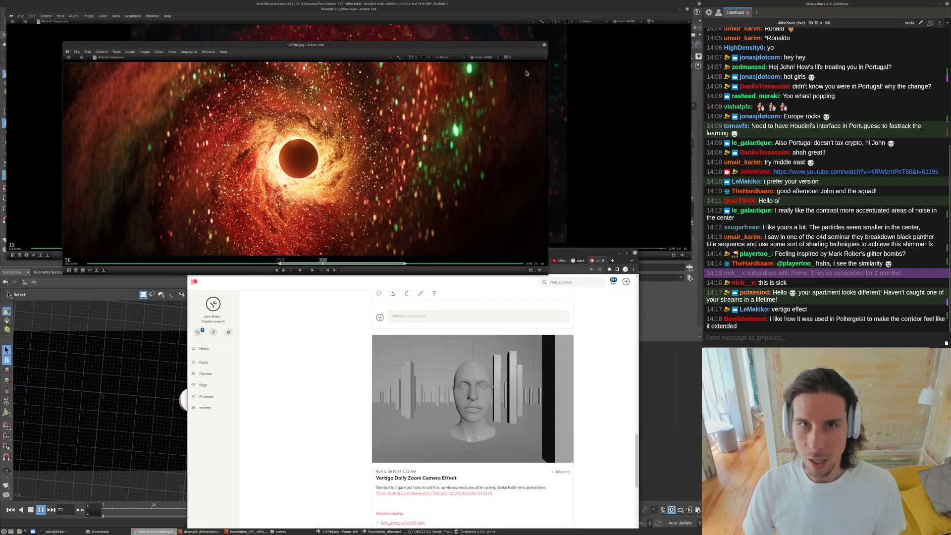
right_click(453, 48)
click(470, 85)
alt+drag(560, 304, 560, 306)
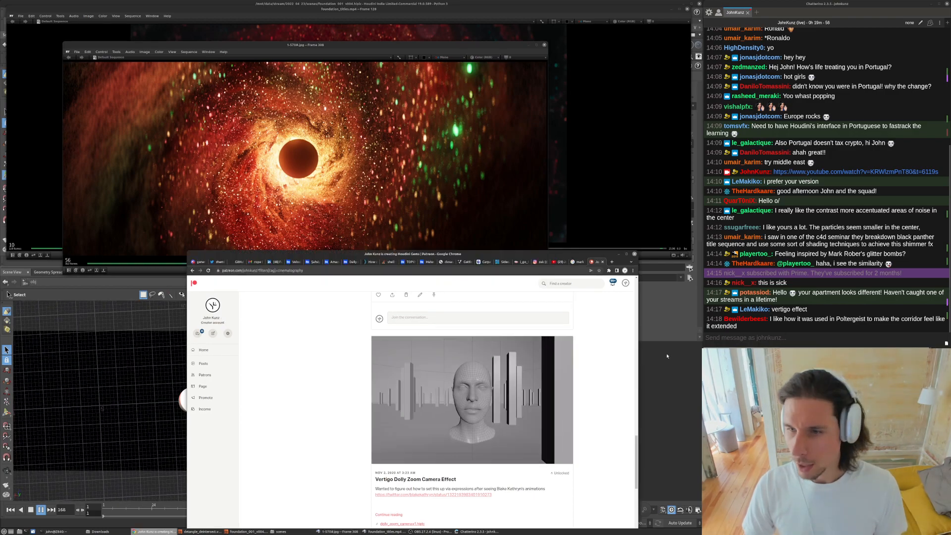
click(670, 419)
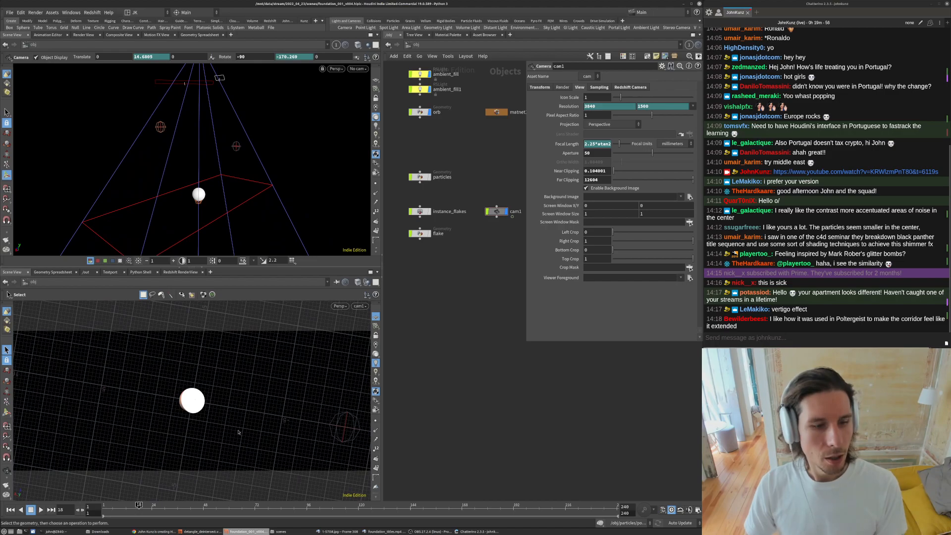
- Widen the network editor beside the parameters and zoom into the object-level nodes
middle_drag(497, 176, 457, 292)
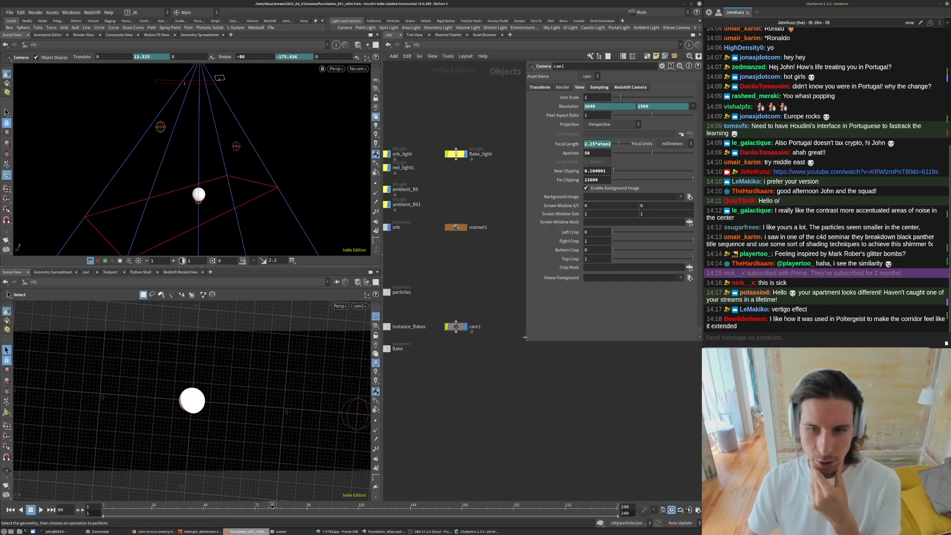
drag(524, 338, 541, 281)
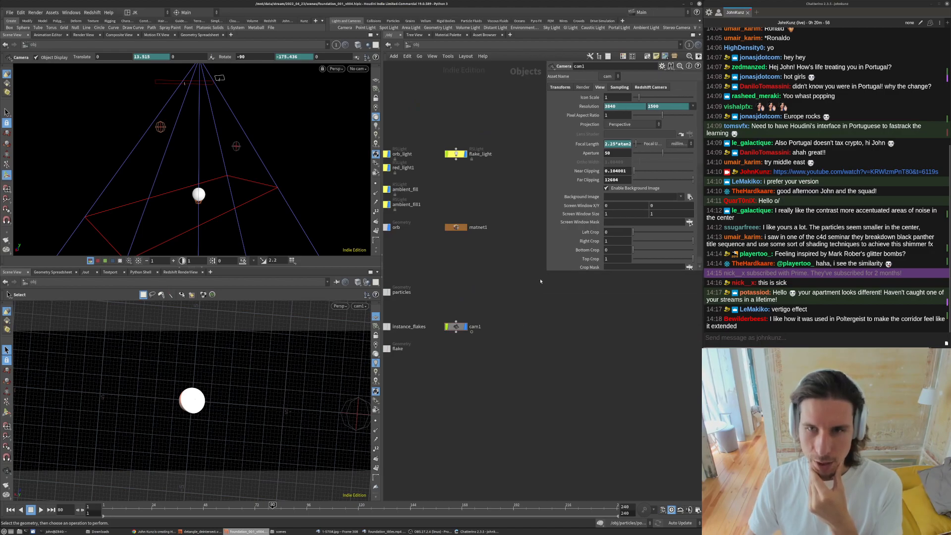
middle_drag(498, 283, 559, 297)
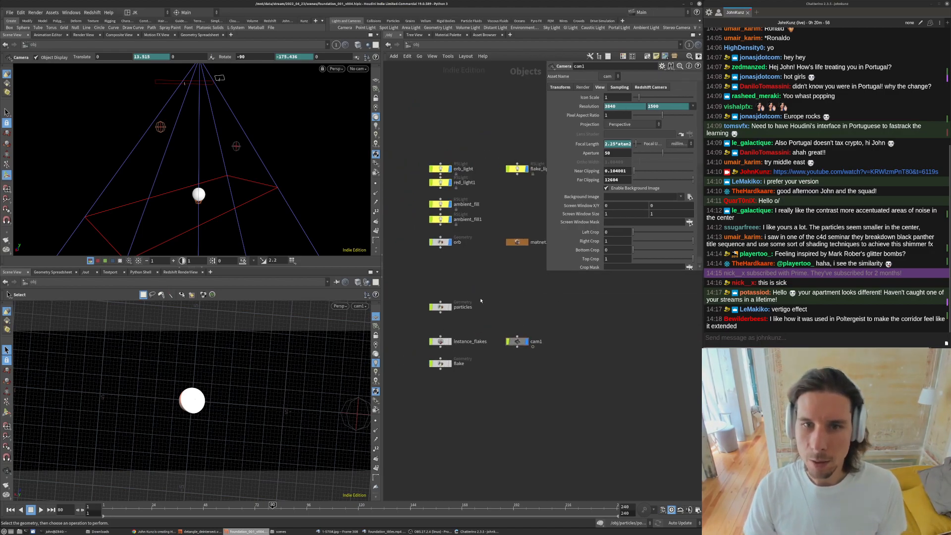
middle_drag(521, 263, 524, 273)
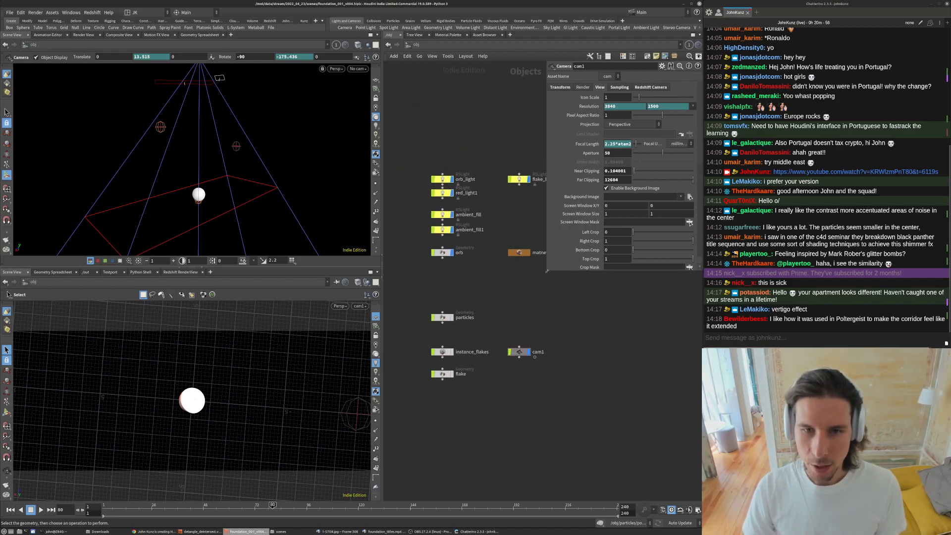
drag(547, 271, 557, 243)
middle_drag(523, 222, 522, 239)
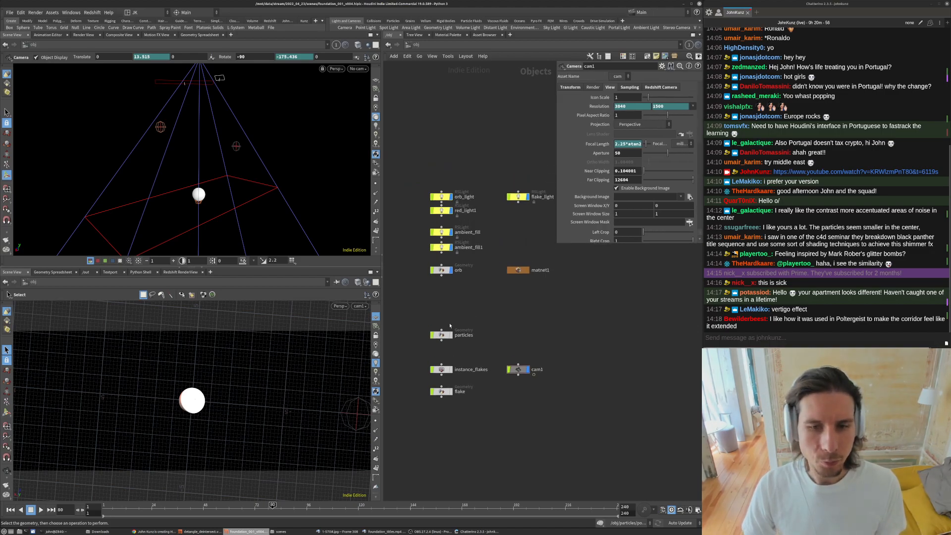
scroll(453, 337, up, 2)
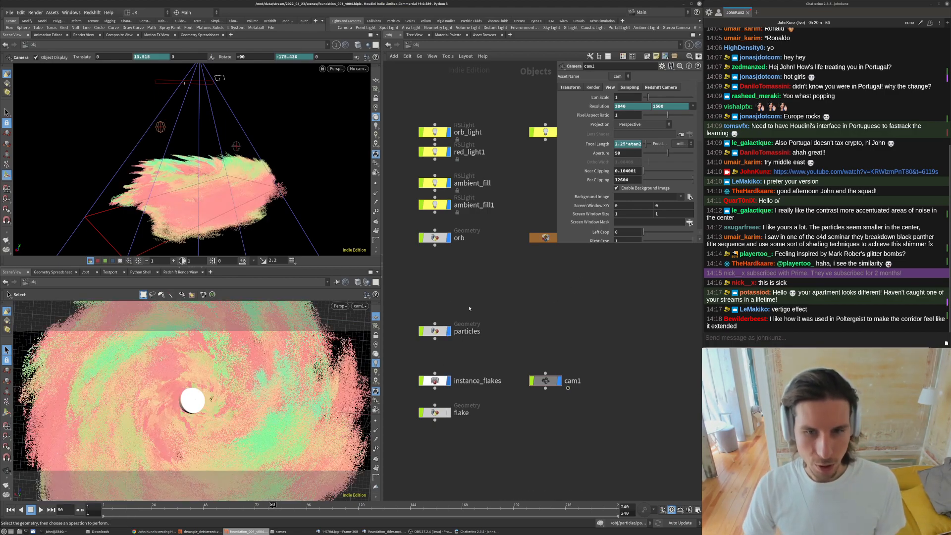
- Pan the network editor and inspect the orb_light and red_light1 parameters
scroll(431, 317, down, 2)
middle_drag(468, 226, 480, 308)
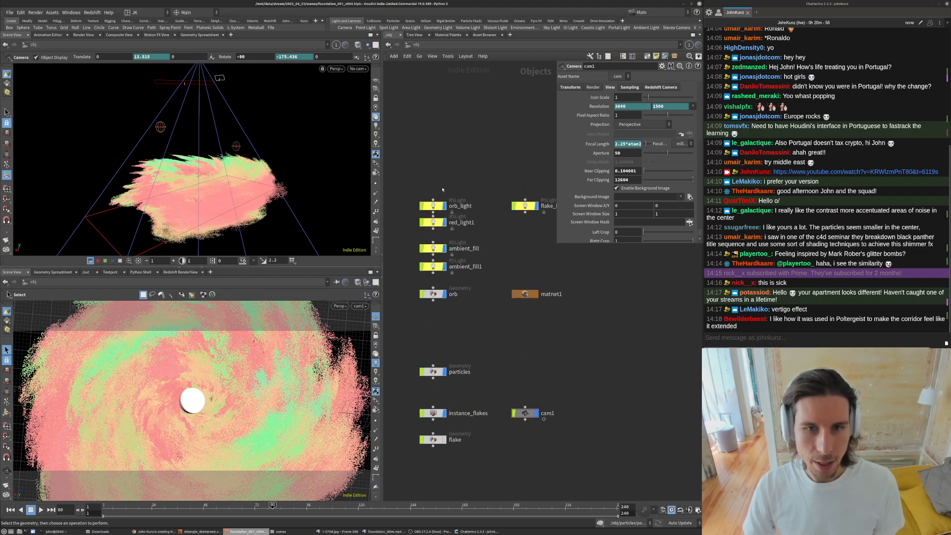
scroll(442, 190, up, 1)
click(431, 209)
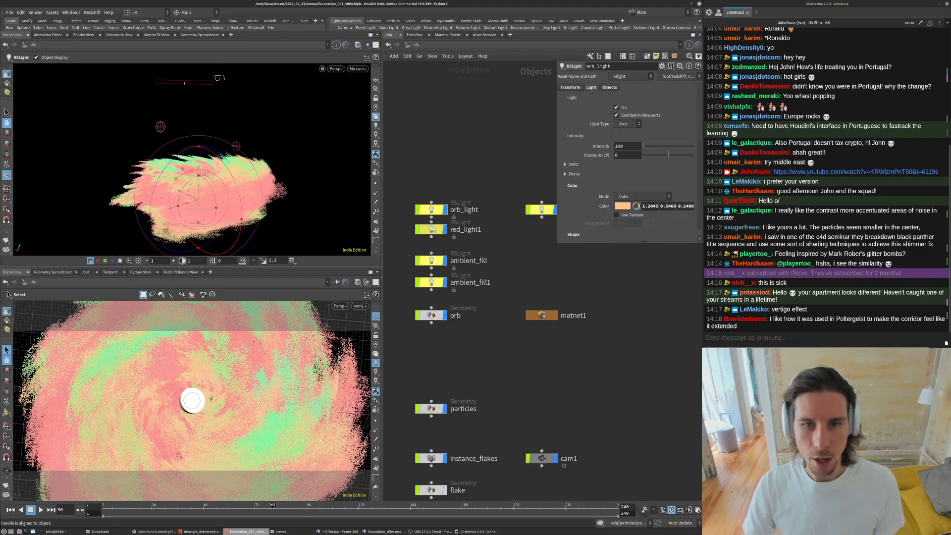
click(432, 229)
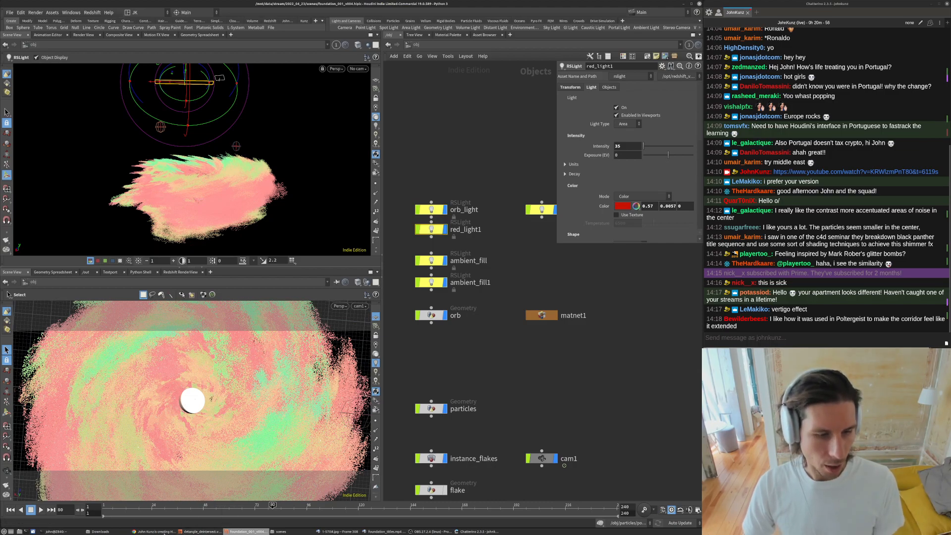
- Bring up the Foundation title video and the render sequence player to compare frames, then return to the Houdini scene
click(383, 532)
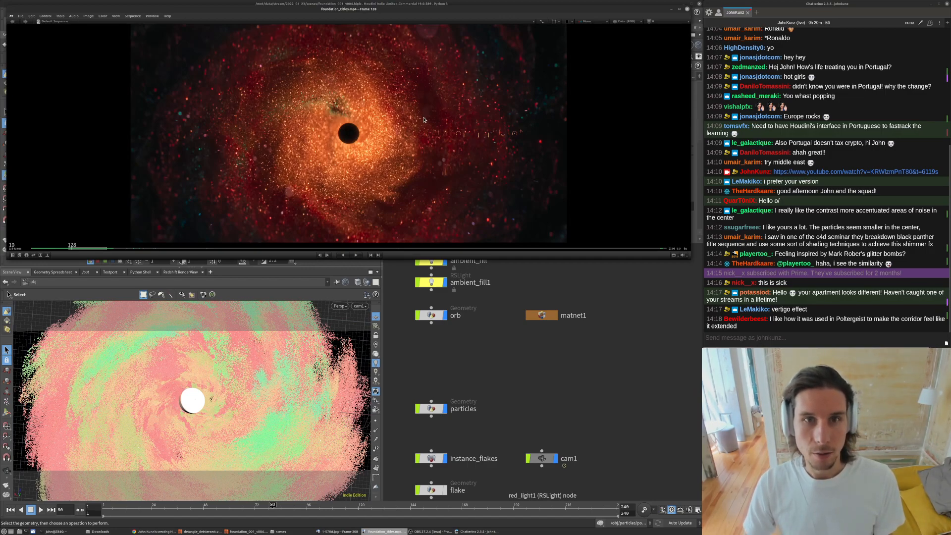
click(339, 532)
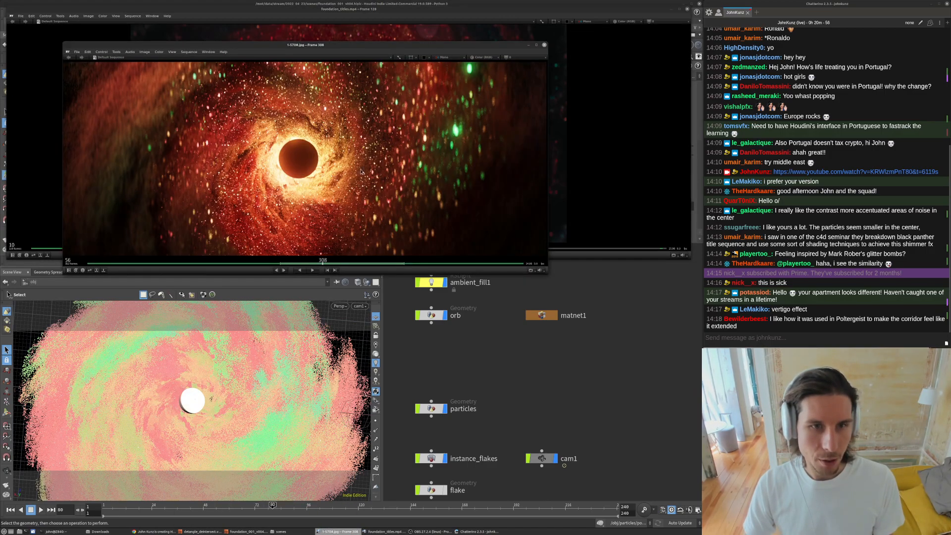
drag(283, 50, 284, 148)
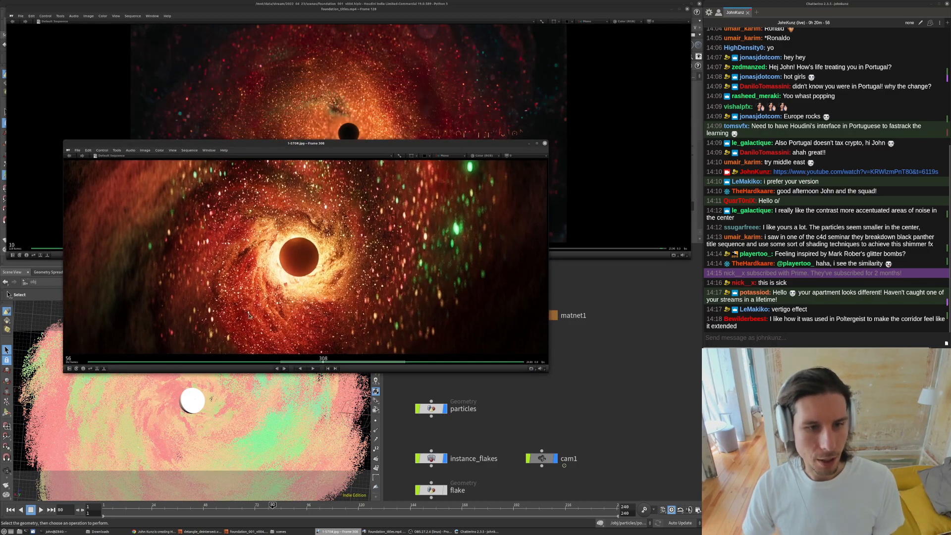
click(618, 380)
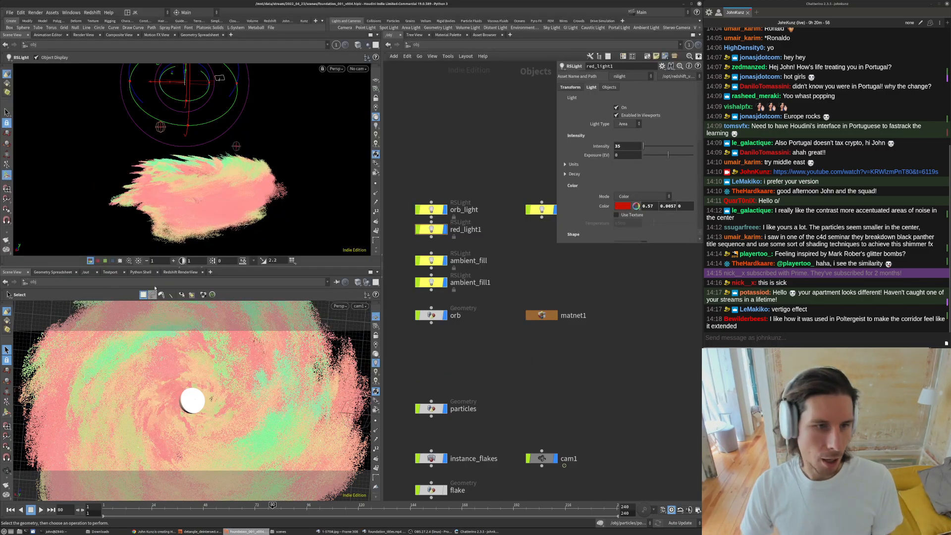
- Switch the lower pane to the Redshift RenderView and resize the parameter pane
click(181, 273)
scroll(237, 368, up, 1)
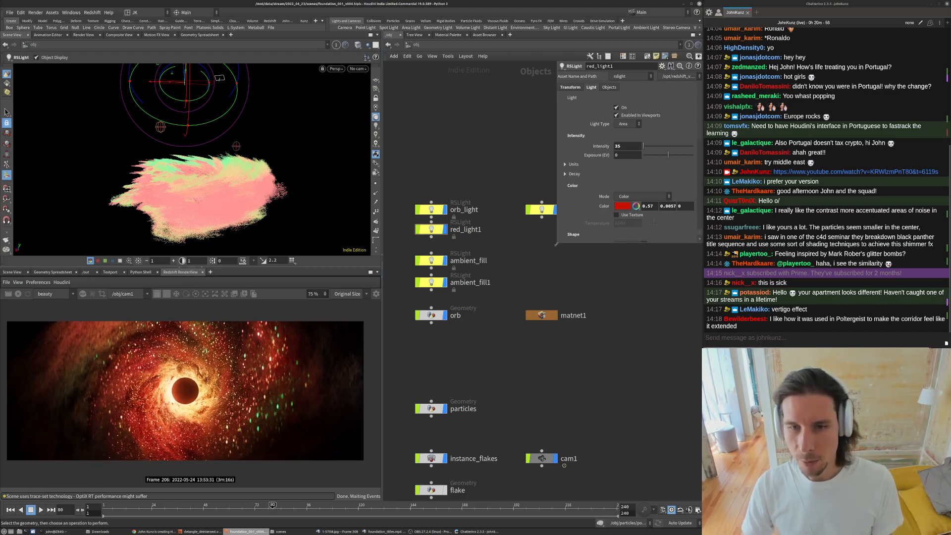
drag(556, 244, 577, 176)
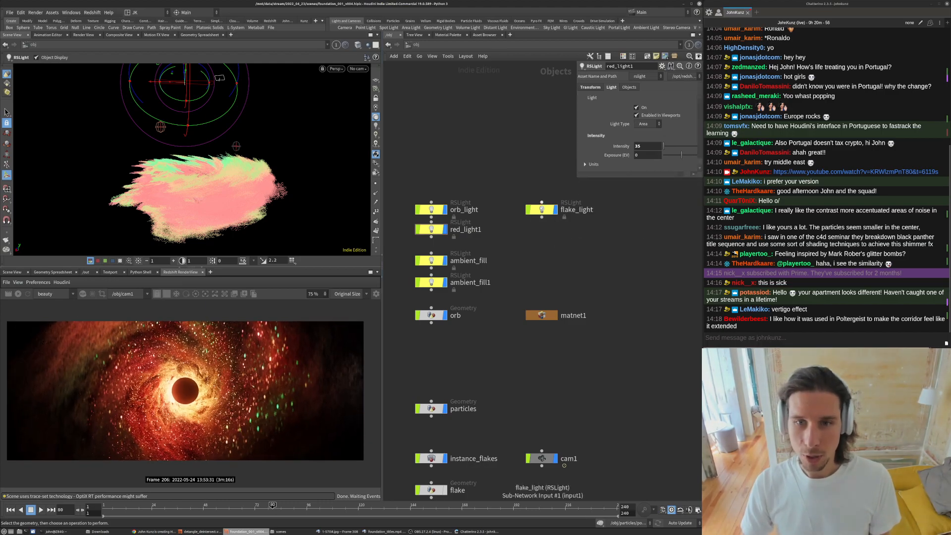
- Turn off flake_light and the two ambient fill lights
click(541, 209)
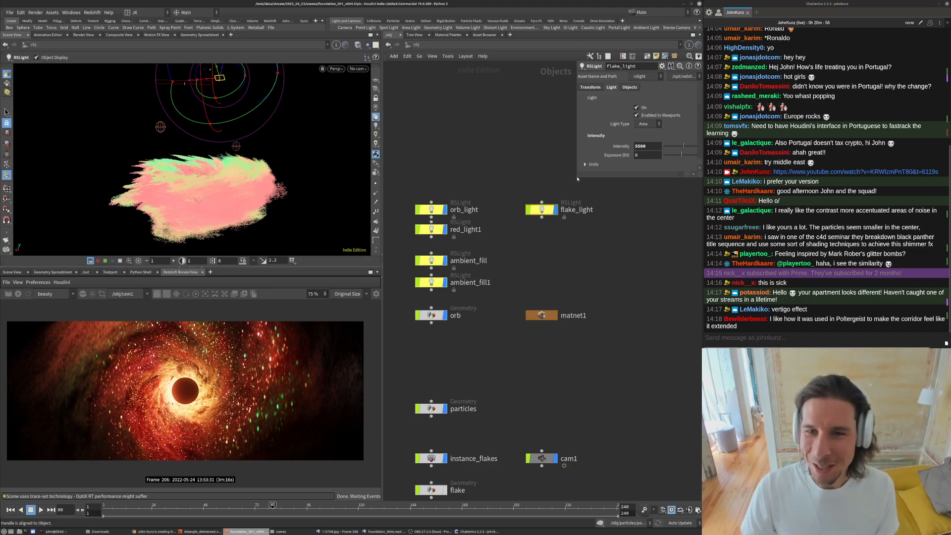
drag(577, 179, 573, 269)
middle_drag(507, 254, 522, 271)
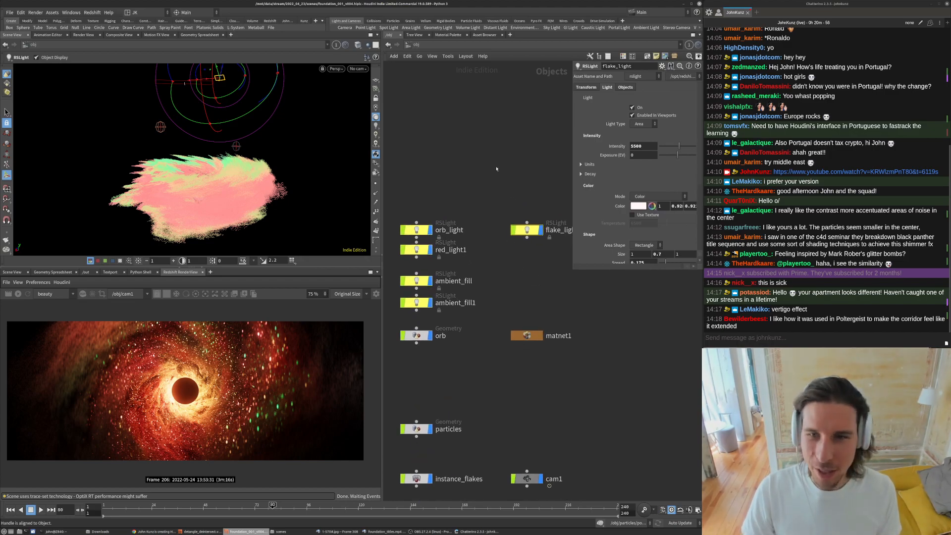
scroll(497, 167, down, 2)
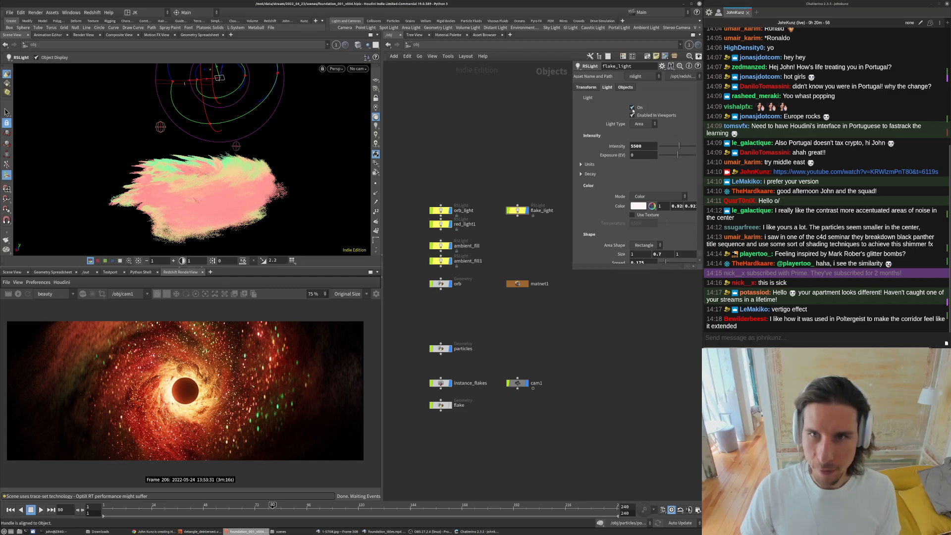
click(633, 108)
drag(415, 269, 451, 242)
click(632, 108)
click(498, 152)
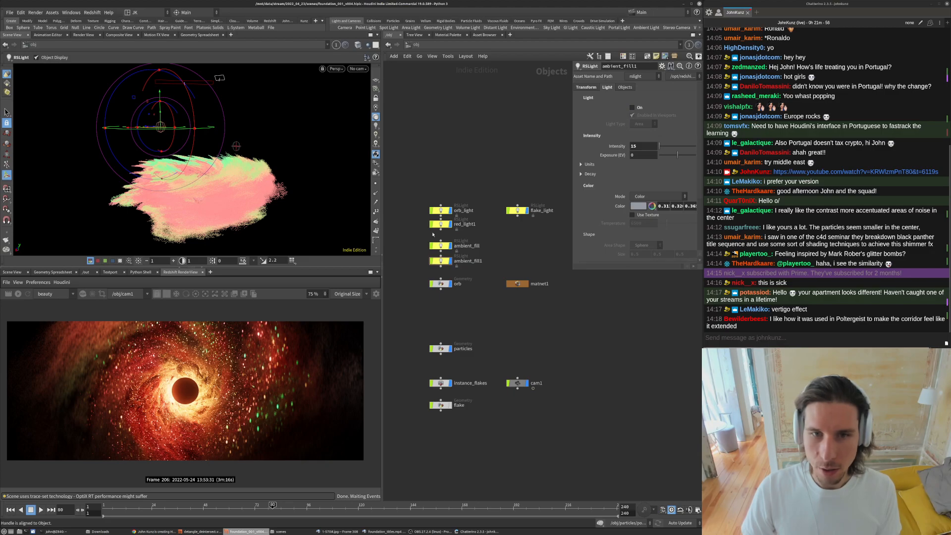
- Check orb_light and red_light1 settings and render the current frame in the RenderView
click(441, 211)
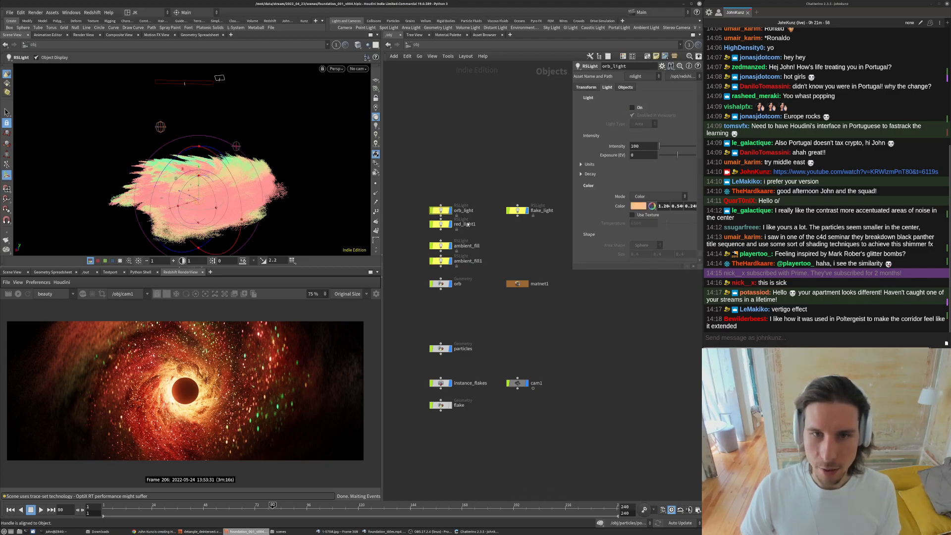
click(447, 224)
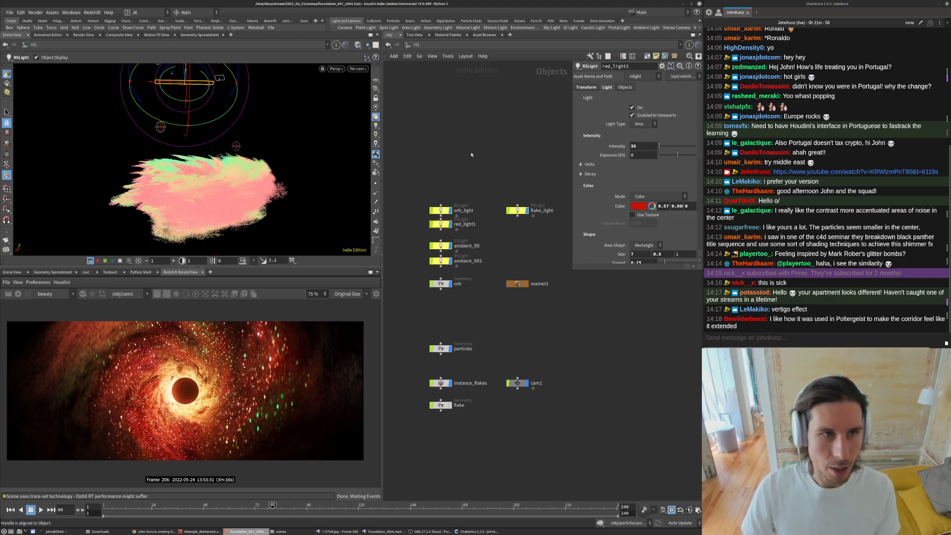
click(19, 294)
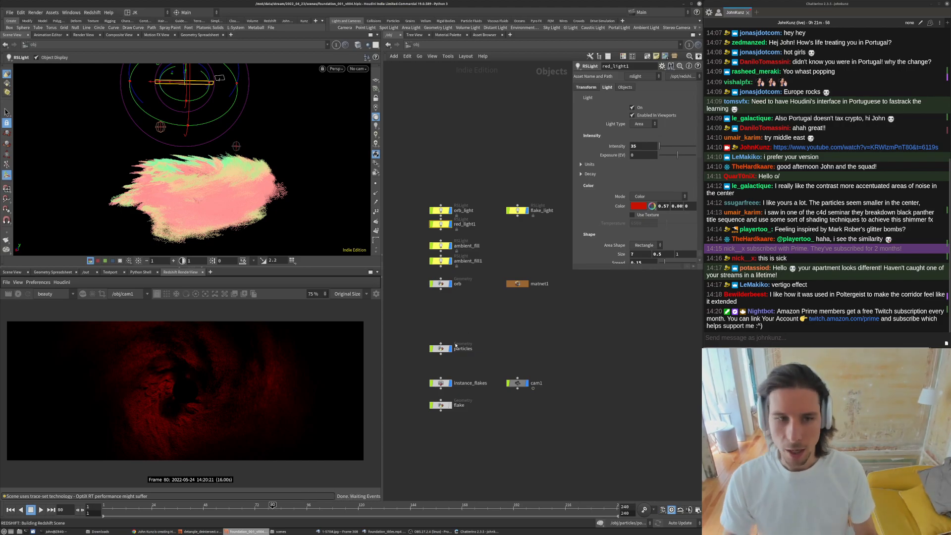
scroll(206, 393, up, 1)
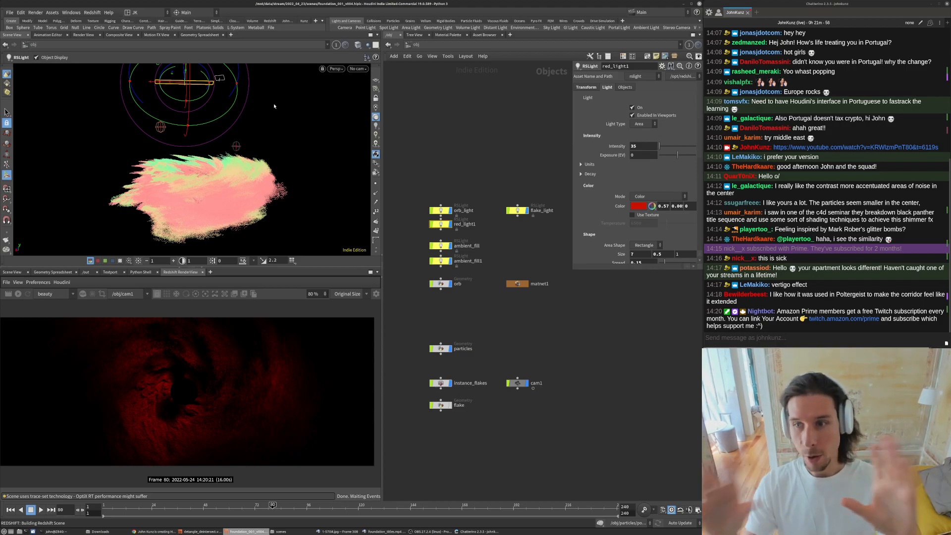
- Enable orb_light and re-render the frame in the RenderView
middle_drag(557, 373, 561, 345)
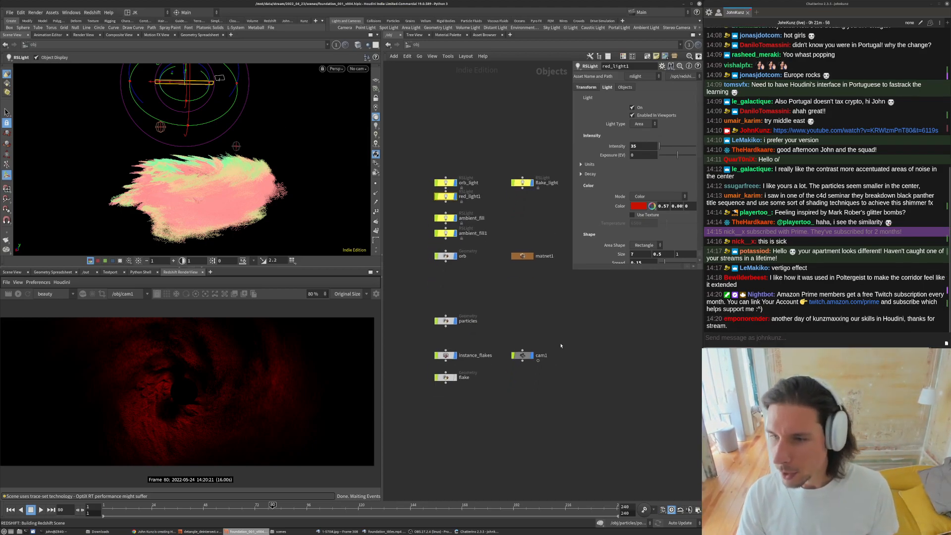
middle_drag(576, 301, 581, 333)
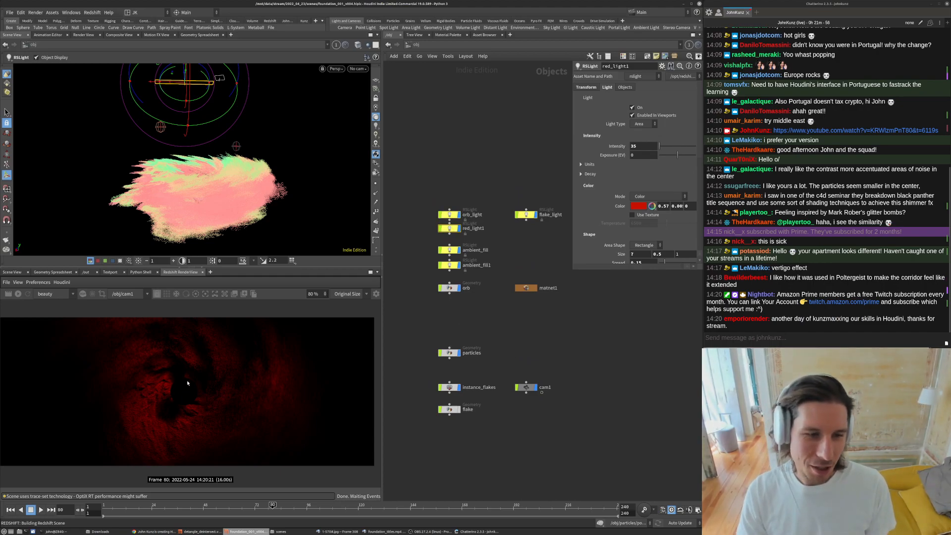
click(450, 214)
click(635, 107)
click(18, 294)
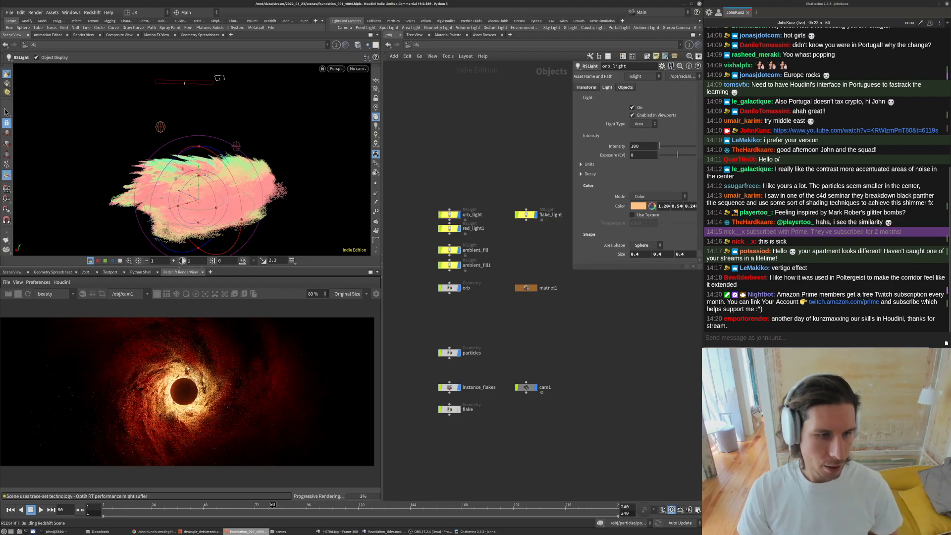
- Refresh the render and set the viewport shading to Wireframe Bounding Box
scroll(186, 398, up, 2)
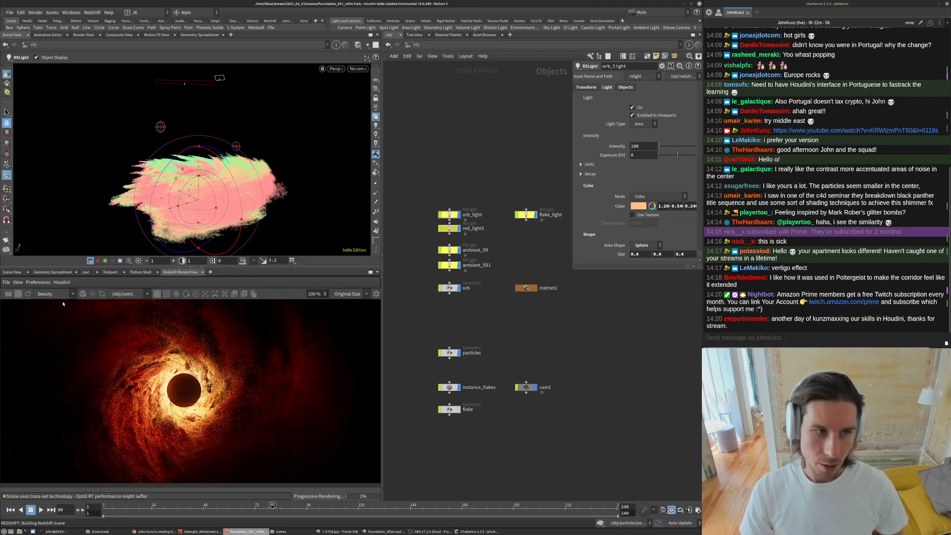
click(18, 294)
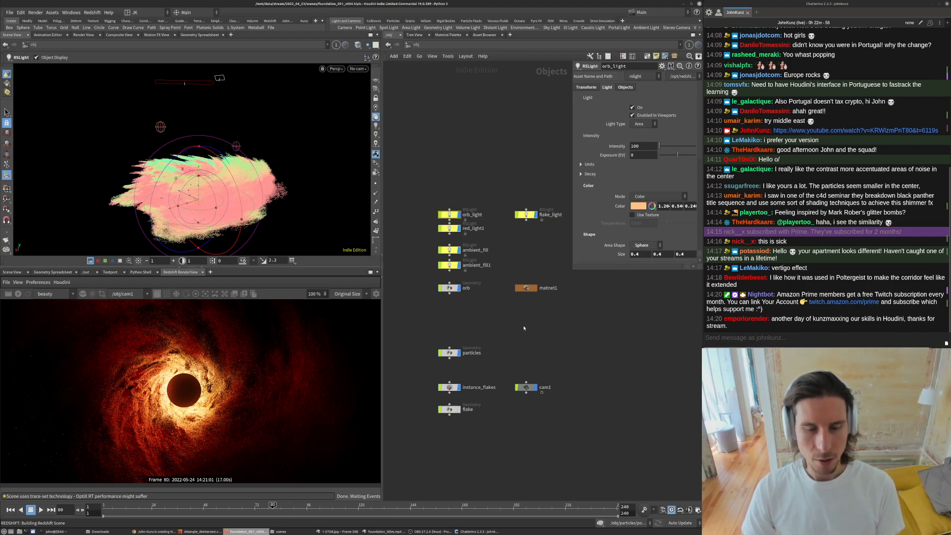
click(357, 45)
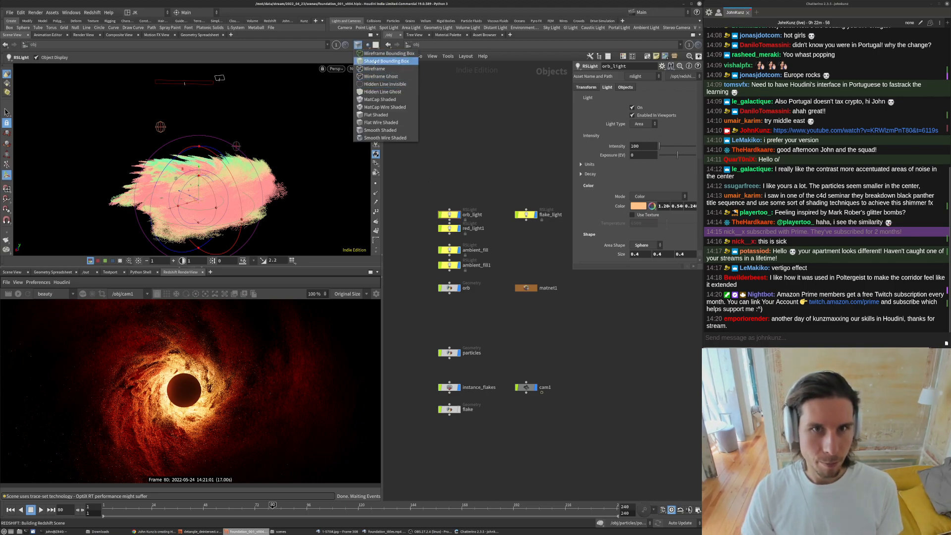
click(379, 53)
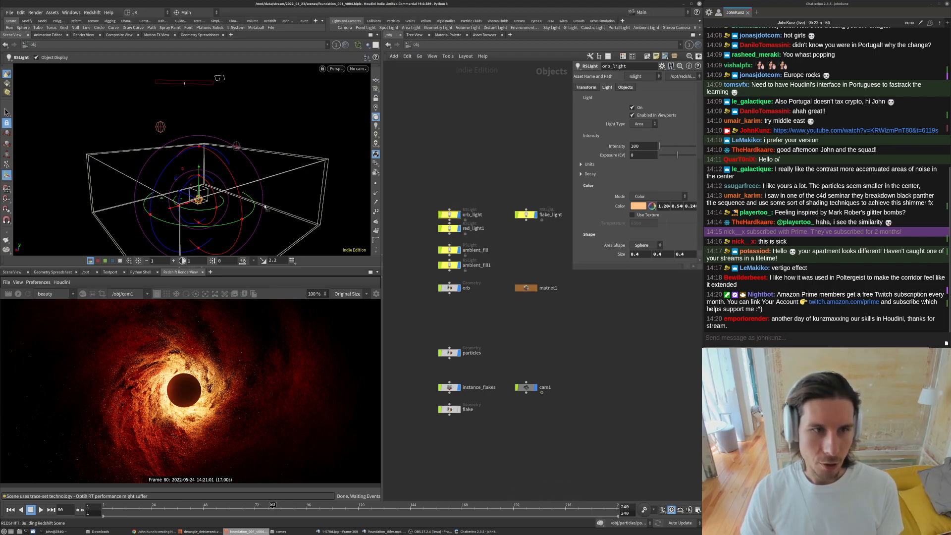
- Inspect the orb and orb_light nodes while zooming in and out of the rendered black hole
click(450, 288)
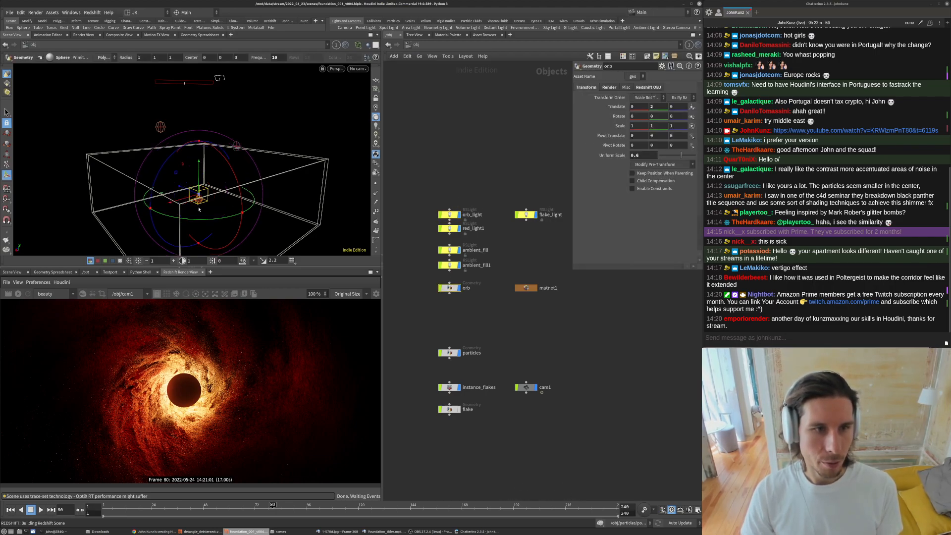
click(451, 217)
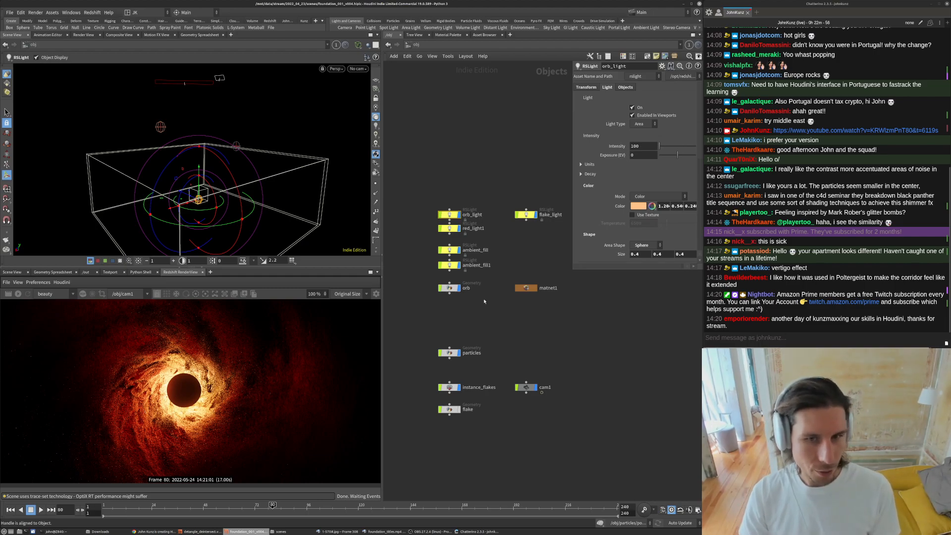
scroll(167, 391, up, 5)
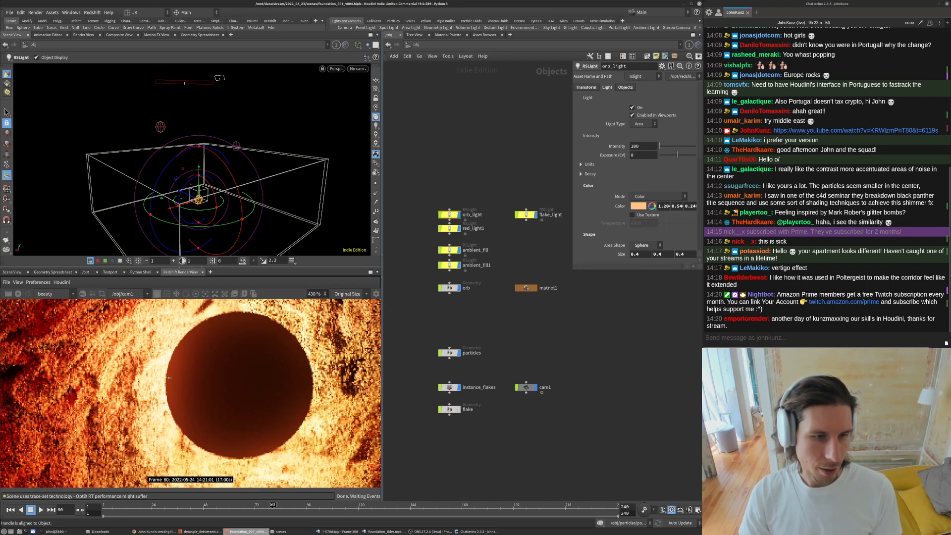
scroll(156, 363, down, 3)
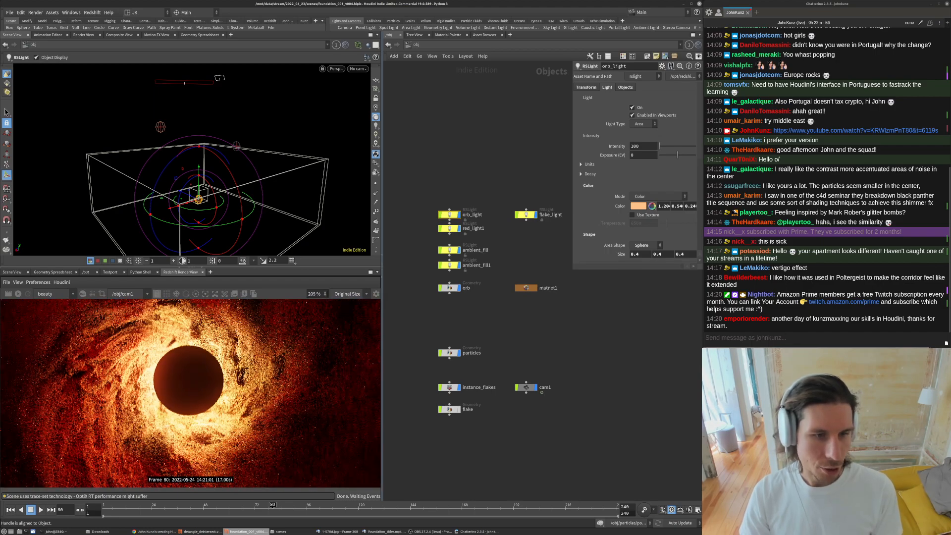
scroll(173, 413, down, 3)
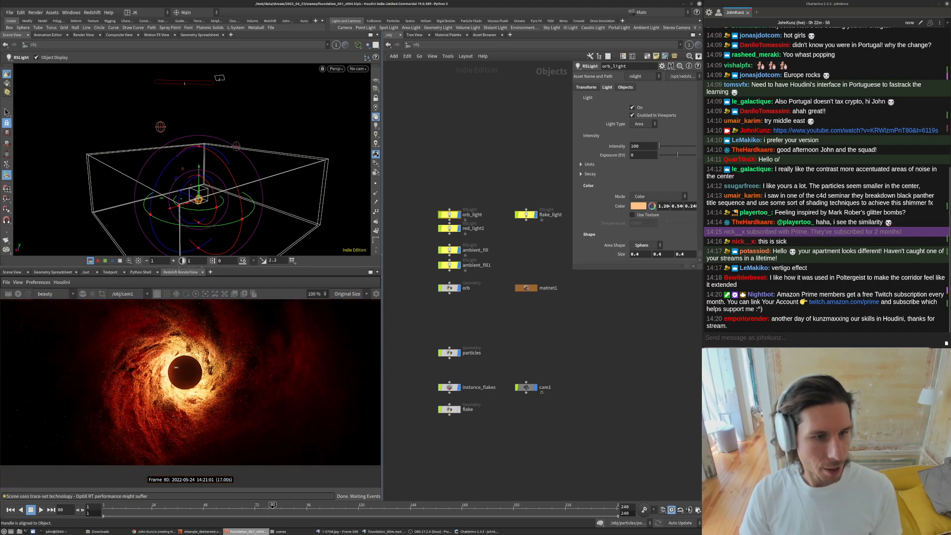
scroll(171, 413, down, 1)
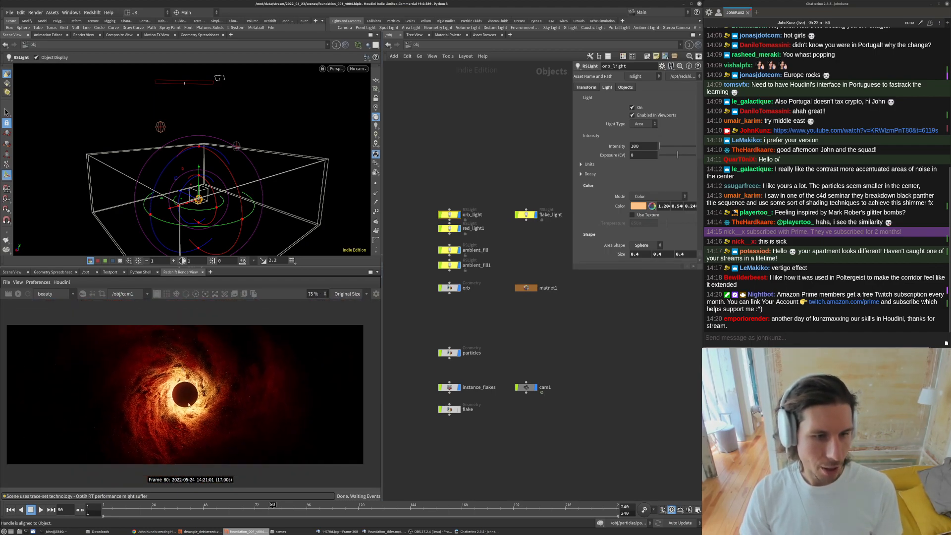
- Open the Foundation title reference frame to compare it with the current black hole render
mouse_move(389, 532)
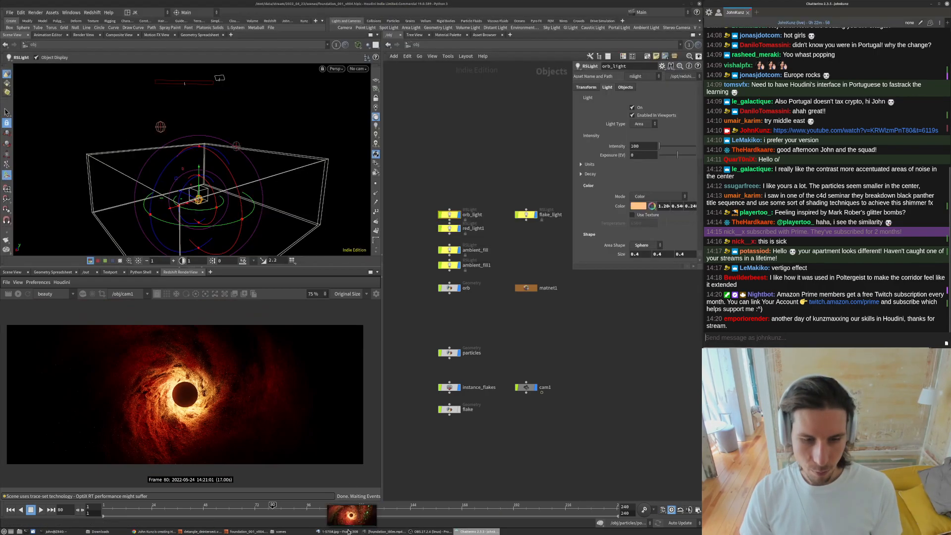
click(338, 531)
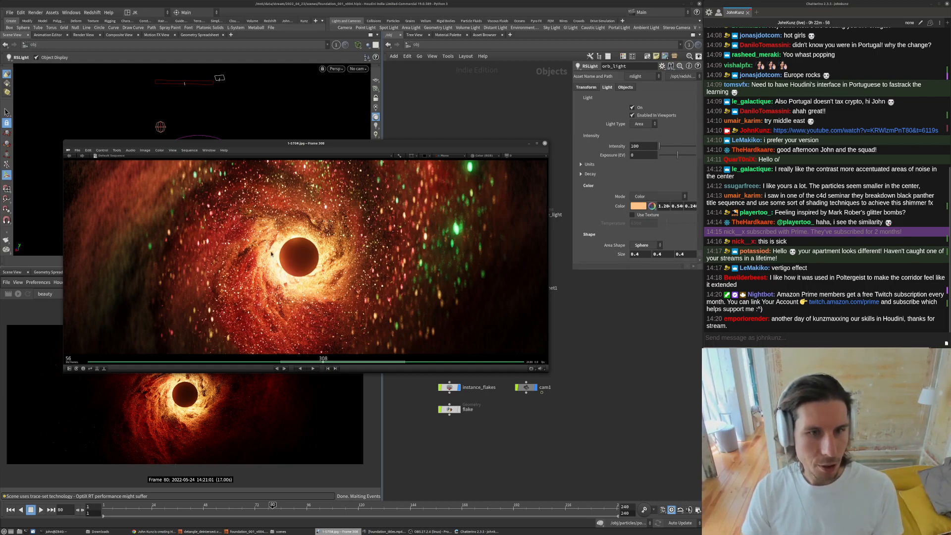
click(184, 406)
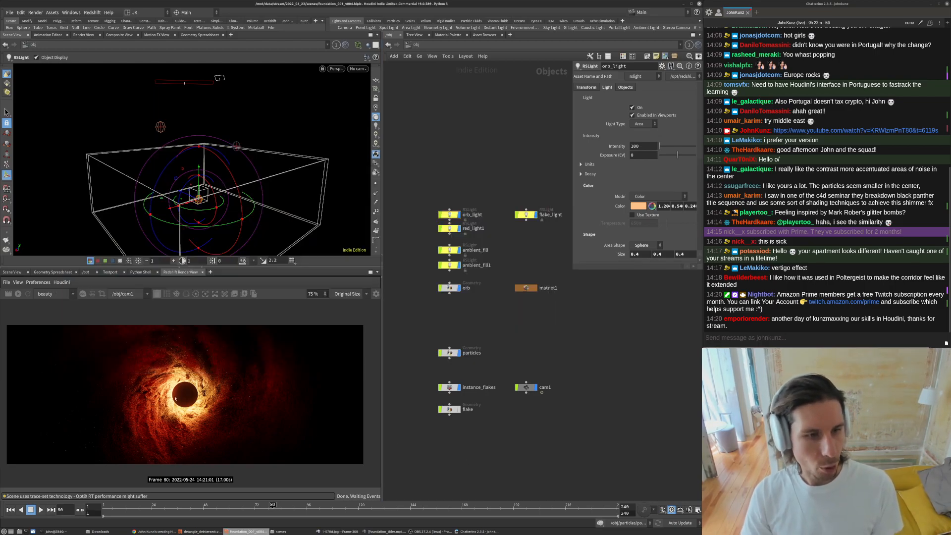
- Select both ambient fill lights, ambient_fill and ambient_fill1, and switch them on
scroll(184, 404, up, 4)
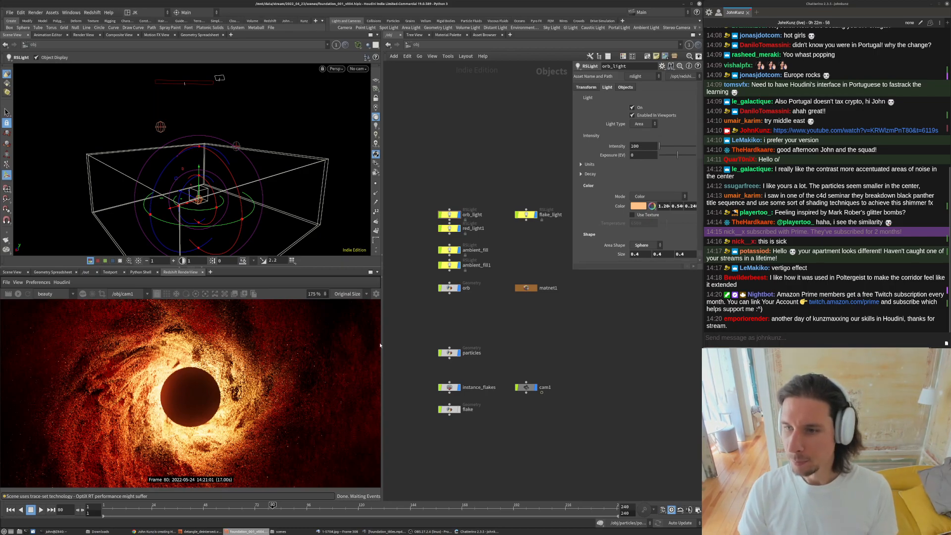
click(449, 250)
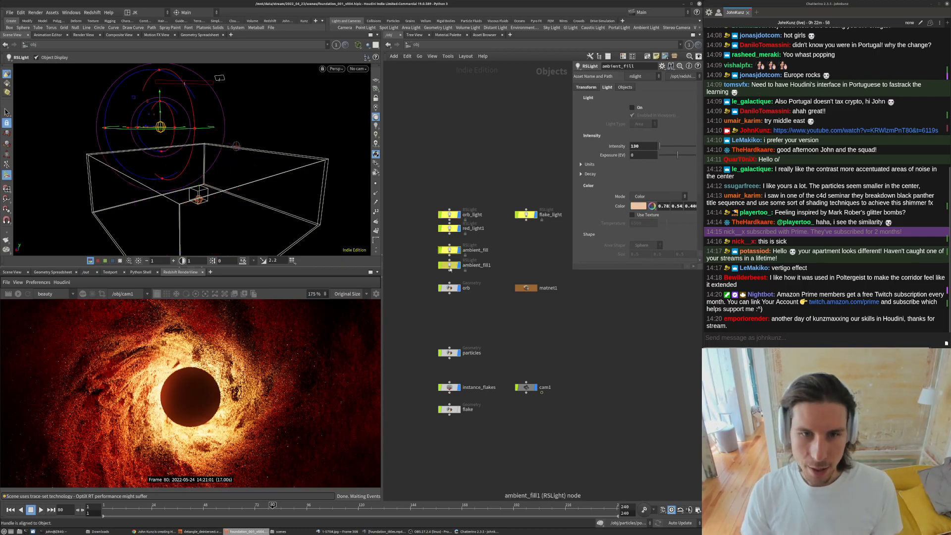
click(450, 265)
scroll(448, 264, down, 2)
drag(442, 262, 449, 268)
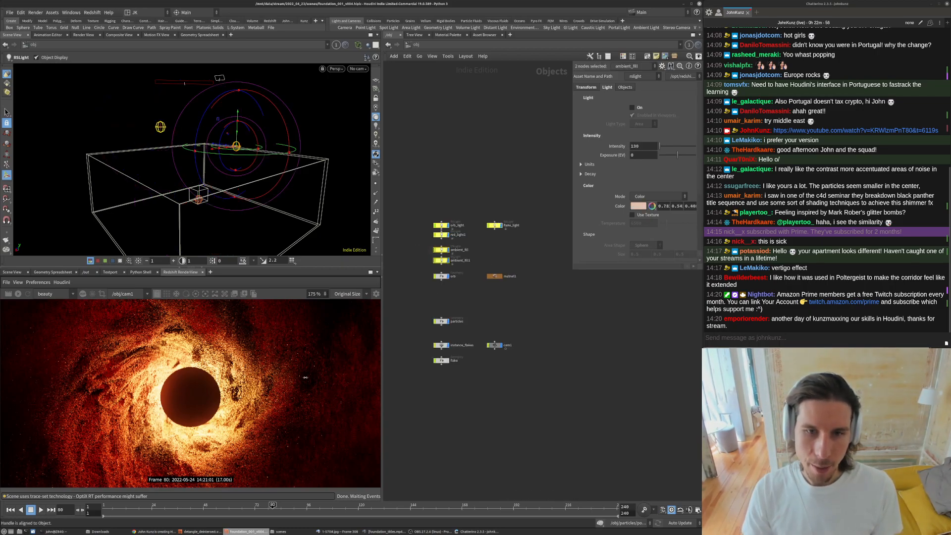
click(632, 108)
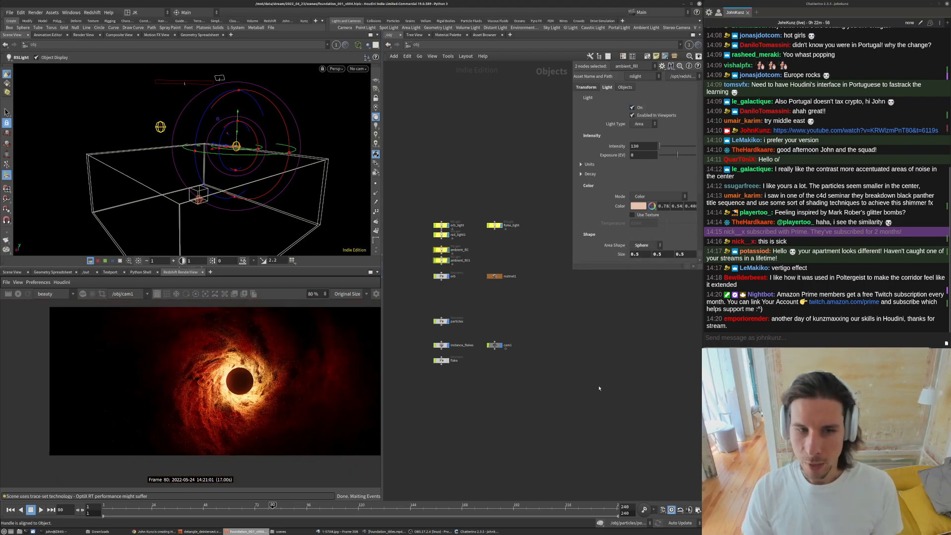
- Re-render the frame in the RenderView with the ambient fill lights active
scroll(286, 367, down, 2)
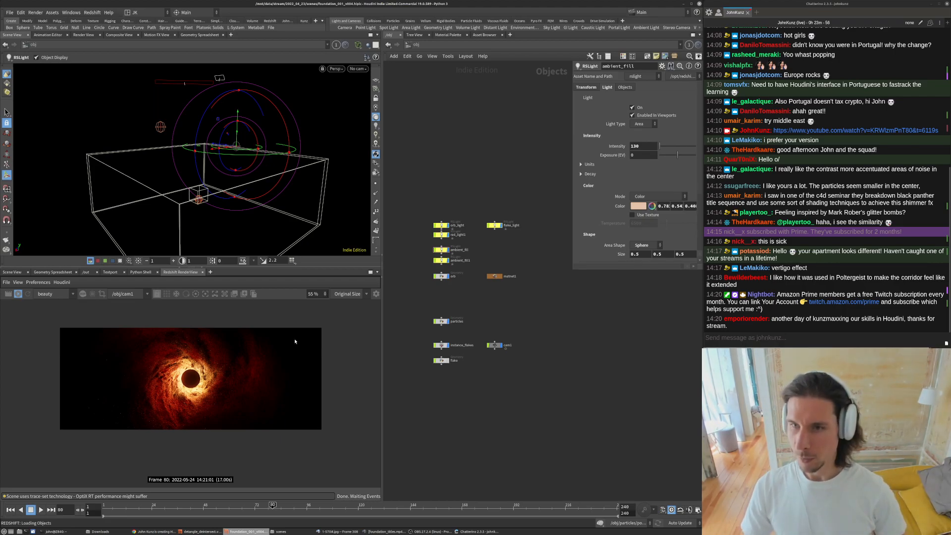
scroll(260, 349, up, 1)
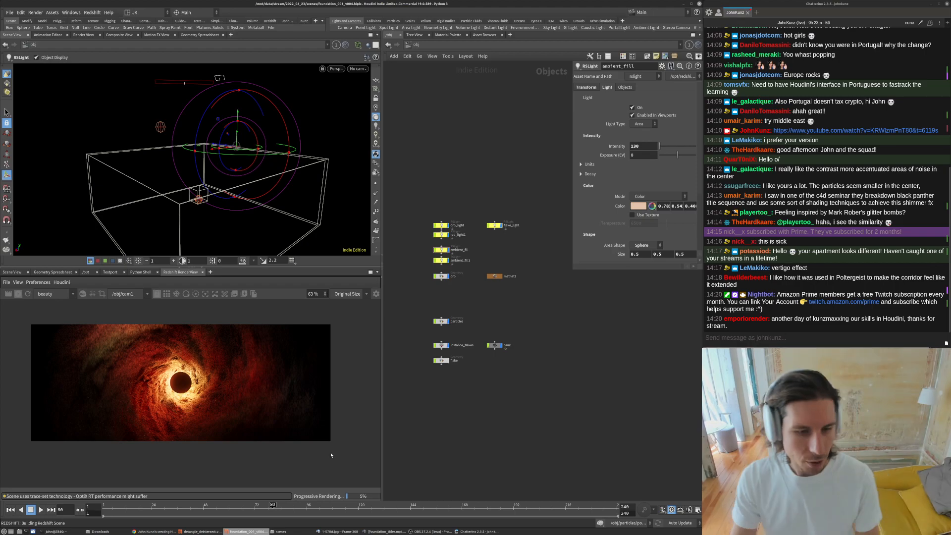
scroll(55, 342, up, 3)
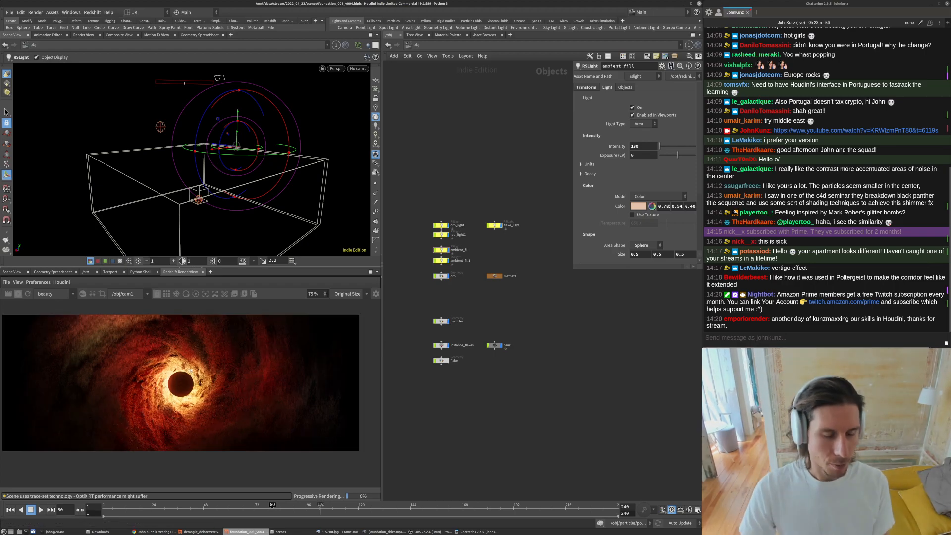
click(19, 295)
scroll(44, 321, down, 2)
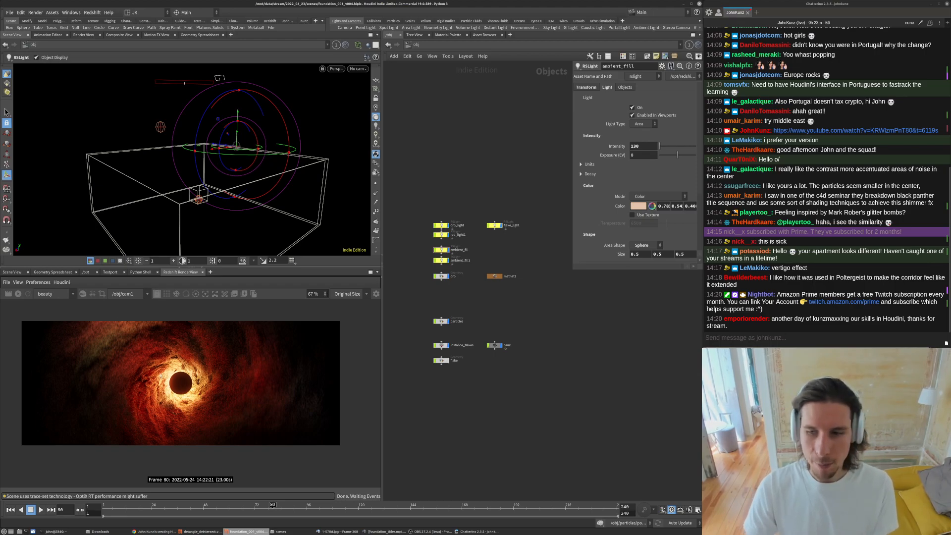
- Inspect red_light1's light settings and flake_light's object light-linking settings
scroll(446, 227, up, 3)
drag(399, 187, 452, 293)
click(632, 107)
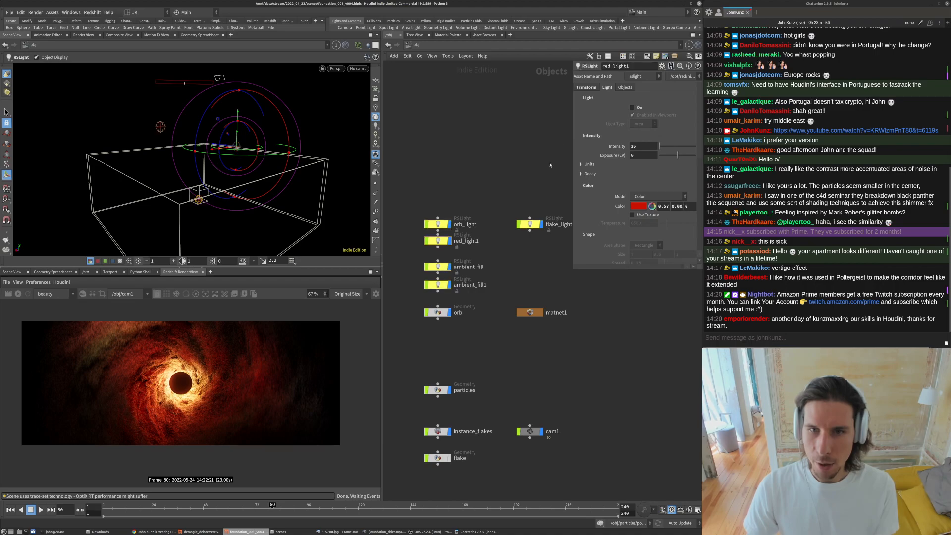
click(640, 108)
middle_drag(516, 139, 472, 146)
click(625, 87)
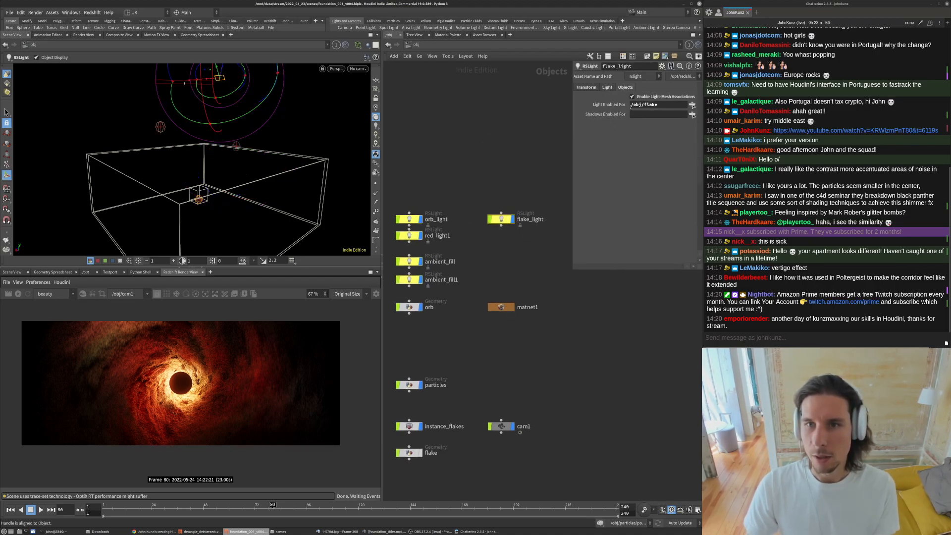
drag(572, 270, 515, 167)
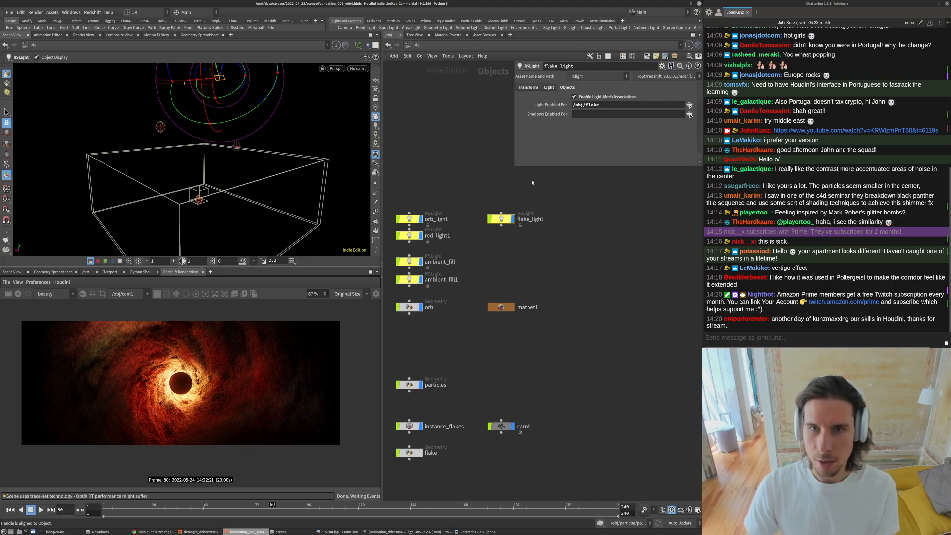
middle_drag(557, 220, 574, 197)
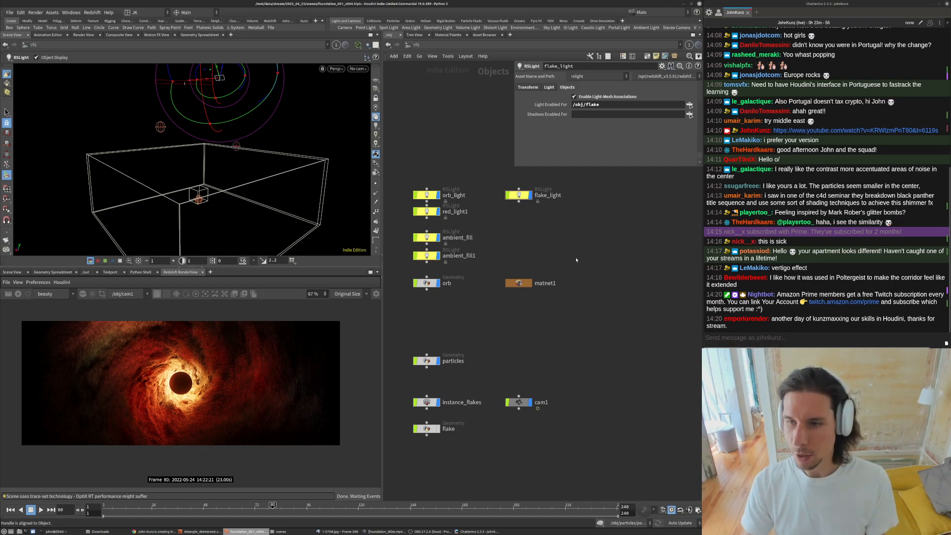
middle_drag(576, 260, 572, 282)
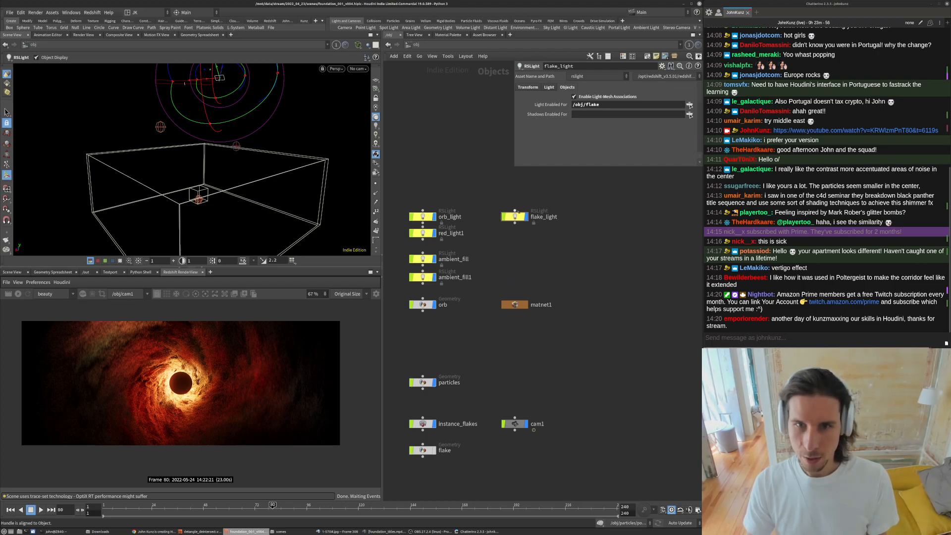
- Zoom into the rendered frame to examine the sparkling flake particles
scroll(155, 387, up, 2)
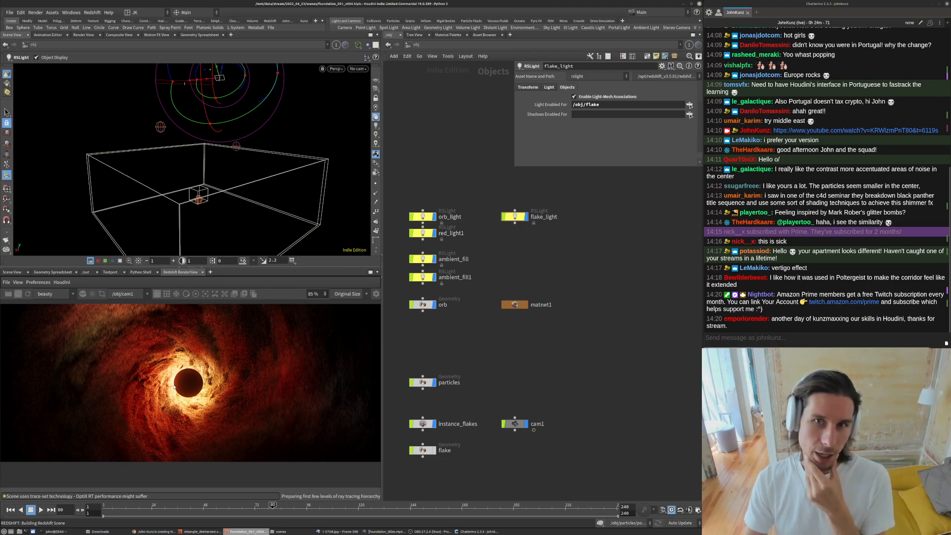
scroll(58, 317, down, 2)
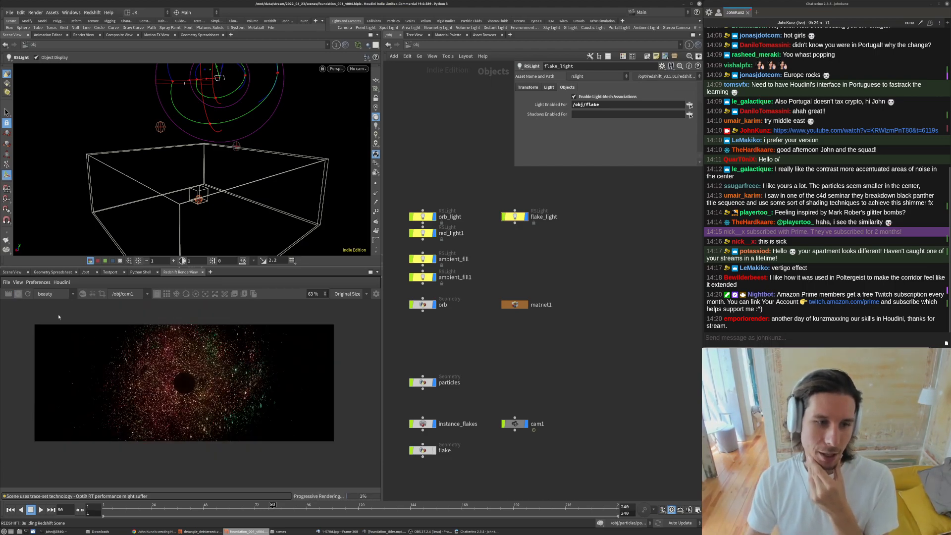
scroll(167, 358, up, 4)
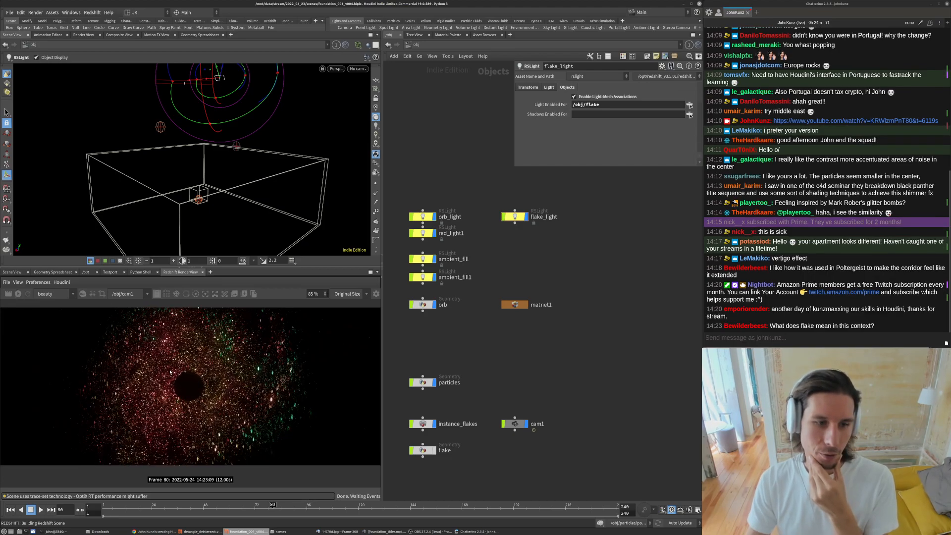
scroll(191, 393, up, 2)
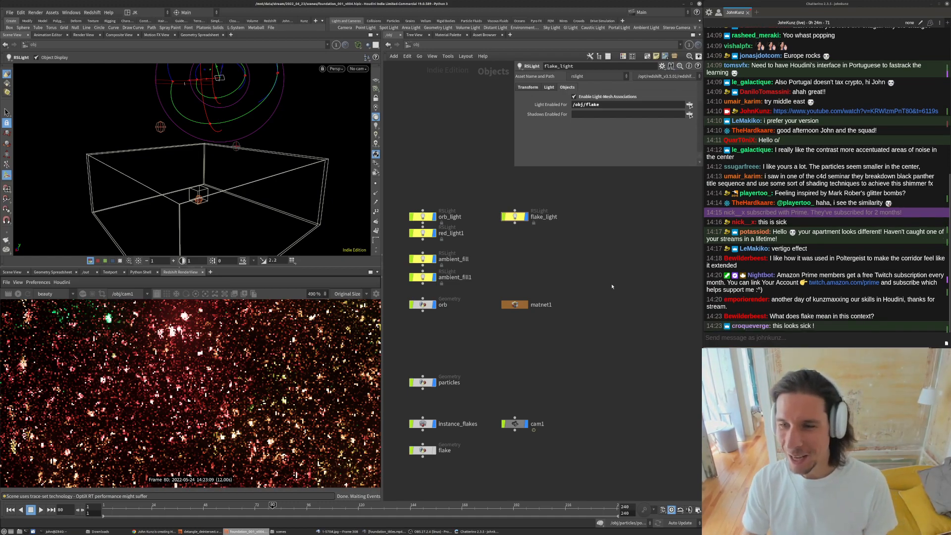
middle_drag(575, 351, 591, 311)
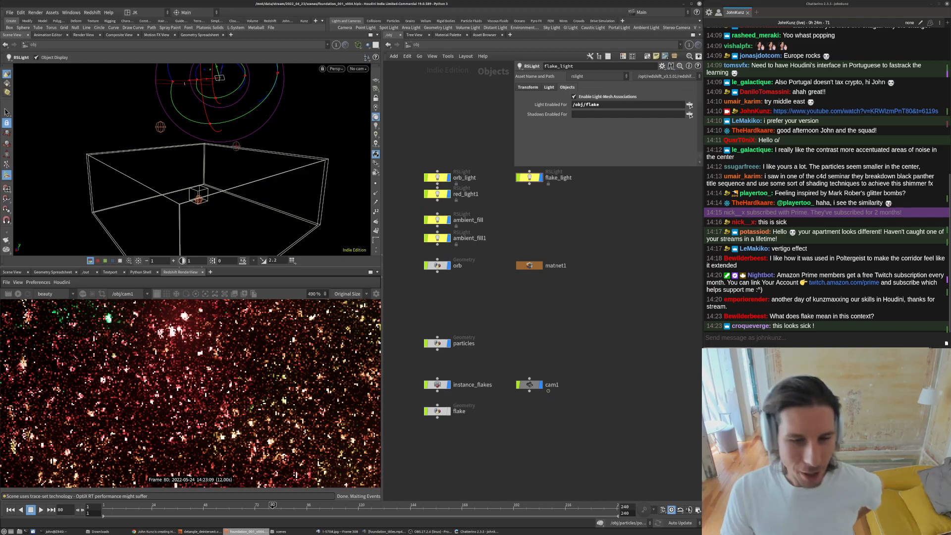
scroll(471, 403, up, 2)
- Dive into the flake geometry network and orbit around the flake shape in the viewport
click(431, 381)
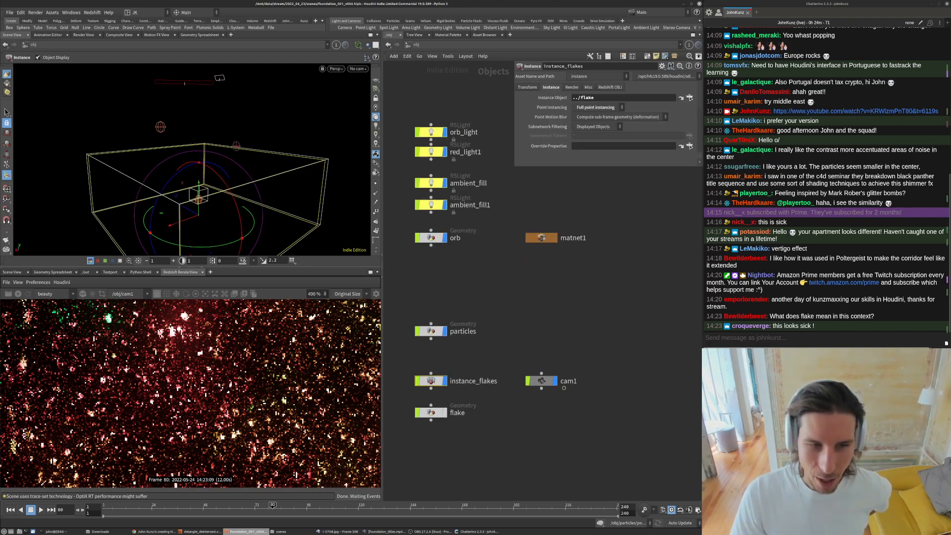
double_click(431, 412)
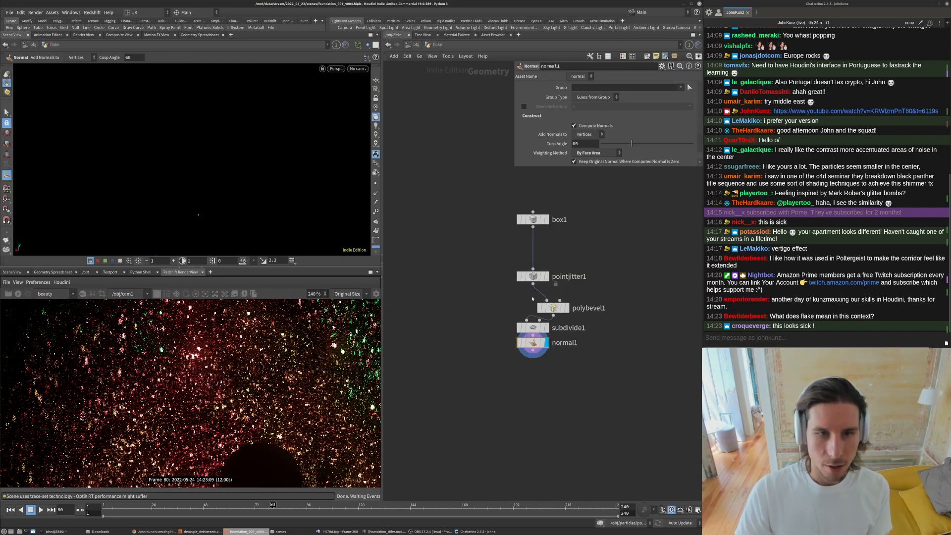
click(361, 47)
click(375, 131)
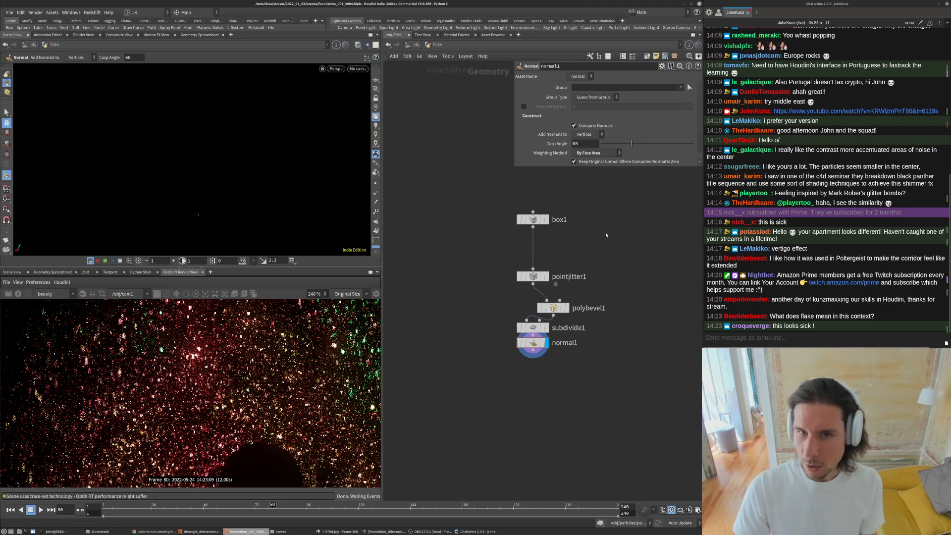
key(space+g)
alt+drag(243, 158, 300, 116)
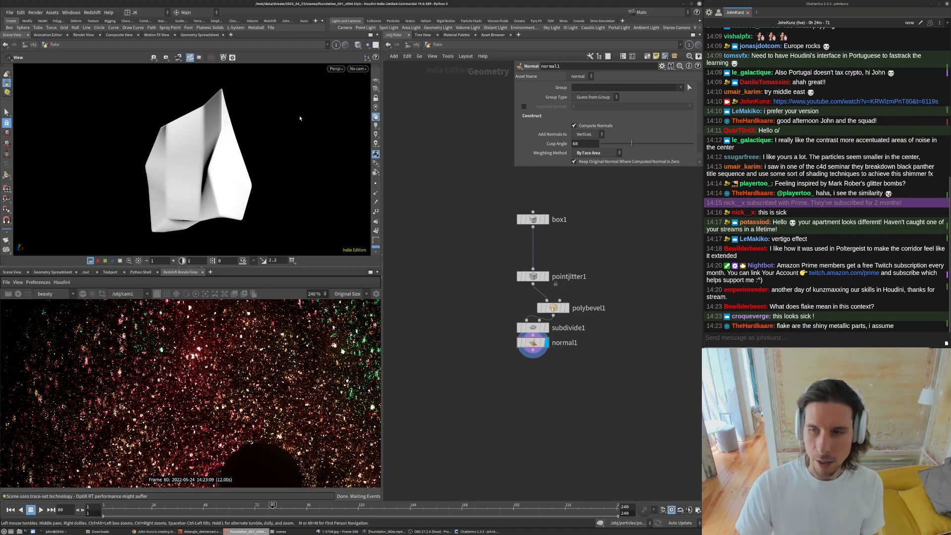
key(Return)
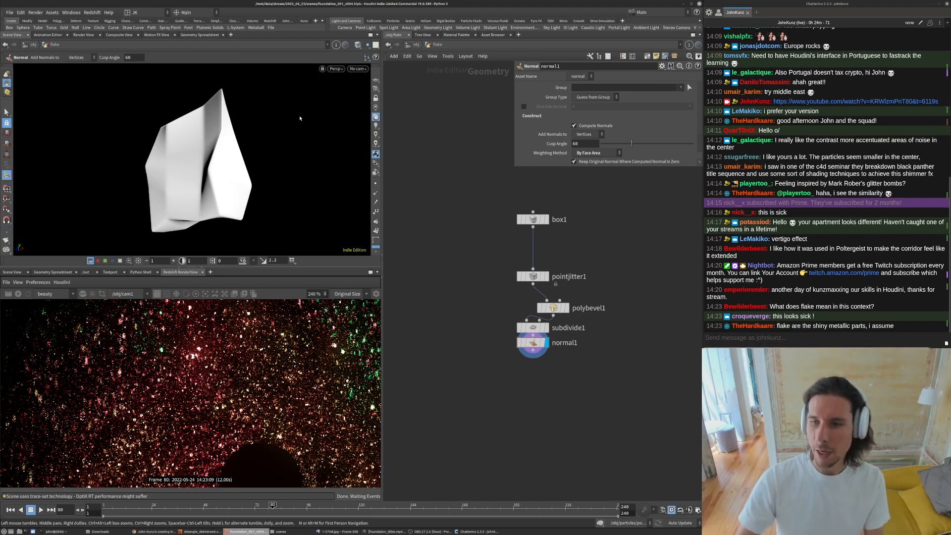
key(l)
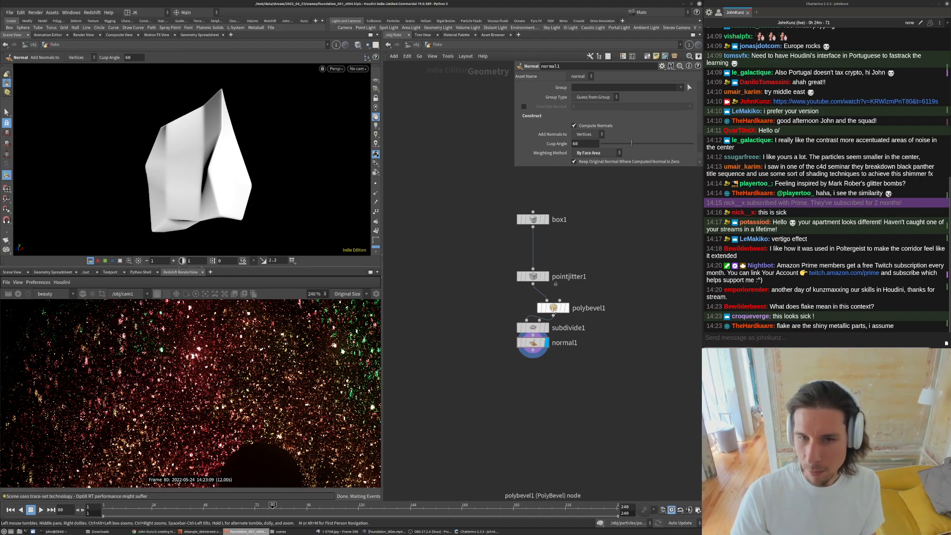
key(Escape)
drag(267, 144, 206, 96)
key(Return)
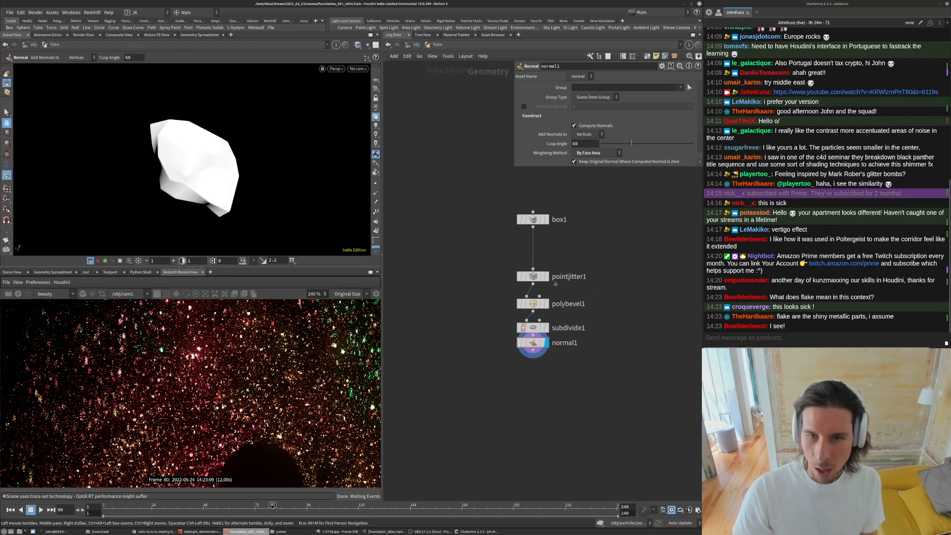
- Inspect the polybevel1 and subdivide1 nodes in the flake network
click(533, 303)
scroll(533, 304, up, 3)
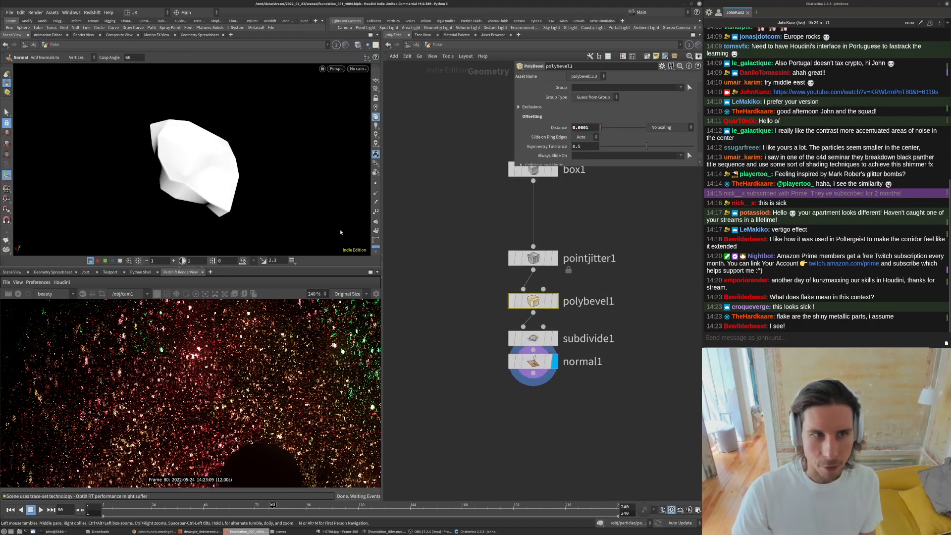
click(516, 302)
click(515, 302)
click(512, 339)
click(512, 341)
drag(486, 303, 520, 337)
click(513, 339)
click(512, 339)
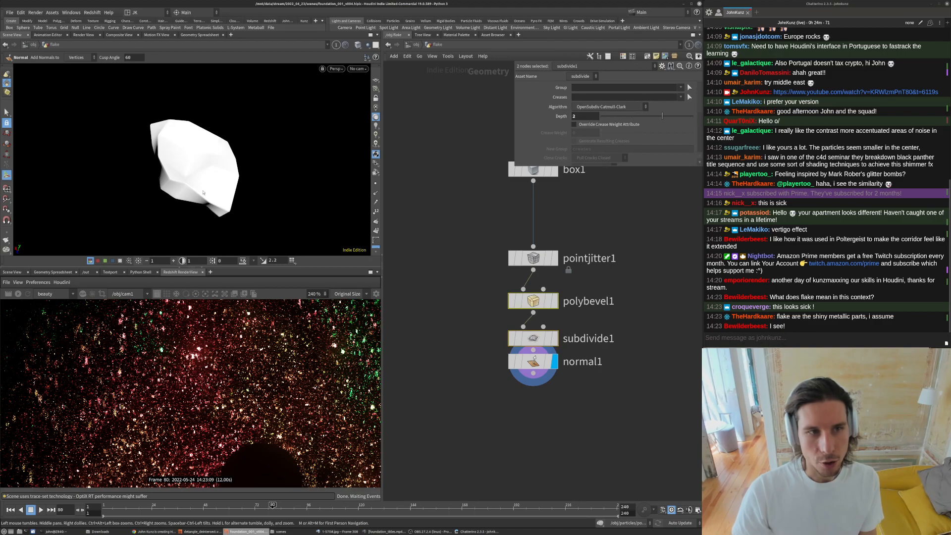
- Examine the subdivided flake mesh in wireframe and compare it with the rendered flakes
scroll(289, 142, up, 5)
mouse_move(130, 212)
alt+mouse_down()
mouse_move(57, 196)
mouse_move(141, 198)
alt+mouse_up()
click(358, 45)
click(381, 122)
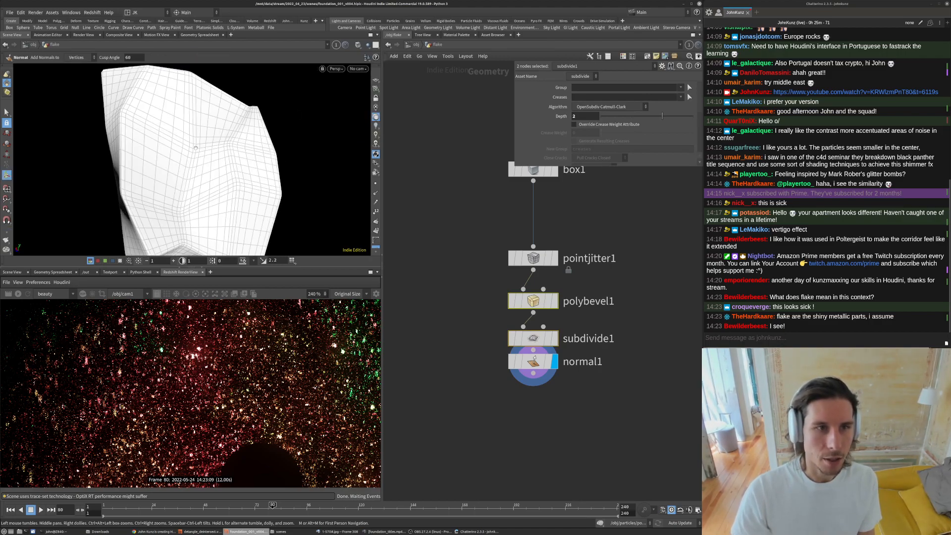
scroll(231, 190, down, 5)
alt+drag(232, 190, 228, 190)
scroll(134, 346, down, 7)
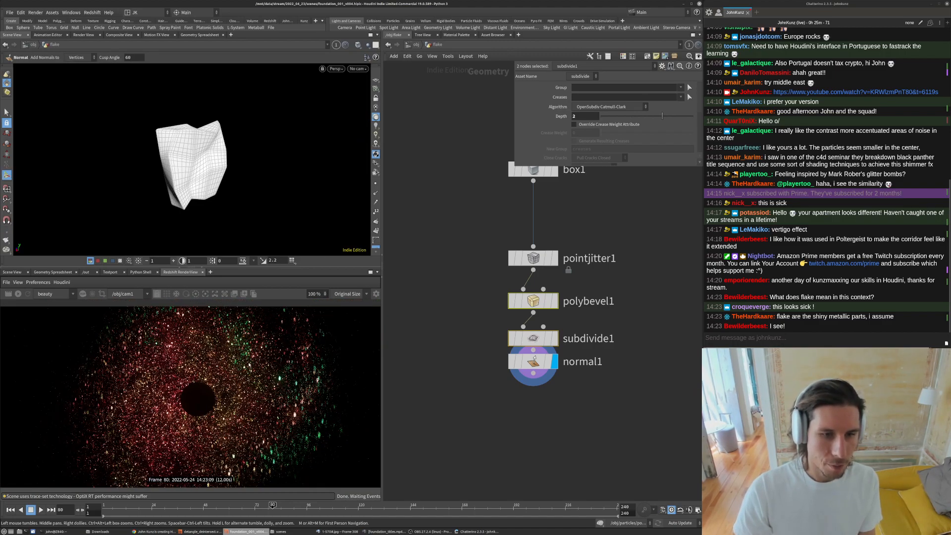
scroll(259, 388, down, 1)
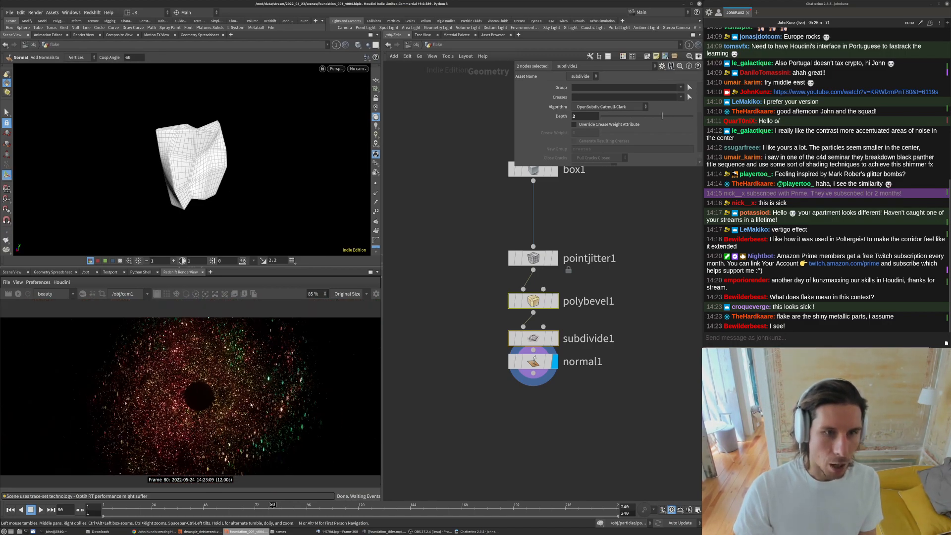
- Return to the object level and open the particles geometry network
click(415, 44)
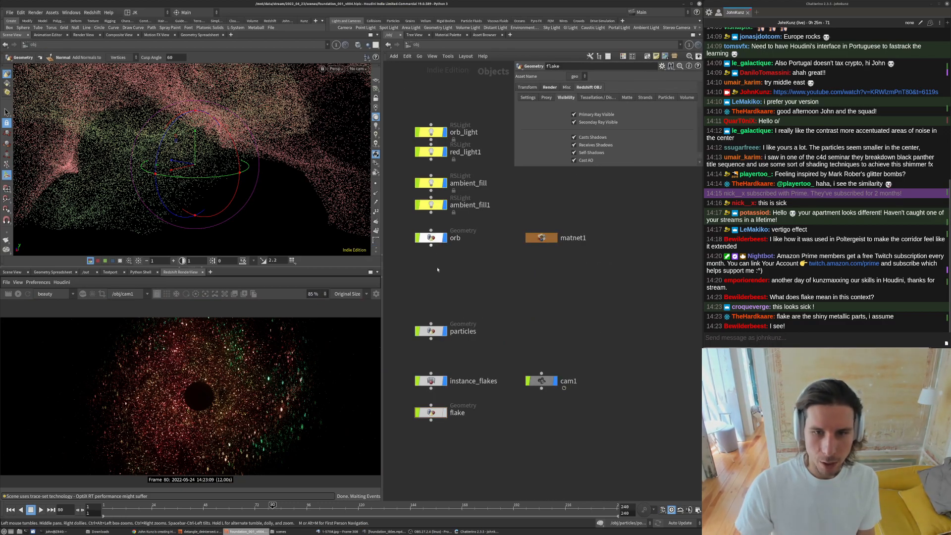
double_click(430, 331)
scroll(483, 391, up, 5)
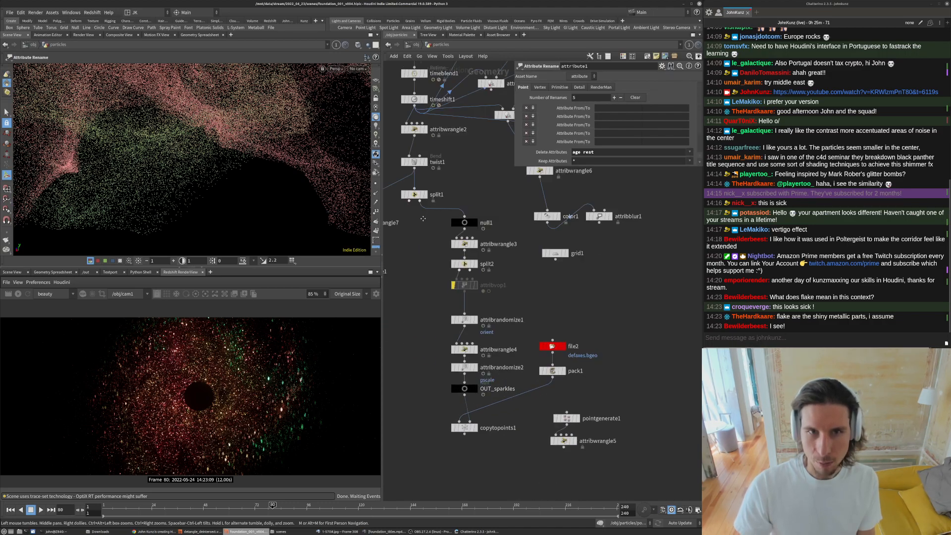
- Inspect the attribwrangle3, attribrandomize1 and copytopoints1 nodes and view the copied flakes through the camera
middle_drag(408, 196, 424, 189)
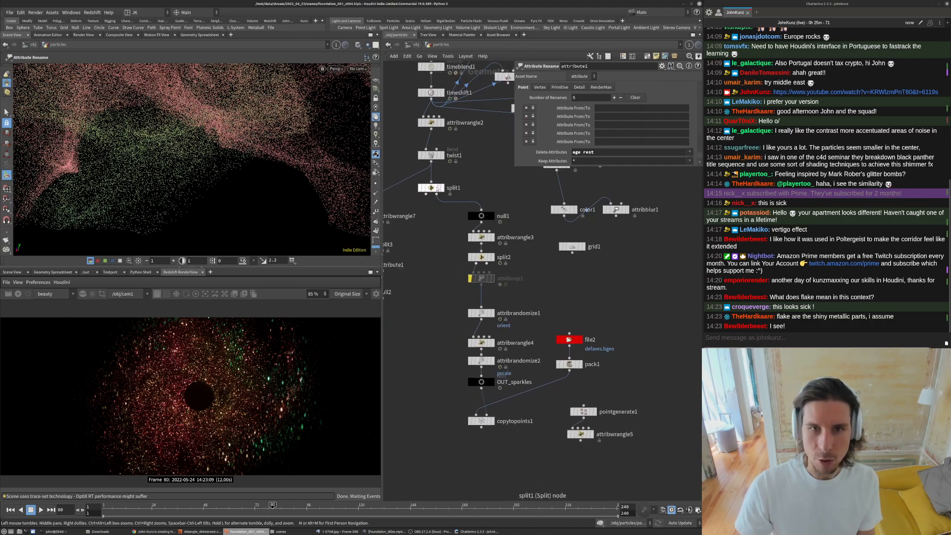
click(482, 237)
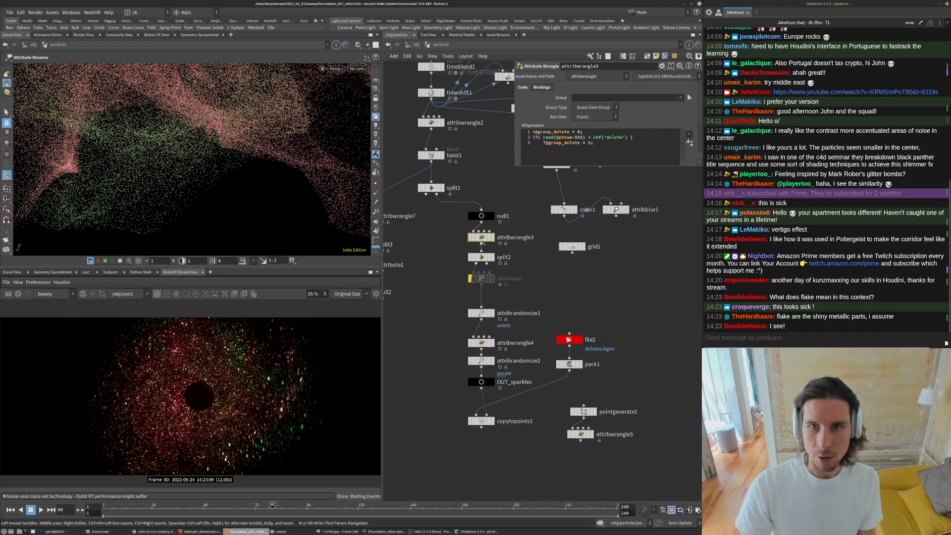
drag(513, 167, 522, 308)
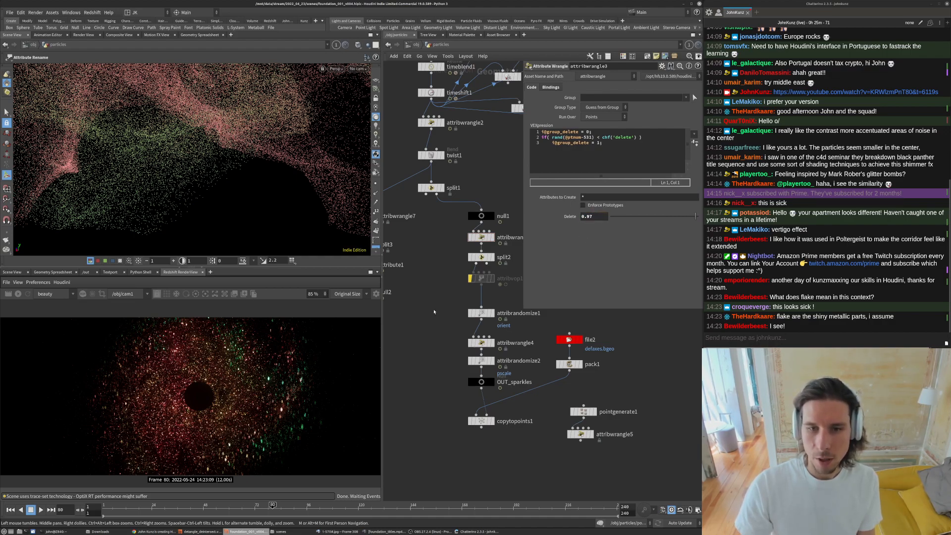
middle_drag(433, 312, 425, 276)
click(473, 278)
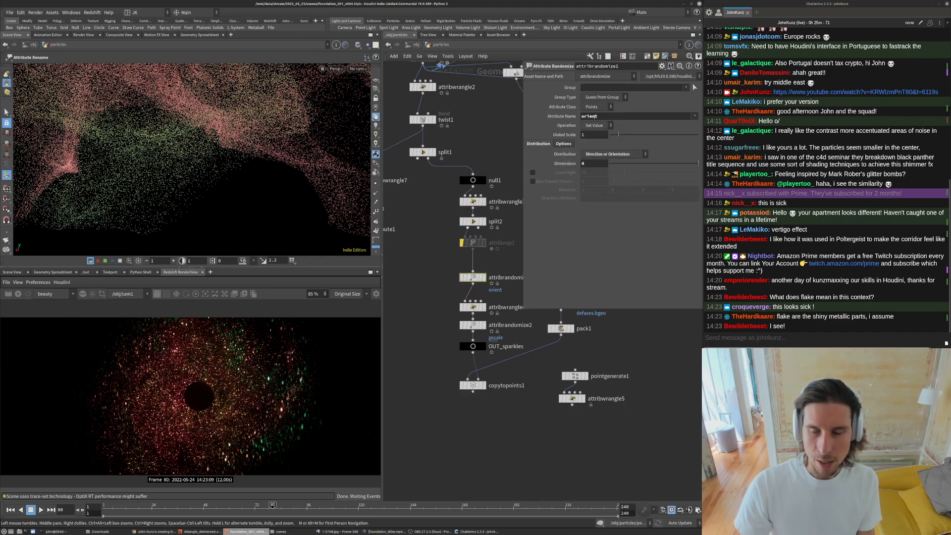
click(474, 385)
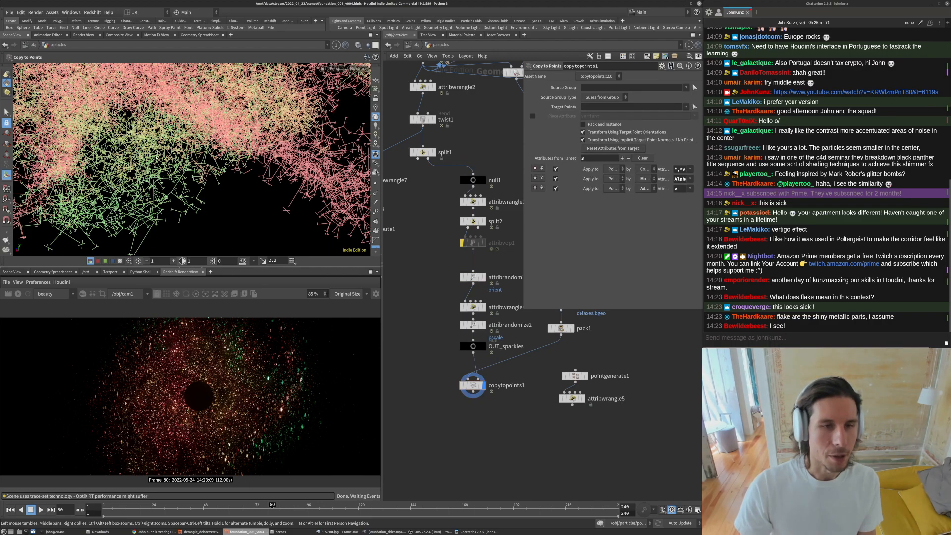
key(space+g)
drag(226, 156, 251, 115)
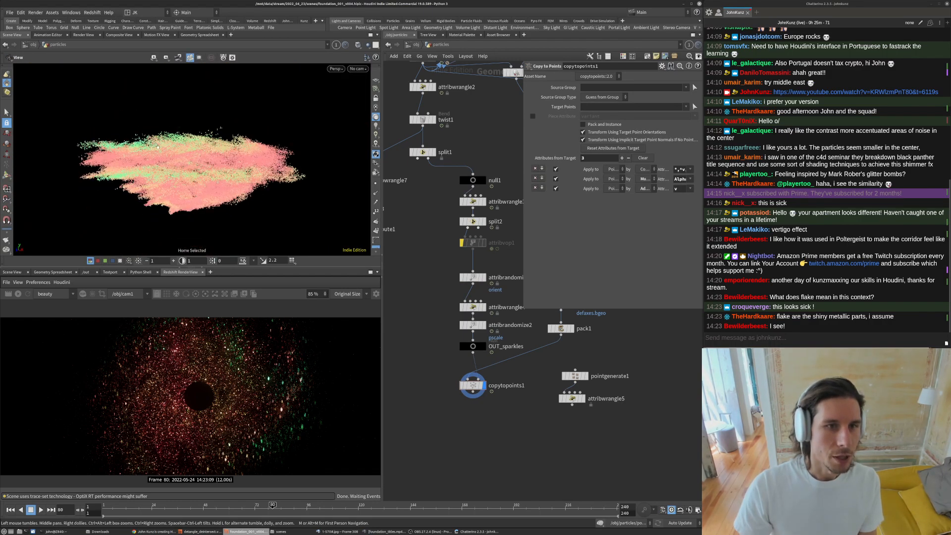
scroll(252, 115, up, 4)
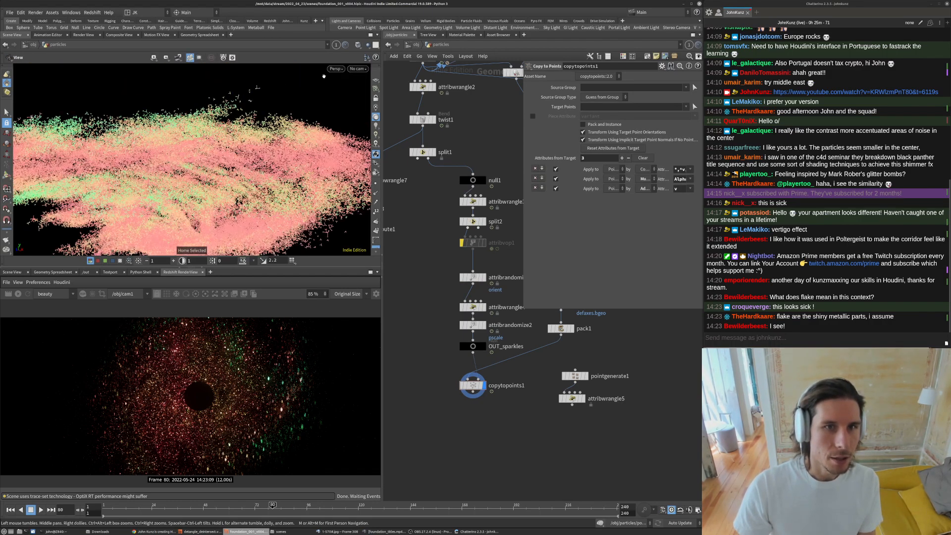
click(358, 69)
click(384, 106)
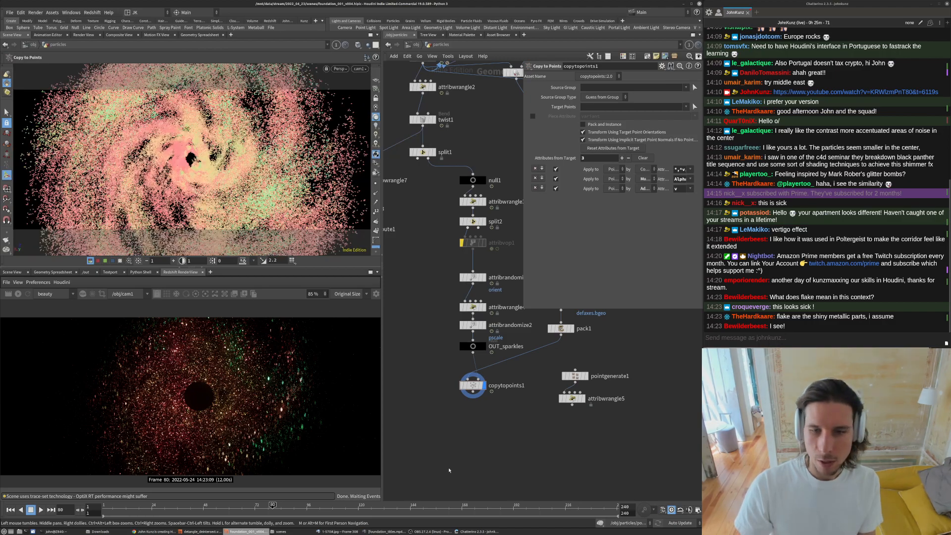
- Add an Attribute Rename node below copytopoints1 in the particles network
middle_drag(484, 433, 462, 476)
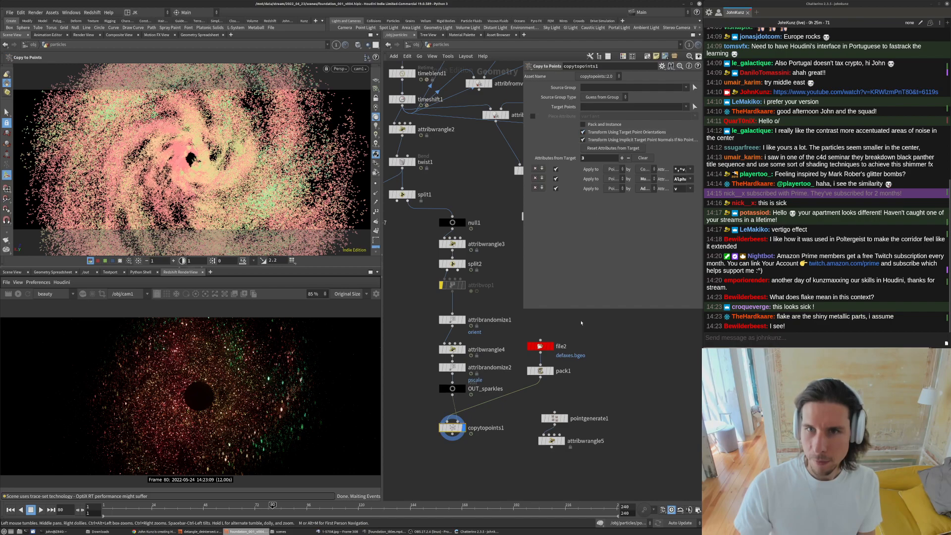
scroll(458, 466, up, 2)
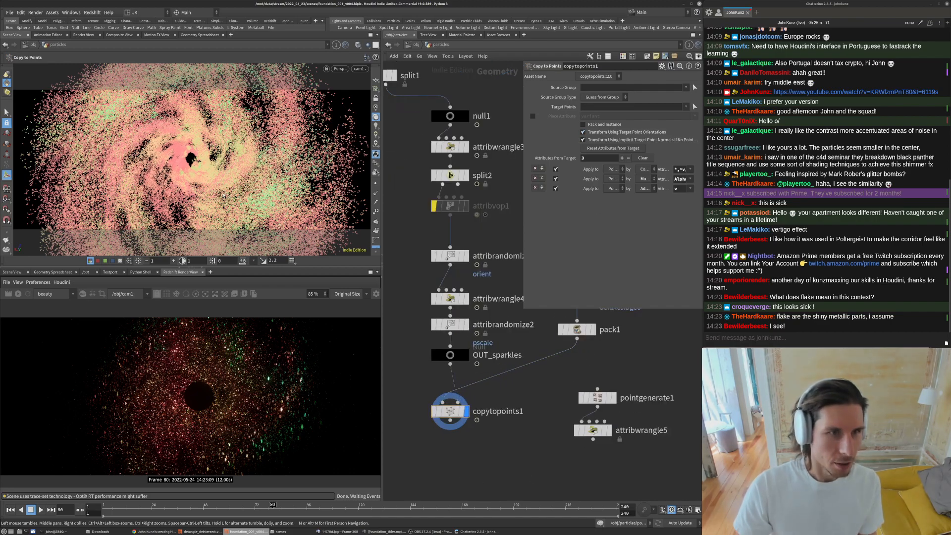
key(Tab)
text(ren)
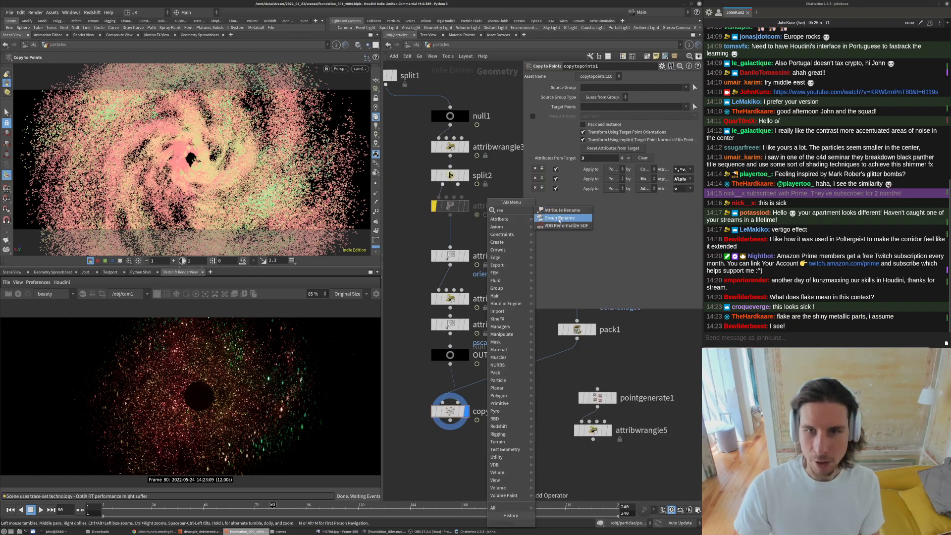
click(561, 210)
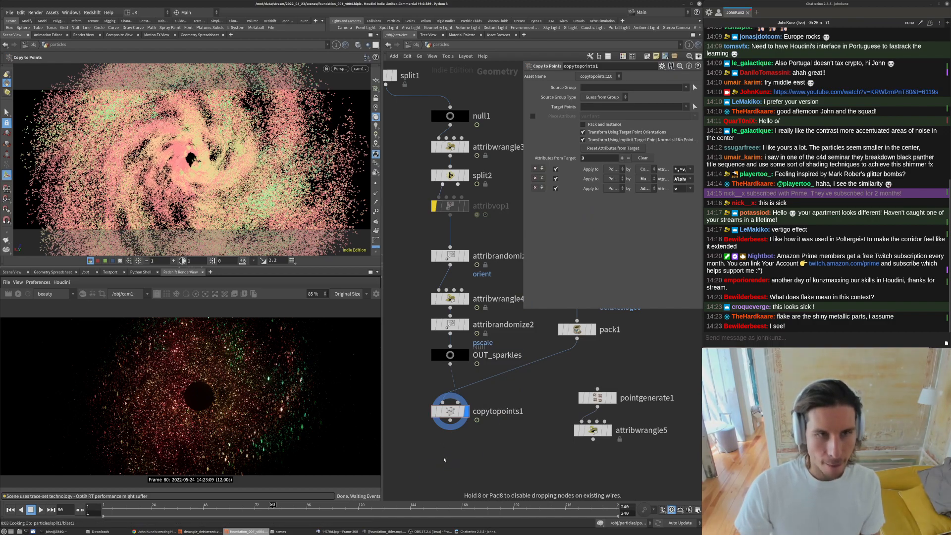
click(444, 462)
click(461, 465)
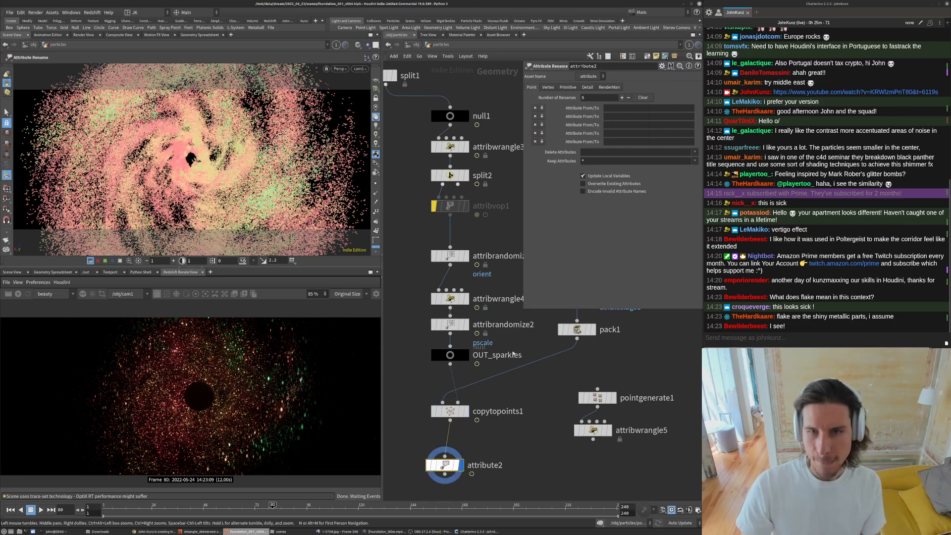
- Set the Attribute Rename node to delete the Cd attribute and orbit the viewport to check the flakes
click(640, 152)
text(Cd)
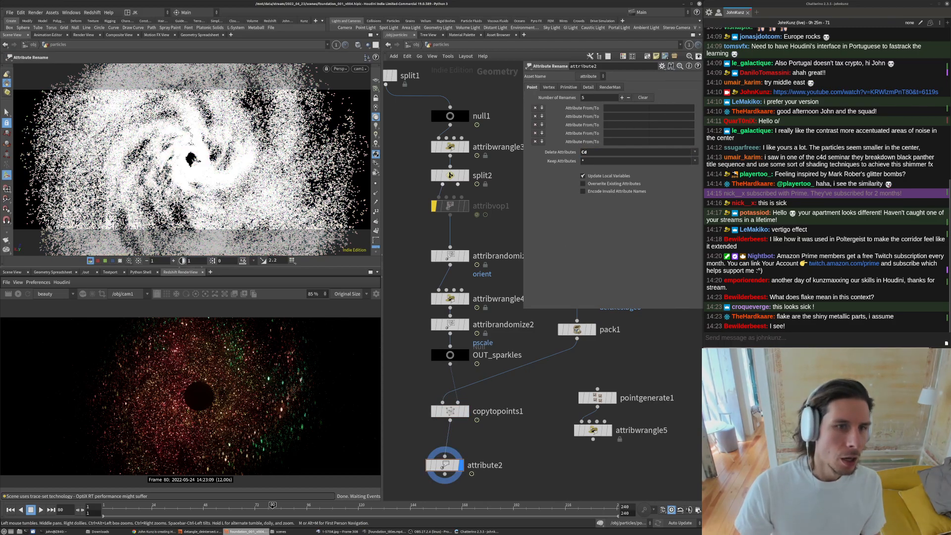
alt+right_drag(200, 144, 227, 134)
alt+middle_drag(228, 134, 355, 121)
alt+right_drag(355, 120, 365, 116)
alt+drag(169, 147, 253, 140)
key(Return)
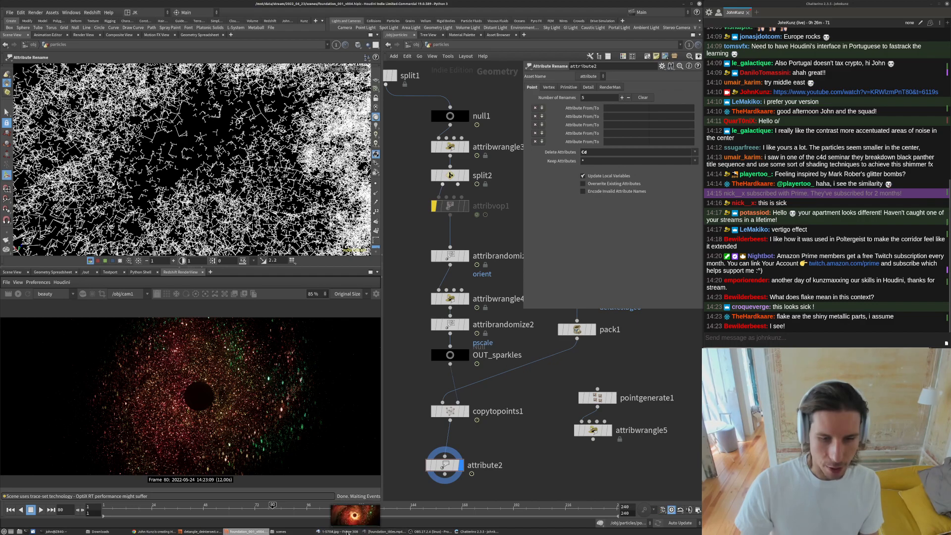
- Play back the rendered black hole sequence in the image player
click(338, 531)
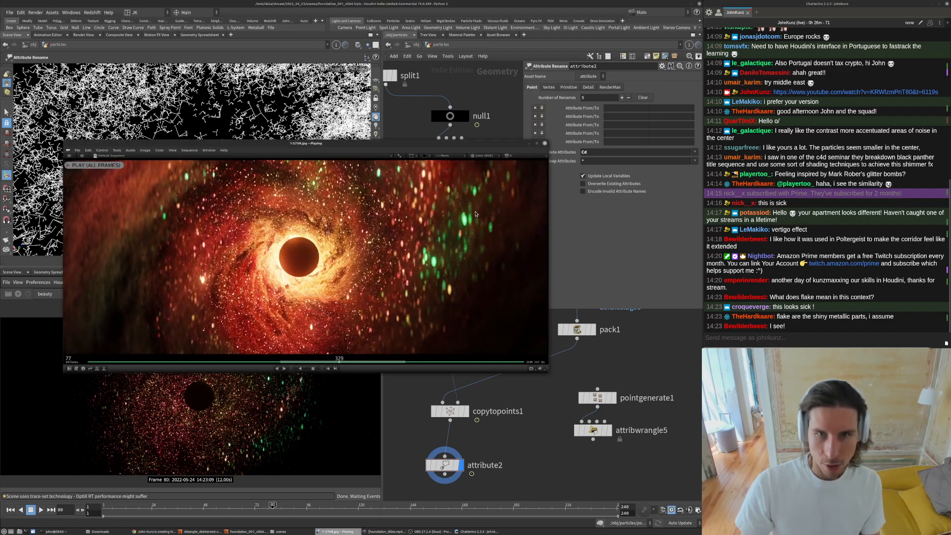
key(space)
key(space)
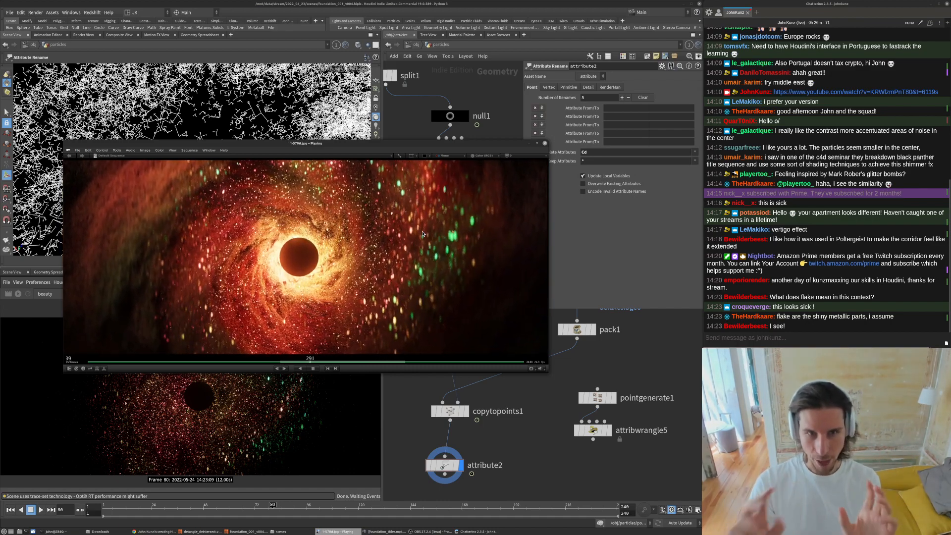
key(space)
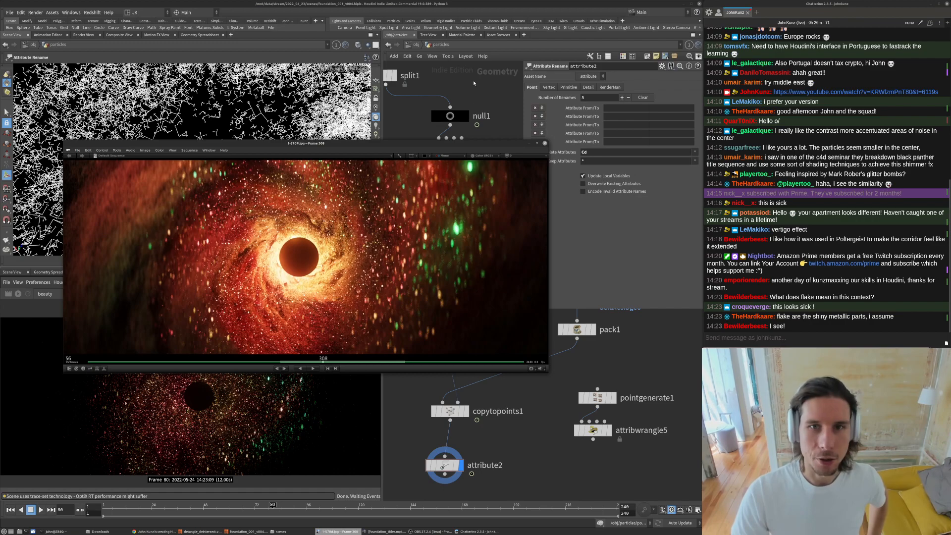
- Return to the object level and select flake_light to inspect its light settings
click(431, 41)
click(414, 44)
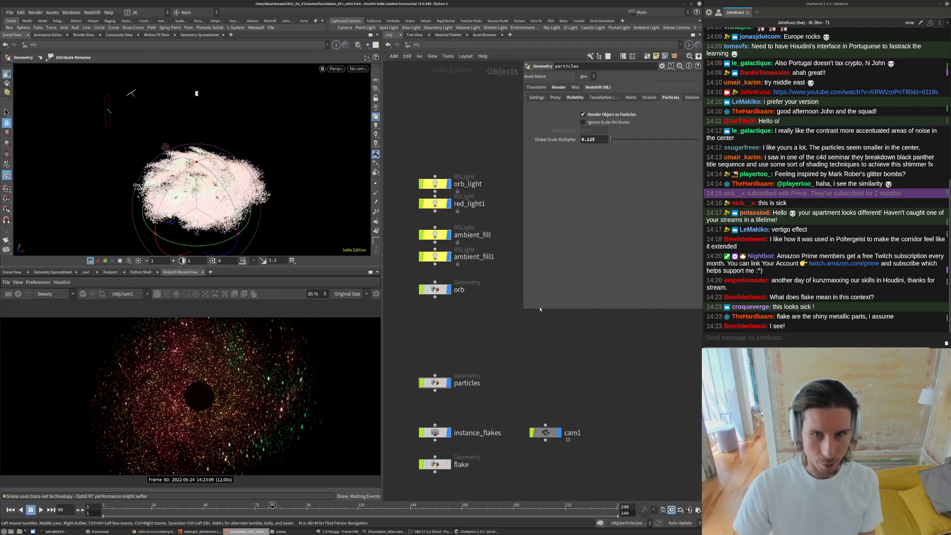
drag(524, 307, 564, 165)
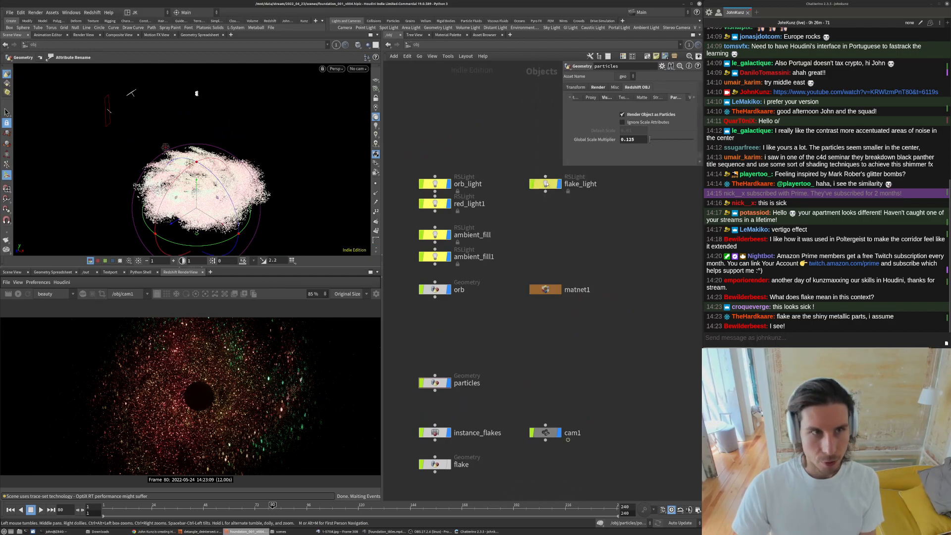
click(546, 184)
drag(248, 150, 283, 72)
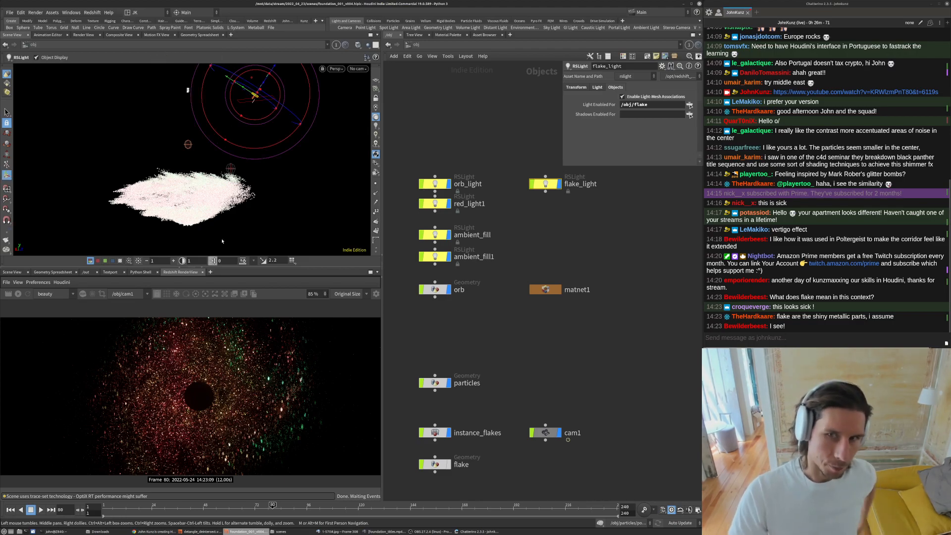
- Compare the Foundation title reference clip with the rendered sequence playback
click(385, 531)
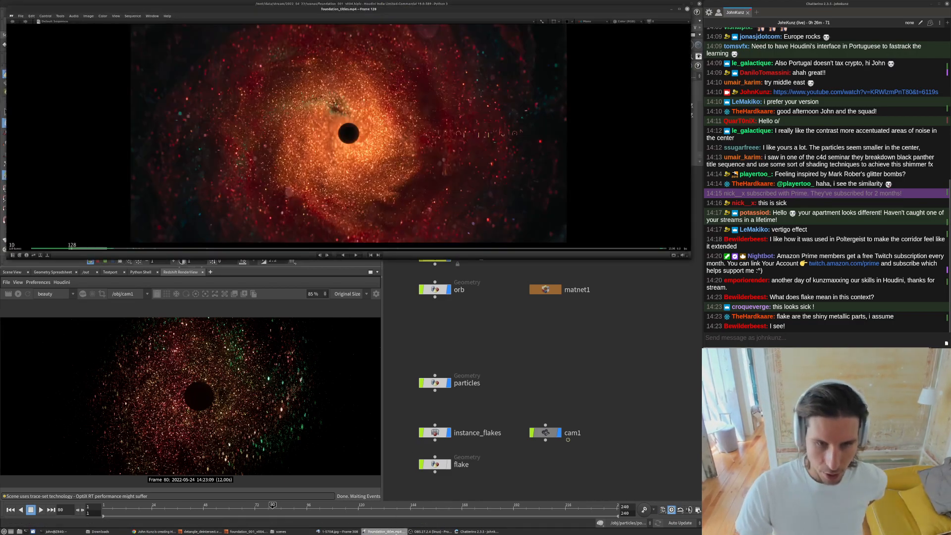
click(328, 531)
key(space)
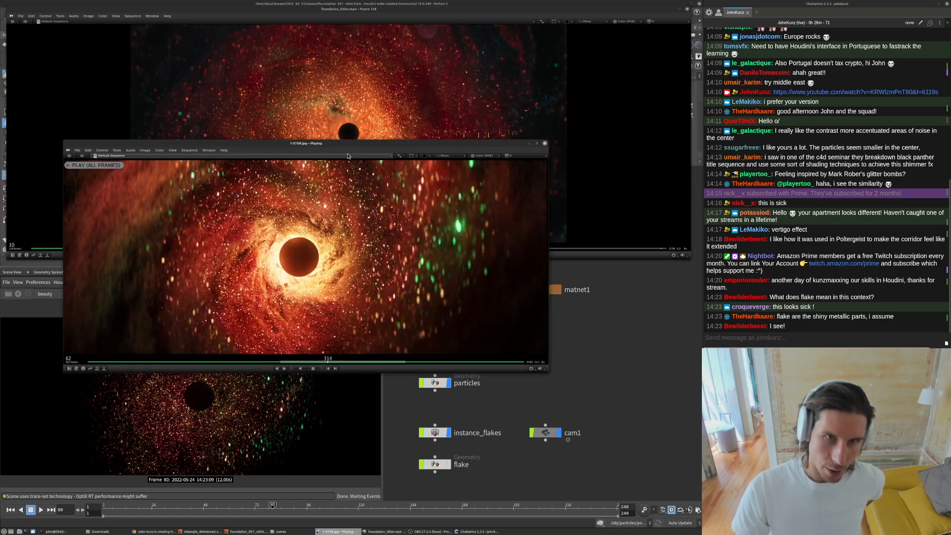
drag(354, 145, 364, 73)
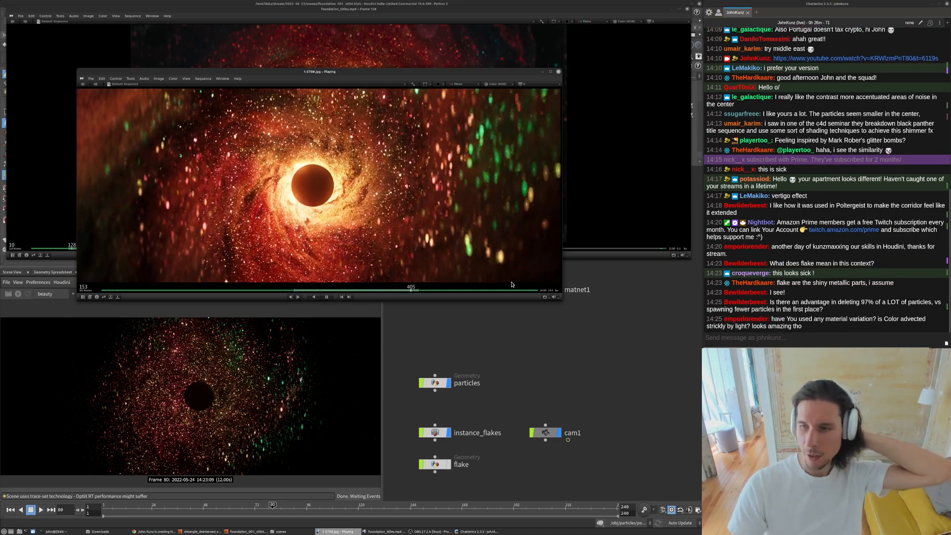
click(571, 332)
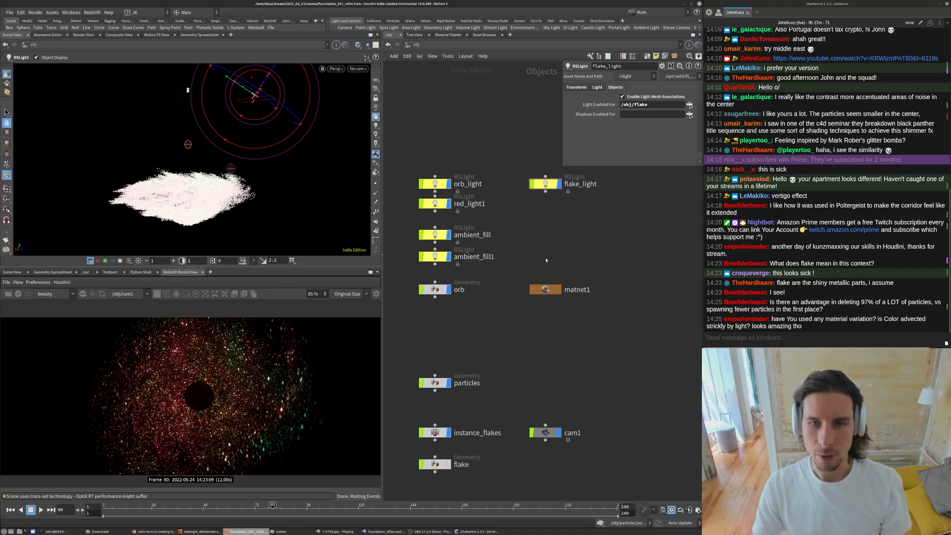
middle_drag(539, 254, 542, 229)
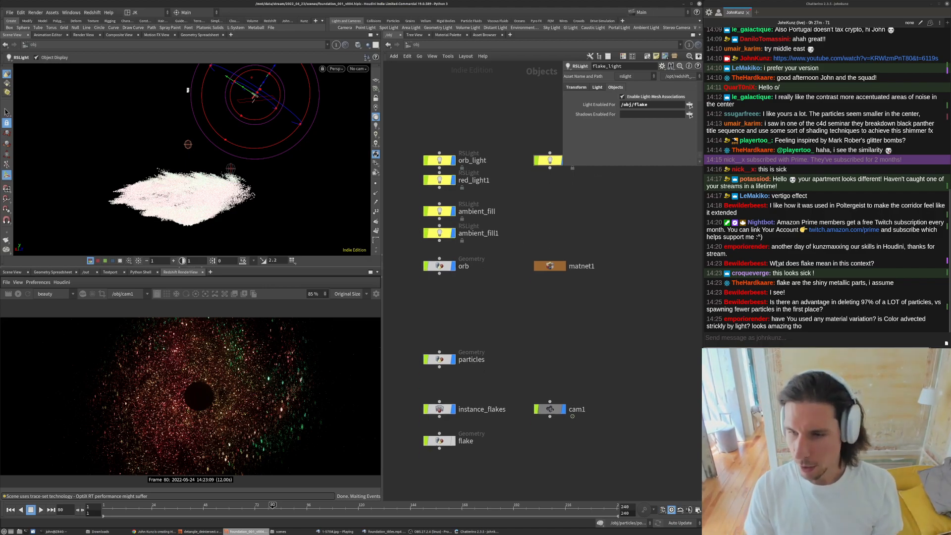
- Copy a YouTube link and post it in the stream chat
click(727, 339)
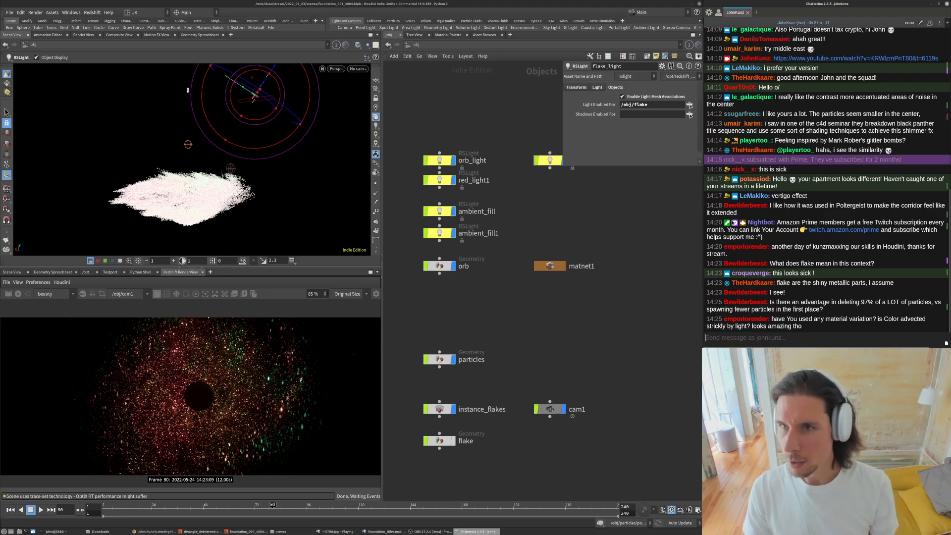
right_click(813, 58)
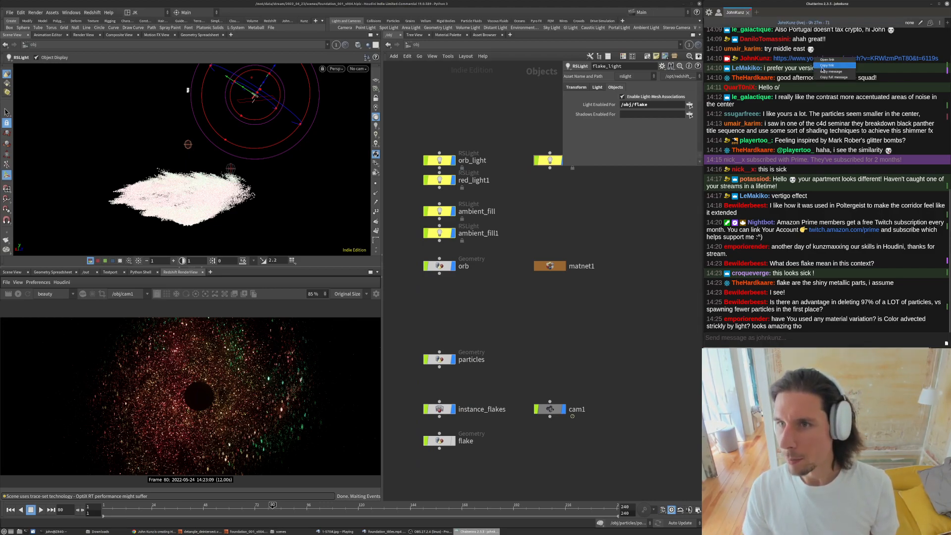
click(829, 65)
click(773, 341)
key(ctrl+v)
key(Return)
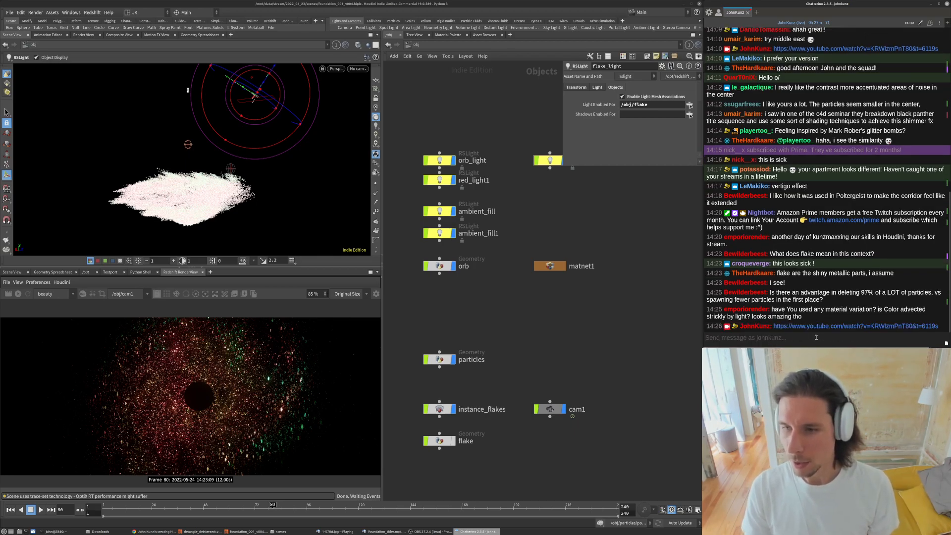
- Open the particles network and inspect the deletion ratio in the attribwrangle7 node
click(560, 337)
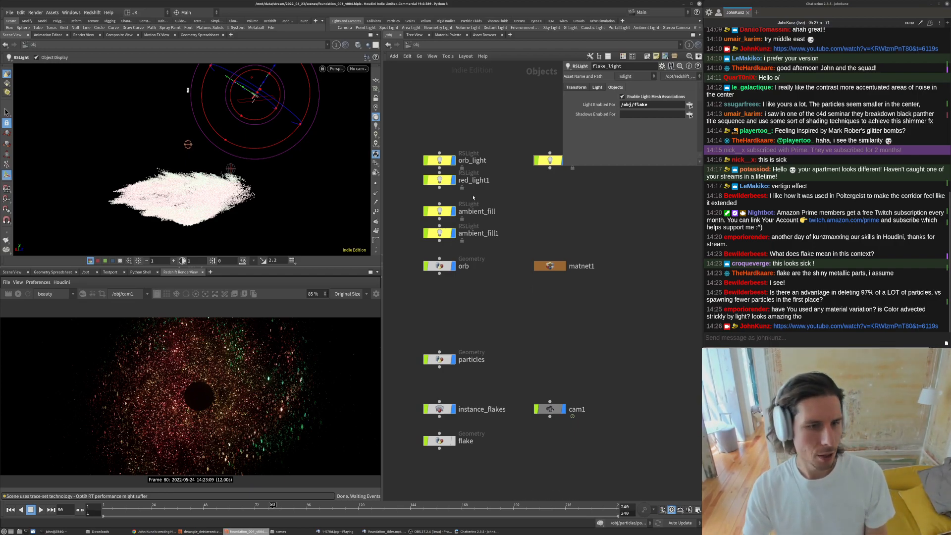
scroll(141, 413, up, 3)
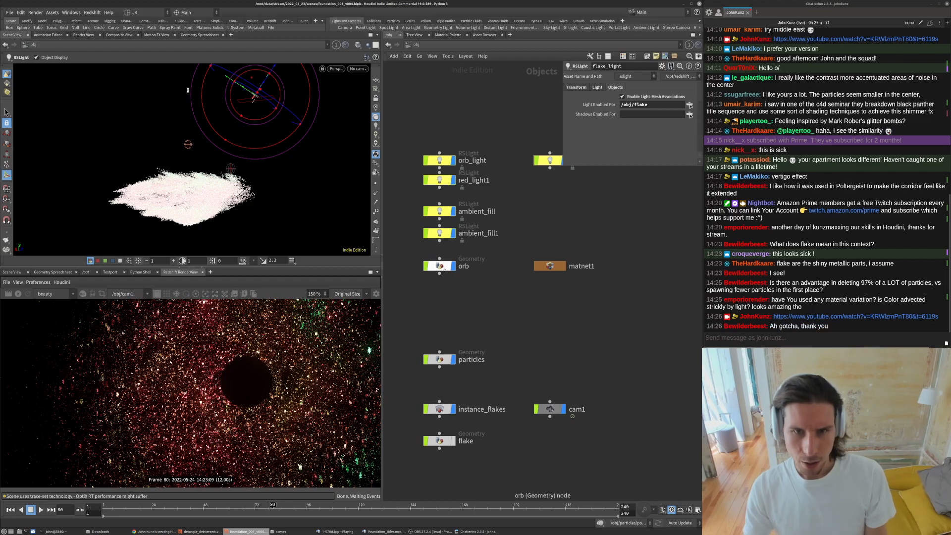
click(439, 266)
double_click(443, 360)
scroll(515, 261, down, 5)
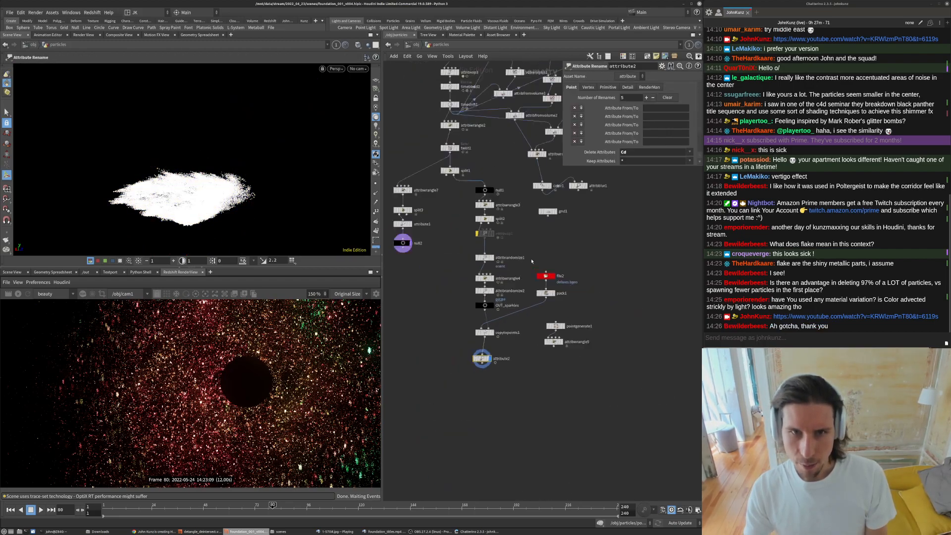
scroll(431, 159, up, 3)
click(415, 234)
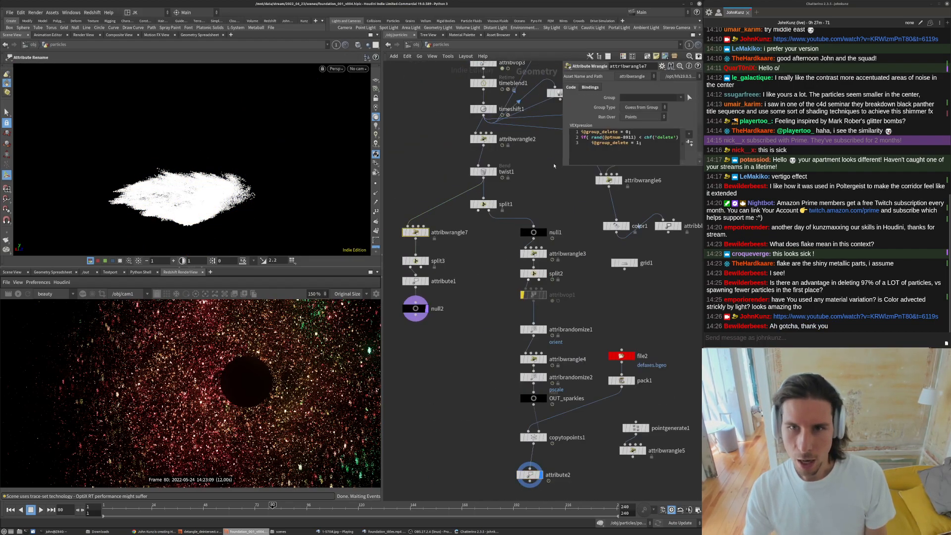
drag(563, 165, 546, 290)
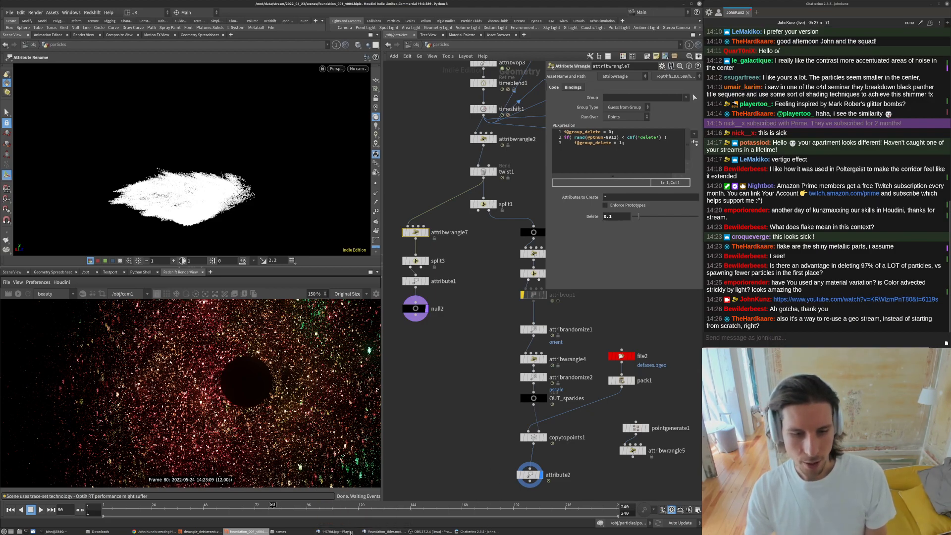
- Open a new browser tab and search Google for amorphous
click(335, 531)
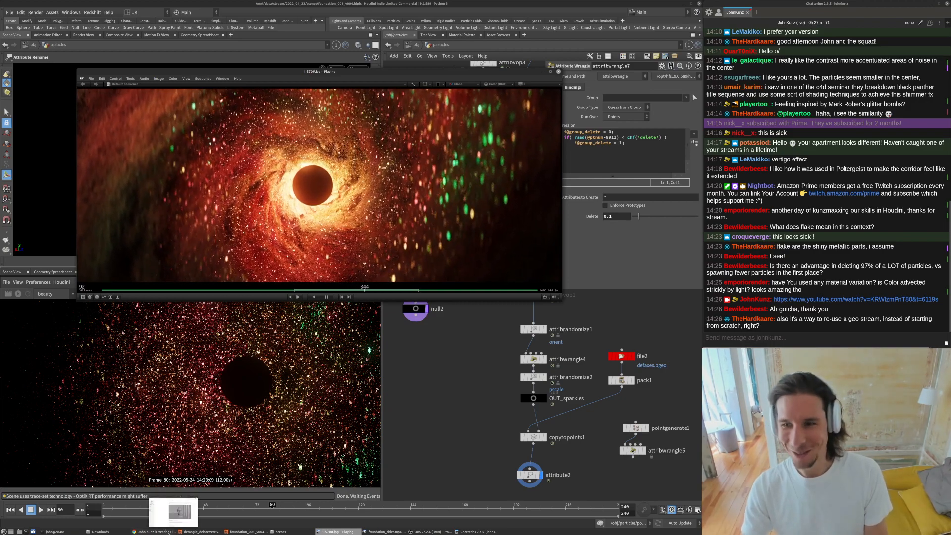
click(170, 531)
key(ctrl+t)
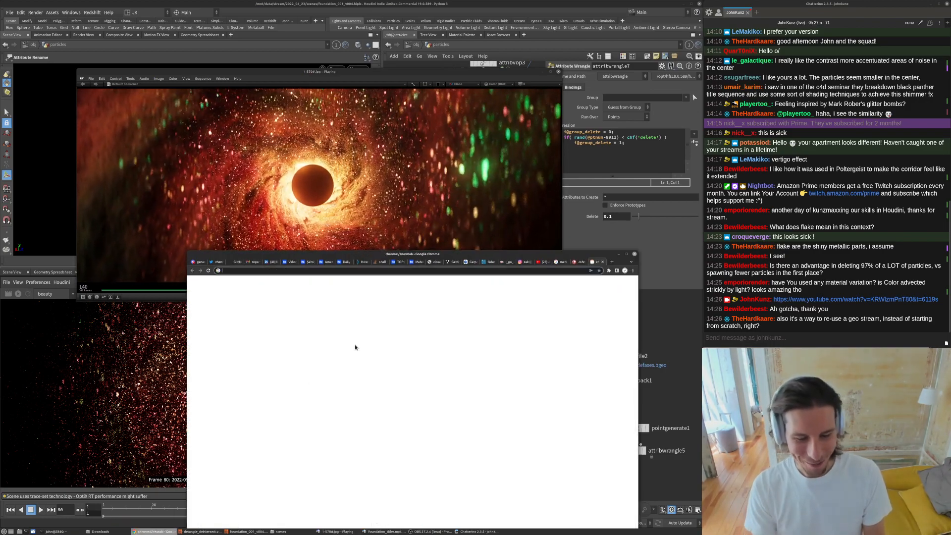
text(amo)
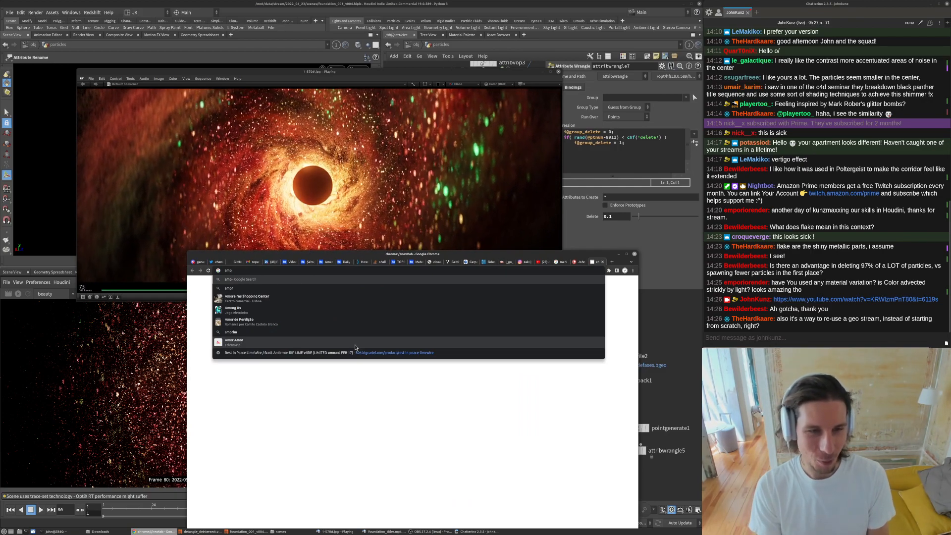
text(rphous)
key(Return)
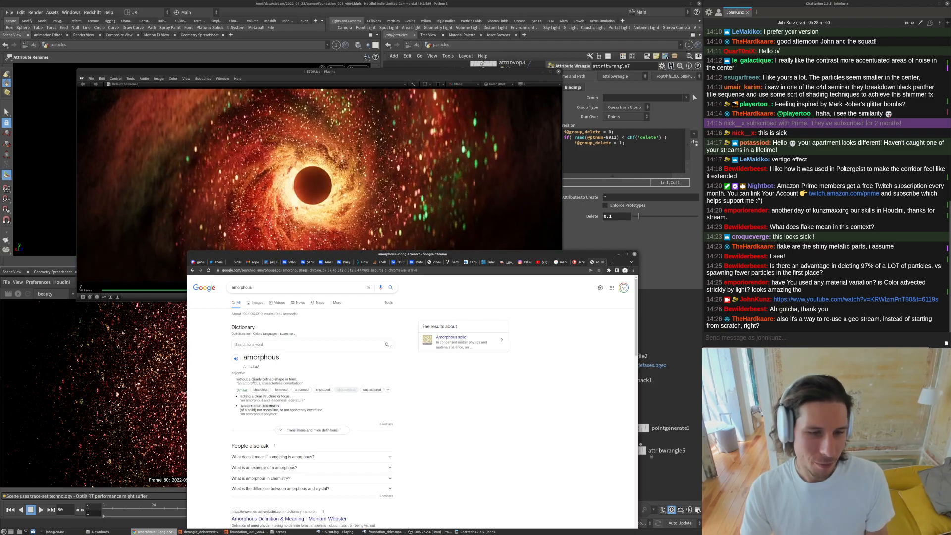
- Read the amorphous definition, then search Google for isotropic
triple_click(254, 381)
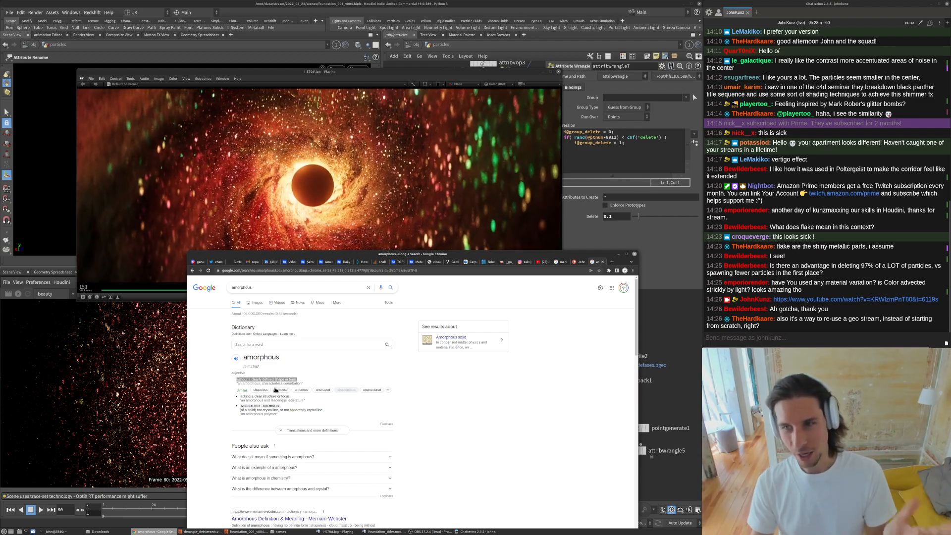
double_click(265, 284)
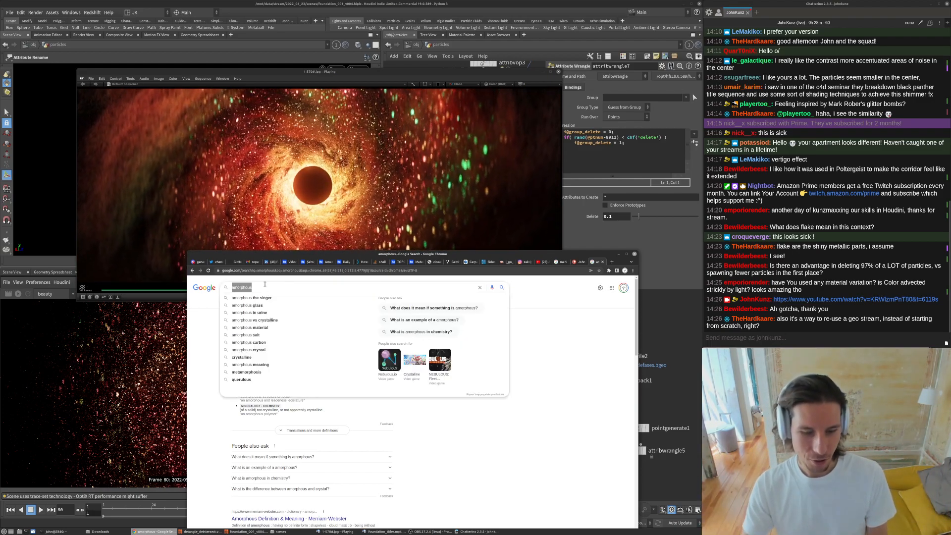
text(isotropic)
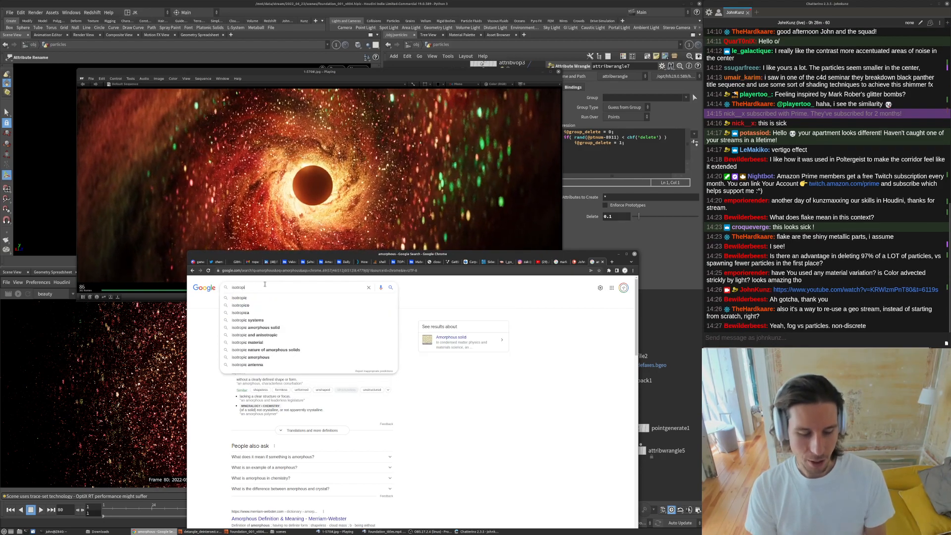
key(Return)
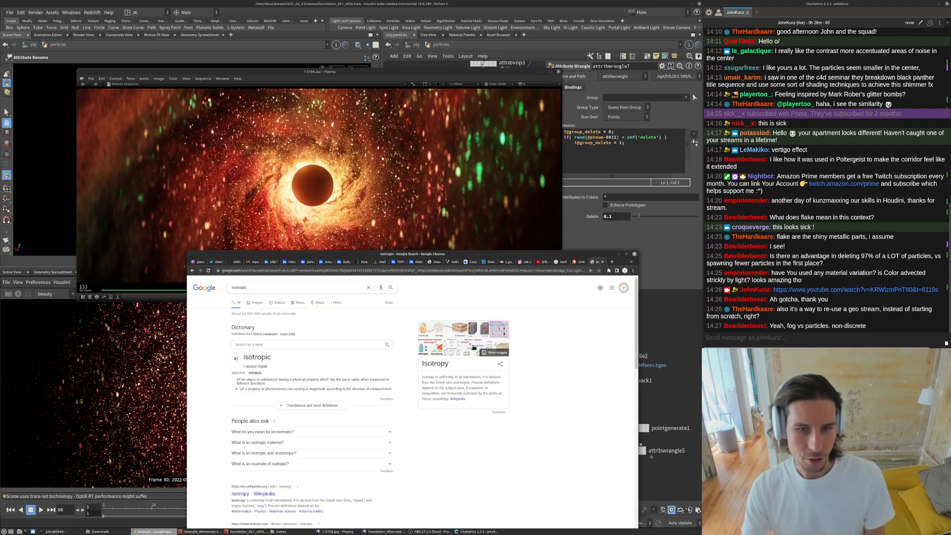
- Search for isotropic volume and browse the image results
click(271, 288)
text(v)
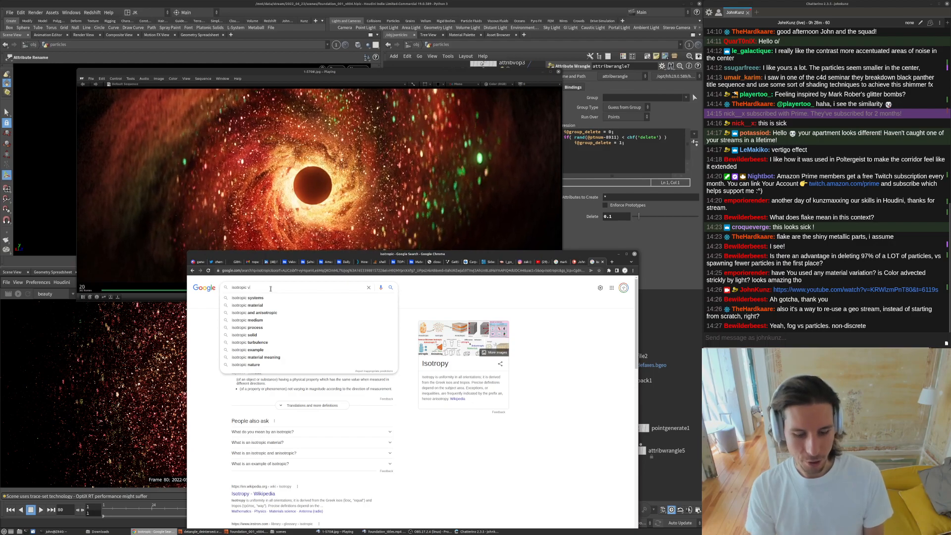
text(olume)
key(Return)
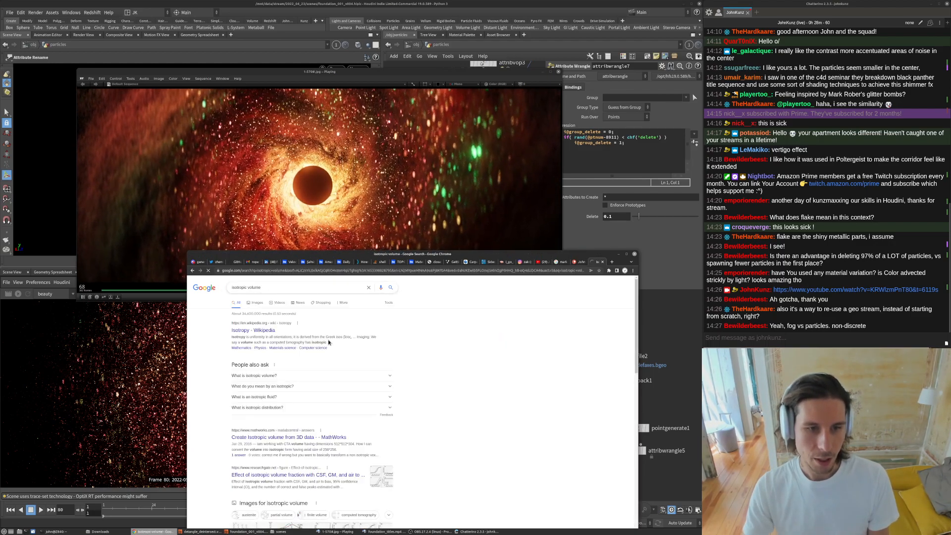
click(256, 303)
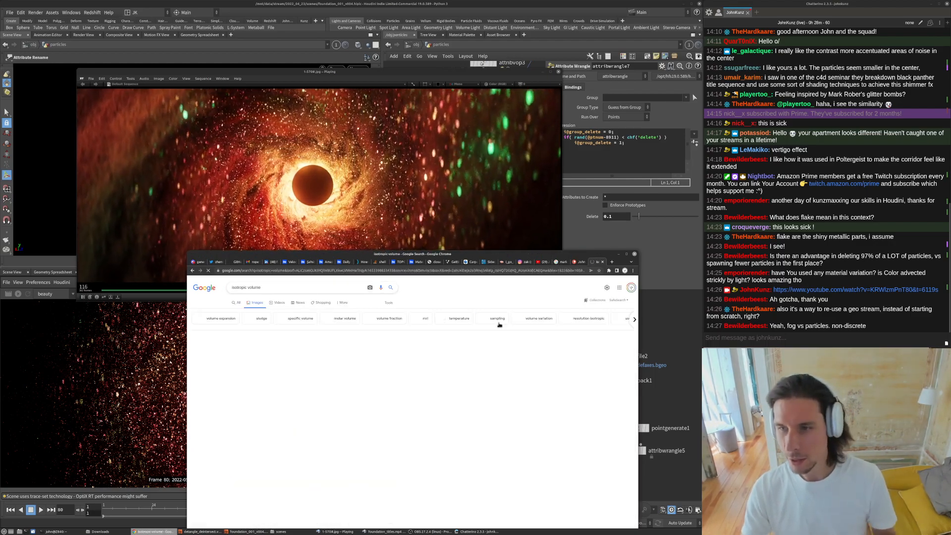
scroll(295, 426, down, 1)
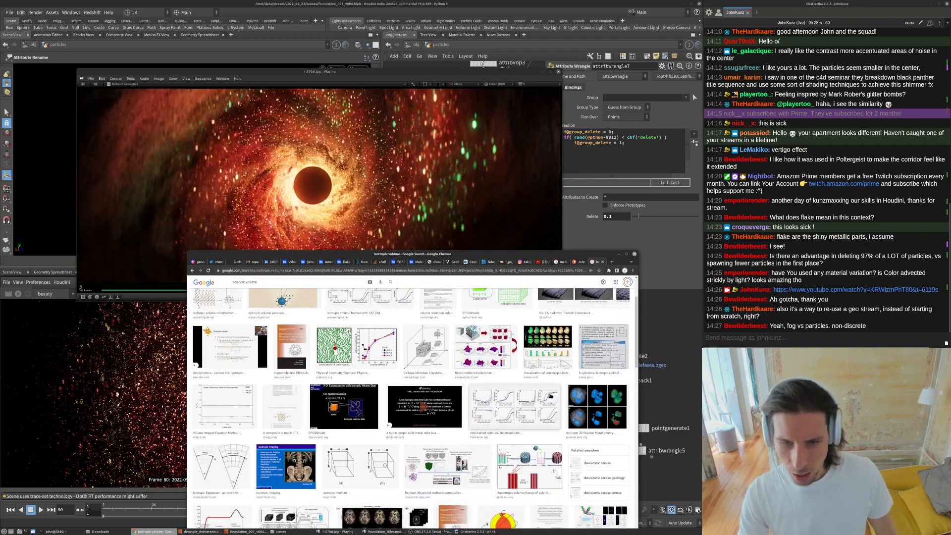
scroll(294, 426, down, 2)
scroll(296, 430, down, 3)
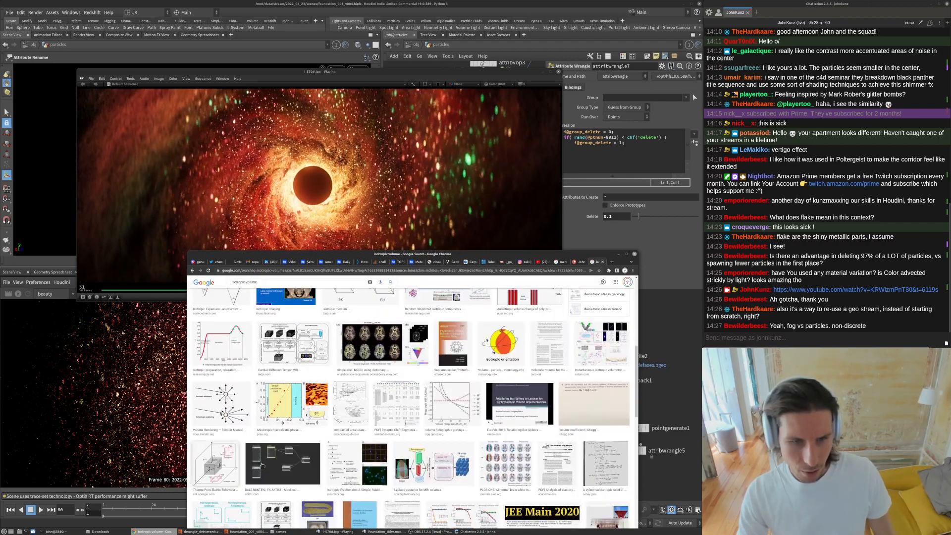
scroll(298, 435, up, 4)
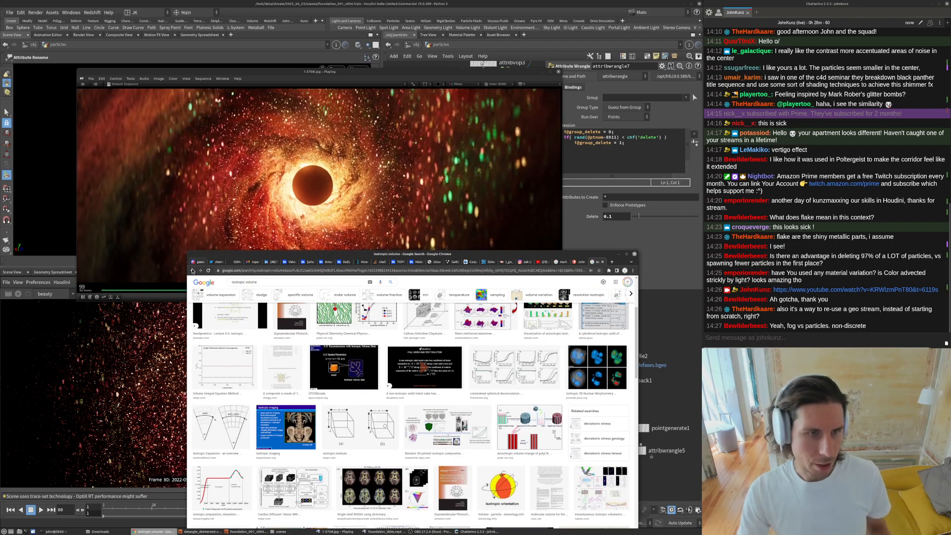
click(193, 270)
click(258, 287)
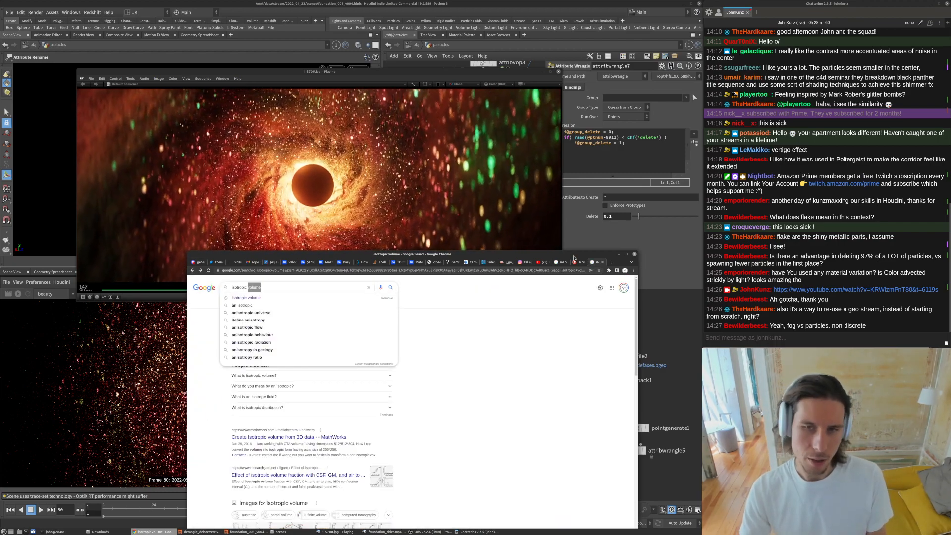
- Pause the Foundation reference clip, zoom into the frame to study the particles, then fit and resume playback
click(304, 178)
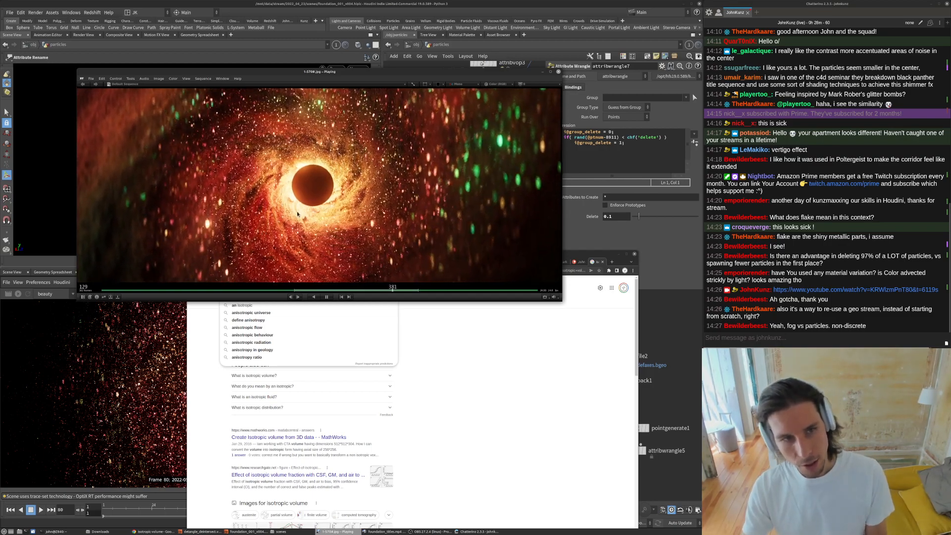
key(space)
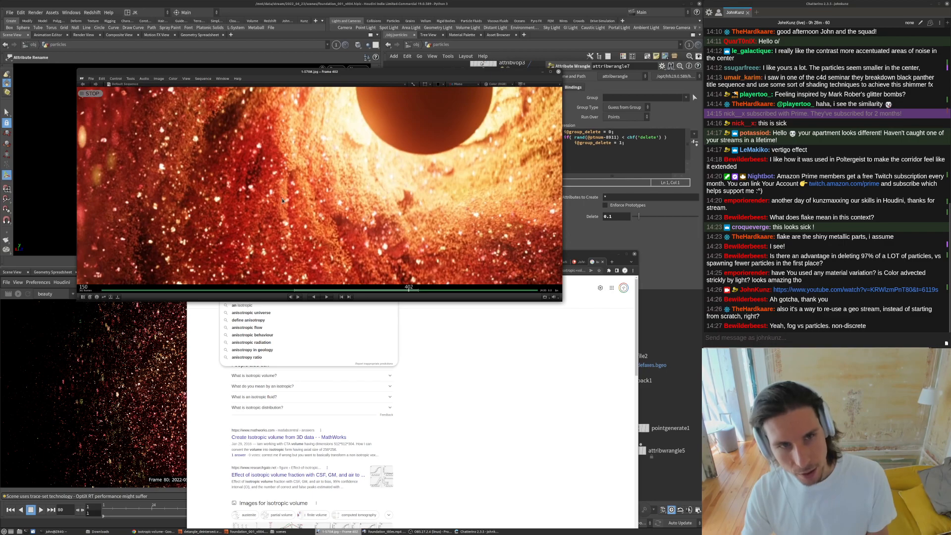
middle_drag(285, 184, 288, 206)
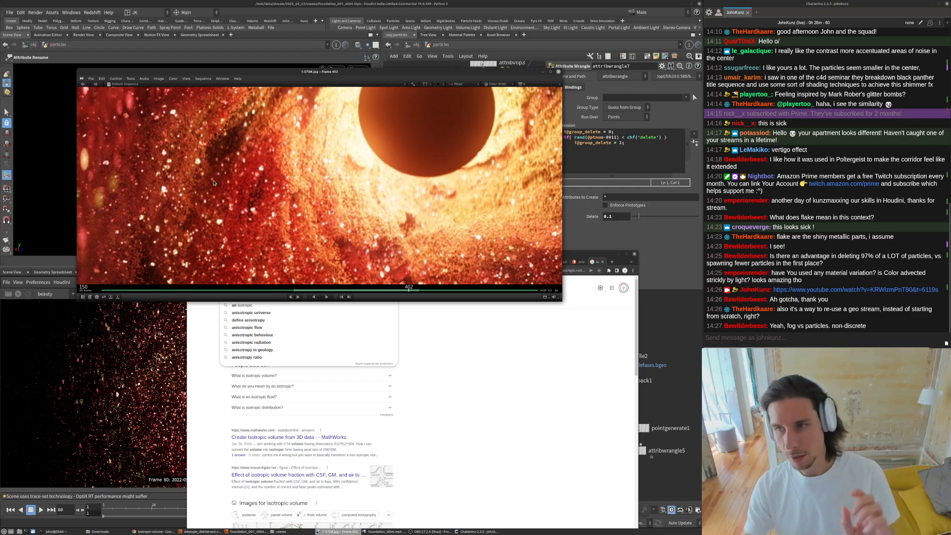
middle_drag(368, 203, 353, 208)
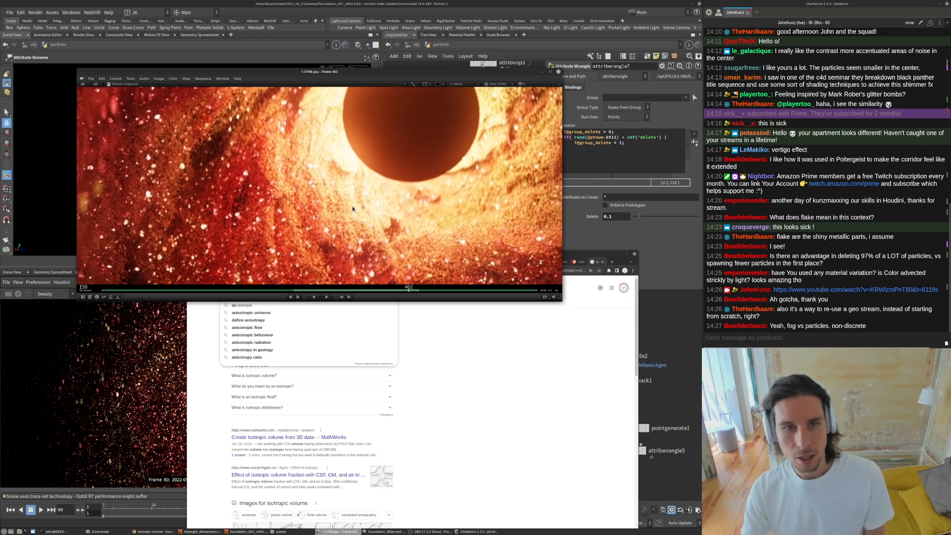
key(f)
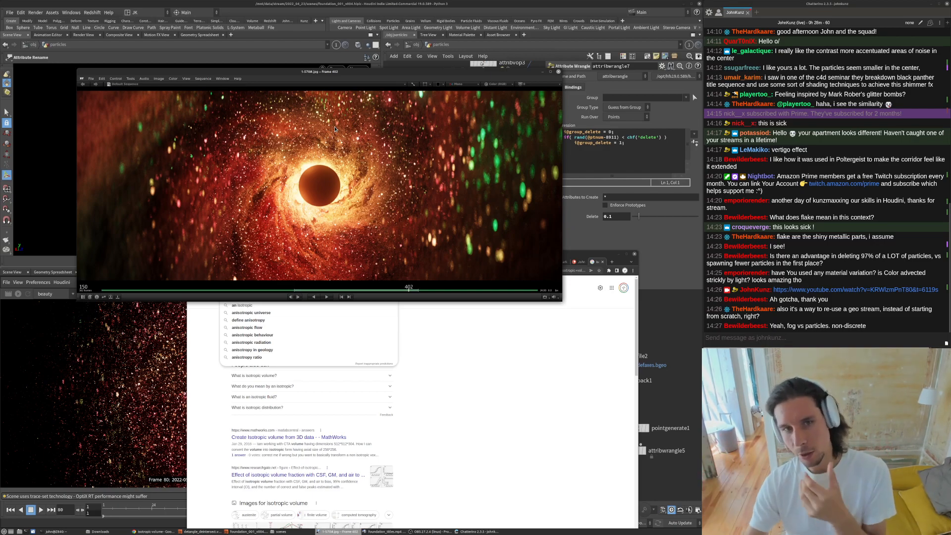
key(space)
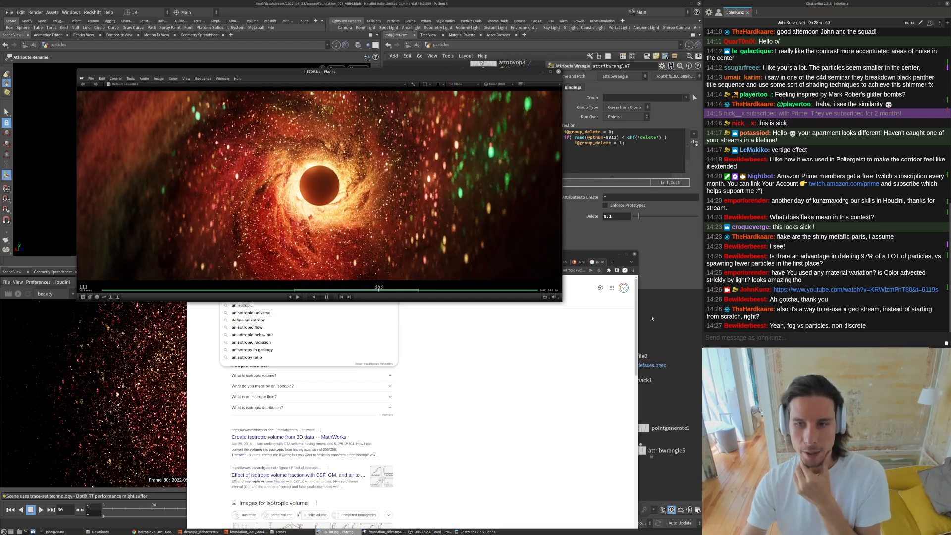
- Return to Houdini and navigate the particles network around the attribwrangle7 branch
key(alt+Tab)
scroll(495, 366, down, 3)
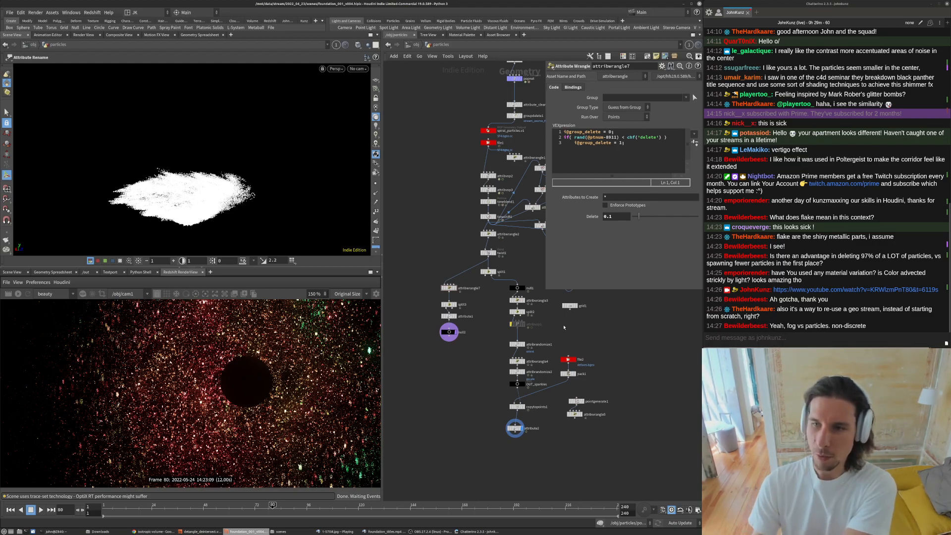
middle_drag(581, 329, 554, 367)
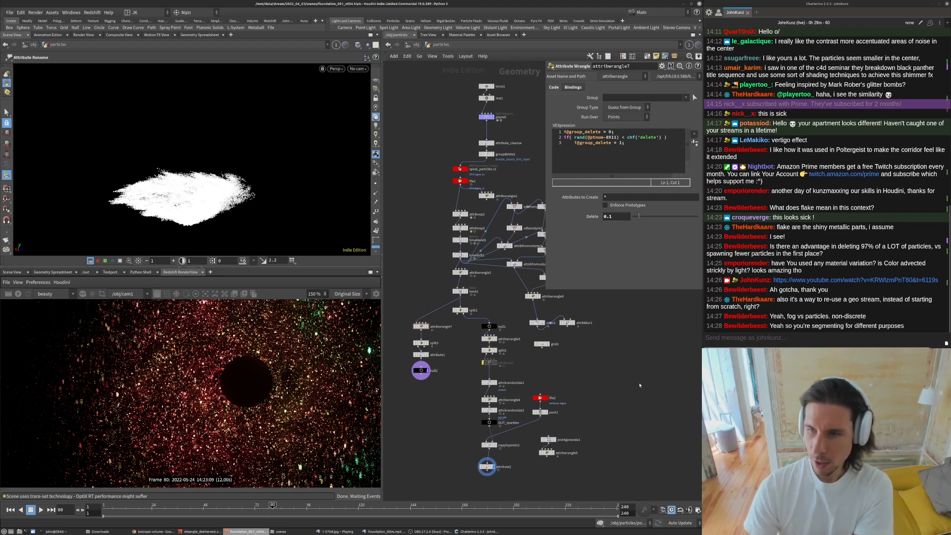
scroll(518, 378, up, 4)
middle_drag(518, 378, 551, 351)
click(491, 297)
click(491, 273)
middle_drag(439, 288, 470, 275)
click(397, 234)
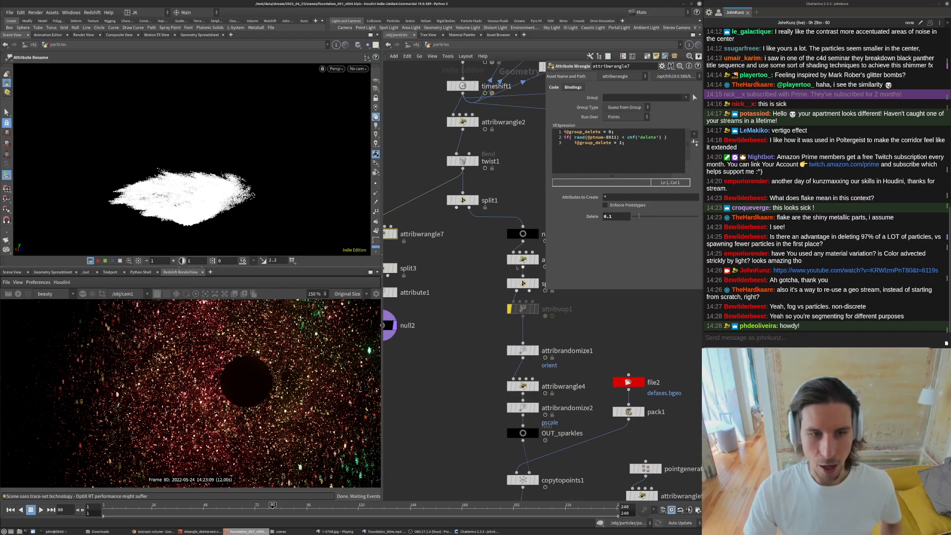
mouse_move(357, 533)
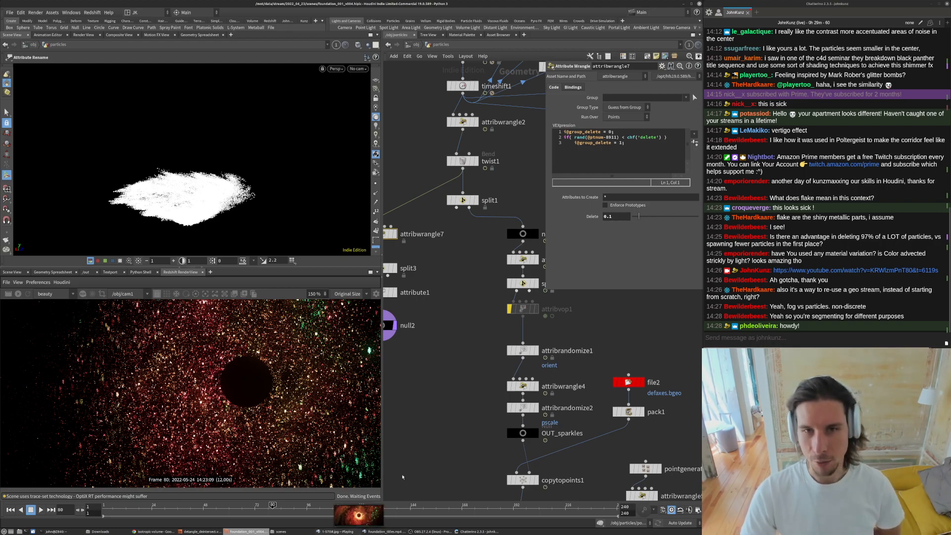
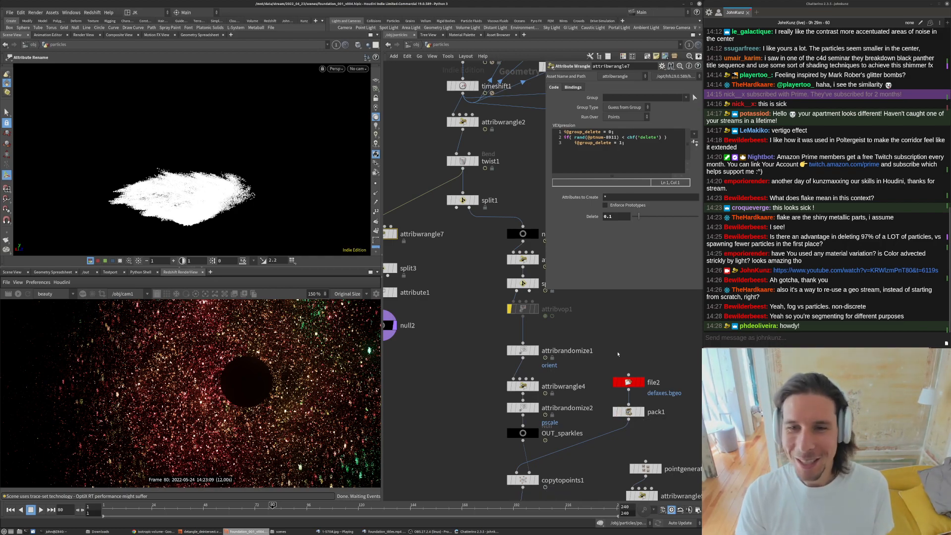
- Open the particles Redshift material builder and rearrange its ParticleAttributeLookup1 and RSColorCorrection1 nodes
key(h)
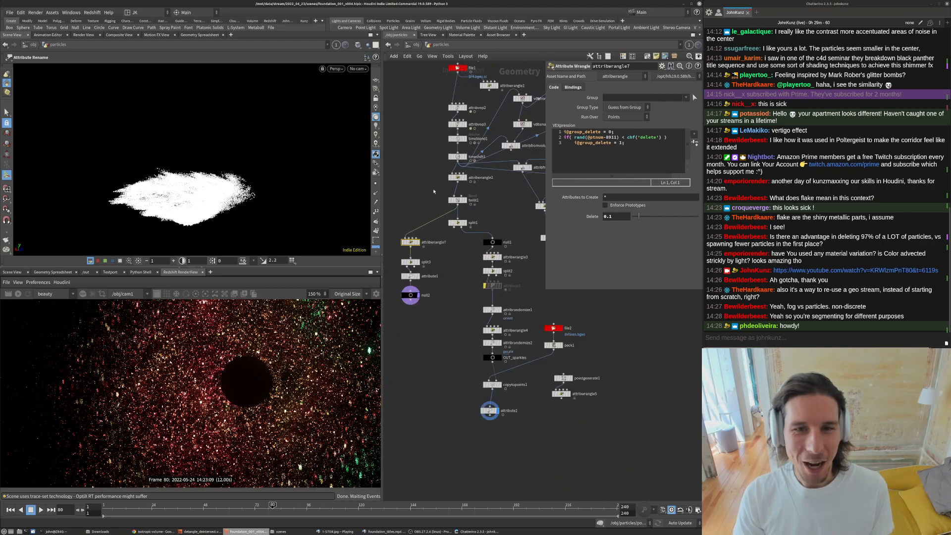
middle_drag(418, 179, 417, 185)
scroll(166, 369, down, 6)
scroll(239, 405, up, 1)
key(u)
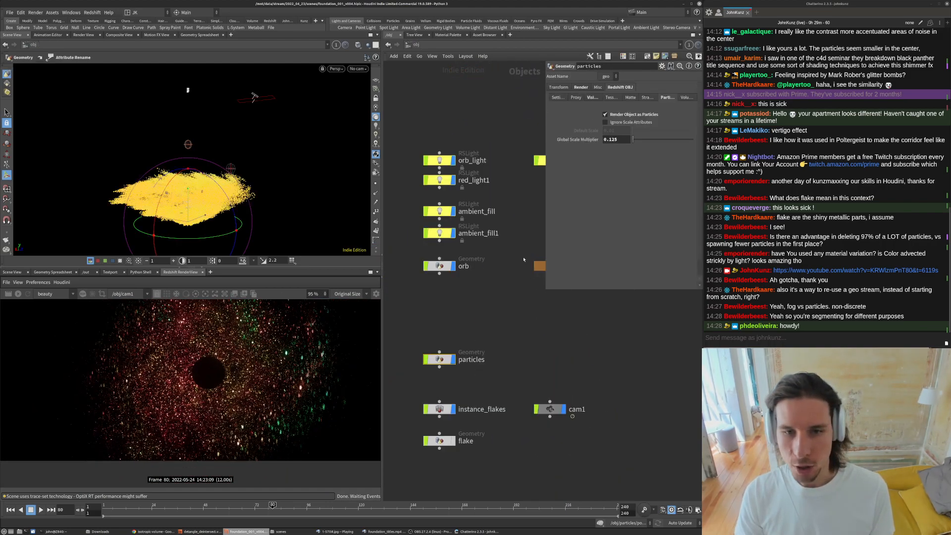
middle_drag(524, 260, 480, 291)
double_click(506, 298)
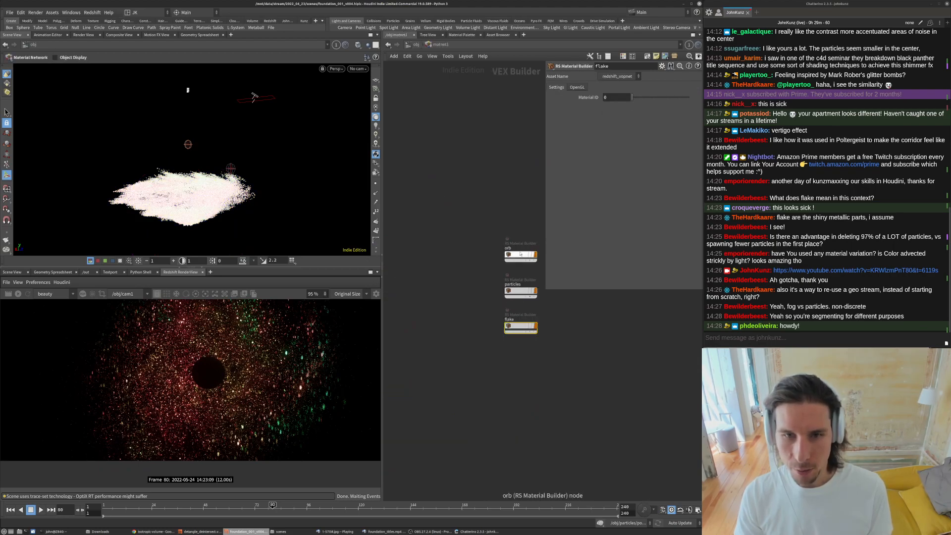
double_click(518, 293)
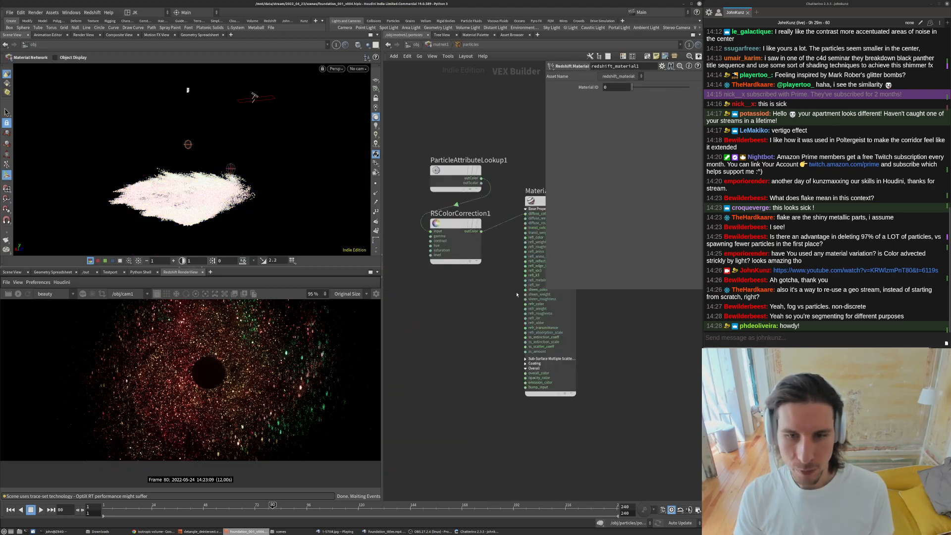
click(456, 193)
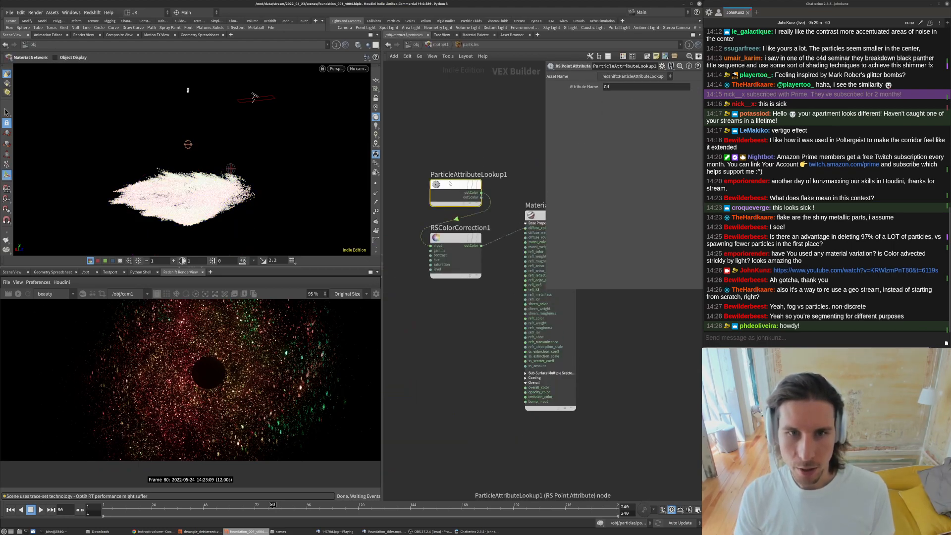
click(461, 244)
drag(456, 186, 430, 155)
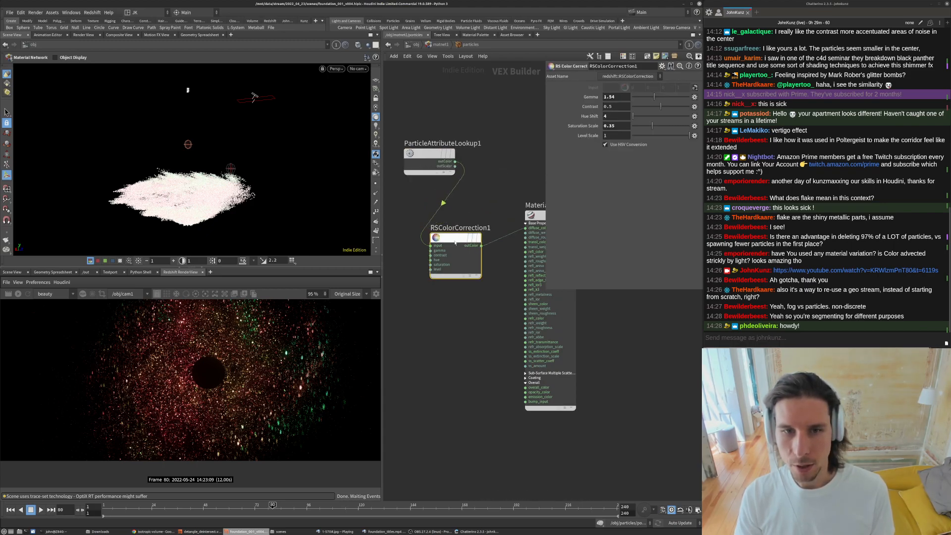
drag(455, 243, 483, 200)
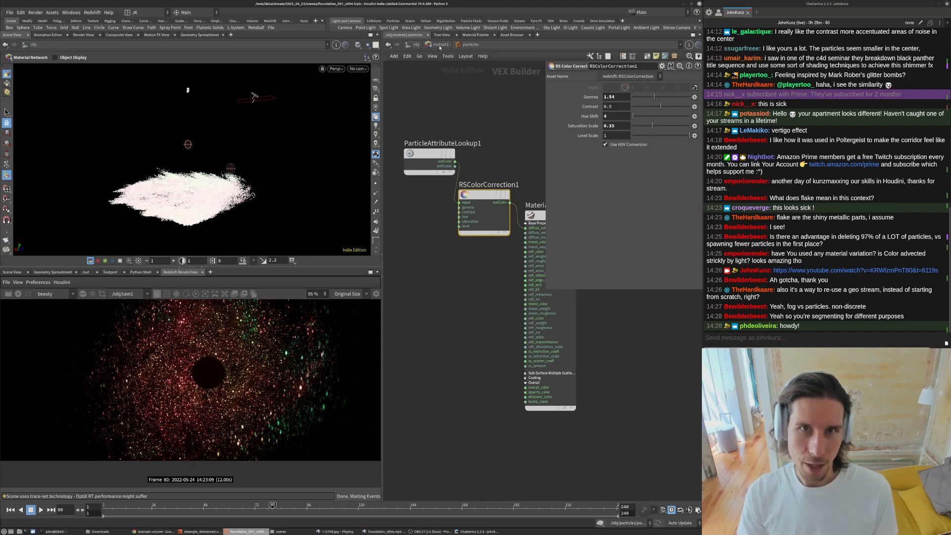
- Open the render view's display settings and inspect the color controls curve
click(376, 294)
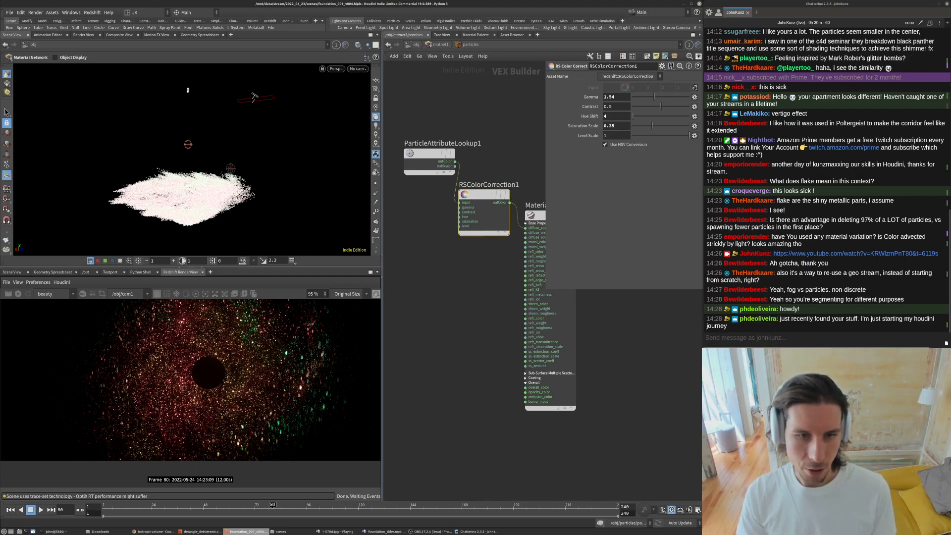
click(275, 410)
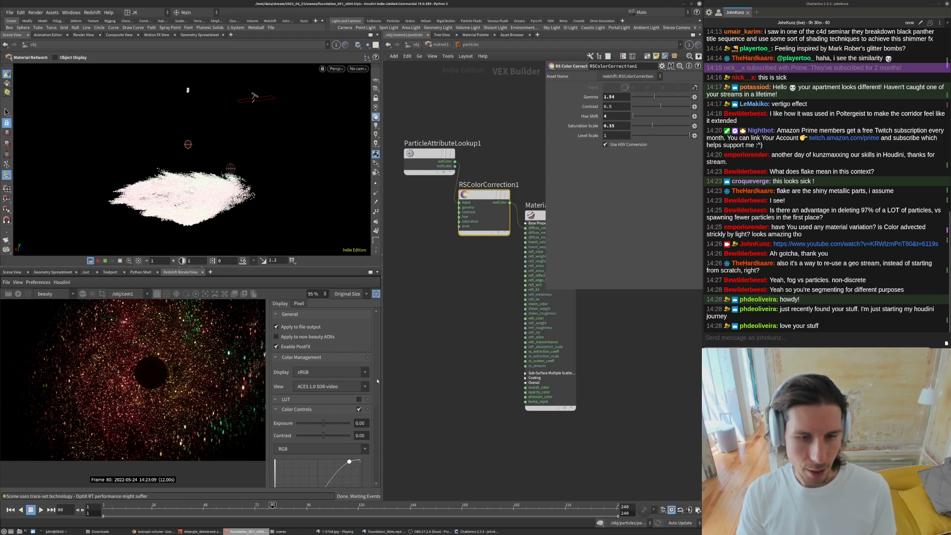
drag(377, 382, 377, 425)
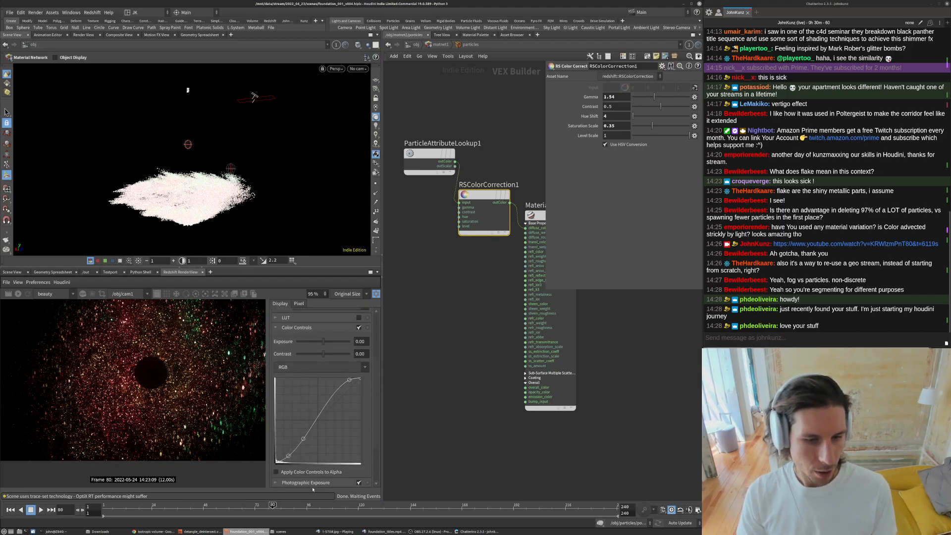
click(276, 327)
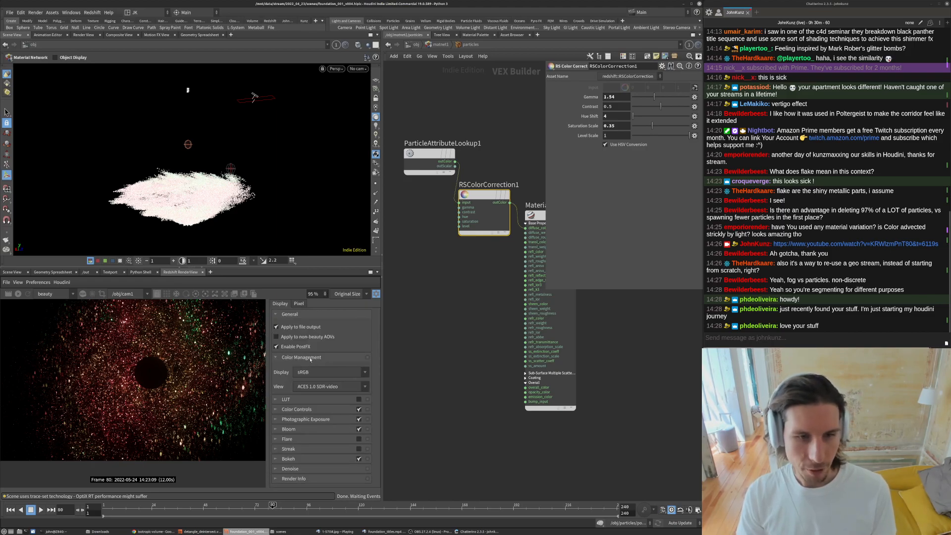
click(276, 409)
scroll(286, 414, down, 3)
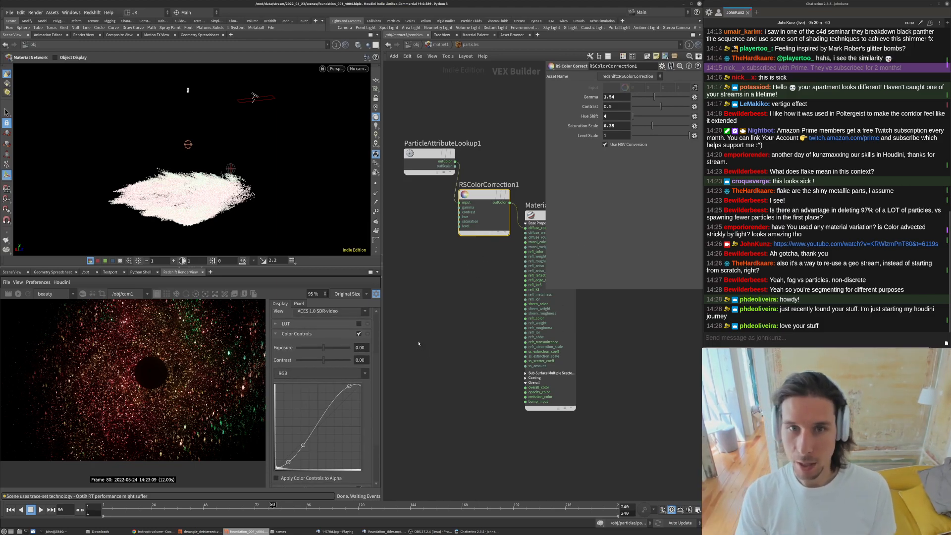
scroll(155, 365, down, 3)
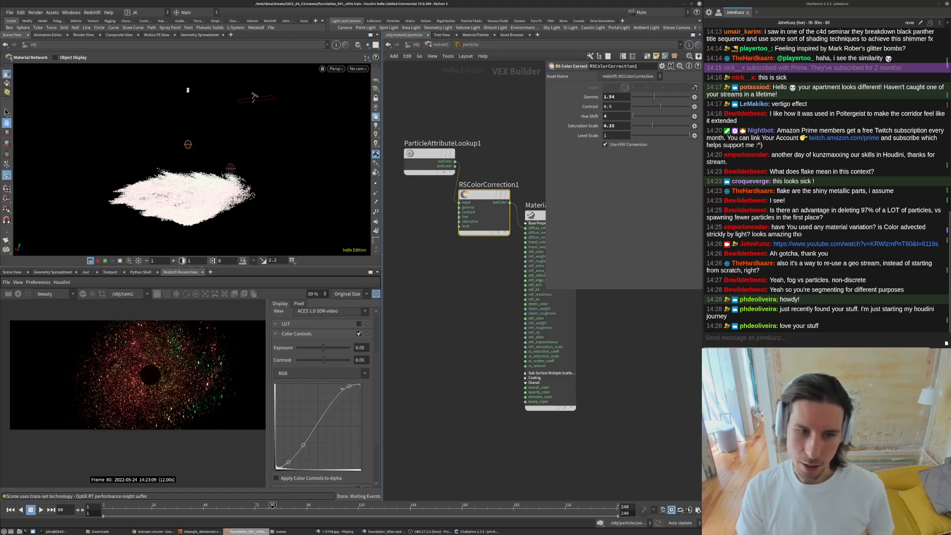
scroll(314, 396, down, 3)
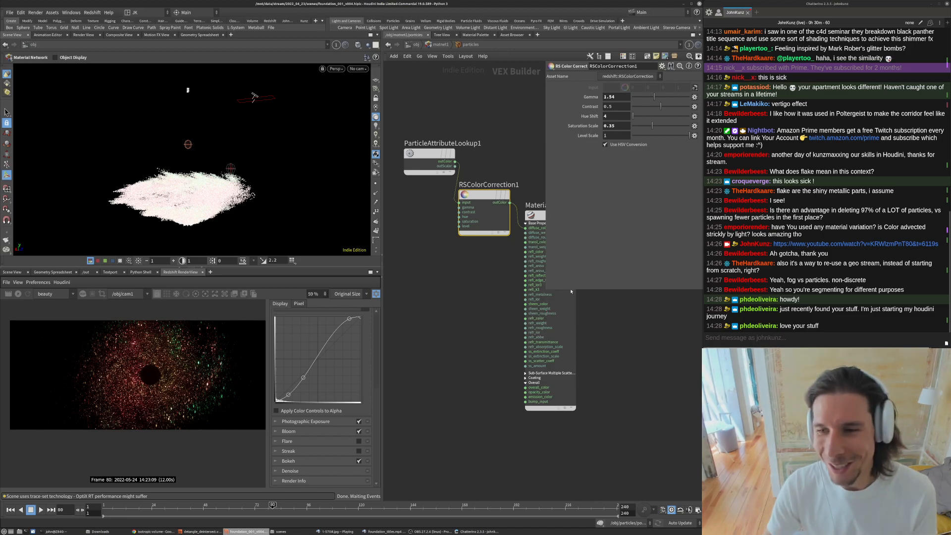
- Rearrange the particle material's nodes and select Material1
middle_drag(557, 232, 546, 284)
drag(546, 288, 567, 191)
middle_drag(541, 232, 561, 215)
drag(499, 230, 499, 258)
middle_drag(500, 225, 506, 208)
click(444, 177)
drag(444, 177, 422, 246)
click(570, 228)
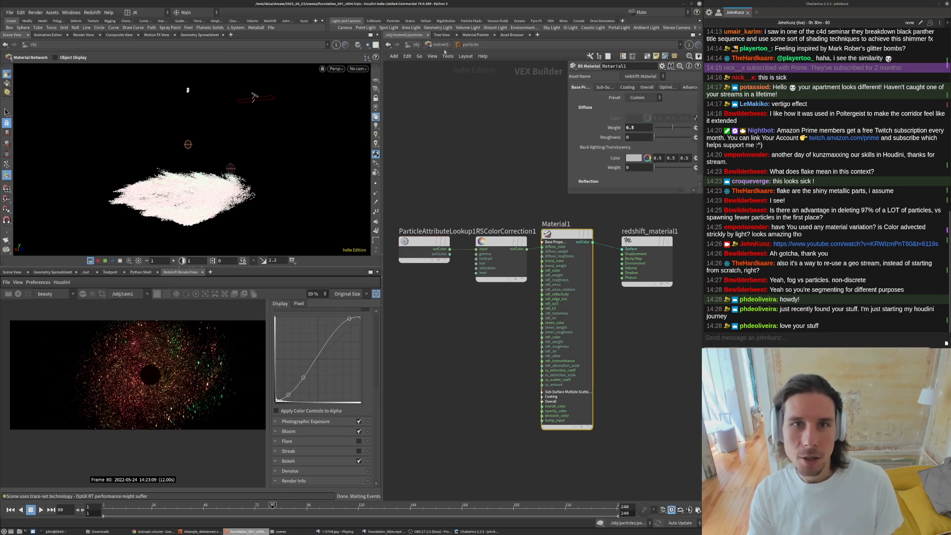
- Enter the flake material builder, rearrange its lookup and color correction nodes, and select RSColorCorrection1
key(u)
double_click(516, 326)
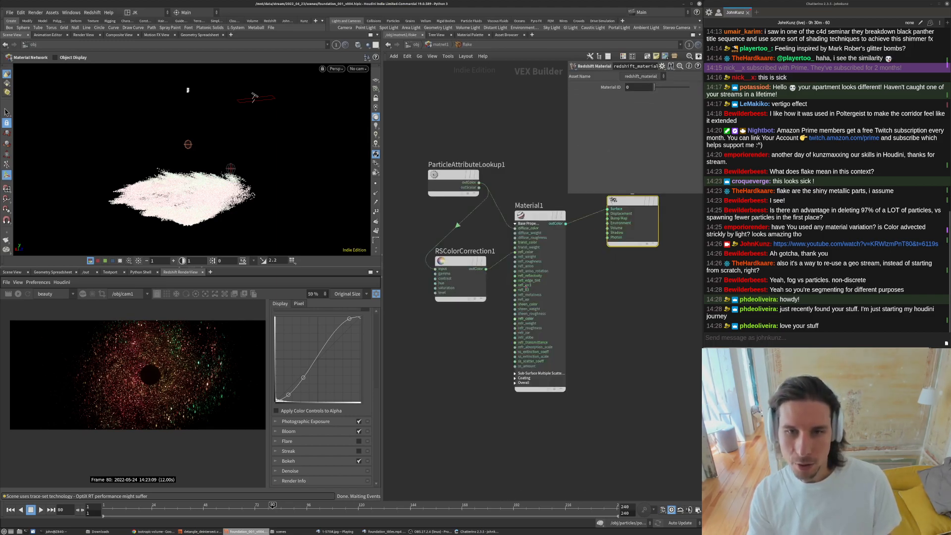
drag(448, 175, 409, 208)
middle_drag(454, 185, 478, 157)
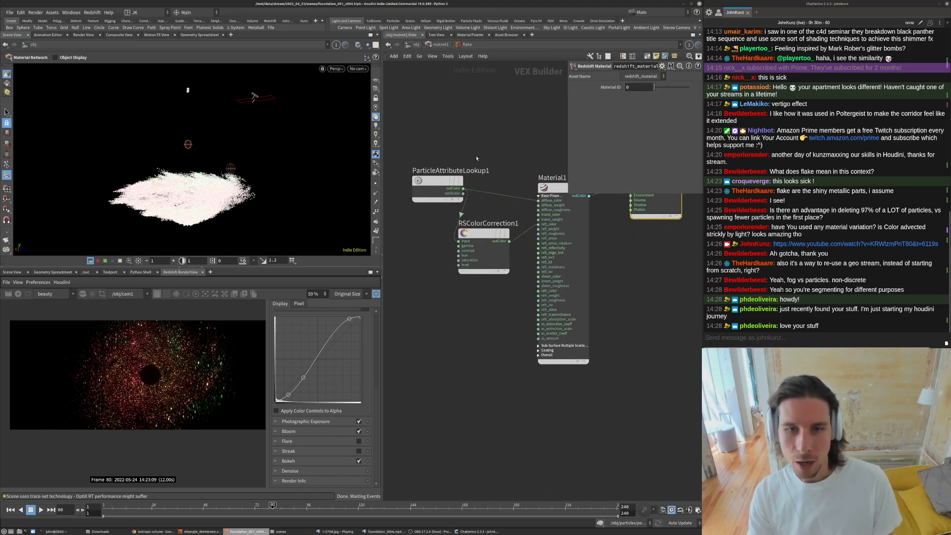
click(480, 234)
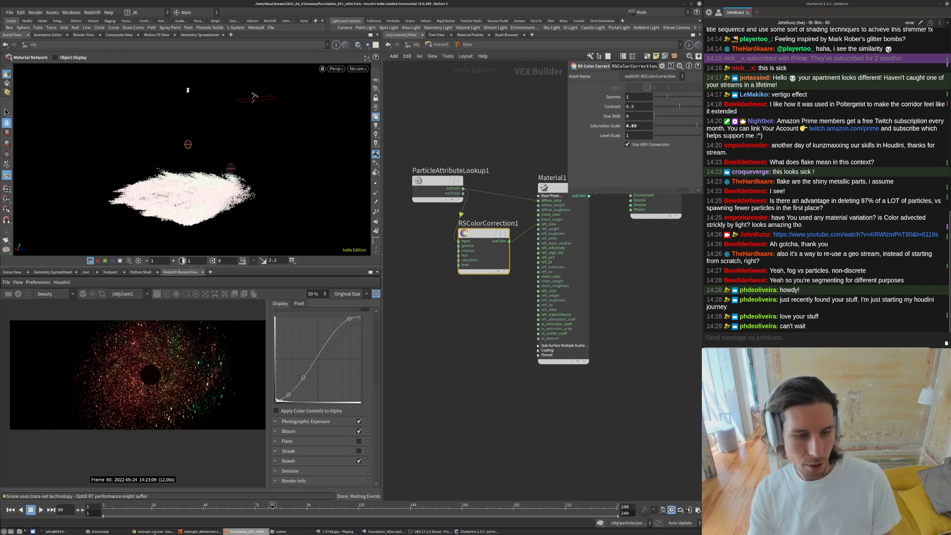
- Bring up the Foundation reference player and scrub the clip
click(337, 532)
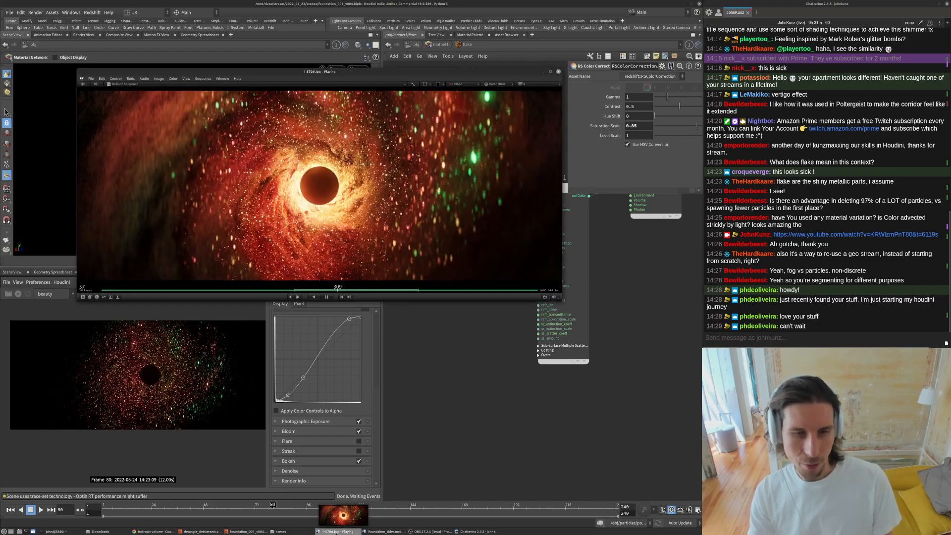
drag(416, 224, 388, 224)
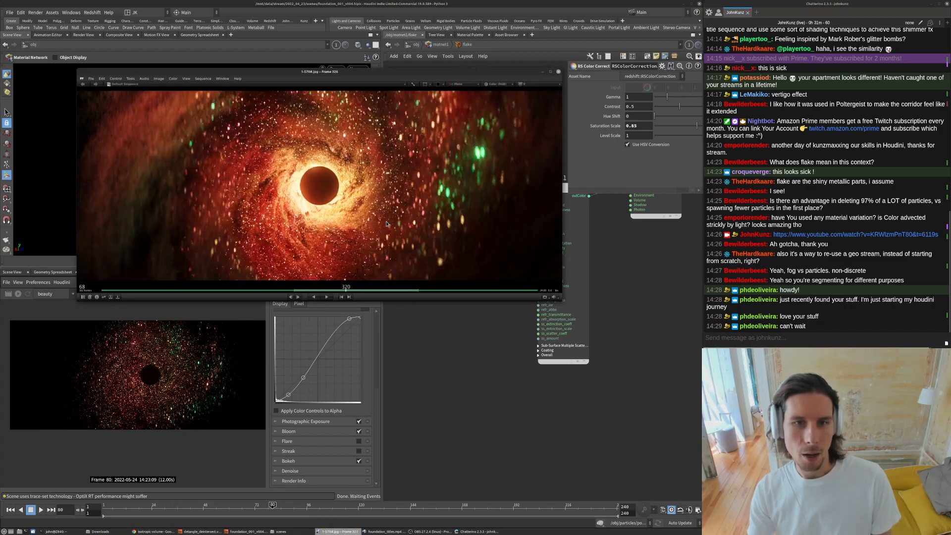
- In the terminal, relaunch RV on all render versions with rv /mnt/data/stream/2022_04_23/render/foundation_001_v003.*/* &
click(56, 532)
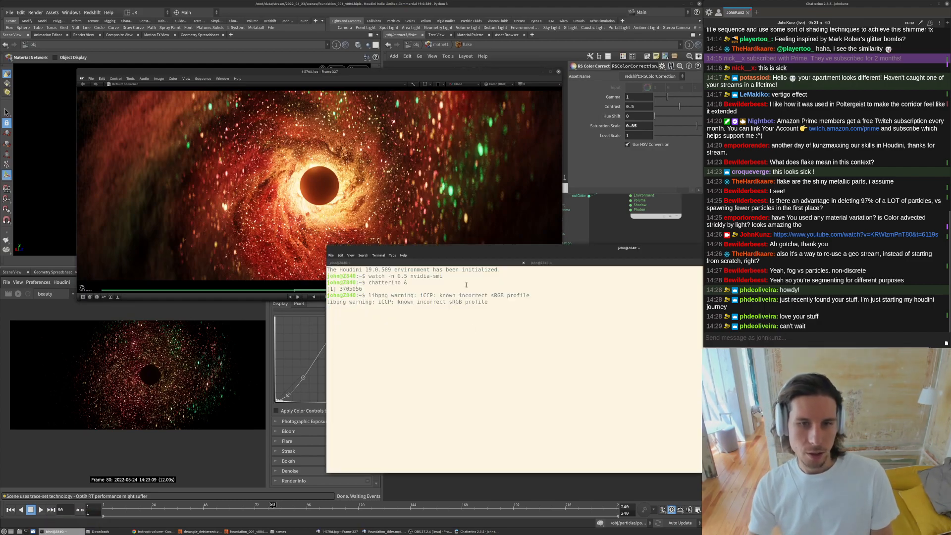
click(460, 264)
key(Up)
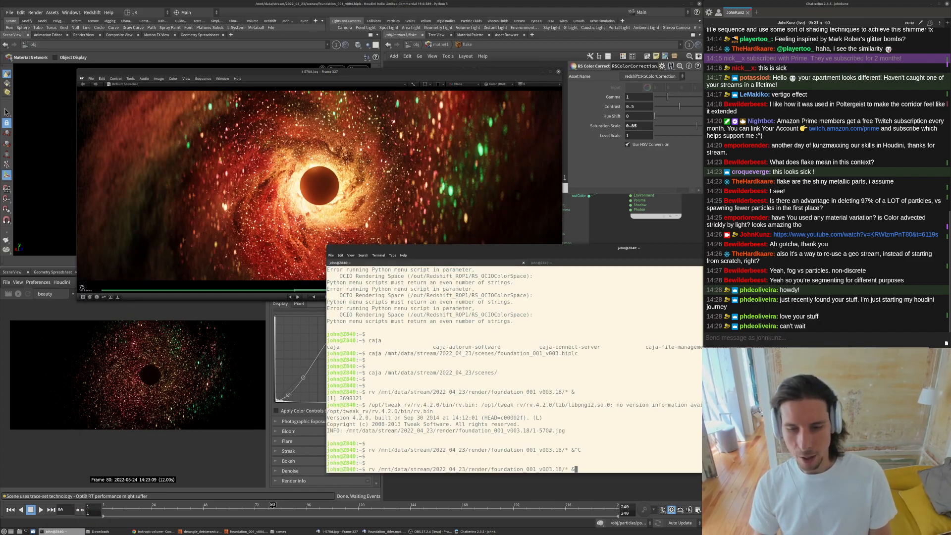
key(Left)
key(BackSpace)
key(BackSpace)
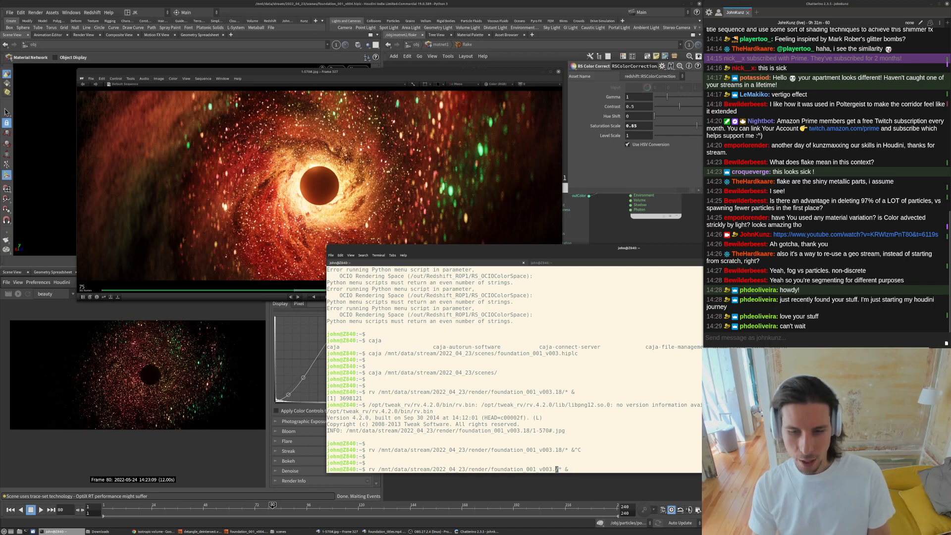
text(*)
key(Return)
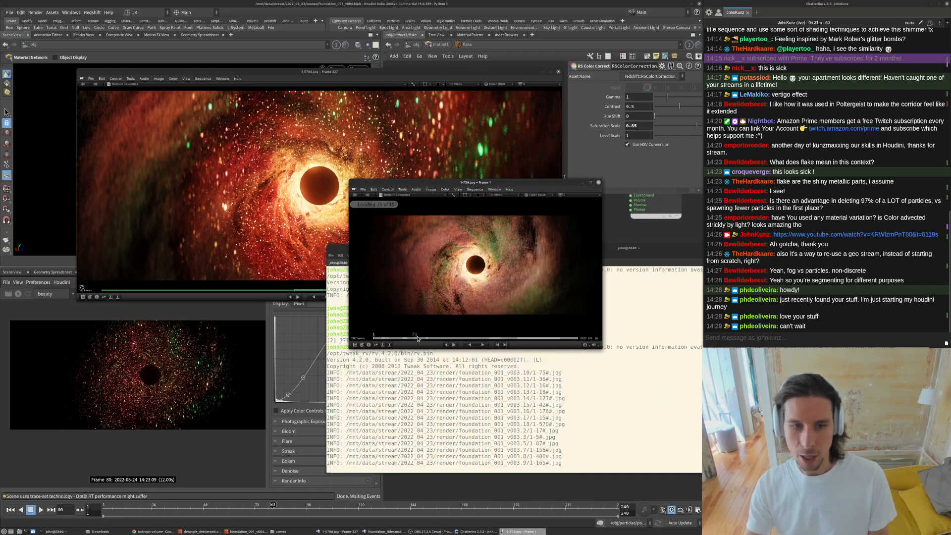
- Scrub through the loaded render versions in RV to compare them
click(420, 339)
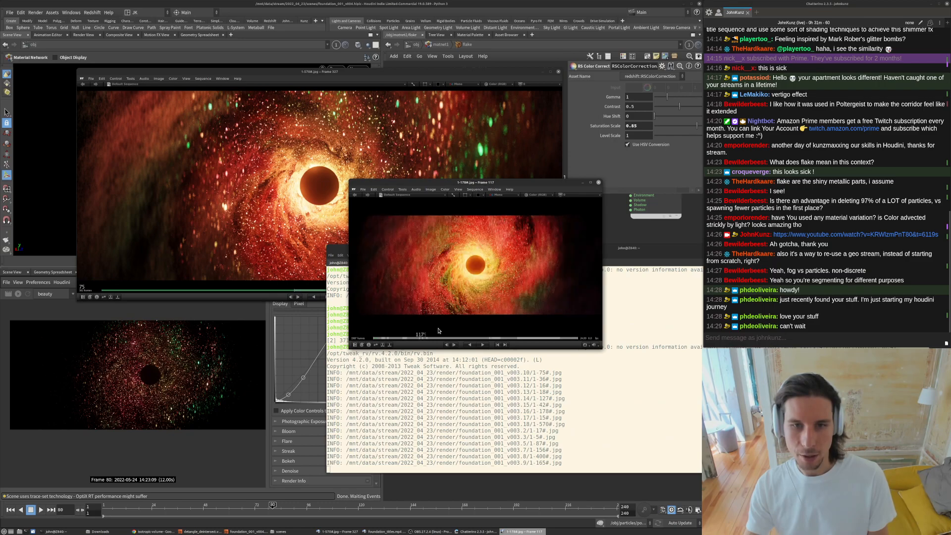
click(471, 338)
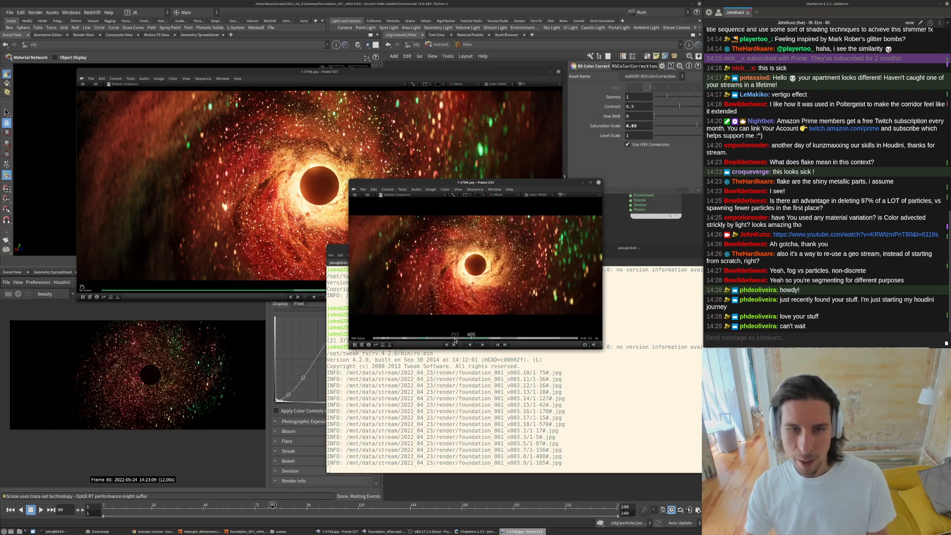
click(456, 341)
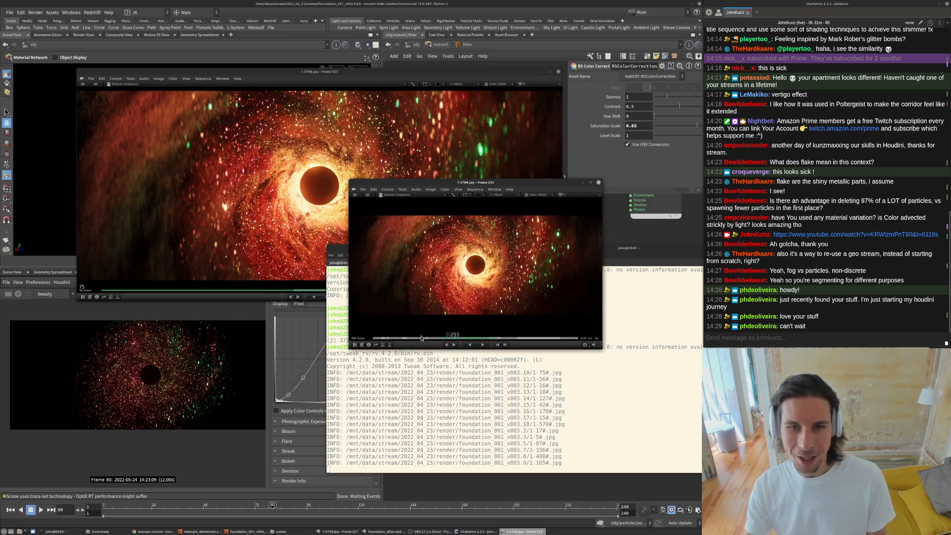
click(395, 340)
drag(486, 277, 516, 264)
click(386, 340)
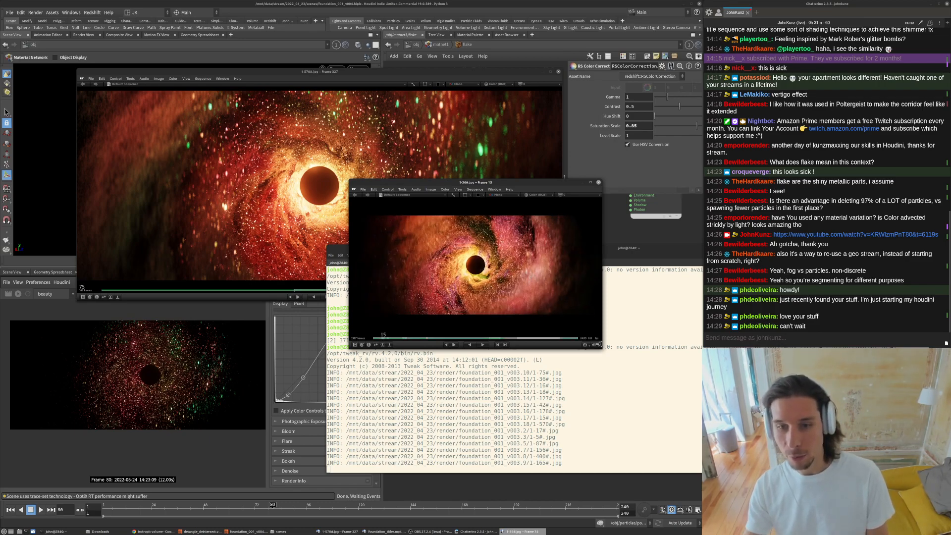
- Enlarge and fit the RV viewer to study the rendered frames, then close it
drag(623, 357, 722, 424)
key(f)
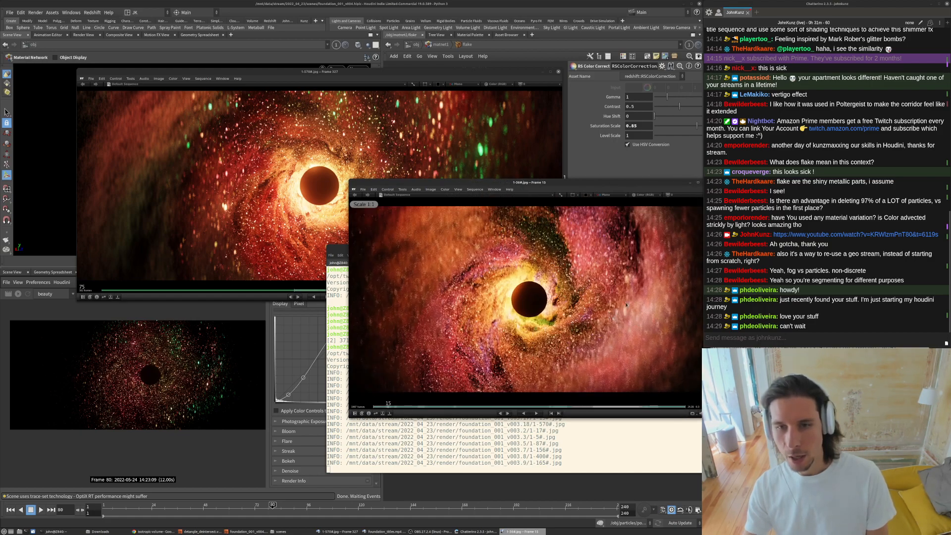
middle_drag(500, 316, 464, 311)
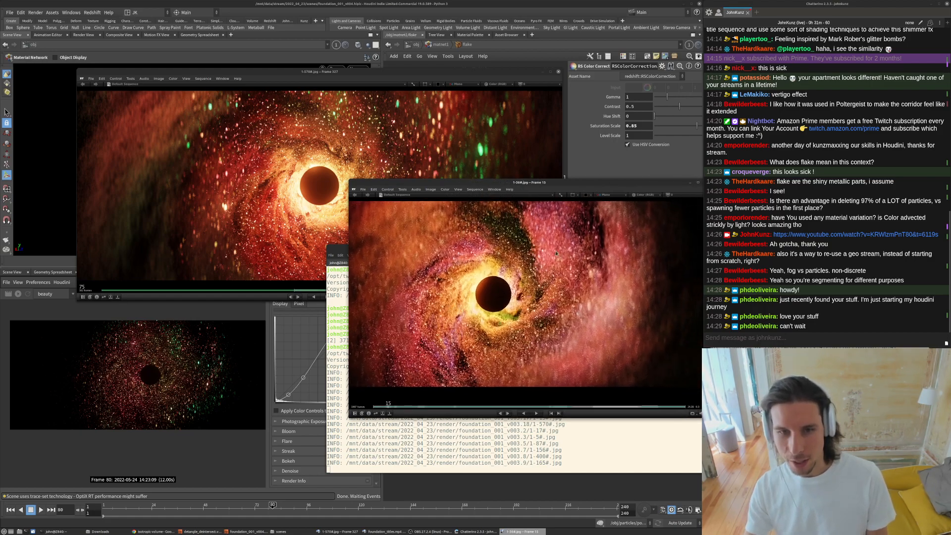
middle_drag(474, 235, 539, 223)
middle_drag(603, 240, 497, 264)
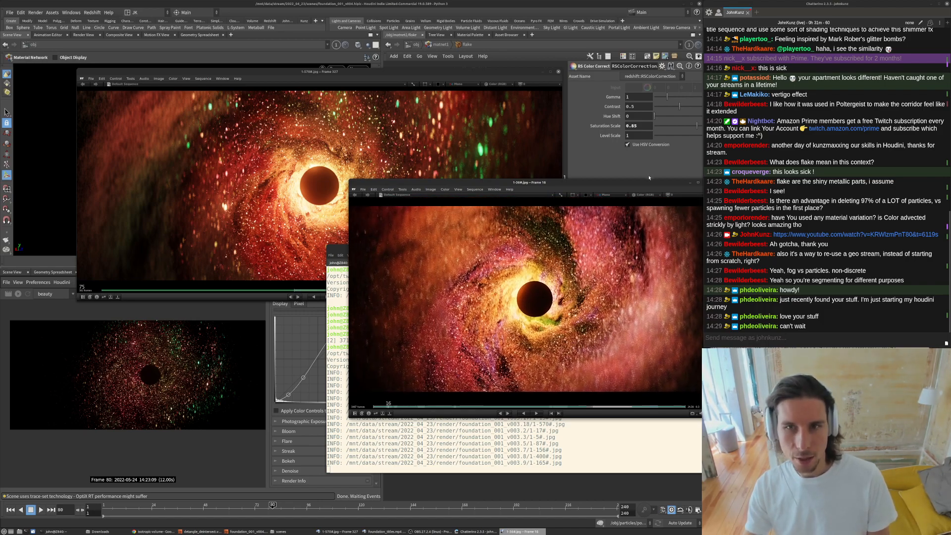
drag(569, 183, 486, 197)
mouse_move(484, 420)
mouse_down()
mouse_move(530, 419)
mouse_move(454, 419)
mouse_move(520, 419)
mouse_move(455, 419)
mouse_move(495, 418)
mouse_move(484, 419)
mouse_up()
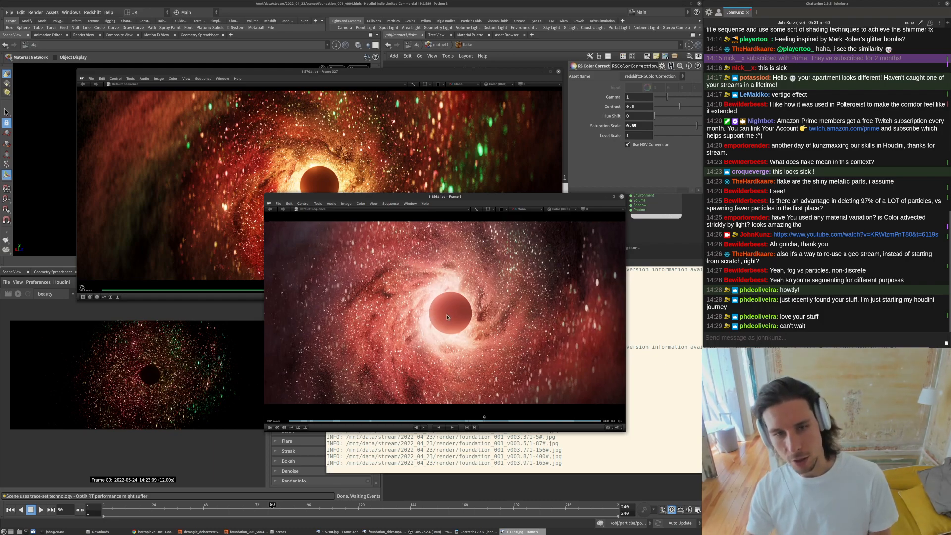
scroll(351, 339, down, 2)
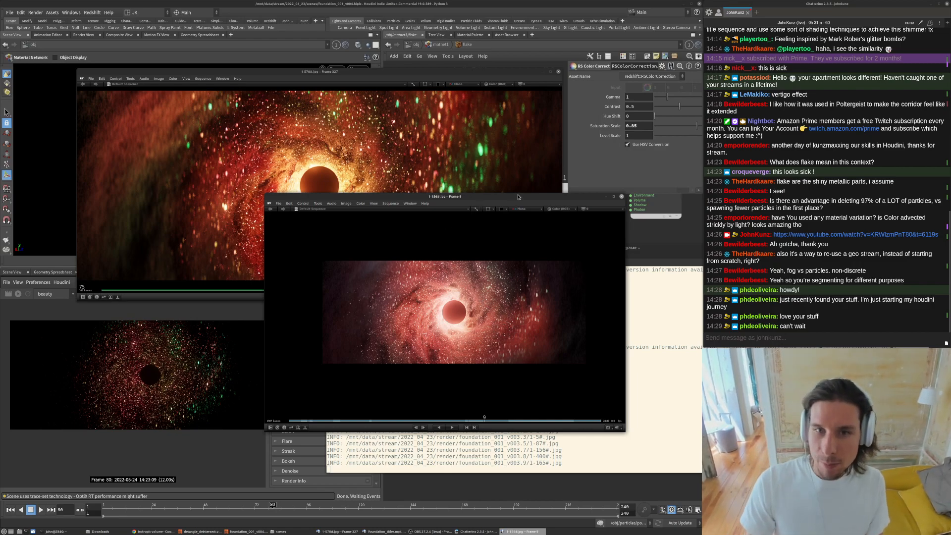
drag(475, 197, 451, 177)
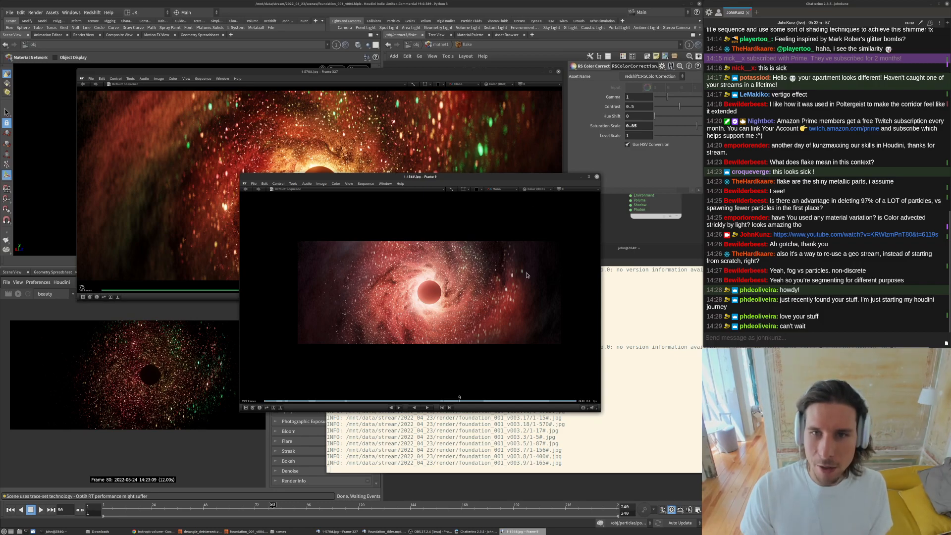
click(598, 176)
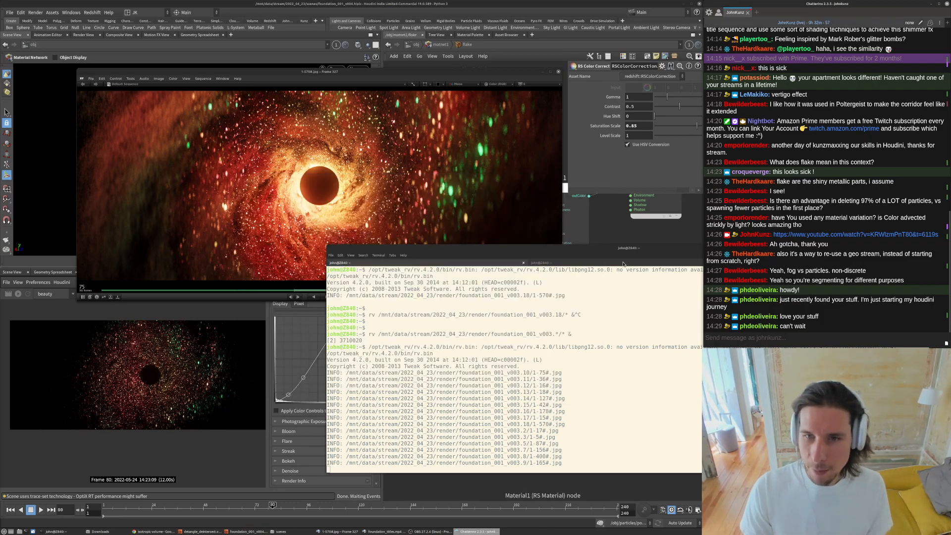
- Switch back to Houdini and open the particles geometry network to examine its node tree
click(609, 216)
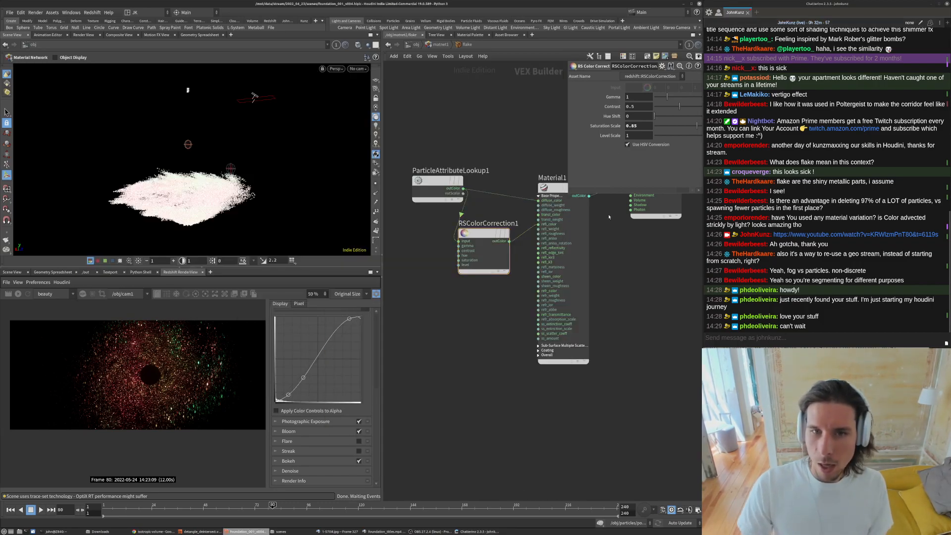
click(414, 44)
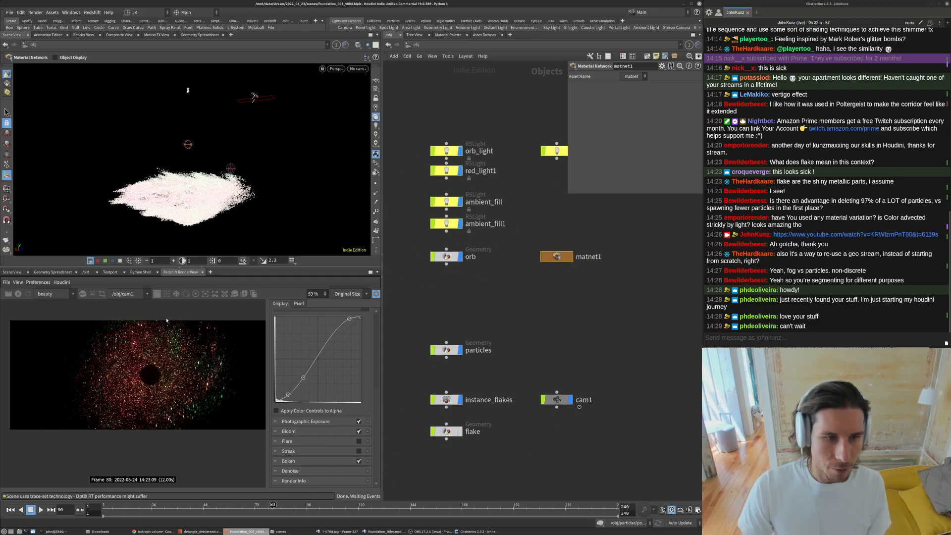
click(447, 350)
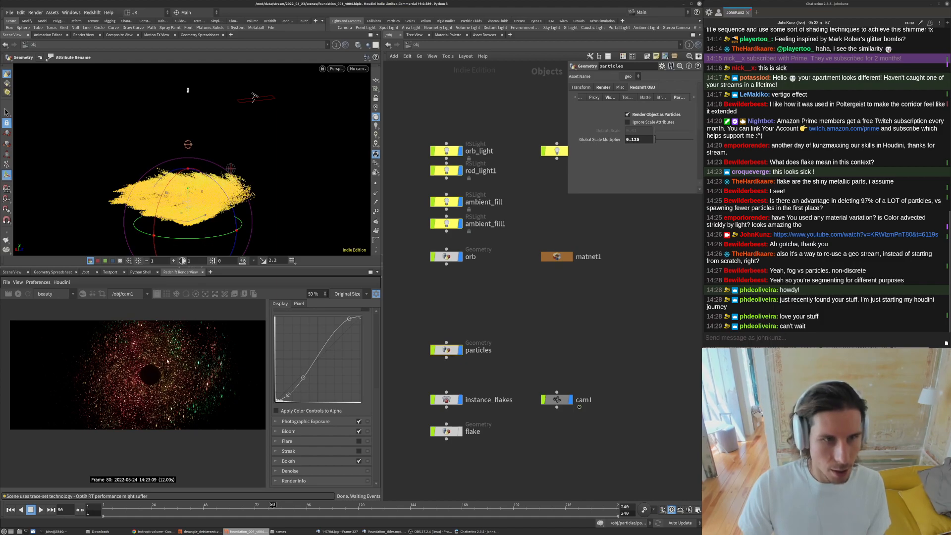
double_click(452, 351)
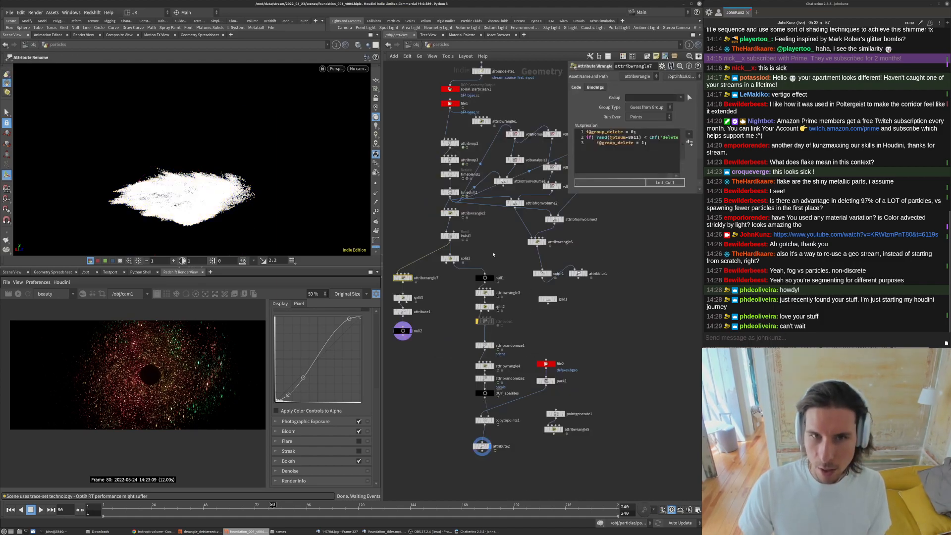
middle_drag(495, 260, 504, 321)
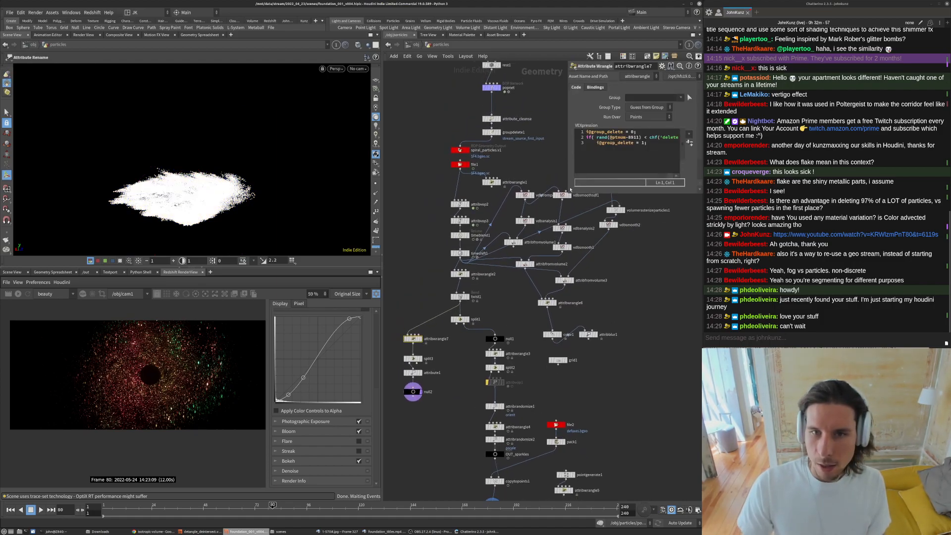
drag(569, 193, 569, 141)
scroll(488, 223, down, 5)
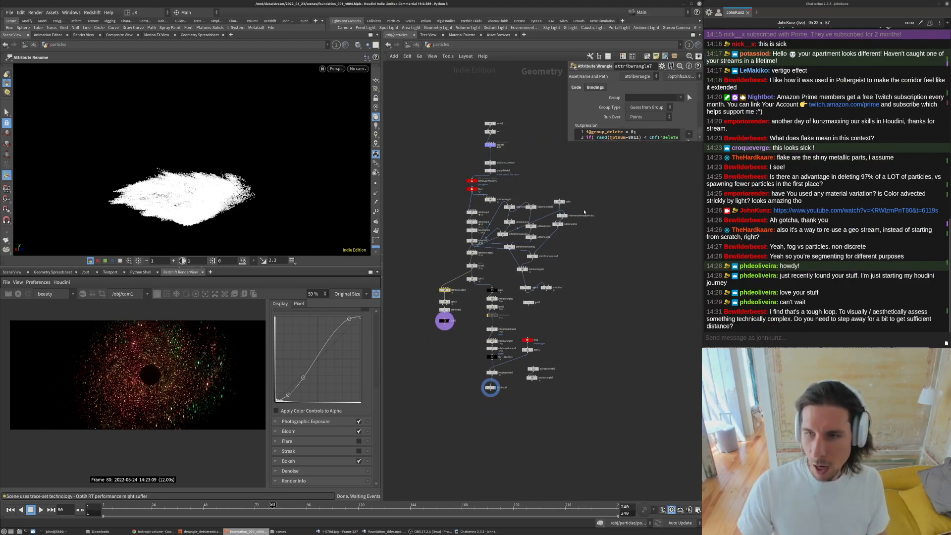
scroll(478, 208, up, 3)
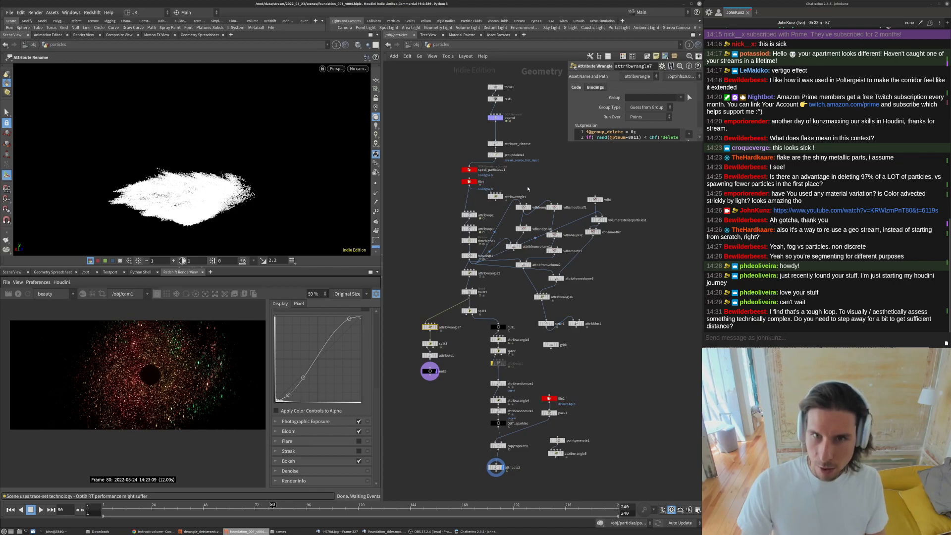
scroll(575, 322, up, 4)
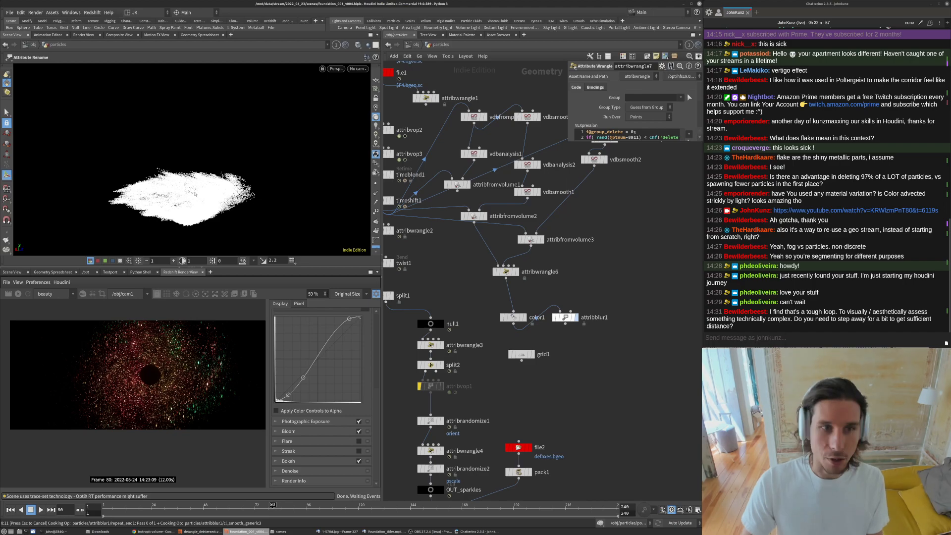
- Preview the volume-based colour branch in the viewport, then select and delete that whole group of nodes
key(space+g)
drag(193, 182, 250, 183)
scroll(166, 172, up, 5)
middle_drag(241, 172, 230, 172)
drag(291, 159, 210, 194)
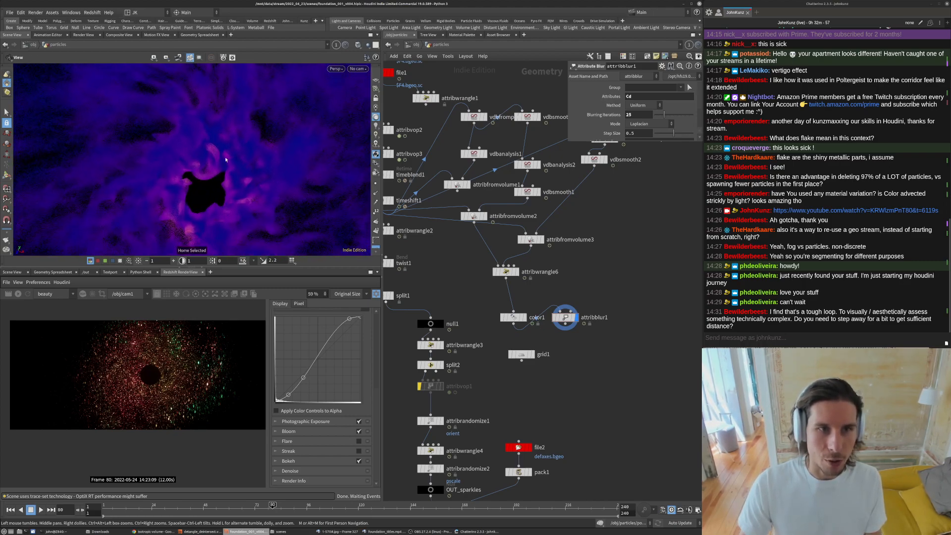
key(Return)
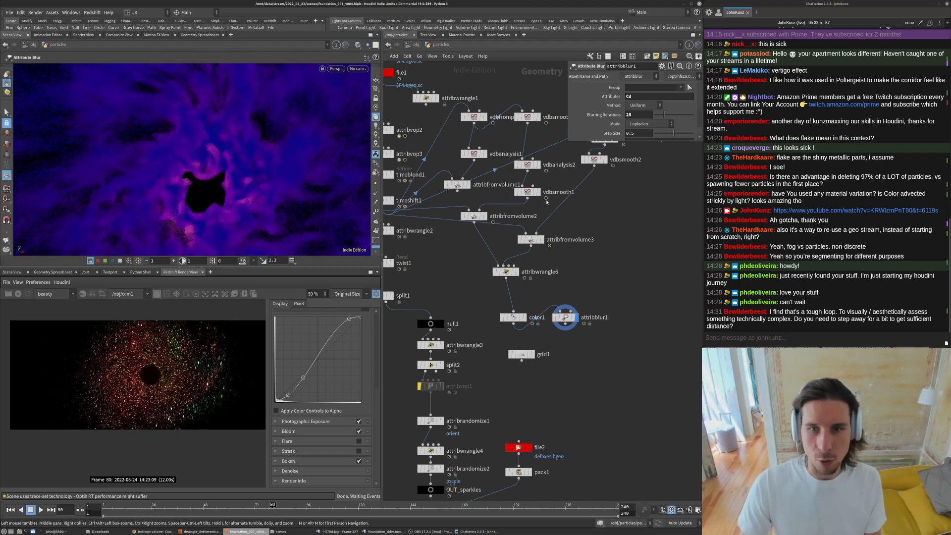
click(506, 272)
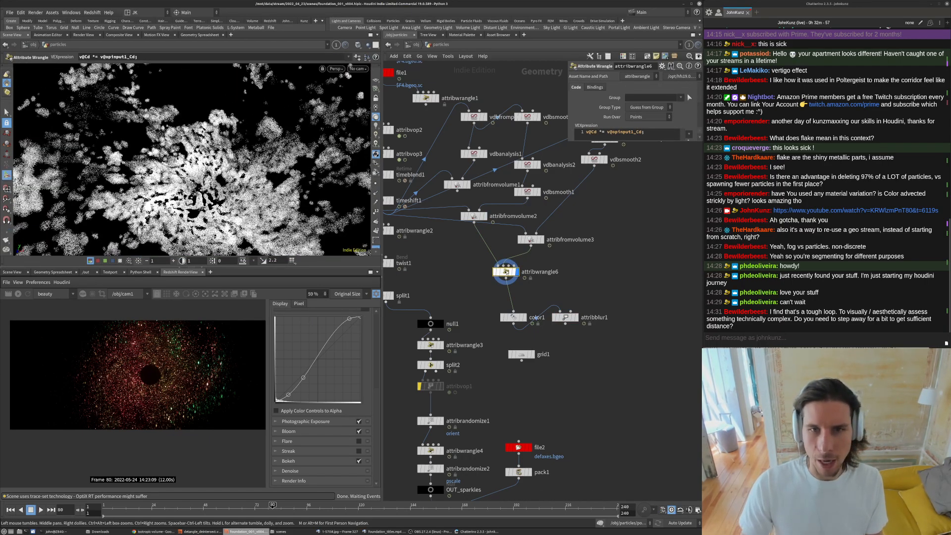
scroll(506, 271, down, 5)
scroll(482, 190, up, 3)
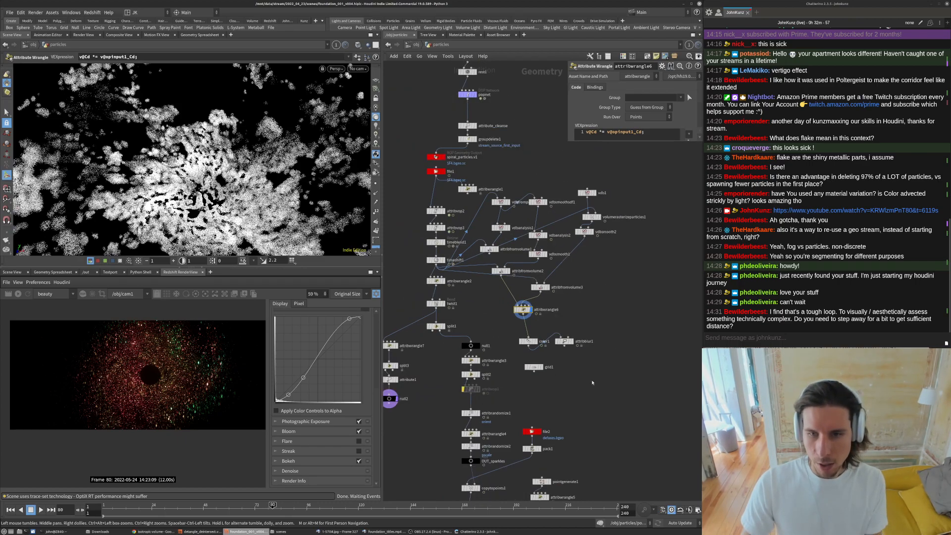
drag(662, 368, 496, 169)
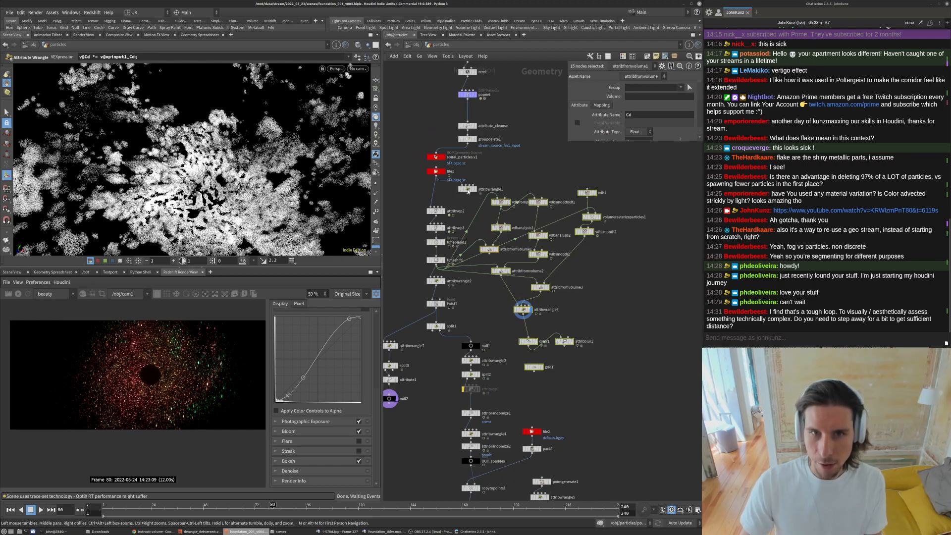
key(Delete)
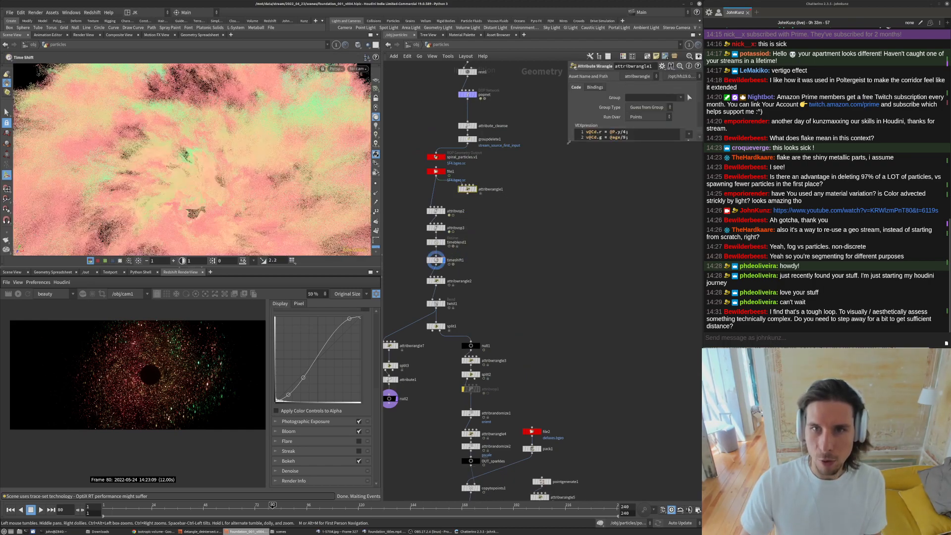
- Examine the first attribute wrangle's colour expression and its result in the viewport
drag(569, 143, 580, 229)
scroll(463, 190, up, 3)
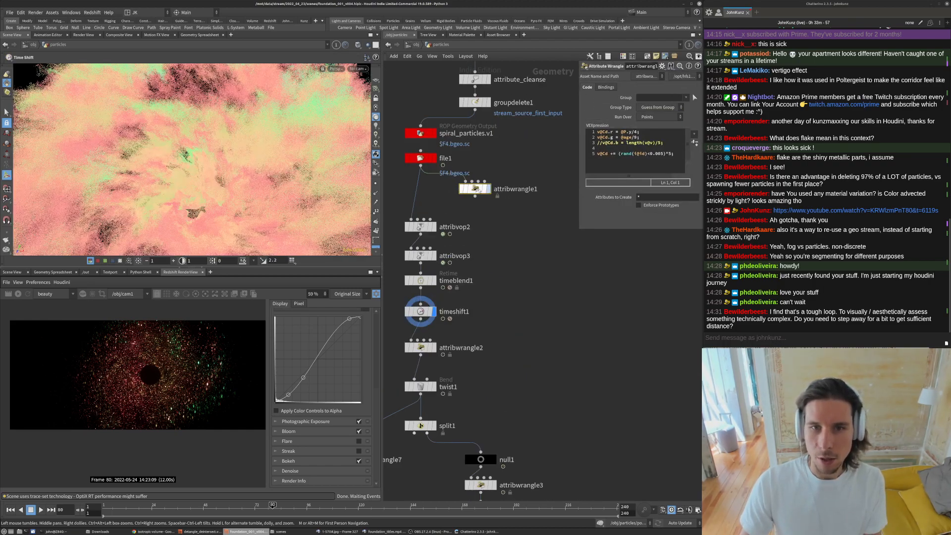
click(476, 191)
key(space+g)
drag(210, 161, 217, 219)
scroll(216, 219, up, 3)
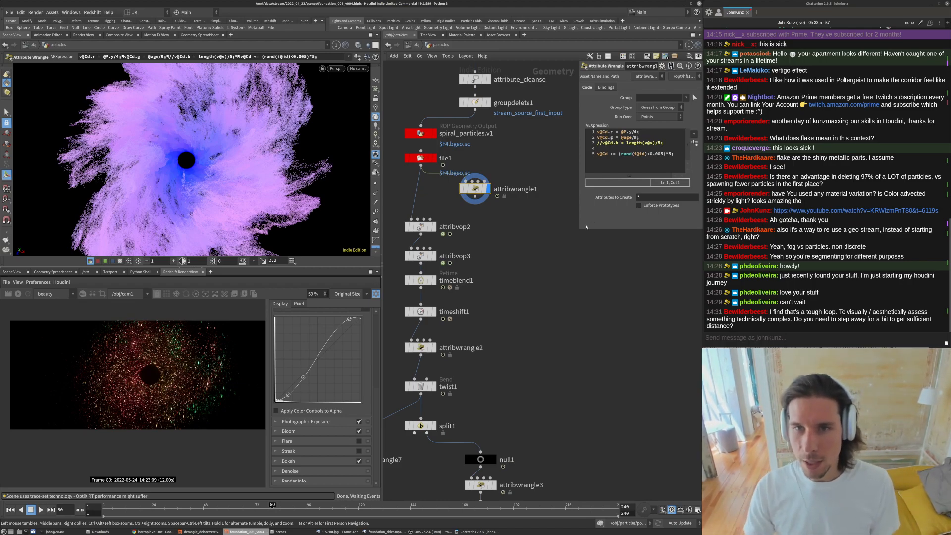
drag(578, 229, 549, 229)
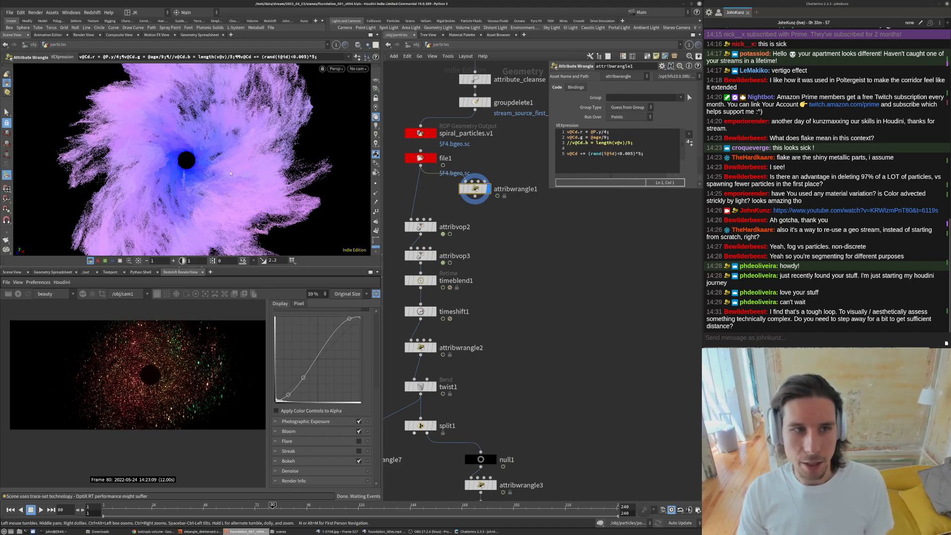
alt+right_drag(292, 157, 530, 153)
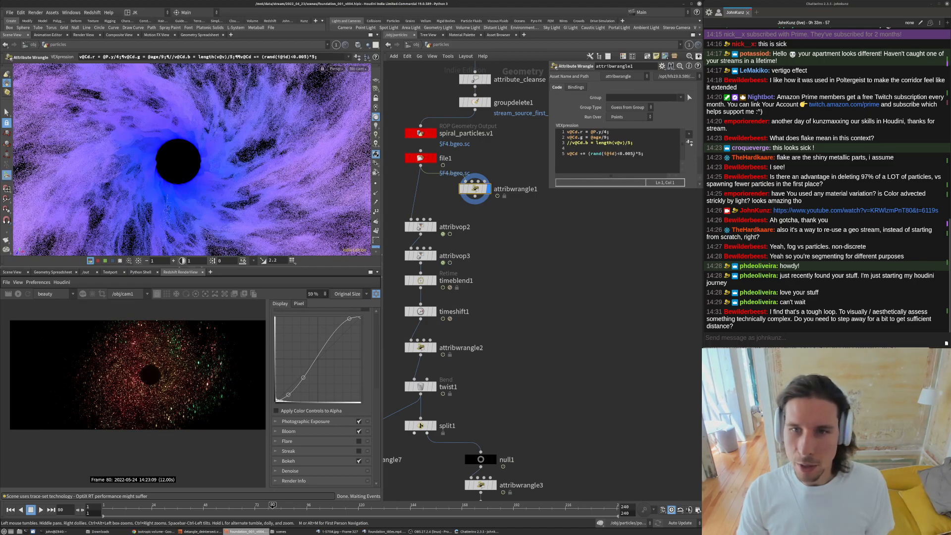
drag(634, 153, 592, 158)
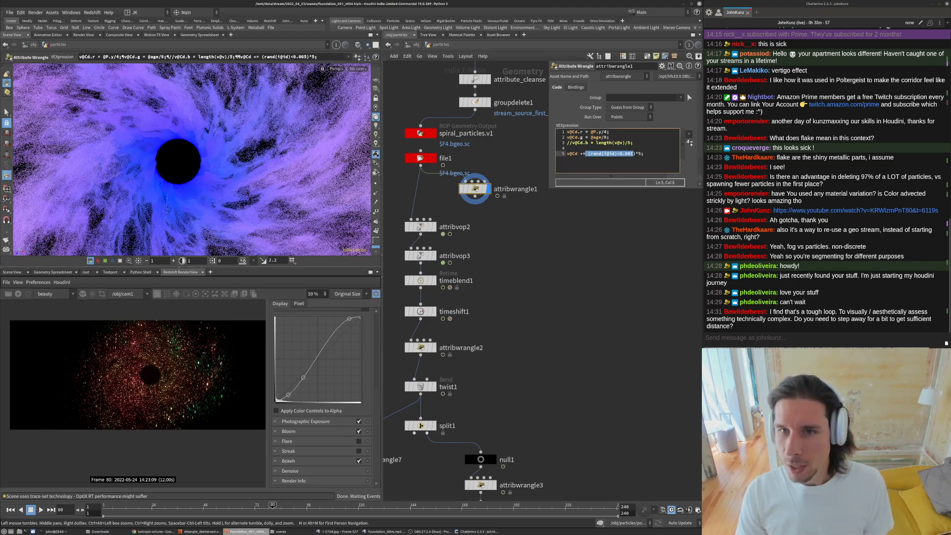
click(627, 154)
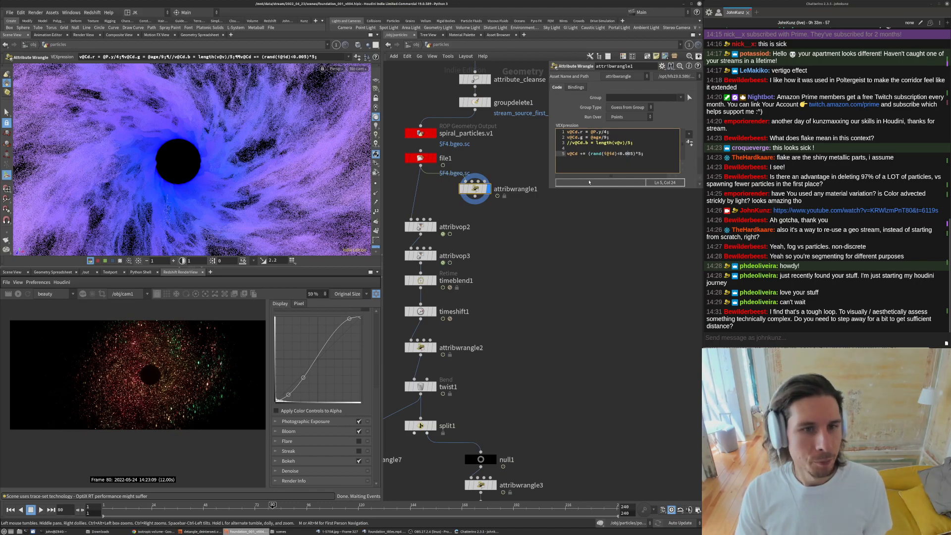
drag(610, 131, 591, 132)
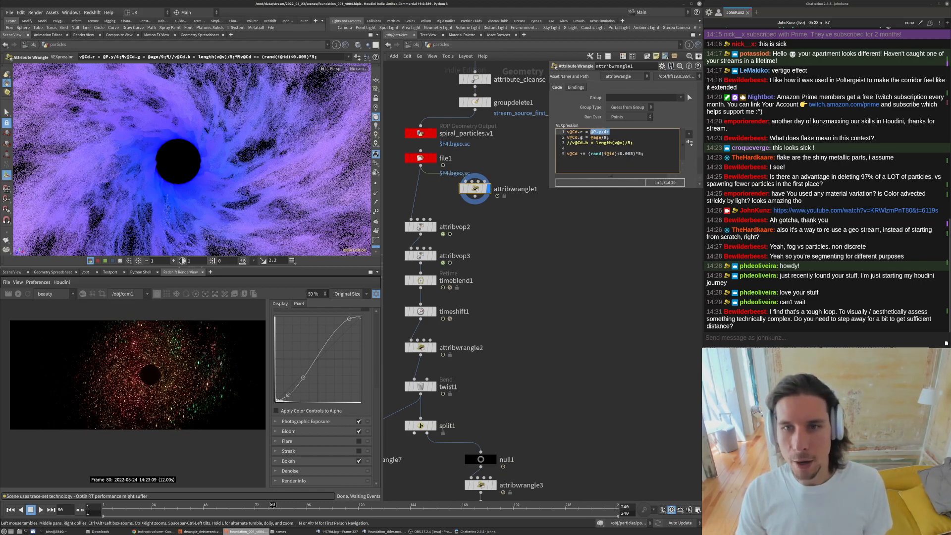
alt+drag(198, 233, 190, 212)
scroll(171, 180, down, 5)
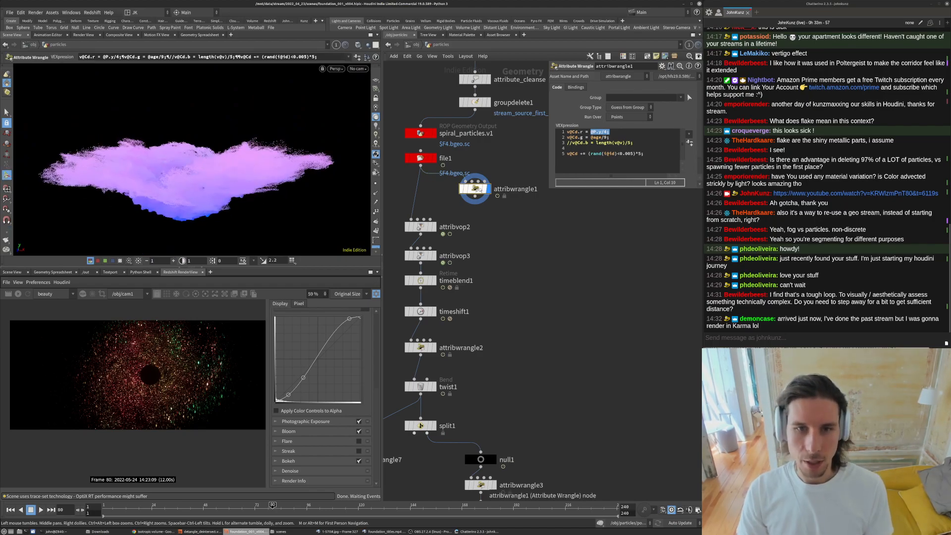
- Delete the first attribute wrangle node below the file node in the particles network
key(Delete)
scroll(520, 190, down, 5)
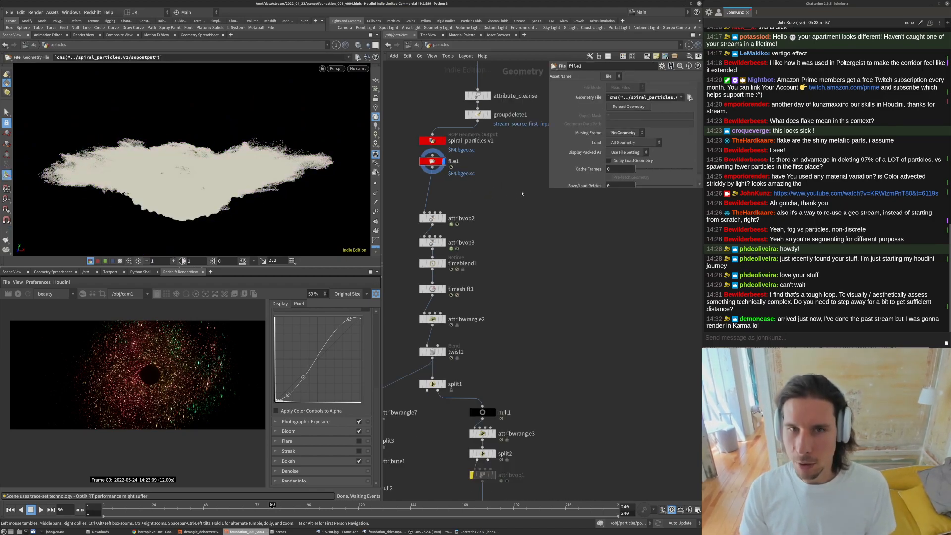
drag(548, 189, 548, 150)
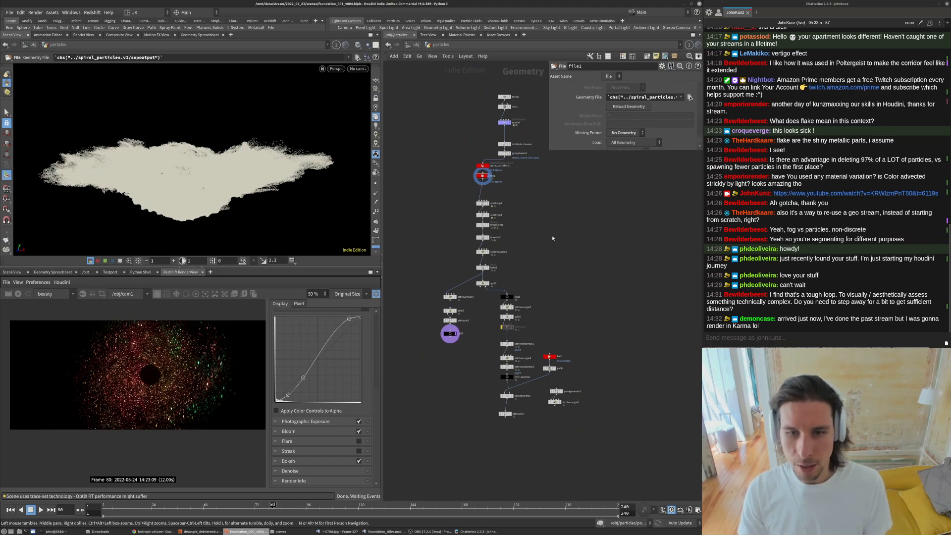
scroll(552, 236, down, 3)
drag(601, 389, 519, 197)
click(594, 206)
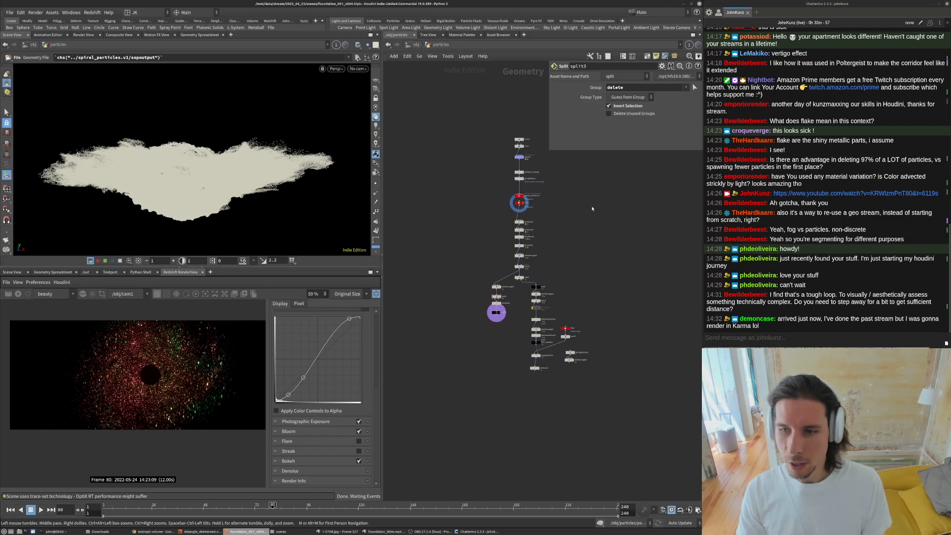
middle_drag(594, 207, 577, 224)
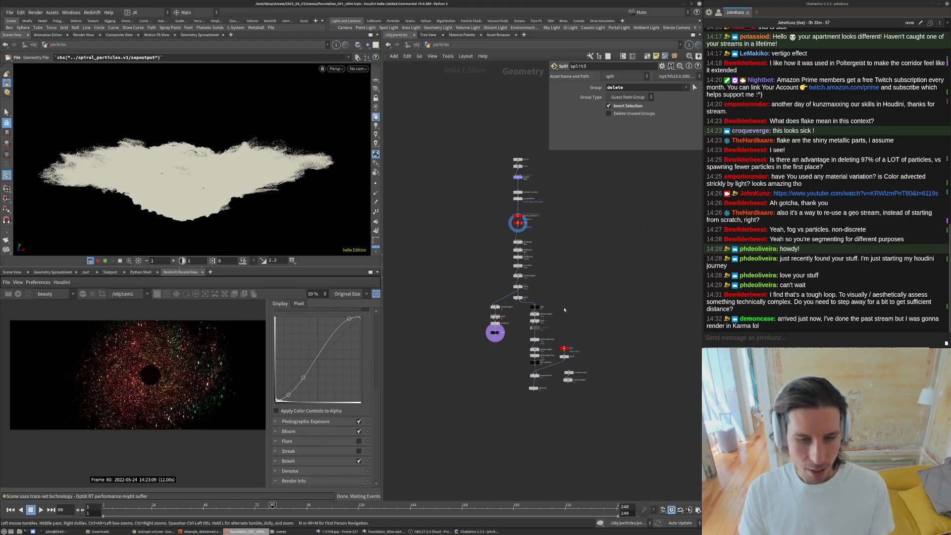
- In the terminal, rerun the previous RV command to reload all render versions
click(77, 532)
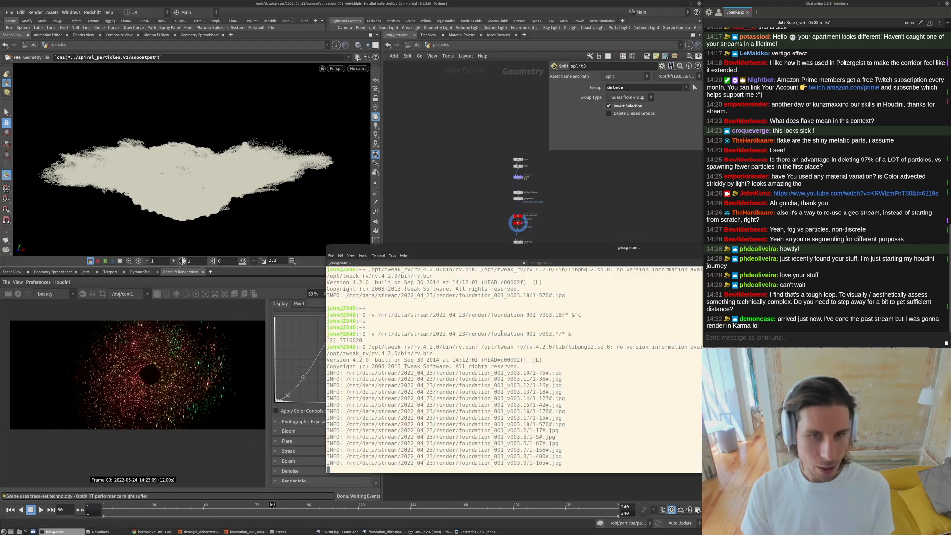
key(Return)
key(Return)
key(Up)
key(Return)
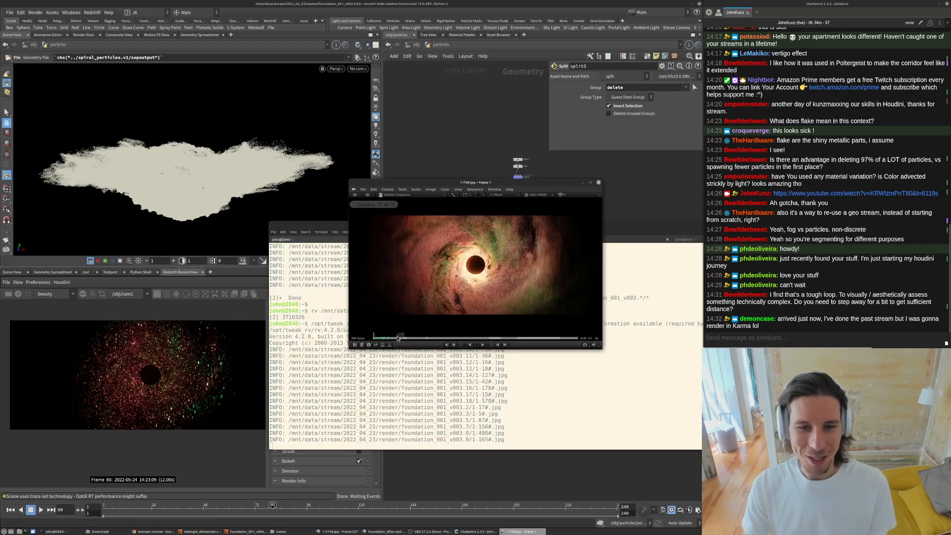
- Scrub and play through the loaded render versions in RV to compare them
drag(394, 339, 447, 340)
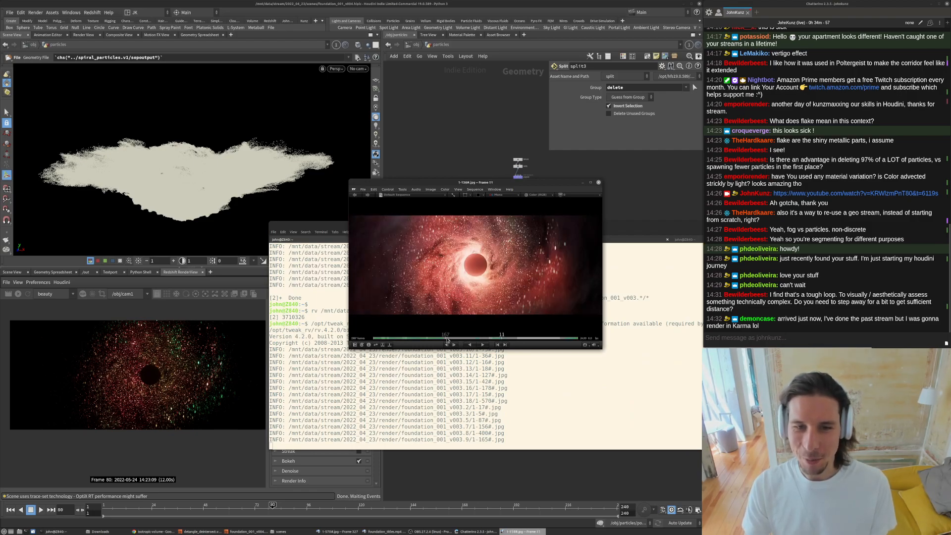
drag(528, 340, 414, 339)
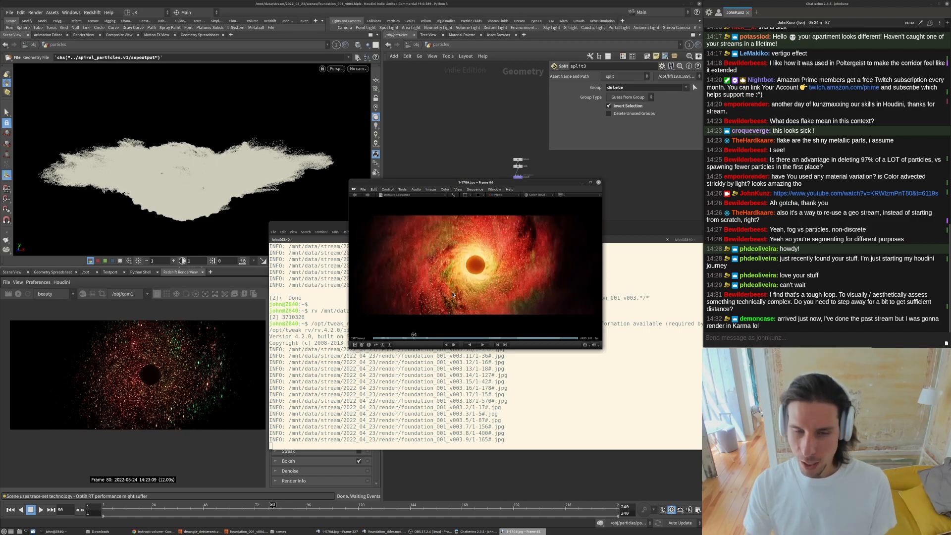
key(space)
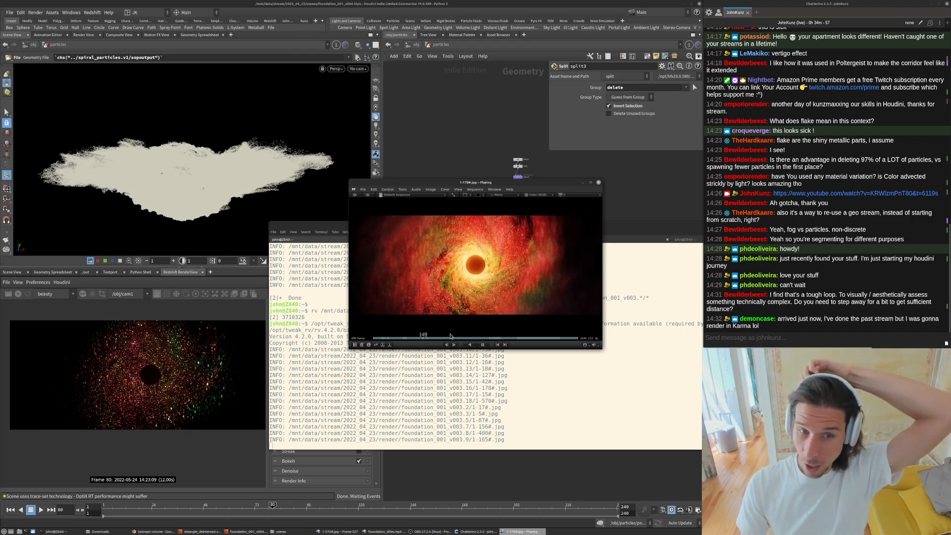
click(508, 339)
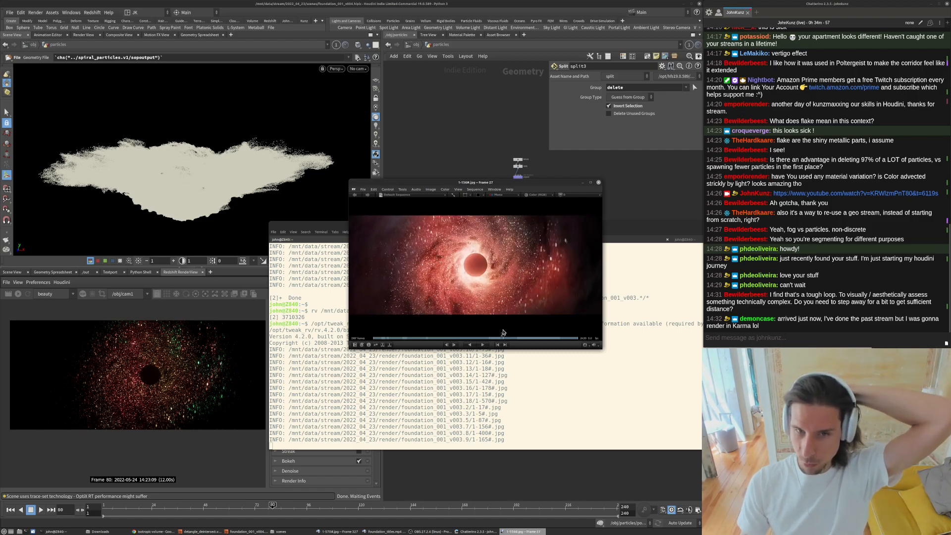
drag(508, 329, 518, 330)
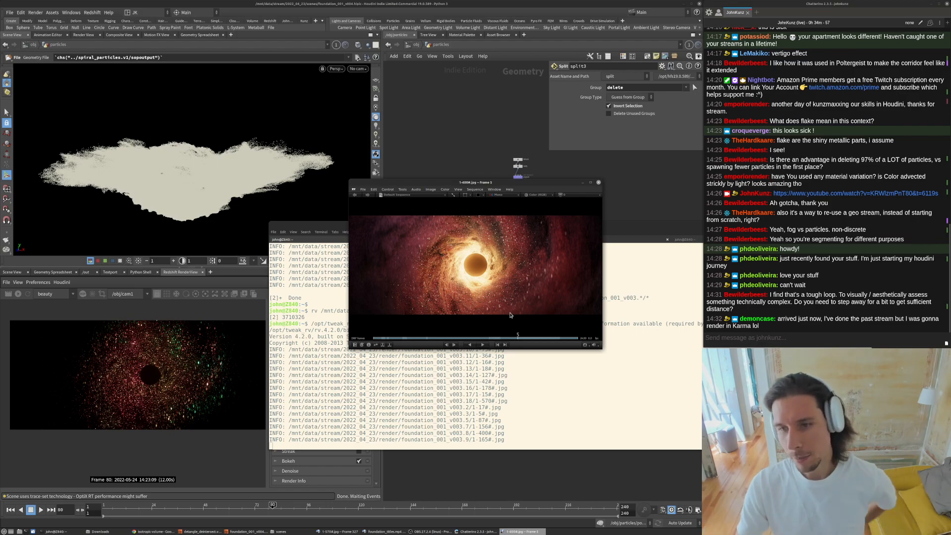
drag(528, 333, 564, 336)
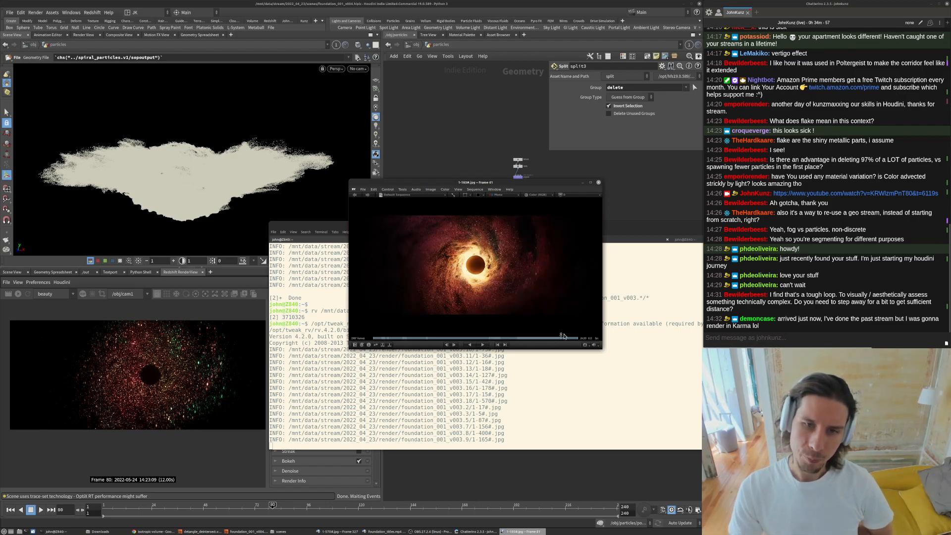
key(space)
drag(479, 282, 436, 290)
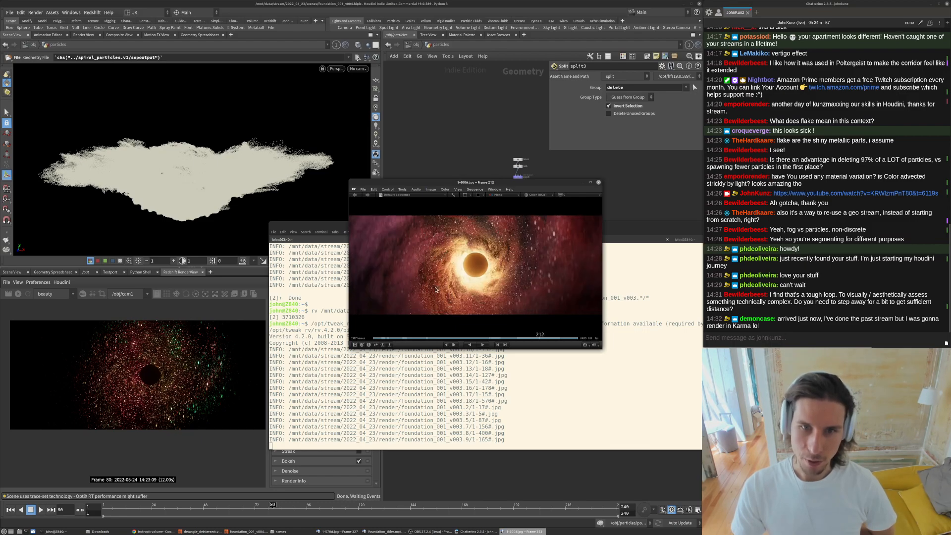
- Zoom into the RV frame and play the render sequence to inspect the flake detail, then close RV
click(415, 338)
drag(451, 340, 529, 336)
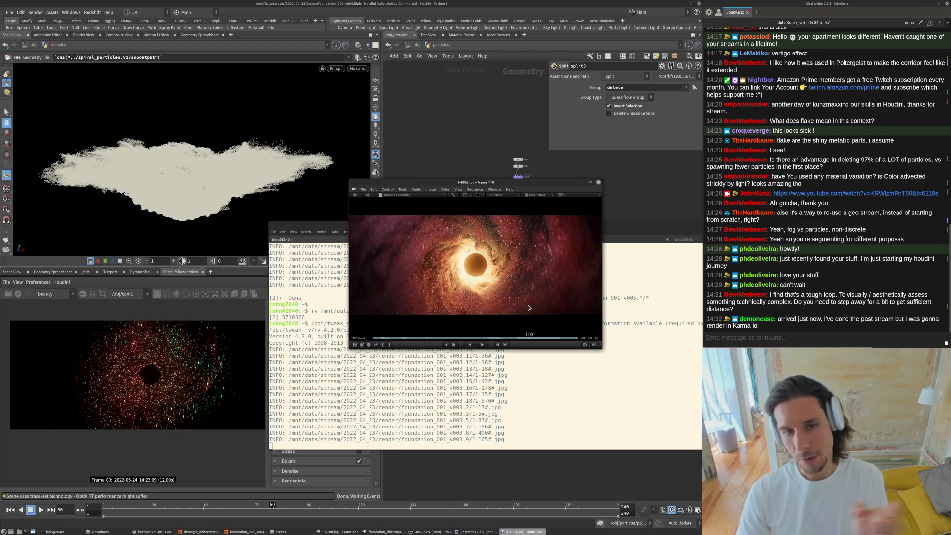
drag(529, 307, 469, 333)
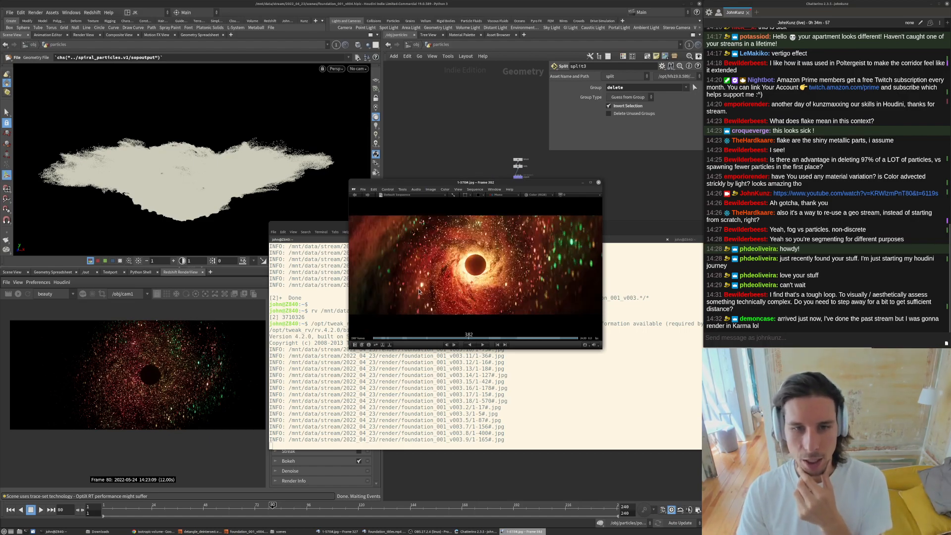
key(space)
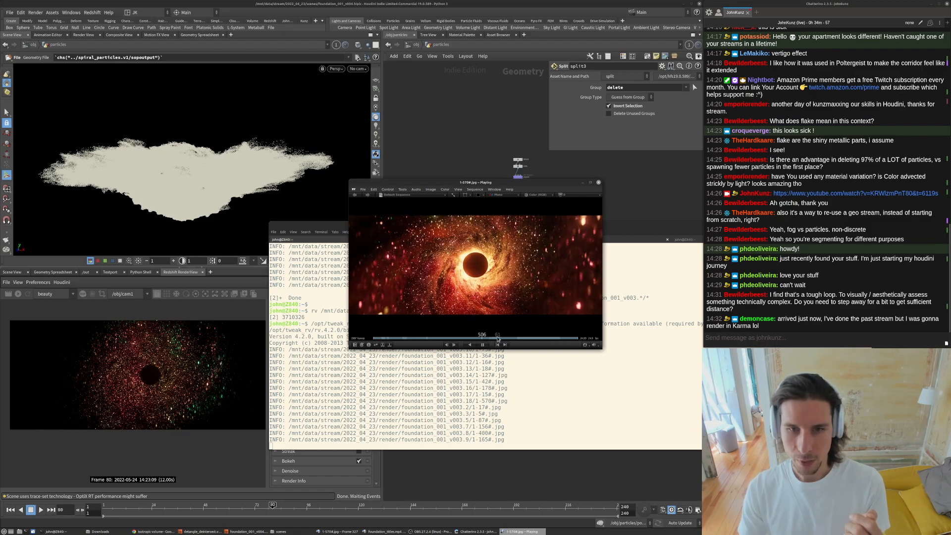
key(space)
key(space)
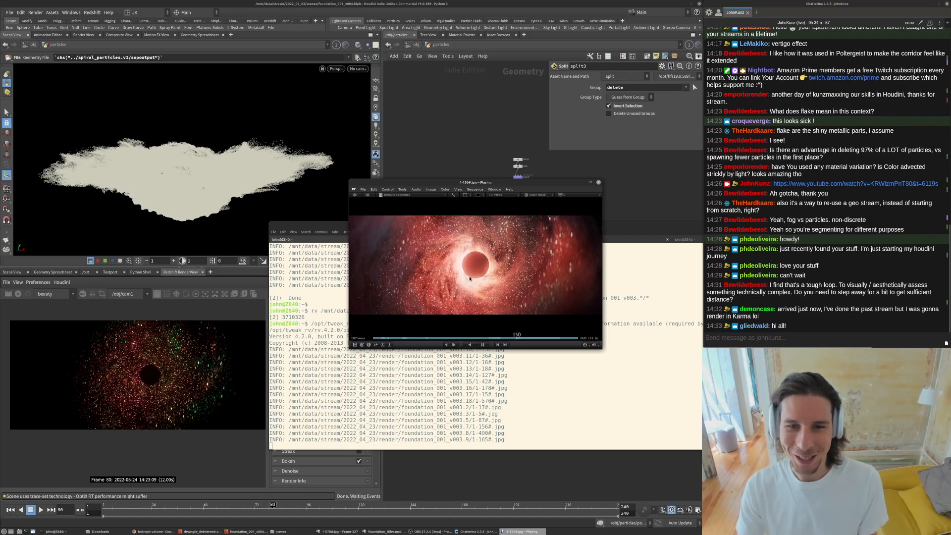
scroll(539, 278, up, 5)
middle_drag(539, 279, 499, 257)
key(space)
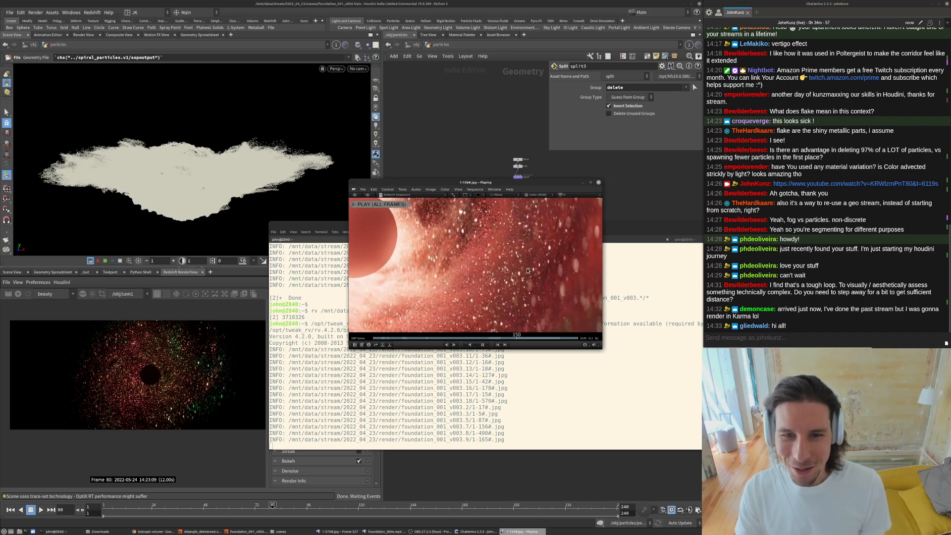
key(space)
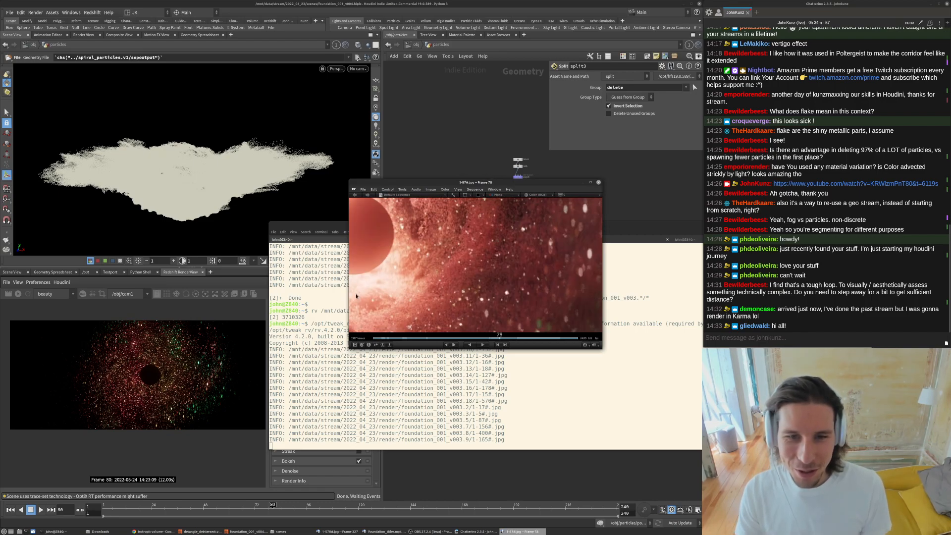
key(space)
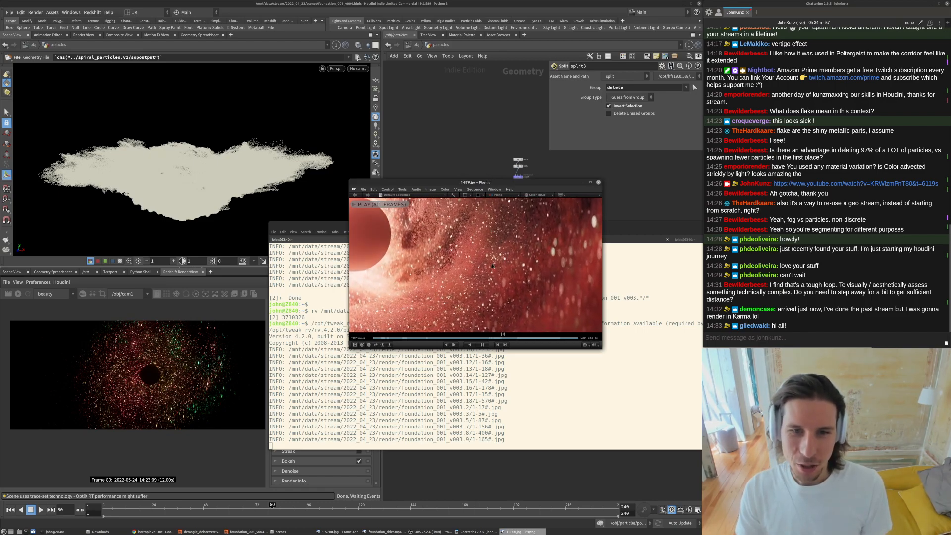
key(space)
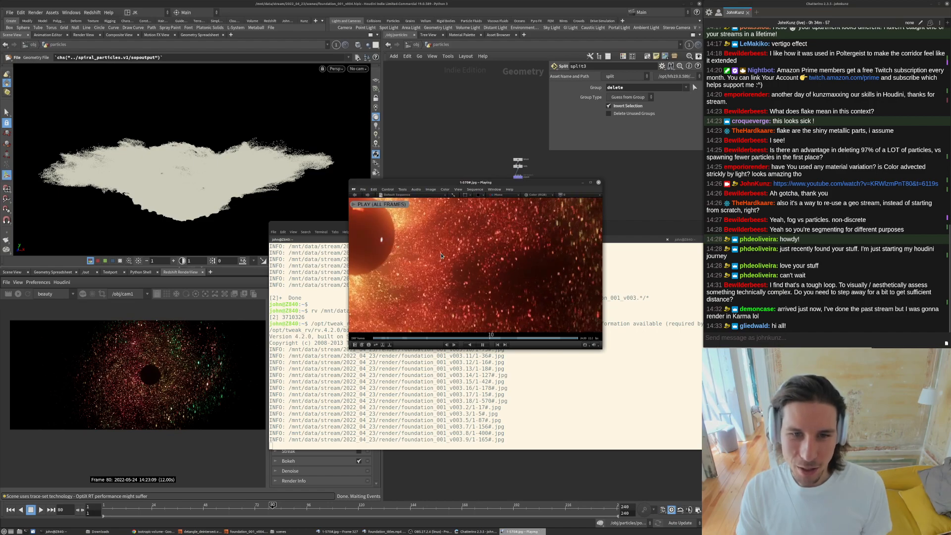
click(599, 183)
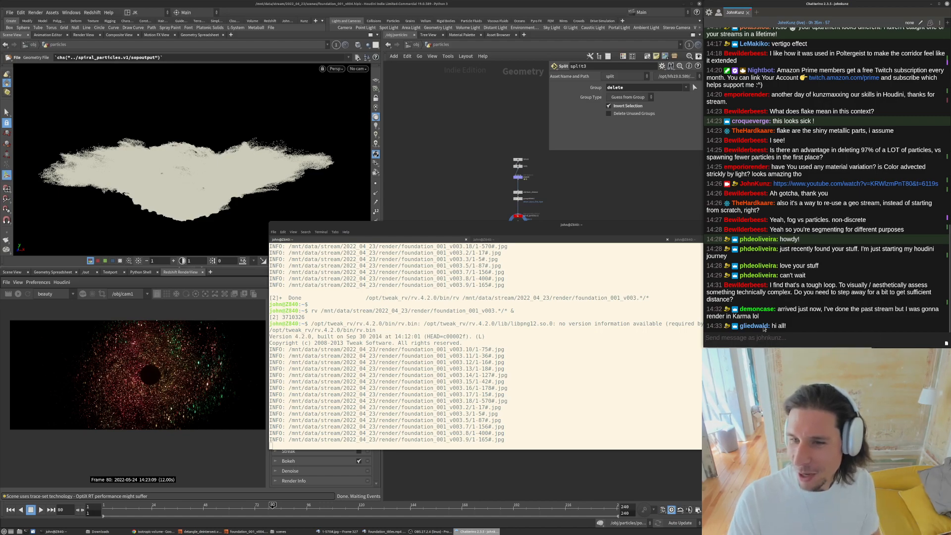
drag(599, 225, 378, 250)
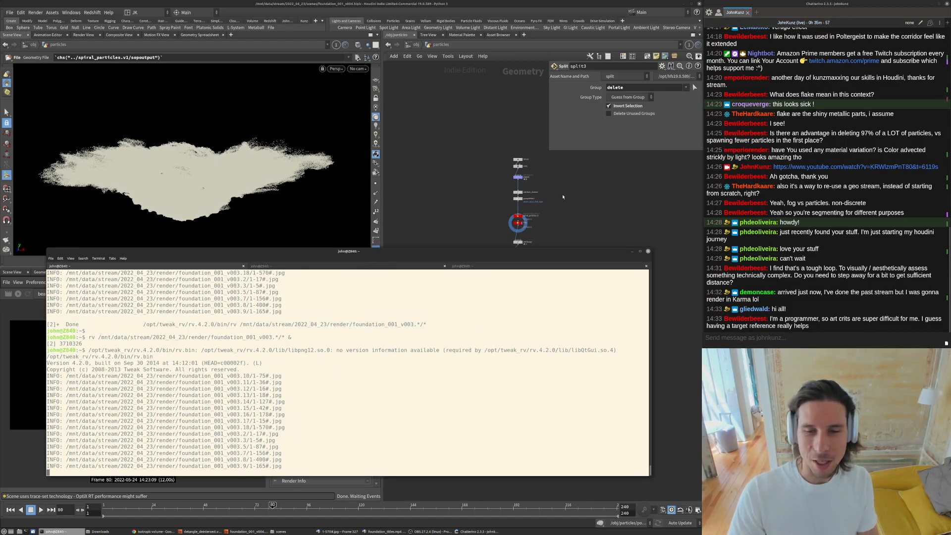
- Inspect the Redshift render view and the object-level network, stepping into the particles node and back out
click(557, 195)
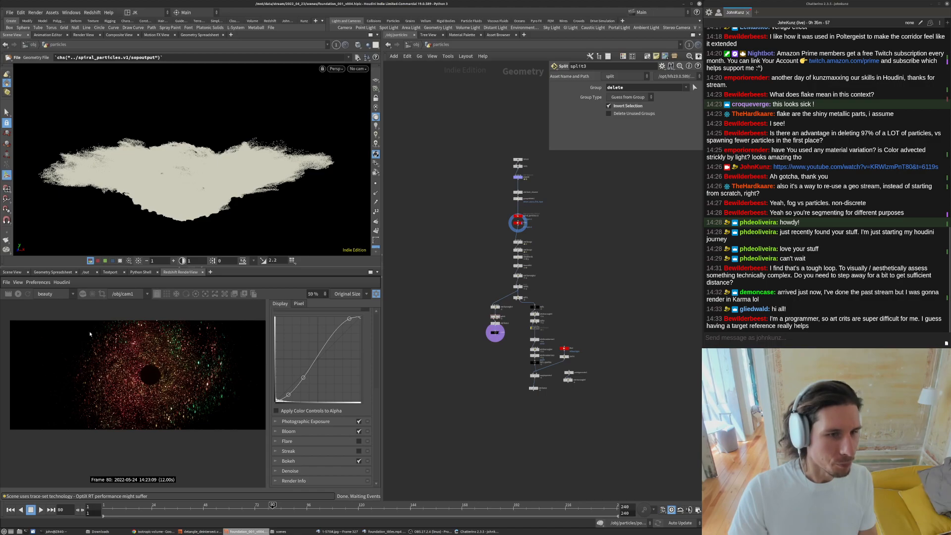
scroll(193, 389, up, 2)
scroll(142, 393, down, 1)
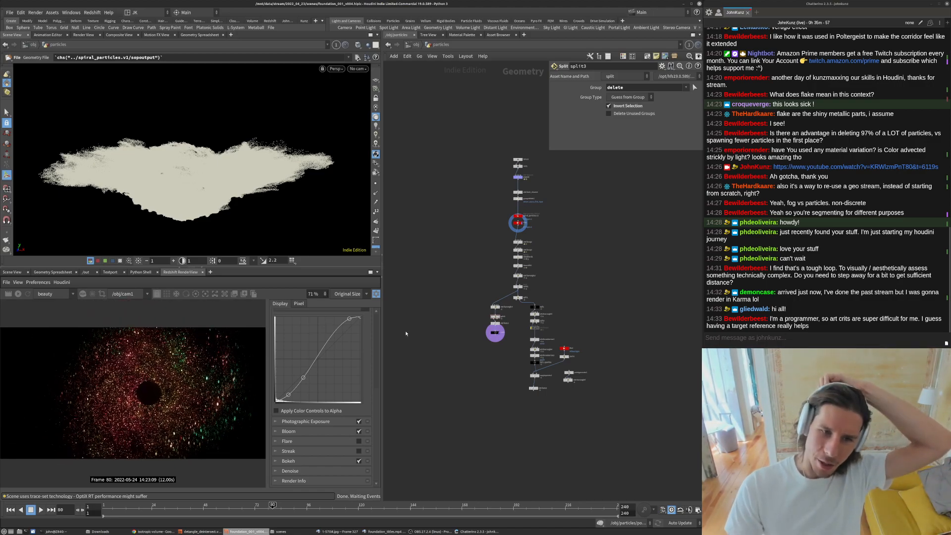
scroll(380, 327, up, 5)
scroll(327, 327, down, 4)
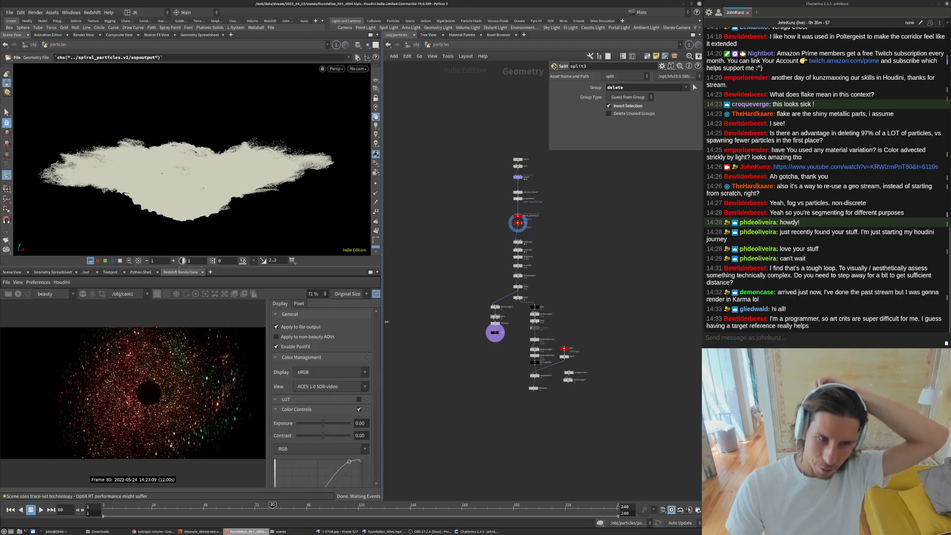
scroll(319, 324, up, 4)
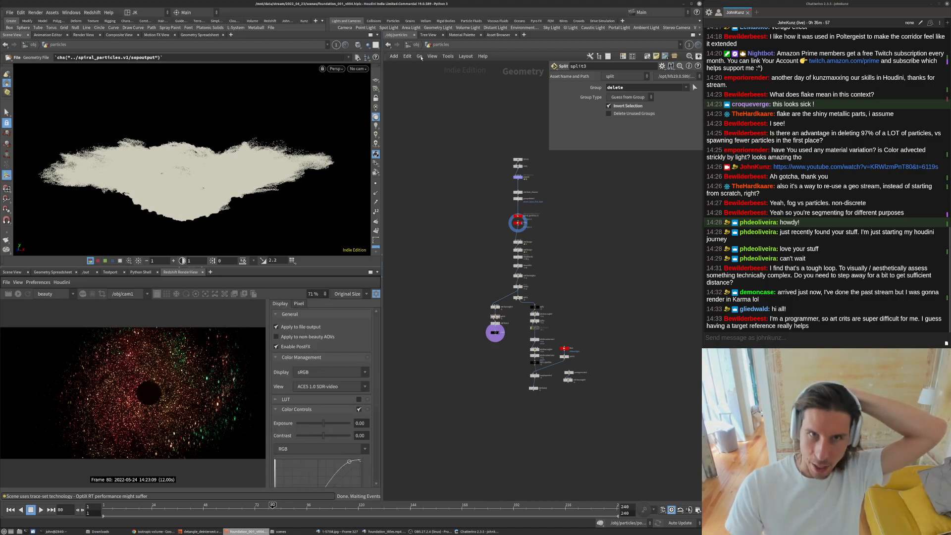
key(u)
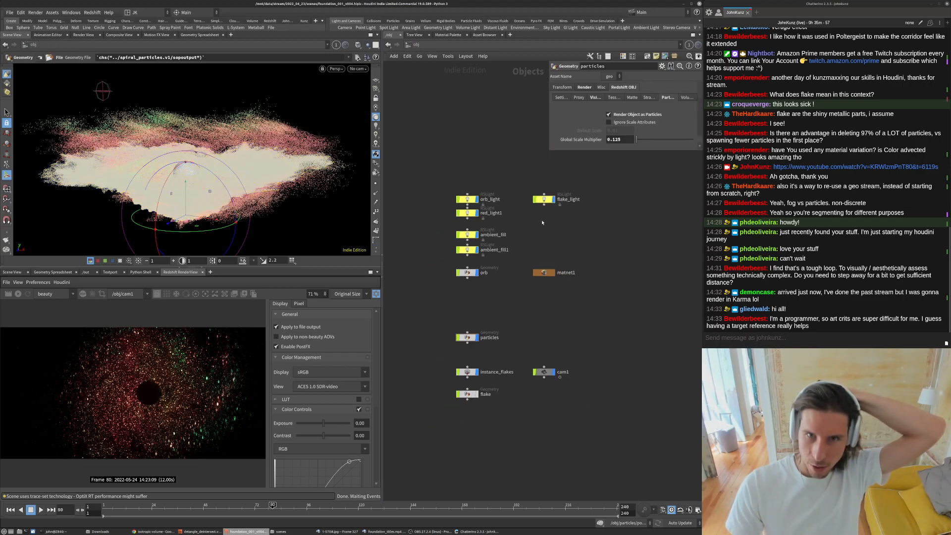
double_click(466, 337)
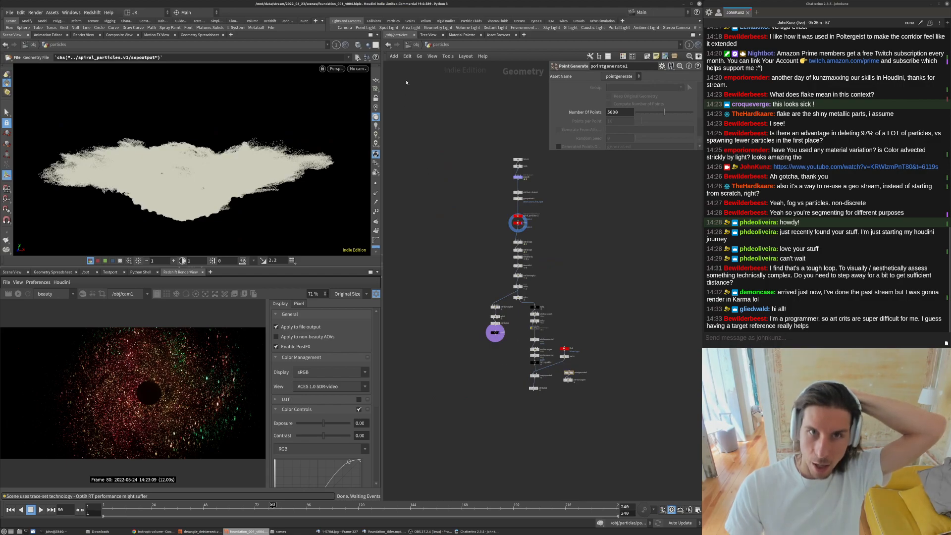
key(u)
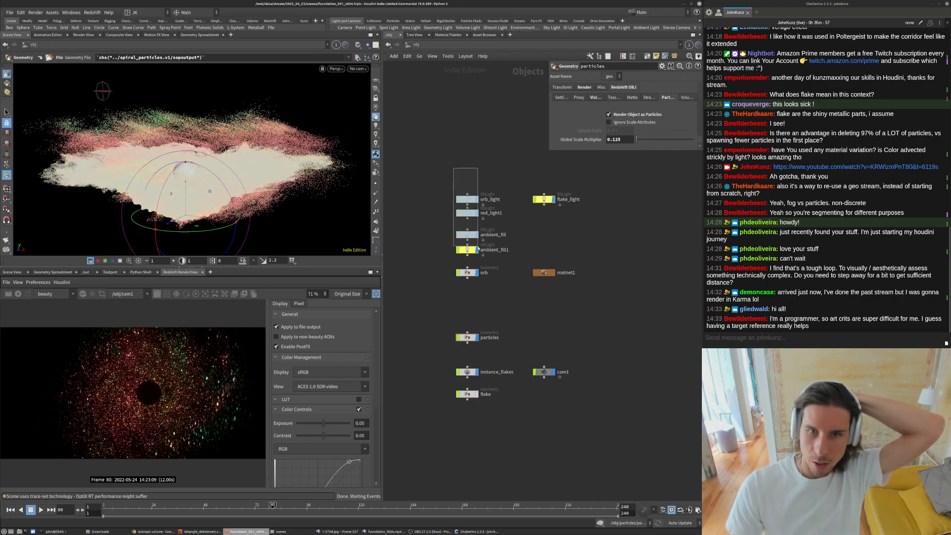
- Toggle the orb_light on/off state and enable the ambient_fill1 light
click(481, 200)
click(609, 108)
click(469, 214)
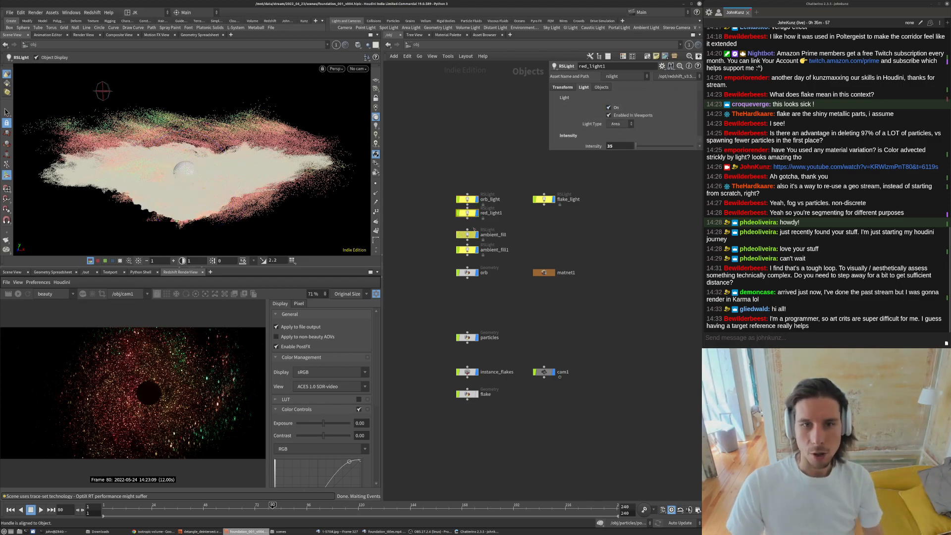
click(491, 250)
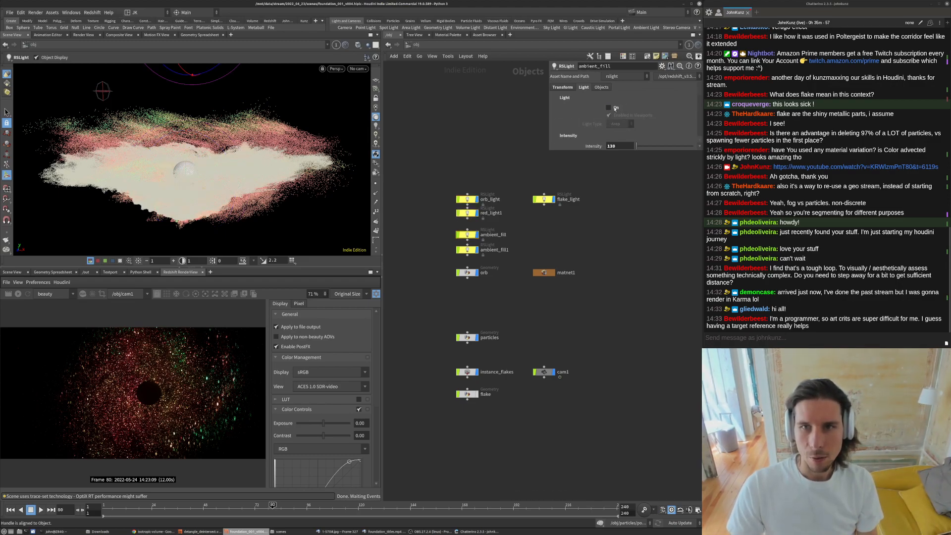
click(609, 108)
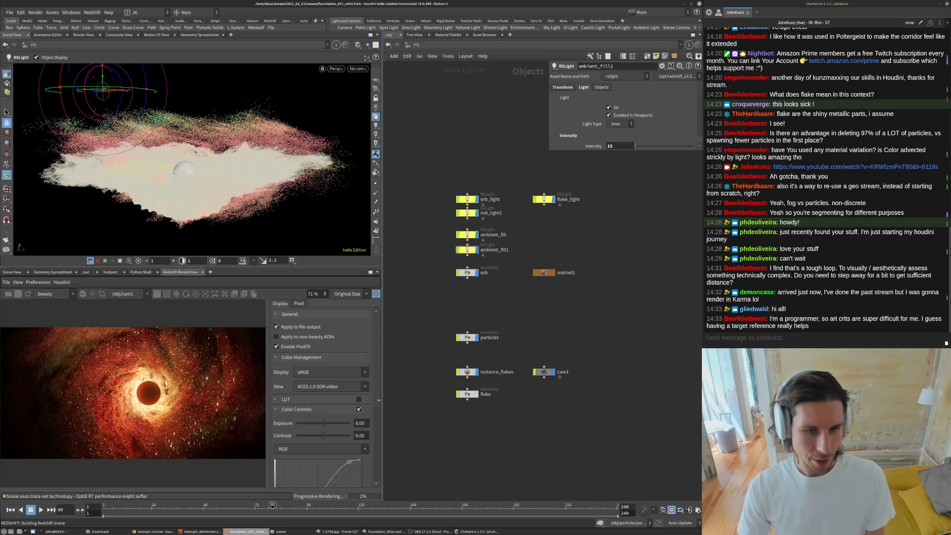
- Maximize the Redshift render view, zoom in, and disable the Color Controls post effect after comparing it on and off
scroll(354, 400, down, 2)
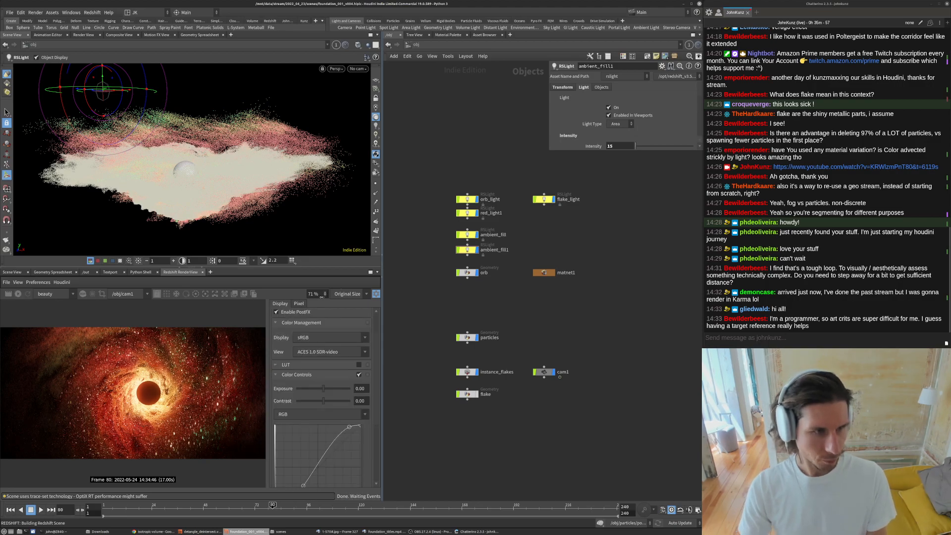
click(370, 273)
scroll(389, 294, up, 3)
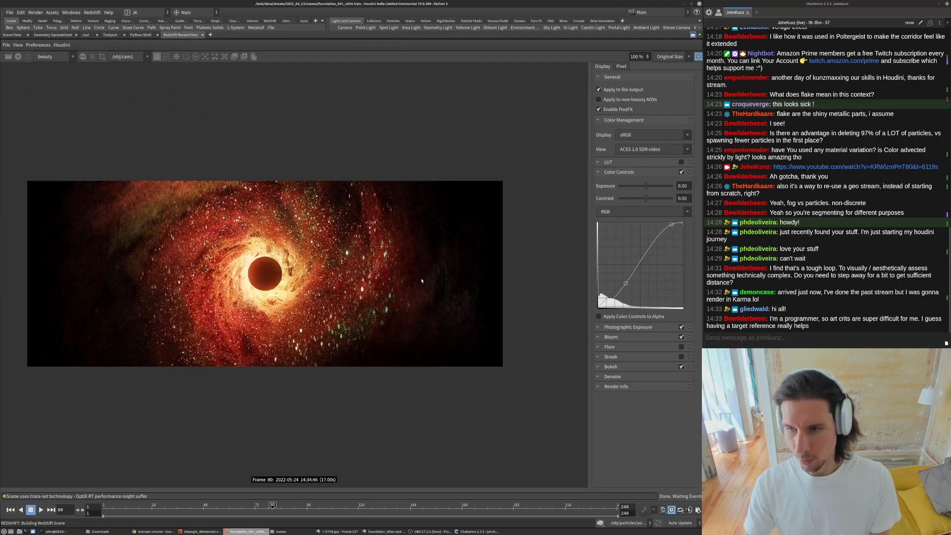
scroll(169, 268, up, 2)
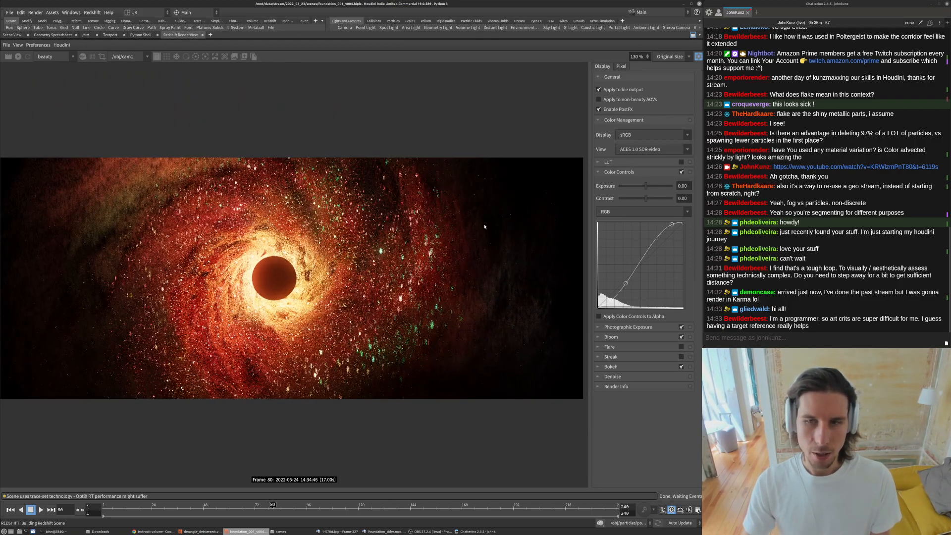
click(599, 172)
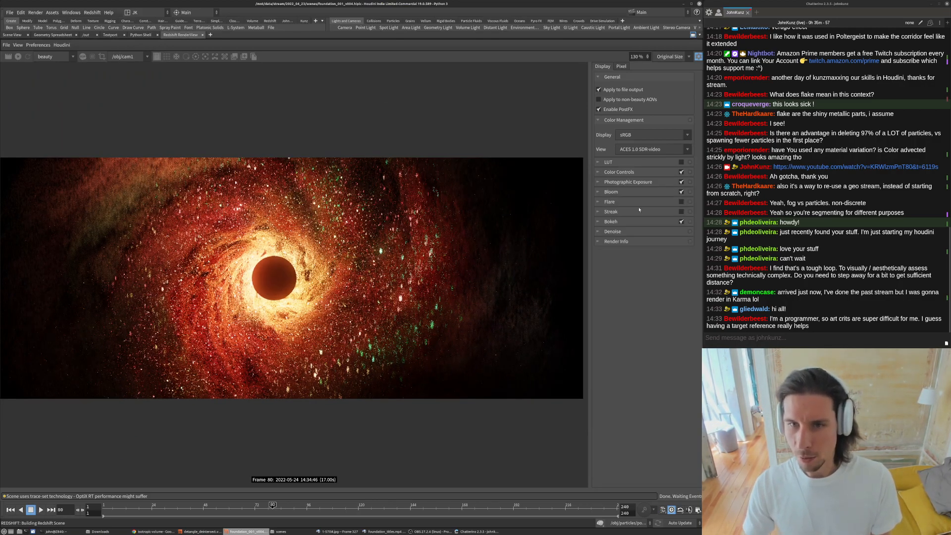
click(682, 173)
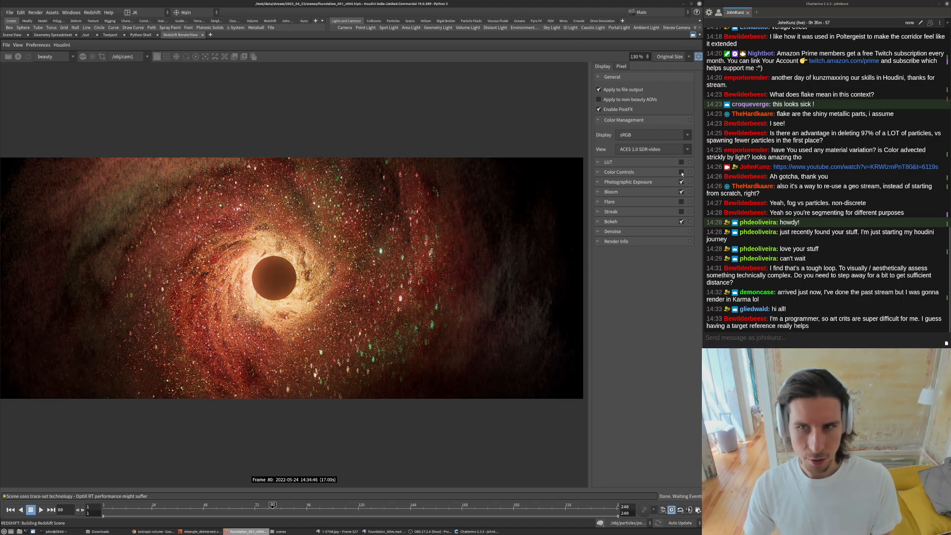
click(598, 172)
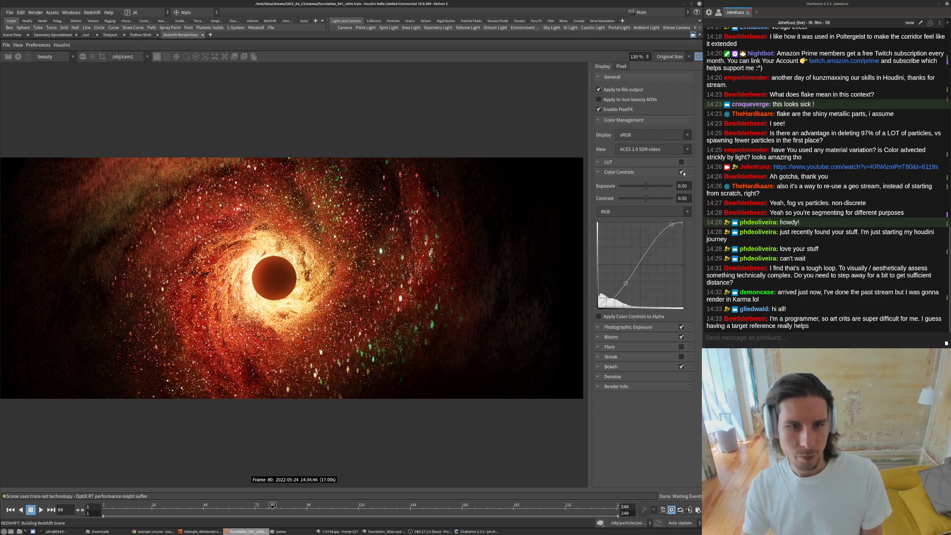
click(683, 173)
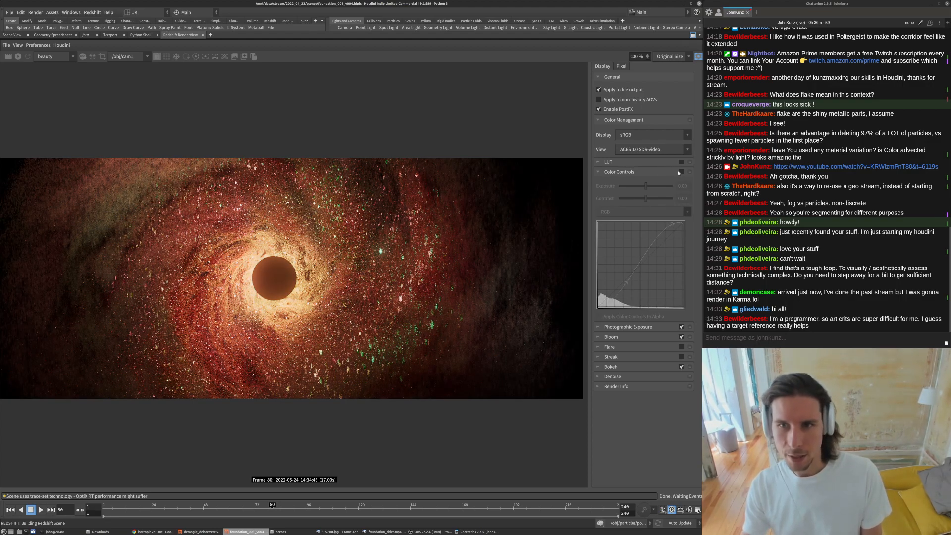
click(682, 172)
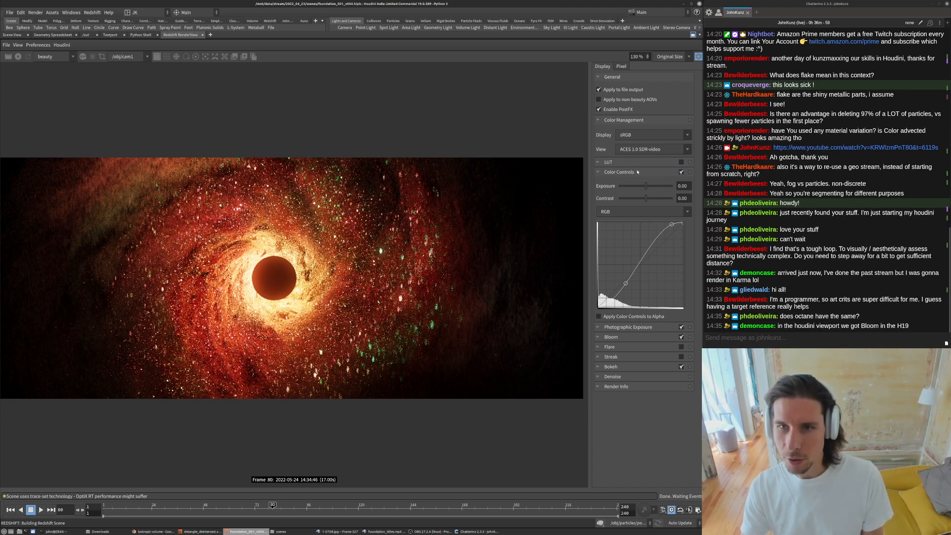
click(598, 172)
click(682, 172)
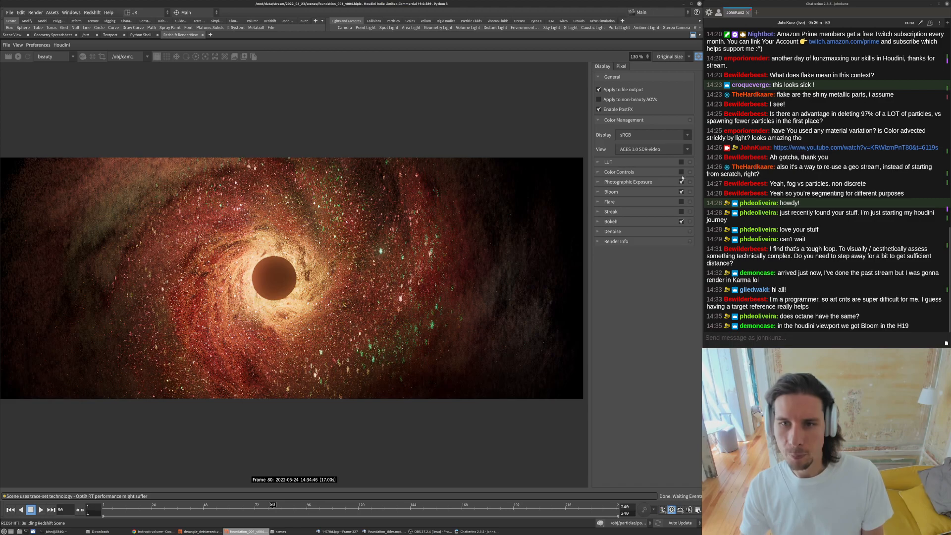
- Disable Photographic Exposure in the render view post effects after comparing it on and off
click(682, 182)
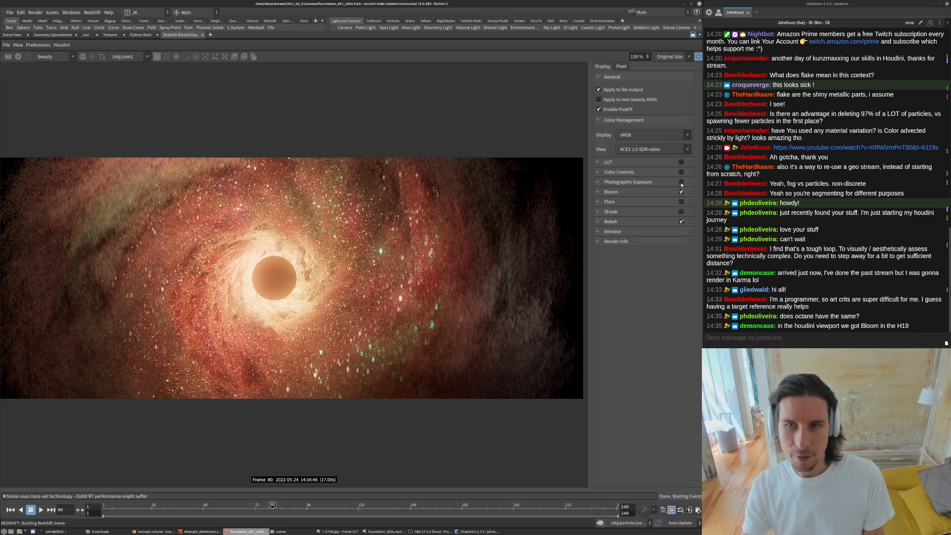
click(682, 182)
click(604, 183)
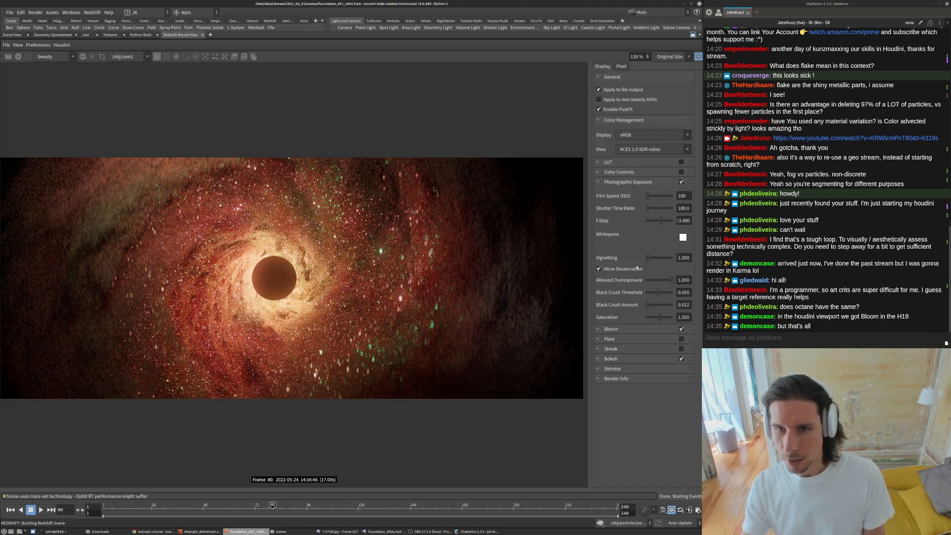
click(682, 182)
click(682, 182)
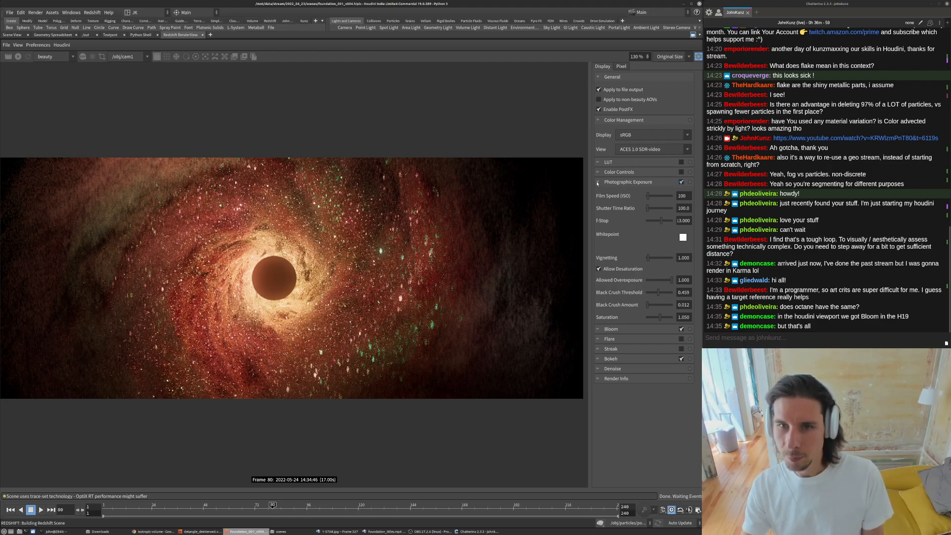
click(681, 182)
click(598, 183)
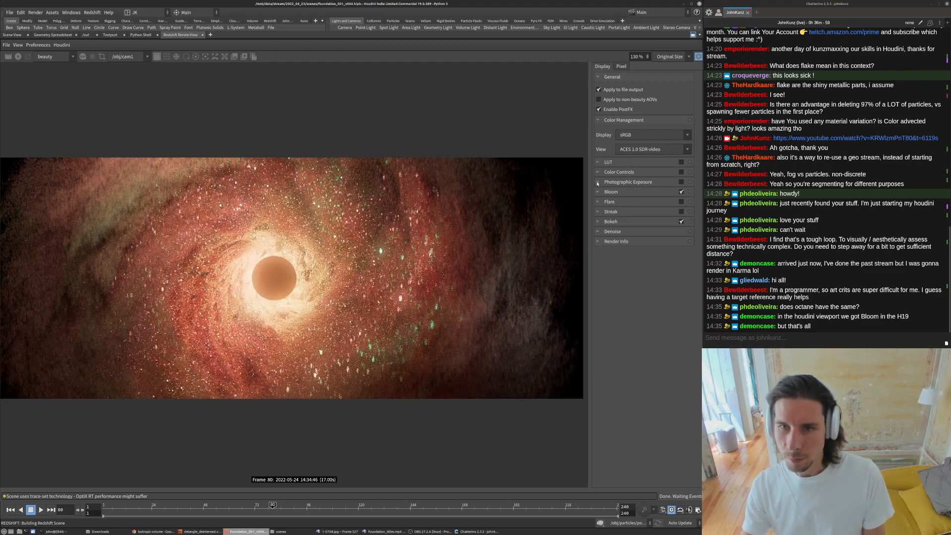
- Disable the Bloom post effect and enable Flare in the render view
click(682, 192)
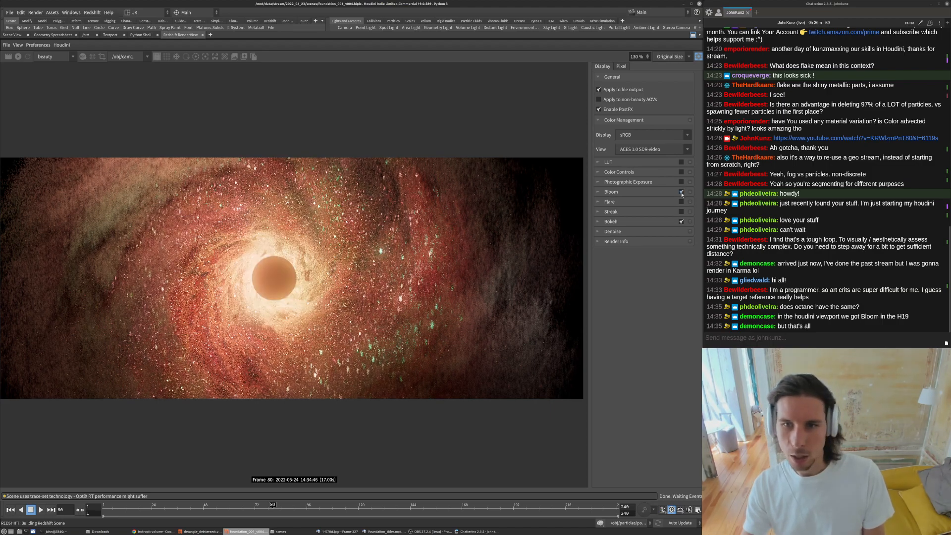
click(681, 192)
click(682, 202)
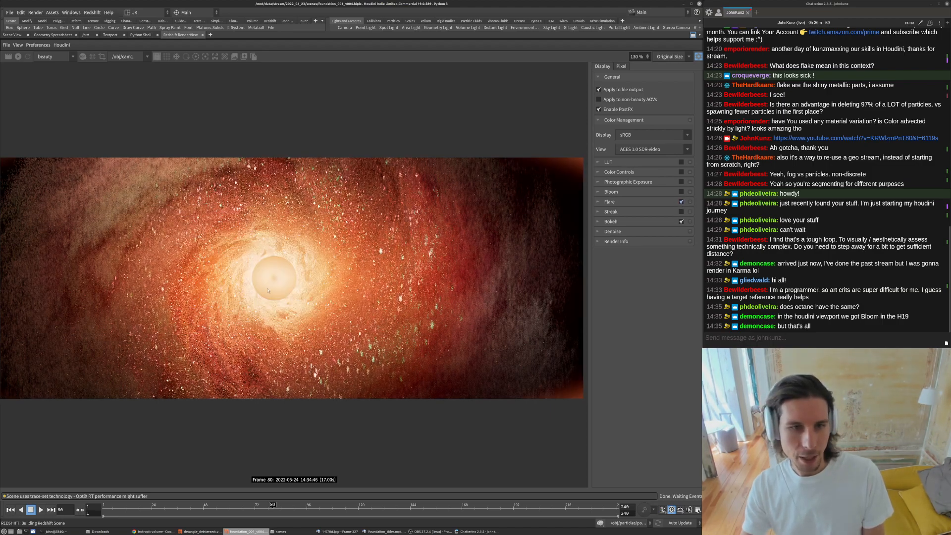
- Toggle the Flare, Bloom, Photographic Exposure and Color Controls post effects on and off to compare, leaving Flare disabled
scroll(268, 291, down, 3)
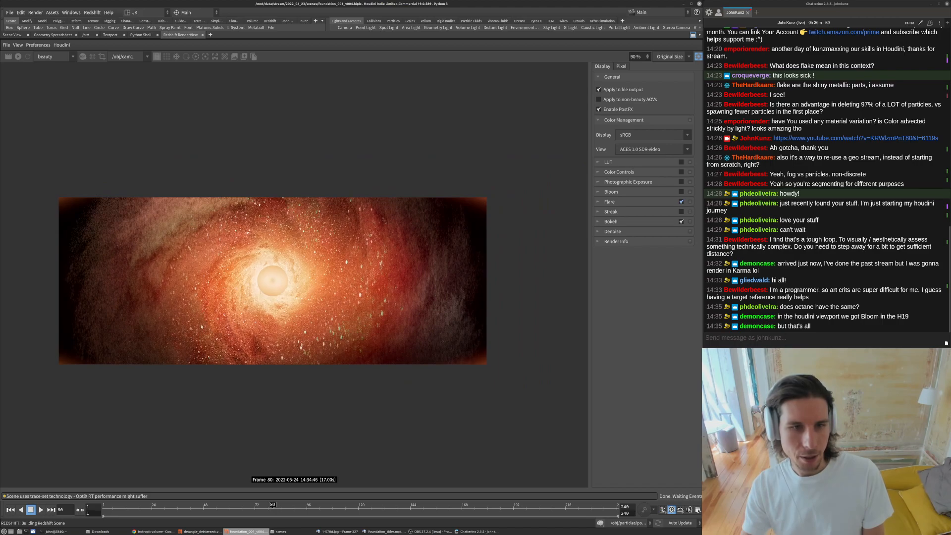
click(682, 202)
click(681, 192)
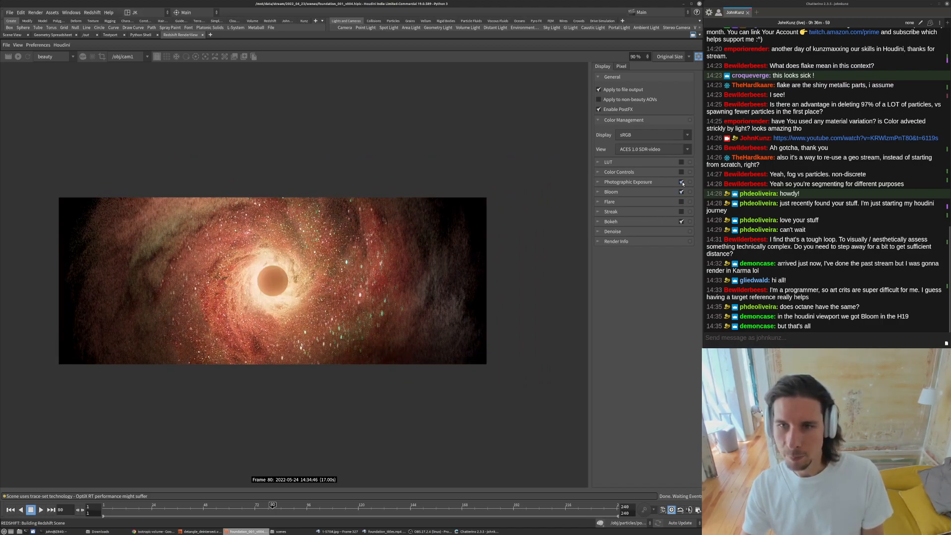
click(682, 182)
click(682, 173)
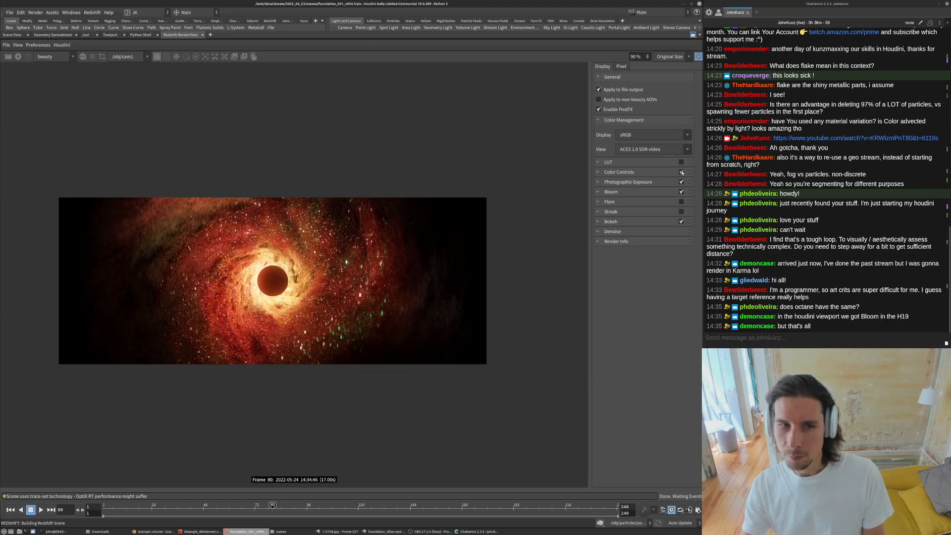
click(681, 172)
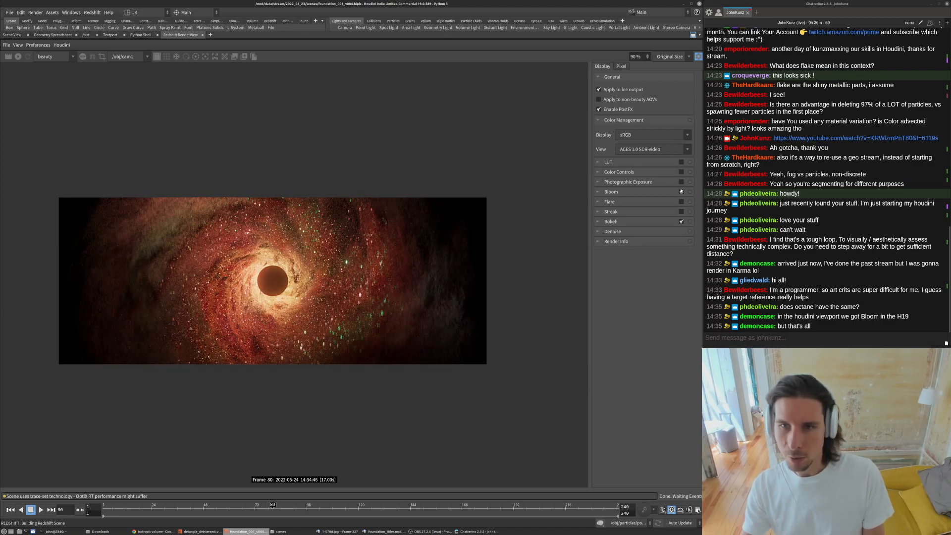
click(682, 191)
click(682, 182)
click(682, 172)
click(682, 172)
click(682, 182)
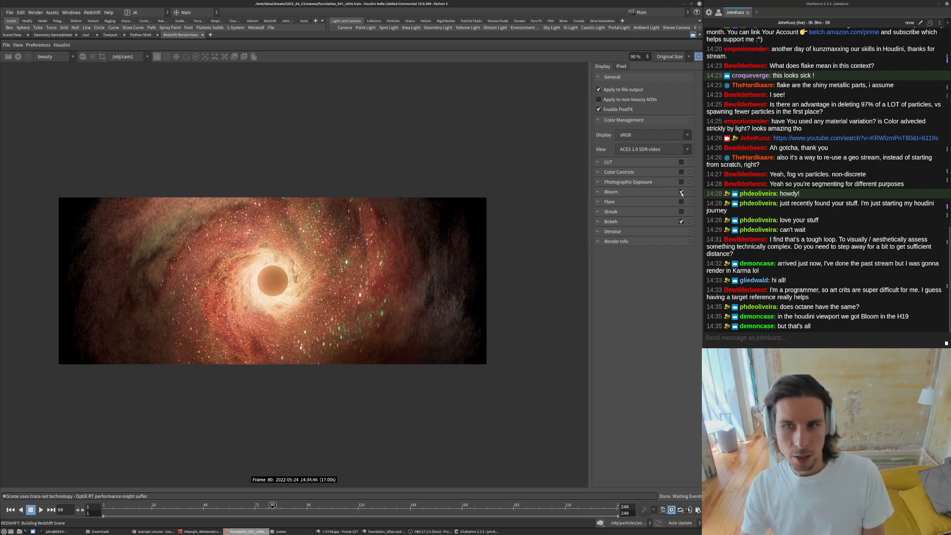
click(681, 192)
- Re-enable the Color Controls, Photographic Exposure and Bloom post effects after comparing Flare on and off
scroll(273, 281, up, 4)
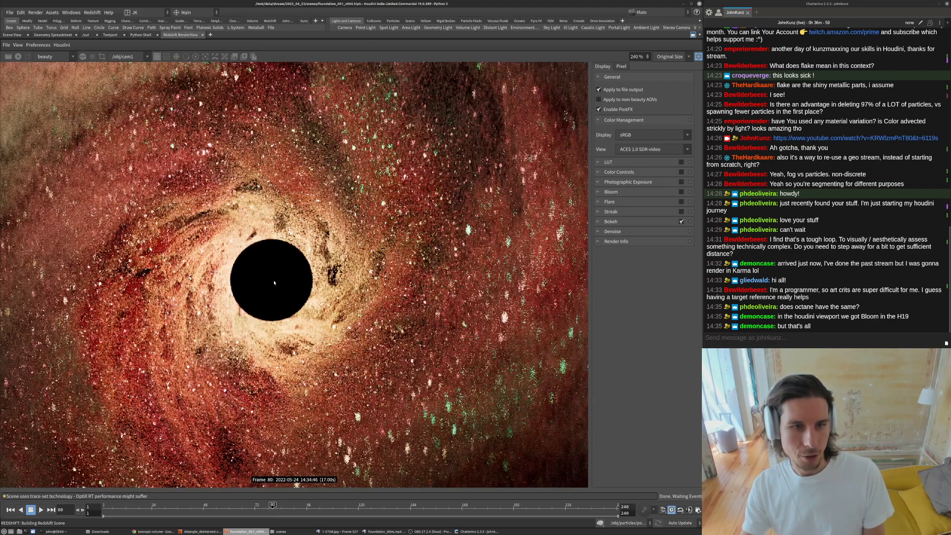
scroll(238, 283, down, 4)
middle_drag(238, 282, 276, 270)
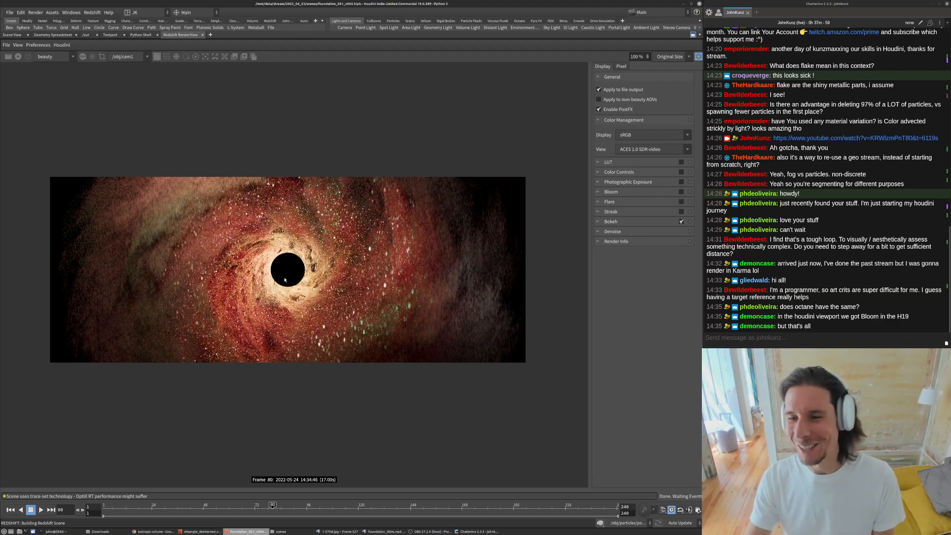
scroll(288, 270, up, 2)
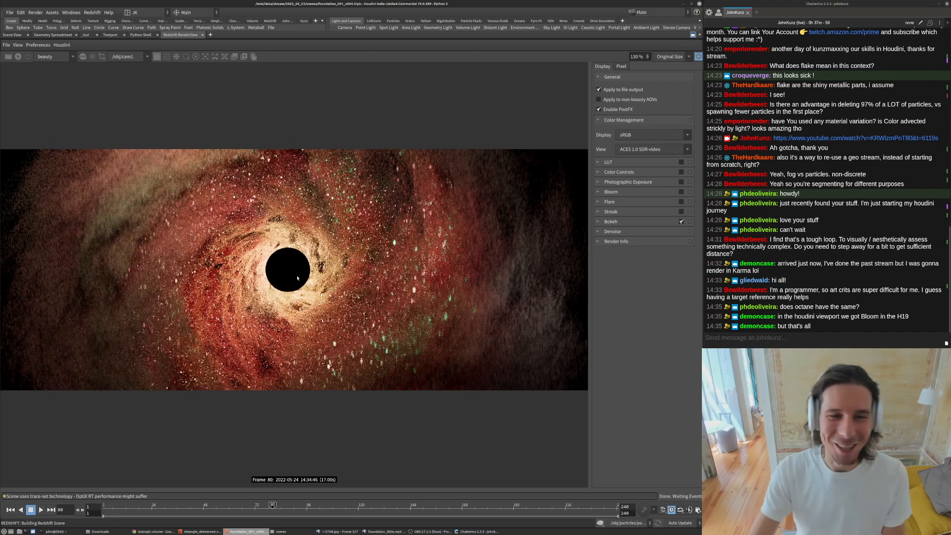
click(681, 181)
click(682, 192)
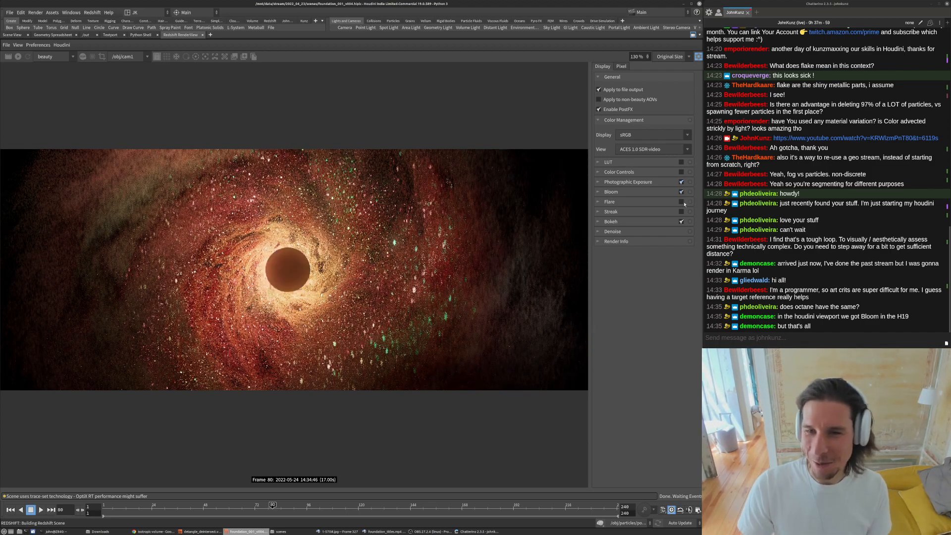
click(681, 202)
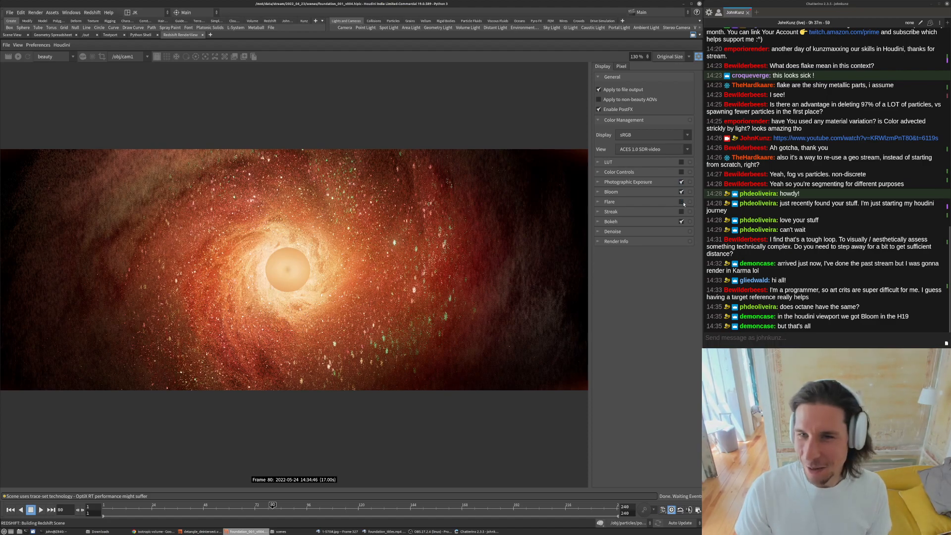
click(681, 202)
click(682, 172)
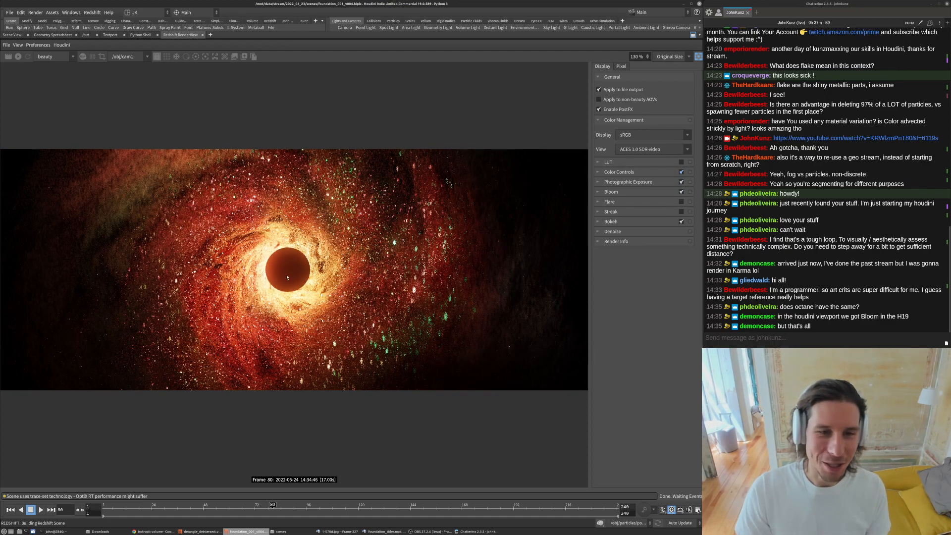
- Expand the Color Controls post effect settings to examine its exposure, contrast and curve
scroll(272, 296, down, 3)
scroll(289, 290, up, 2)
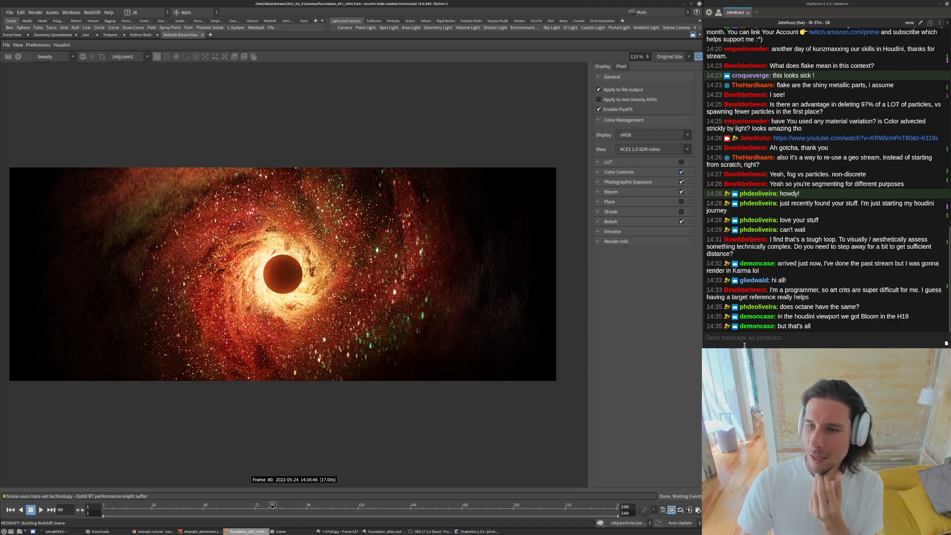
scroll(221, 271, down, 2)
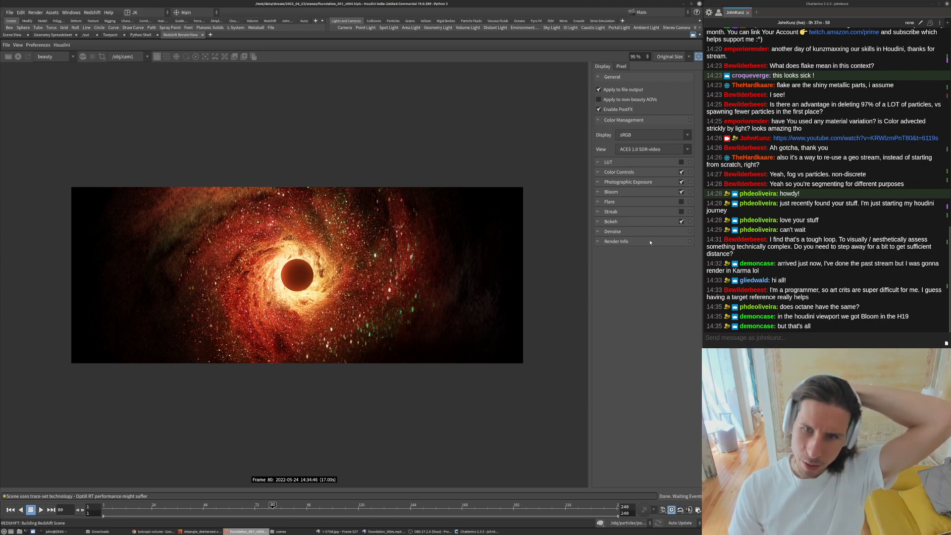
click(598, 183)
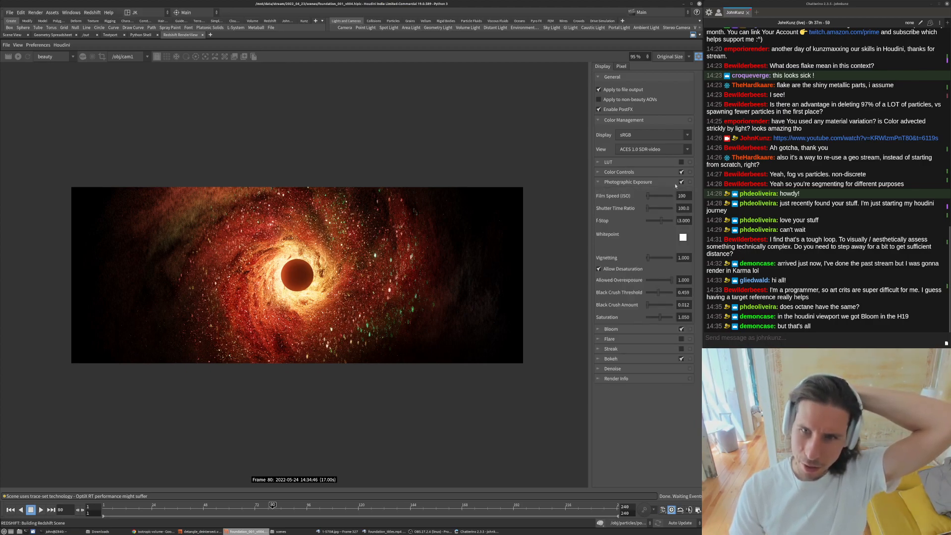
click(598, 182)
click(598, 172)
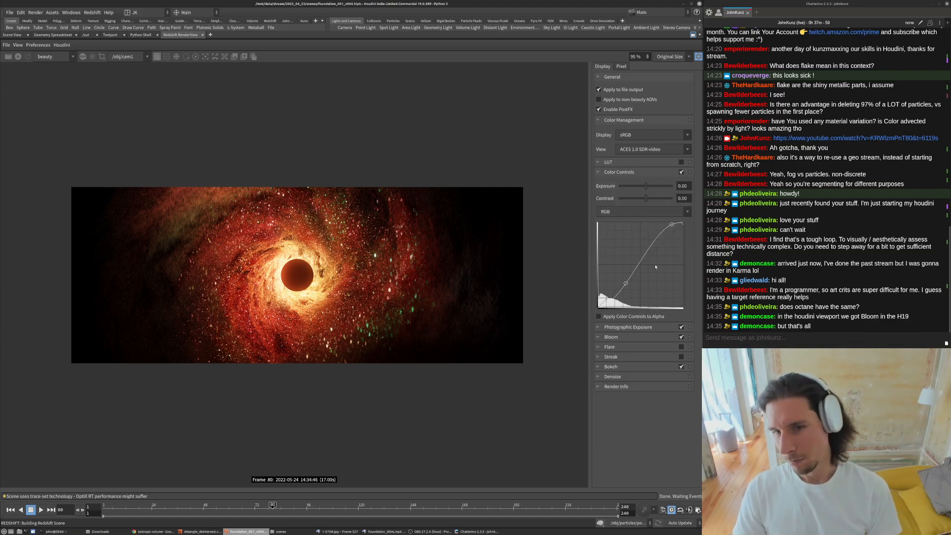
scroll(285, 290, up, 2)
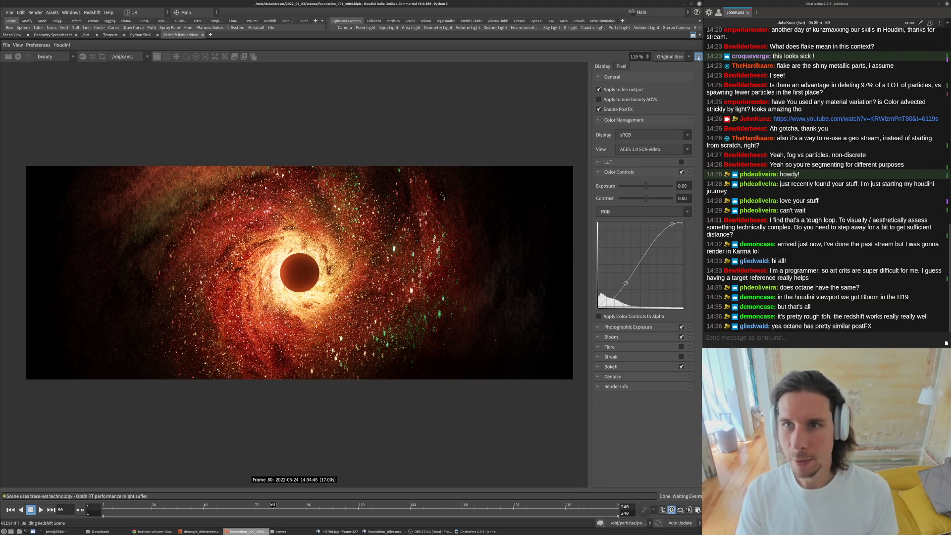
scroll(339, 267, up, 2)
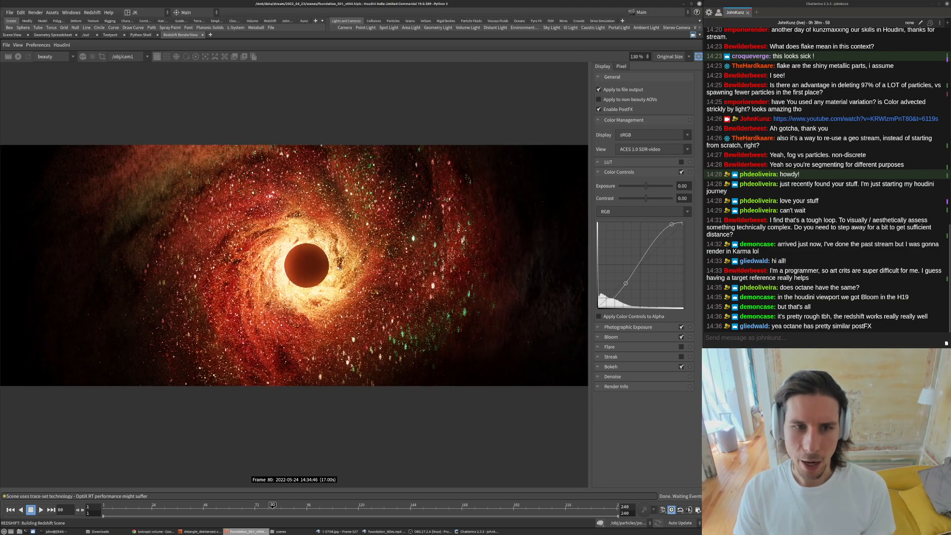
scroll(284, 265, down, 2)
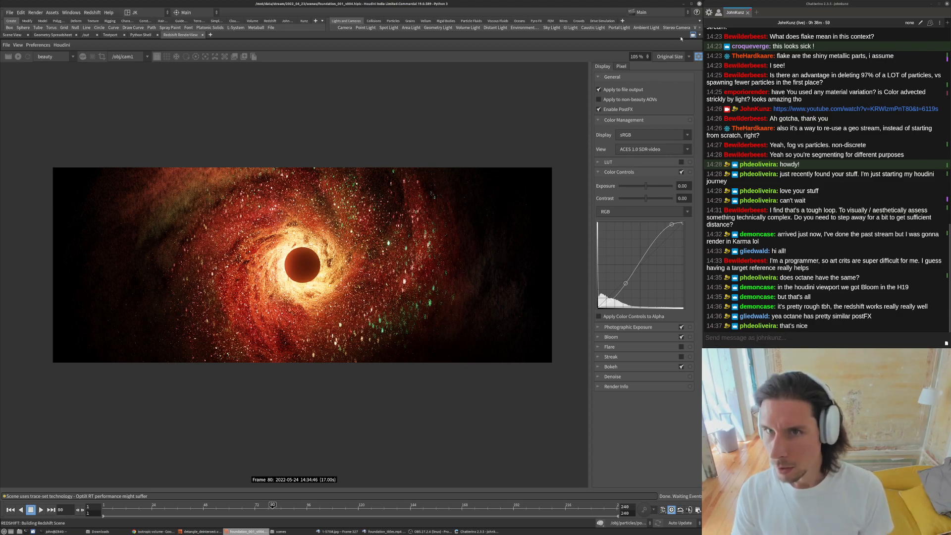
- Restore the panel layout and inspect the orb object's render matte settings against the render
click(694, 36)
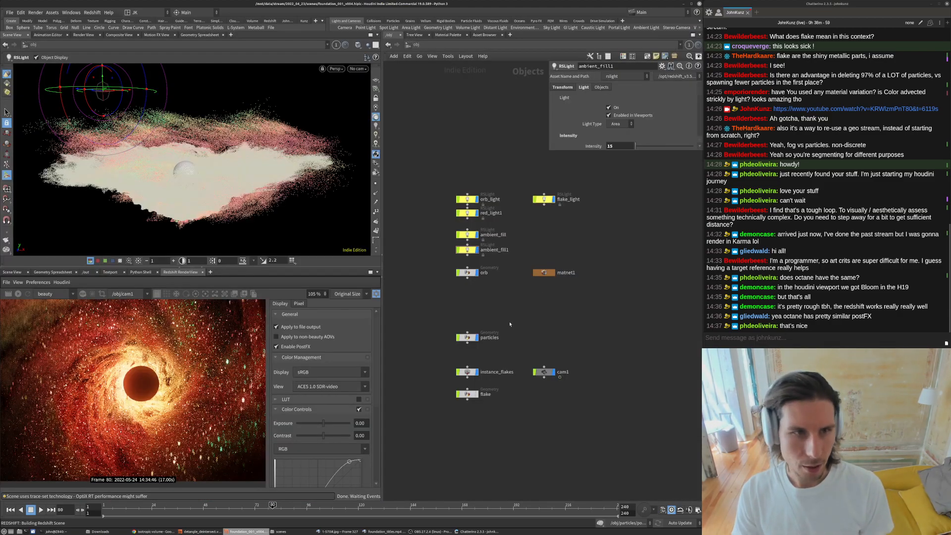
middle_drag(510, 323, 544, 311)
click(502, 262)
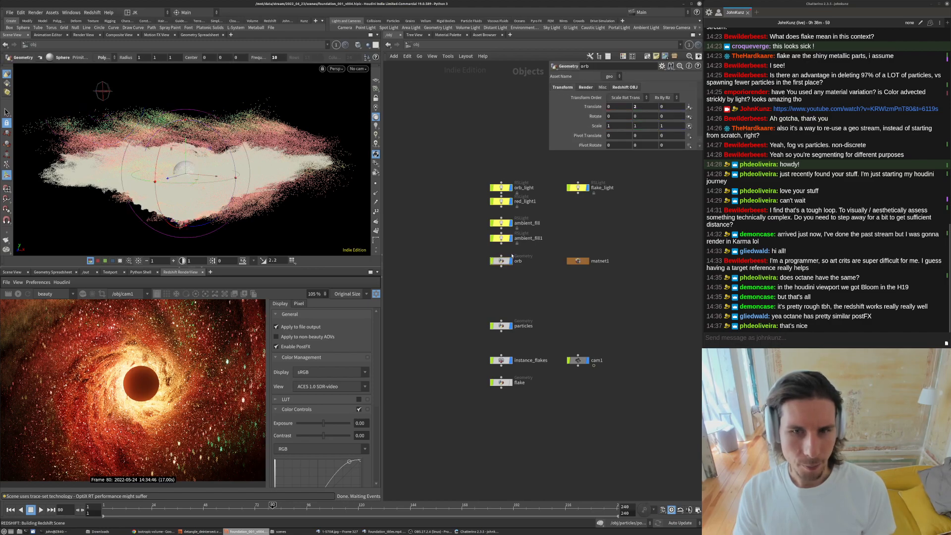
double_click(501, 262)
click(411, 46)
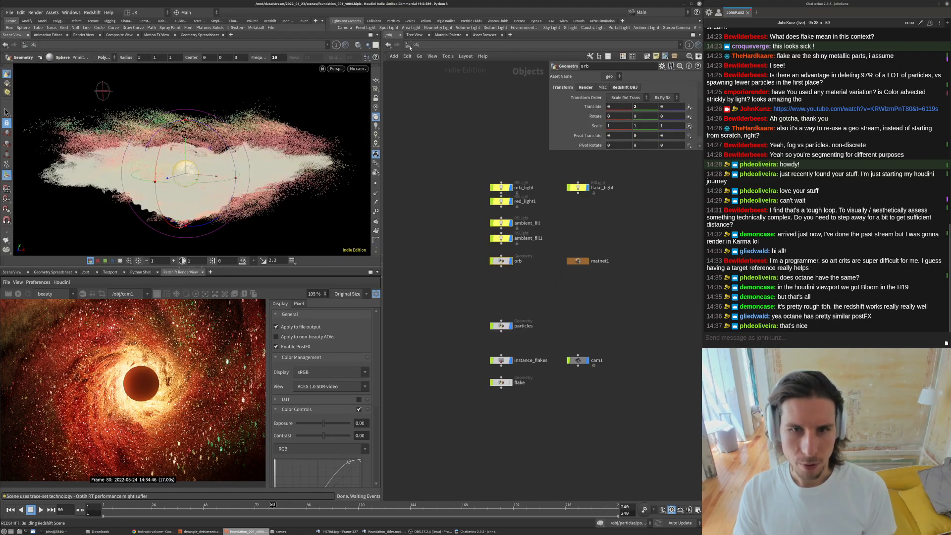
drag(549, 151, 563, 267)
scroll(521, 259, up, 3)
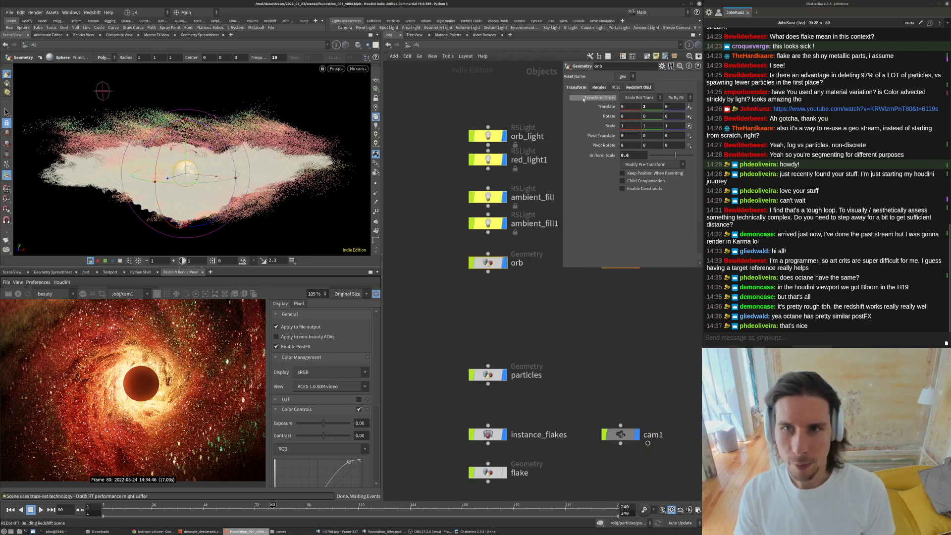
click(646, 87)
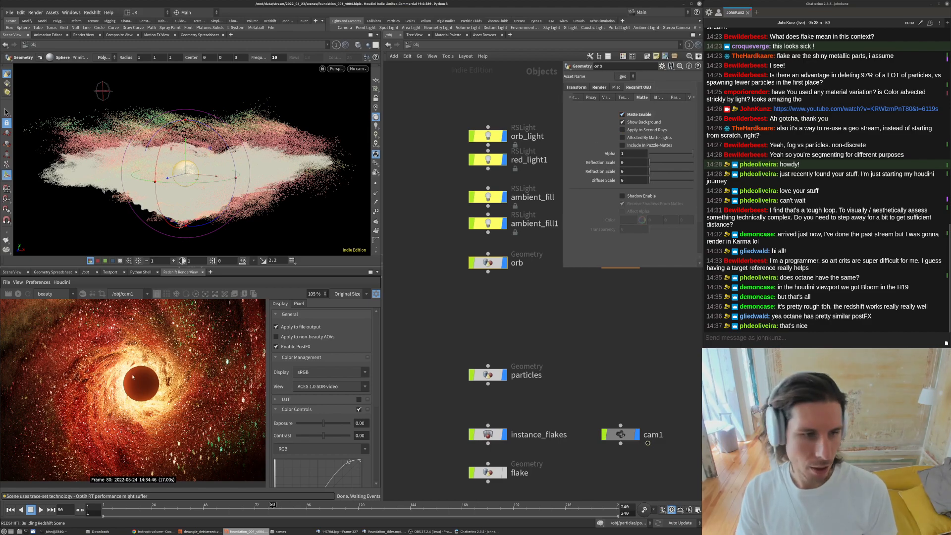
scroll(138, 383, up, 5)
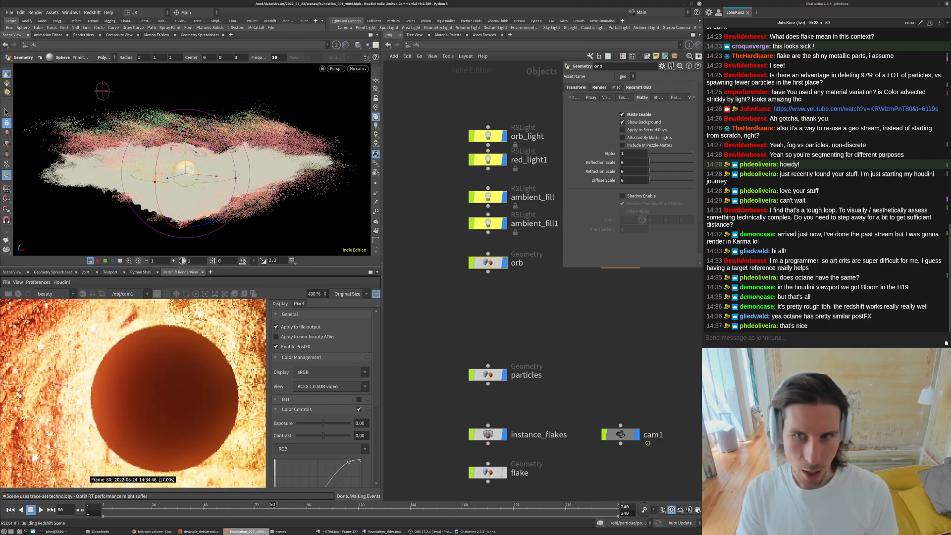
scroll(156, 389, down, 2)
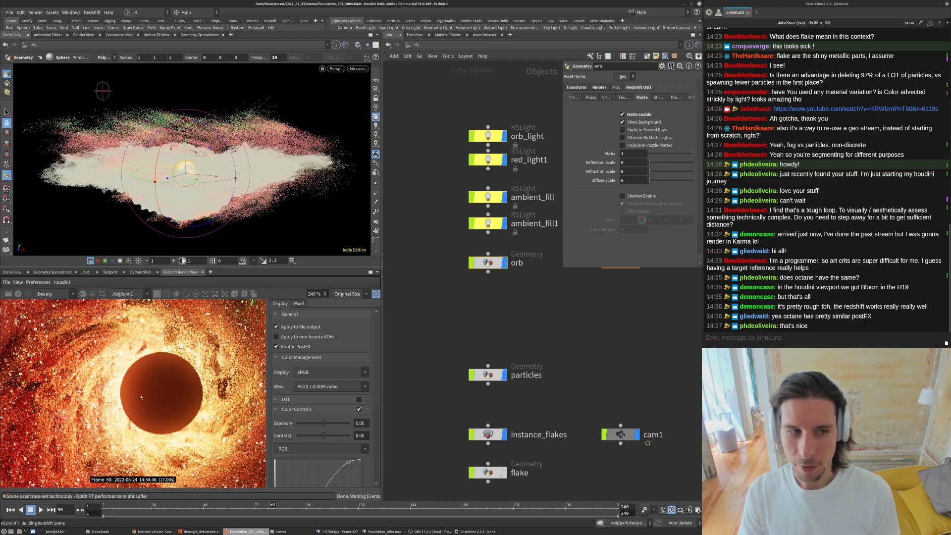
scroll(166, 384, down, 2)
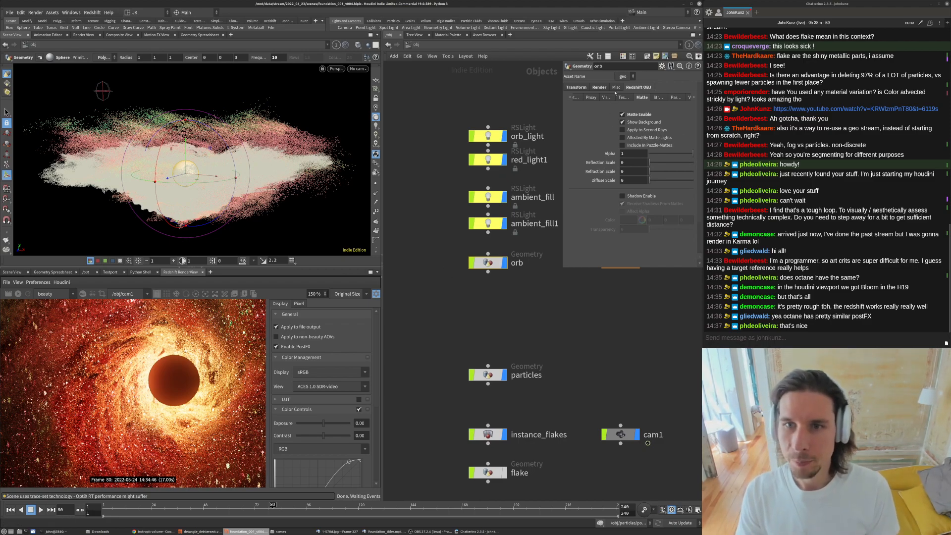
- Open the particles geometry network and examine its node chain and point cloud in the viewport
middle_drag(491, 343, 484, 295)
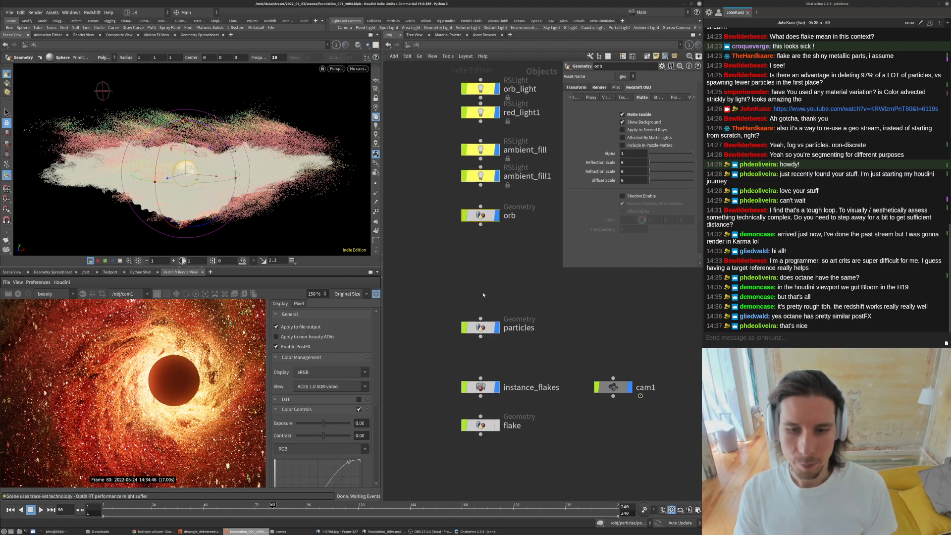
double_click(480, 329)
middle_drag(585, 299, 550, 318)
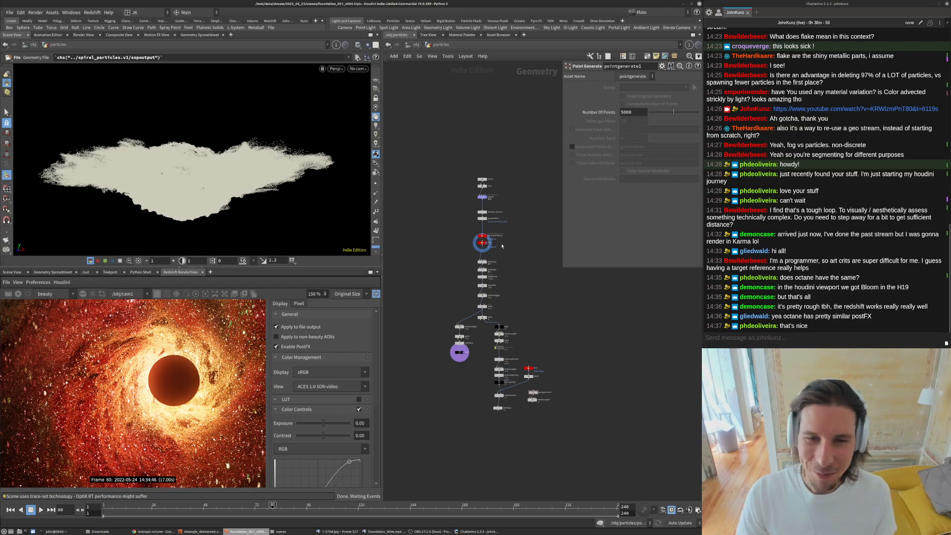
scroll(504, 244, up, 3)
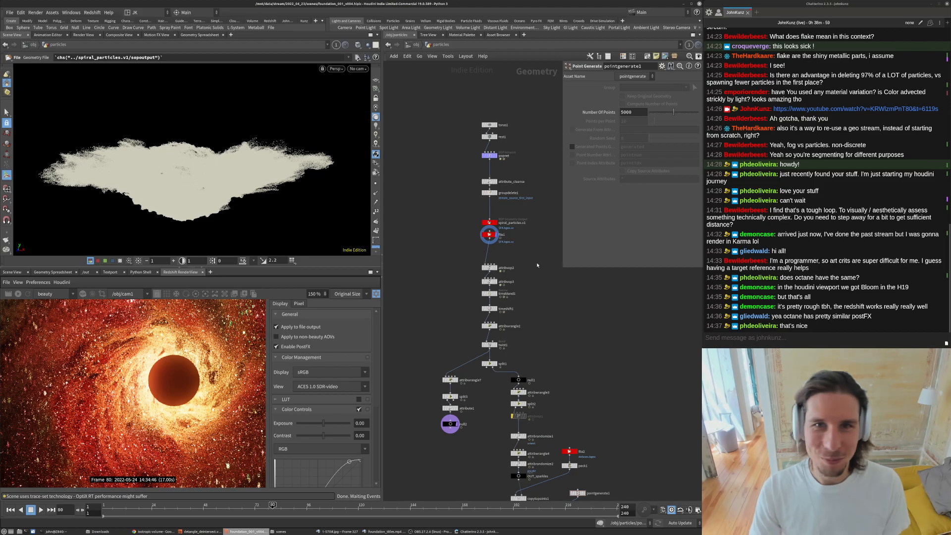
scroll(529, 254, up, 4)
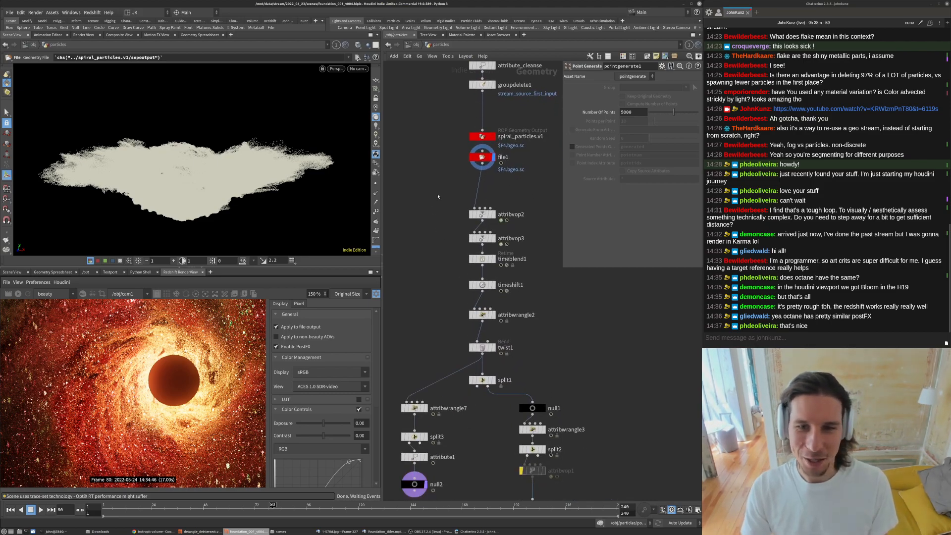
drag(563, 267, 583, 206)
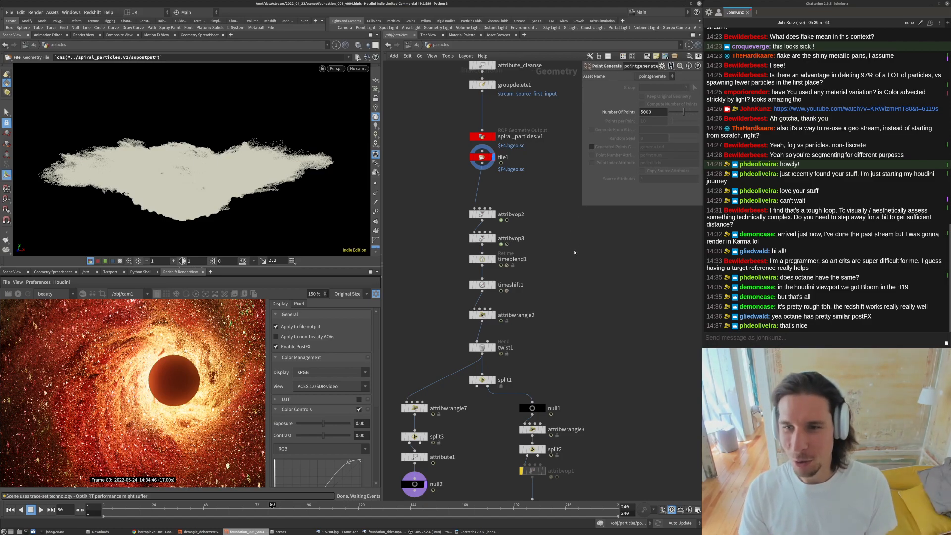
middle_drag(574, 251, 577, 192)
alt+drag(198, 121, 200, 175)
key(Return)
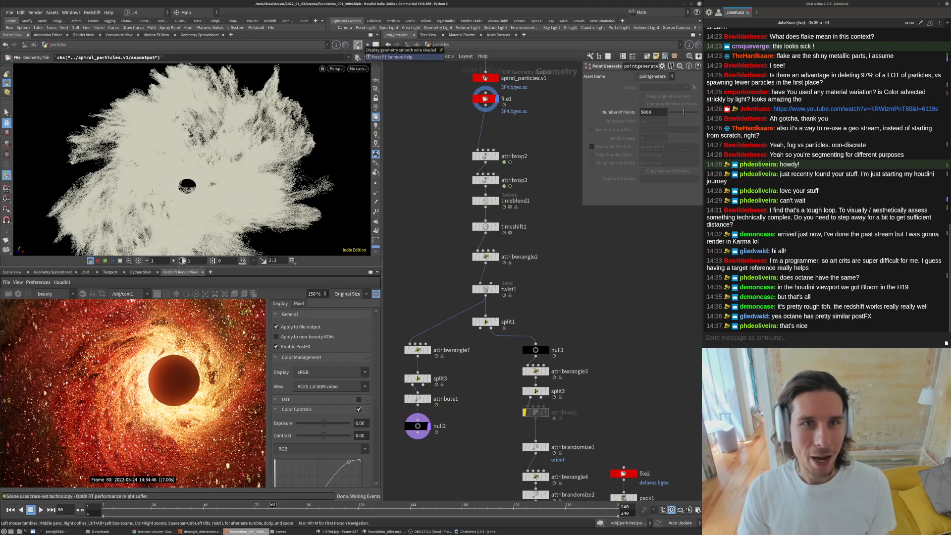
click(358, 47)
click(373, 132)
- Inspect the split and attribwrangle nodes that delete particles in the particles network
alt+drag(308, 135, 311, 155)
alt+middle_drag(312, 154, 344, 130)
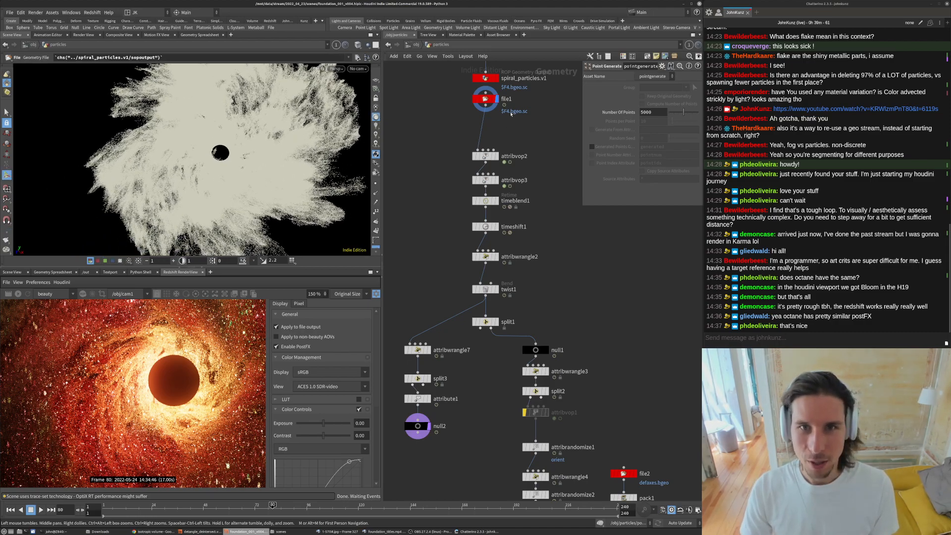
scroll(511, 129, down, 4)
scroll(535, 268, up, 2)
drag(478, 197, 512, 196)
middle_drag(535, 157, 532, 180)
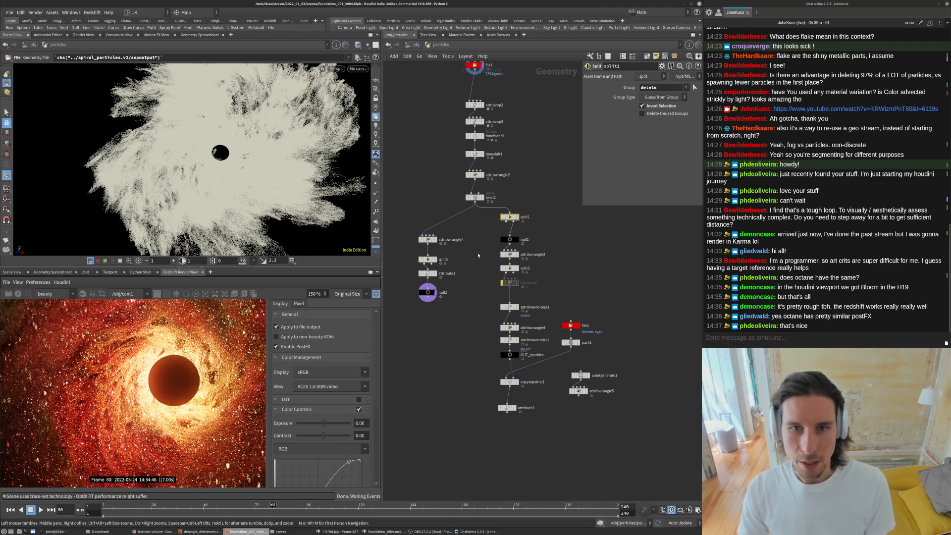
click(474, 175)
middle_drag(480, 99, 479, 128)
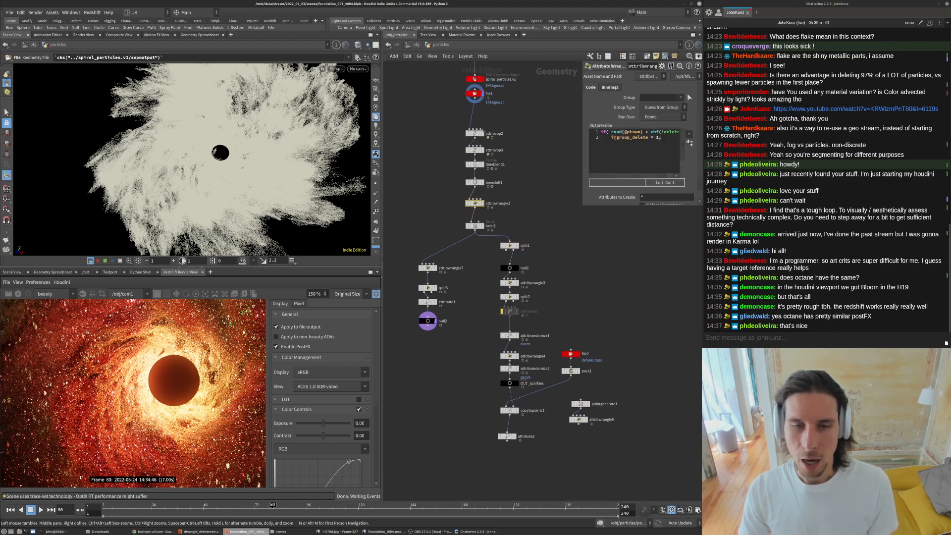
- Inspect the parameters of the timeblend1 and timeshift1 nodes in the particles network
scroll(479, 128, up, 2)
drag(472, 181, 473, 188)
click(472, 186)
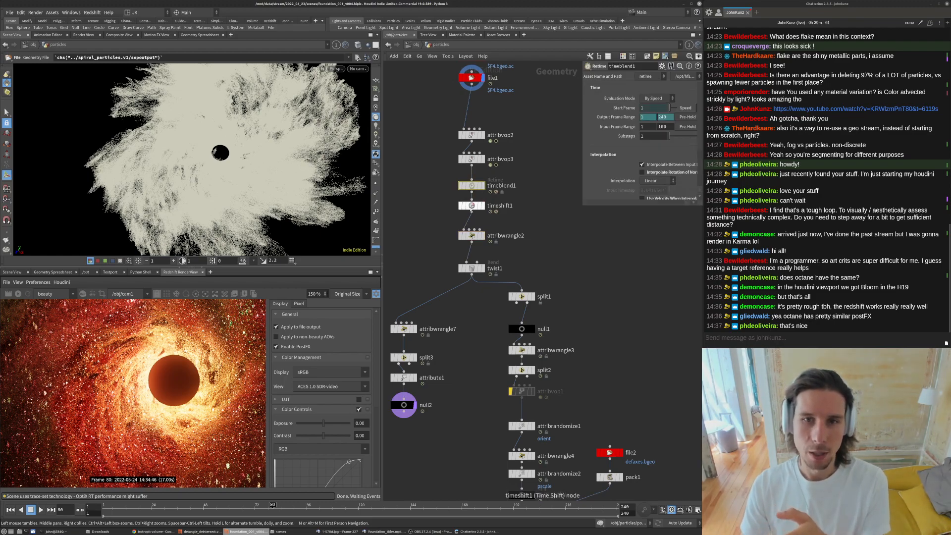
key(Down)
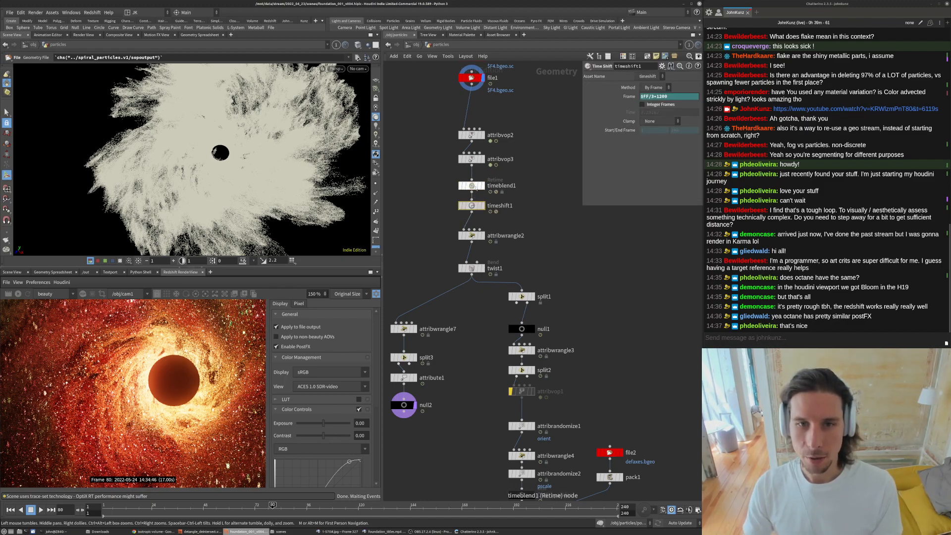
- Dive into the attribvop2 node's VOP network, examine its nodes, and return to the particles network
scroll(471, 141, up, 2)
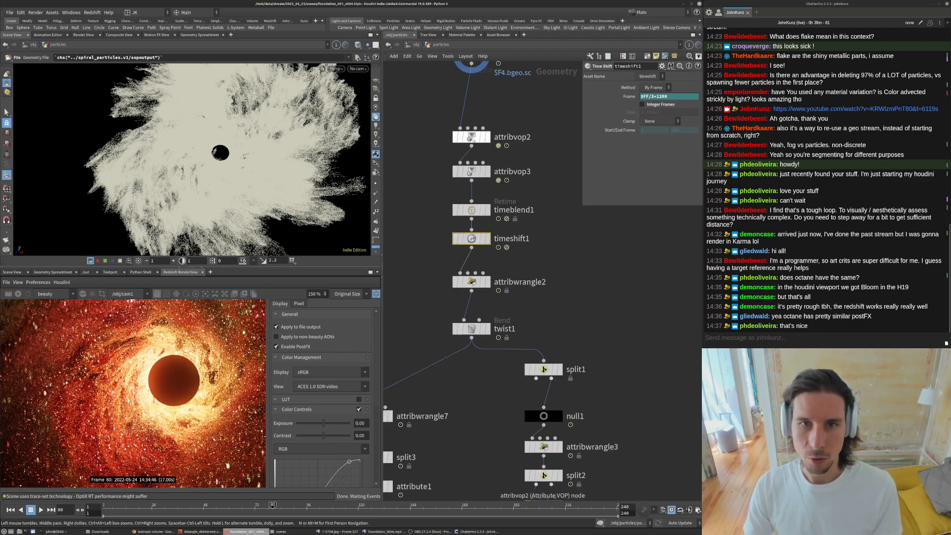
double_click(473, 138)
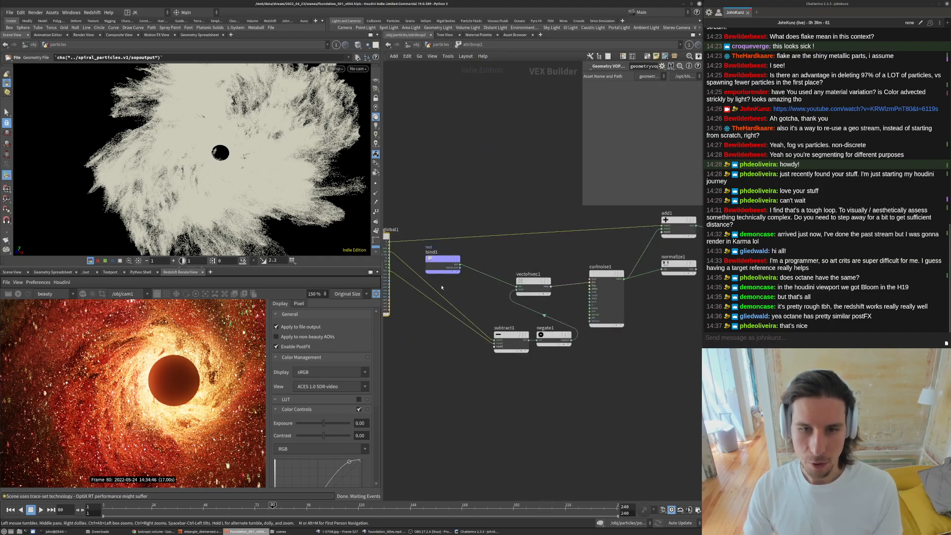
middle_drag(440, 287, 515, 274)
scroll(455, 237, up, 3)
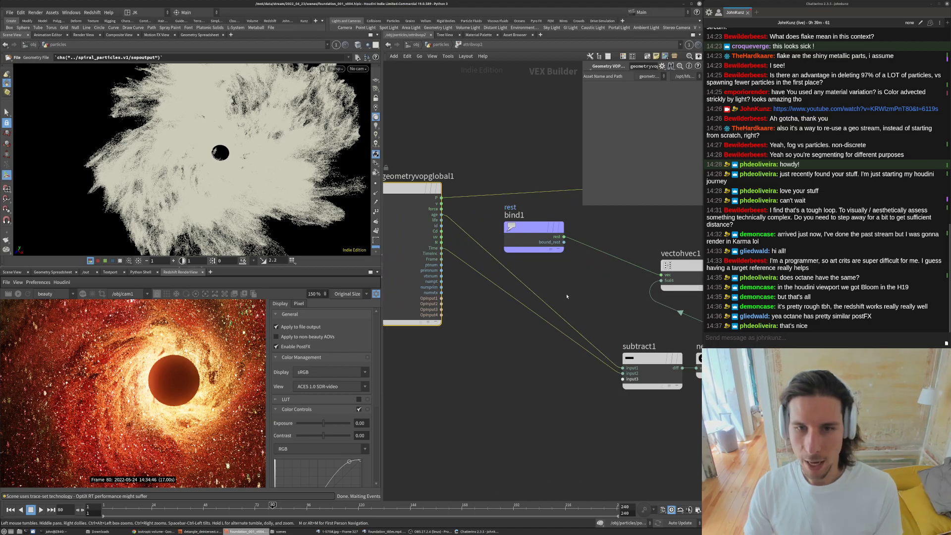
scroll(567, 296, down, 2)
middle_drag(566, 297, 471, 293)
scroll(632, 282, down, 2)
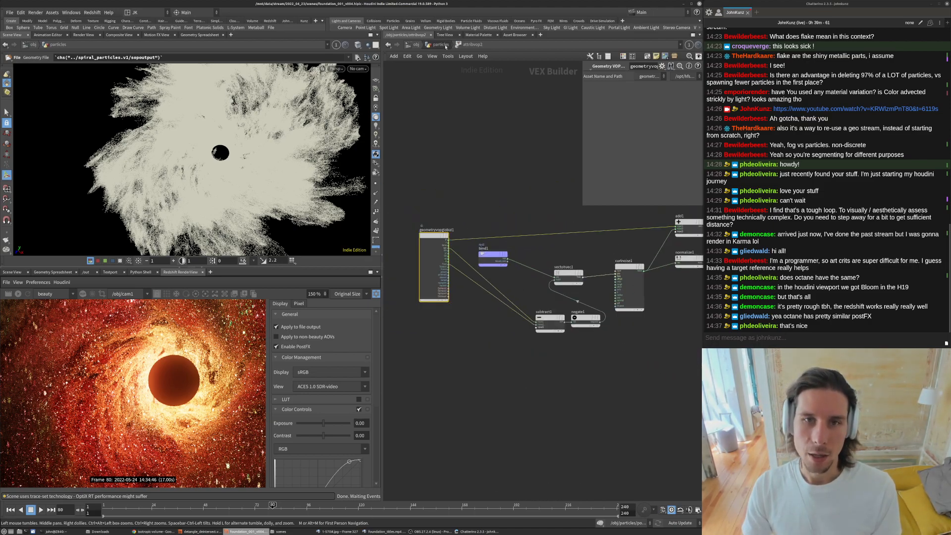
key(u)
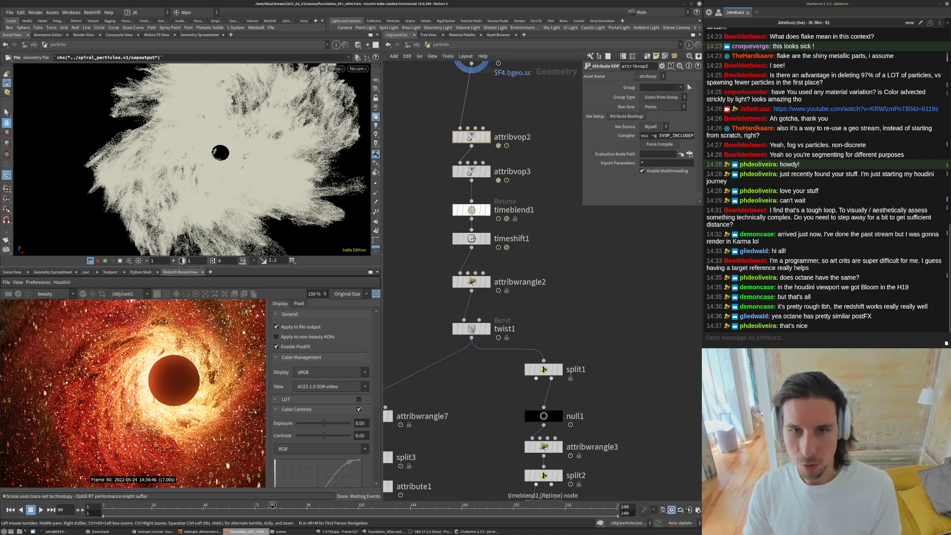
- Check the timeshift1 frame expression and look through the attribvop2 VOP network again before returning
click(471, 239)
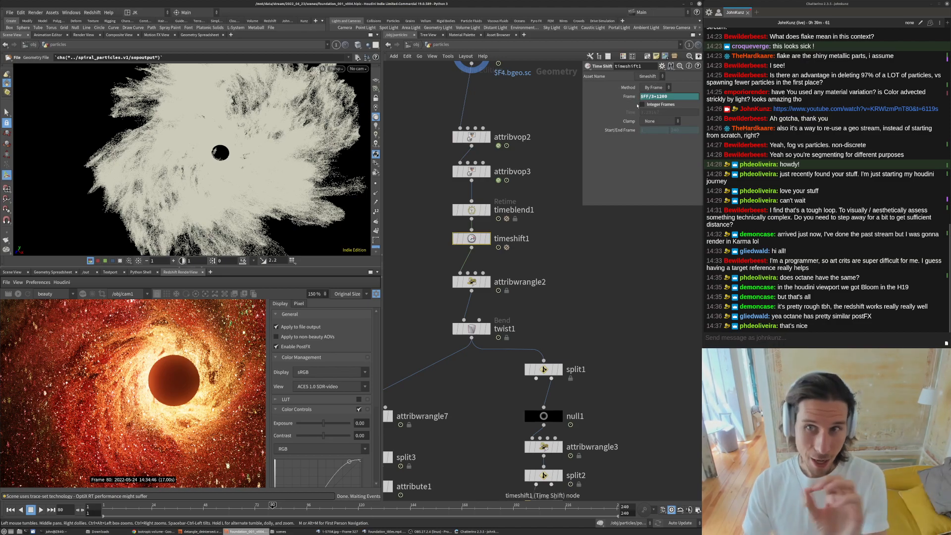
click(470, 138)
key(Return)
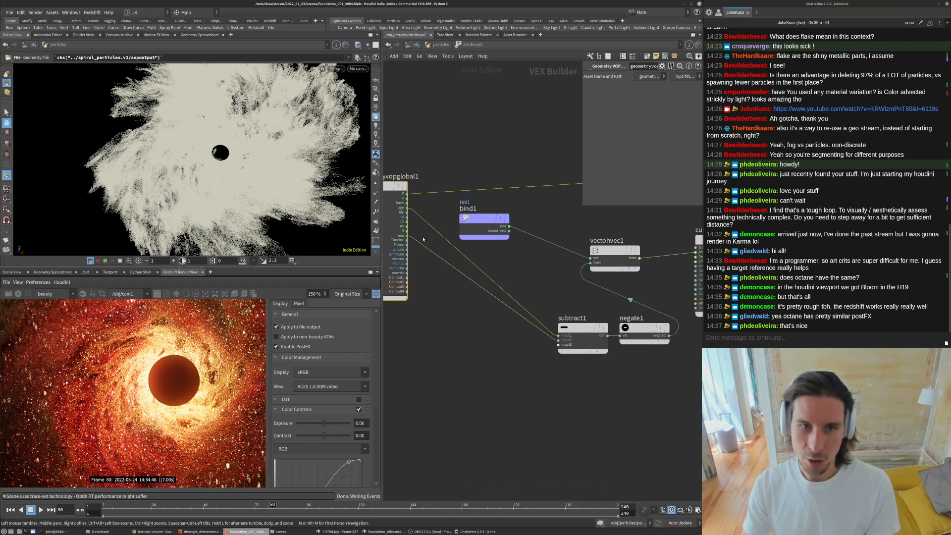
scroll(489, 336, down, 3)
middle_drag(470, 217, 465, 260)
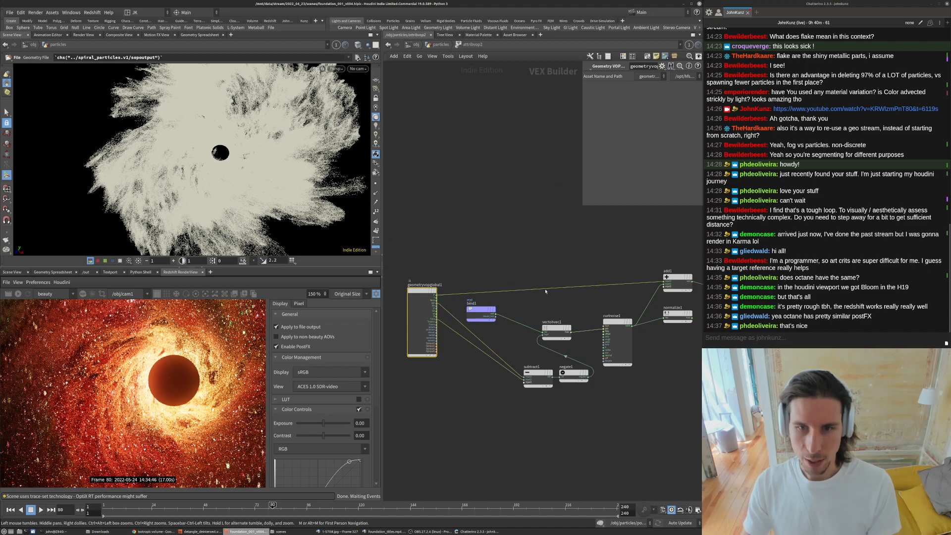
middle_drag(545, 292, 440, 289)
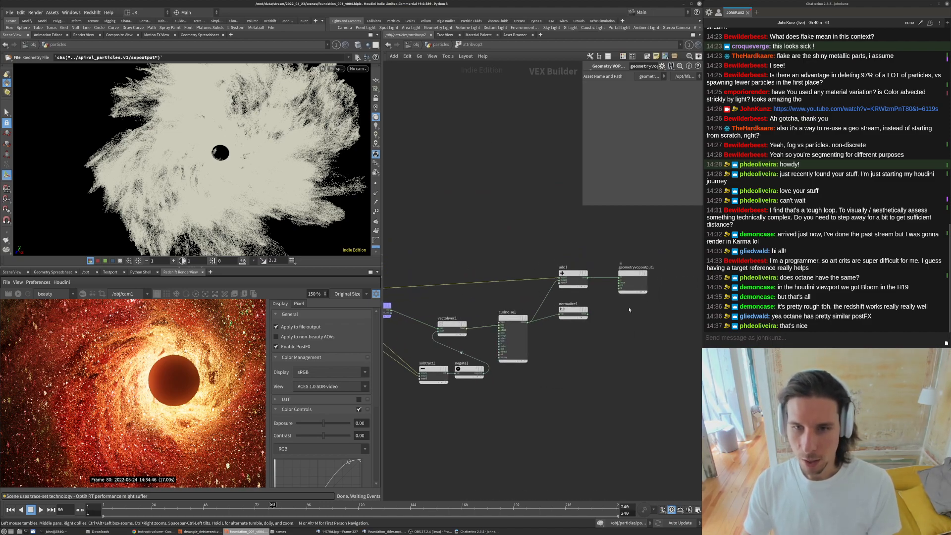
click(441, 44)
- Display the attribvop3 node's output in the viewport to view the coloured particles
click(488, 171)
click(490, 172)
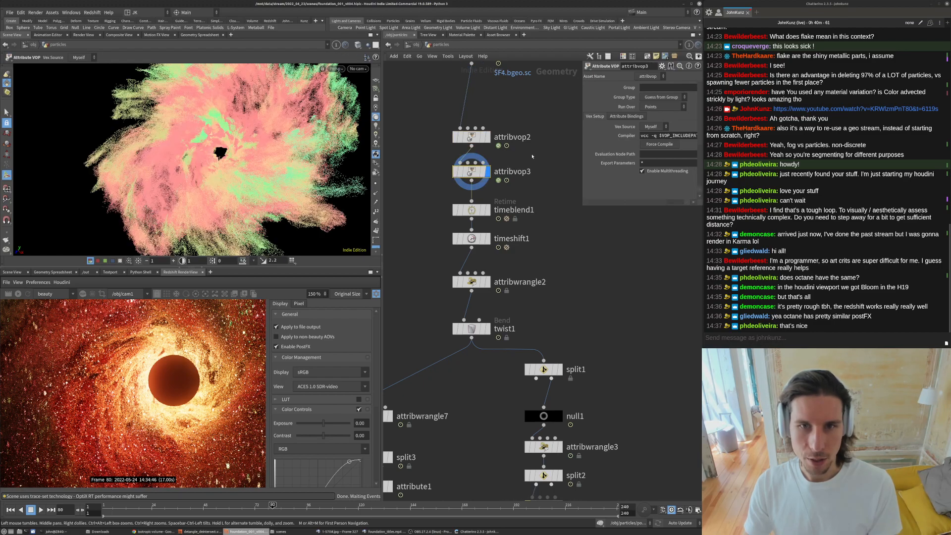
drag(249, 162, 242, 133)
middle_drag(473, 172, 443, 216)
- Rename the attribvop3 node to color_particles_by_rest_noise
key(F2)
text(color)
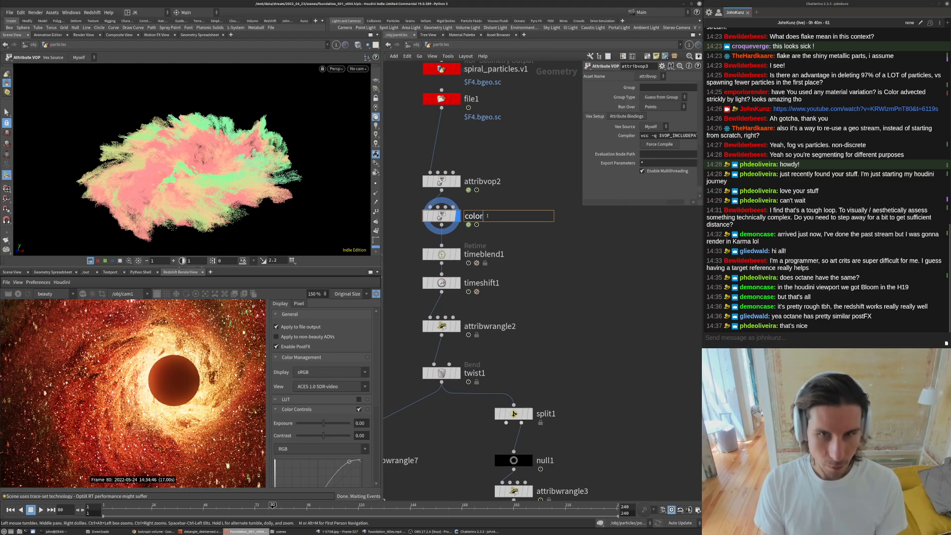
text(_particles_)
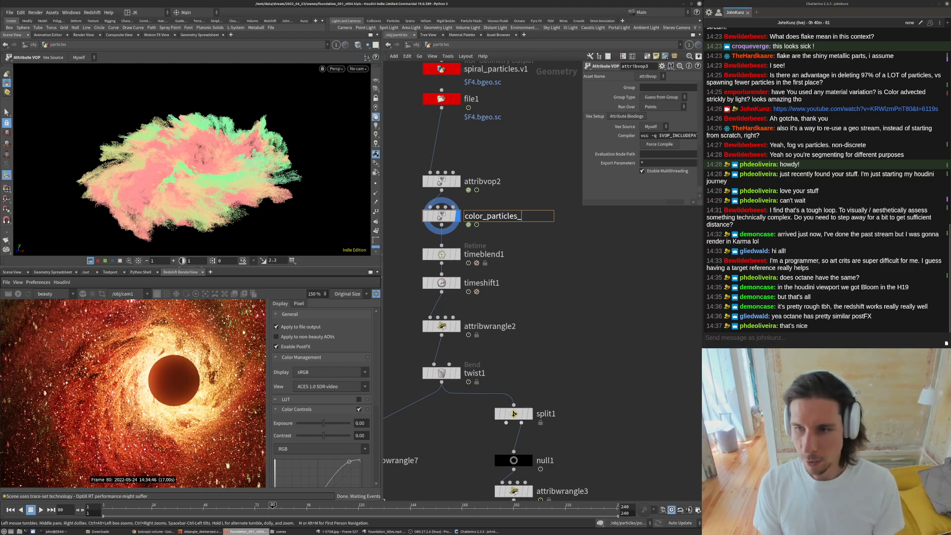
key(Return)
scroll(210, 172, up, 10)
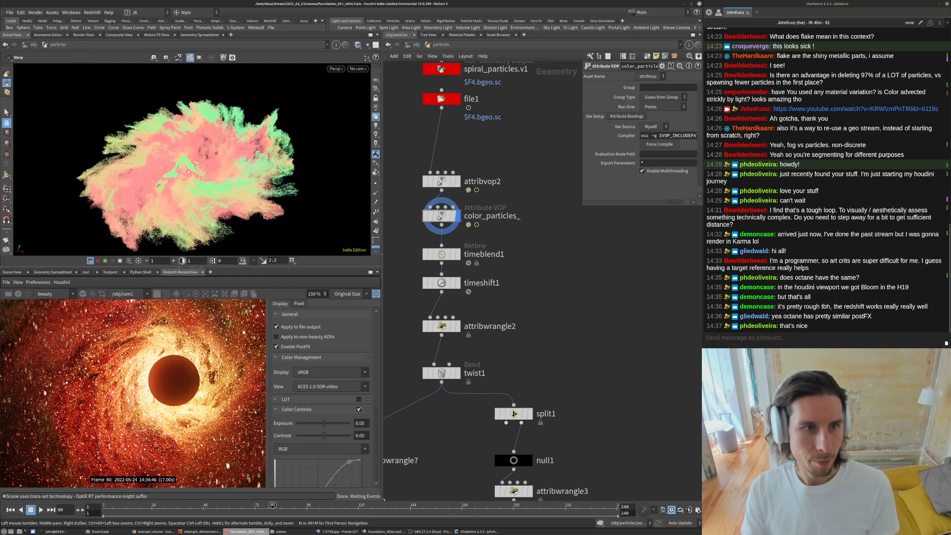
scroll(182, 186, up, 4)
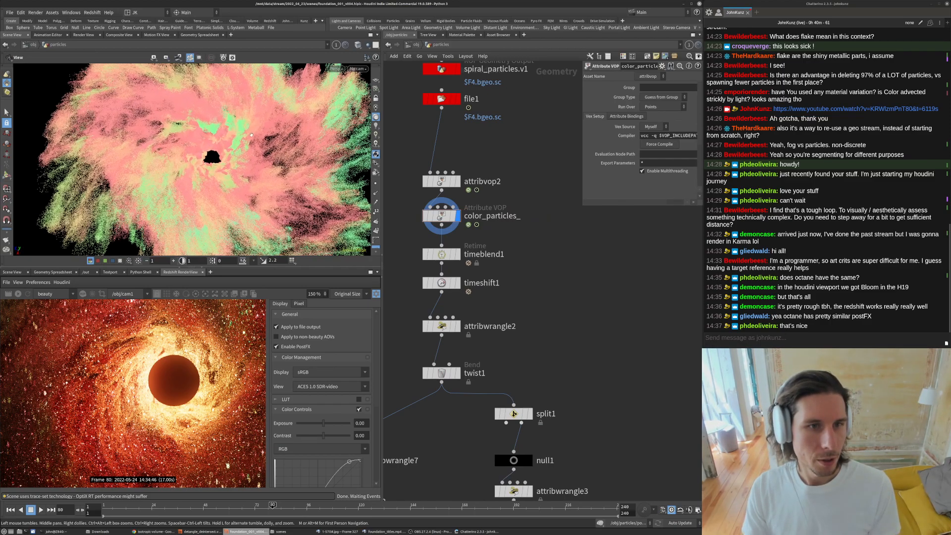
click(519, 216)
text(b)
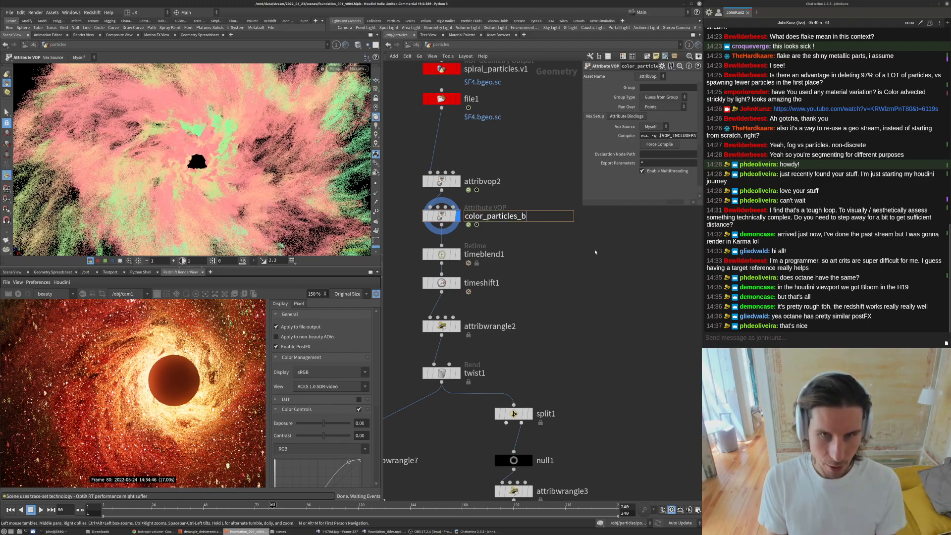
text(y_rest_noise)
key(Return)
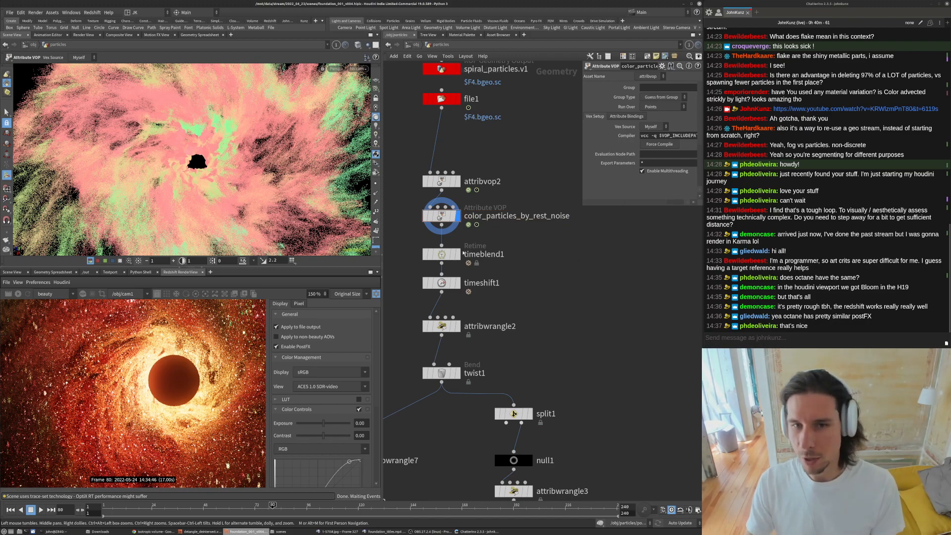
- Open the color_particles_by_rest_noise VOP network and inspect its ramp and aanoise1 settings
drag(582, 207, 541, 301)
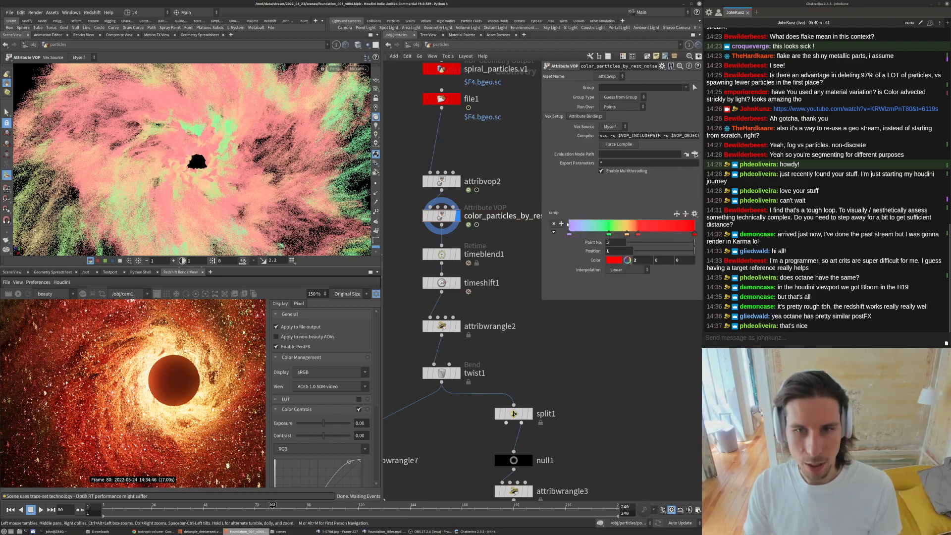
double_click(441, 215)
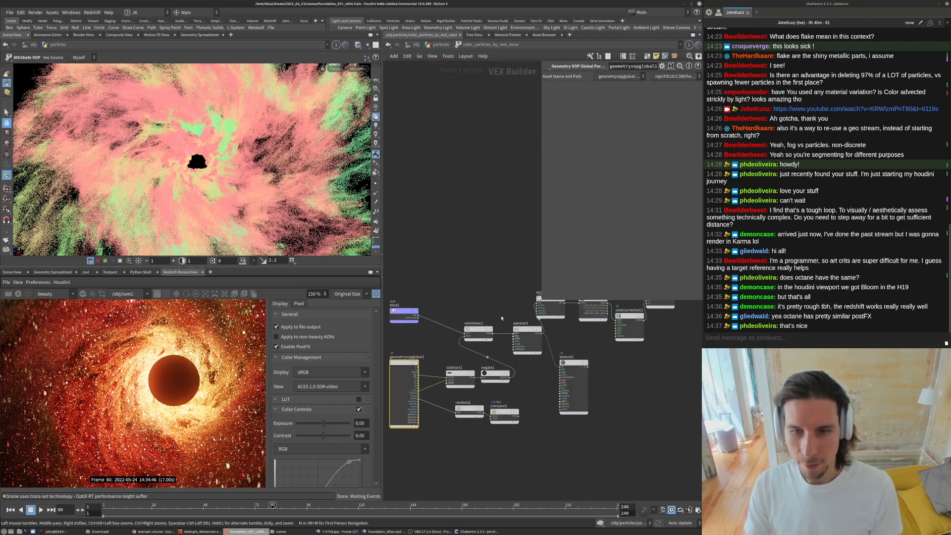
scroll(510, 328, up, 4)
click(518, 396)
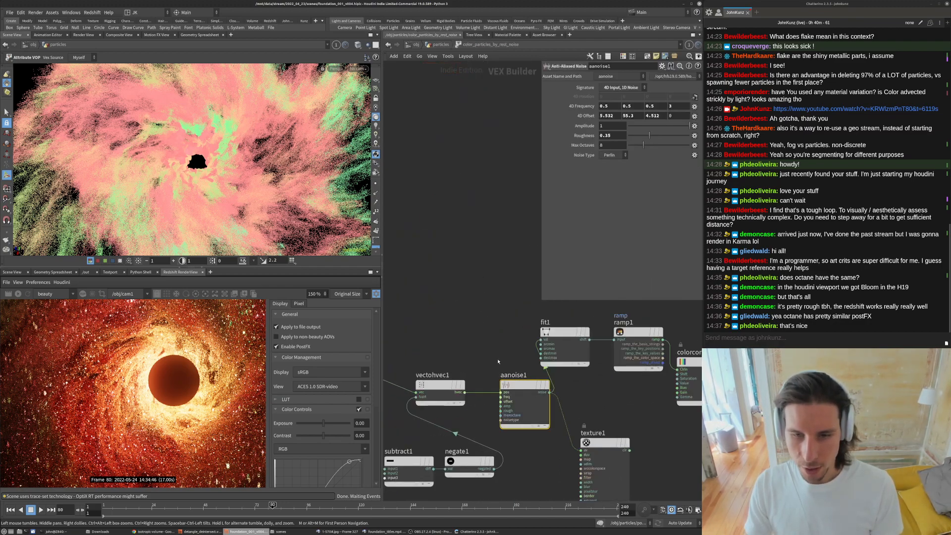
- Delete the texture1 node from the VOP network
scroll(500, 364, down, 3)
drag(651, 396, 624, 342)
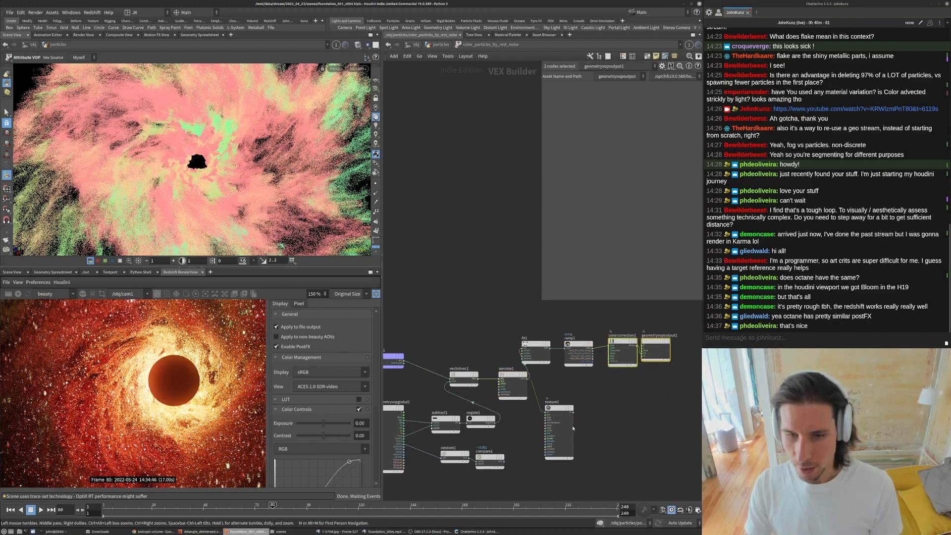
scroll(572, 428, up, 3)
click(607, 412)
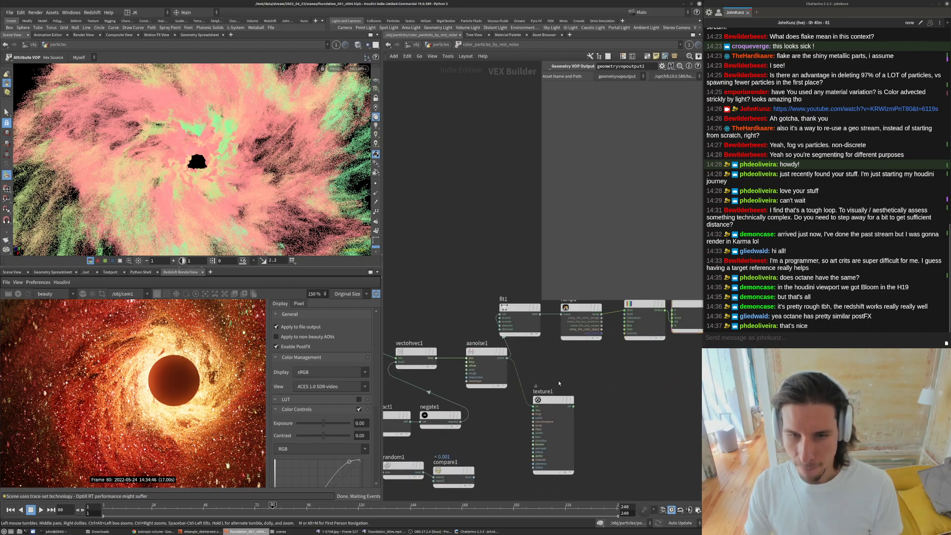
scroll(639, 400, up, 2)
click(515, 399)
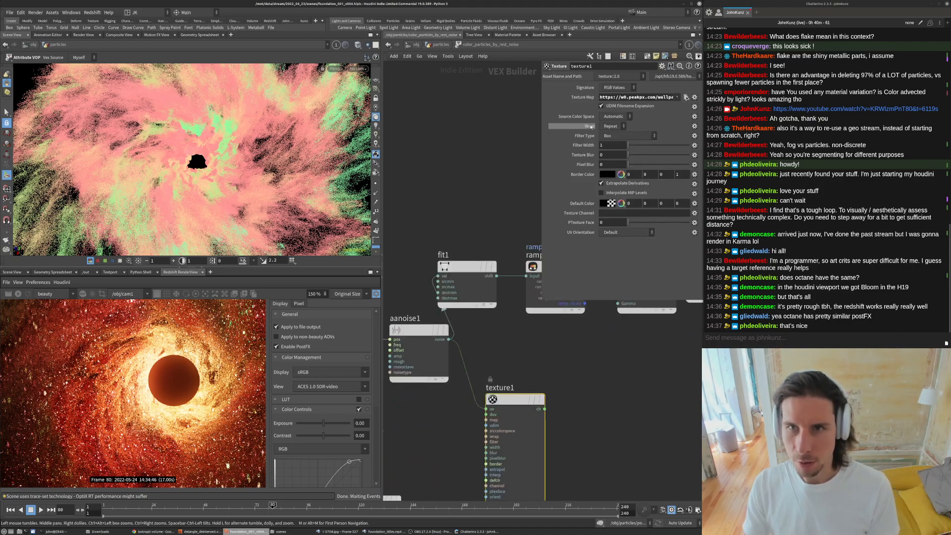
scroll(560, 337, down, 3)
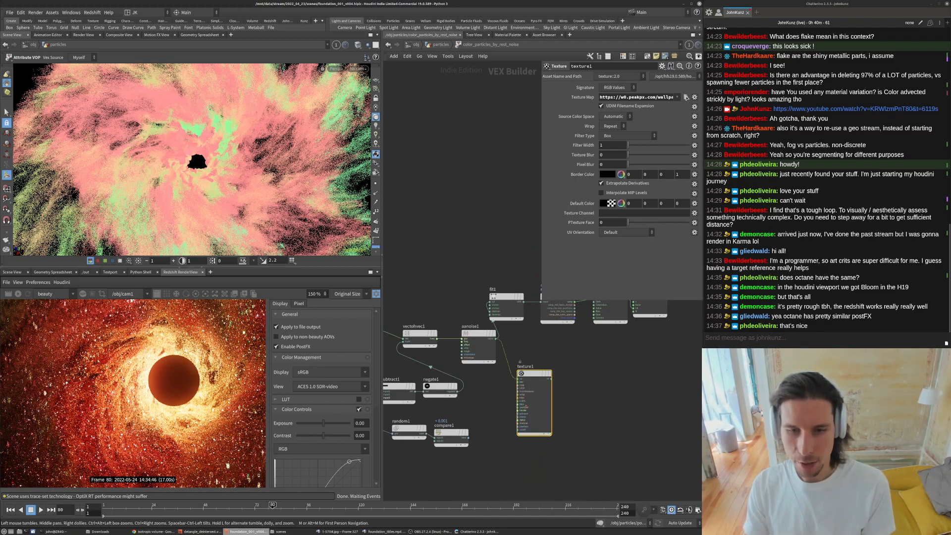
key(Delete)
- Inspect the bind1 node reading the rest attribute in the VOP network
scroll(529, 400, down, 3)
drag(619, 388, 525, 359)
scroll(438, 347, up, 3)
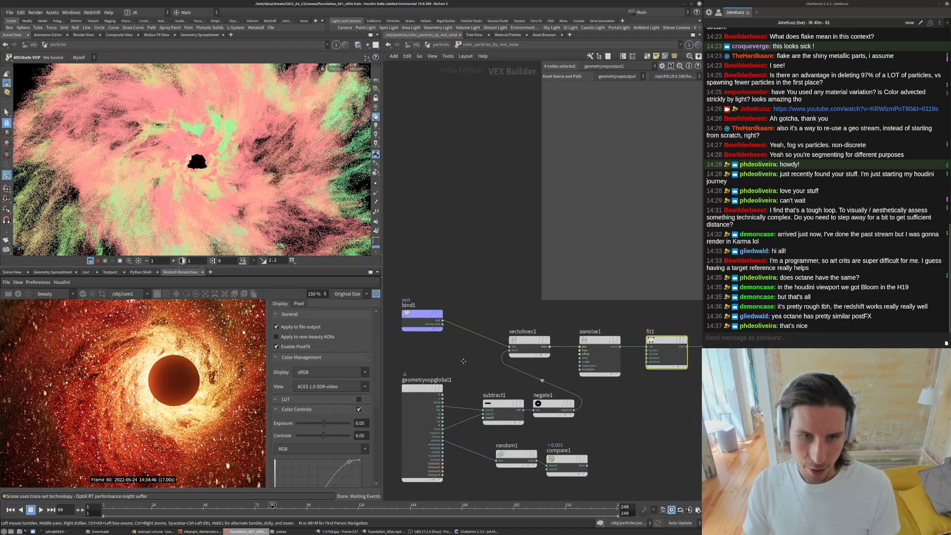
click(438, 309)
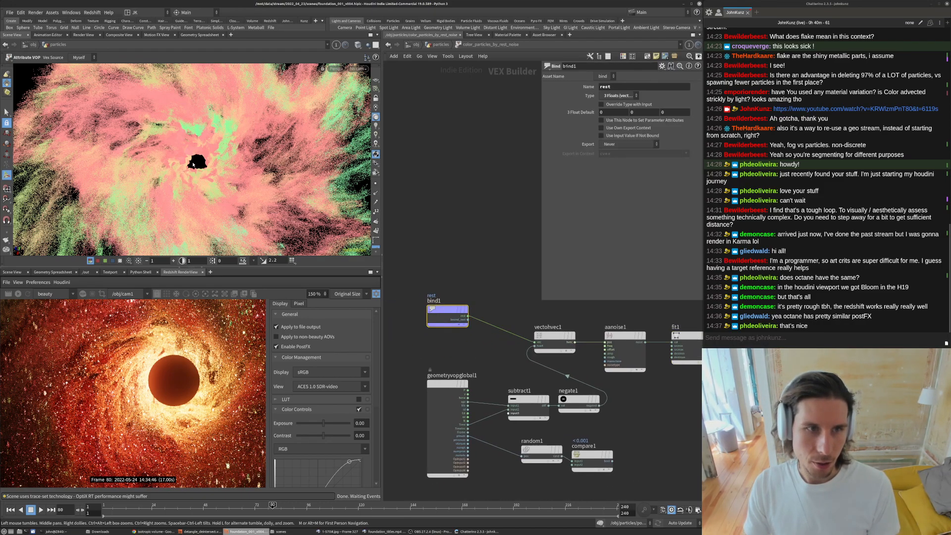
scroll(446, 357, down, 2)
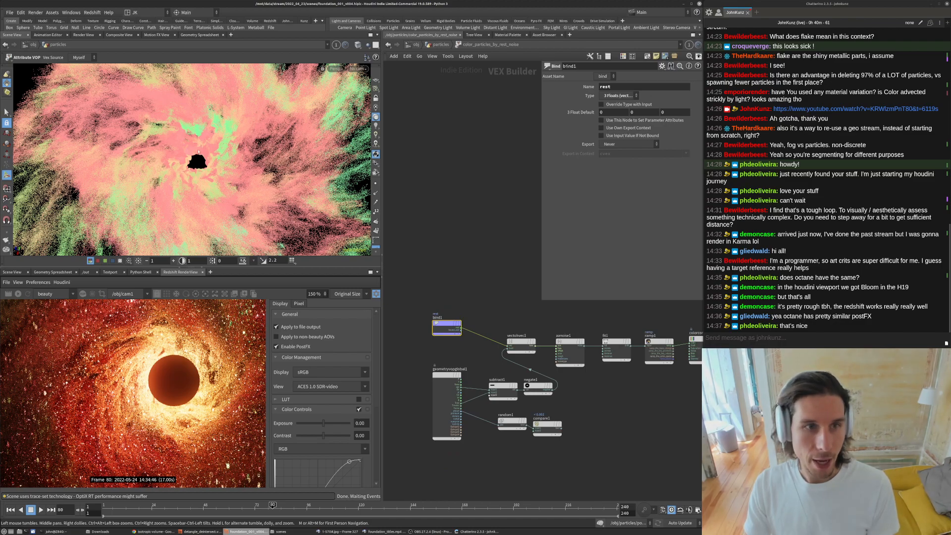
scroll(469, 443, up, 3)
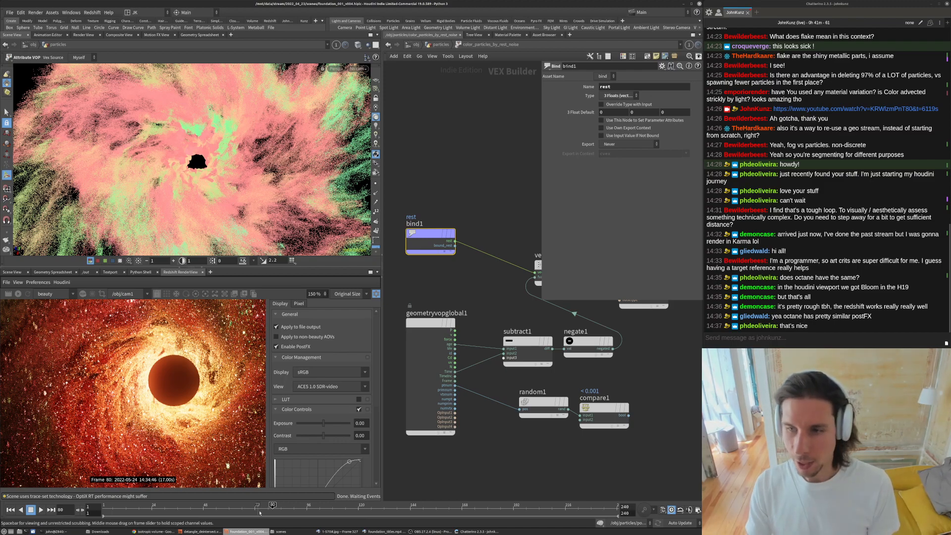
middle_drag(470, 301, 461, 320)
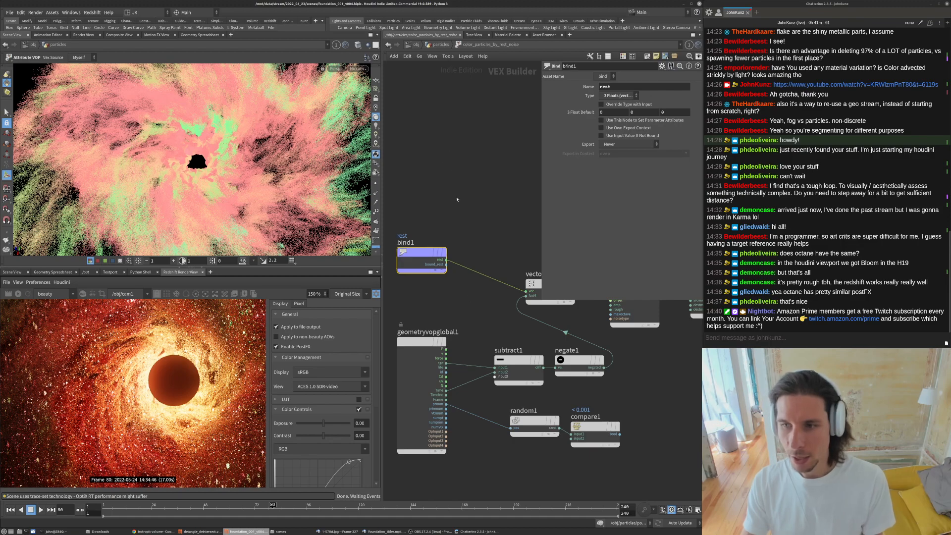
- Delete the random1 and compare1 nodes from the VOP network
scroll(527, 418, down, 2)
drag(549, 428, 515, 417)
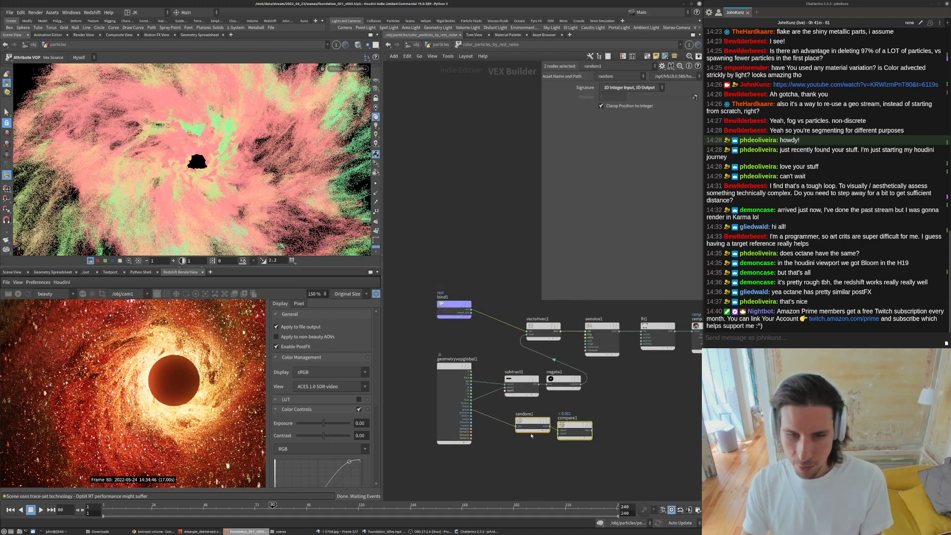
scroll(530, 422, up, 2)
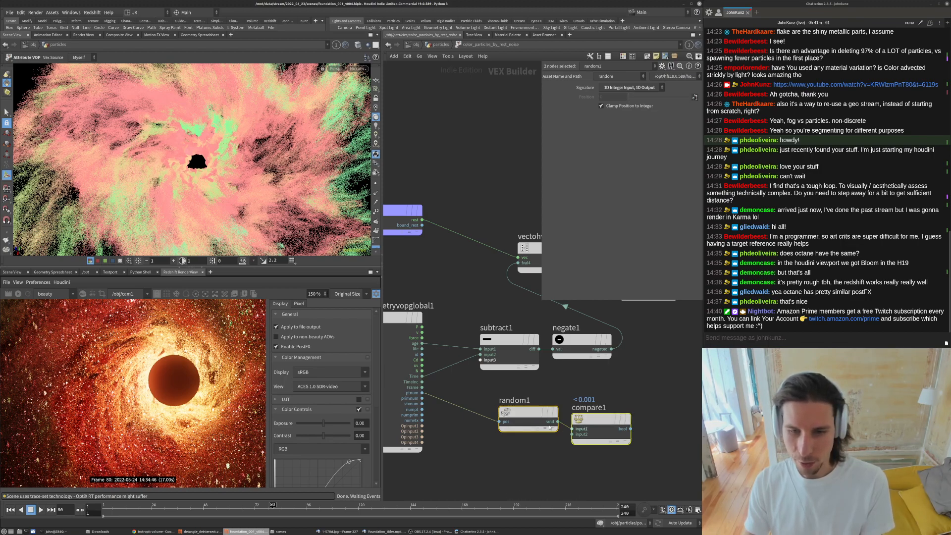
key(Delete)
- Rearrange the subtract1 and negate1 nodes closer to the bind1 chain in the VOP network
scroll(557, 398, down, 3)
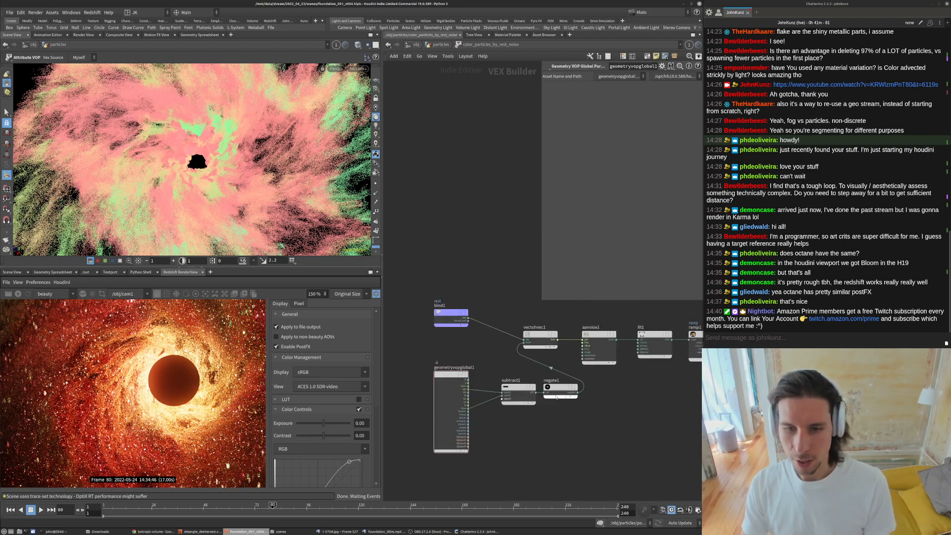
drag(575, 451, 432, 369)
drag(563, 394, 453, 368)
click(483, 388)
middle_drag(436, 407, 457, 397)
scroll(457, 397, up, 3)
middle_drag(543, 388, 493, 398)
scroll(461, 292, down, 2)
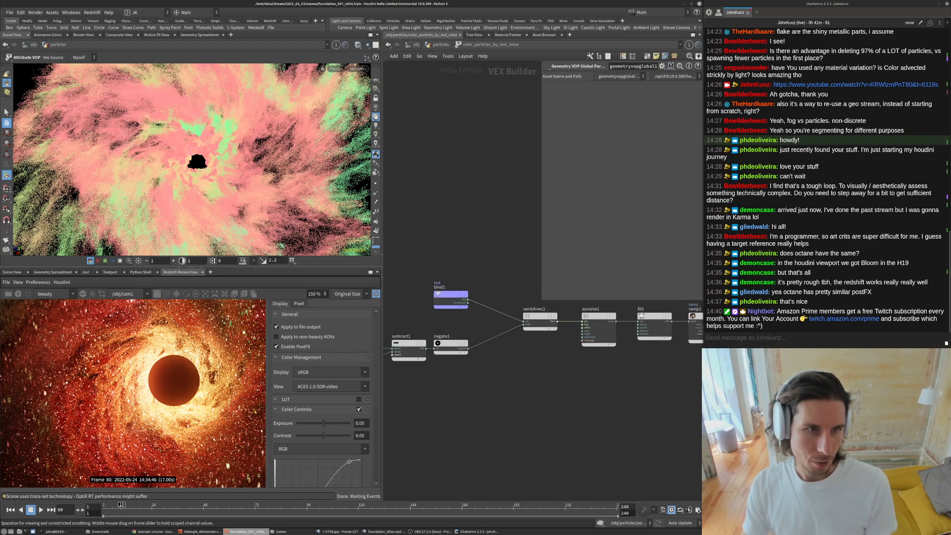
- Scrub the timeline to about frame 26 to preview the coloured particles
drag(121, 505, 144, 505)
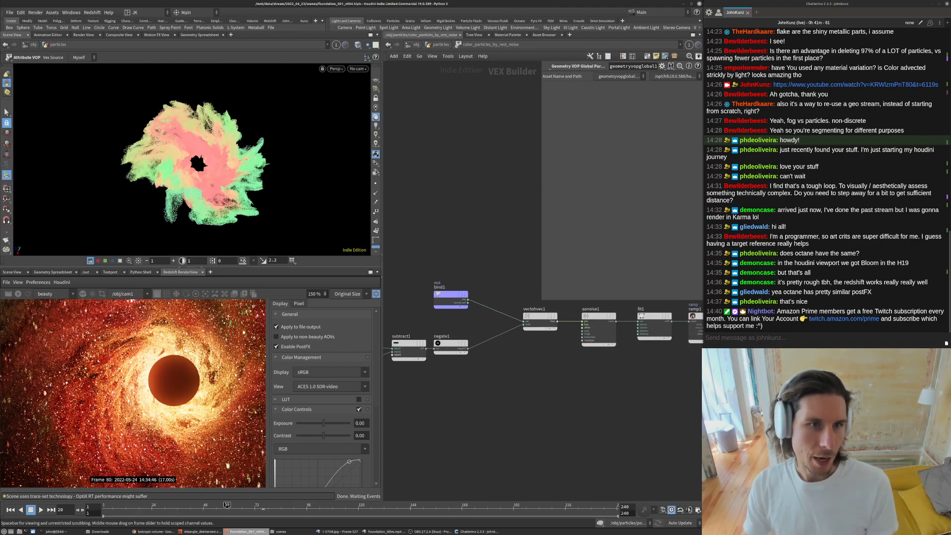
- Scrub to frame 81 and orbit the viewport to view the coloured particles
click(274, 505)
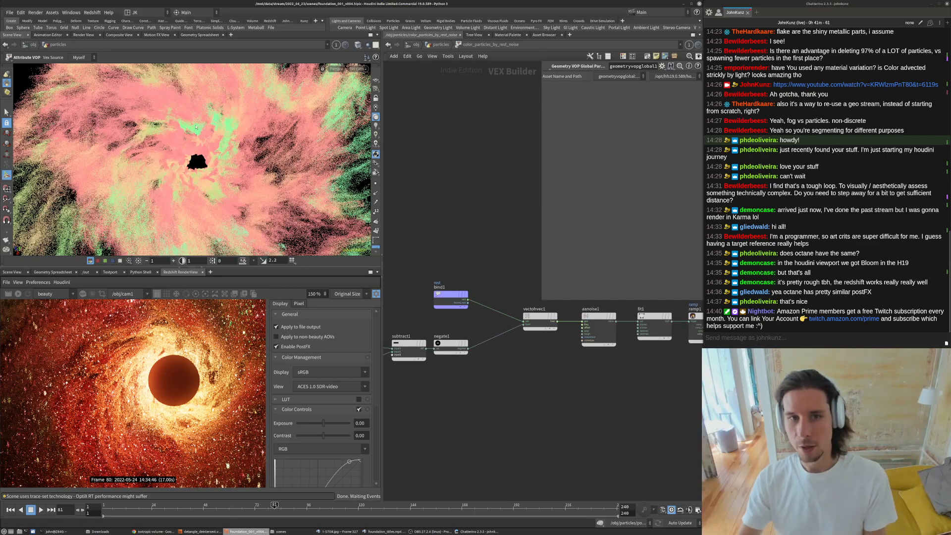
alt+drag(218, 166, 241, 150)
scroll(536, 334, up, 1)
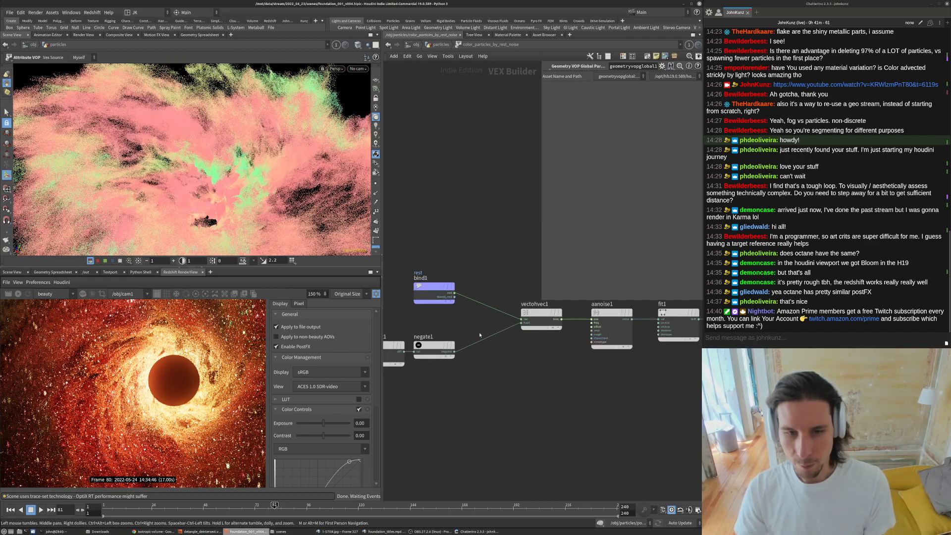
- Temporarily disconnect the negate1 wire into vectohvec1, scrub the timeline to compare, and reconnect it
right_click(501, 333)
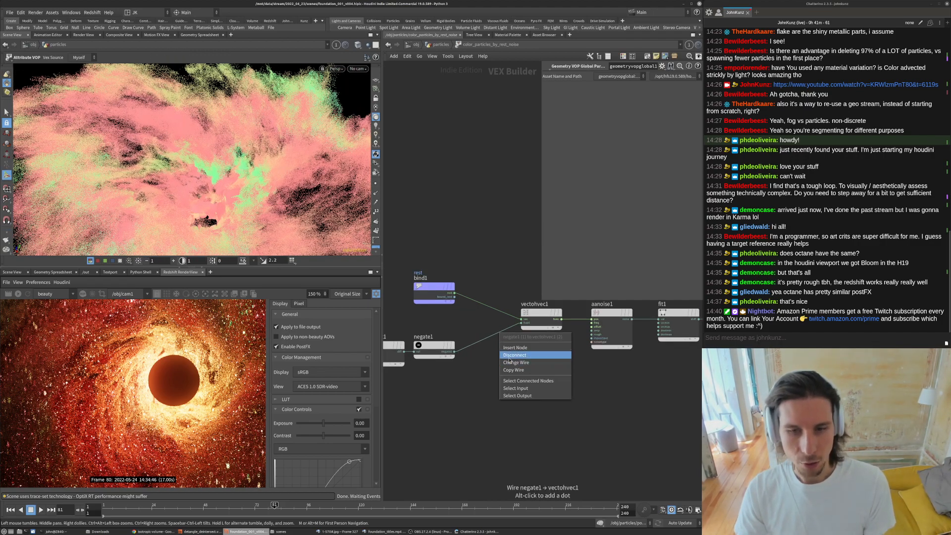
click(509, 356)
alt+drag(213, 198, 208, 174)
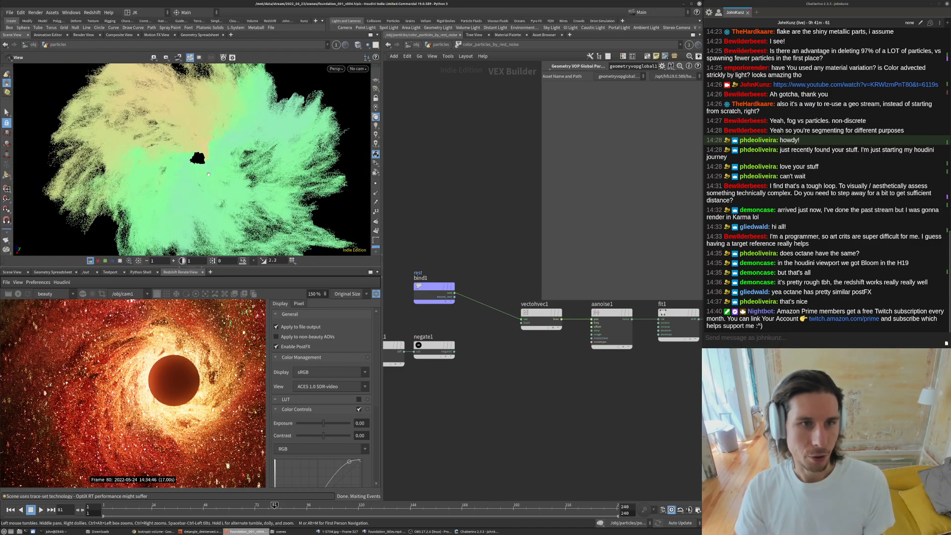
click(150, 505)
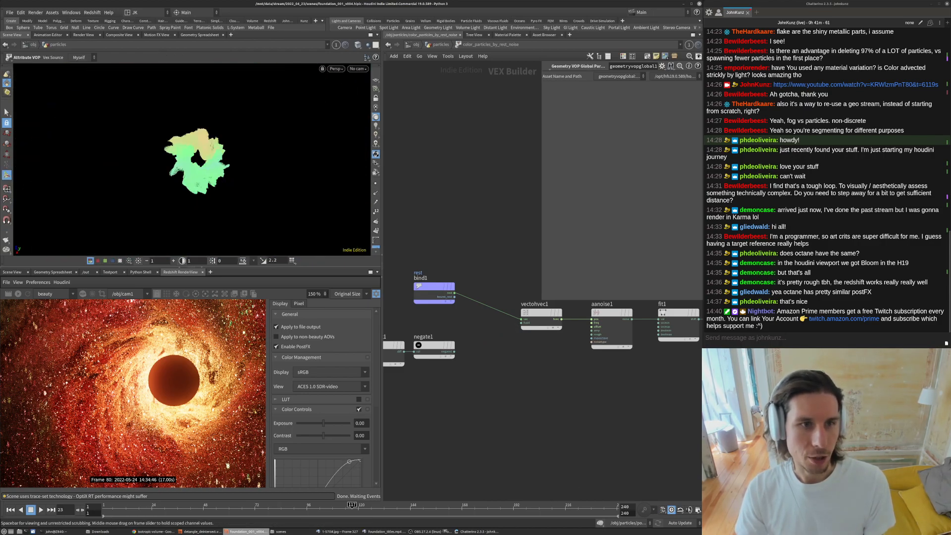
drag(590, 531, 391, 507)
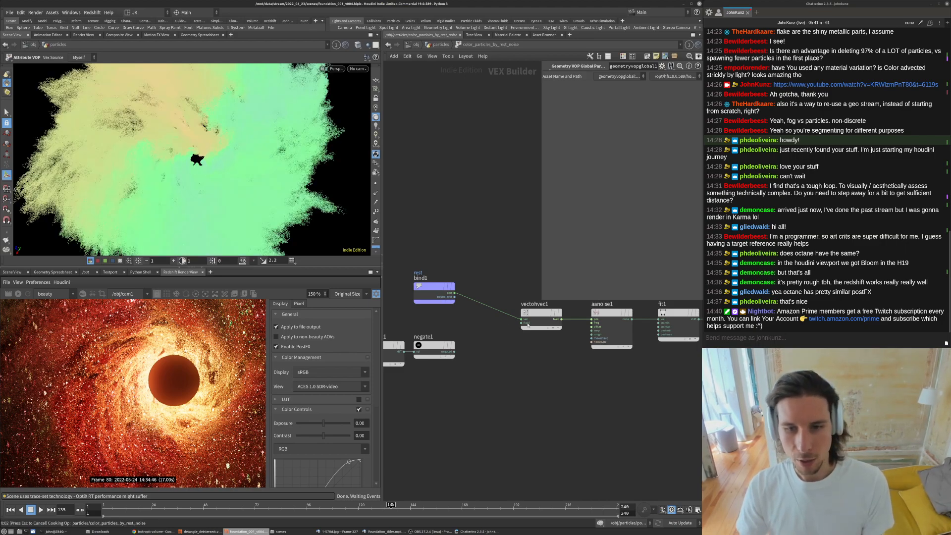
drag(529, 325, 454, 355)
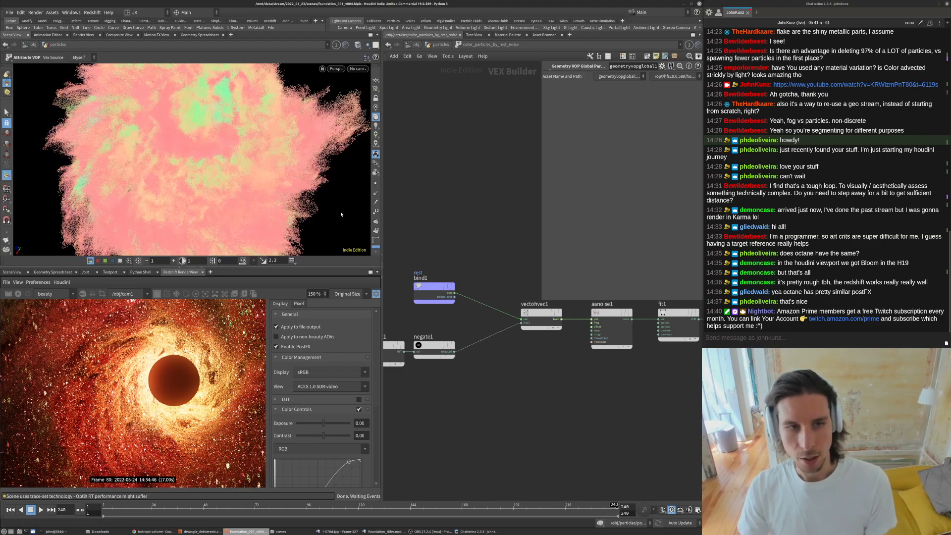
key(Escape)
- Orbit the particle viewport and inspect the aanoise1 node's parameters in the VOP network
mouse_move(212, 148)
mouse_down()
mouse_move(206, 165)
mouse_move(206, 127)
mouse_move(207, 140)
mouse_up()
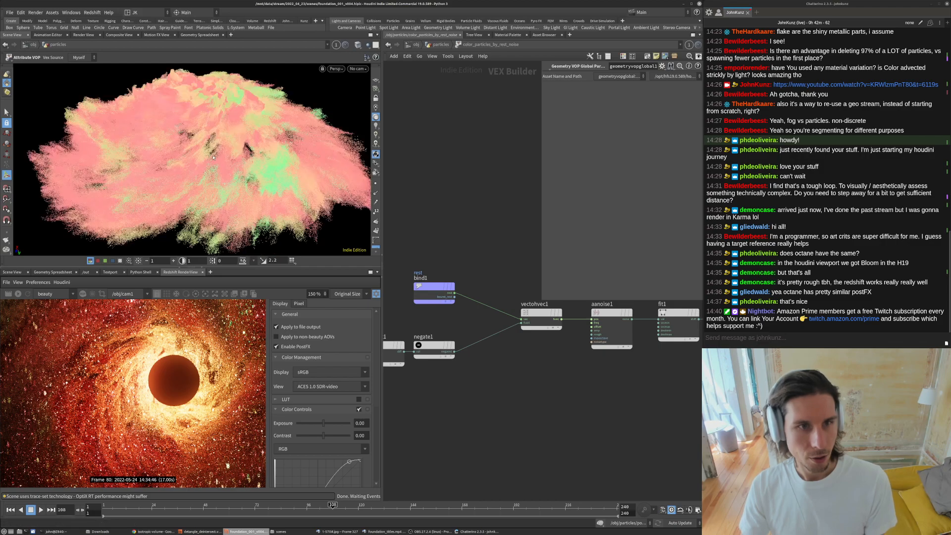
alt+drag(250, 112, 231, 214)
alt+right_drag(231, 214, 217, 187)
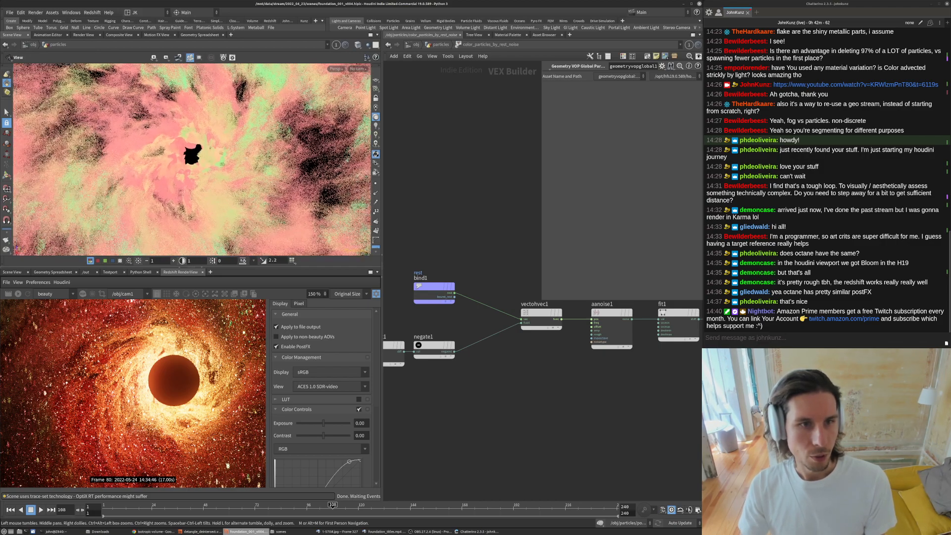
alt+drag(217, 187, 205, 156)
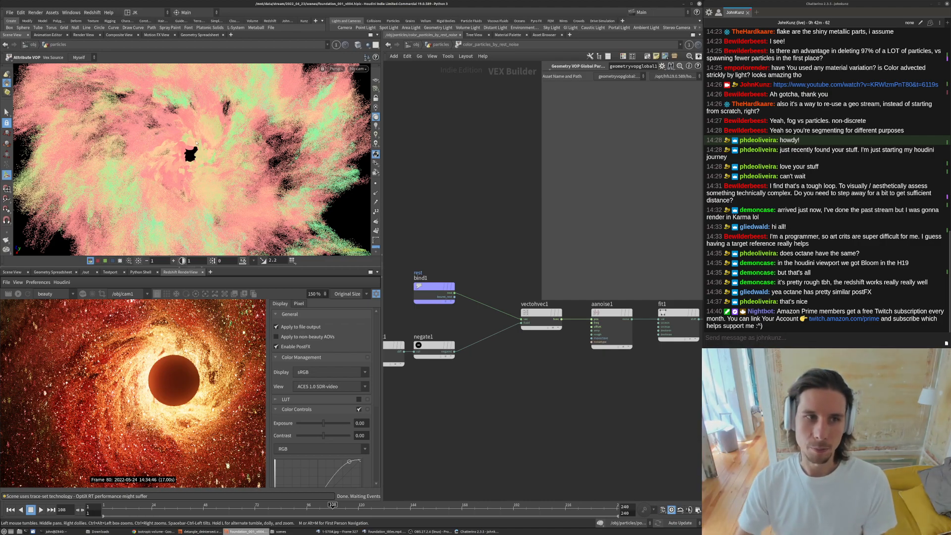
click(610, 321)
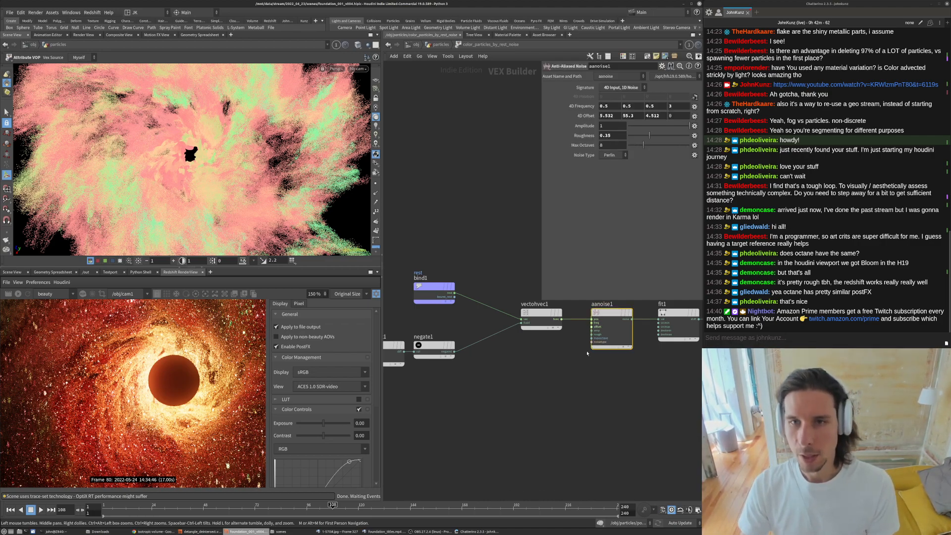
middle_drag(614, 322, 596, 349)
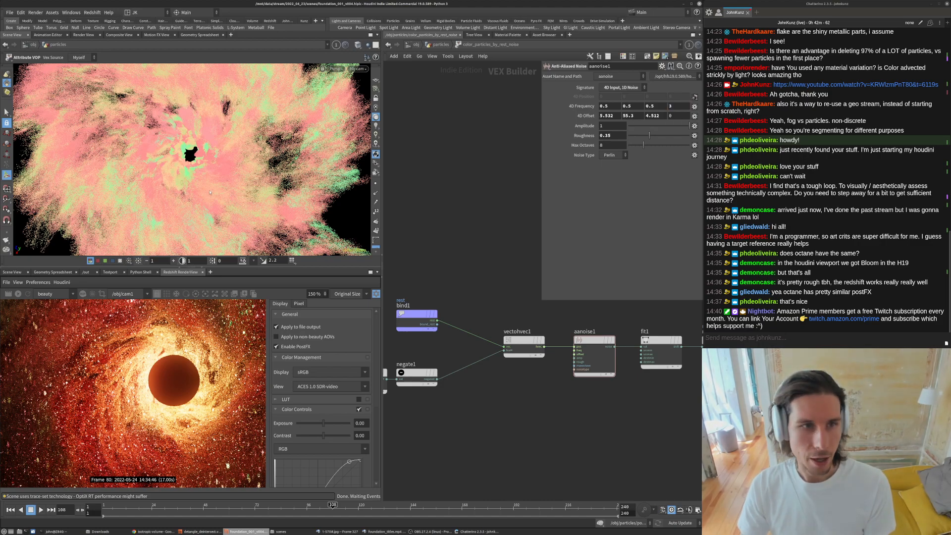
key(h)
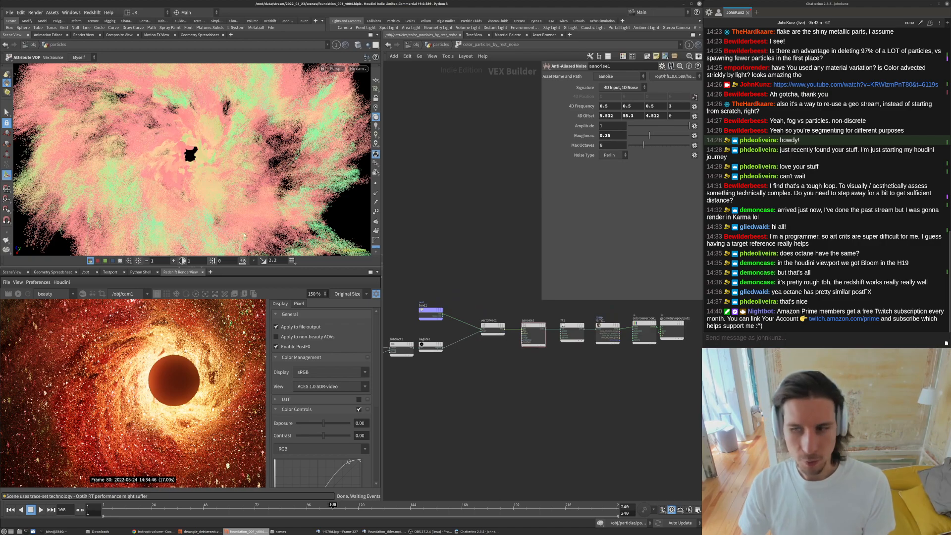
- Switch to the Foundation reference video to compare it with the particle colours, then return
click(368, 530)
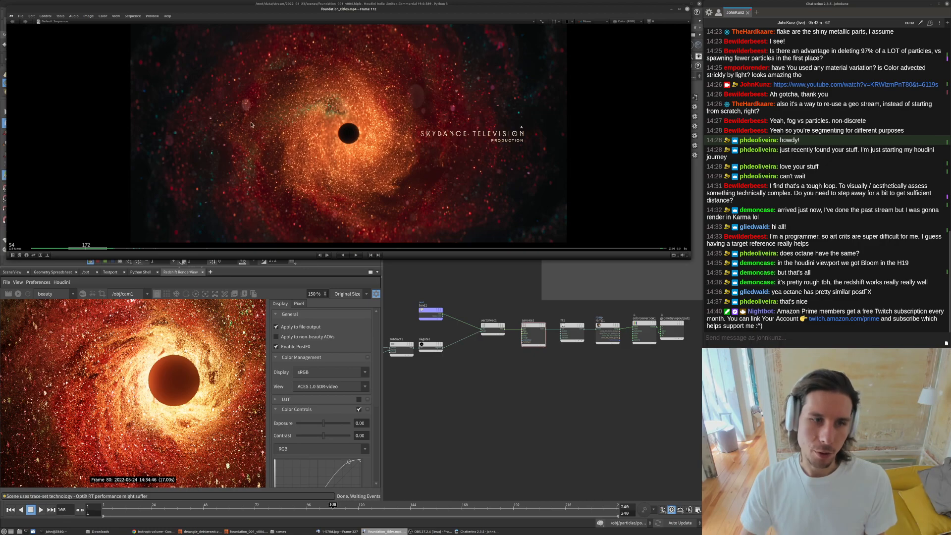
click(502, 405)
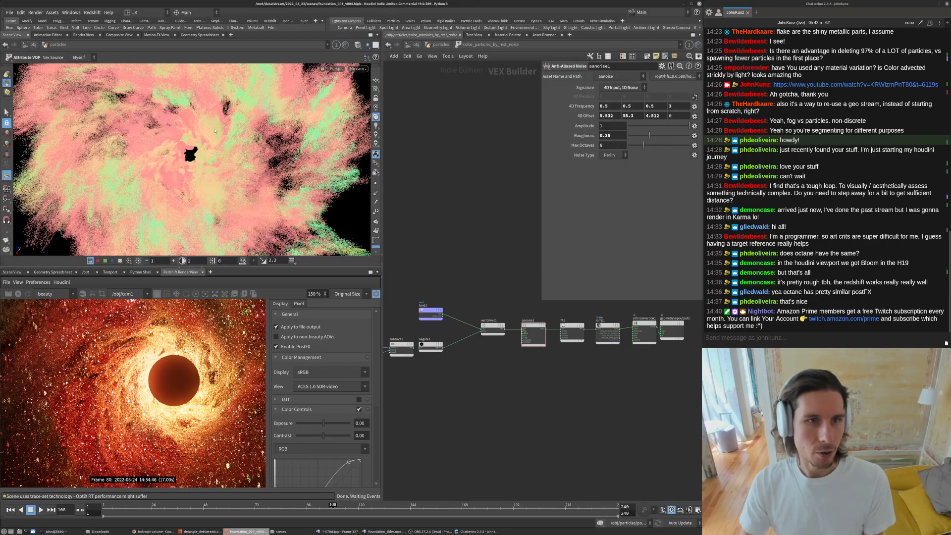
middle_drag(491, 387, 495, 405)
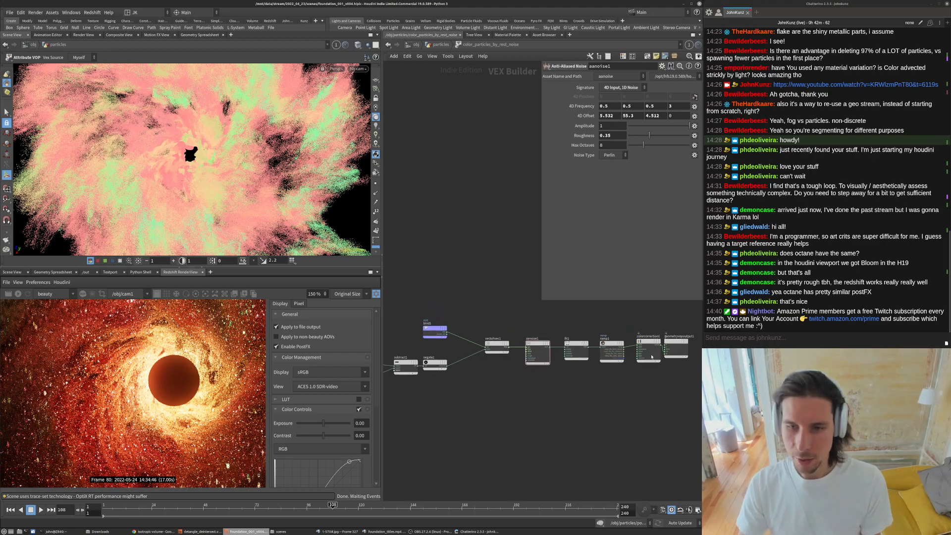
scroll(583, 421, down, 3)
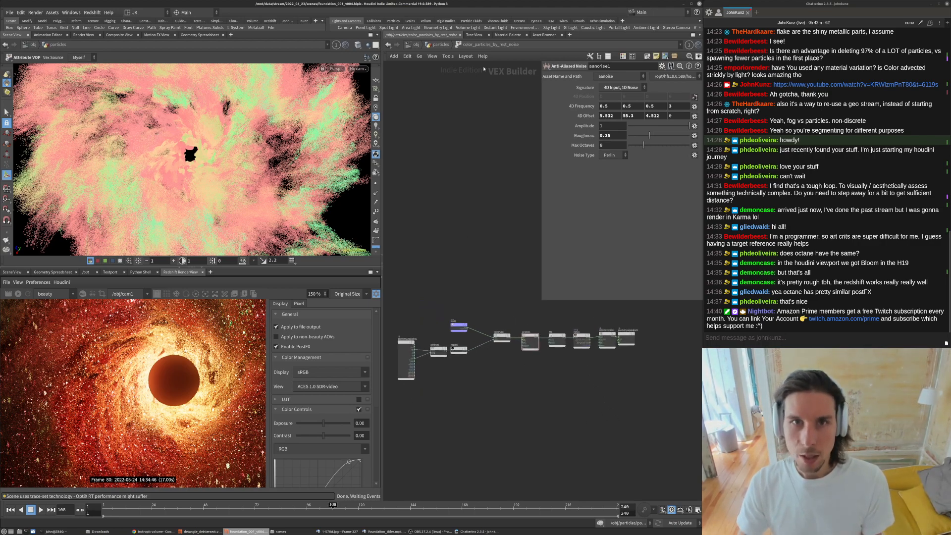
- Return to the particles network and compare attribvop2 with color_particles_by_rest_noise by toggling display and bypass
click(443, 46)
middle_drag(499, 256, 545, 378)
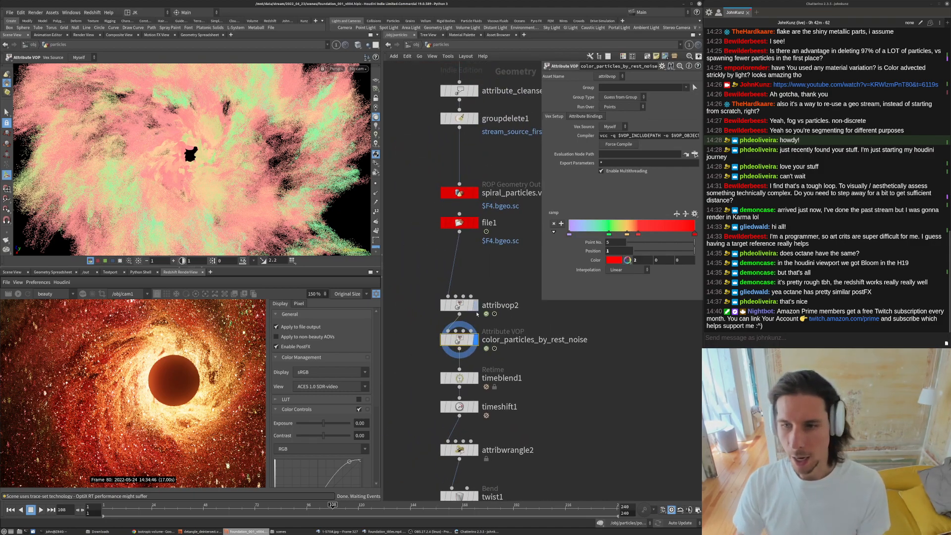
scroll(473, 316, up, 2)
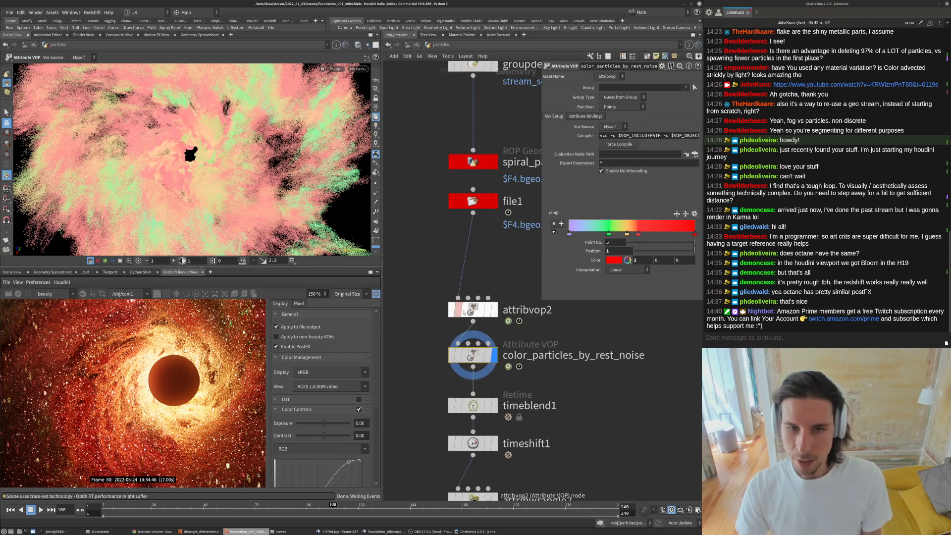
drag(494, 313, 495, 308)
click(495, 306)
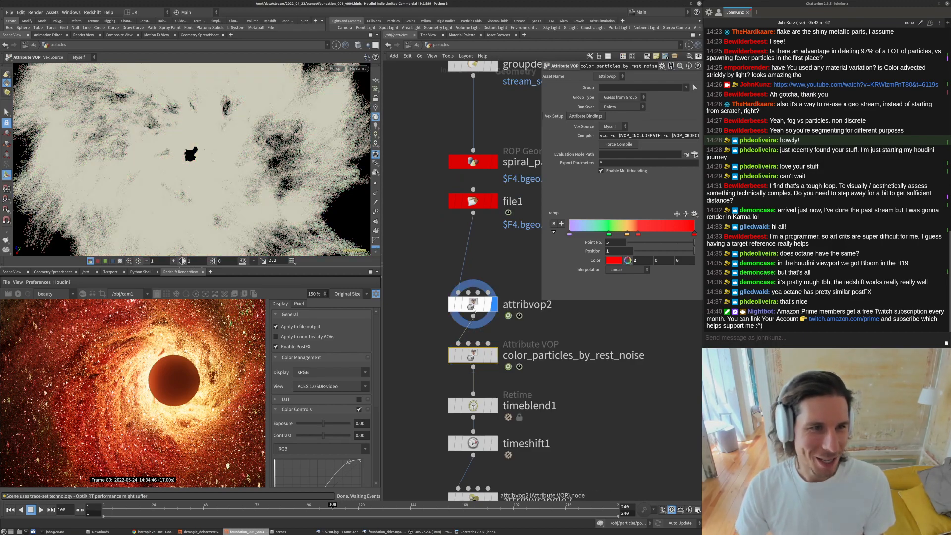
click(494, 355)
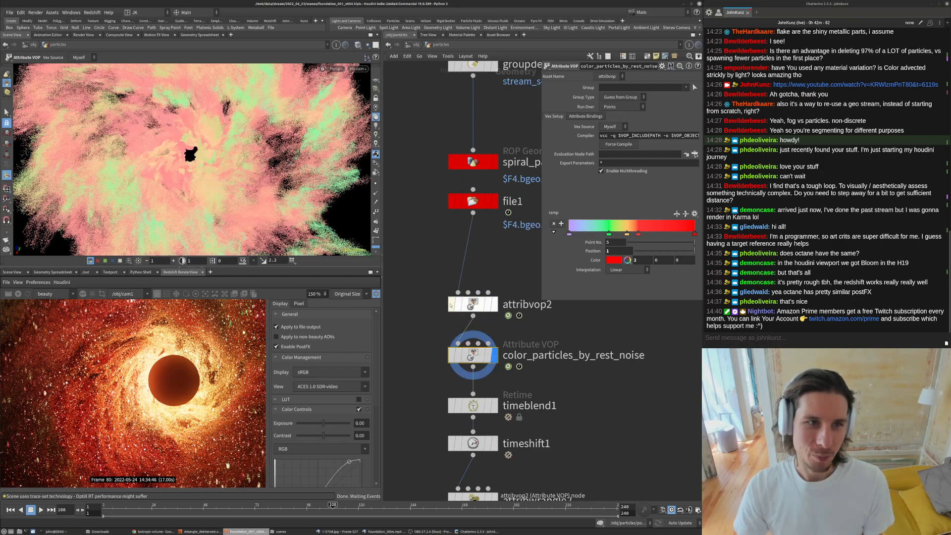
click(451, 306)
click(451, 306)
click(451, 305)
click(450, 306)
- Open attribvop2's VOP network and rearrange the subtract1, negate1, add1 and output nodes more compactly
double_click(474, 304)
middle_drag(435, 358, 549, 365)
scroll(535, 358, down, 1)
scroll(530, 335, up, 2)
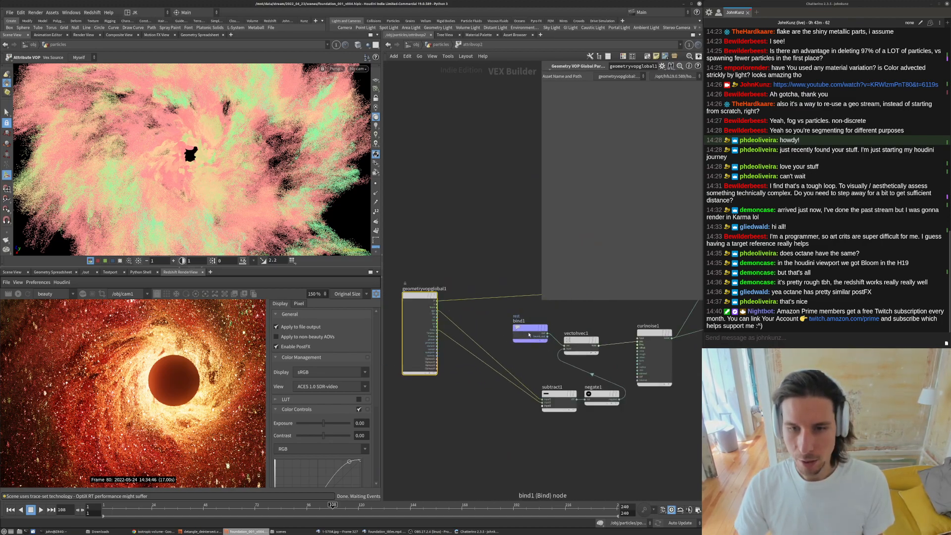
drag(588, 412, 527, 369)
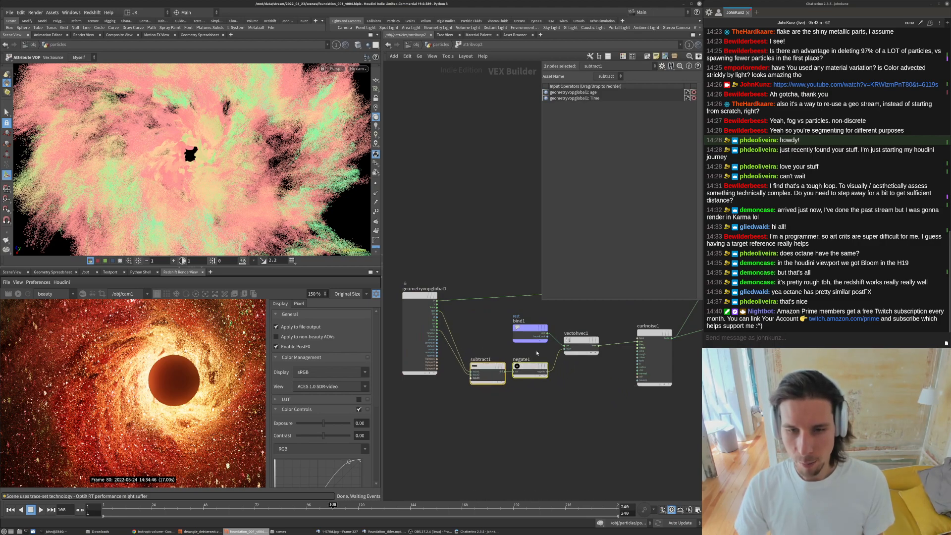
middle_drag(548, 395, 399, 452)
click(573, 386)
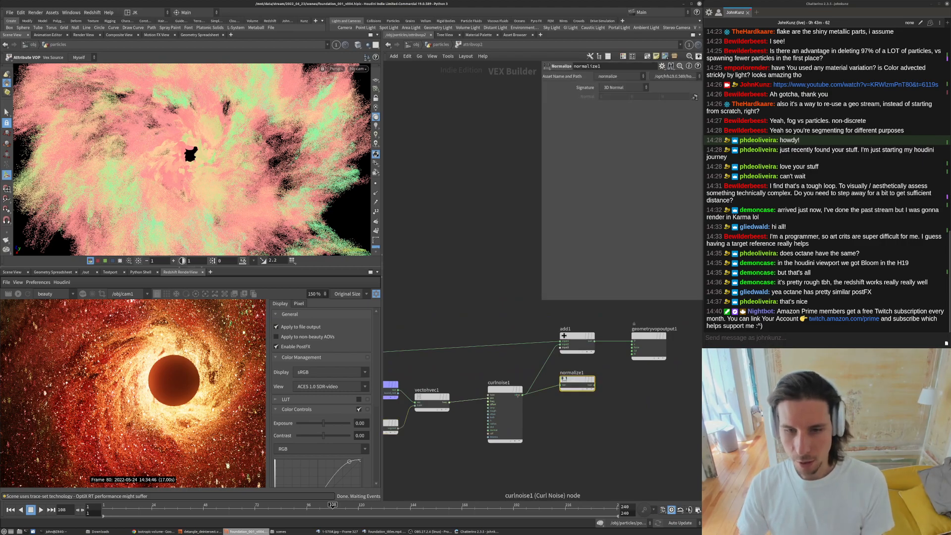
click(506, 394)
drag(662, 392, 584, 364)
right_drag(517, 407, 543, 402)
middle_drag(556, 403, 572, 391)
scroll(592, 377, down, 4)
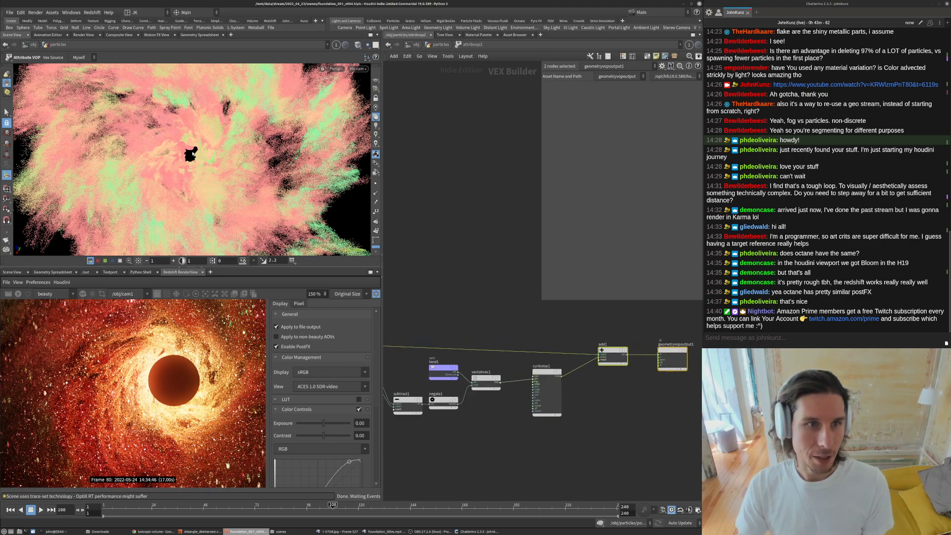
- Return to the particles network and try bypassing attribvop2, then undo the bypass
alt+right_drag(193, 154, 191, 111)
alt+middle_drag(190, 111, 188, 168)
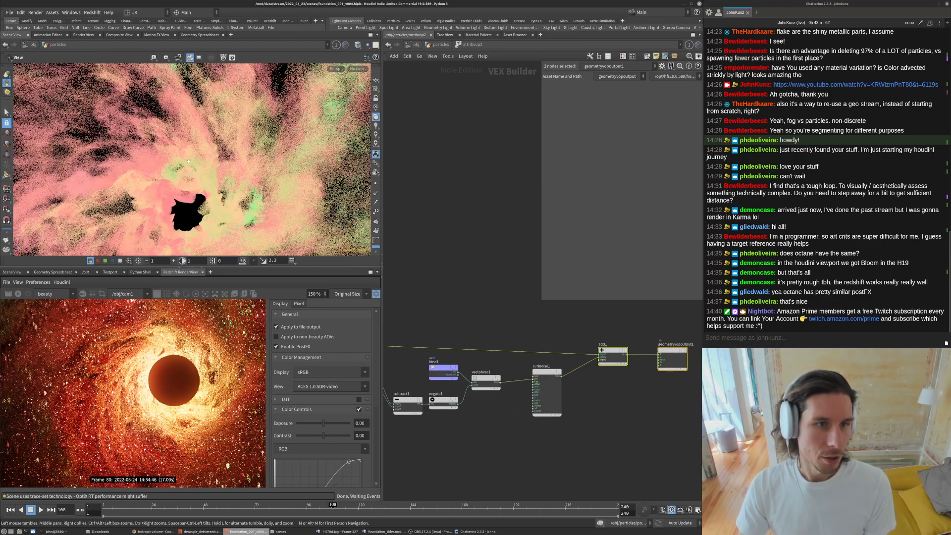
key(u)
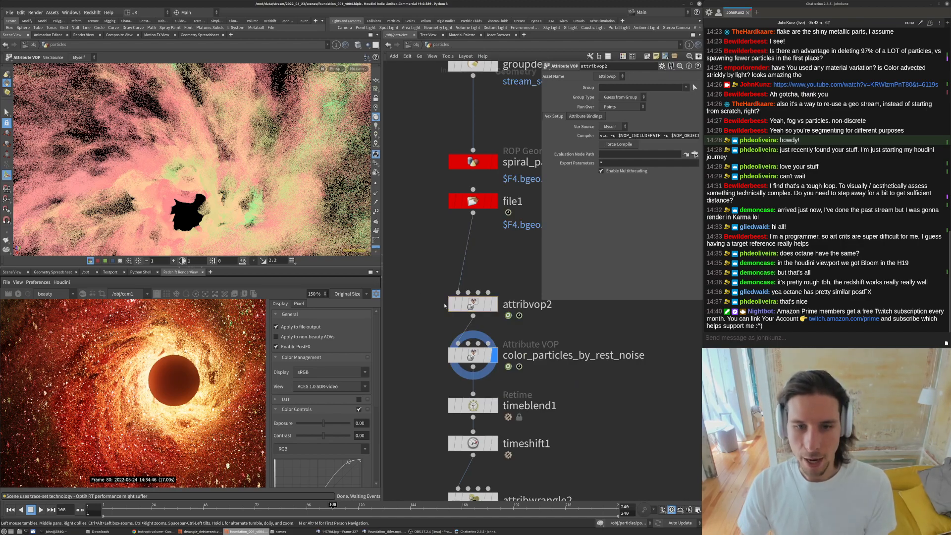
click(451, 304)
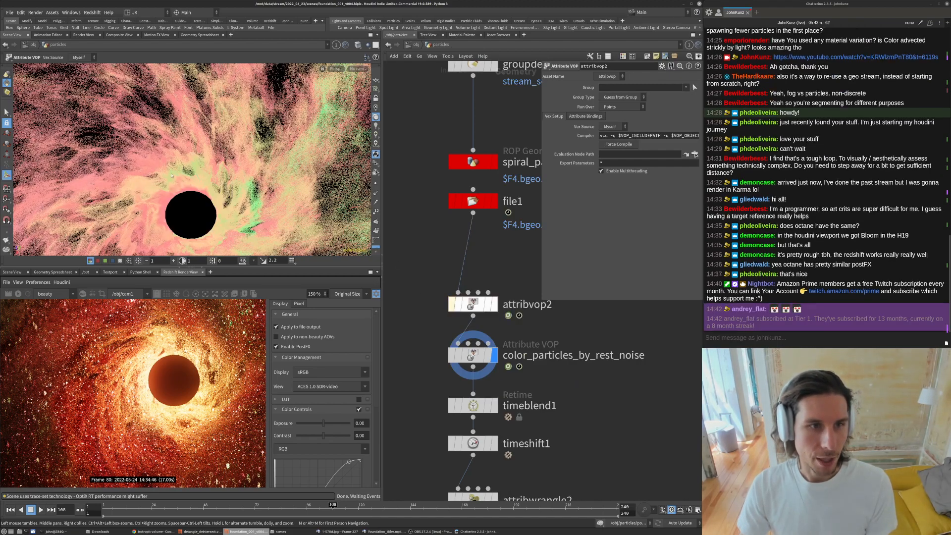
key(ctrl+z)
- Orbit the viewport and toggle attribvop2's bypass to compare the particles with and without displacement
alt+middle_drag(177, 176, 175, 114)
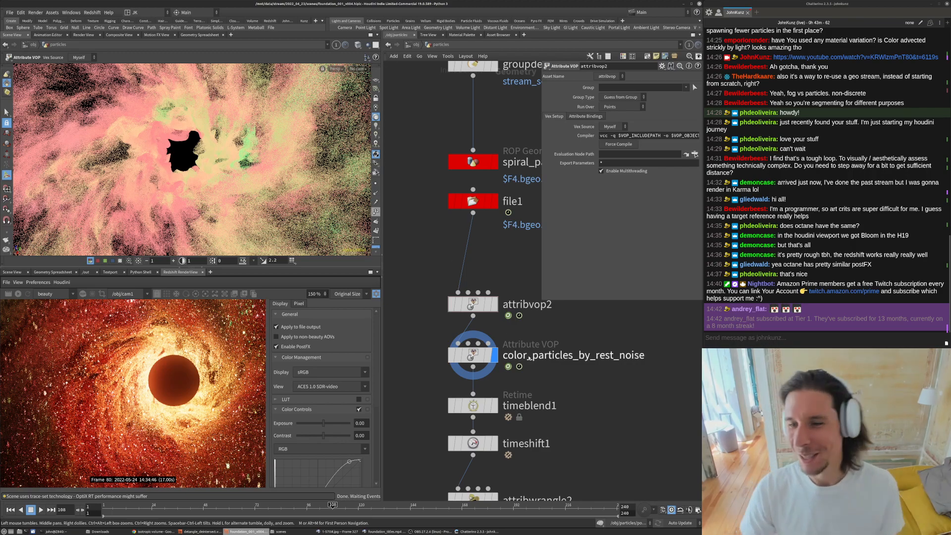
alt+drag(199, 171, 210, 121)
alt+right_drag(209, 121, 206, 158)
alt+drag(205, 158, 235, 228)
alt+right_drag(235, 228, 253, 134)
right_drag(180, 120, 232, 124)
alt+drag(194, 114, 197, 154)
click(451, 304)
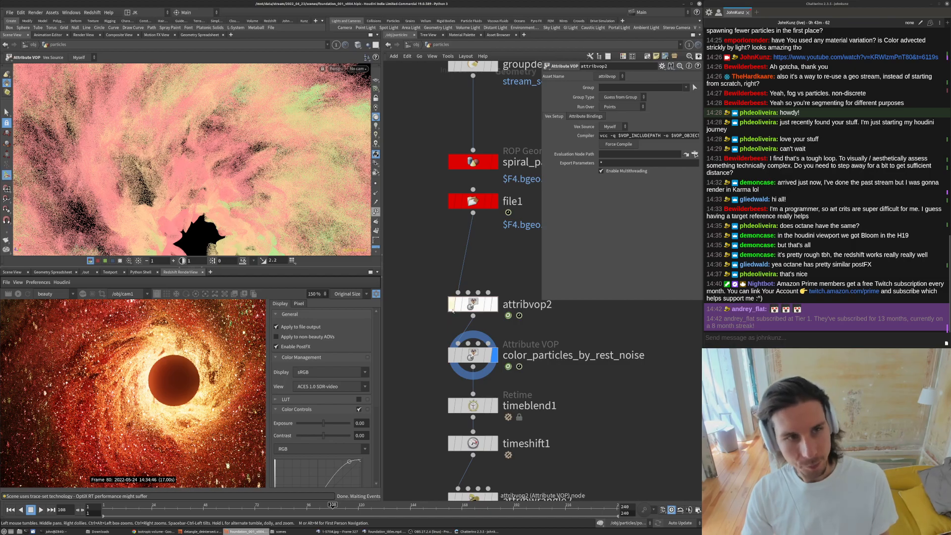
drag(257, 135, 266, 141)
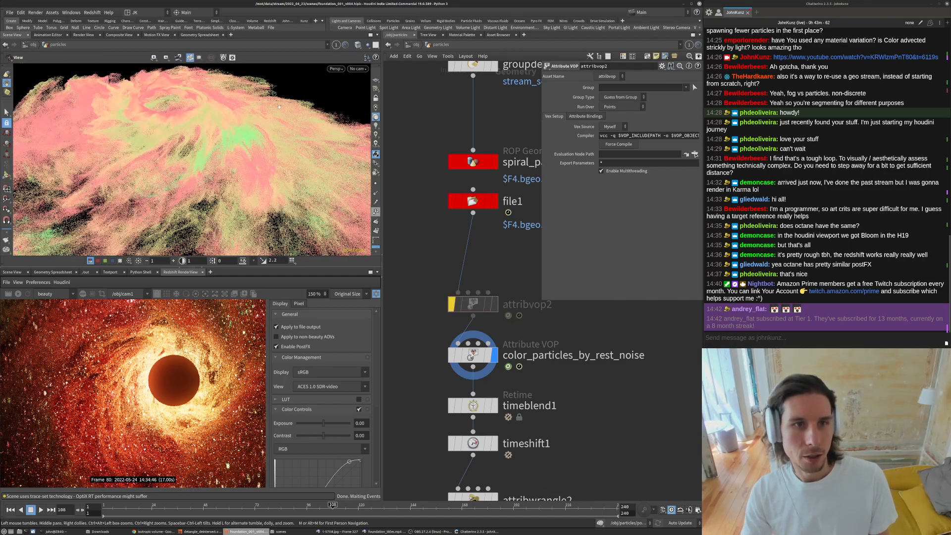
click(452, 304)
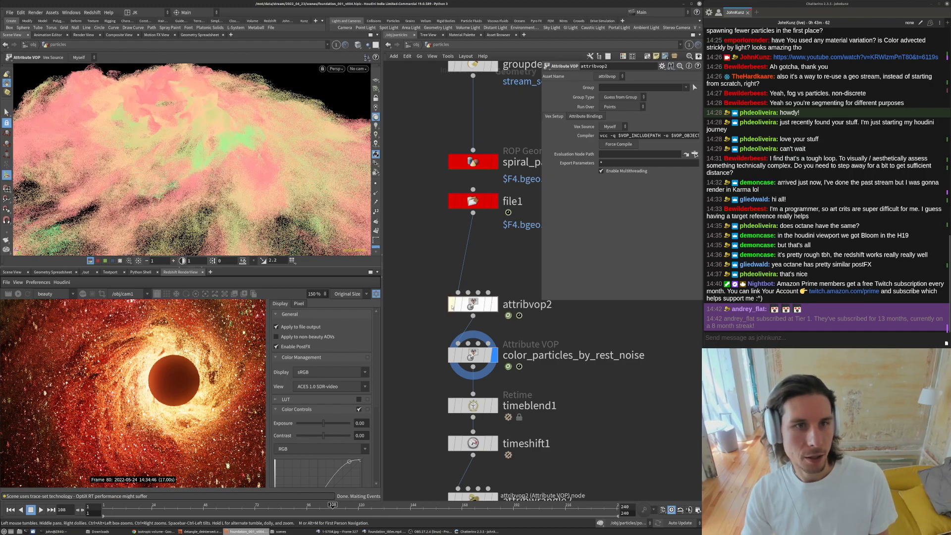
key(bracketleft)
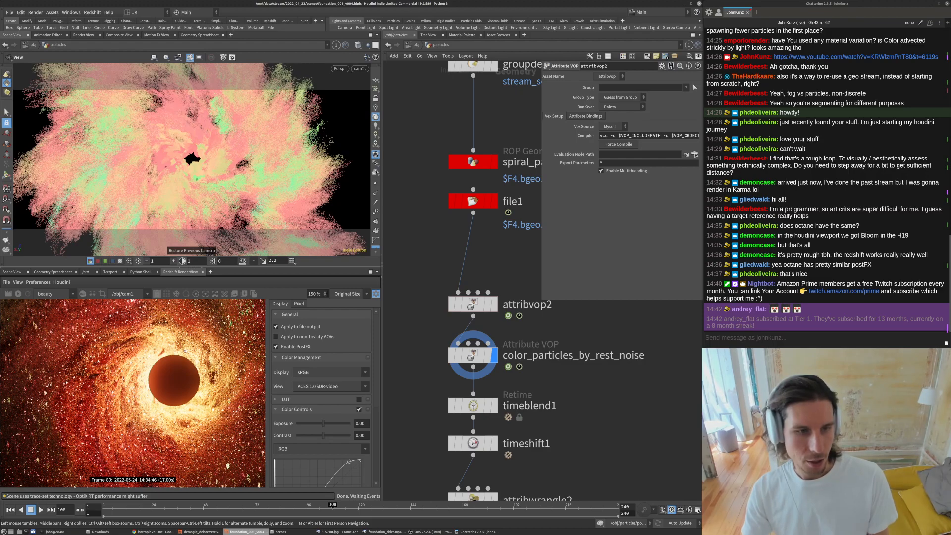
- Rename the attribvop2 node to displace_particles_by_curl_noise
scroll(186, 348, up, 5)
middle_drag(515, 294, 512, 321)
double_click(515, 332)
text(isplace_)
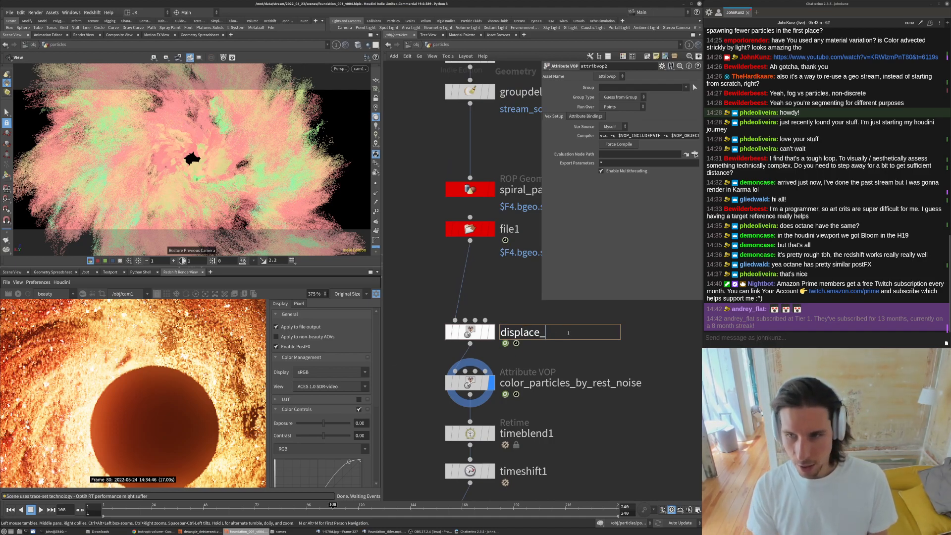
text(particl)
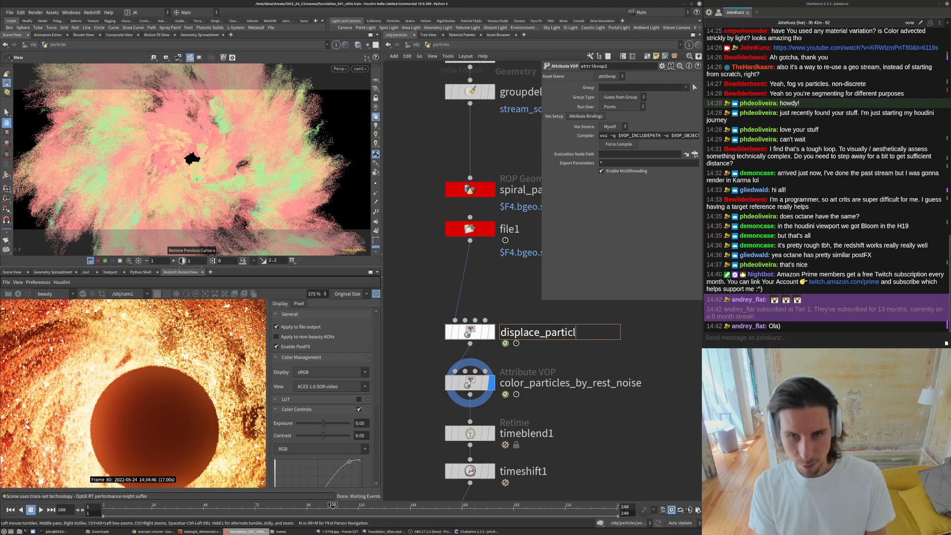
text(es_by_curl_noise)
key(Return)
- Open the node's VOP network and zoom in and out of the render view to inspect the particles
double_click(460, 333)
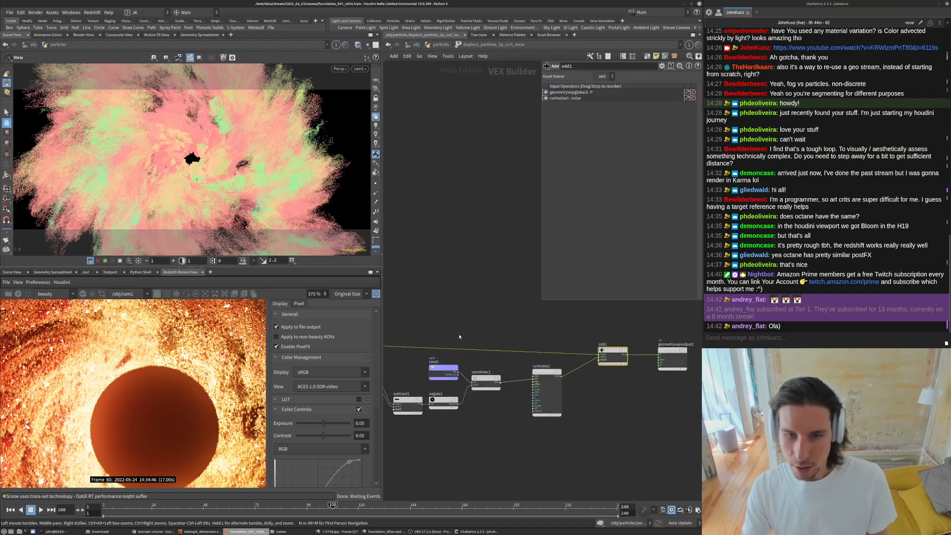
scroll(590, 379, down, 2)
scroll(467, 378, up, 4)
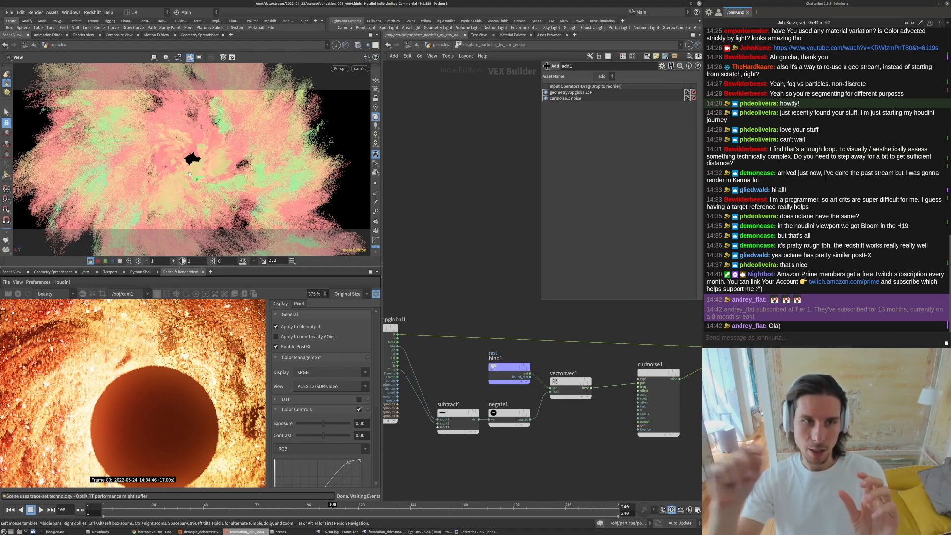
scroll(136, 379, down, 12)
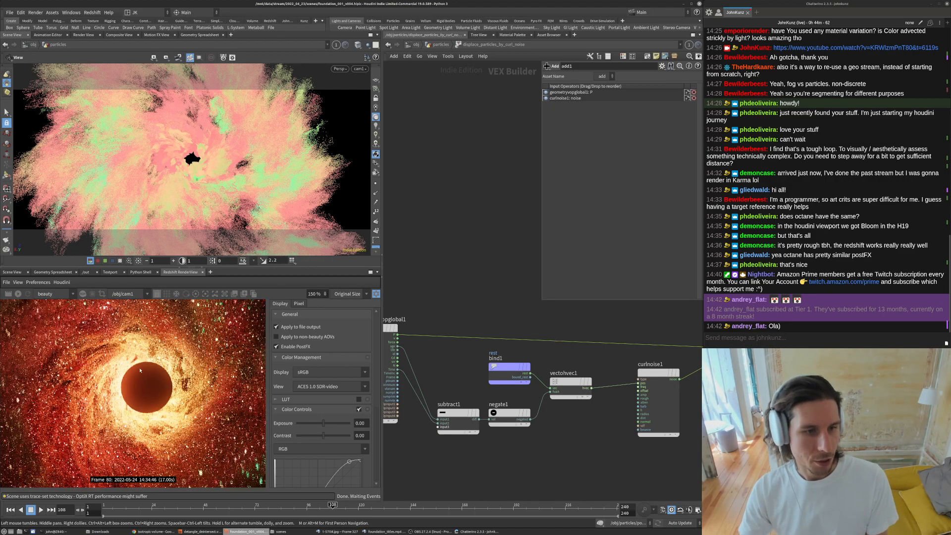
scroll(136, 379, up, 2)
scroll(140, 391, up, 1)
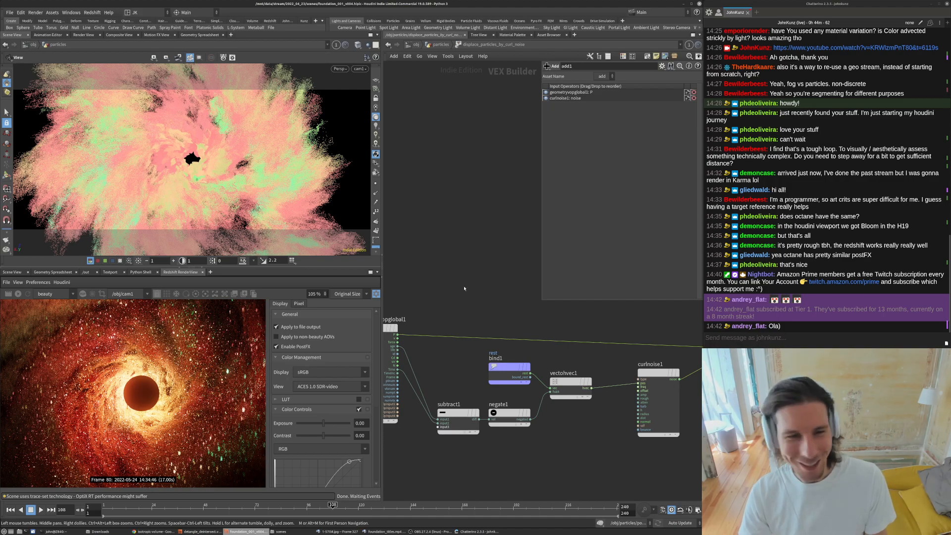
scroll(142, 395, up, 5)
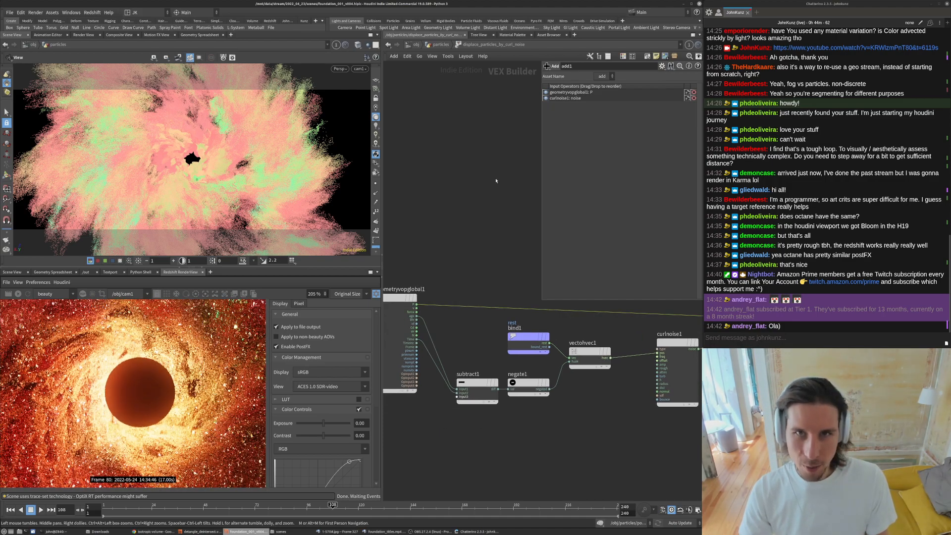
- Return to the particles network, bypass the displacement node and go to frame 80
click(441, 46)
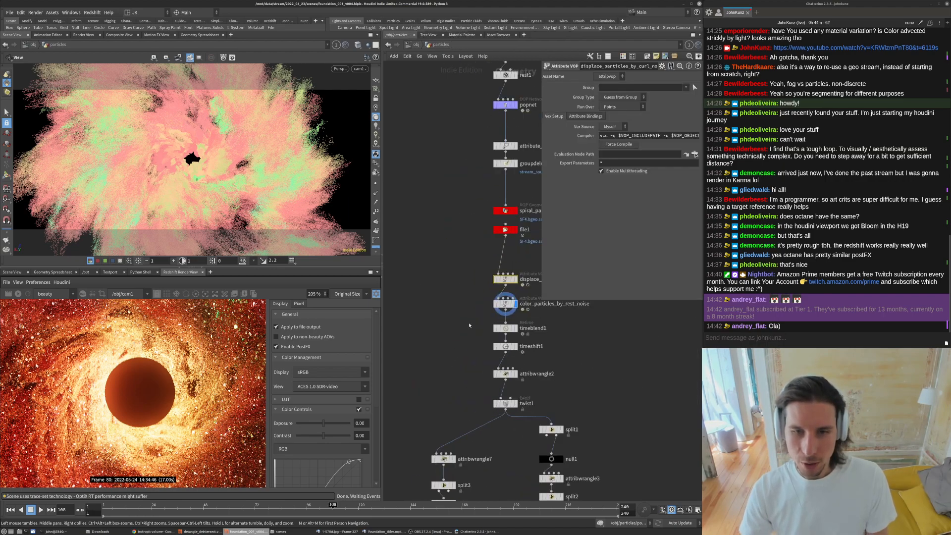
click(456, 262)
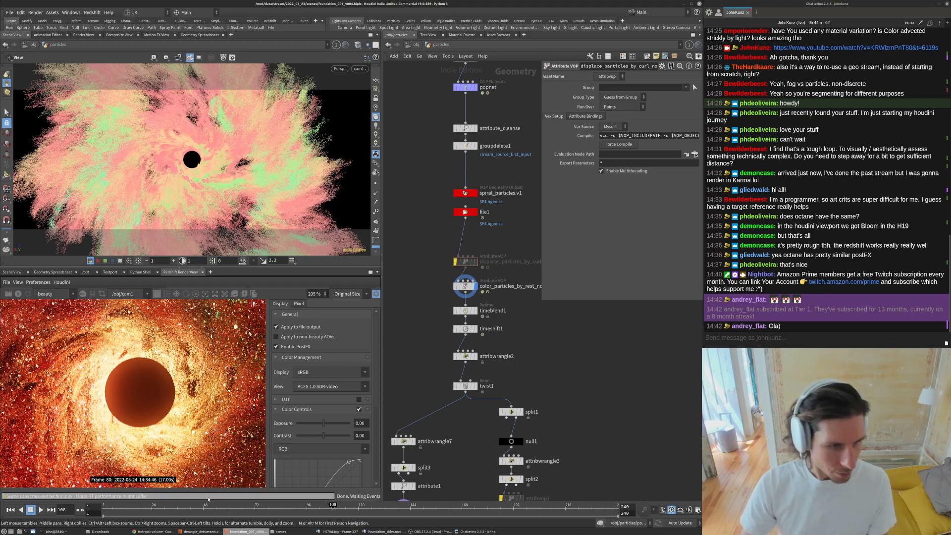
click(272, 509)
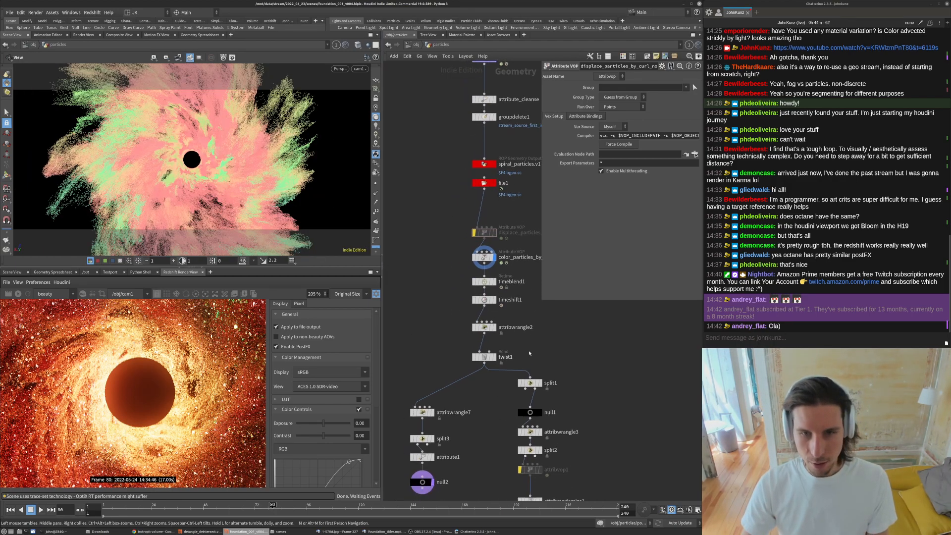
middle_drag(529, 354, 524, 338)
click(490, 285)
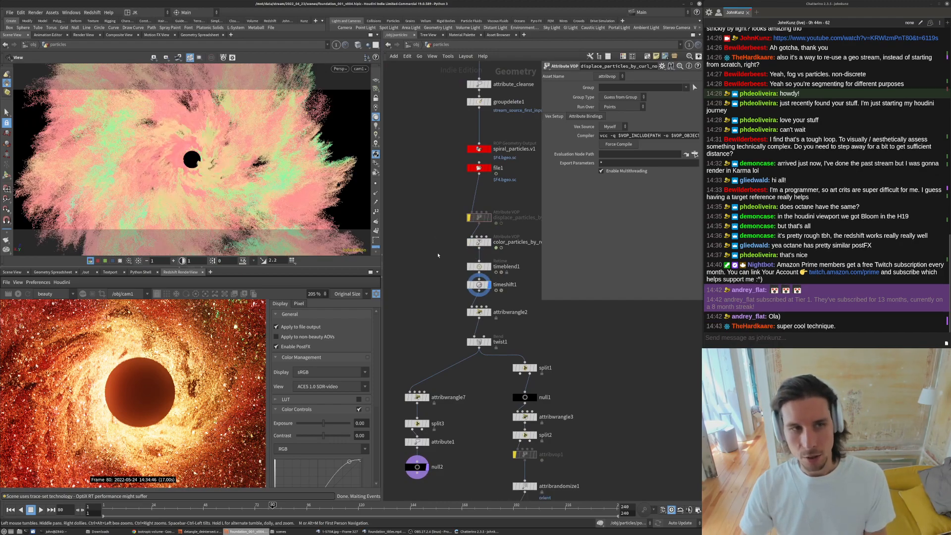
scroll(143, 362, down, 8)
- Take a render snapshot and switch between it and the live render to compare
click(244, 296)
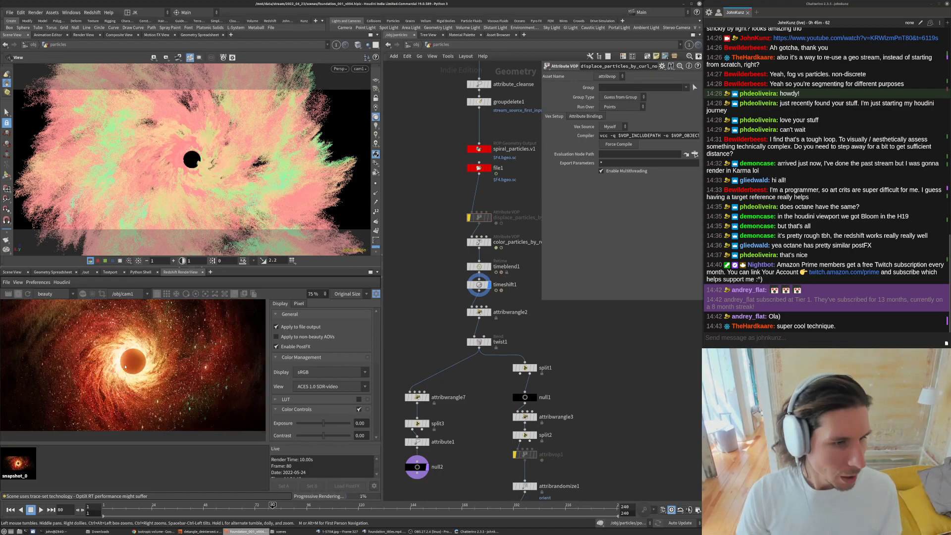
click(19, 294)
click(24, 466)
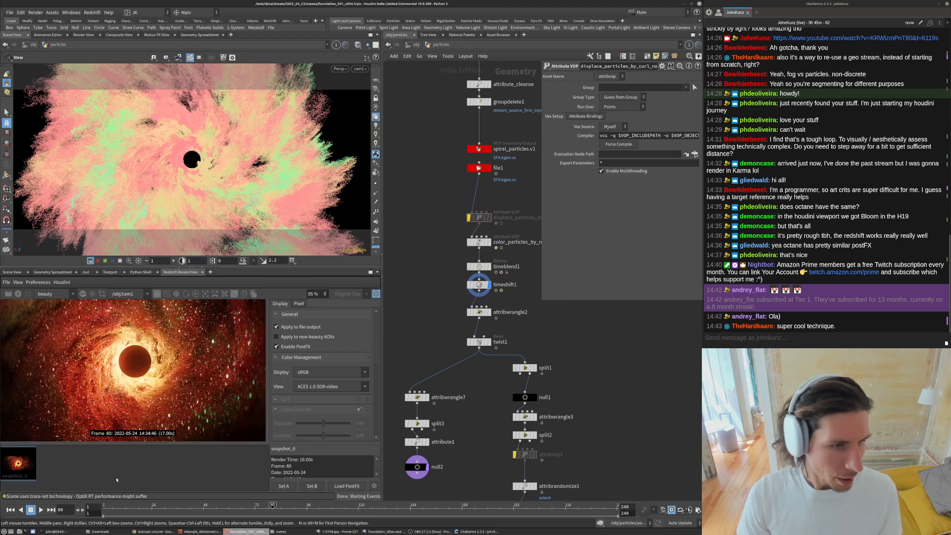
click(57, 466)
click(33, 462)
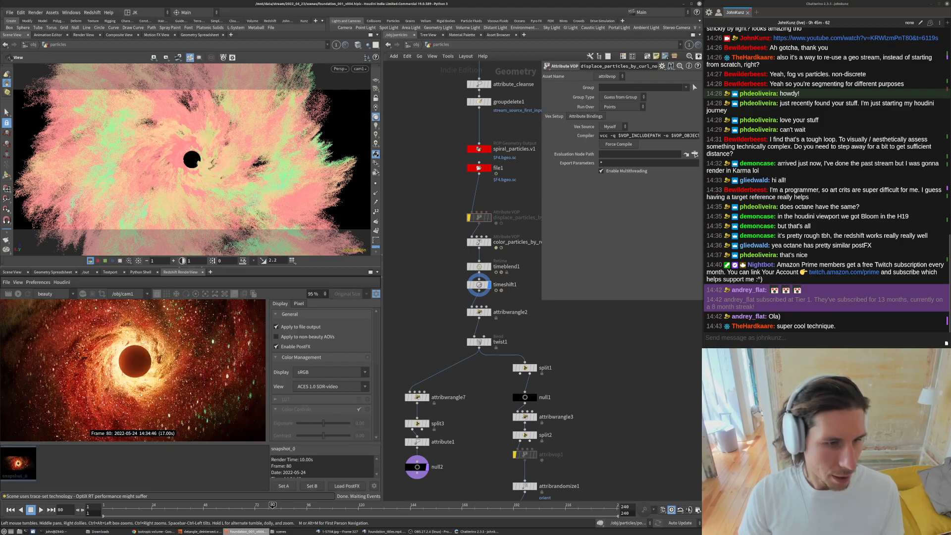
click(68, 465)
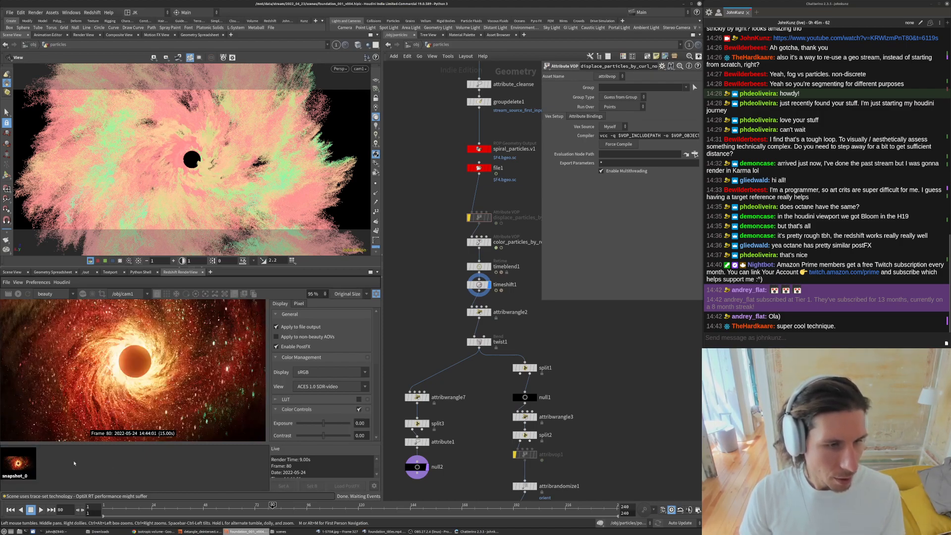
- Re-enable the displacement node and set curlnoise1's roughness to 0.5763 inside its VOP network
click(468, 220)
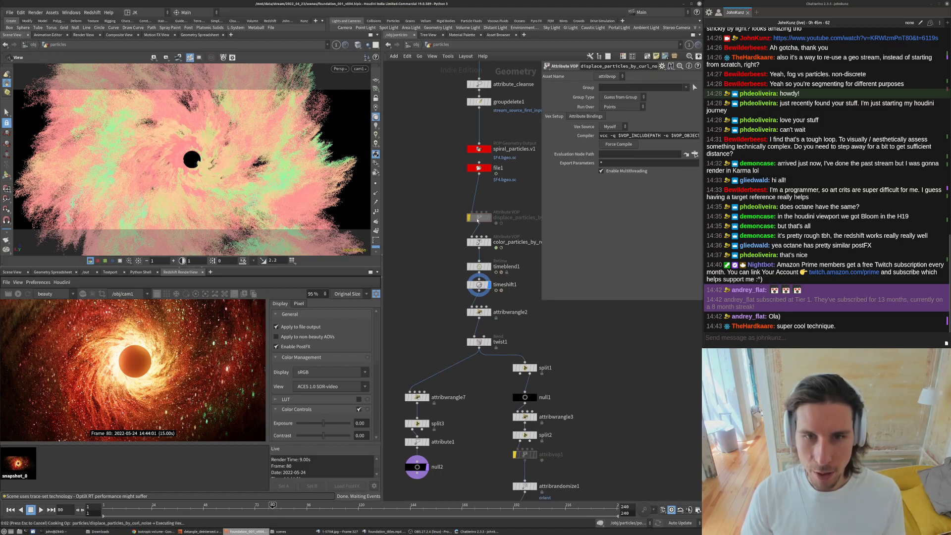
double_click(480, 219)
middle_drag(526, 376, 517, 375)
click(620, 350)
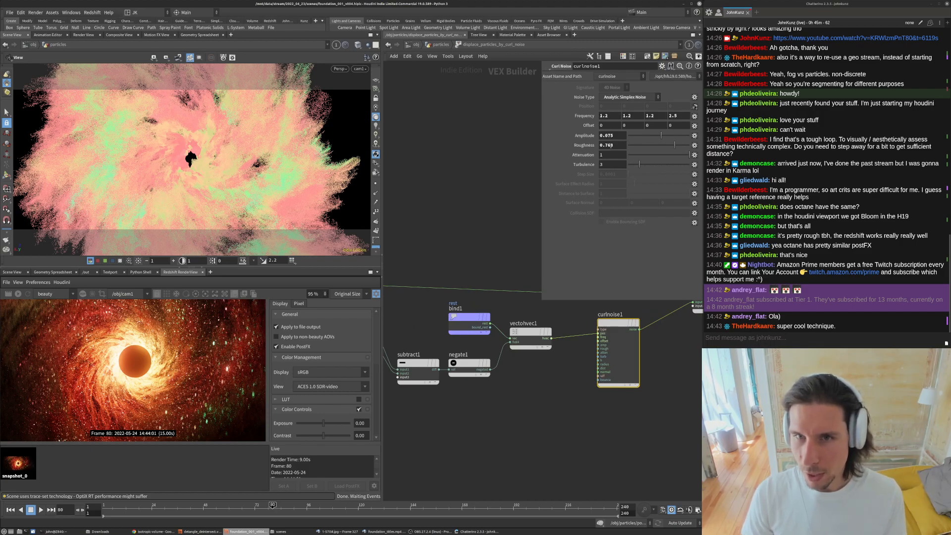
click(605, 145)
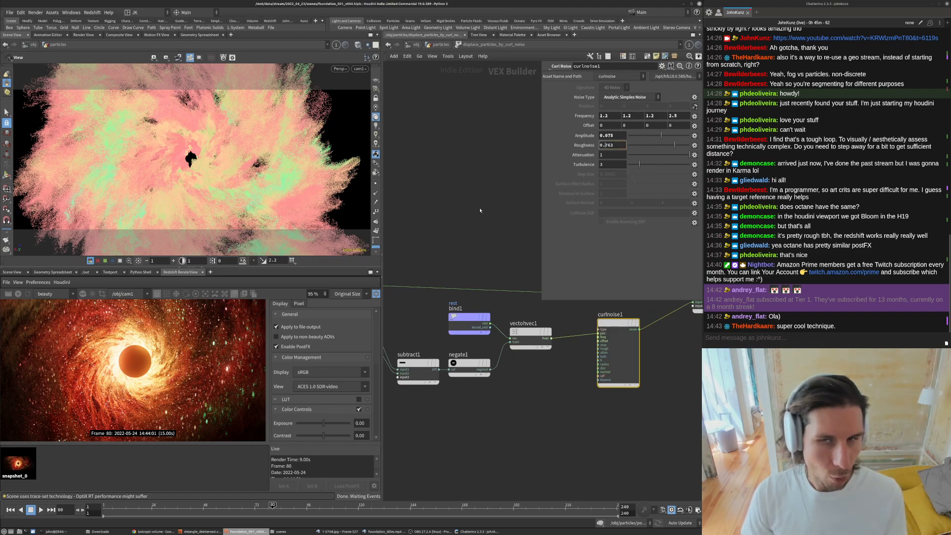
text(3)
key(Return)
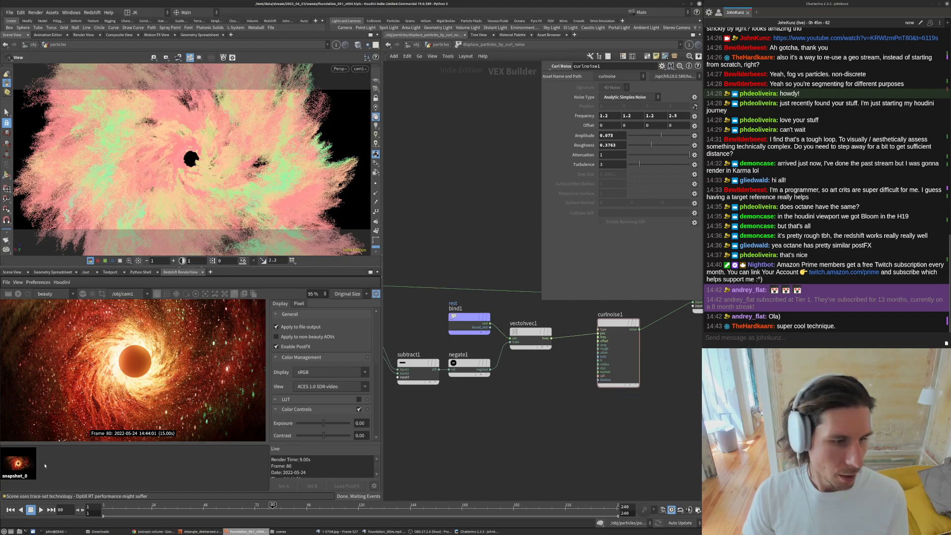
- Re-render from the particles network and zoom into the render view to inspect the lower-roughness displacement
key(u)
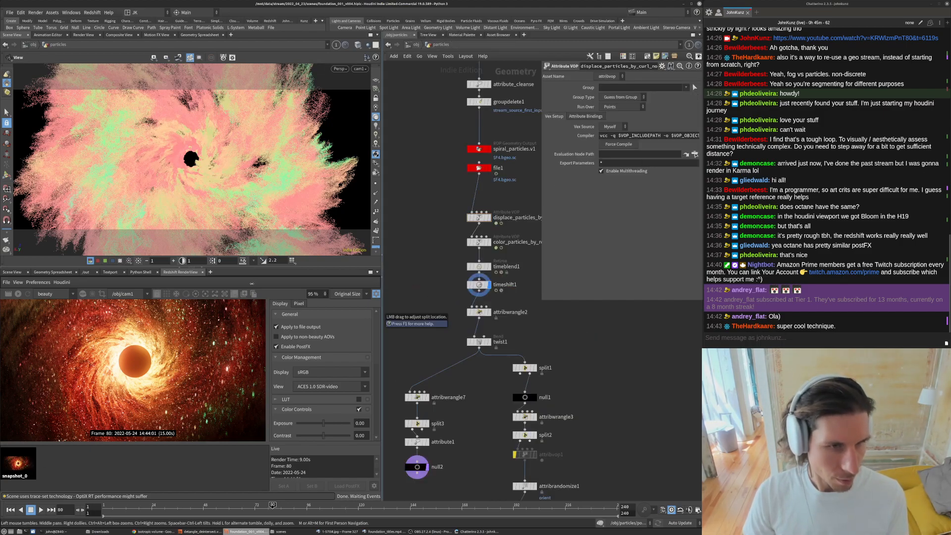
click(235, 294)
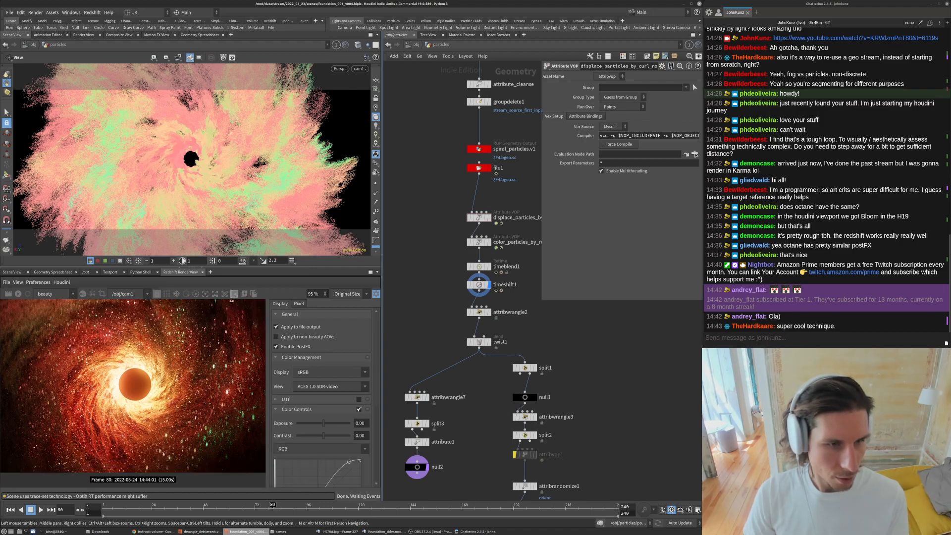
click(17, 294)
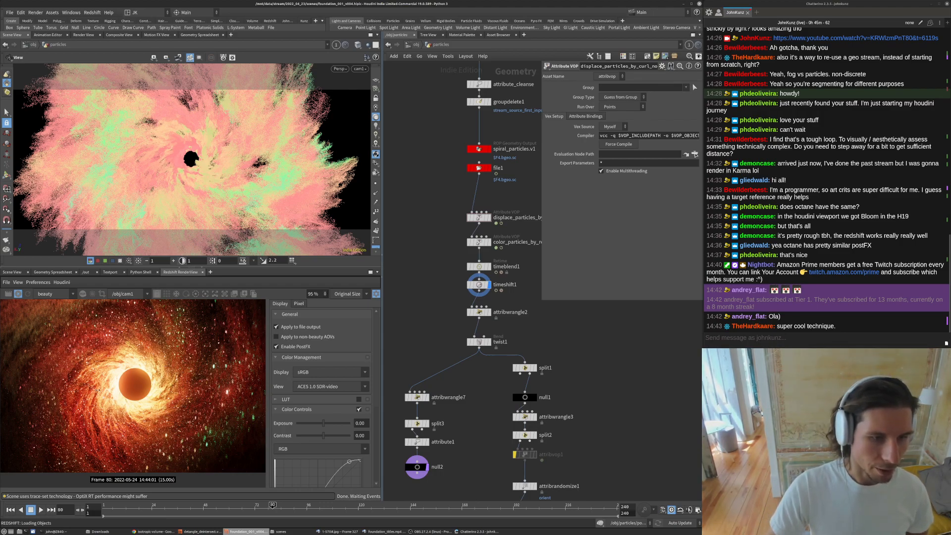
scroll(108, 402, up, 8)
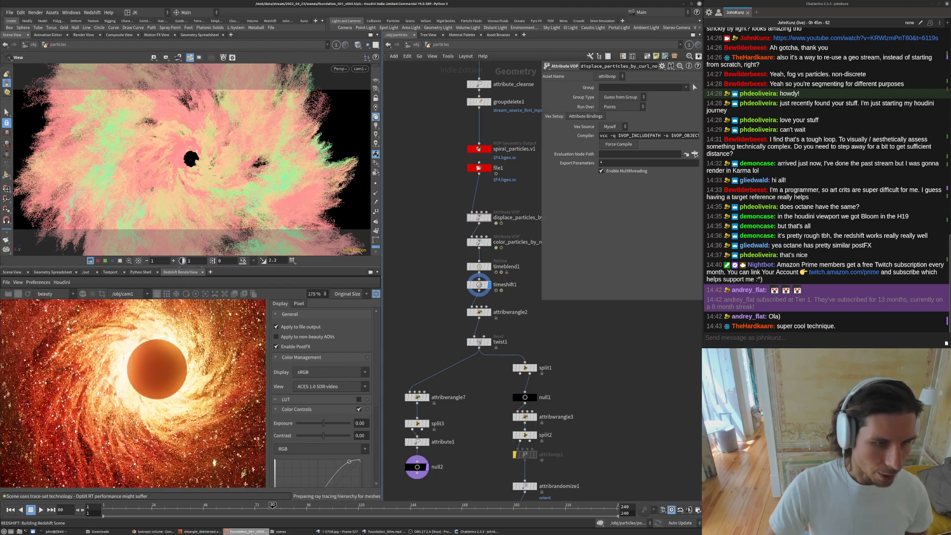
scroll(114, 350, down, 5)
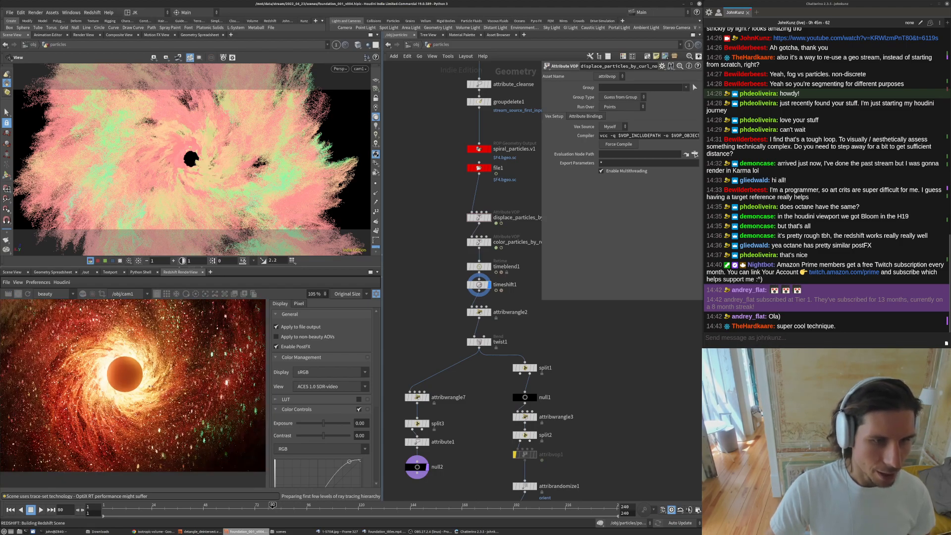
scroll(120, 346, down, 1)
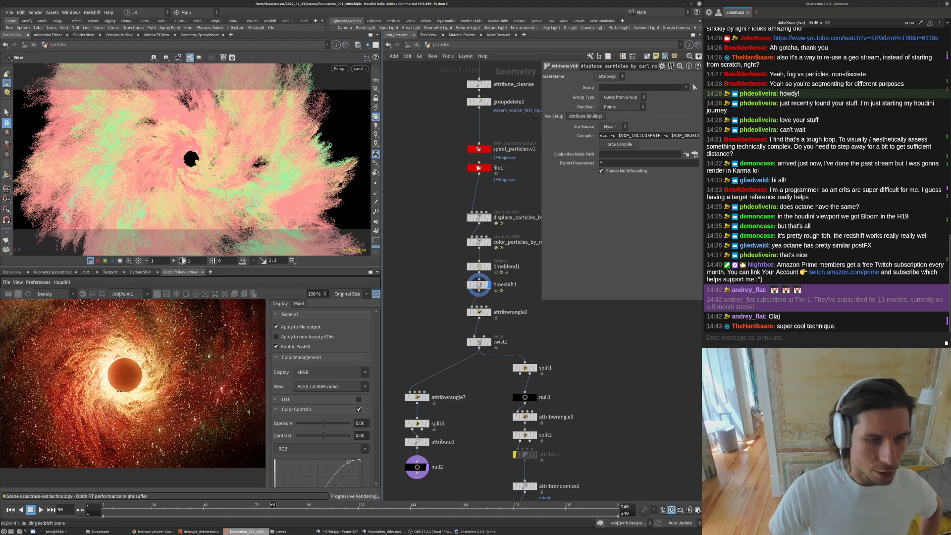
scroll(133, 399, down, 1)
click(277, 347)
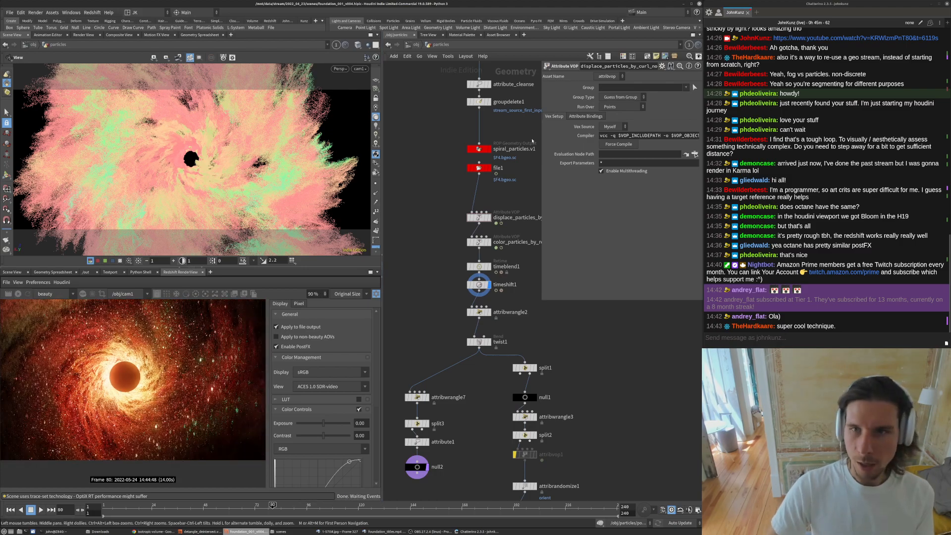
double_click(478, 220)
click(607, 145)
key(Return)
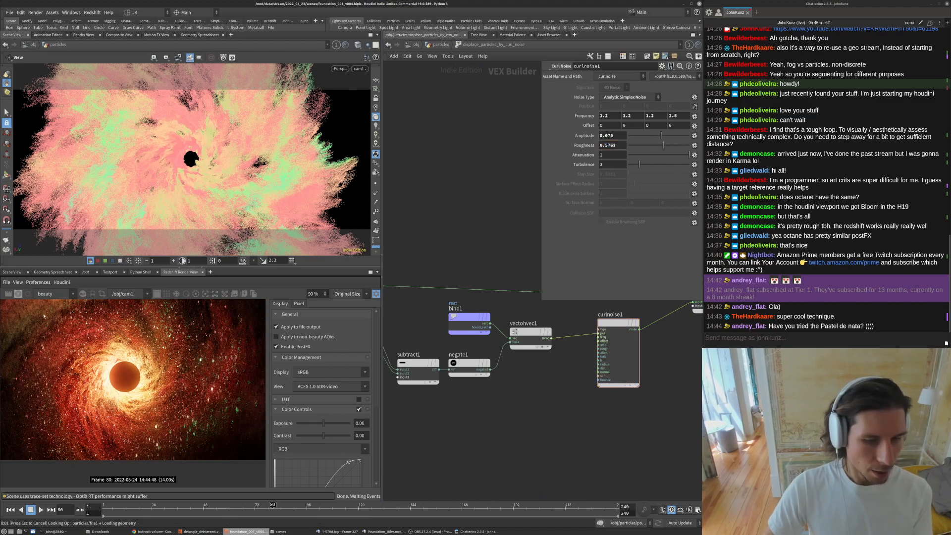
- Switch to the Foundation reference video, scrub through it for comparison, and return to Houdini
click(377, 532)
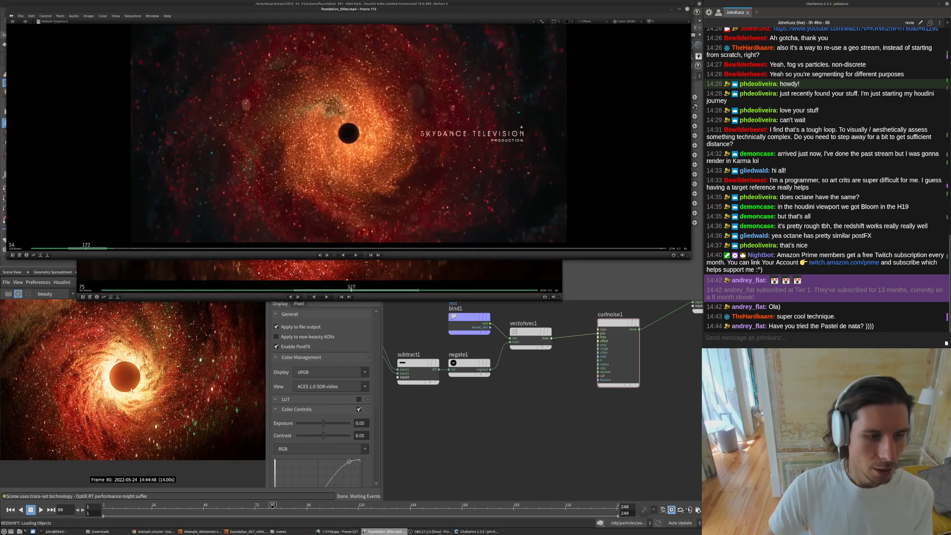
click(355, 266)
drag(347, 244, 263, 203)
click(444, 428)
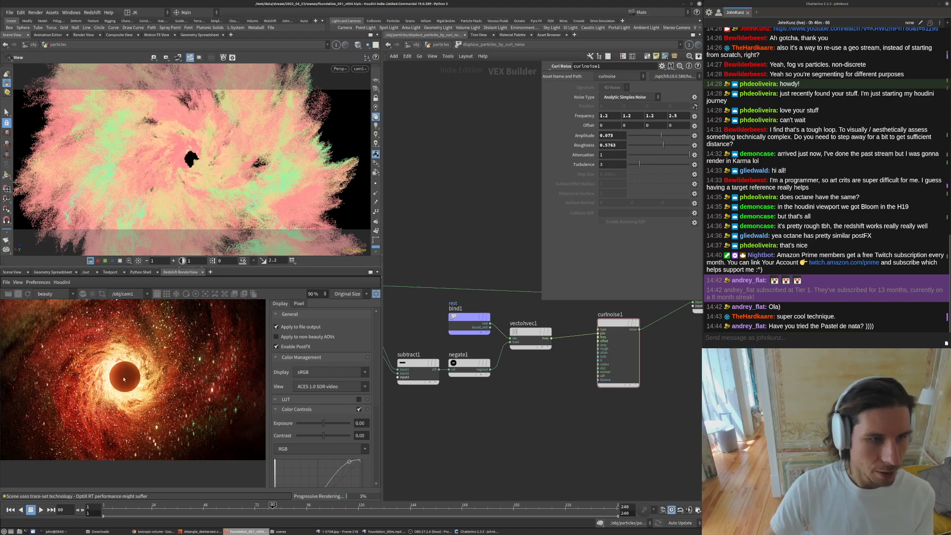
- Restart the render and set curlnoise1's roughness back to 0.763
scroll(124, 379, down, 2)
click(17, 297)
click(609, 145)
key(BackSpace)
key(Return)
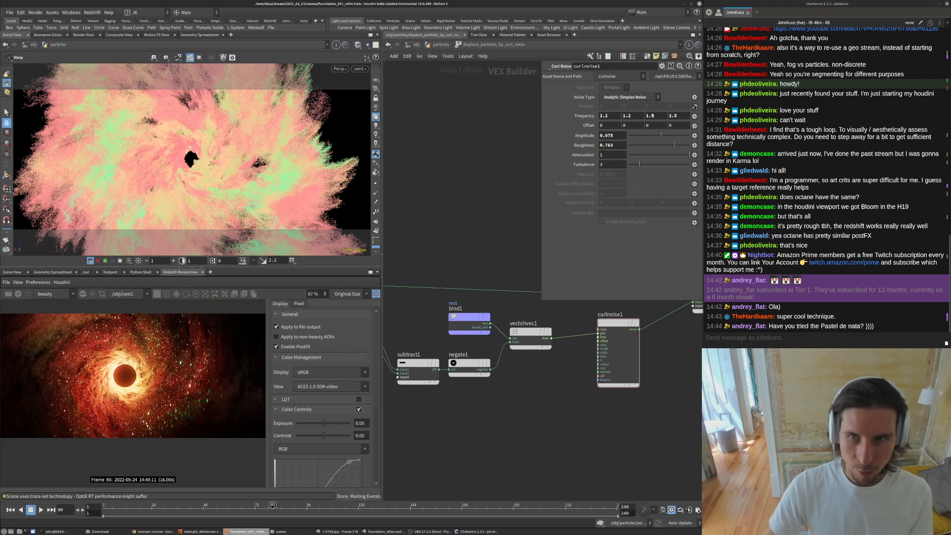
- Re-render and zoom the render view and VOP network to inspect the result
click(18, 294)
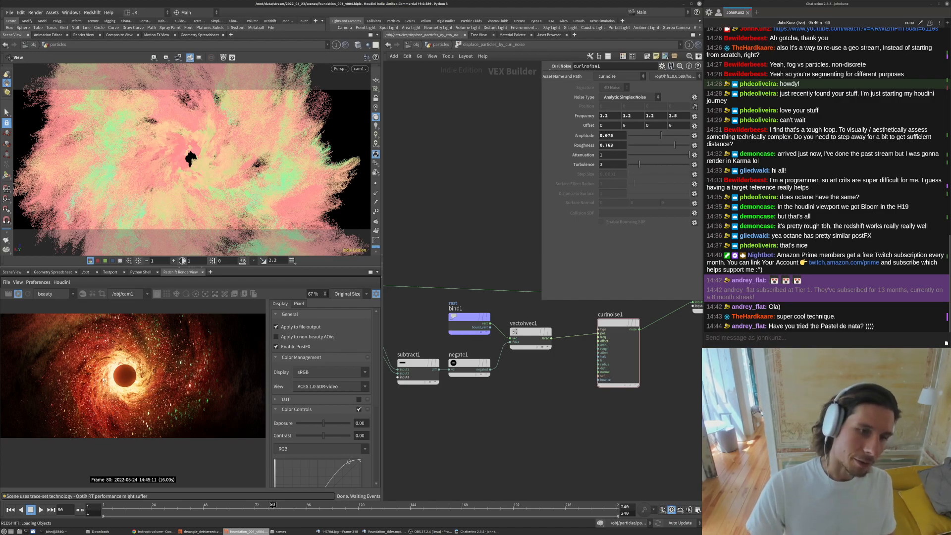
scroll(104, 379, up, 3)
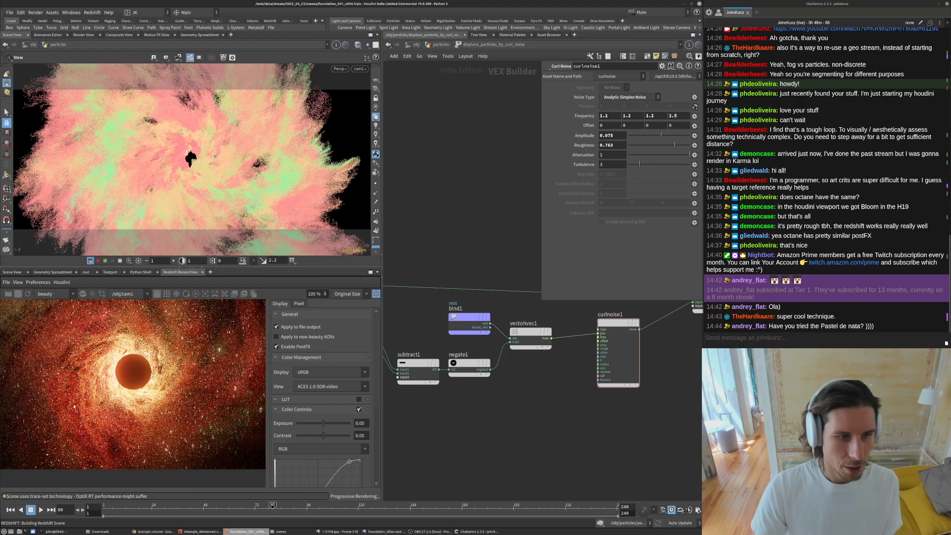
scroll(102, 388, up, 2)
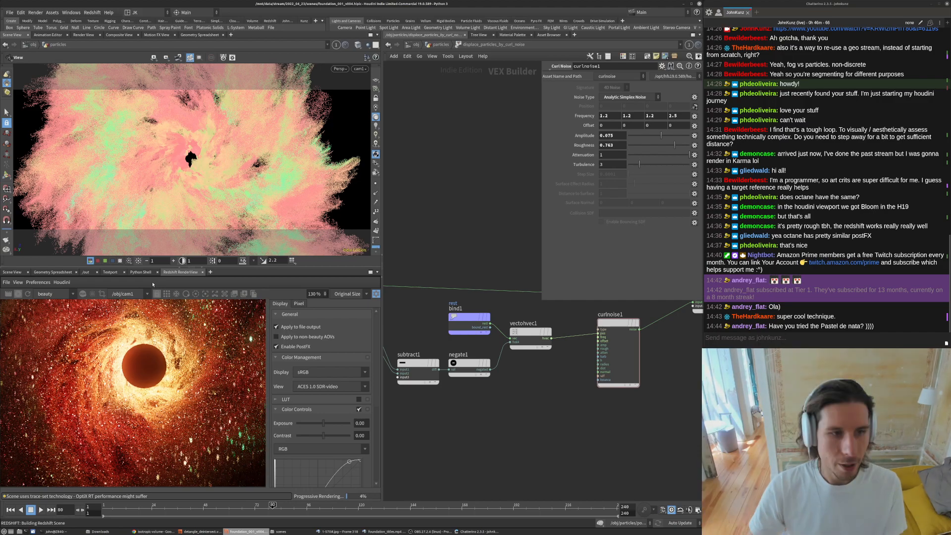
scroll(538, 417, down, 4)
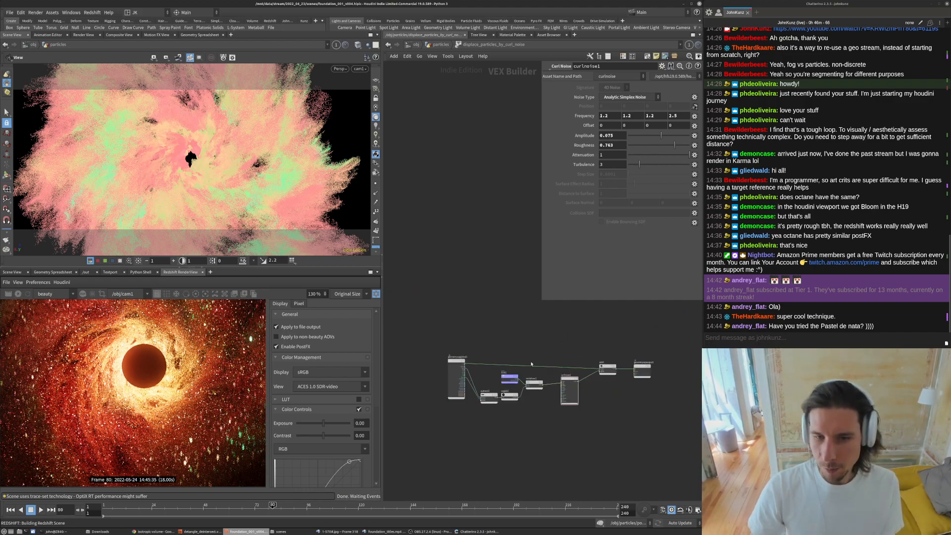
scroll(530, 363, up, 3)
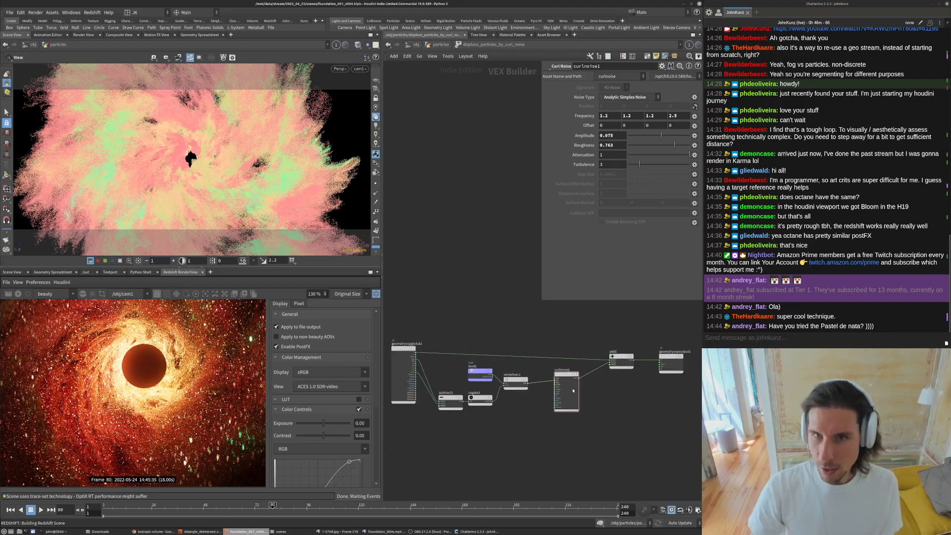
- Return to the particles geometry network and zoom out the Redshift render view to inspect the whole render
click(441, 44)
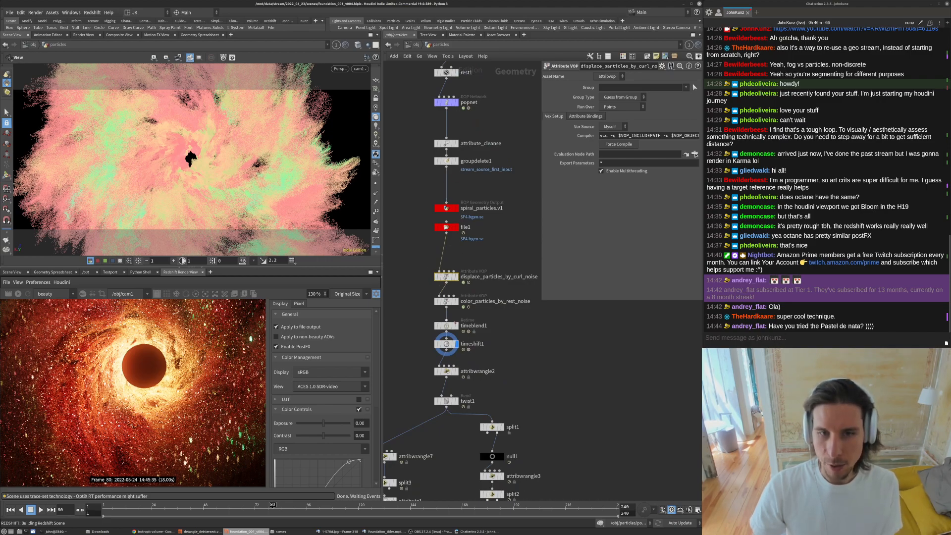
drag(544, 300, 545, 294)
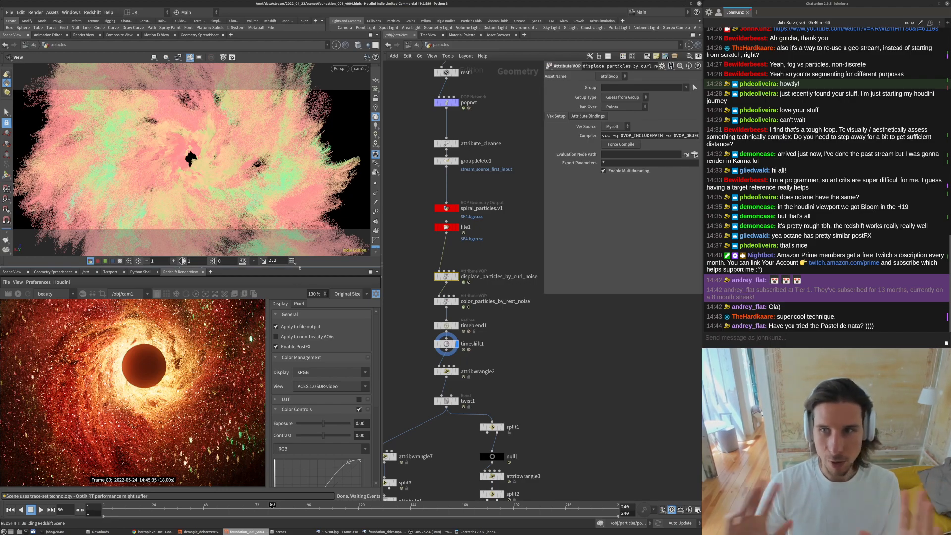
scroll(136, 378, down, 5)
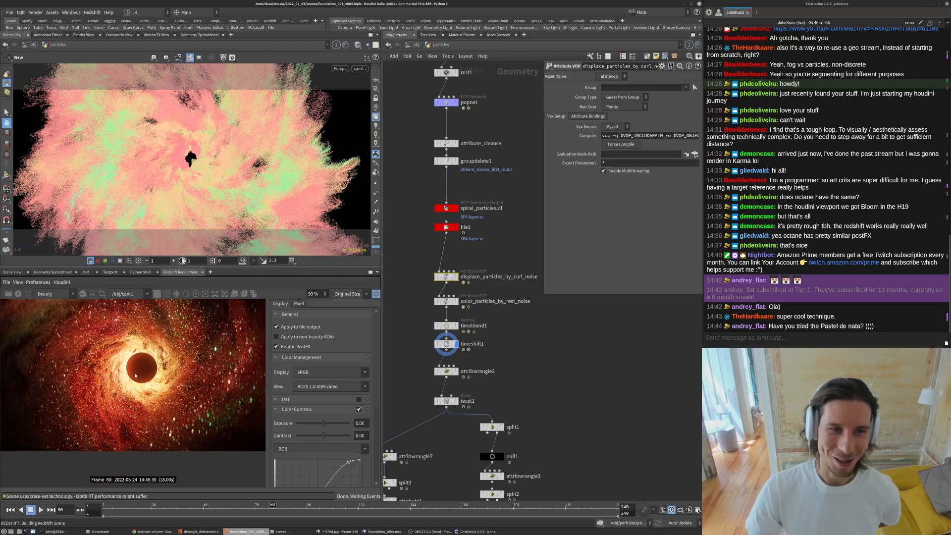
middle_drag(542, 345, 542, 301)
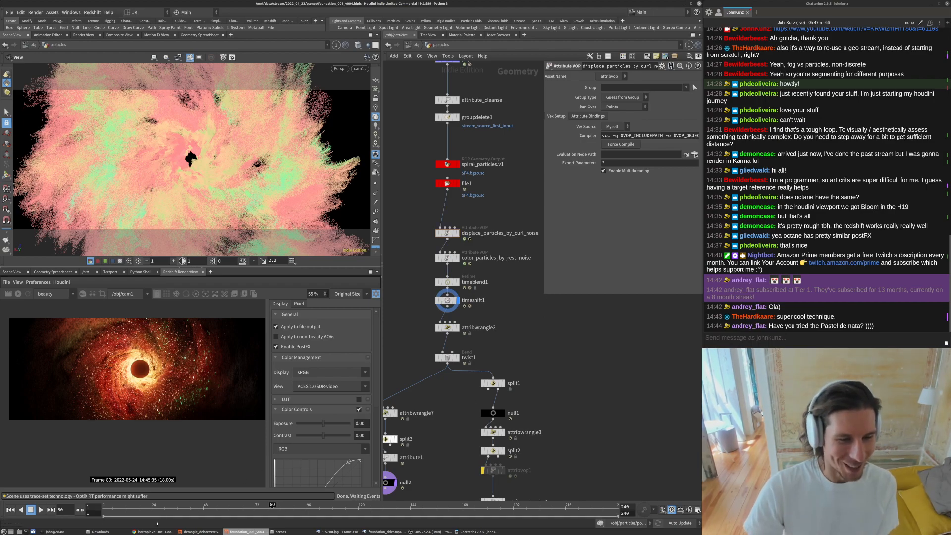
- Search the web for salame de chocolate and browse the image results, then return to Houdini
mouse_move(150, 532)
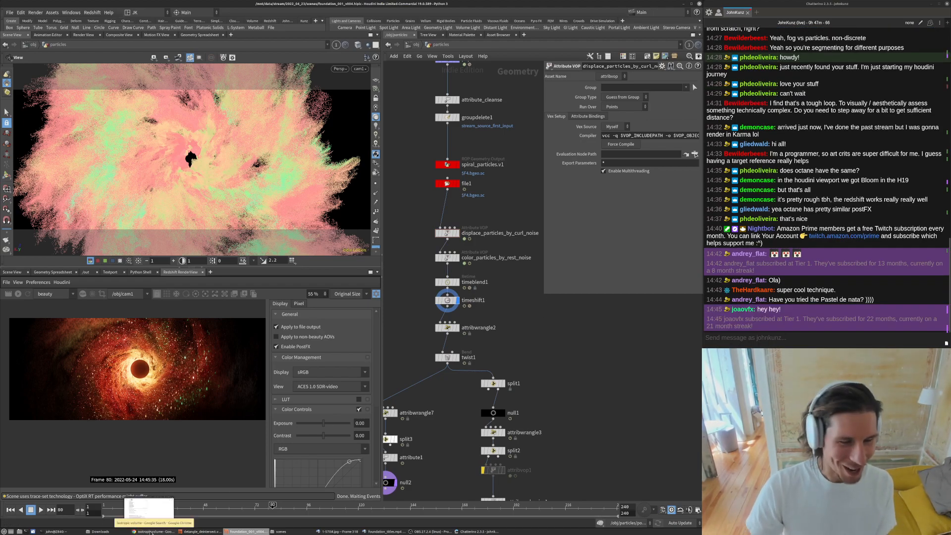
click(151, 531)
key(ctrl+t)
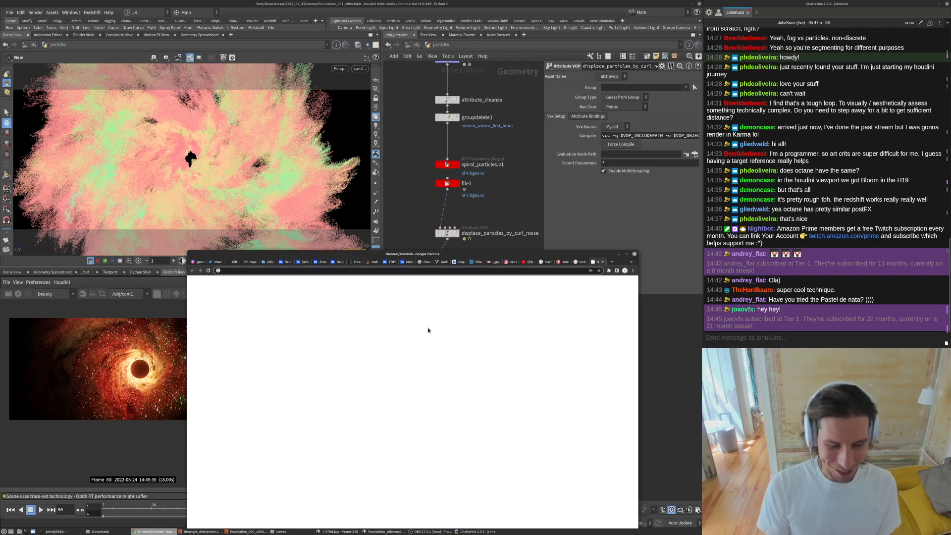
text(salame de)
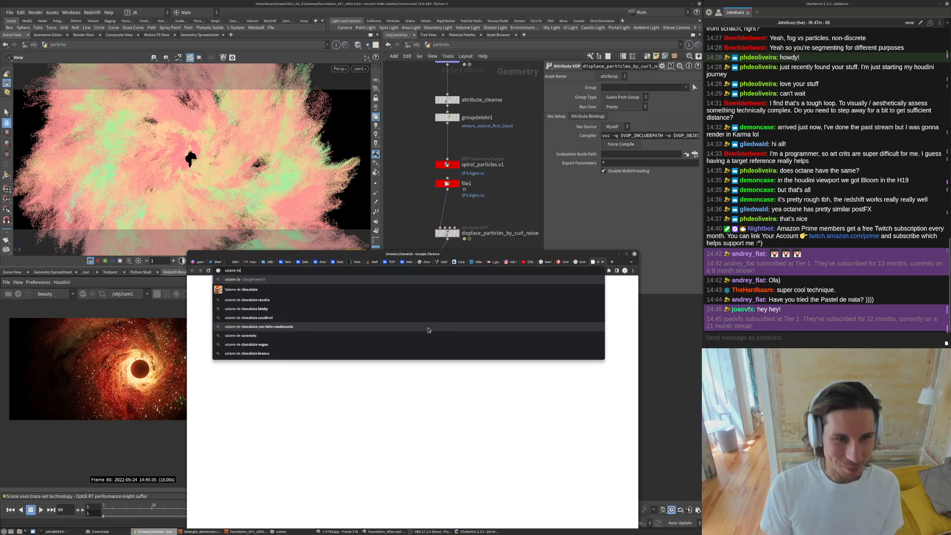
key(Down)
key(Return)
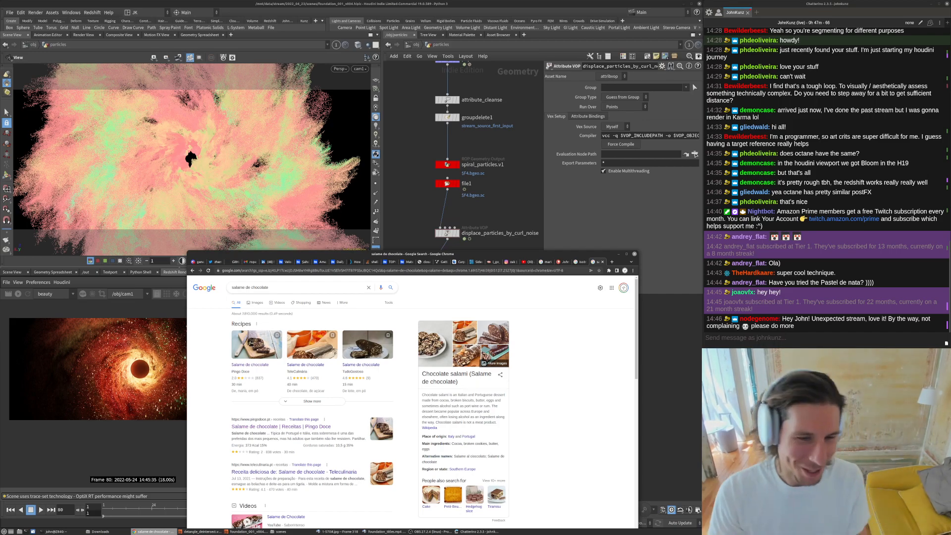
click(419, 326)
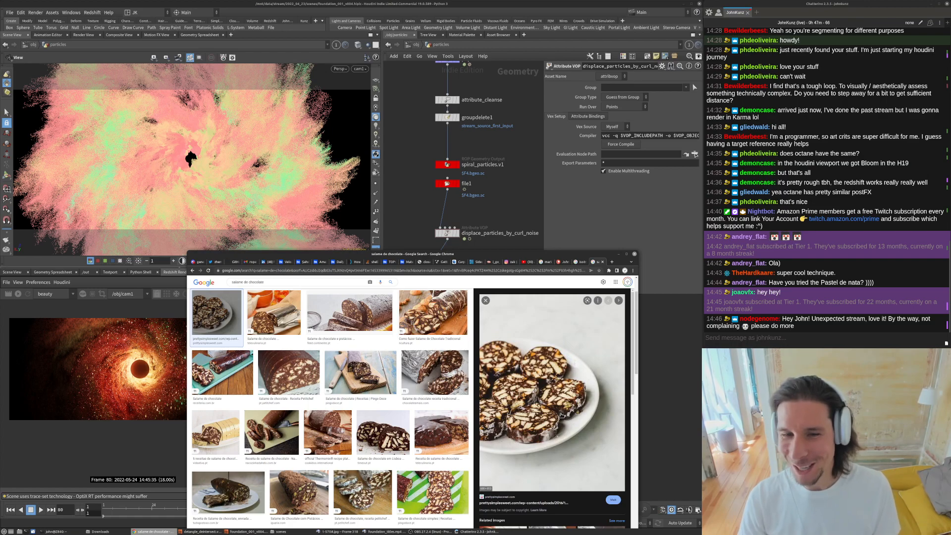
click(441, 316)
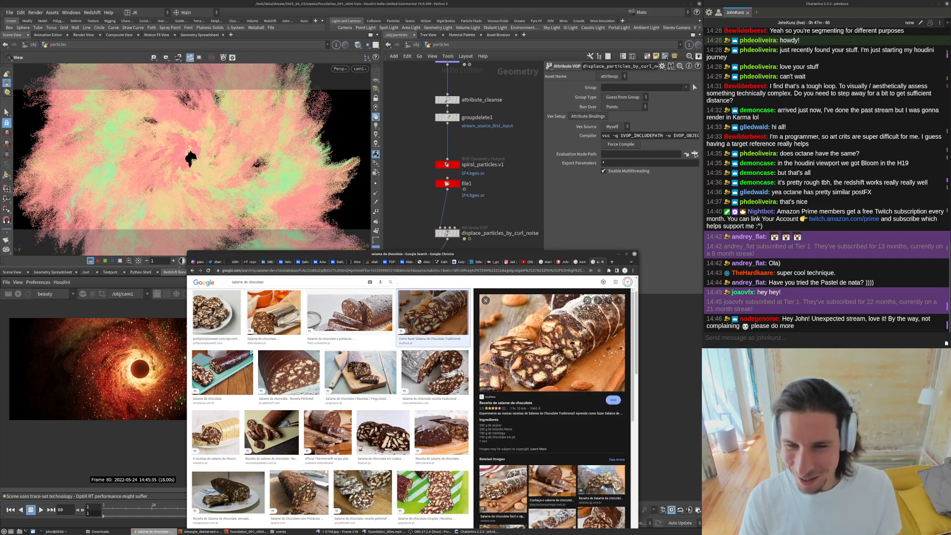
scroll(458, 410, down, 1)
scroll(459, 410, down, 1)
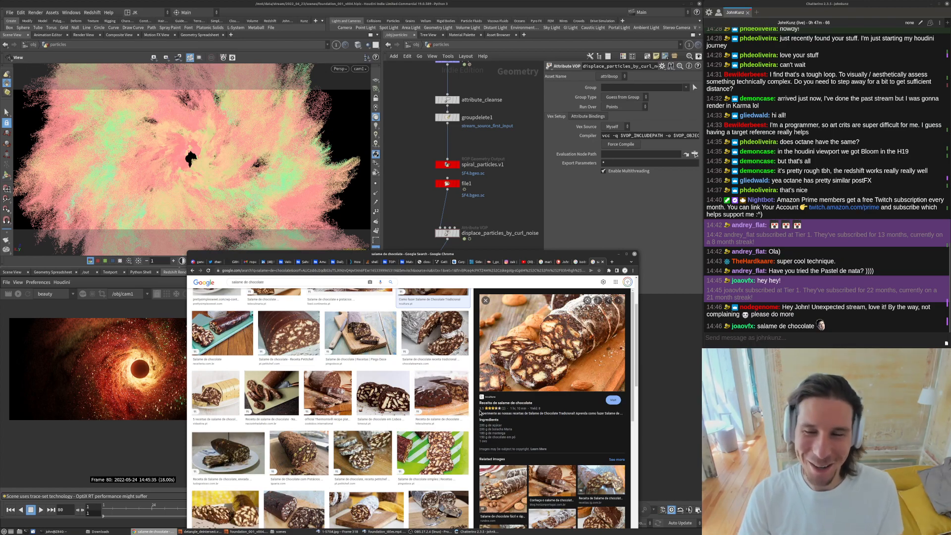
scroll(240, 416, up, 1)
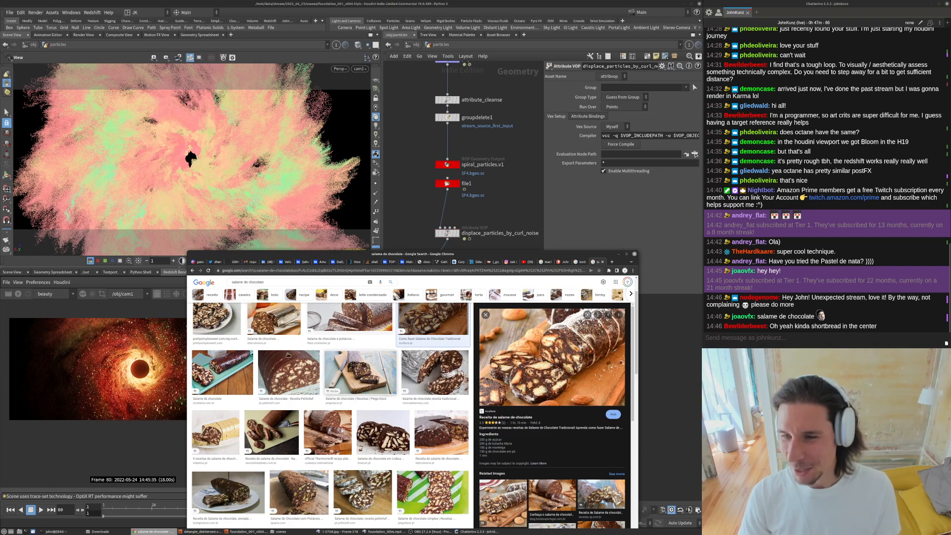
scroll(297, 357, up, 1)
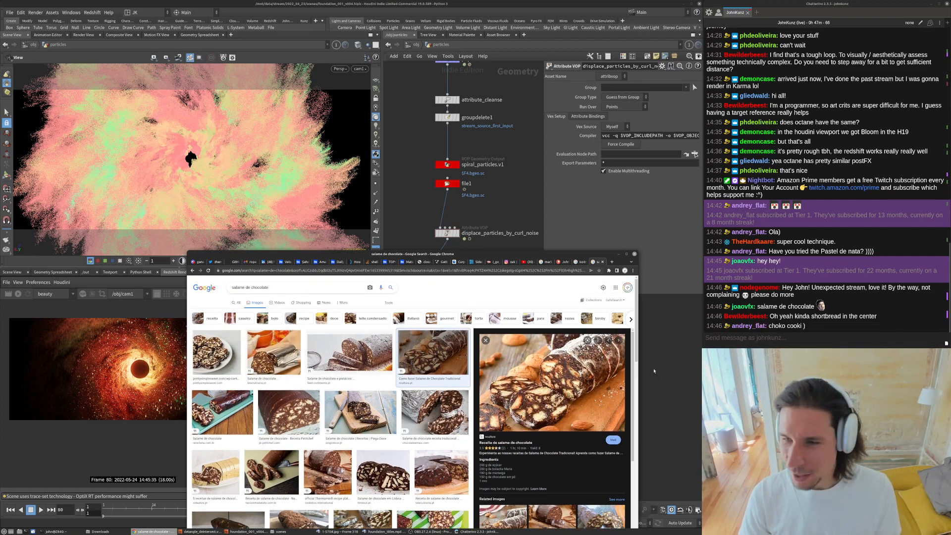
click(654, 371)
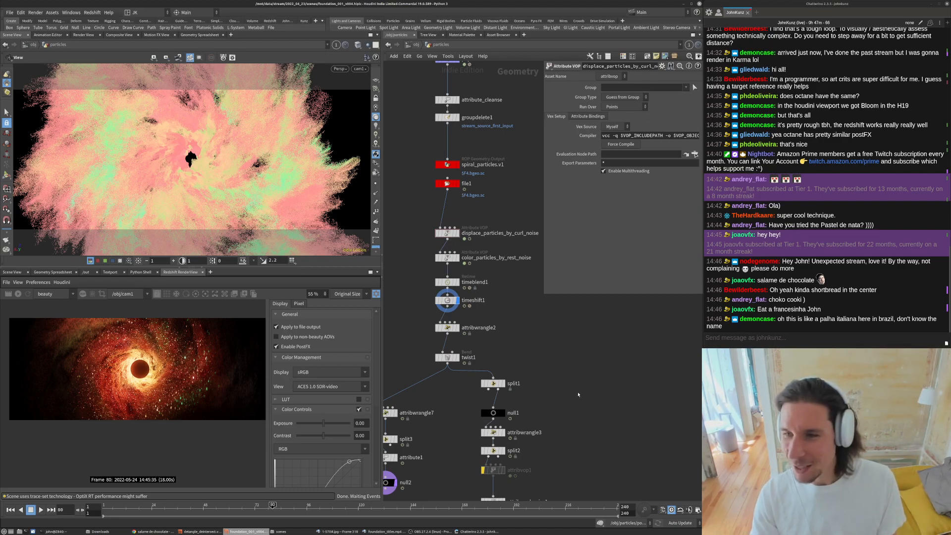
scroll(550, 380, down, 5)
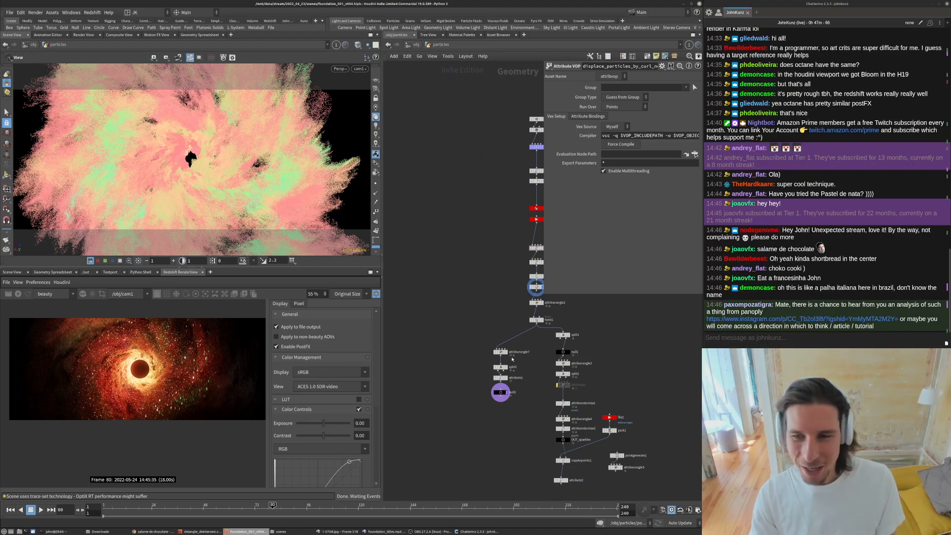
middle_drag(513, 359, 500, 385)
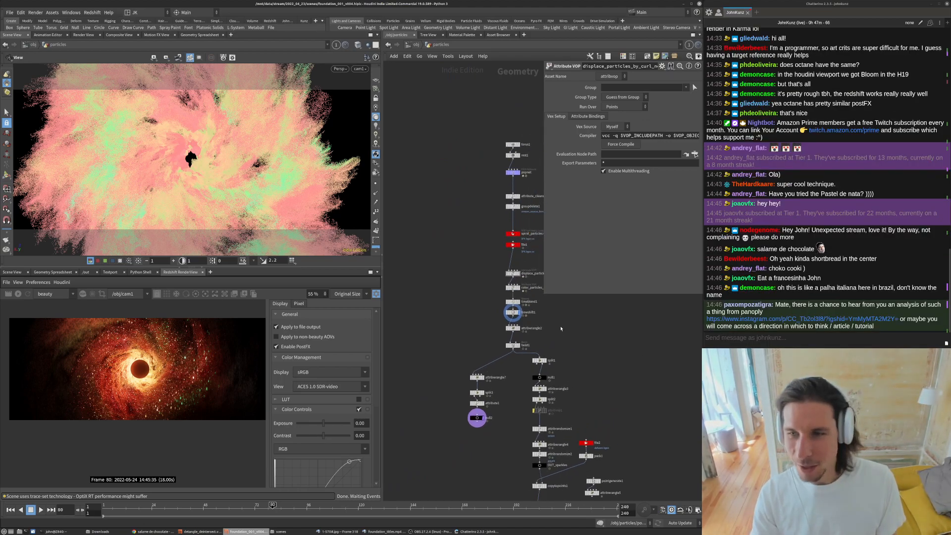
scroll(568, 331, up, 3)
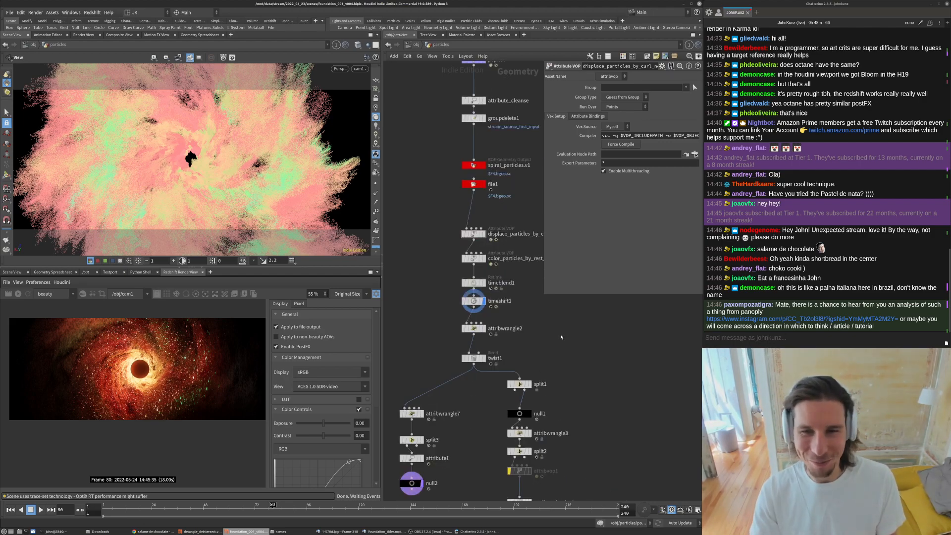
middle_drag(558, 337, 562, 331)
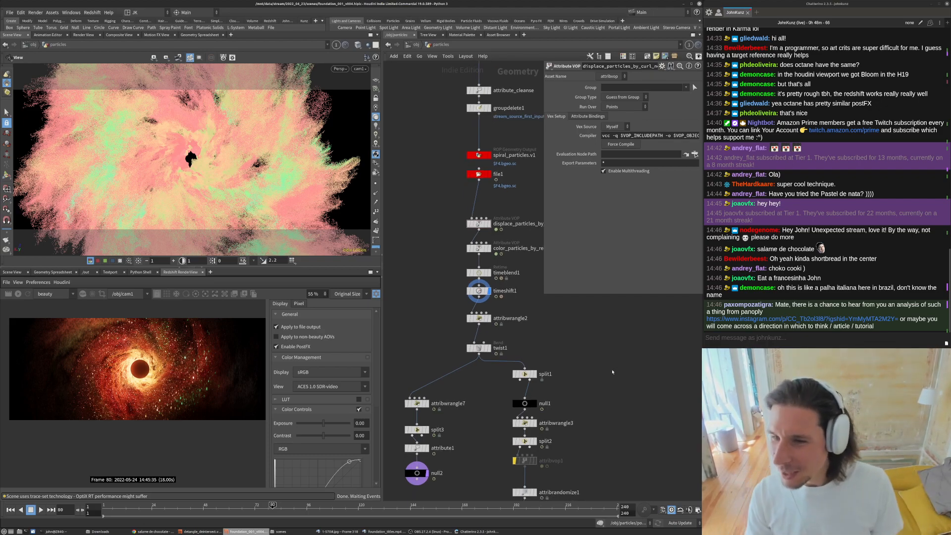
- Copy palha italiana from the chat and search the web for its images, opening one result
drag(858, 287, 818, 292)
key(ctrl+c)
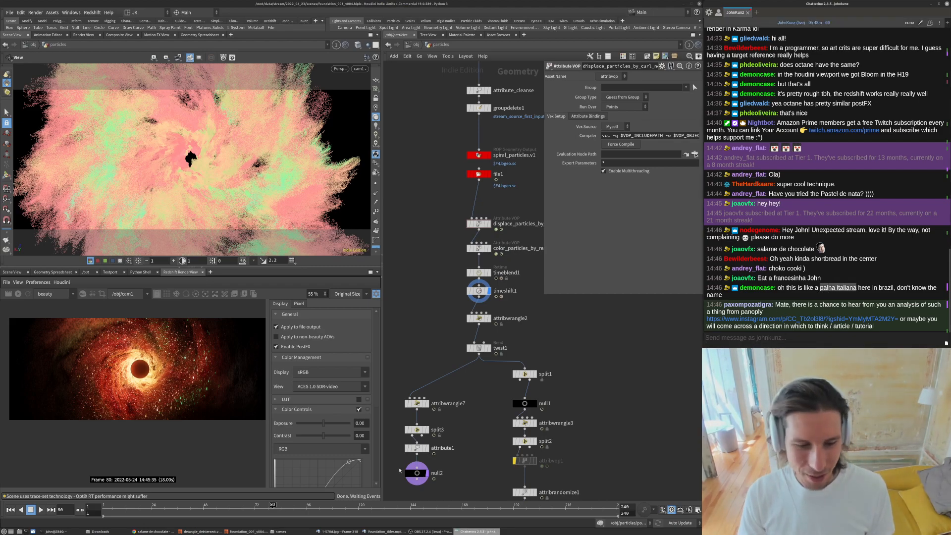
click(154, 532)
key(ctrl+t)
key(ctrl+v)
key(Return)
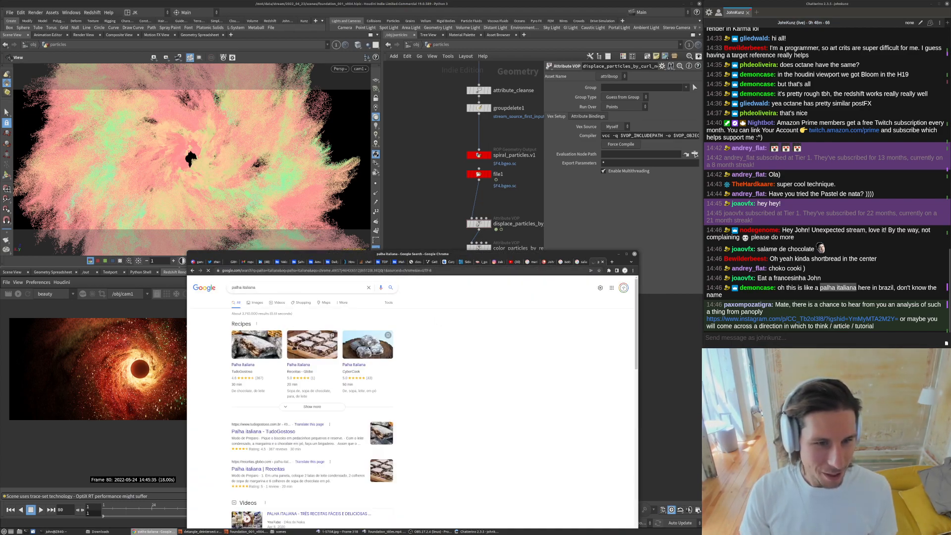
click(256, 303)
scroll(432, 355, down, 1)
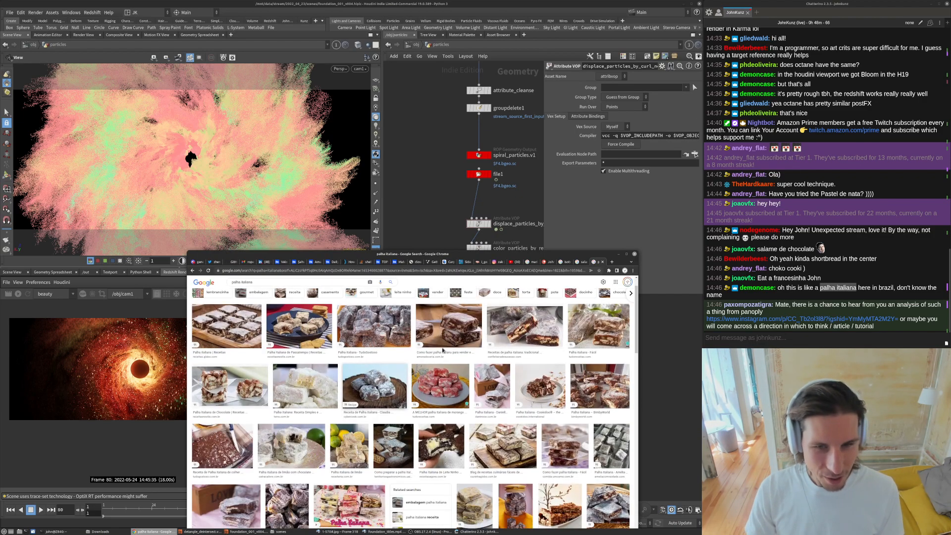
click(452, 344)
click(215, 326)
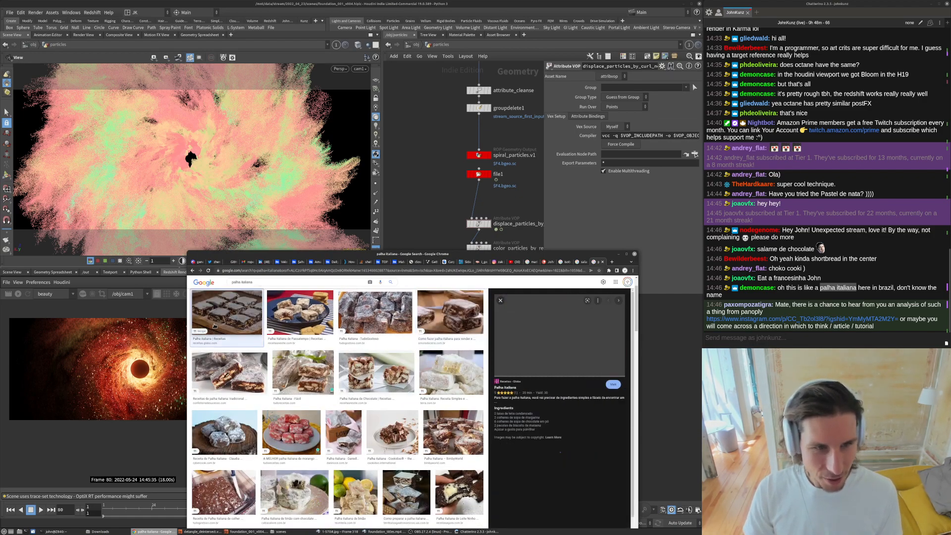
scroll(564, 399, down, 2)
scroll(561, 302, down, 1)
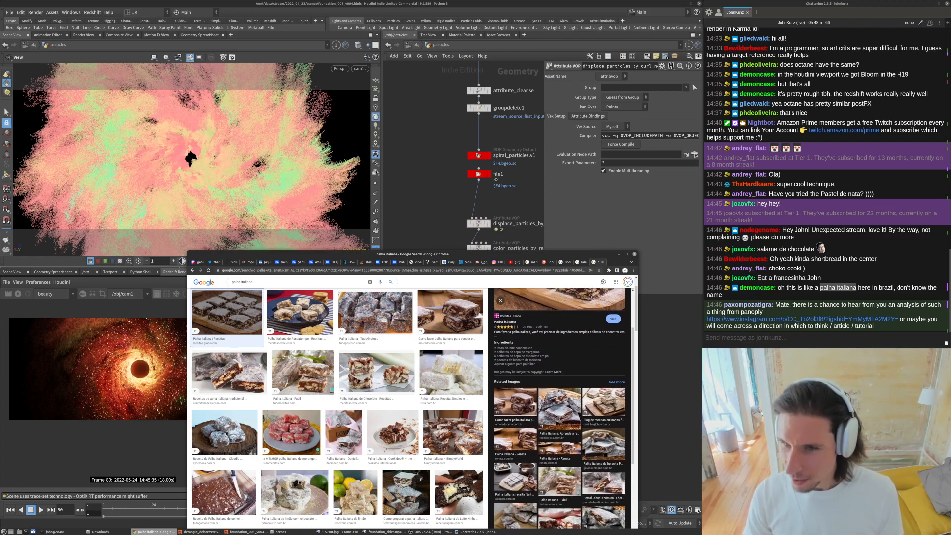
scroll(539, 367, up, 3)
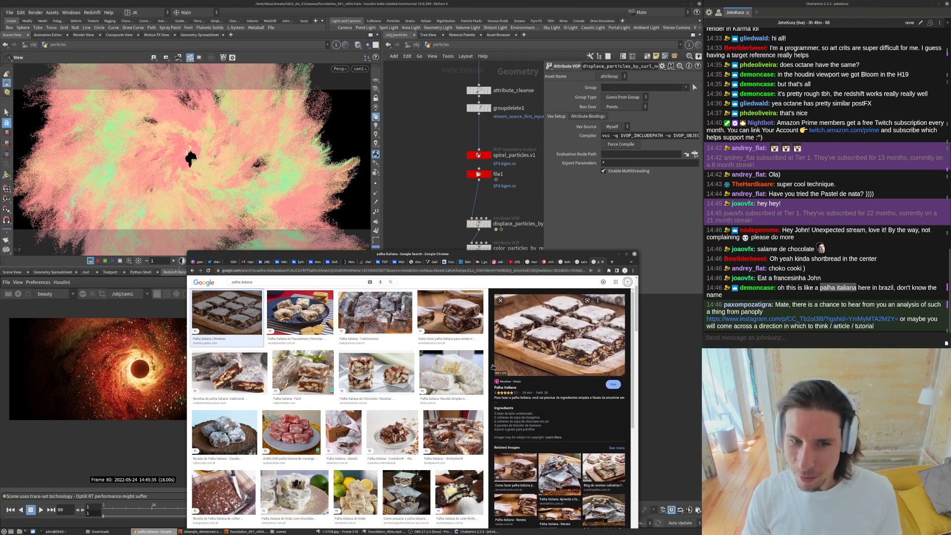
- Switch back to the salame de chocolate image results, view another image, and return to Houdini
click(579, 266)
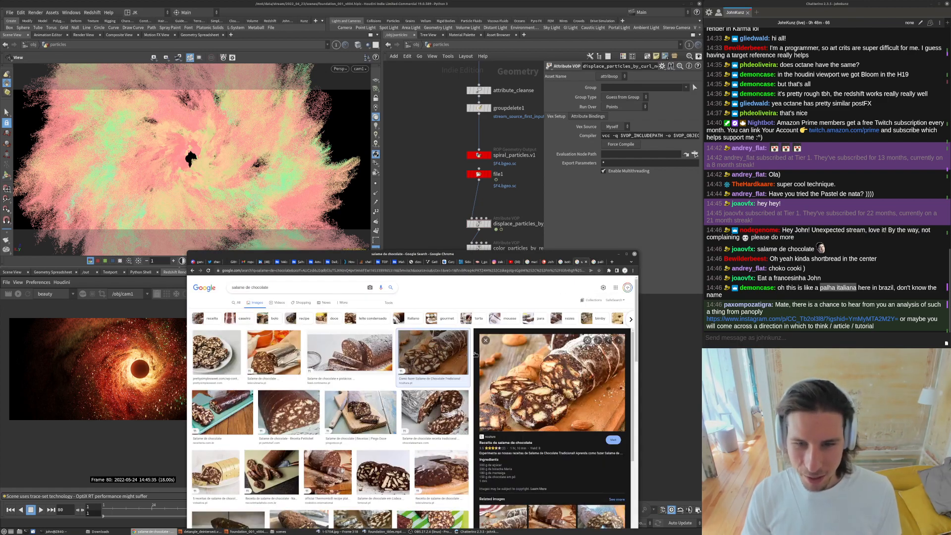
scroll(431, 408, down, 2)
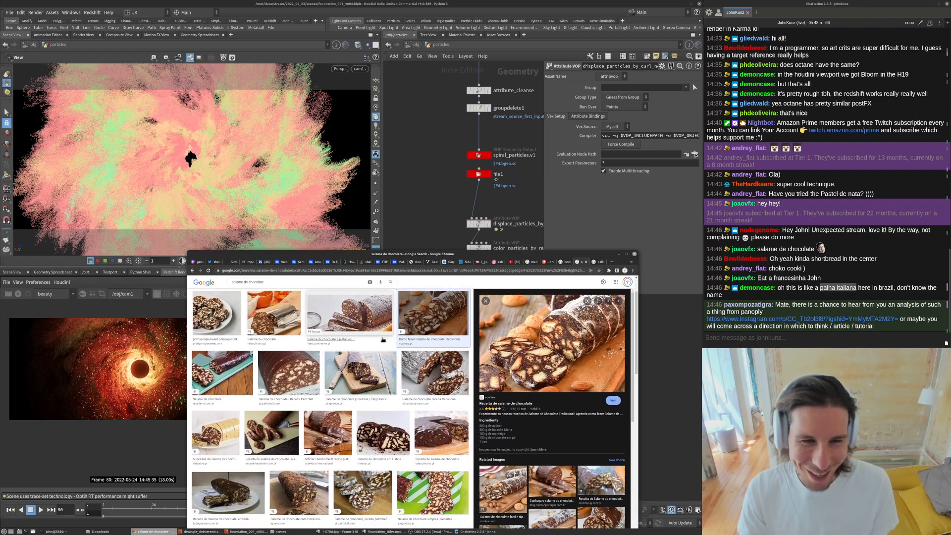
click(233, 368)
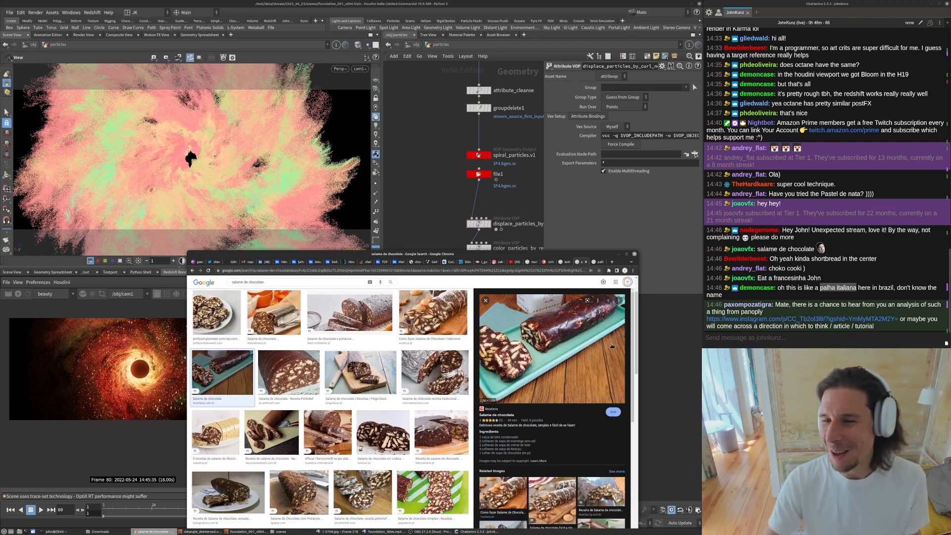
click(655, 344)
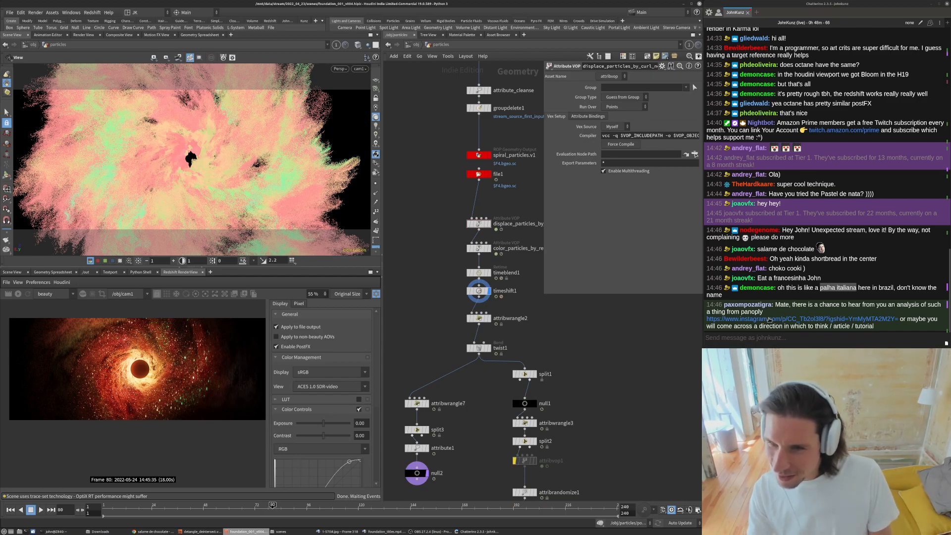
click(770, 320)
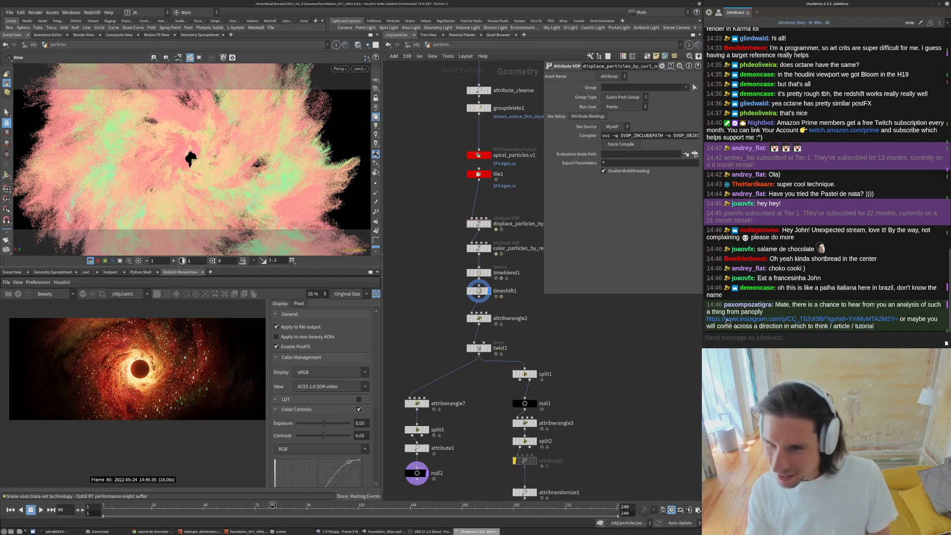
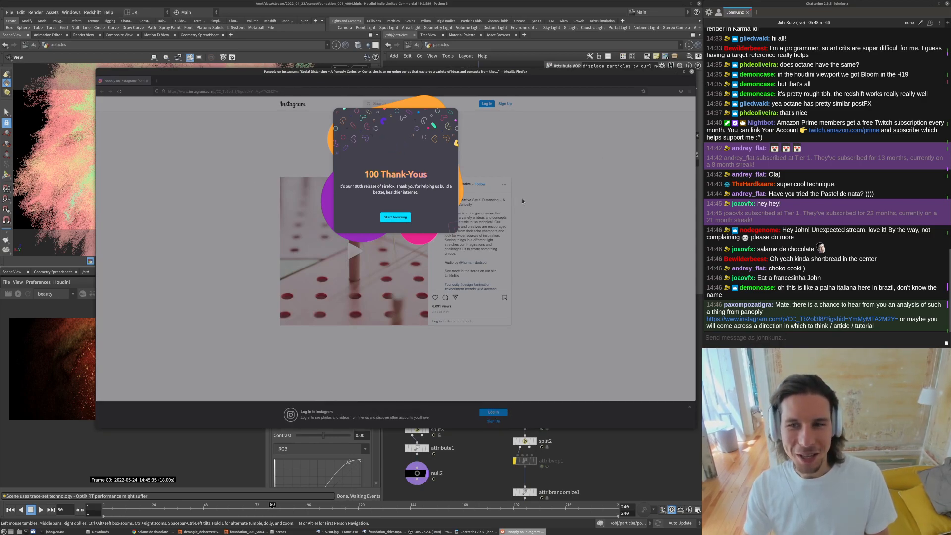
- Copy the chat message containing the Instagram link and run it as a web search in the browser
click(692, 71)
right_click(767, 321)
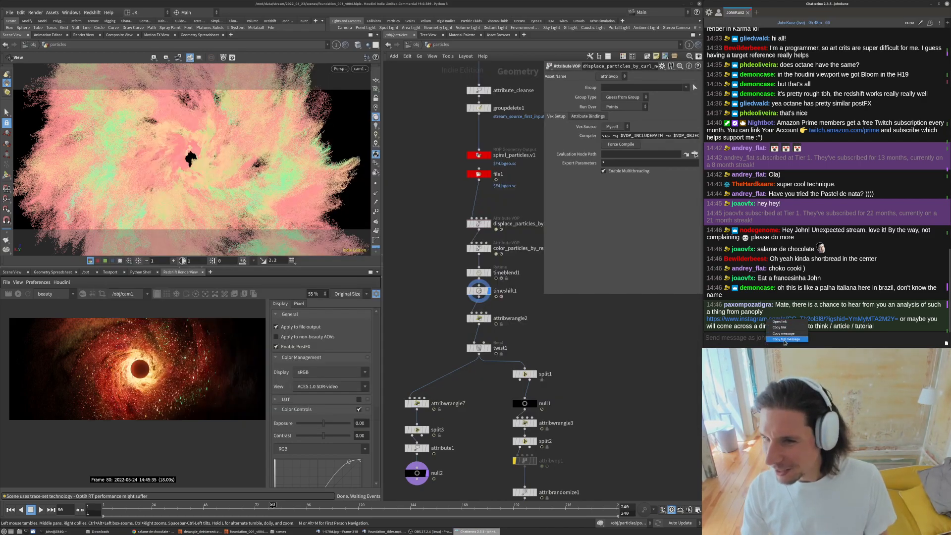
click(786, 340)
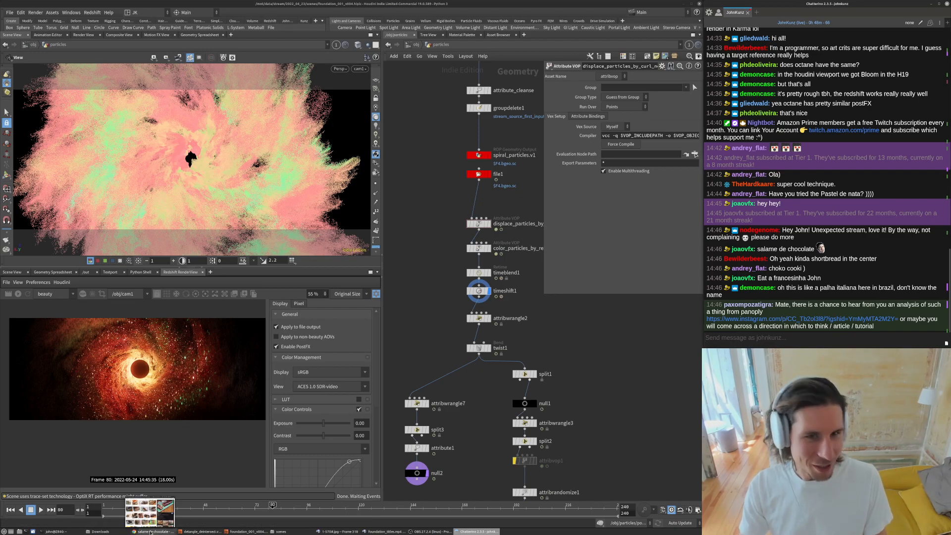
click(153, 532)
key(ctrl+l)
key(ctrl+v)
key(Return)
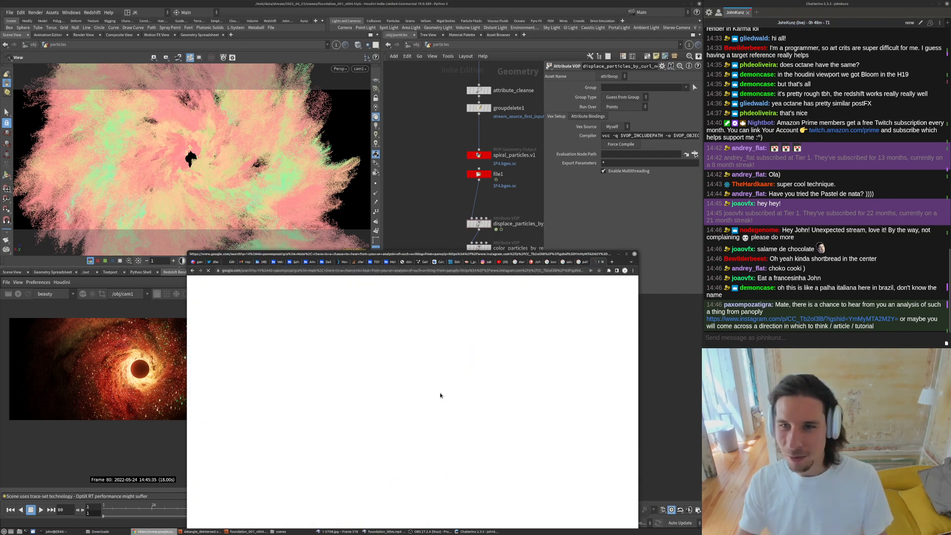
click(603, 262)
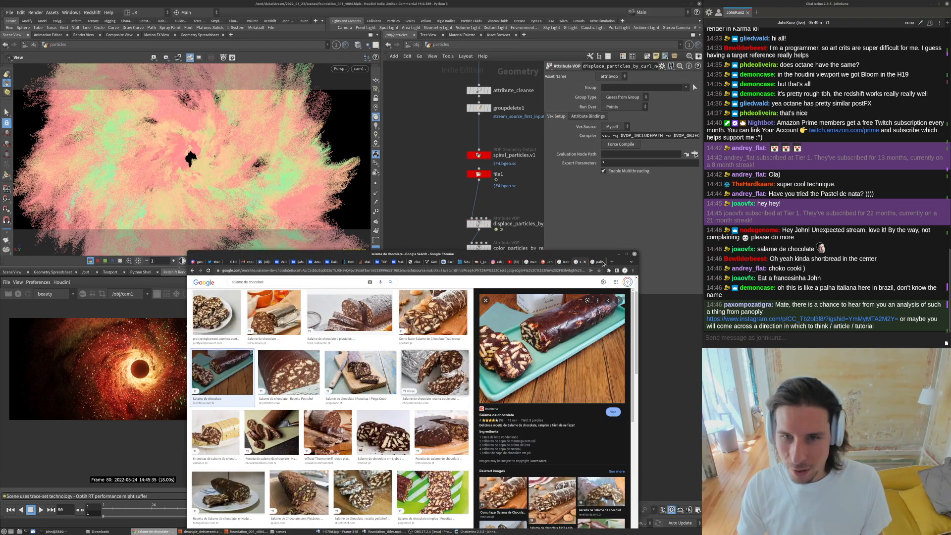
- Copy the Instagram link from the chat, open it in a new browser tab, and play the video
right_click(826, 320)
click(841, 327)
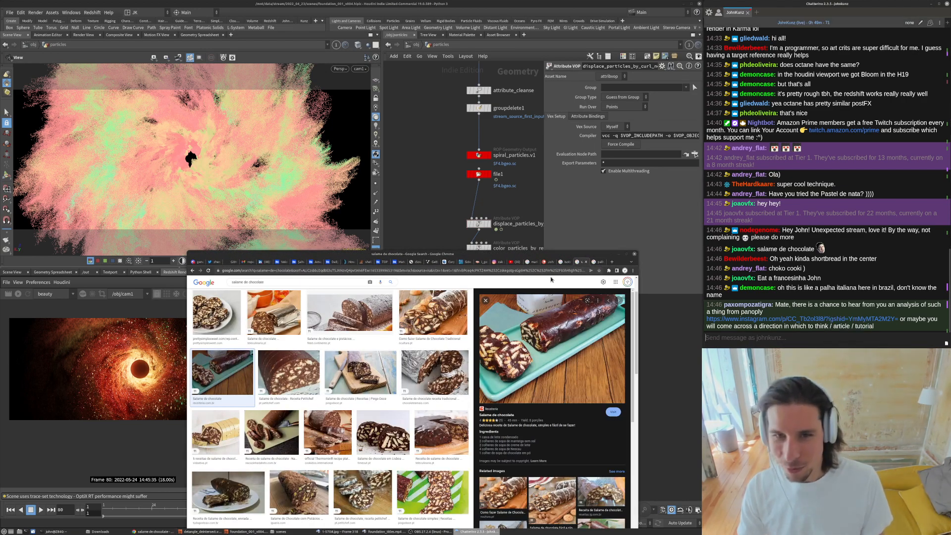
click(549, 272)
key(ctrl+t)
key(ctrl+v)
key(Return)
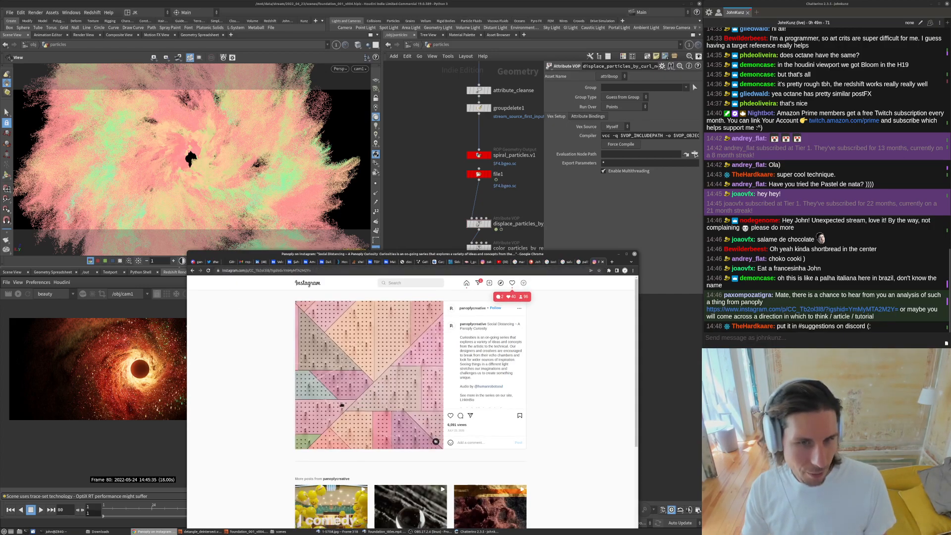
click(297, 356)
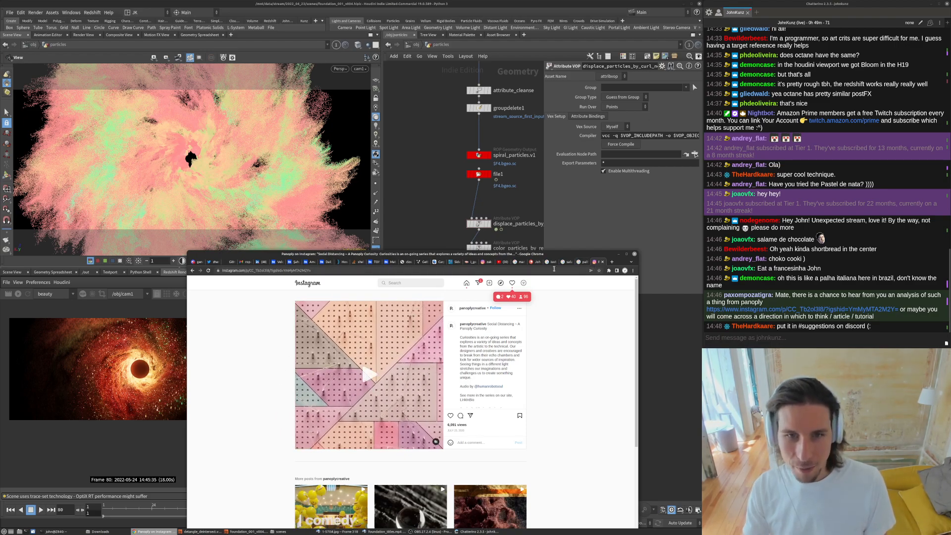
- Return to Houdini and view the output of the wrangle node that marks particles for deletion
click(198, 262)
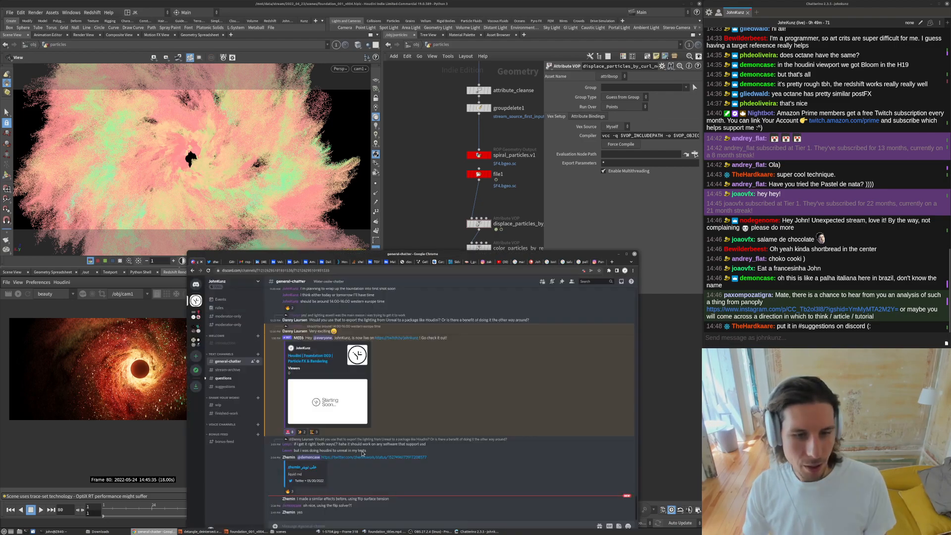
click(656, 433)
middle_drag(604, 395, 623, 356)
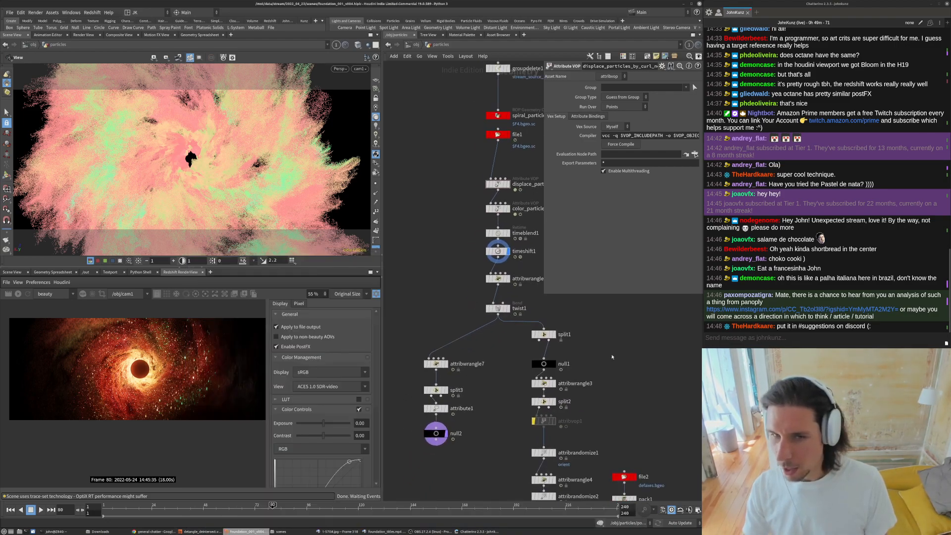
middle_drag(497, 280, 470, 306)
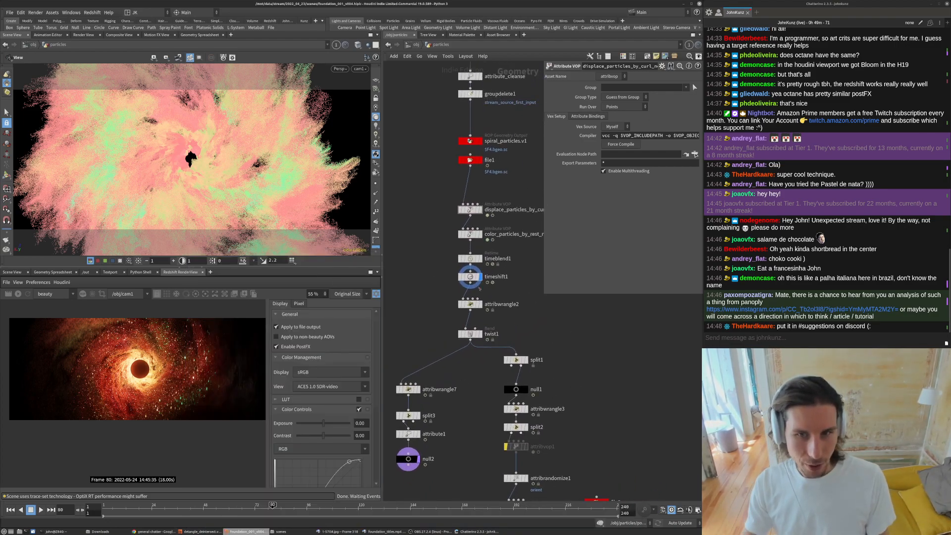
click(469, 304)
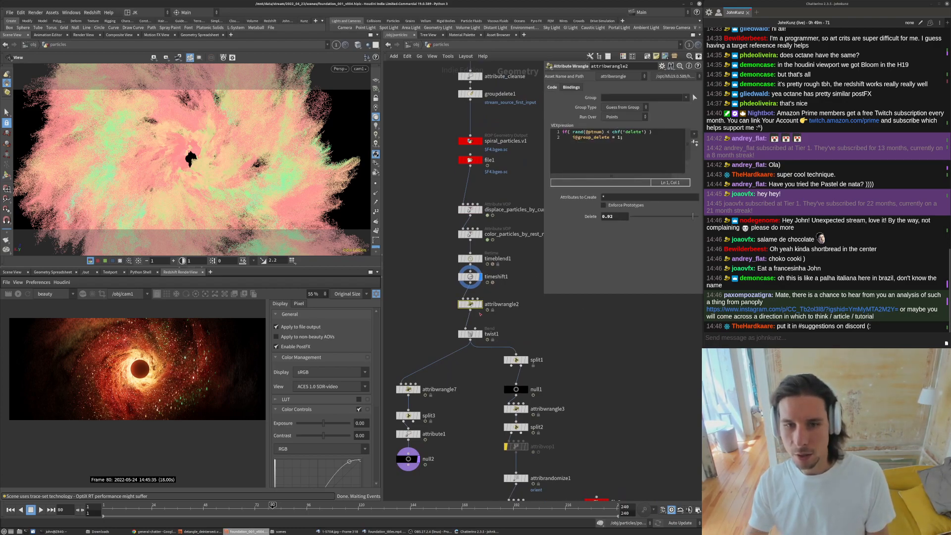
scroll(480, 314, up, 3)
click(481, 304)
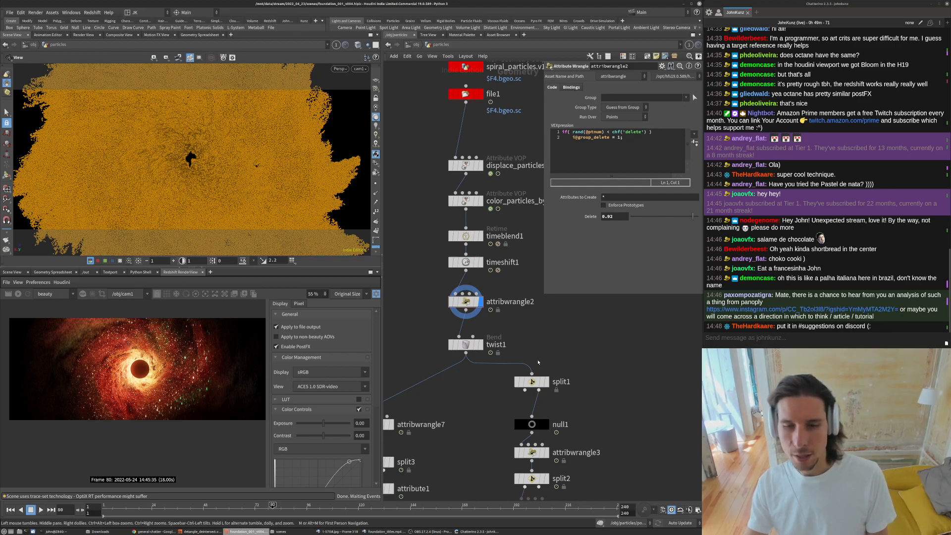
scroll(550, 354, down, 3)
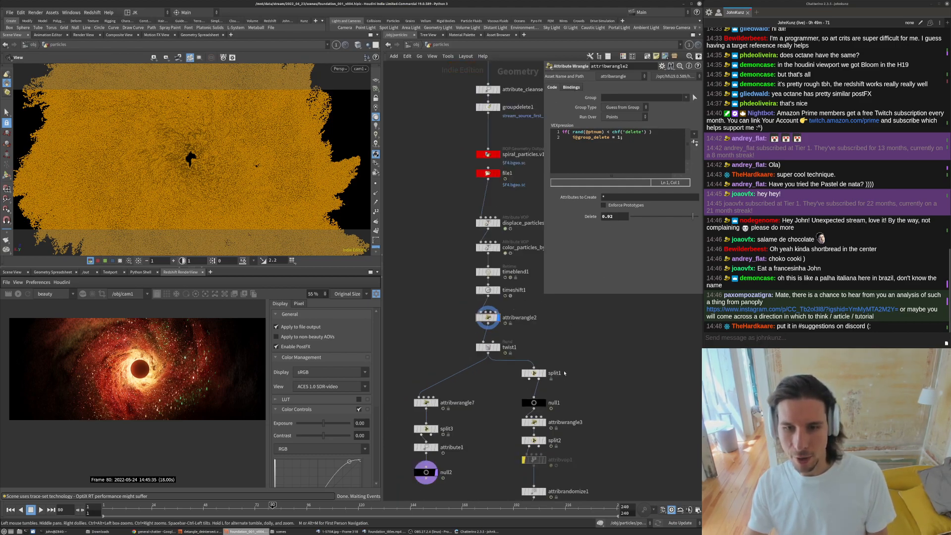
- Inspect the split node that separates the delete group from the particles
middle_drag(584, 415, 556, 370)
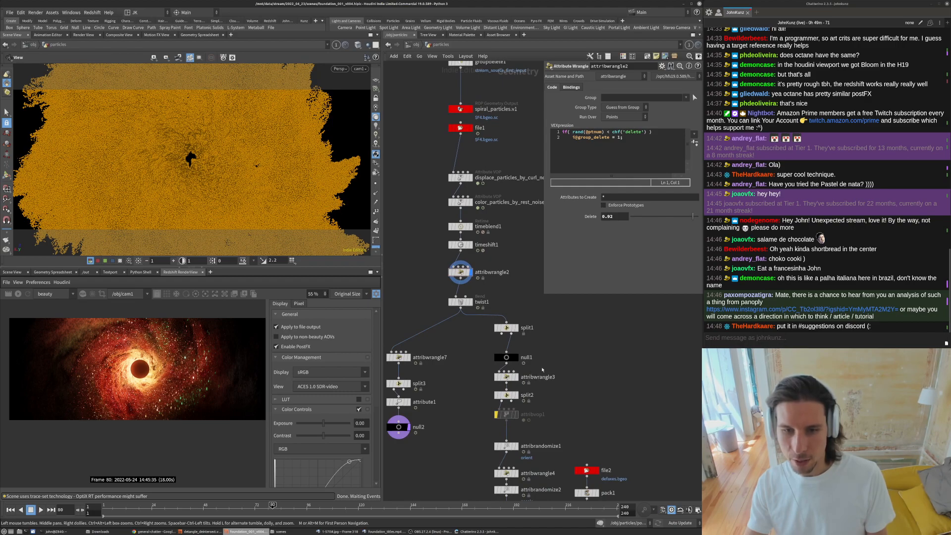
scroll(465, 372, up, 3)
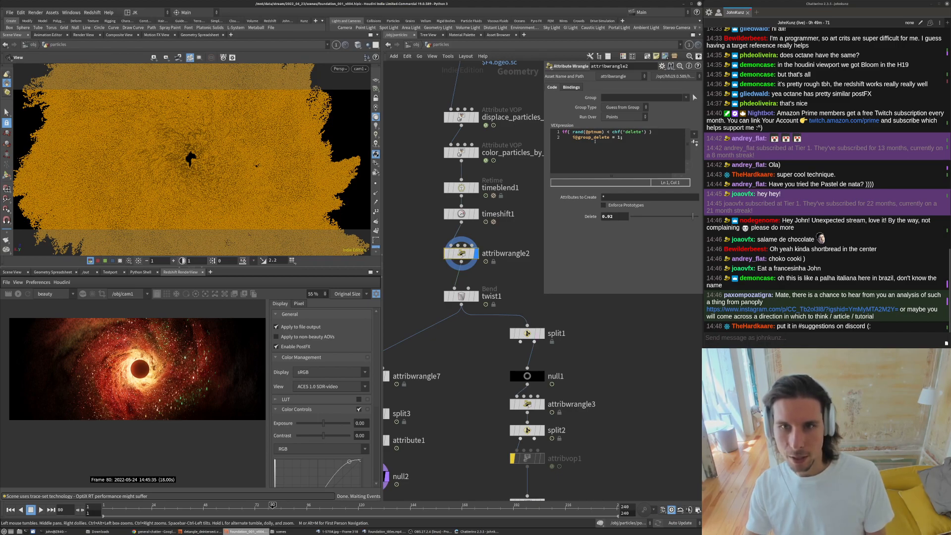
click(538, 333)
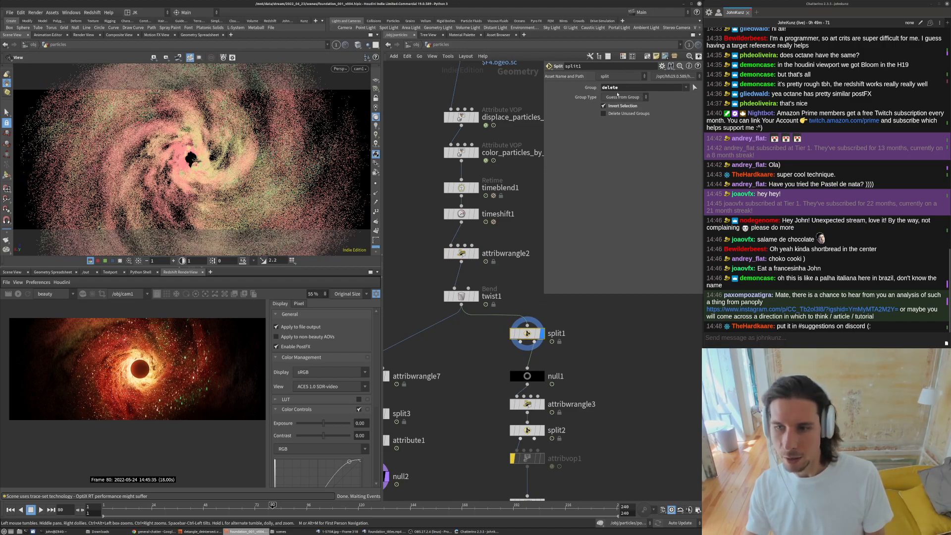
- Rename the deletion wrangle node to group_to_delete
double_click(506, 251)
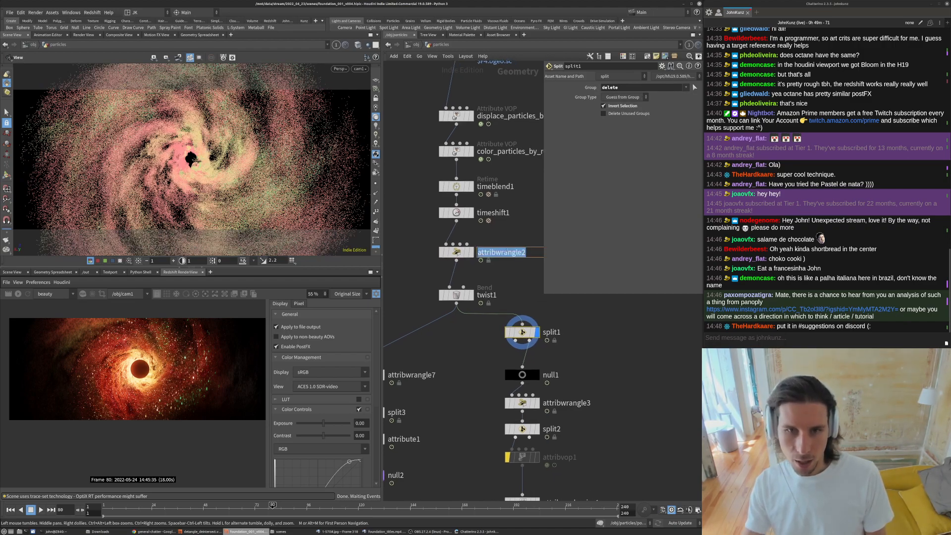
text(group_)
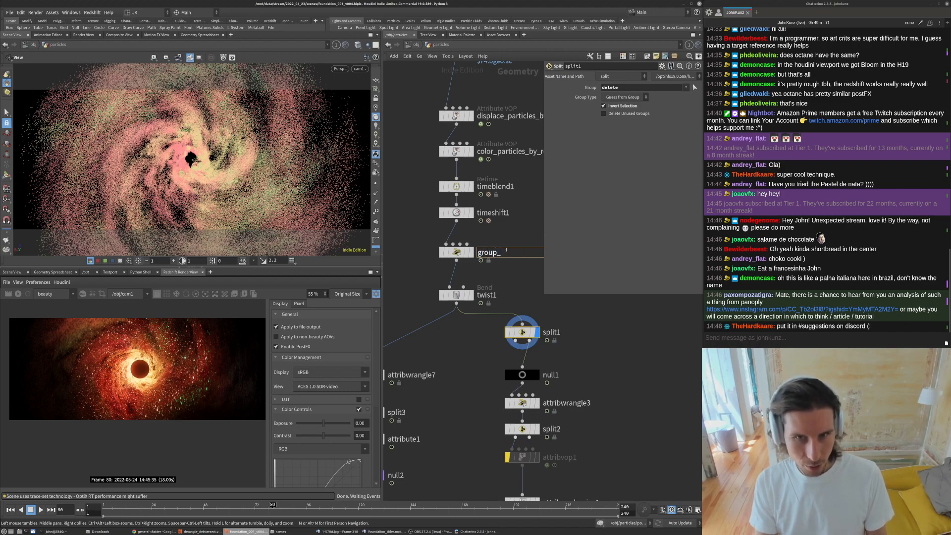
text(to_delete)
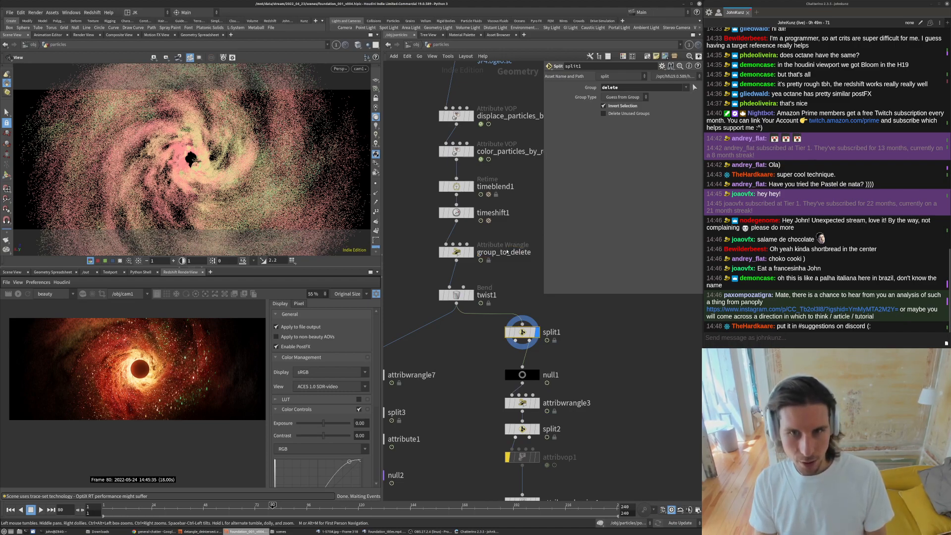
key(Return)
- Display the group_to_delete node and orbit the viewport to inspect its particles and its code
click(471, 253)
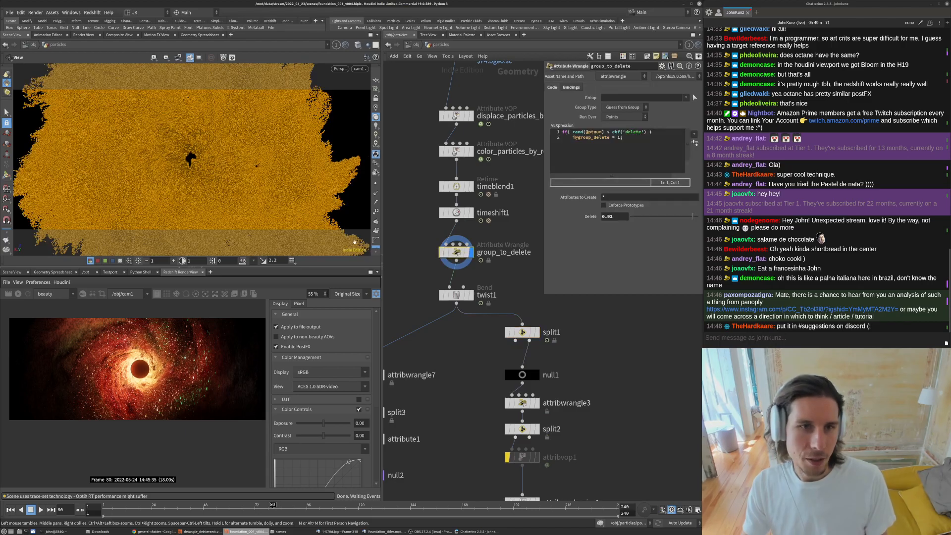
key(space+g)
right_drag(169, 200, 218, 171)
drag(218, 171, 248, 154)
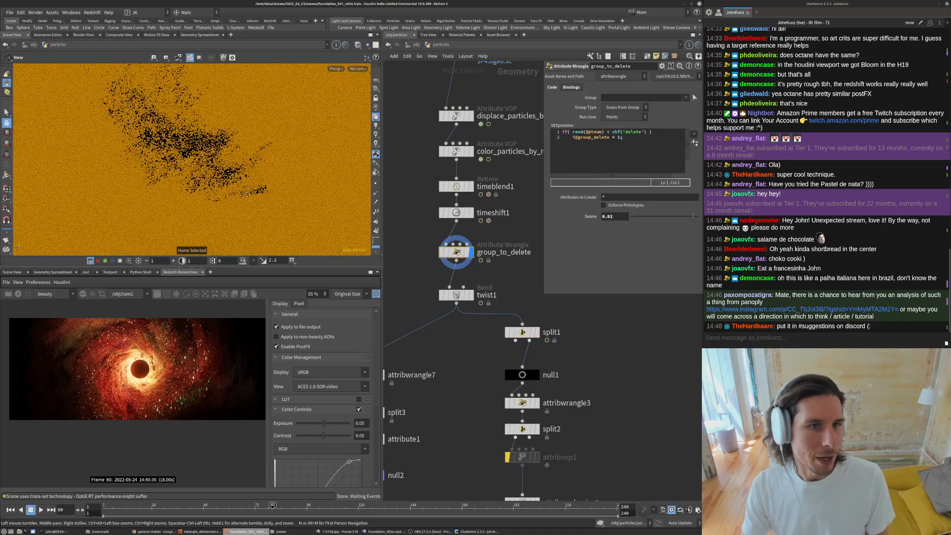
right_drag(248, 154, 252, 142)
drag(252, 142, 218, 151)
right_drag(218, 151, 173, 174)
click(571, 87)
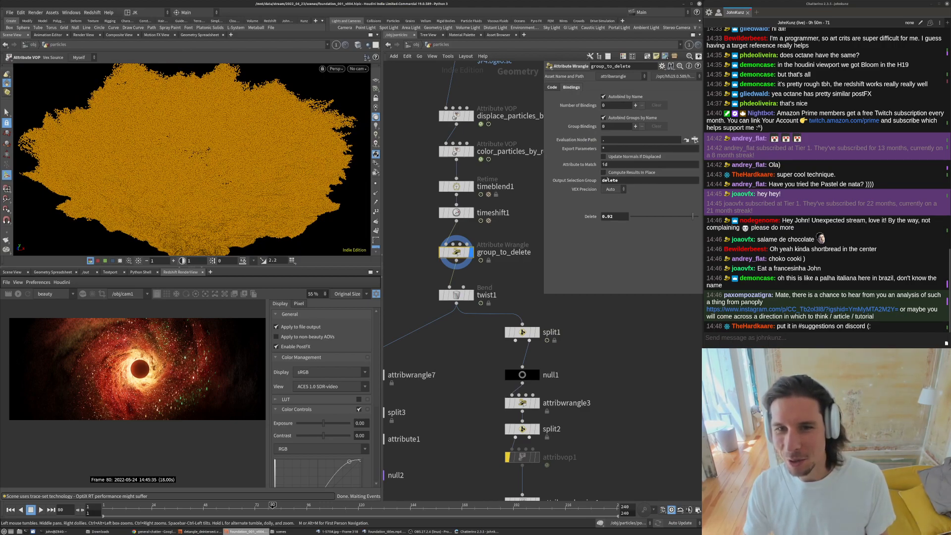
click(551, 88)
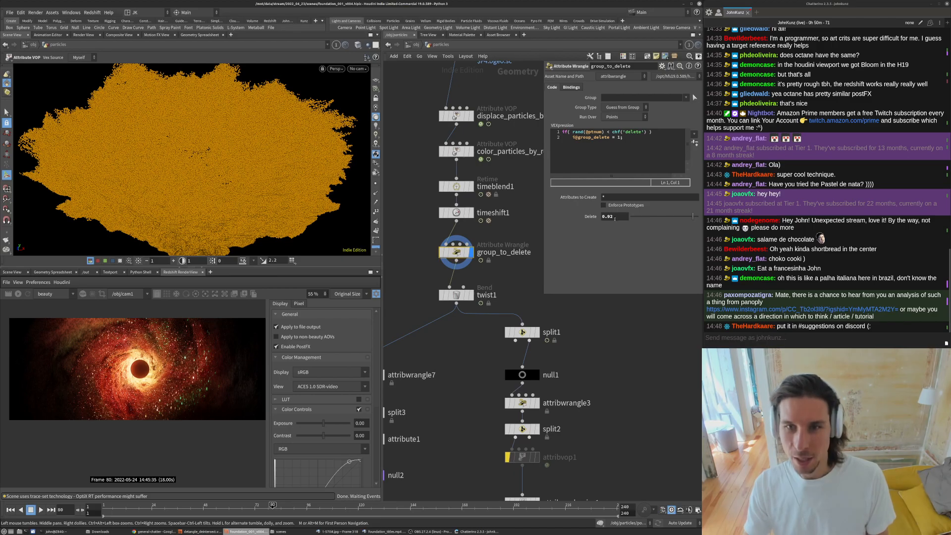
- Try a Delete threshold of 0.002 on group_to_delete, inspect the particles, then revert it to 0.02
click(608, 217)
text(0)
key(Return)
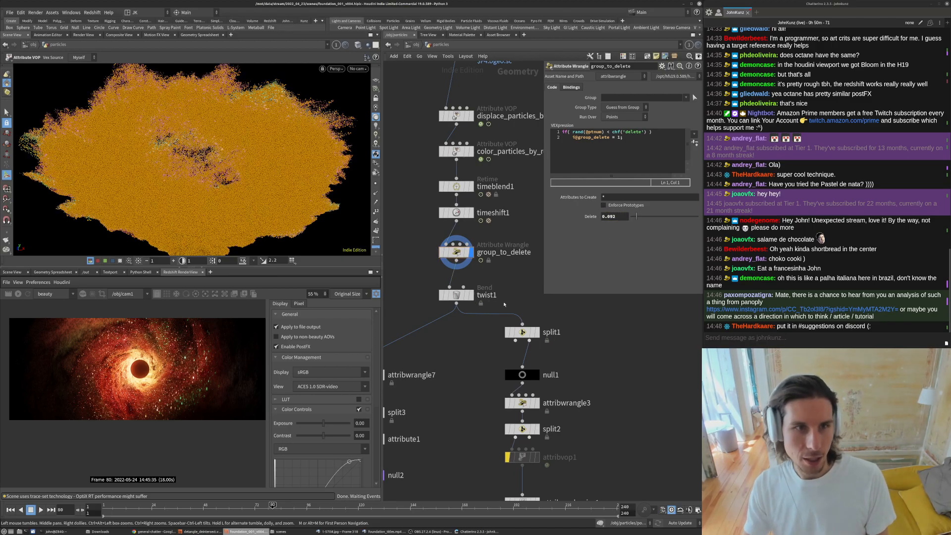
alt+drag(243, 153, 246, 199)
scroll(297, 133, up, 7)
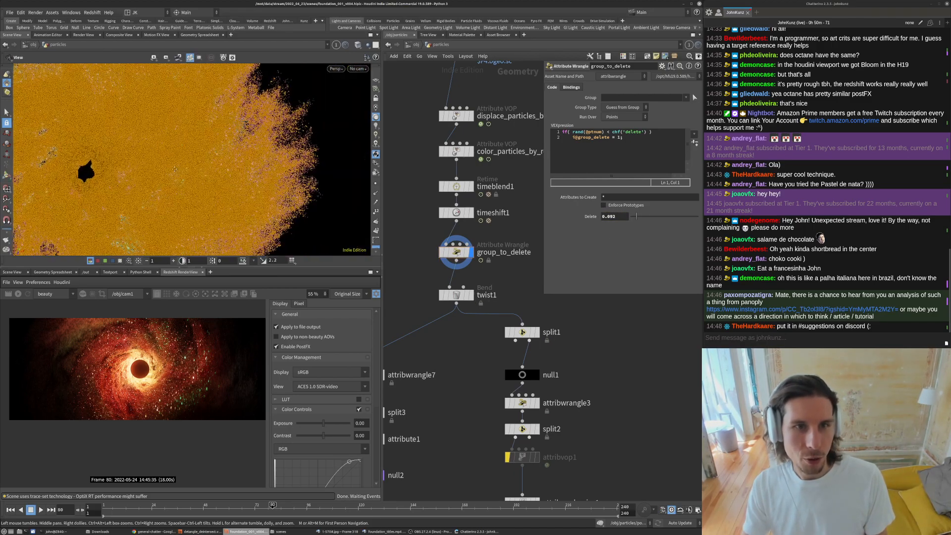
scroll(296, 134, up, 5)
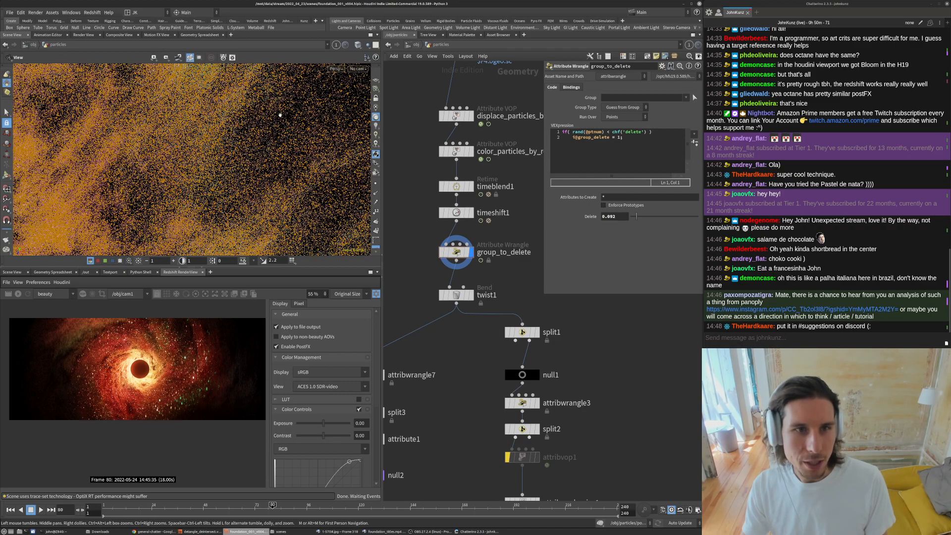
click(611, 217)
key(BackSpace)
key(Return)
- Display the twist1 node's output in the viewport
key(space+g)
alt+drag(218, 110, 225, 155)
scroll(225, 156, up, 3)
middle_drag(527, 279, 523, 259)
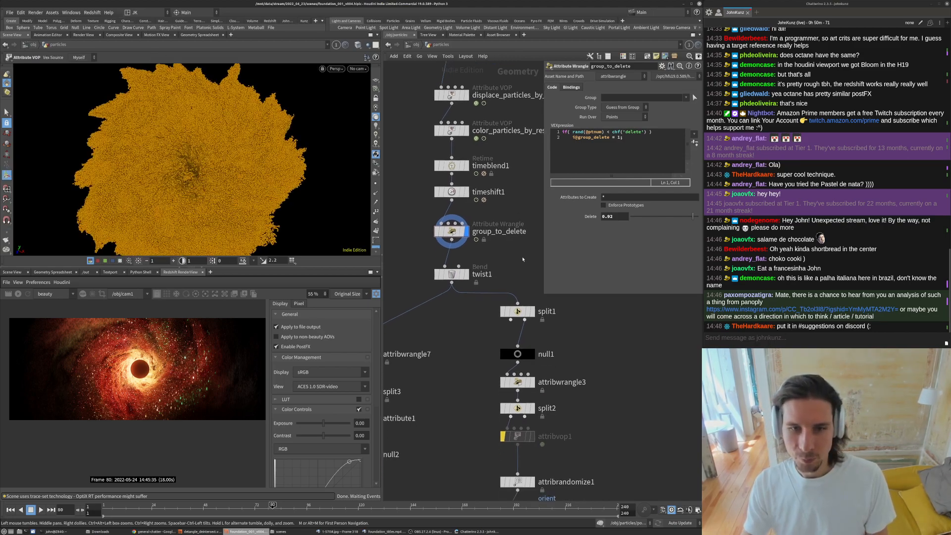
scroll(521, 258, down, 2)
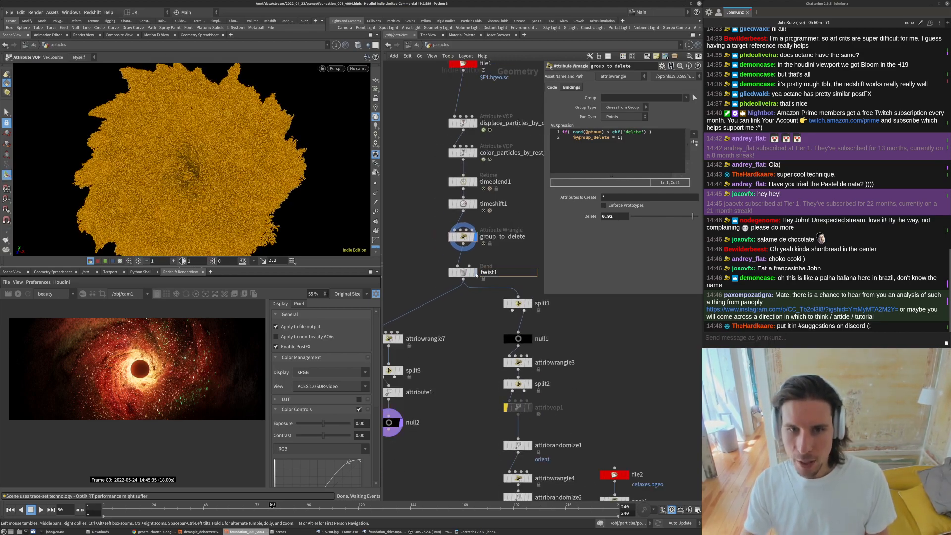
click(464, 273)
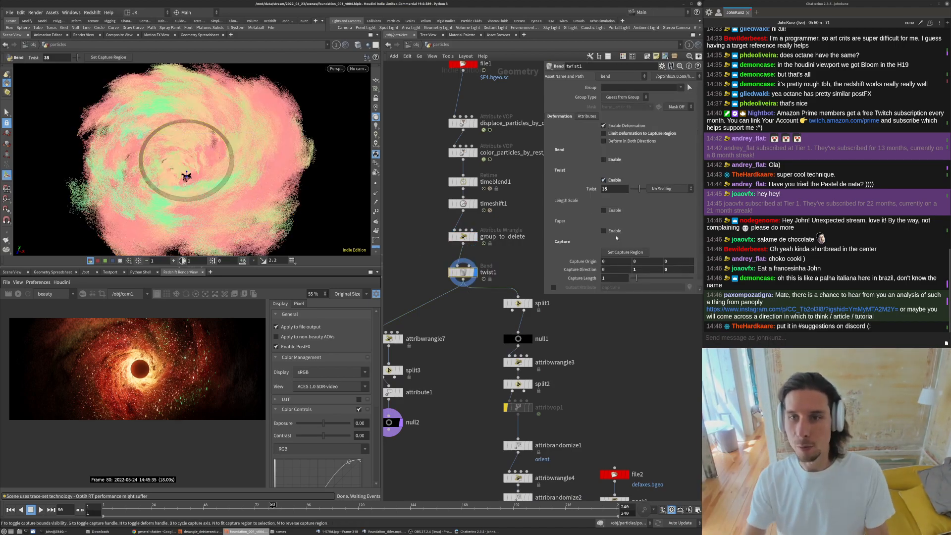
- Orbit the viewport to inspect the twisted particle cloud from several angles
scroll(589, 273, down, 1)
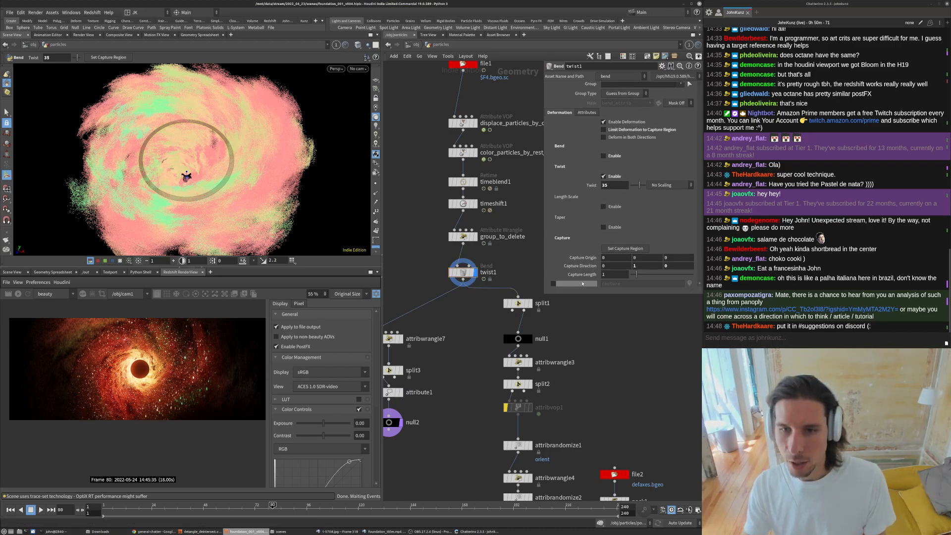
alt+drag(248, 193, 251, 130)
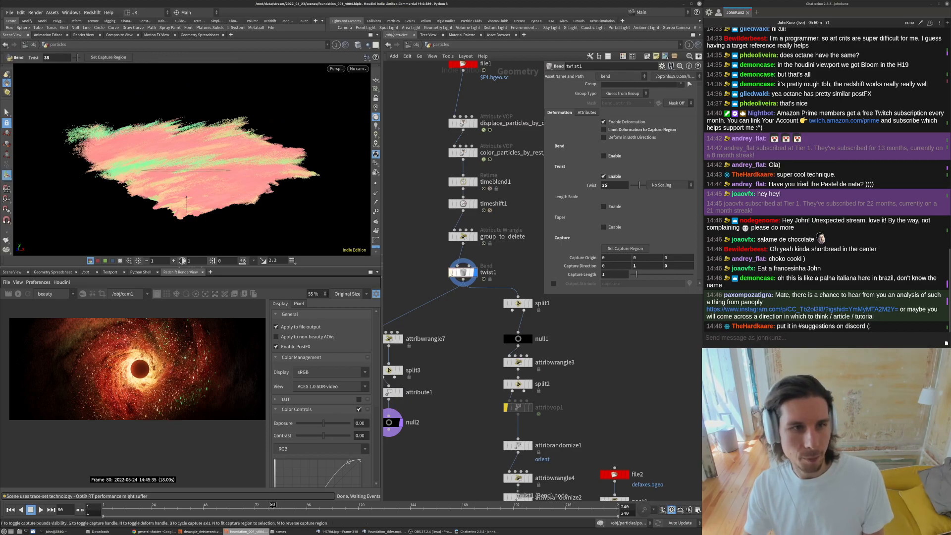
key(Escape)
key(Return)
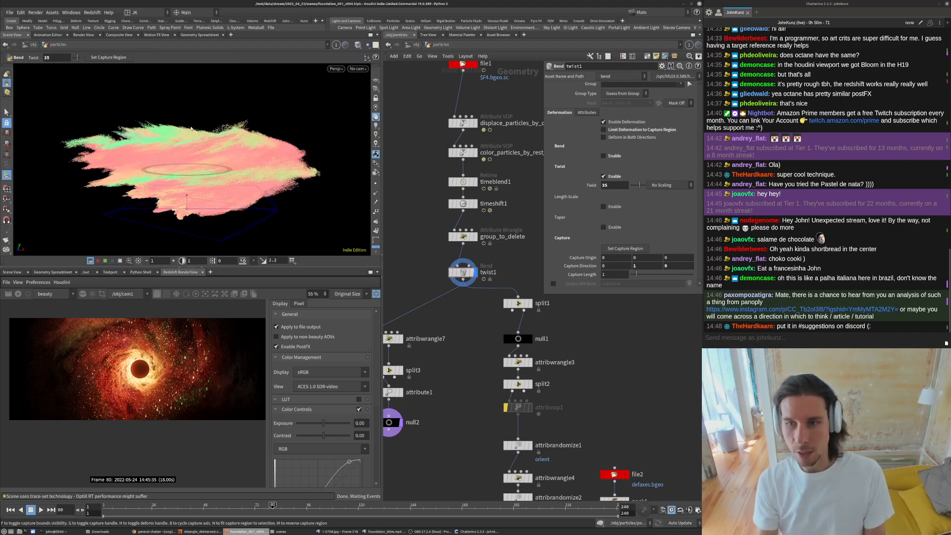
key(Escape)
drag(215, 187, 267, 117)
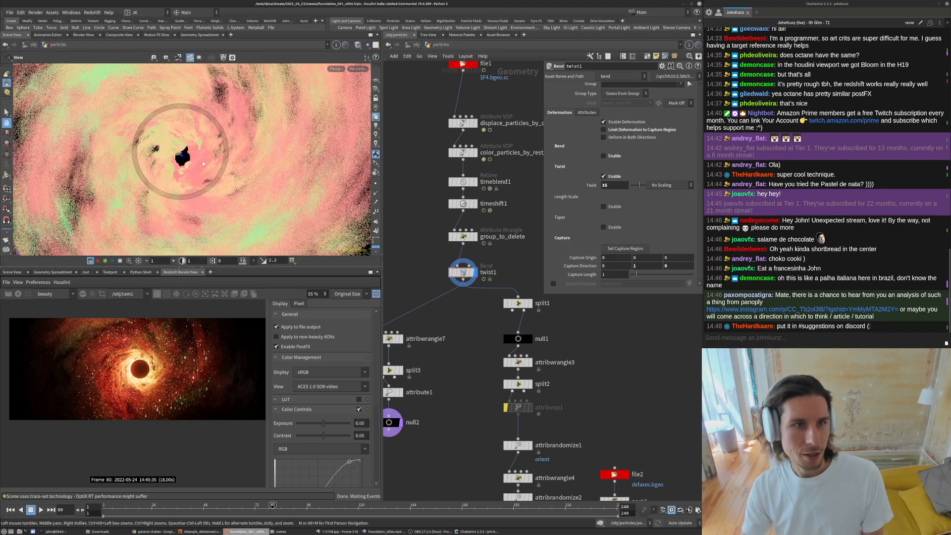
alt+right_drag(266, 117, 213, 109)
alt+drag(213, 109, 218, 134)
- Select the twist1 node and orbit the viewport to examine the twisted particle disc from the side
middle_drag(517, 181, 465, 195)
drag(468, 176, 404, 118)
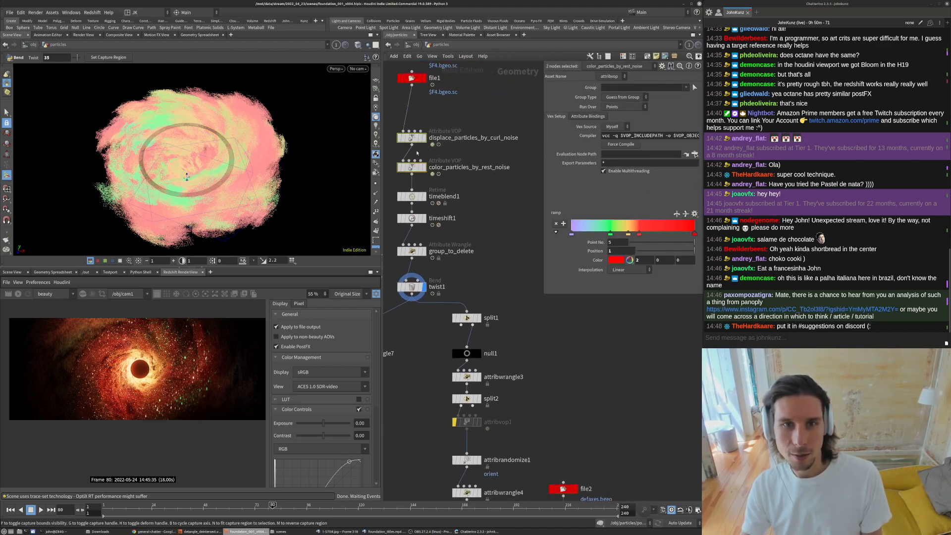
middle_drag(462, 299, 469, 269)
scroll(438, 256, up, 2)
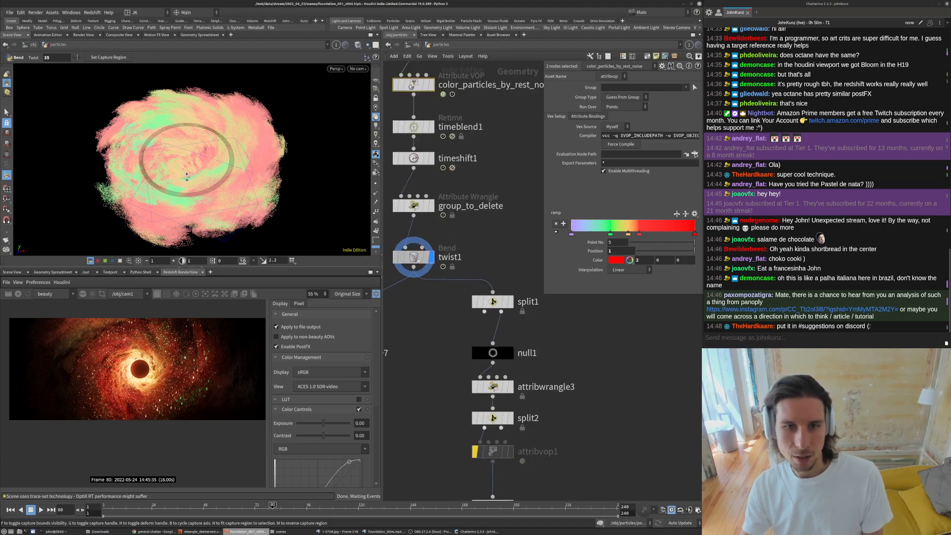
click(417, 257)
alt+drag(216, 182, 203, 166)
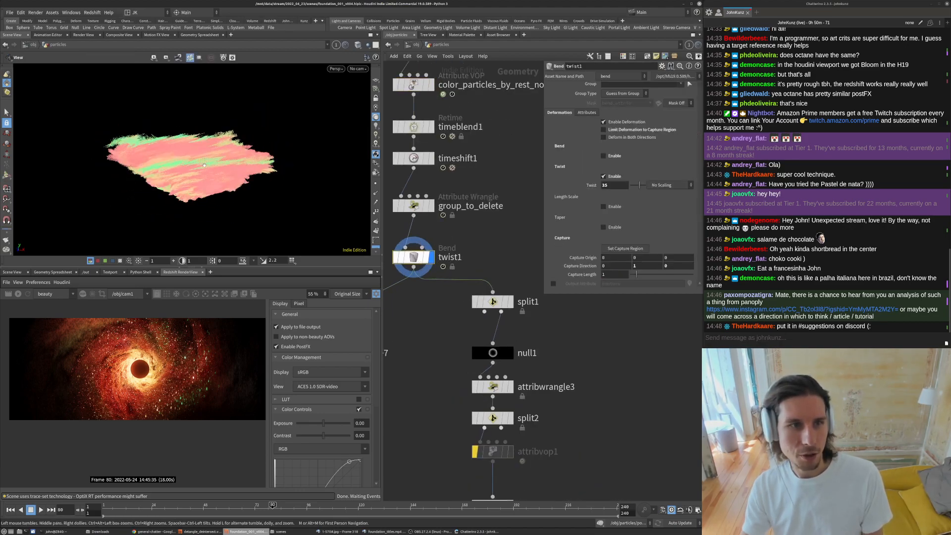
key(Return)
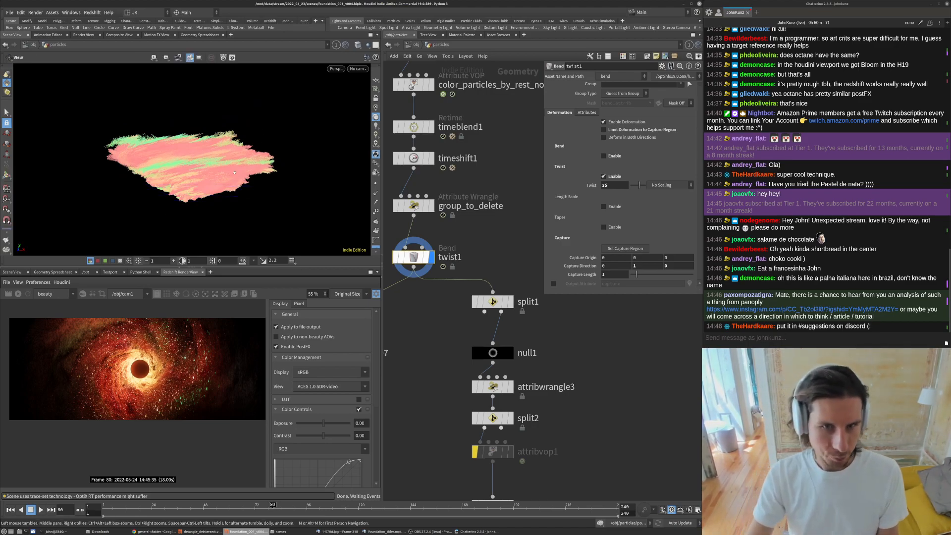
alt+drag(296, 196, 302, 211)
key(Tab)
text(def)
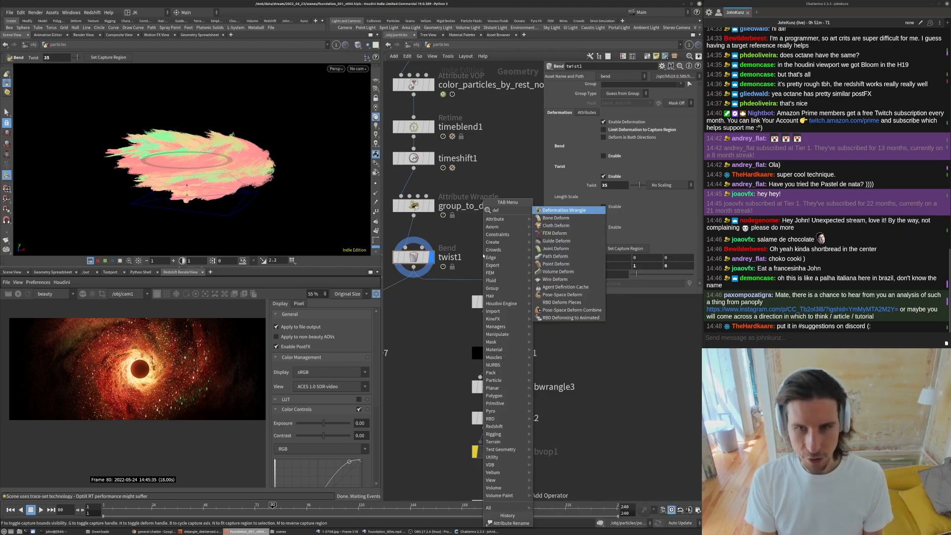
text(orm)
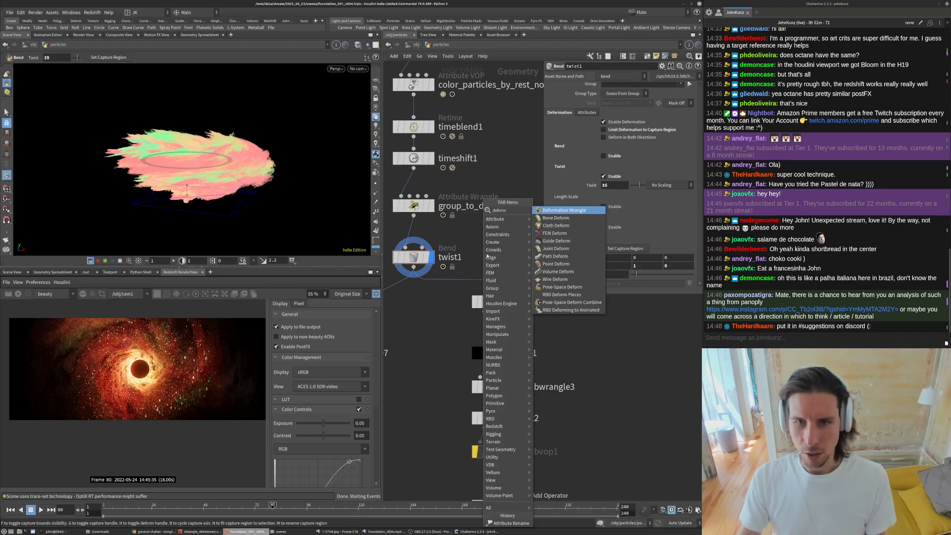
click(555, 256)
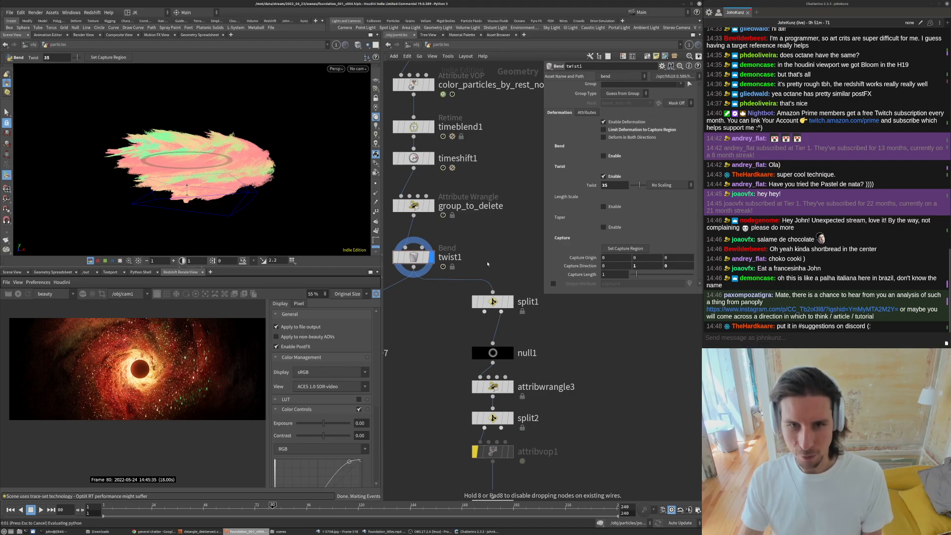
click(488, 258)
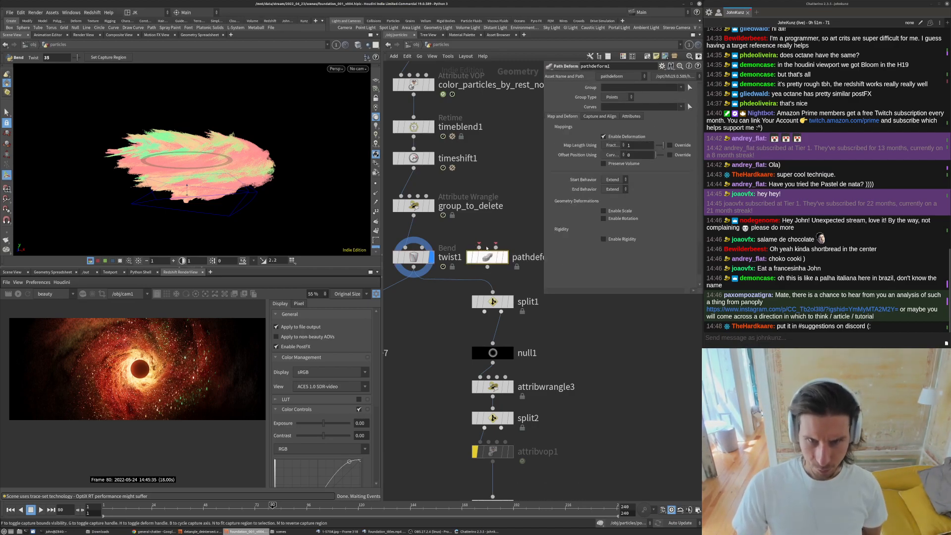
middle_drag(510, 257, 497, 291)
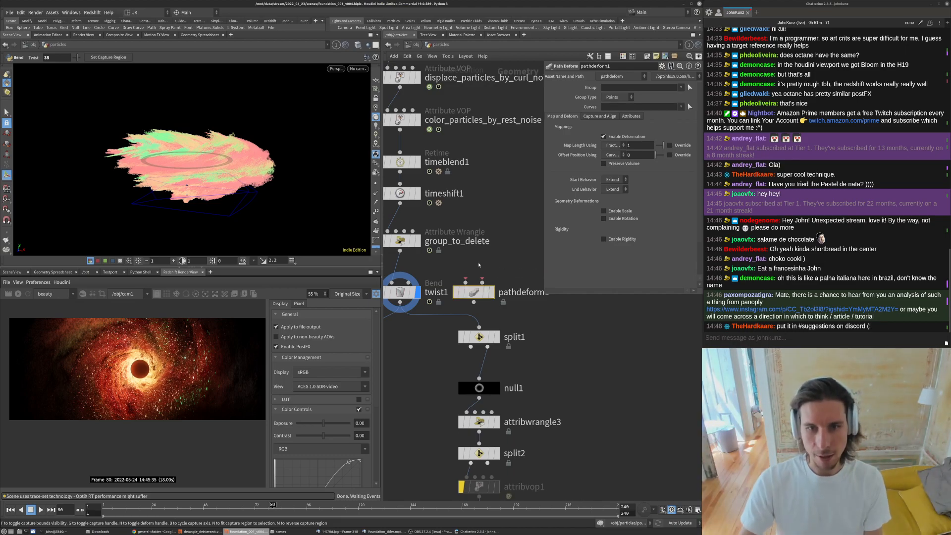
key(Delete)
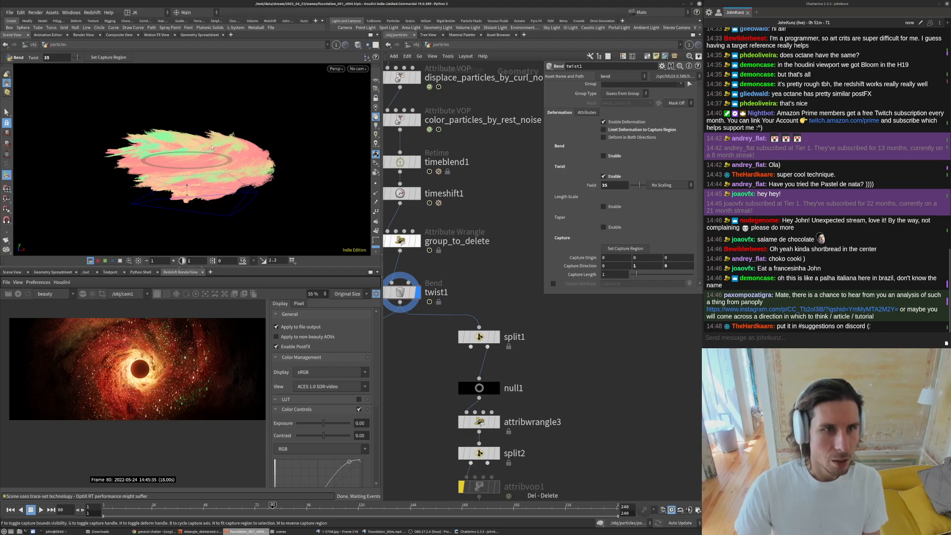
- Switch the viewport back to the render camera view and pan the network to the twist node
click(360, 68)
click(377, 104)
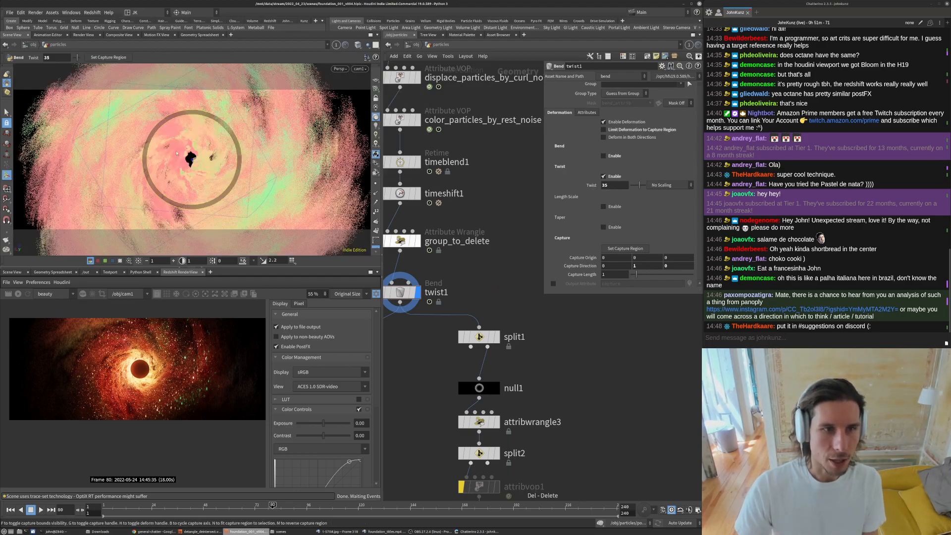
middle_drag(513, 285, 590, 303)
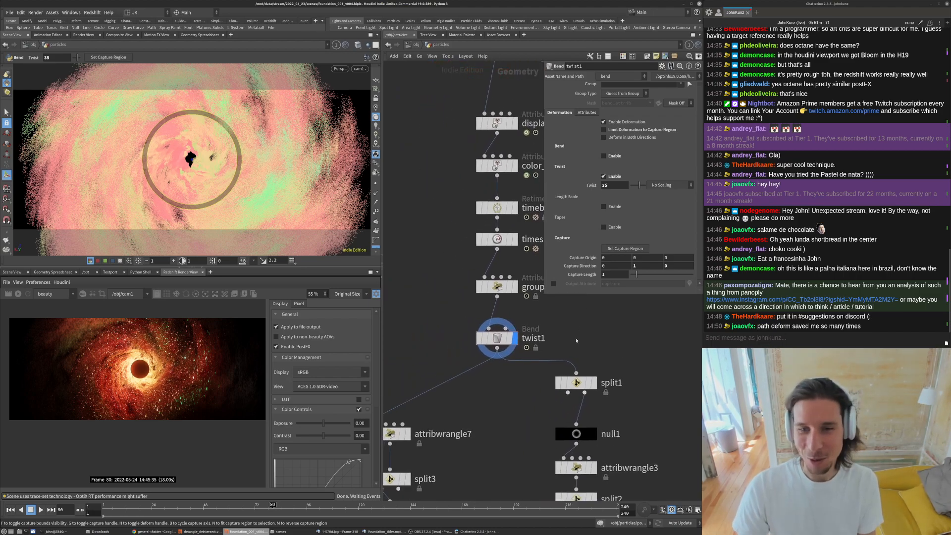
middle_drag(576, 341, 569, 333)
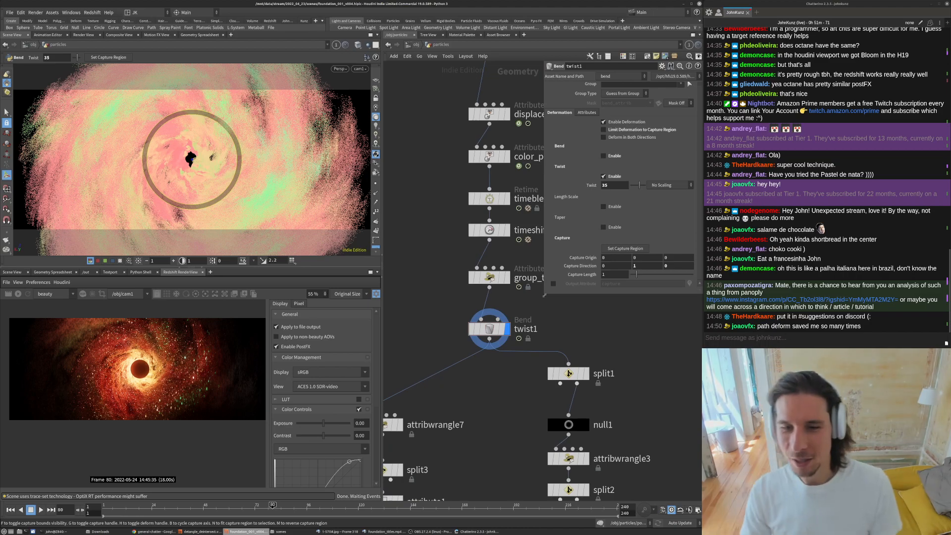
drag(544, 297, 544, 311)
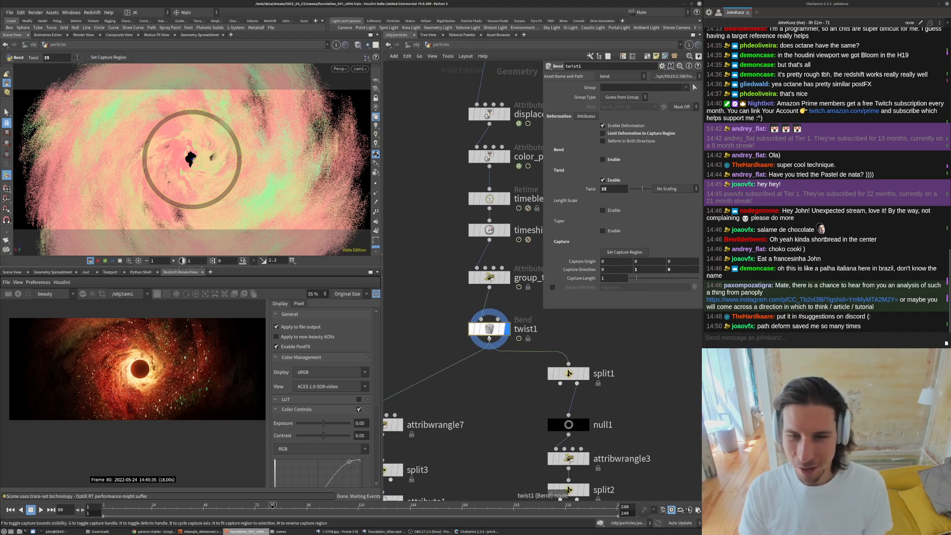
- Bypass the twist node and zoom the Redshift render view to inspect the render without the spiral twist
key(b)
key(b)
key(b)
key(b)
key(b)
middle_drag(411, 303, 434, 256)
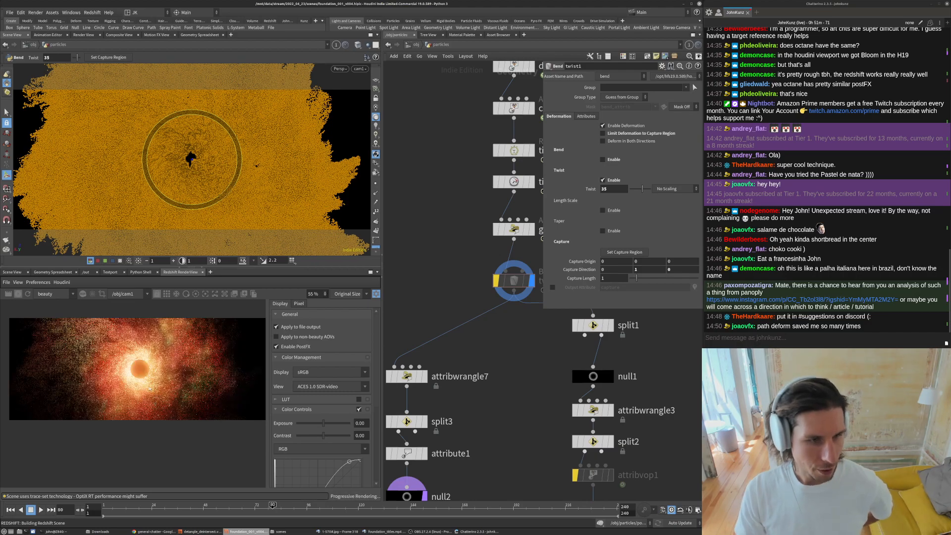
scroll(149, 366, up, 2)
click(18, 295)
scroll(535, 328, down, 4)
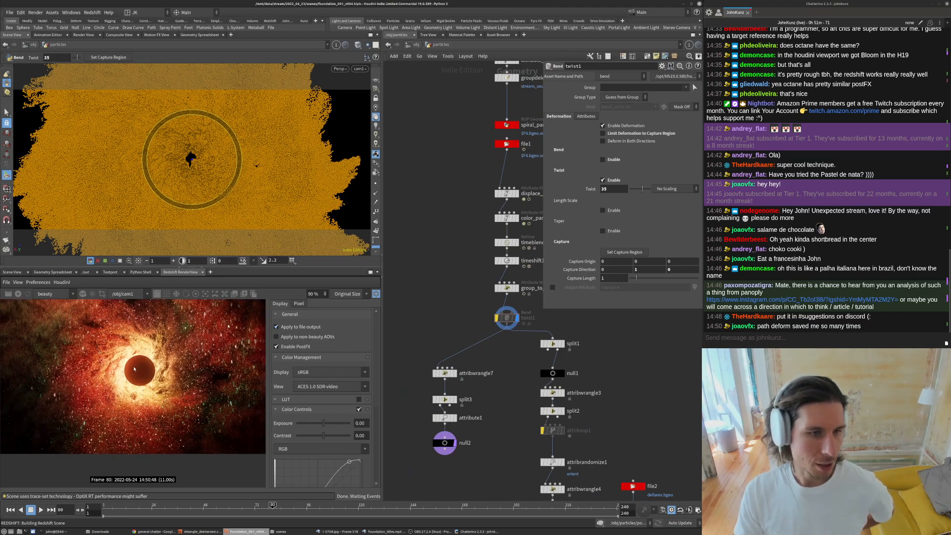
scroll(140, 386, down, 1)
mouse_move(456, 532)
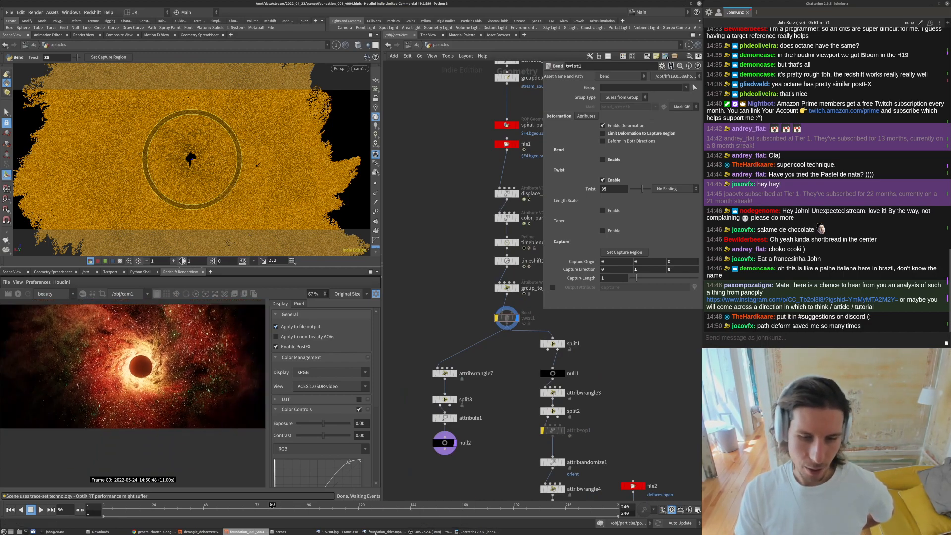
- Switch to the Foundation reference footage and the reference frame image and play it for comparison
click(385, 532)
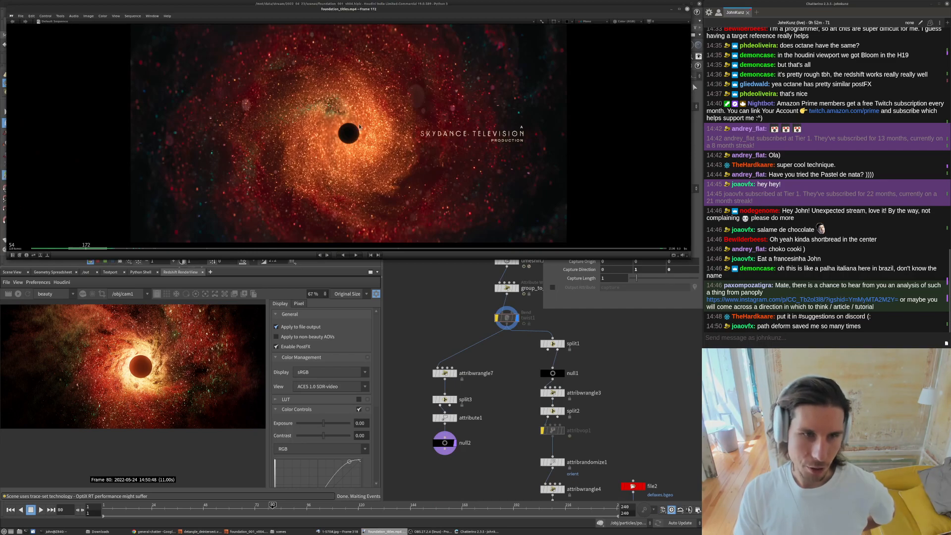
click(337, 532)
key(space)
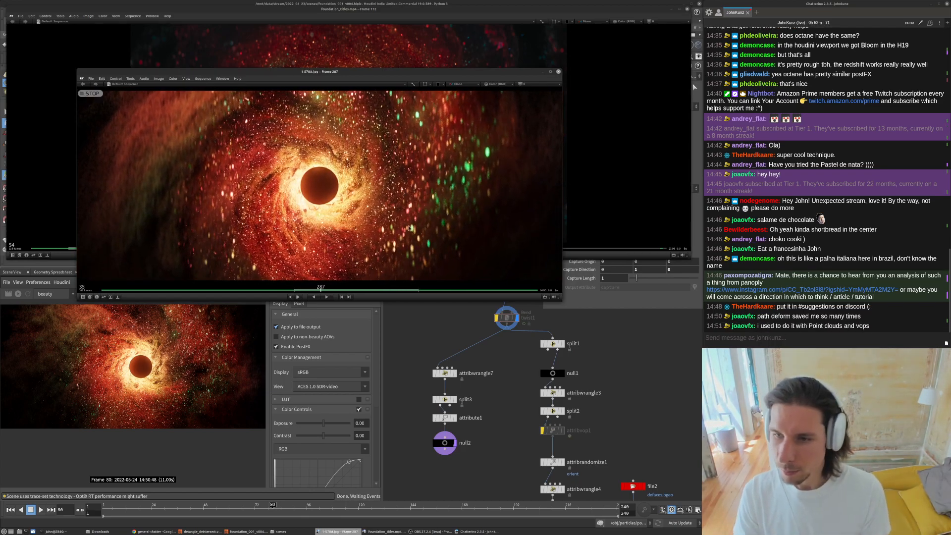
- Return to Houdini and remove the bypass from the twist node
click(554, 324)
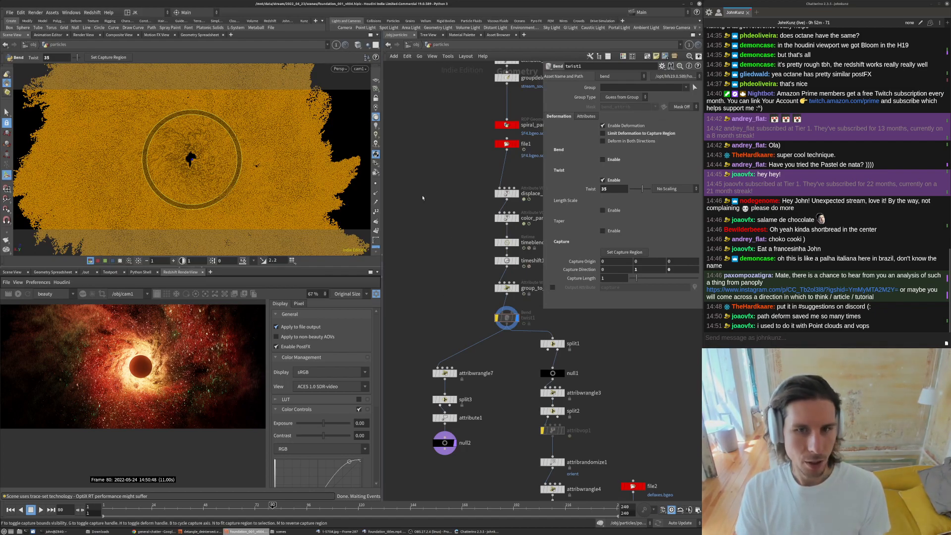
scroll(499, 312, up, 3)
click(494, 322)
scroll(458, 338, down, 3)
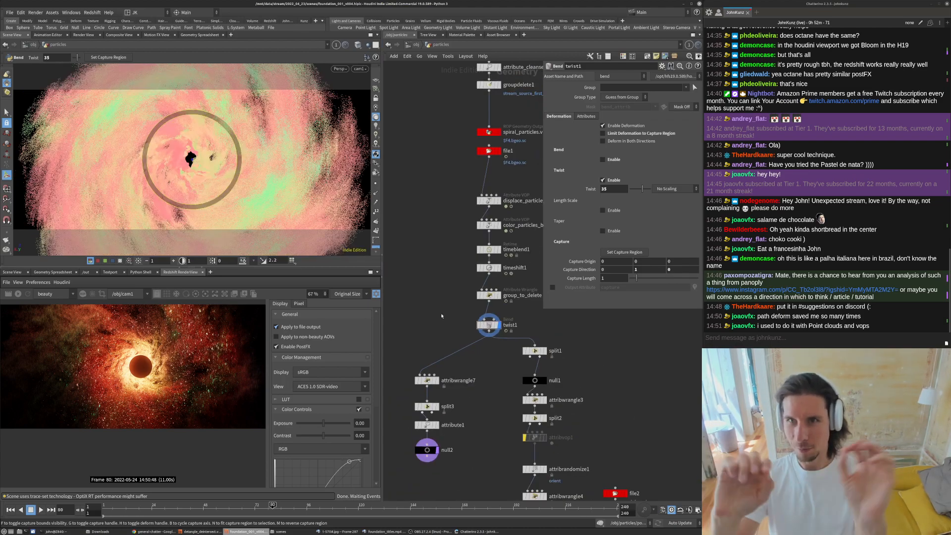
- Rename the twist node to twist_deform_spiral
middle_drag(450, 343, 447, 315)
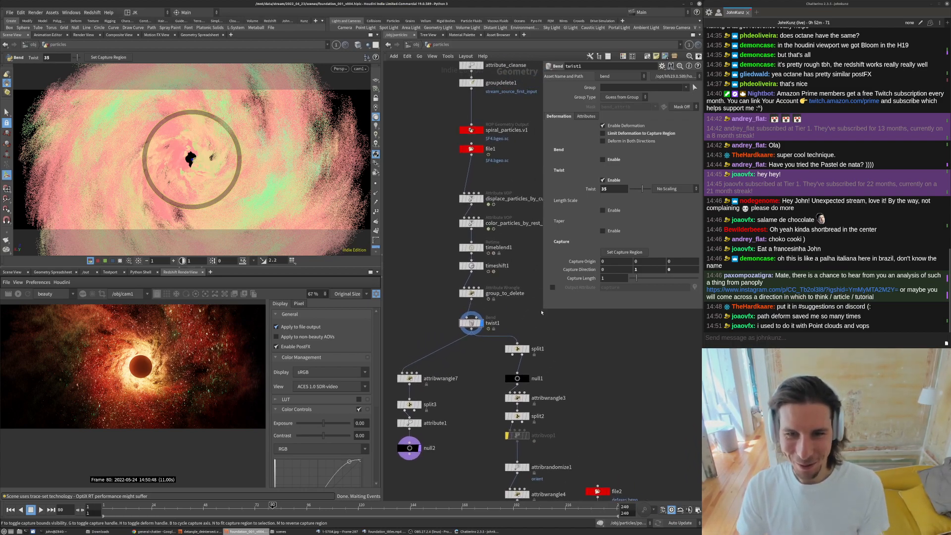
drag(542, 310, 537, 264)
scroll(445, 327, up, 3)
drag(502, 324, 502, 314)
double_click(529, 309)
key(BackSpace)
text(_deform_sp)
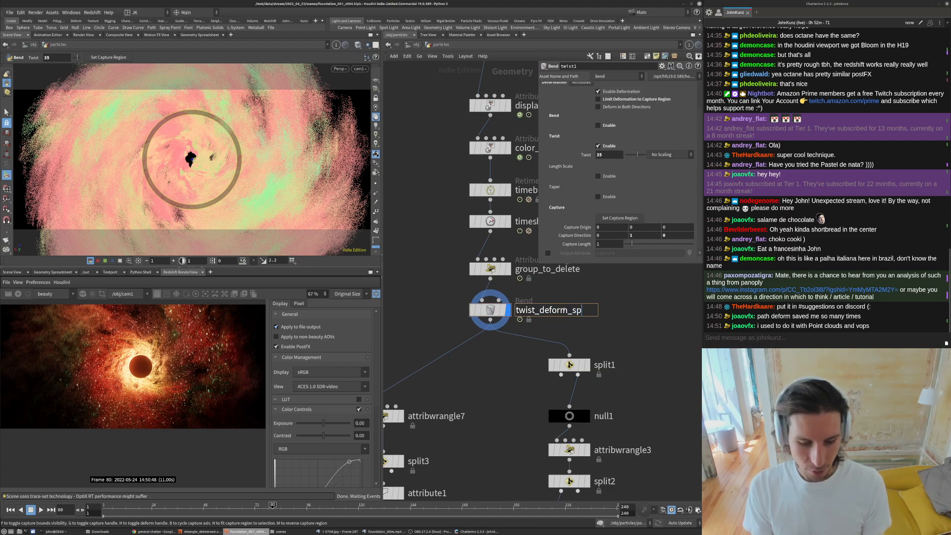
text(iral)
key(Return)
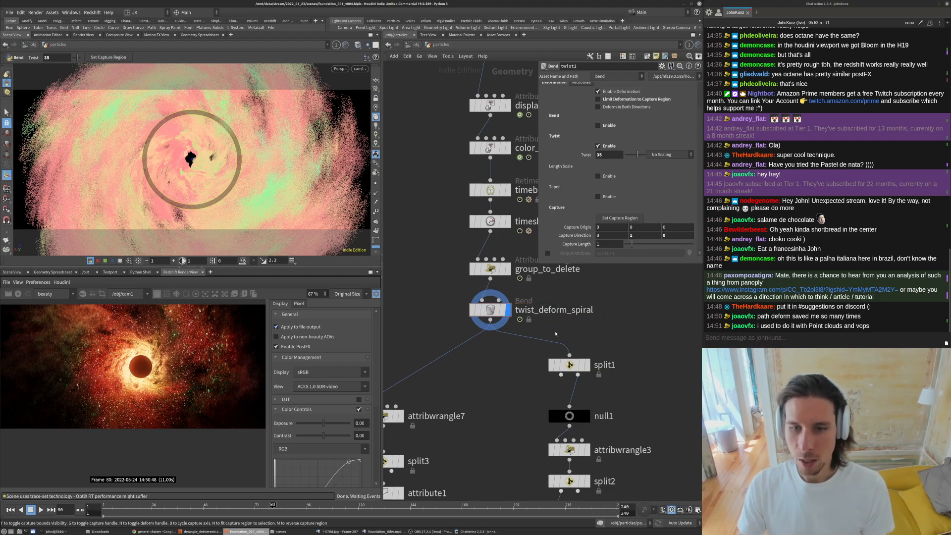
- Rename the two lower attribute wrangles by pasting the group_to_delete name onto each
middle_drag(501, 395, 495, 336)
scroll(496, 335, down, 3)
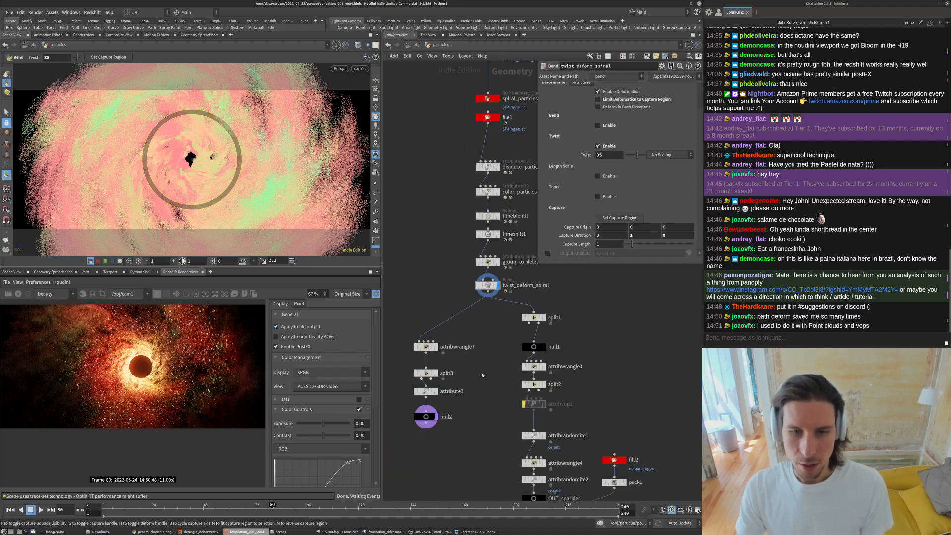
middle_drag(484, 370, 482, 341)
click(421, 318)
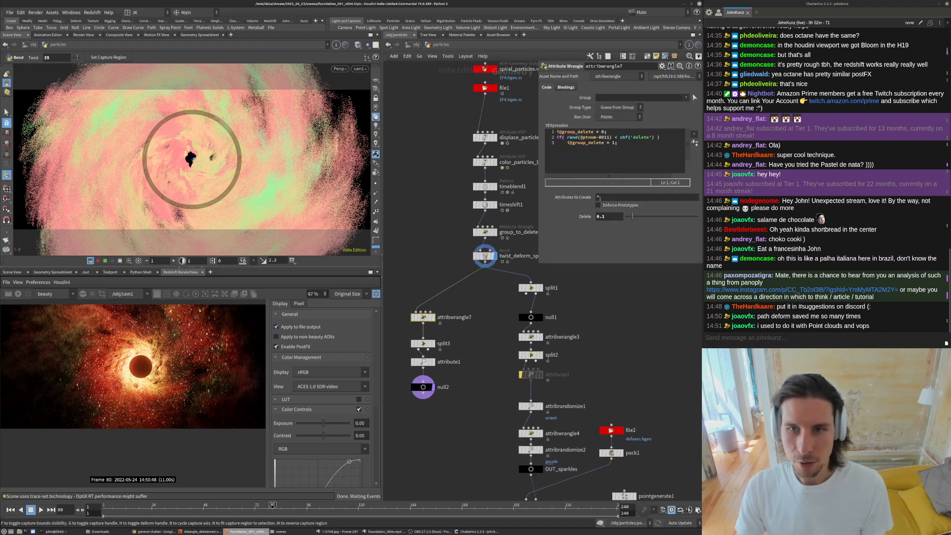
middle_drag(480, 267, 502, 321)
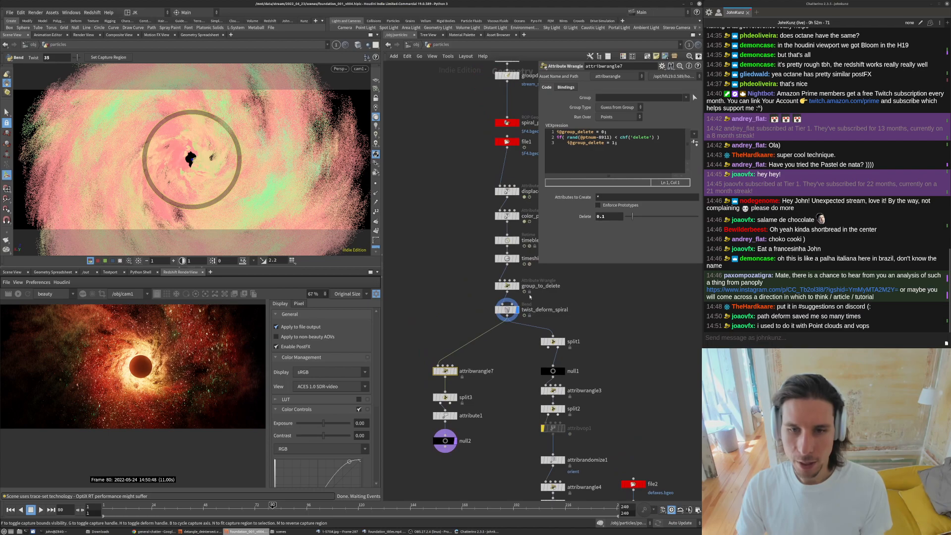
click(477, 371)
text(group_to_delete)
key(Return)
click(589, 390)
text(group_to_delete)
key(Return)
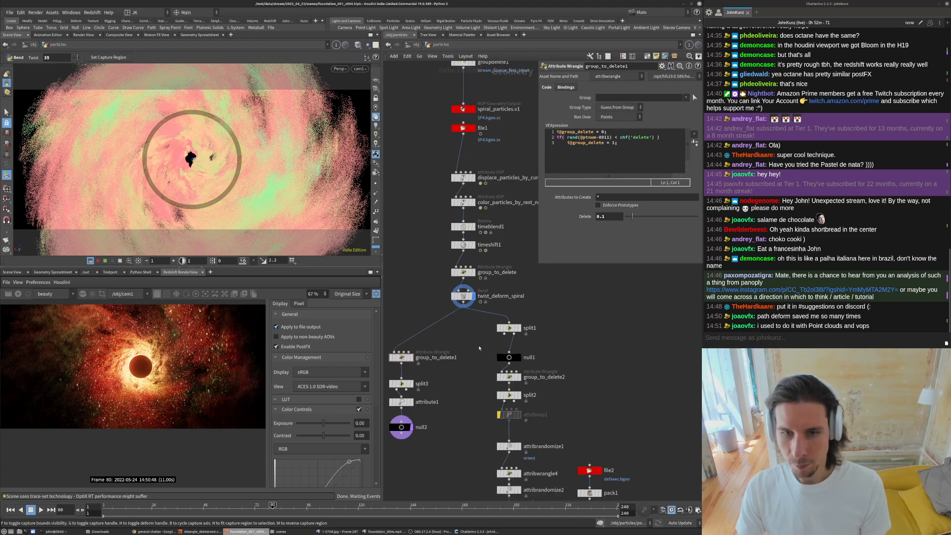
- Rename the first split node to split_by_delete_group
scroll(671, 375, up, 2)
double_click(563, 328)
text(split_by_de)
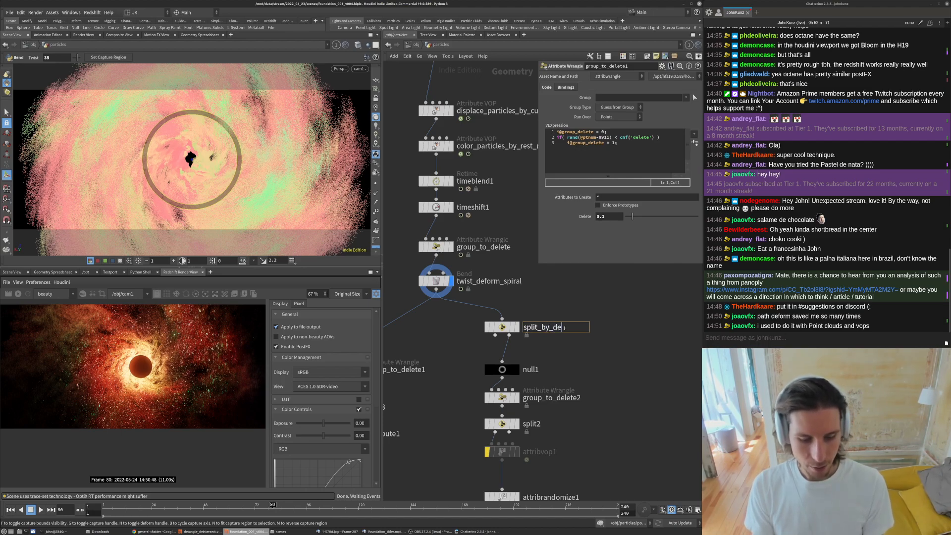
text(lete_group)
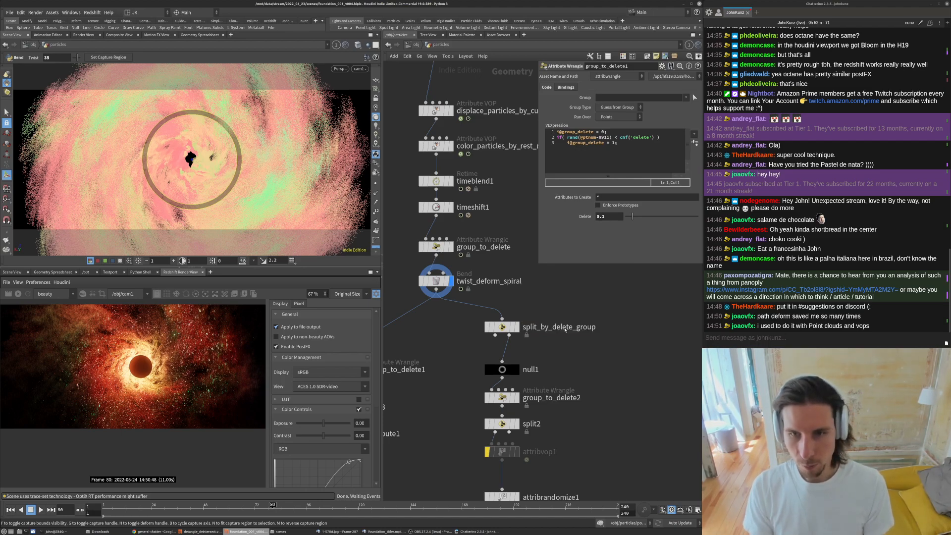
key(Return)
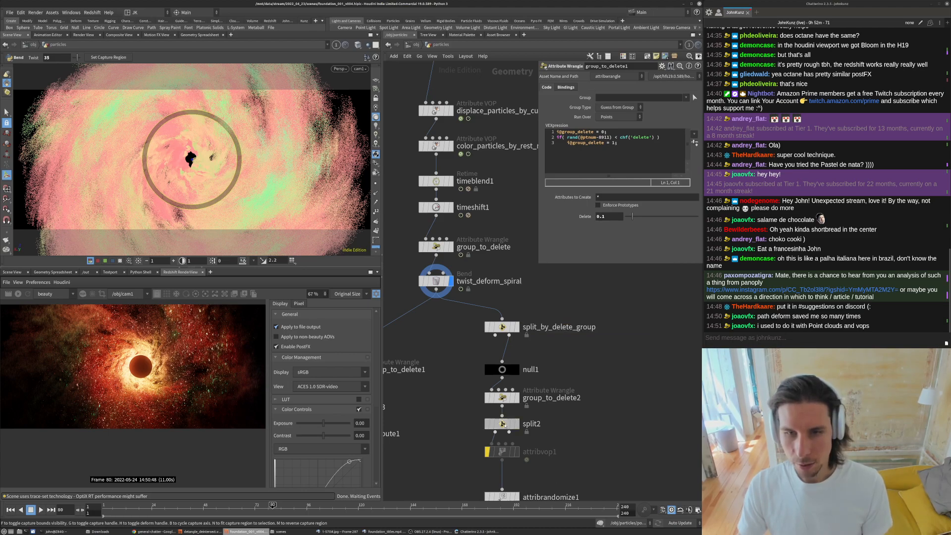
- Paste the split_by_delete_group name onto the other two split nodes
click(510, 424)
double_click(533, 424)
text(split_by_delete_group)
key(Return)
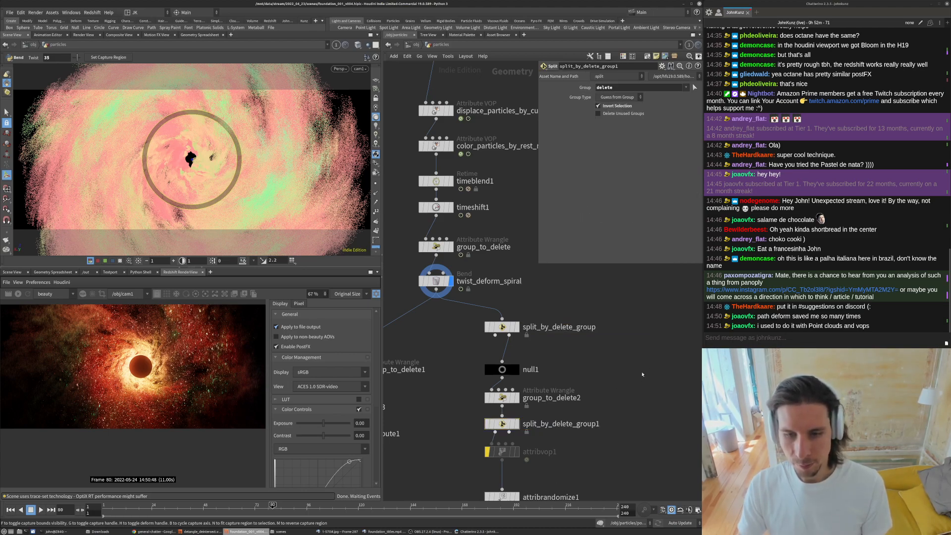
scroll(642, 374, down, 3)
scroll(486, 417, up, 2)
click(490, 382)
text(split_by_delete_group)
key(Return)
middle_drag(510, 427, 482, 385)
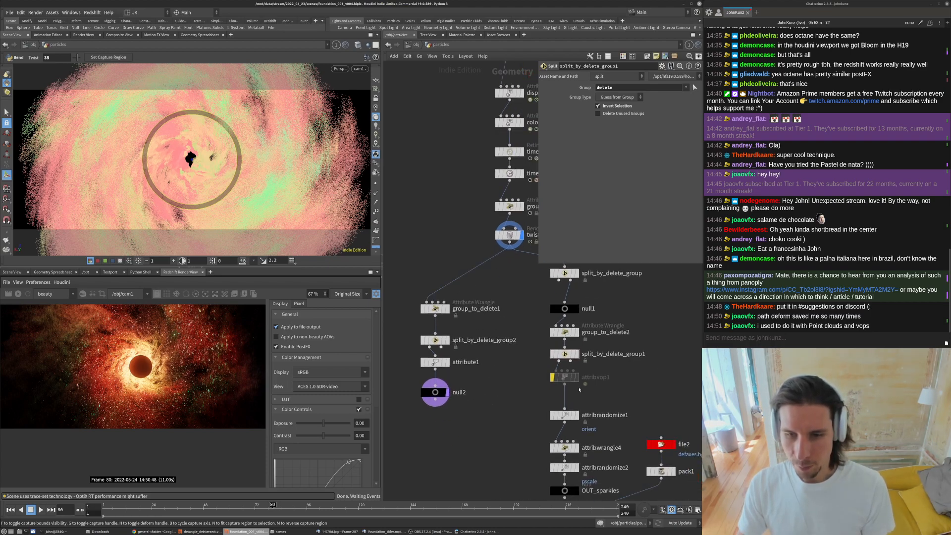
- Delete the bypassed attribvop1 node
click(574, 380)
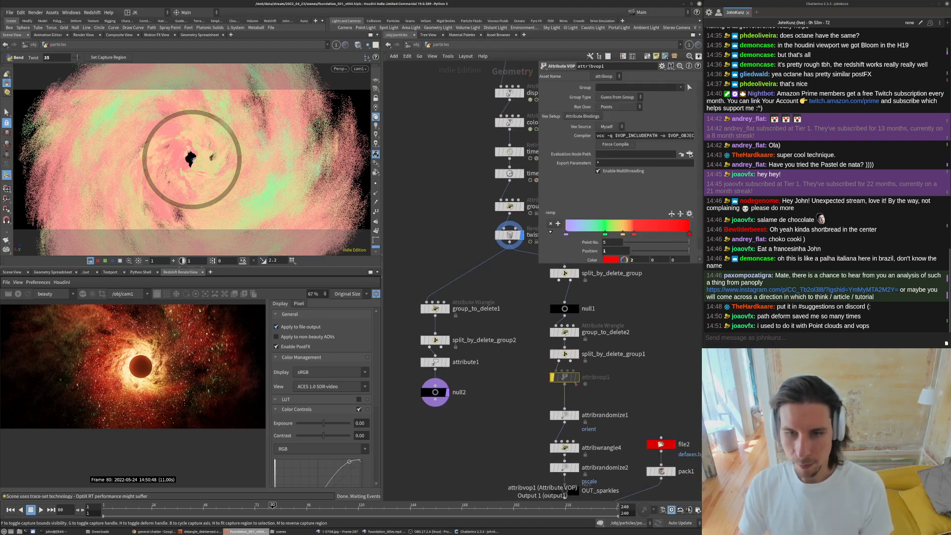
key(Delete)
scroll(490, 381, down, 3)
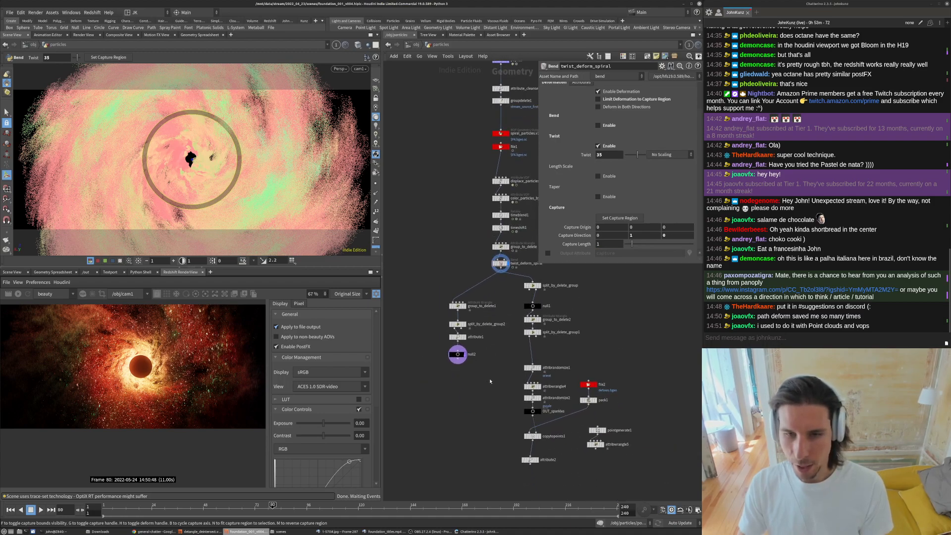
- Rename the null2 output node in the left branch to OUT_render_main_particles
scroll(546, 332, up, 2)
middle_drag(540, 354, 501, 332)
scroll(501, 332, down, 1)
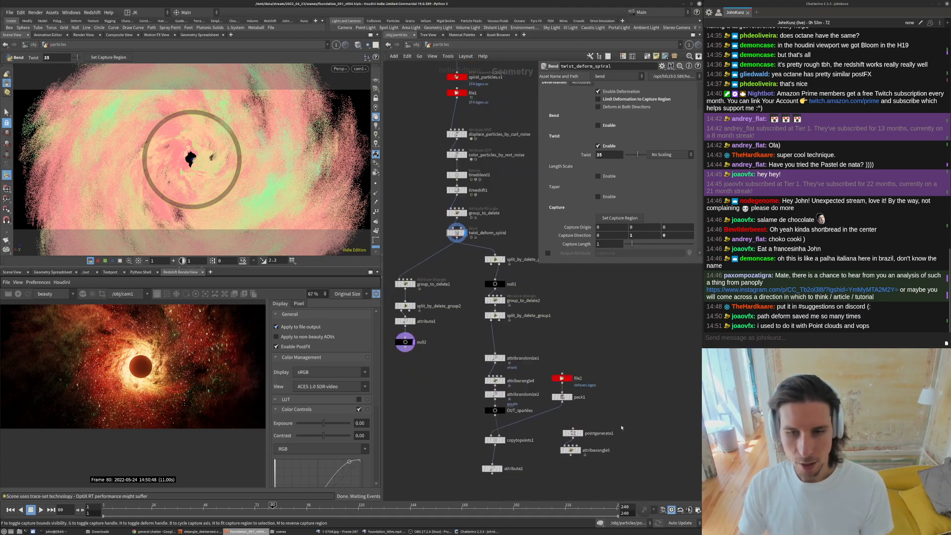
scroll(552, 367, down, 1)
drag(626, 463, 546, 298)
drag(458, 397, 484, 297)
click(486, 286)
scroll(486, 286, up, 3)
click(463, 305)
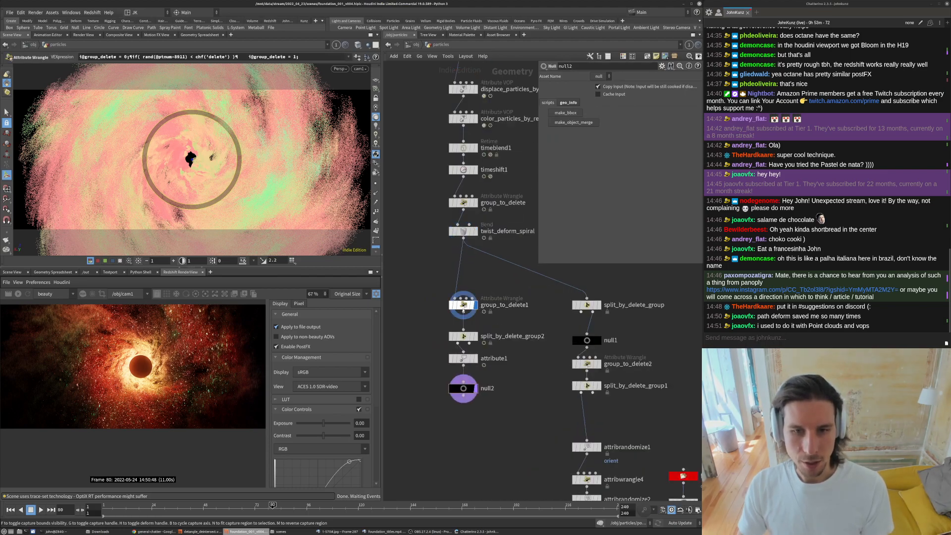
double_click(483, 389)
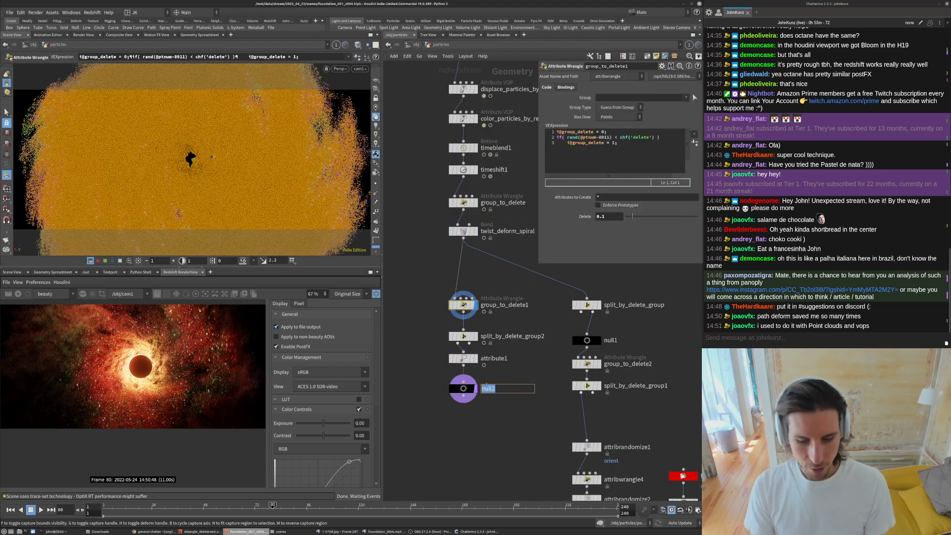
text(OUT_rend)
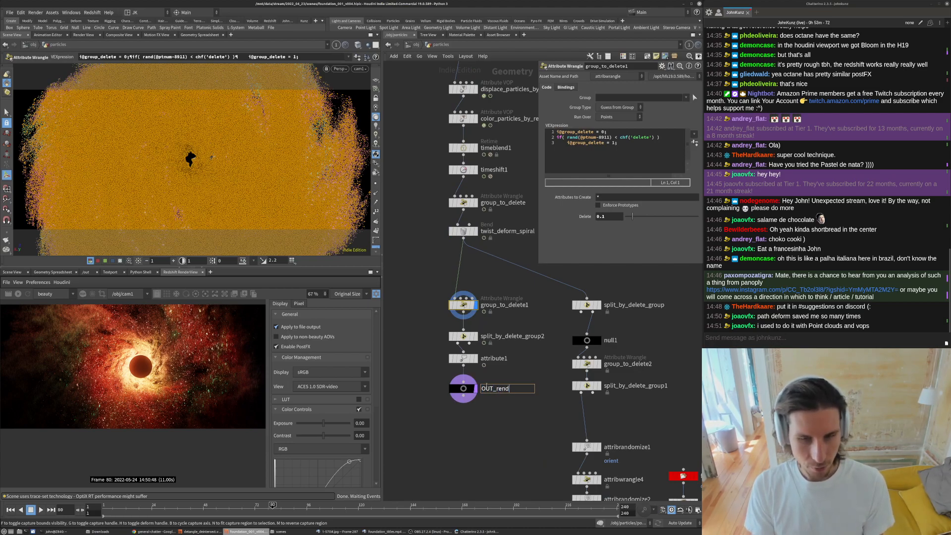
text(er_main_particles)
key(Return)
- Rename the null1 output node in the flakes branch to OUT_flakes
key(h)
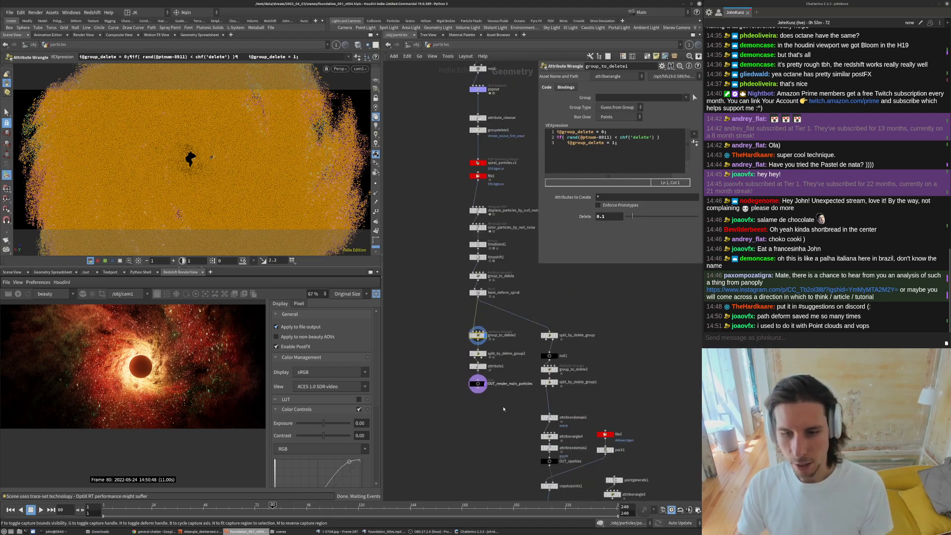
drag(647, 465, 578, 278)
click(605, 345)
scroll(605, 407, up, 3)
double_click(592, 401)
text(OUT_flakes)
key(Return)
scroll(594, 426, down, 2)
drag(512, 457, 516, 444)
drag(662, 456, 590, 418)
click(633, 328)
middle_drag(633, 325, 655, 369)
scroll(656, 368, down, 4)
scroll(505, 321, up, 6)
scroll(552, 341, up, 2)
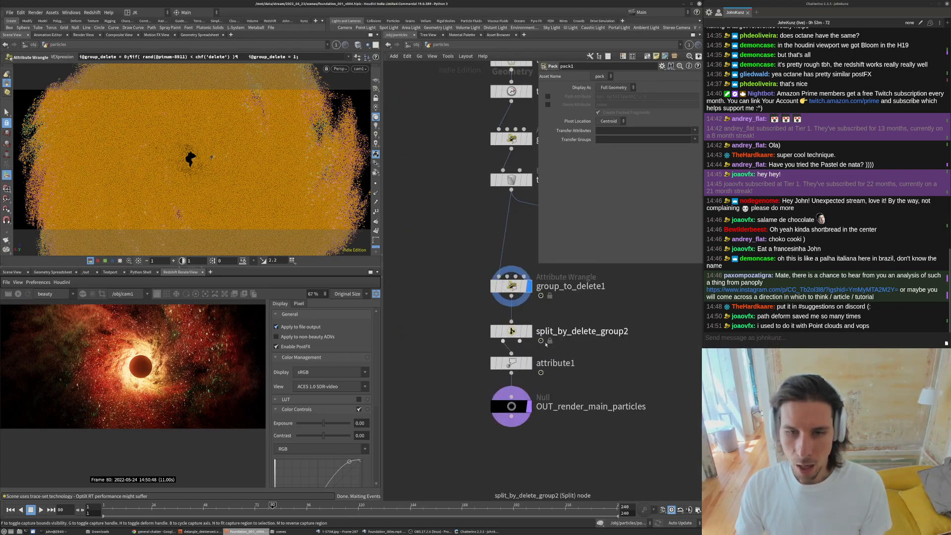
- Display split_by_delete_group2 in the viewport while keeping group_to_delete1's wrangle code open
click(519, 296)
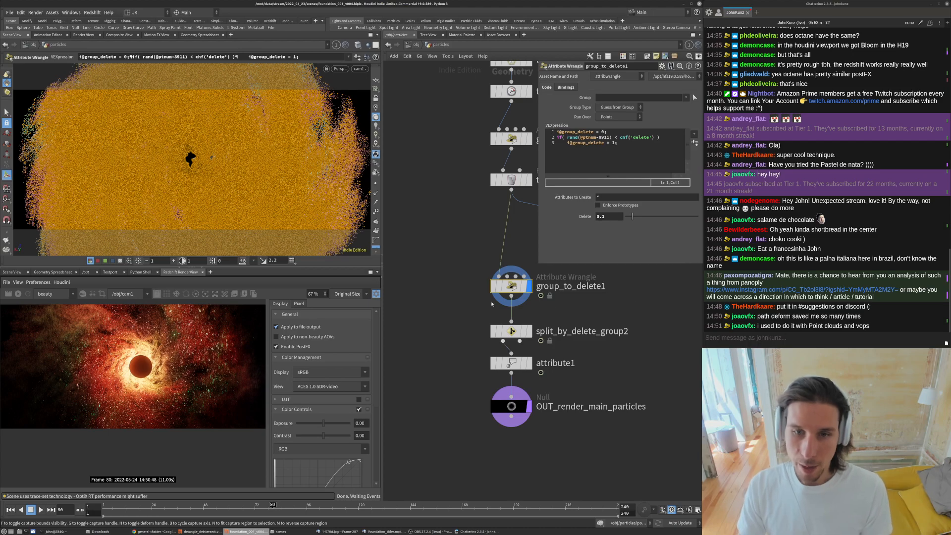
click(529, 331)
drag(498, 336, 497, 325)
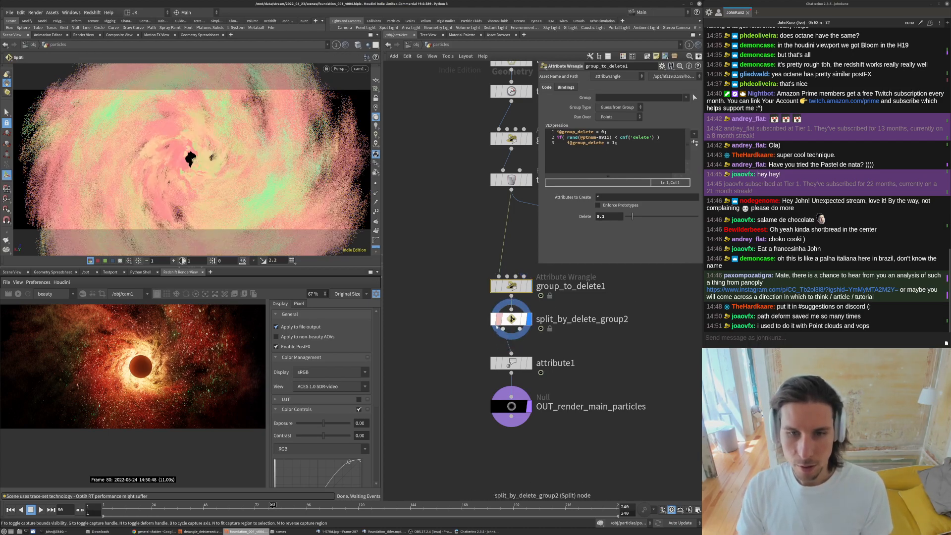
click(498, 323)
click(498, 323)
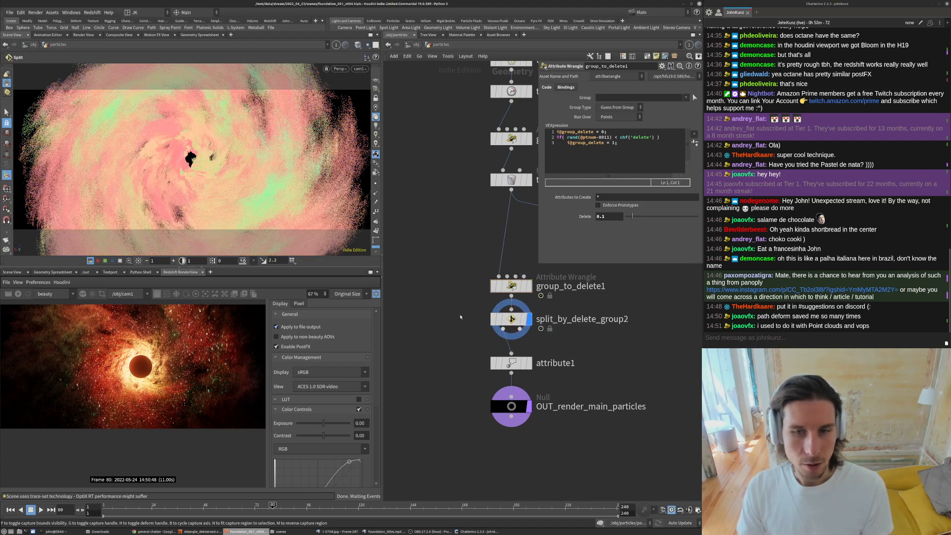
middle_drag(465, 323, 451, 301)
click(567, 87)
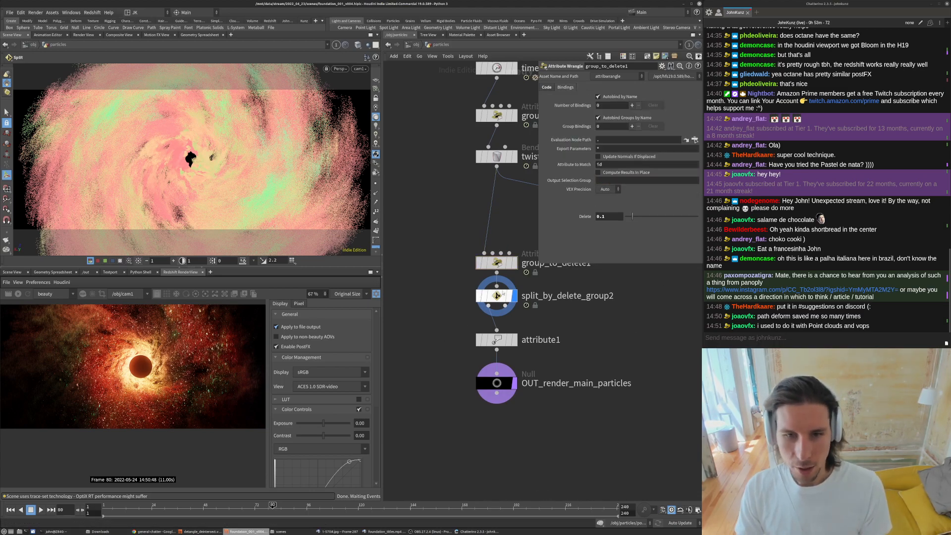
click(477, 298)
click(477, 298)
click(478, 297)
click(478, 297)
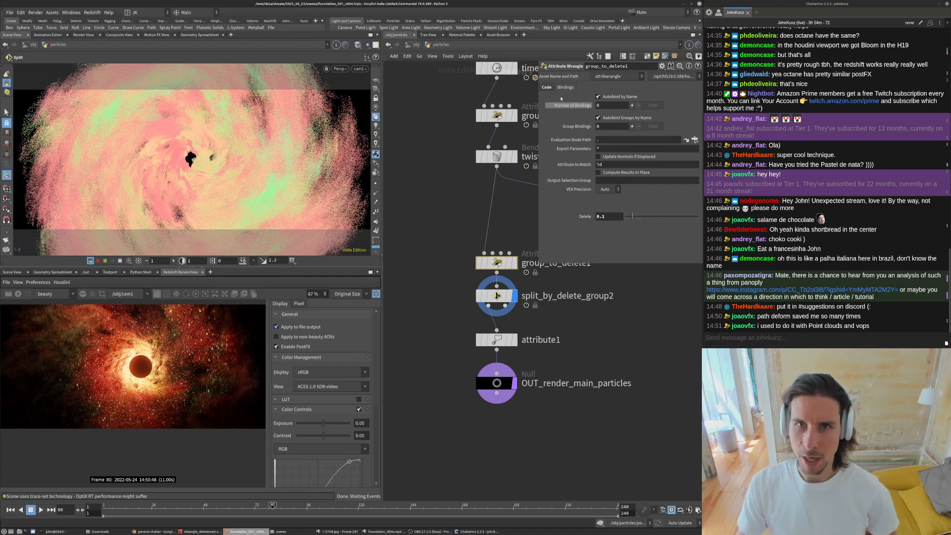
click(547, 87)
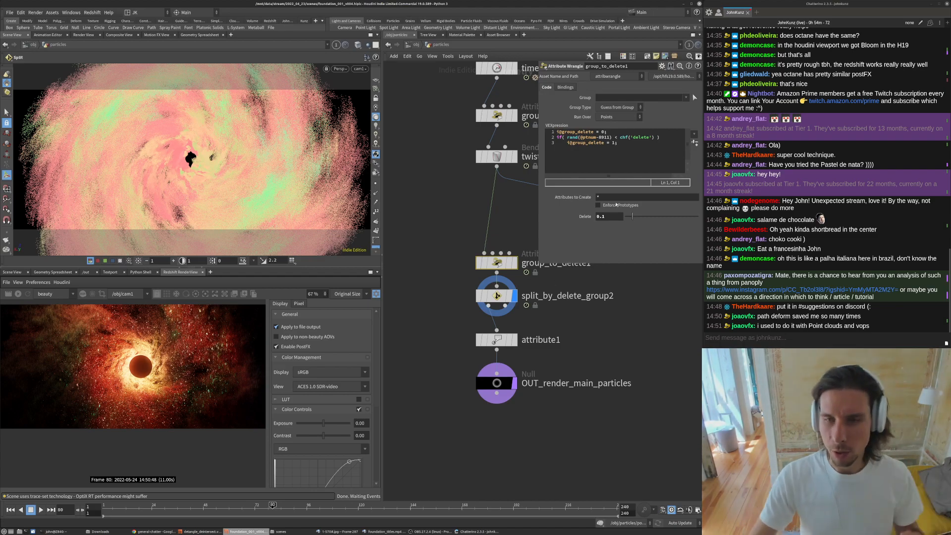
- Set group_to_delete1's Delete value to 0.61 and re-render the Redshift view
scroll(158, 364, up, 5)
scroll(61, 378, down, 4)
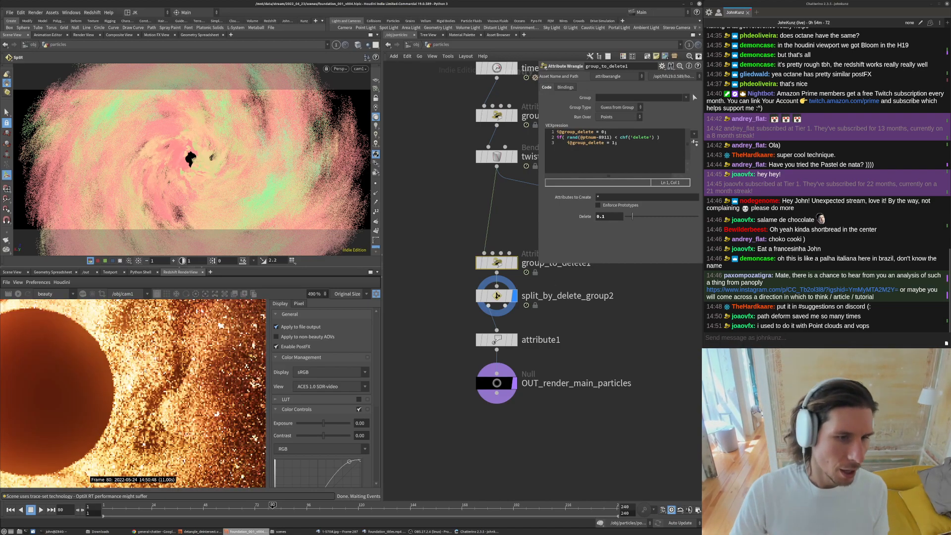
scroll(60, 378, up, 6)
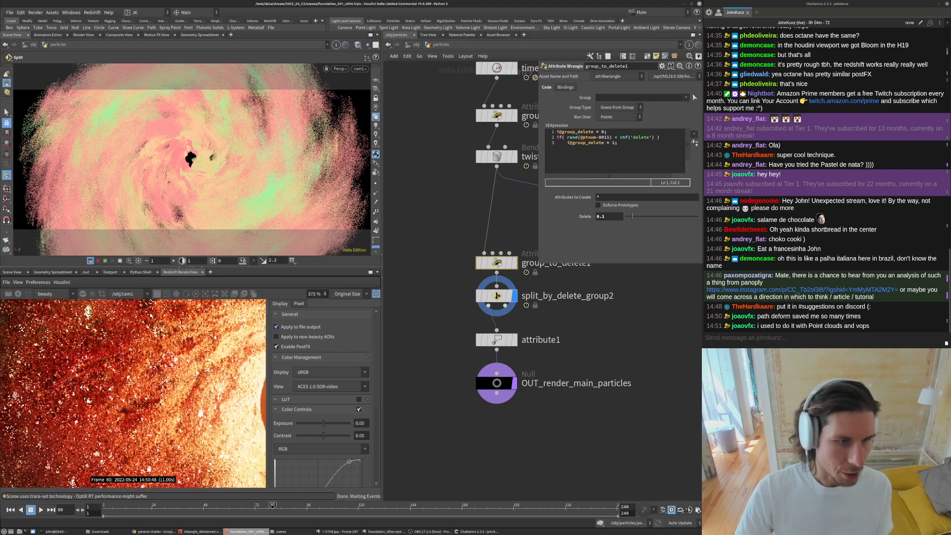
scroll(60, 378, down, 3)
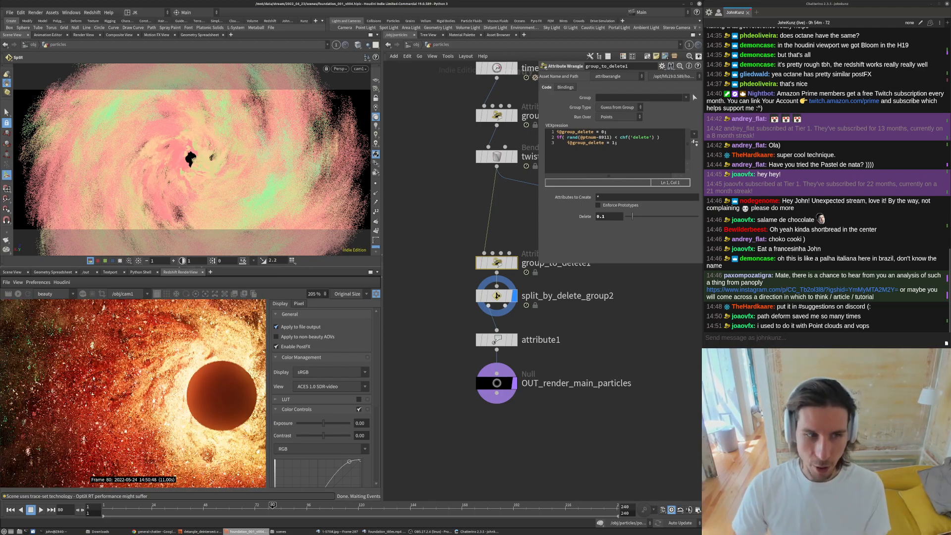
scroll(60, 377, down, 4)
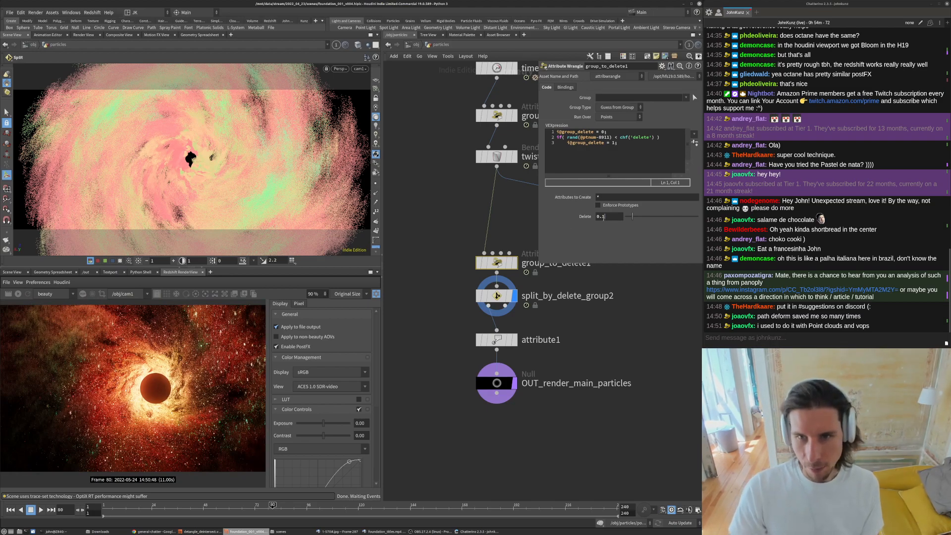
click(604, 217)
text(6)
key(Return)
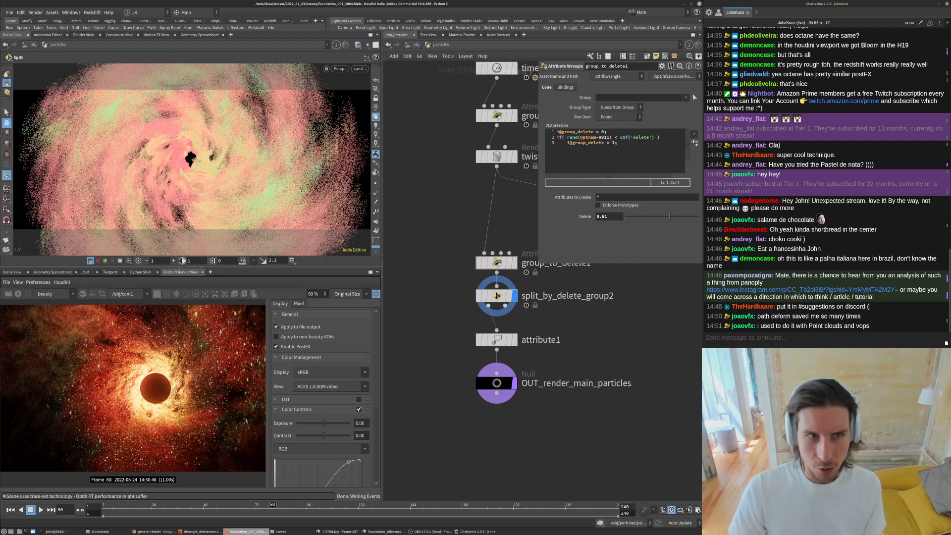
scroll(190, 369, down, 3)
click(18, 294)
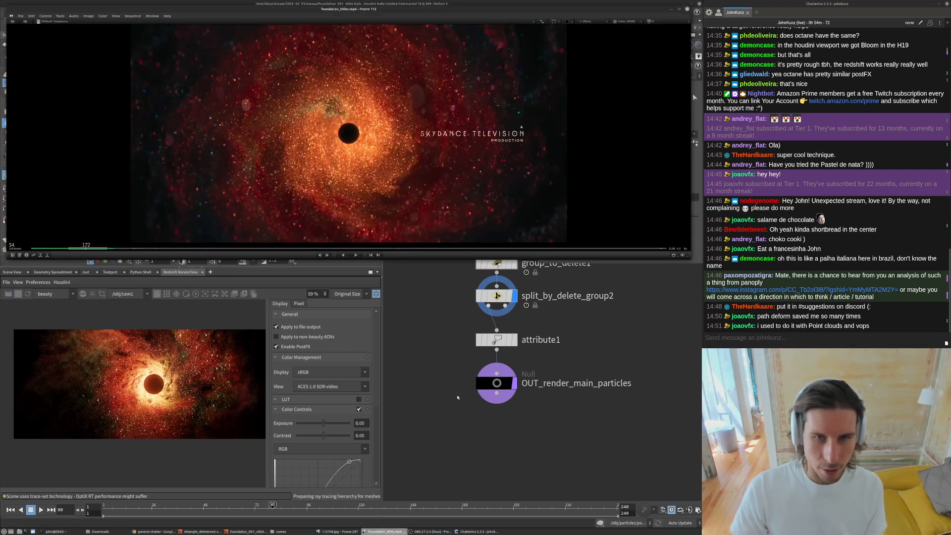
- Check the Foundation reference, then set the Delete value to 0.961 and re-render
click(384, 532)
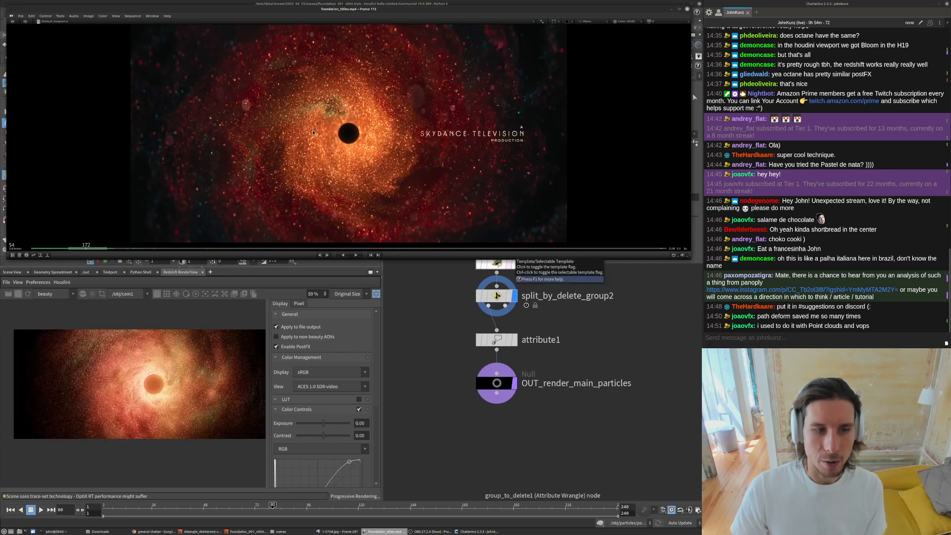
click(435, 338)
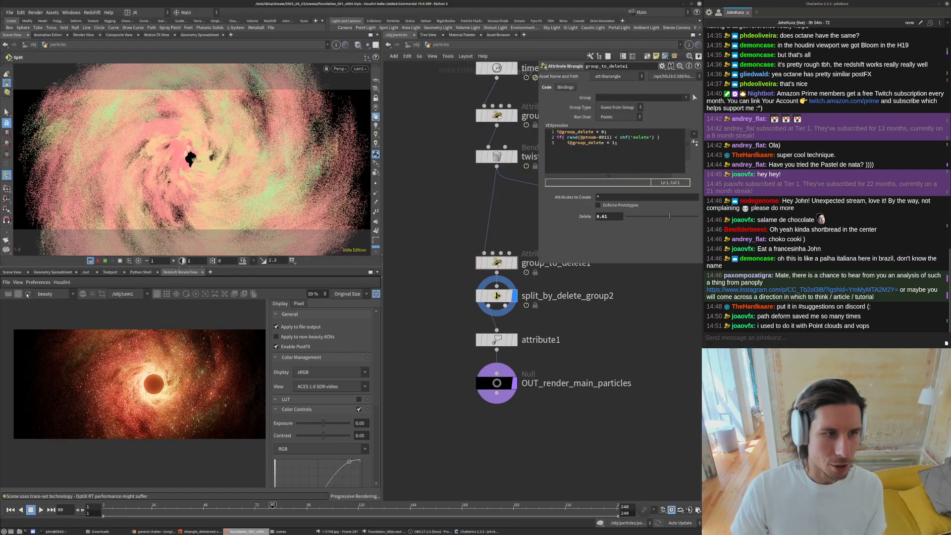
click(602, 217)
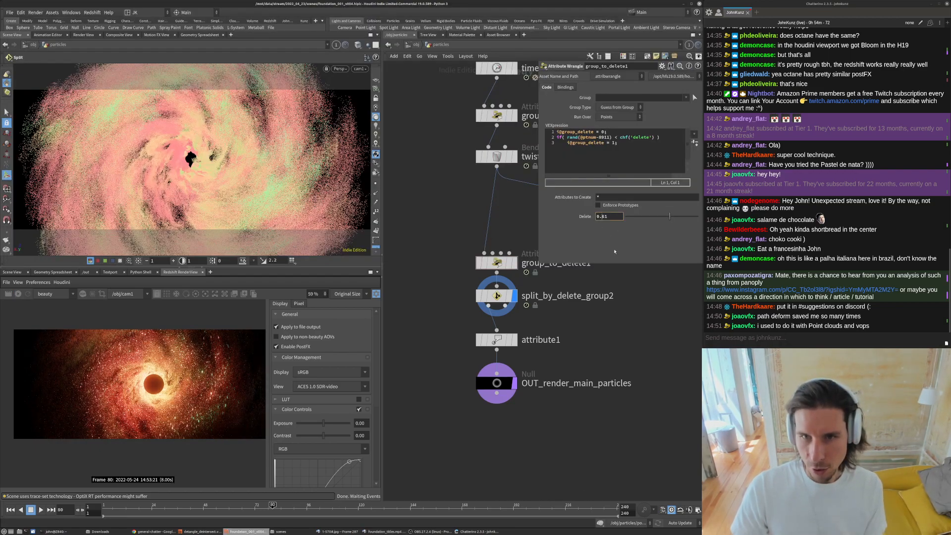
text(9)
key(Return)
click(18, 295)
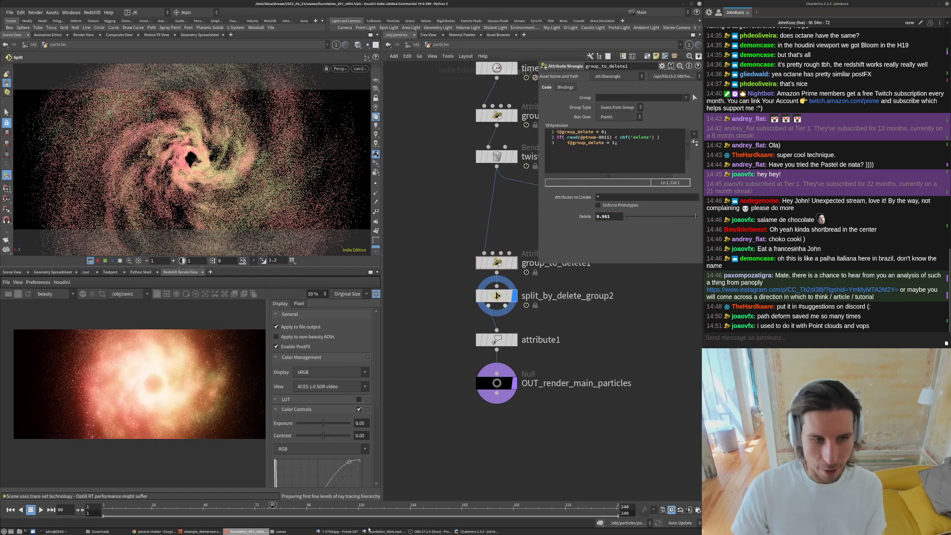
scroll(166, 388, up, 2)
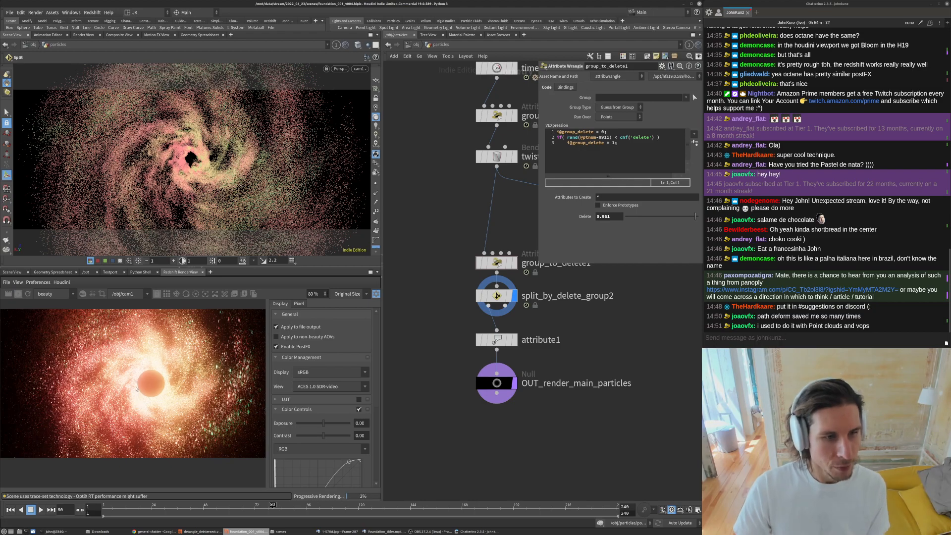
scroll(136, 388, down, 2)
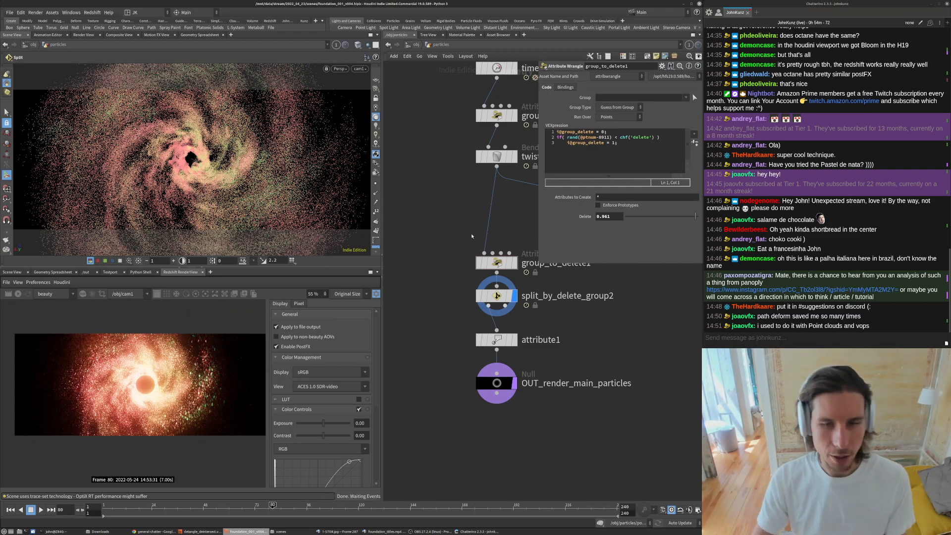
- Set group_to_delete1's Delete value back to 0.1
click(608, 217)
key(BackSpace)
key(BackSpace)
key(Return)
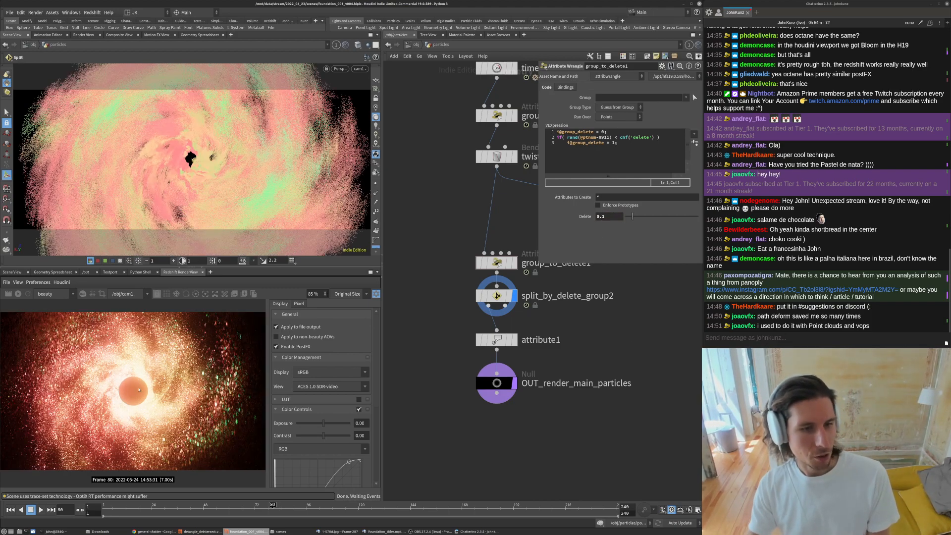
- Play the Foundation reference footage to compare it with the render
click(333, 531)
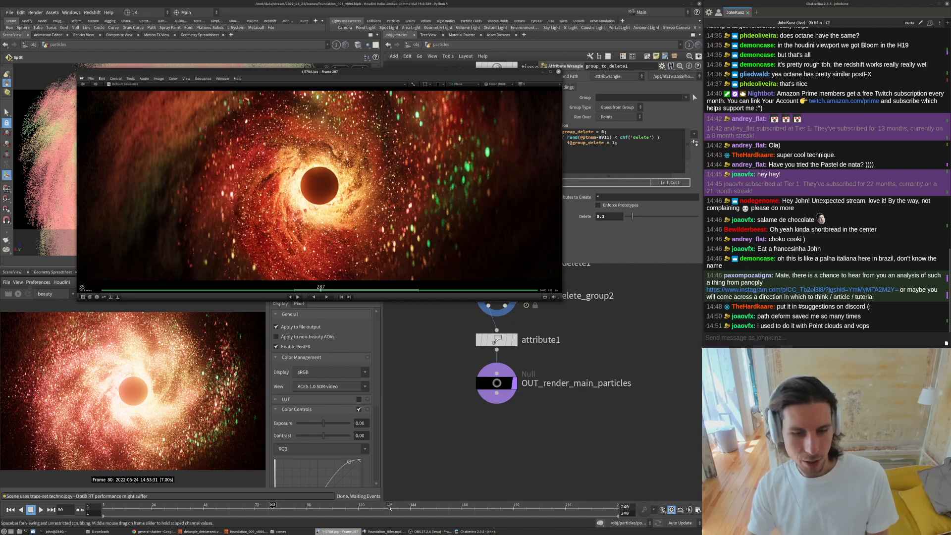
click(385, 532)
key(space)
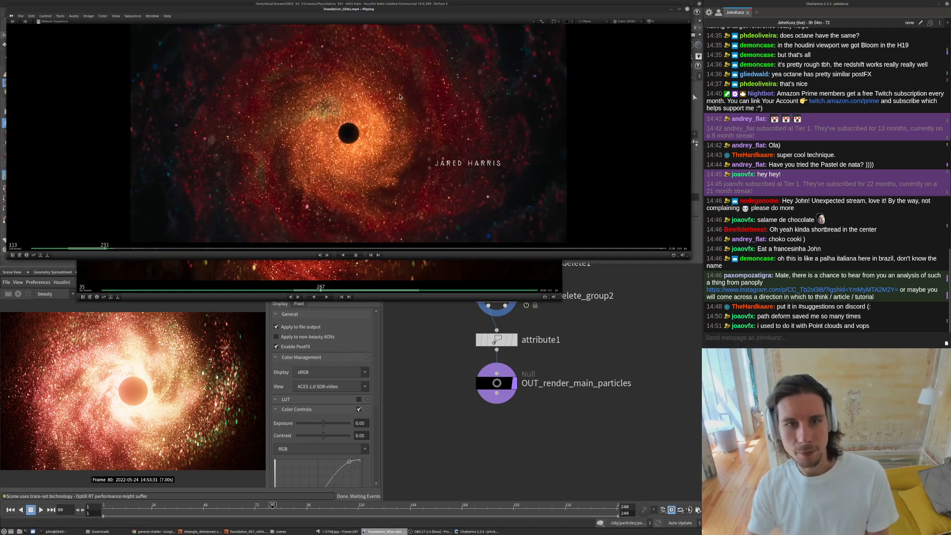
key(space)
click(439, 408)
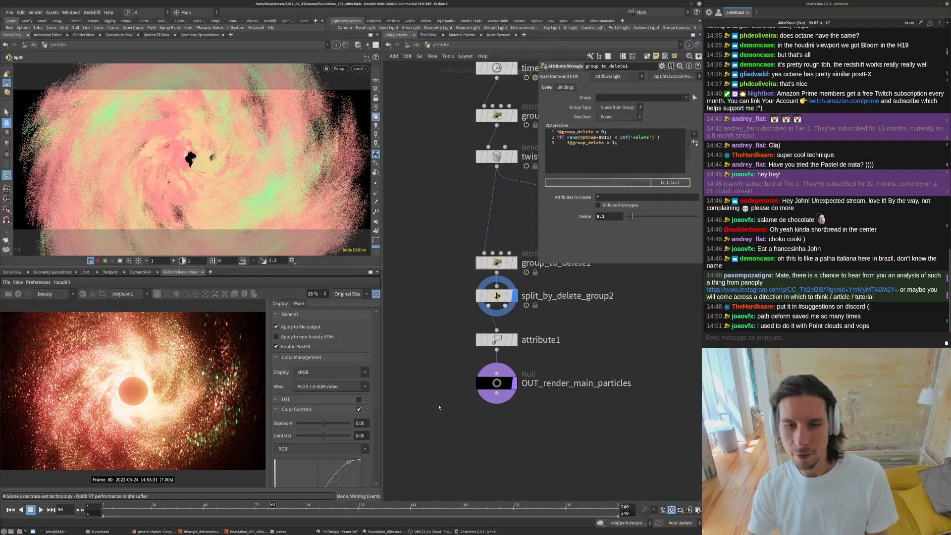
- Inspect the attribute1 rename node's parameters and node info
click(509, 342)
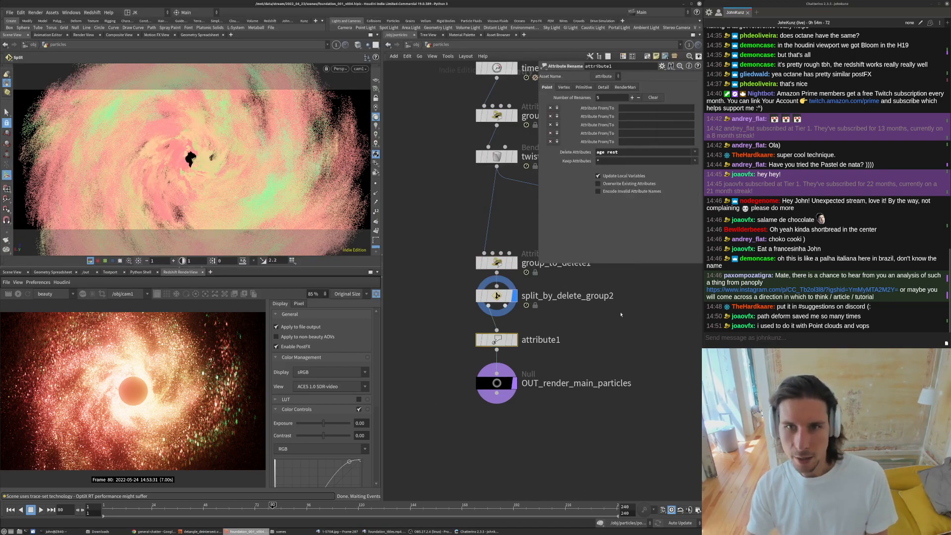
middle_click(497, 341)
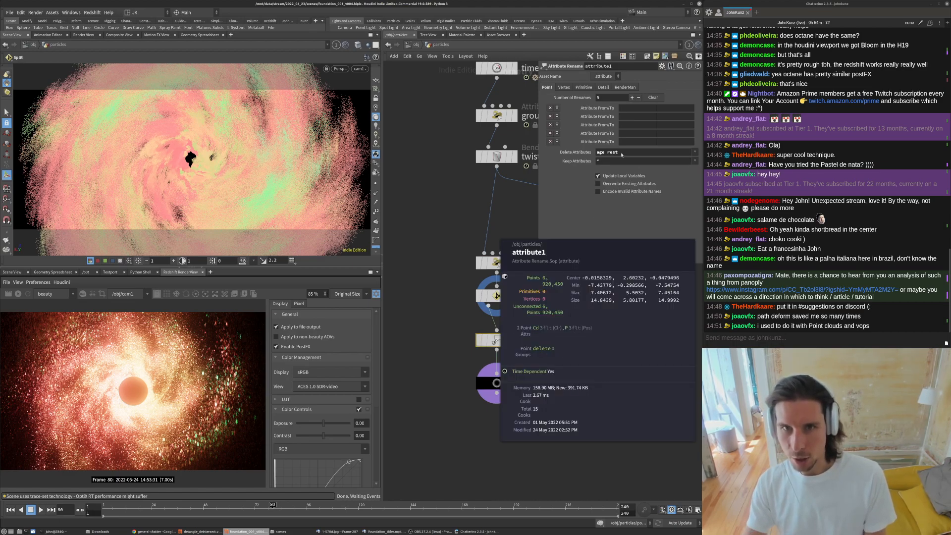
scroll(471, 237, down, 5)
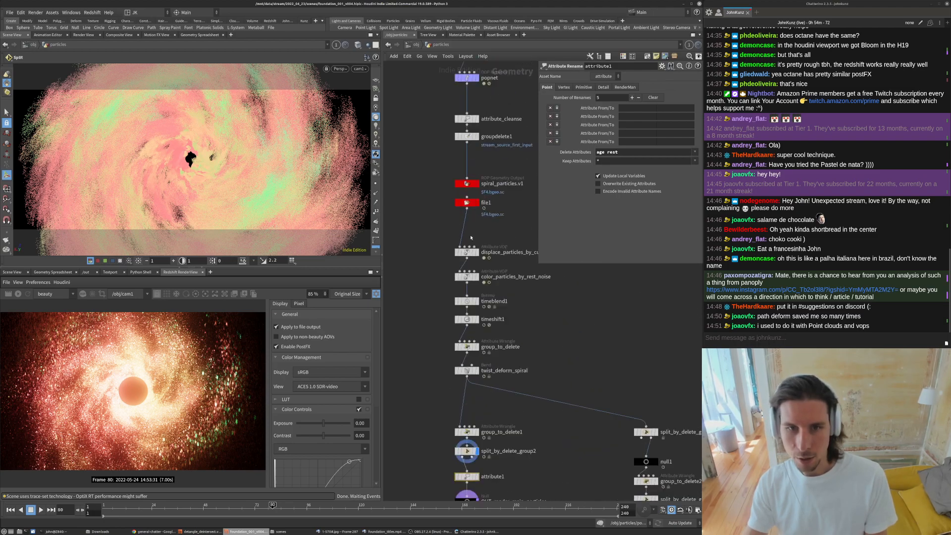
- Rename the attribute1 node above OUT_render_main_particles to clean_extra_attrs
middle_drag(438, 243, 431, 190)
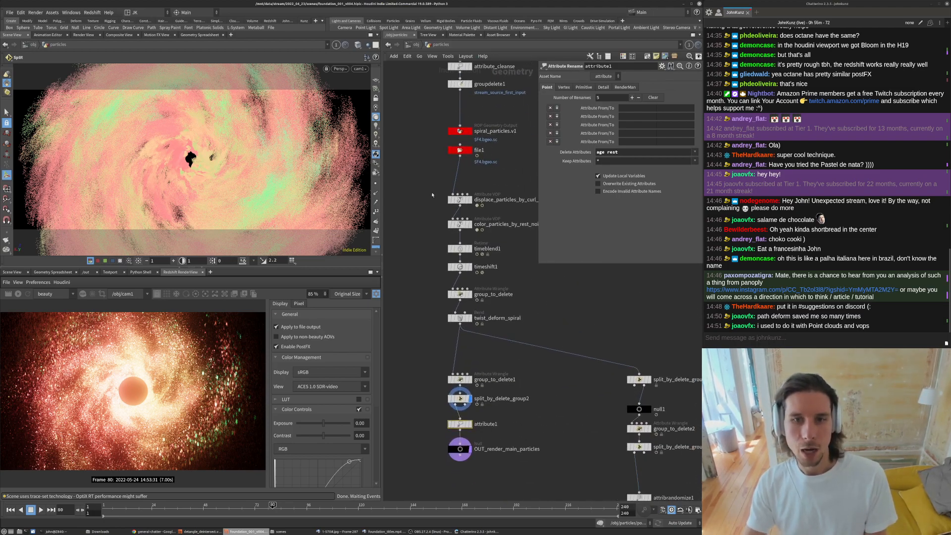
scroll(468, 234, up, 2)
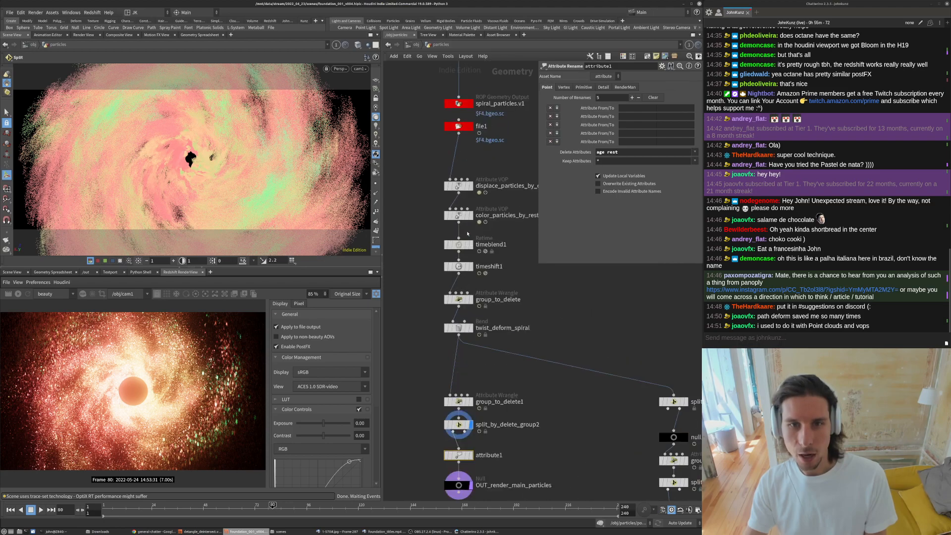
middle_drag(420, 328, 439, 278)
double_click(508, 405)
text(cle)
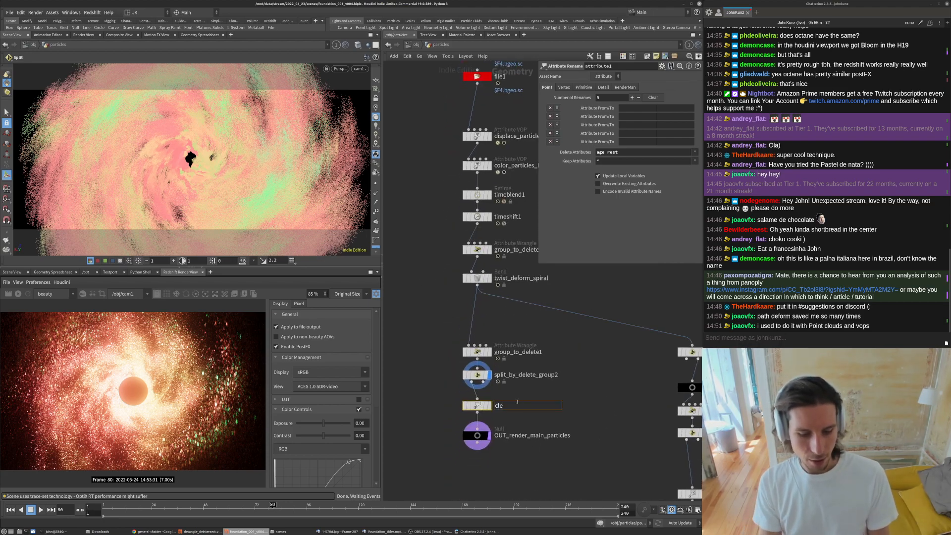
text(an_extr)
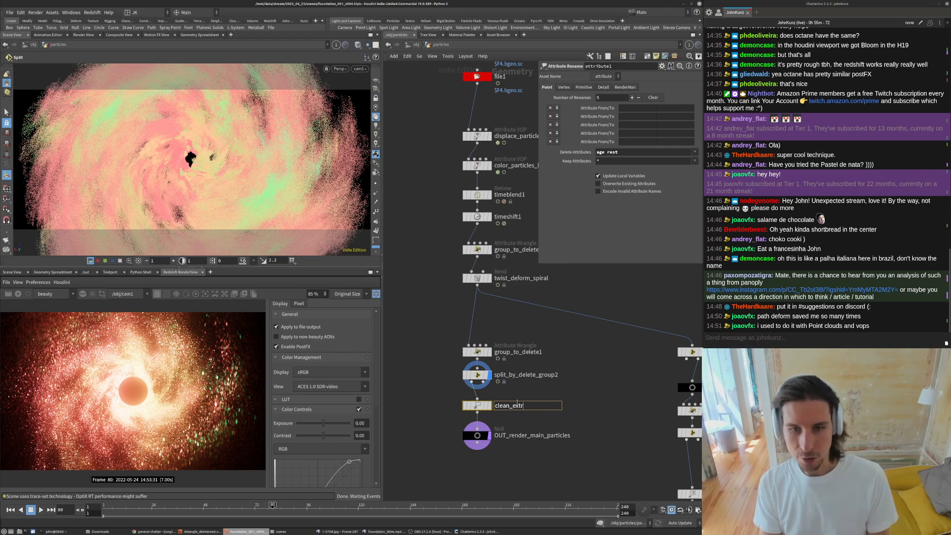
text(a_attrs)
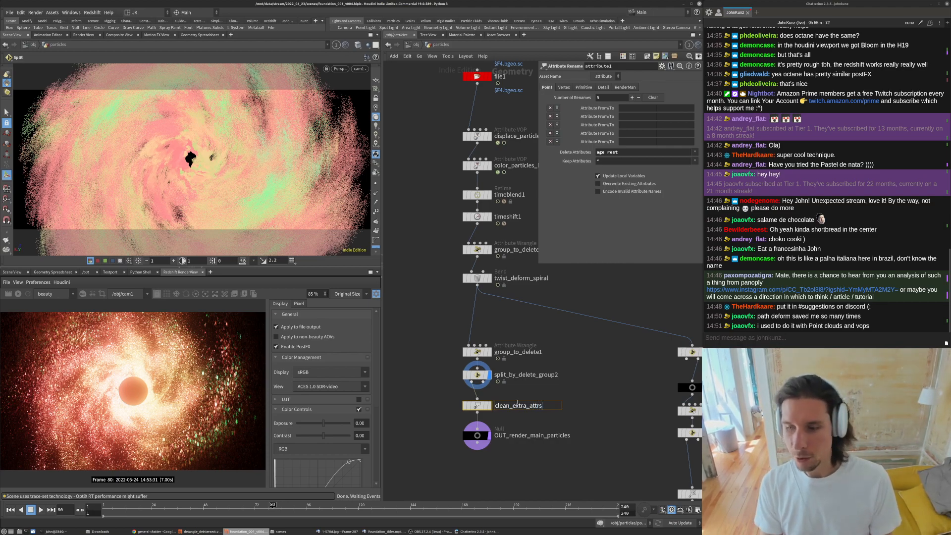
key(Return)
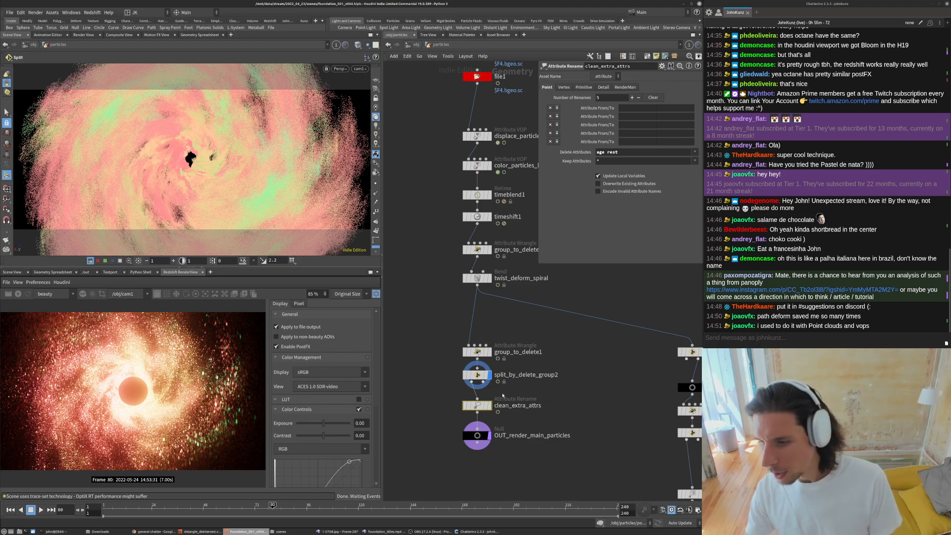
- Inspect the clean_extra_attrs node's info on its attributes and point count
middle_drag(537, 375, 523, 336)
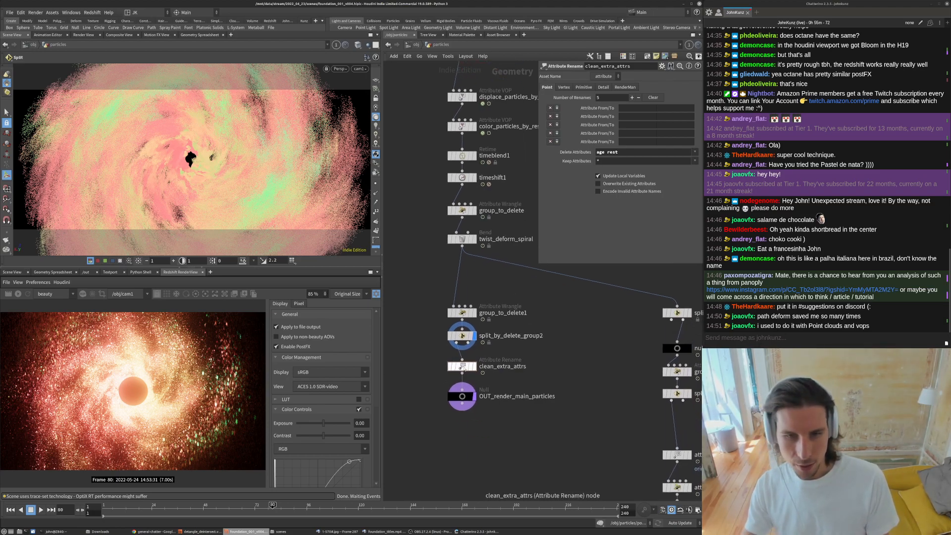
middle_drag(451, 368, 564, 328)
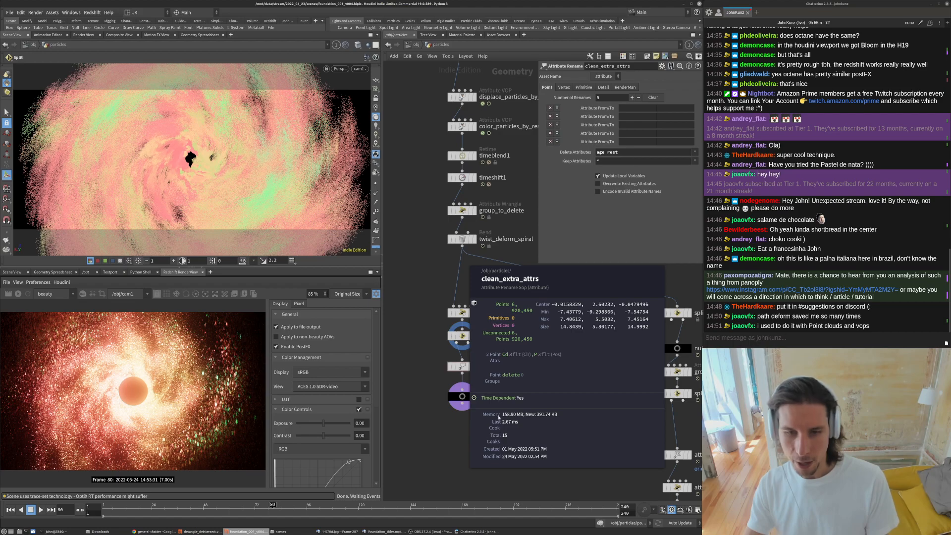
click(451, 367)
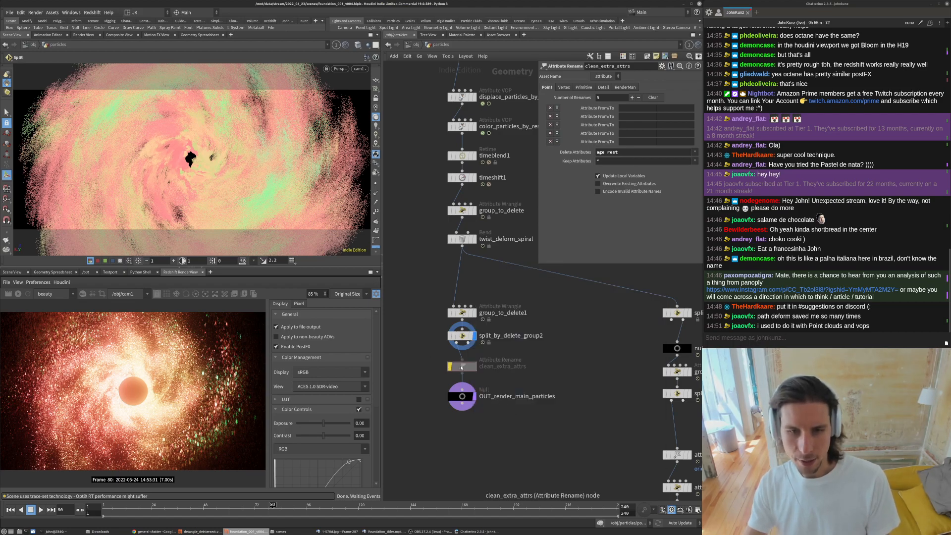
middle_click(461, 368)
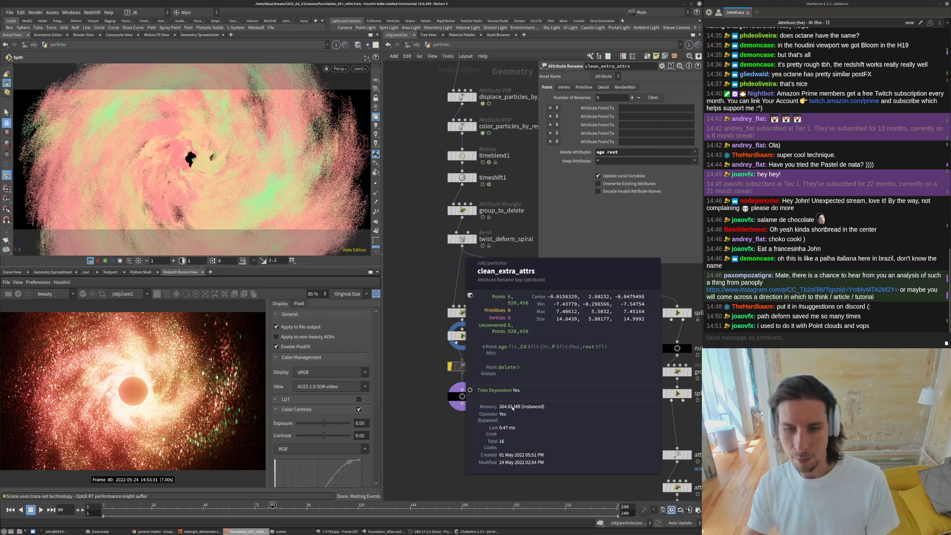
middle_click(462, 368)
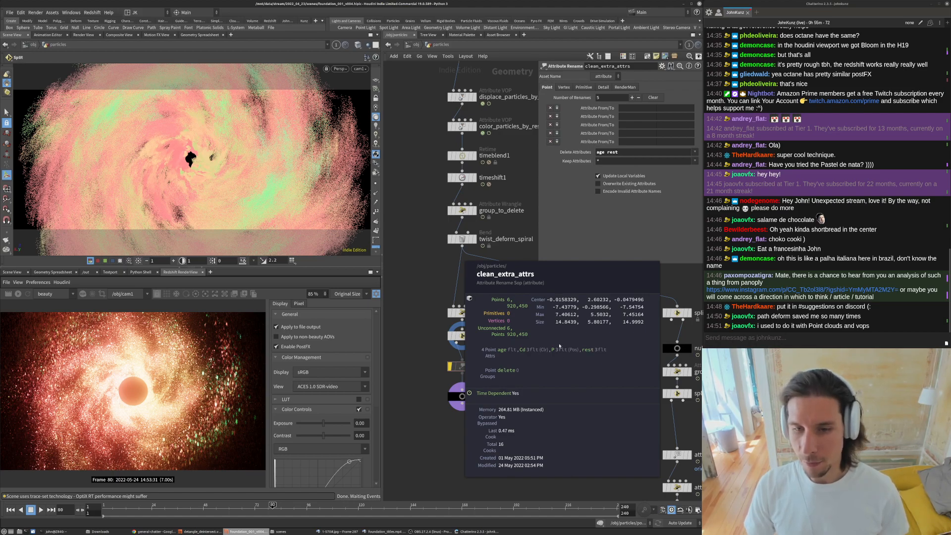
middle_drag(553, 355, 553, 354)
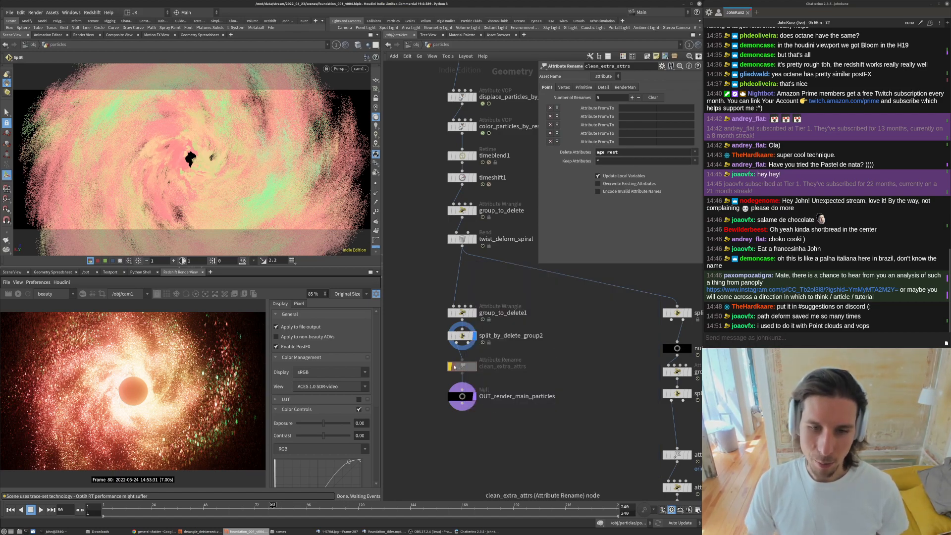
middle_click(466, 382)
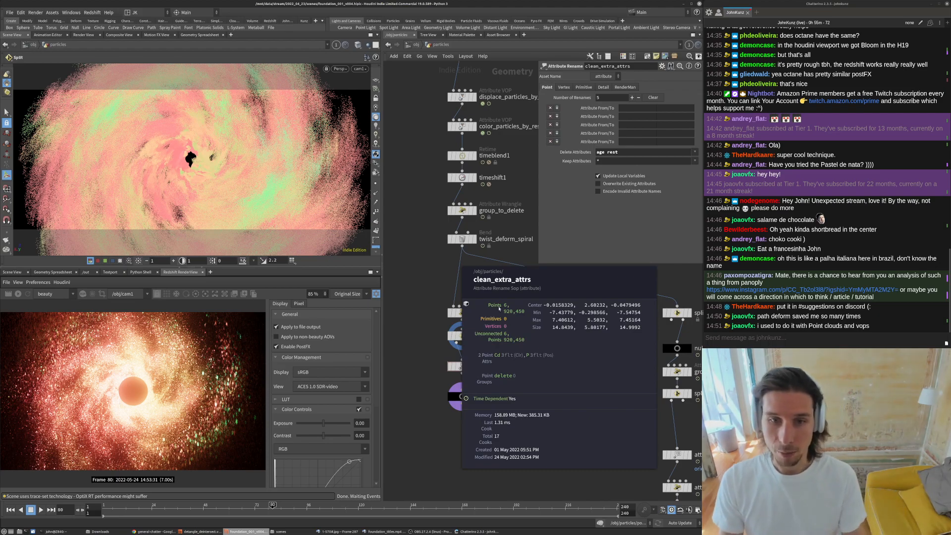
middle_drag(497, 313, 499, 313)
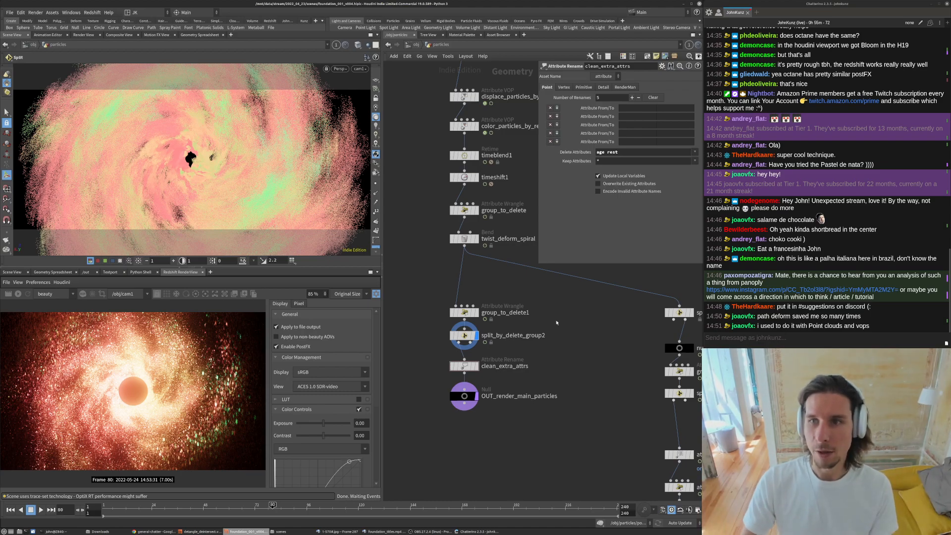
- Delete the null1 node below split_by_delete_group and move split_by_delete_group down into its place
scroll(511, 405, down, 4)
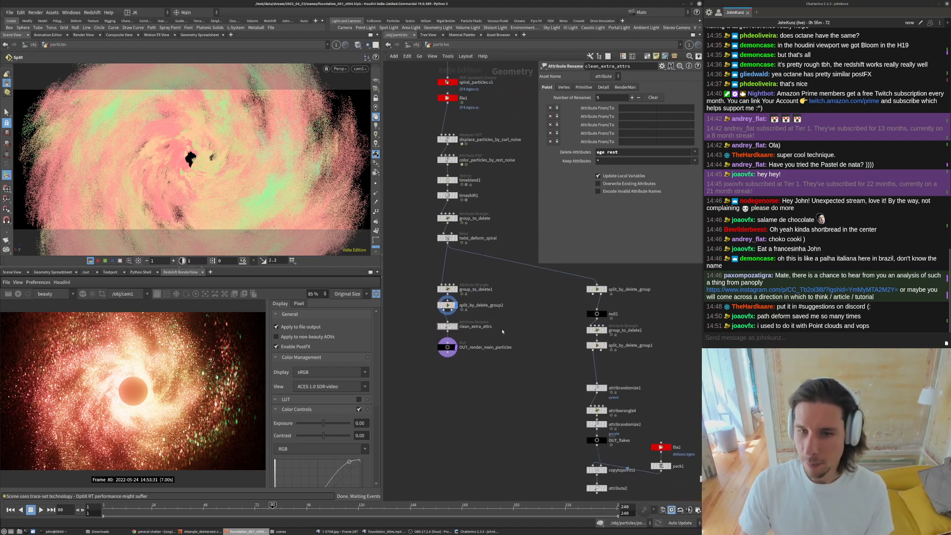
scroll(447, 322, up, 2)
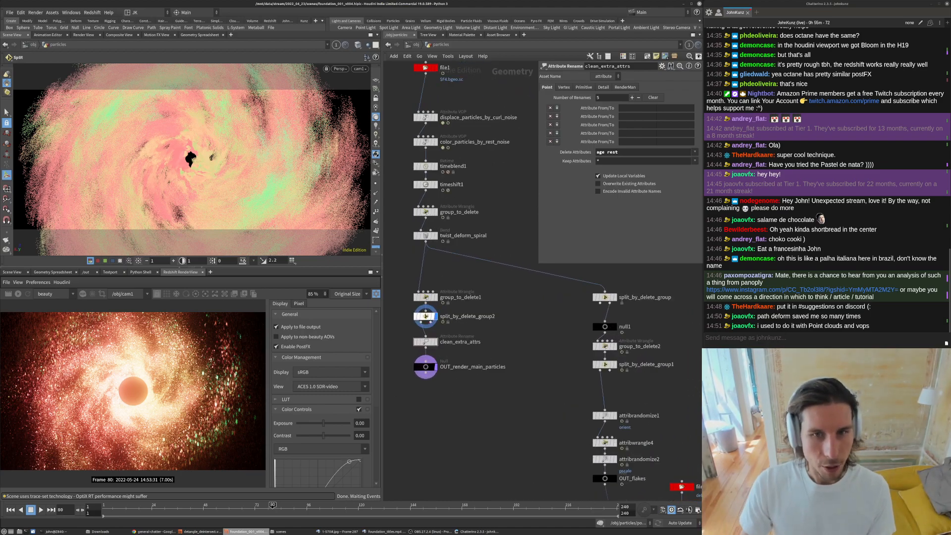
scroll(488, 364, down, 3)
middle_drag(500, 388, 478, 359)
scroll(544, 362, up, 2)
middle_drag(574, 334, 524, 305)
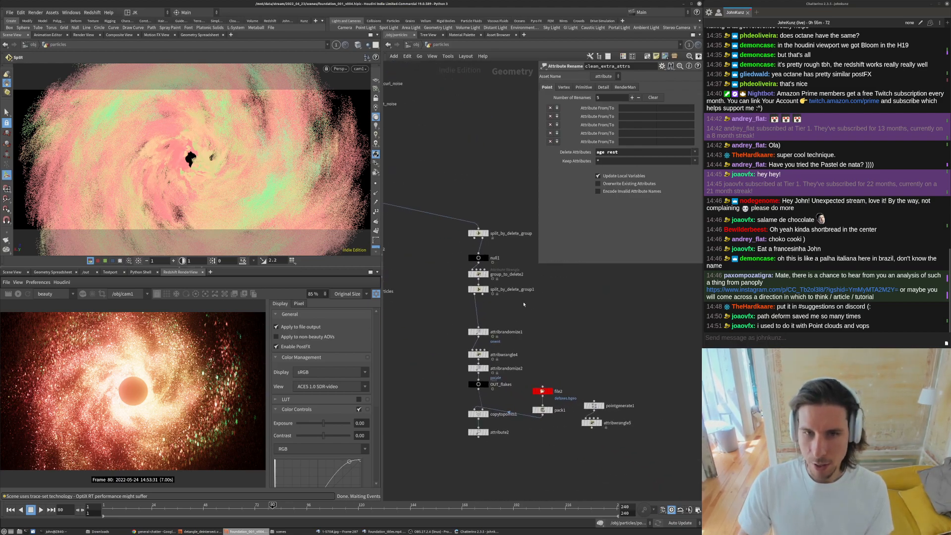
scroll(524, 305, up, 2)
drag(460, 203, 459, 214)
click(459, 239)
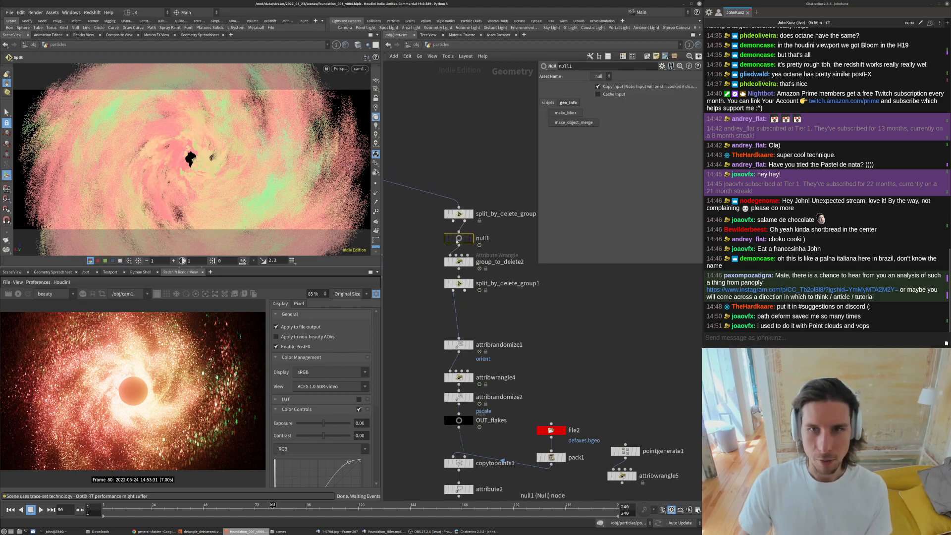
key(Delete)
drag(459, 214, 458, 234)
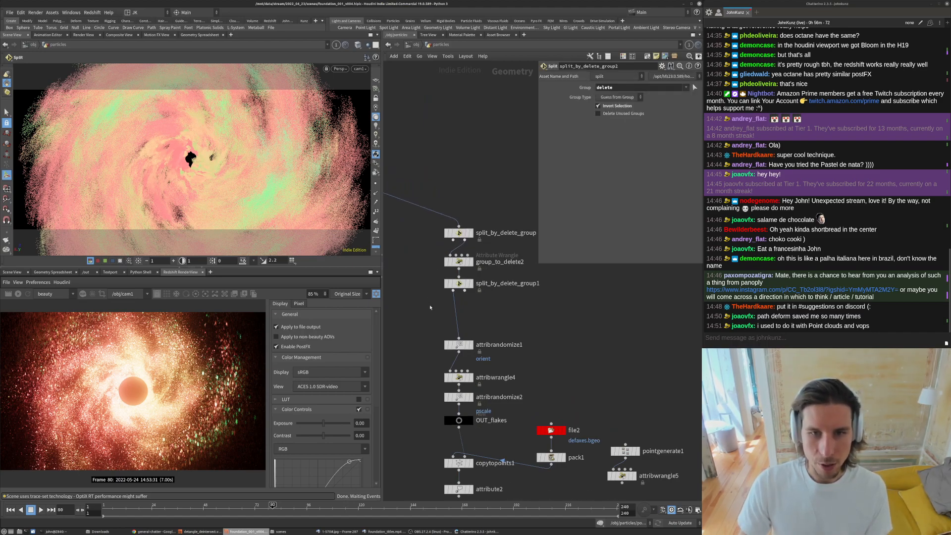
- Examine the lower flakes branch of the particle network
middle_drag(430, 309, 526, 364)
scroll(526, 363, down, 5)
scroll(501, 387, up, 4)
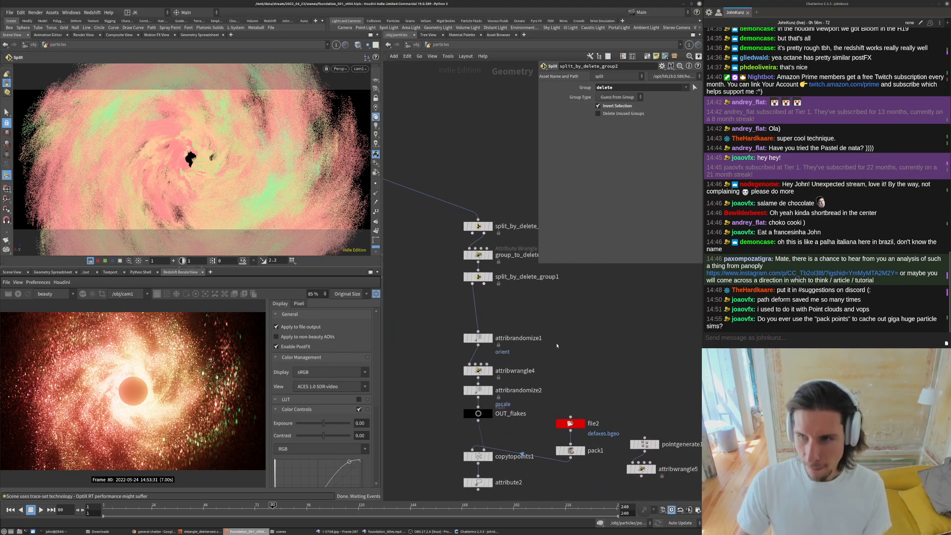
middle_drag(558, 346, 548, 328)
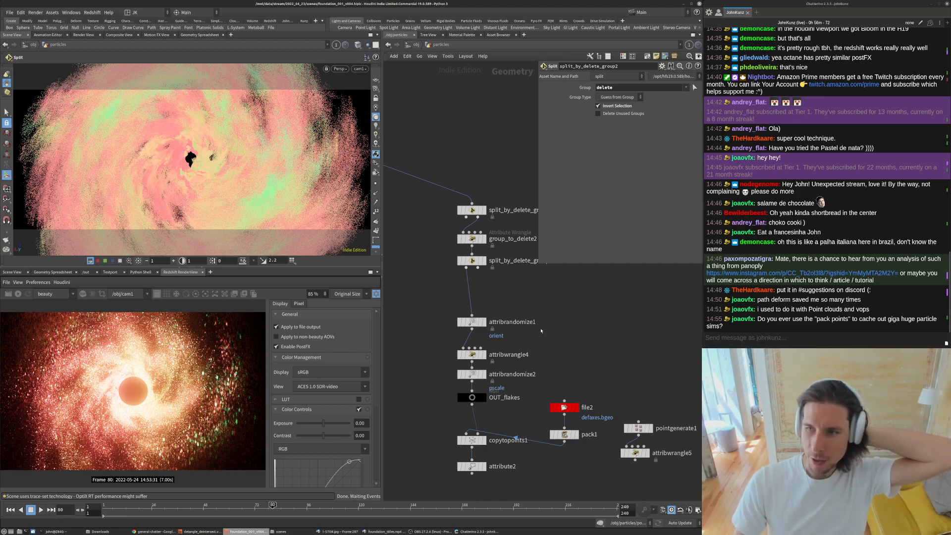
middle_drag(547, 299, 552, 312)
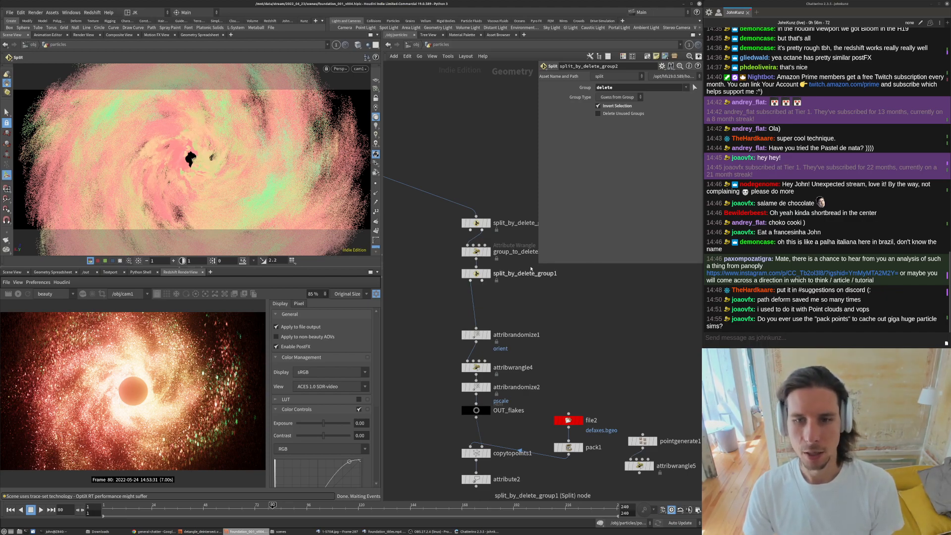
drag(538, 265, 540, 210)
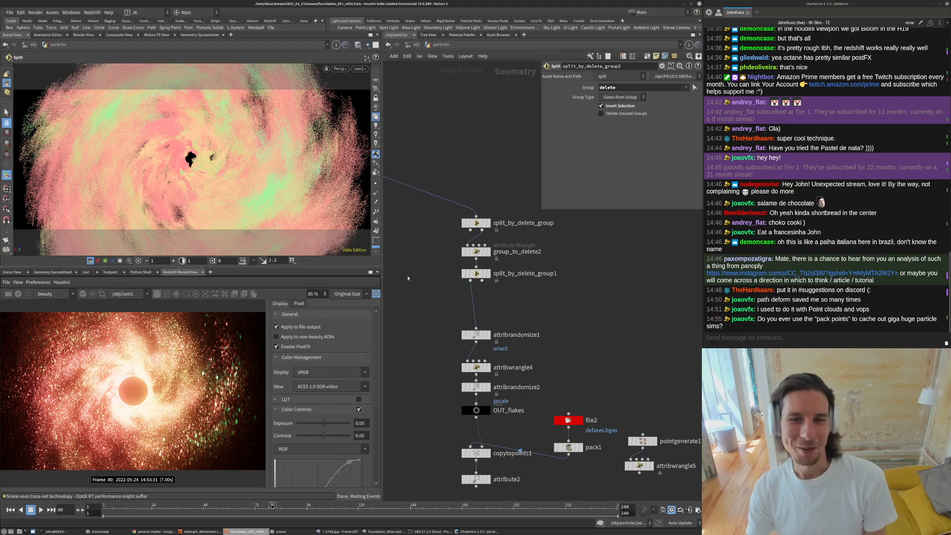
middle_drag(415, 272, 429, 221)
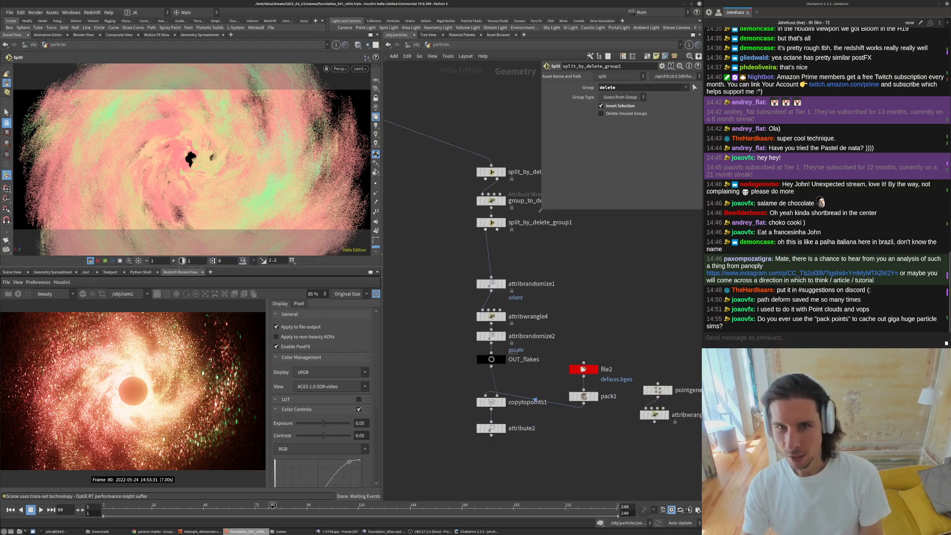
drag(543, 202, 546, 163)
middle_drag(539, 245, 538, 220)
middle_drag(428, 260, 435, 223)
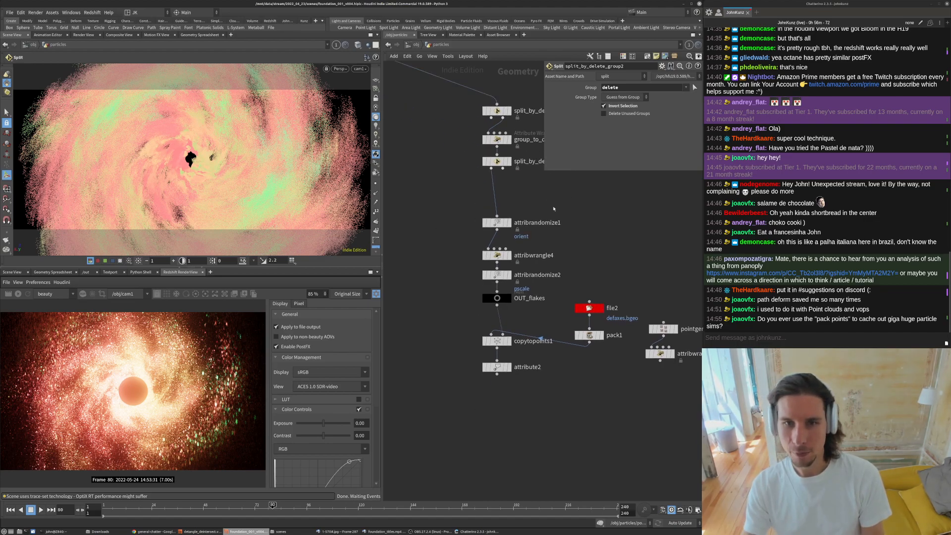
drag(545, 171, 553, 148)
drag(762, 320, 775, 325)
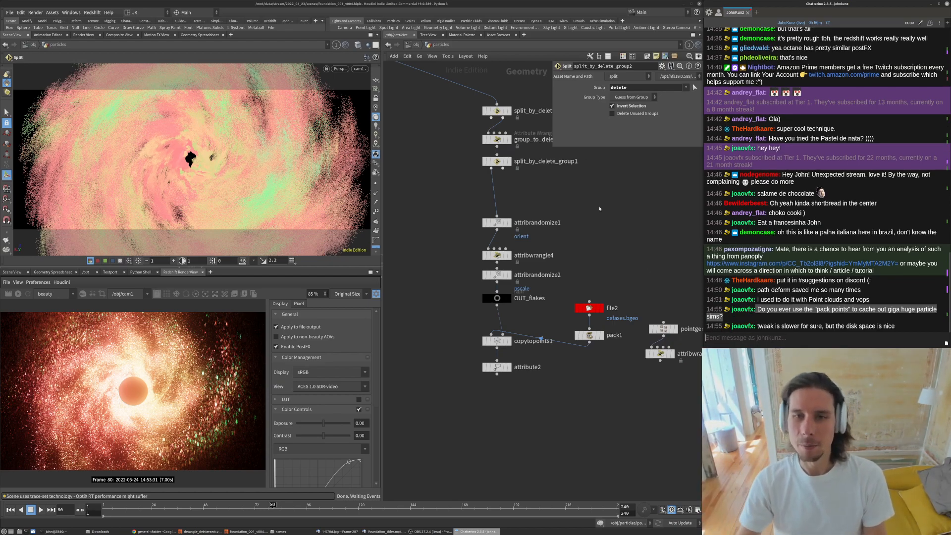
click(608, 210)
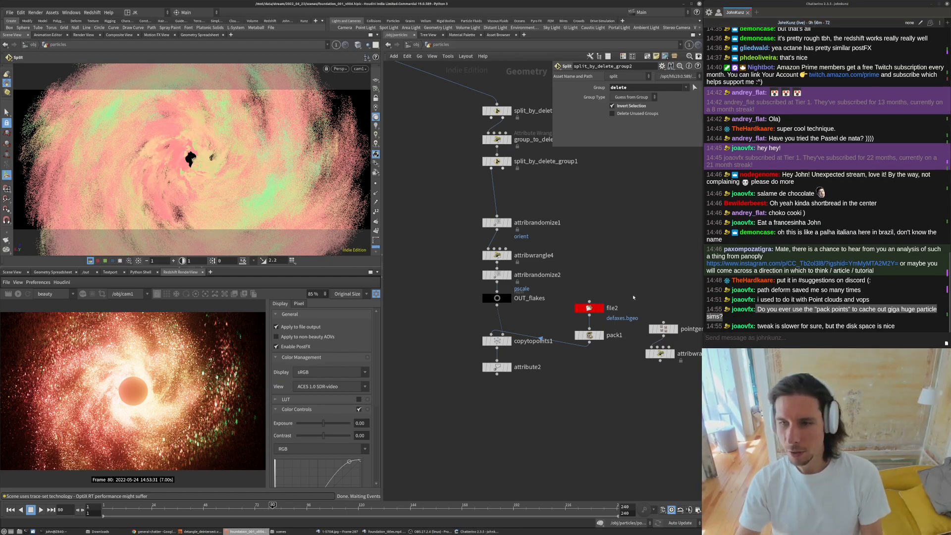
middle_drag(628, 252, 626, 279)
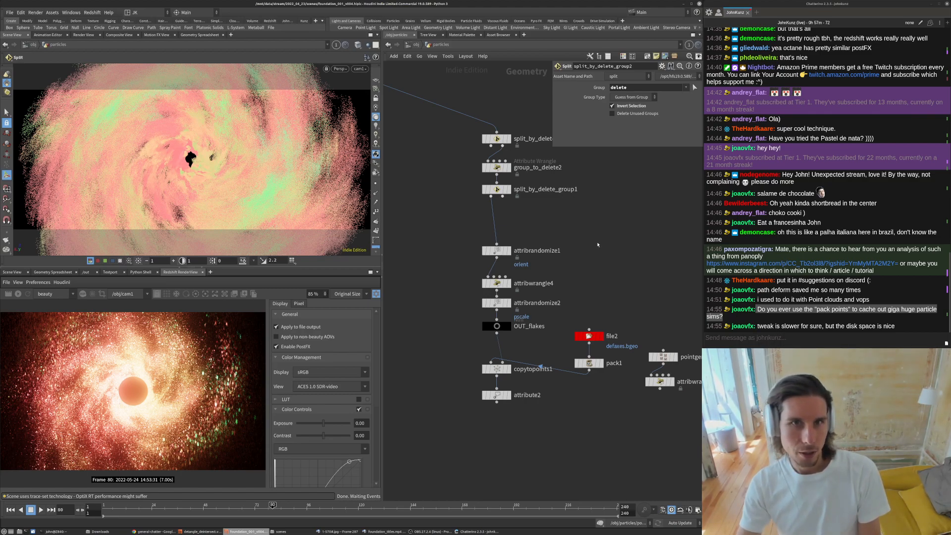
- Display the file1 particle cache in the viewport and go to frame 200
middle_drag(446, 166, 554, 308)
middle_drag(451, 188, 518, 366)
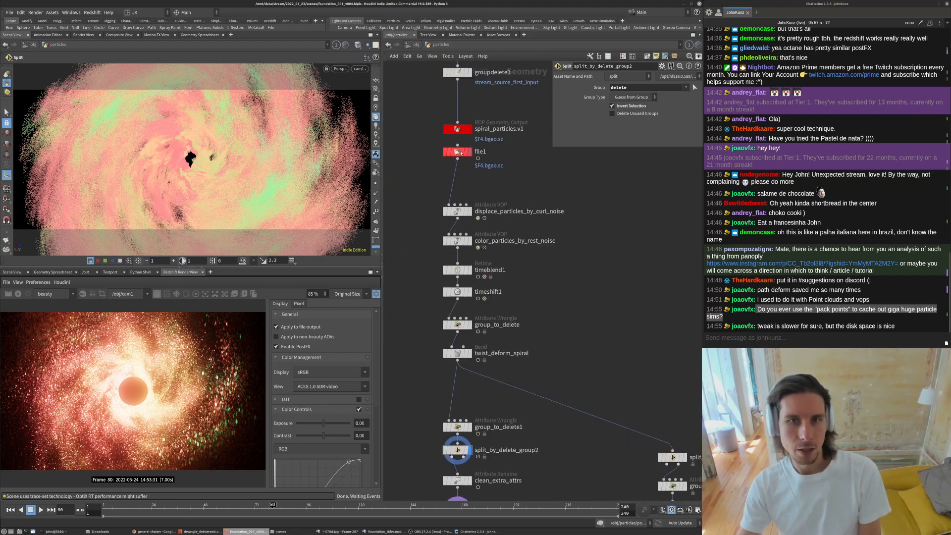
click(459, 153)
middle_click(464, 150)
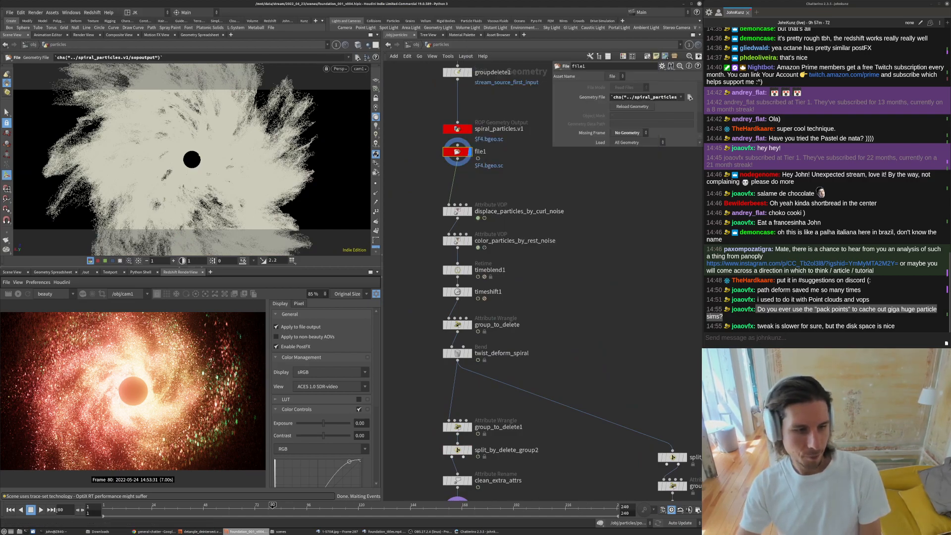
text(480)
key(Return)
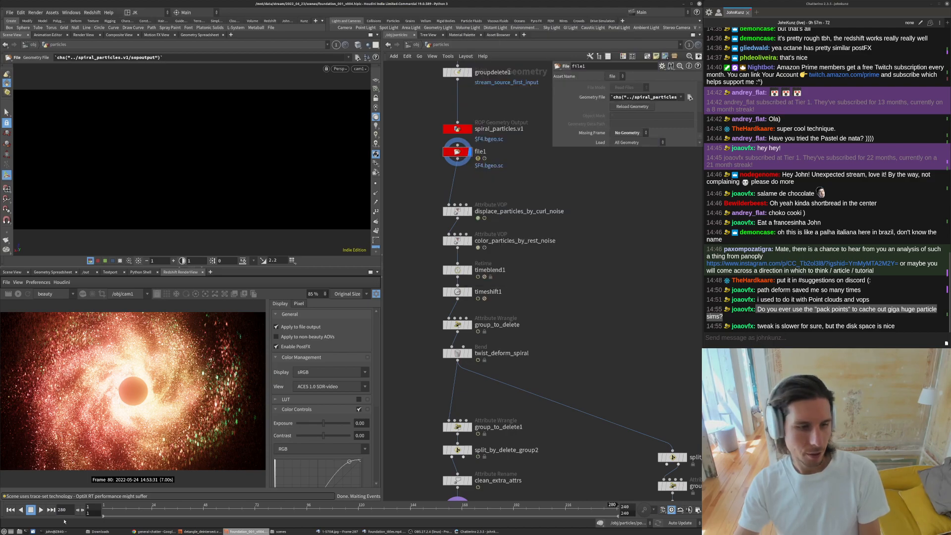
text(200)
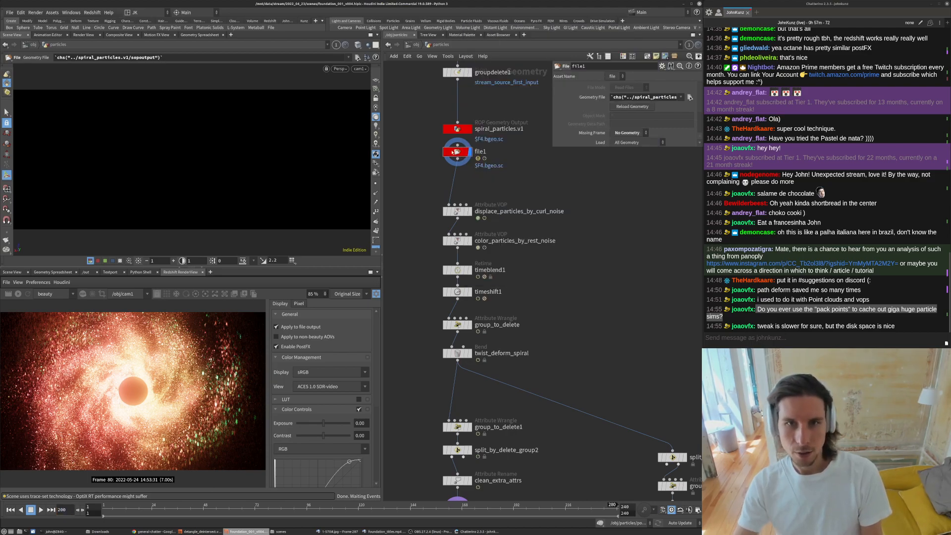
key(Return)
- Inspect file1's node info and orbit the viewport around the particle cloud
mouse_move(459, 158)
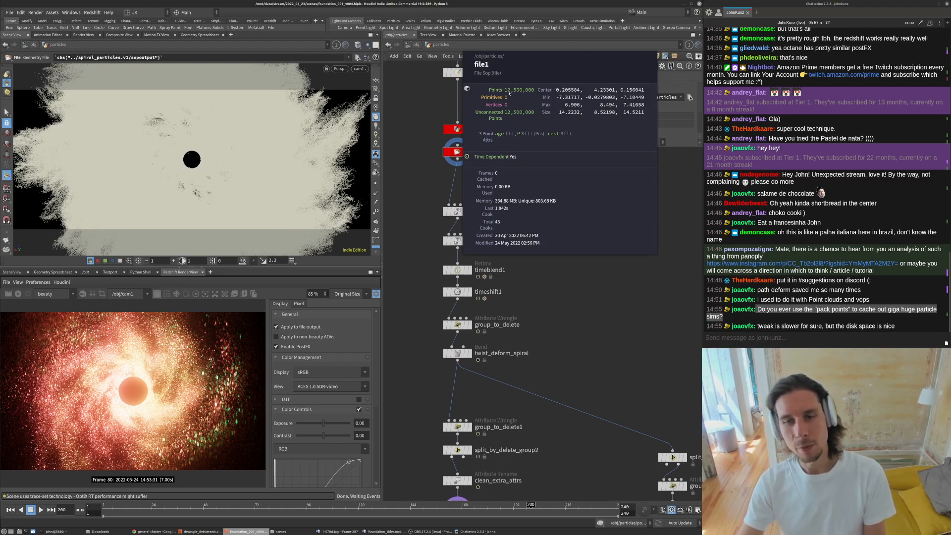
middle_drag(510, 120, 510, 124)
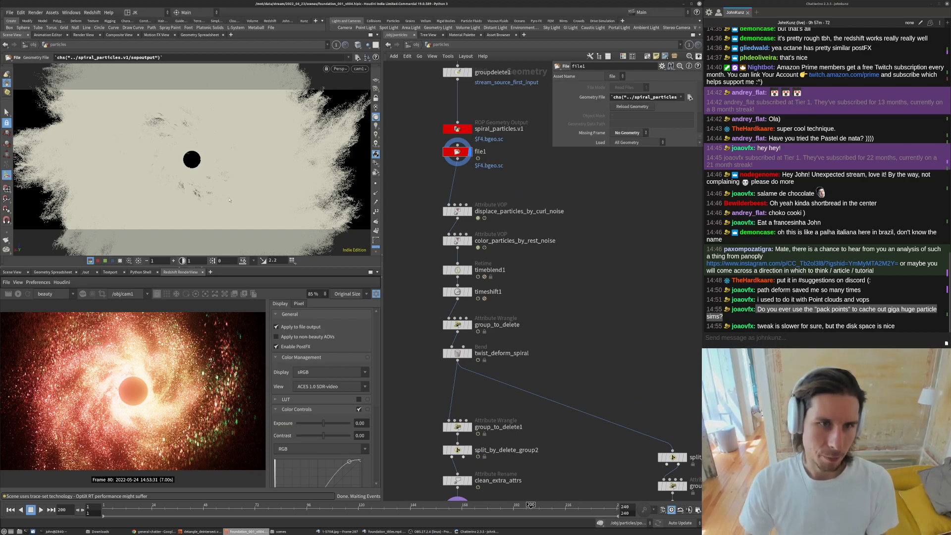
alt+drag(236, 134, 230, 112)
alt+right_drag(230, 112, 168, 171)
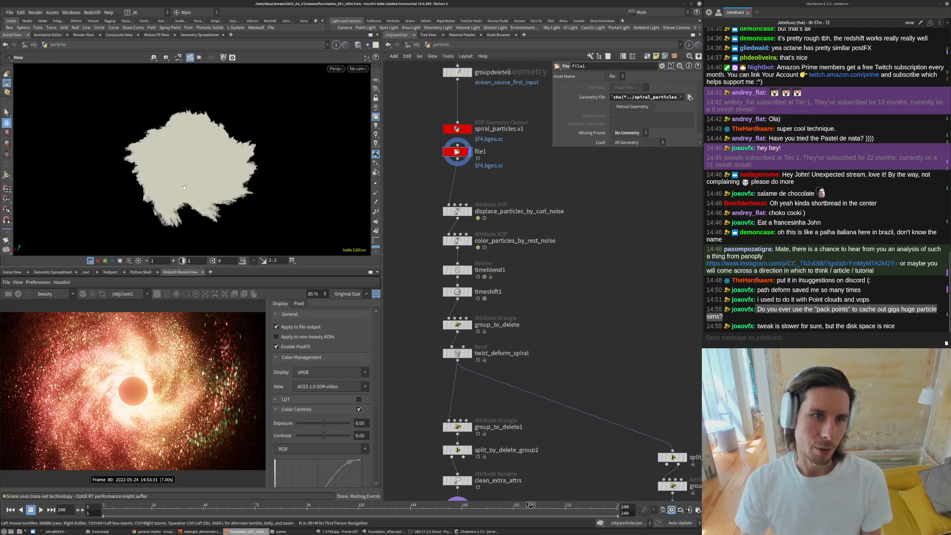
- Orbit and zoom the viewport around the file1 particle cloud and survey the particle network
alt+drag(169, 171, 159, 175)
key(Return)
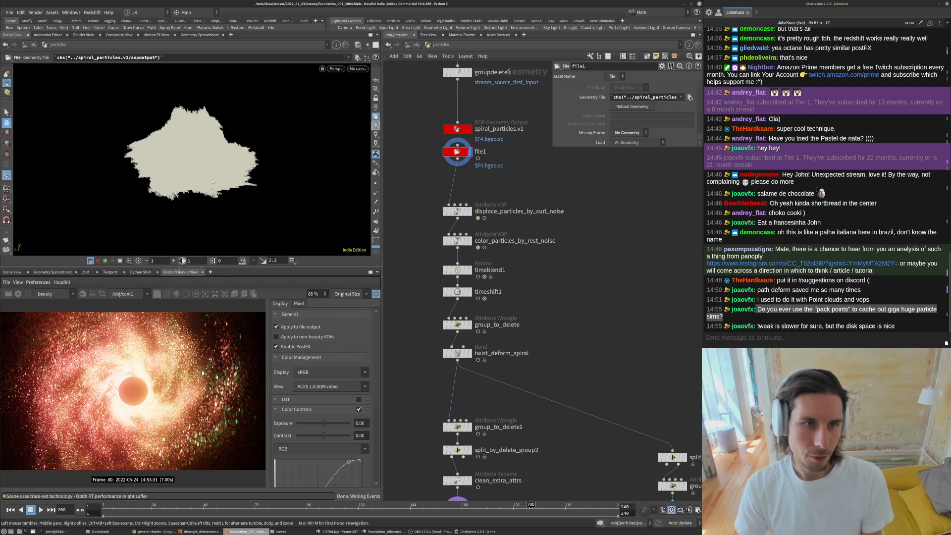
alt+right_drag(226, 156, 266, 123)
drag(306, 183, 306, 115)
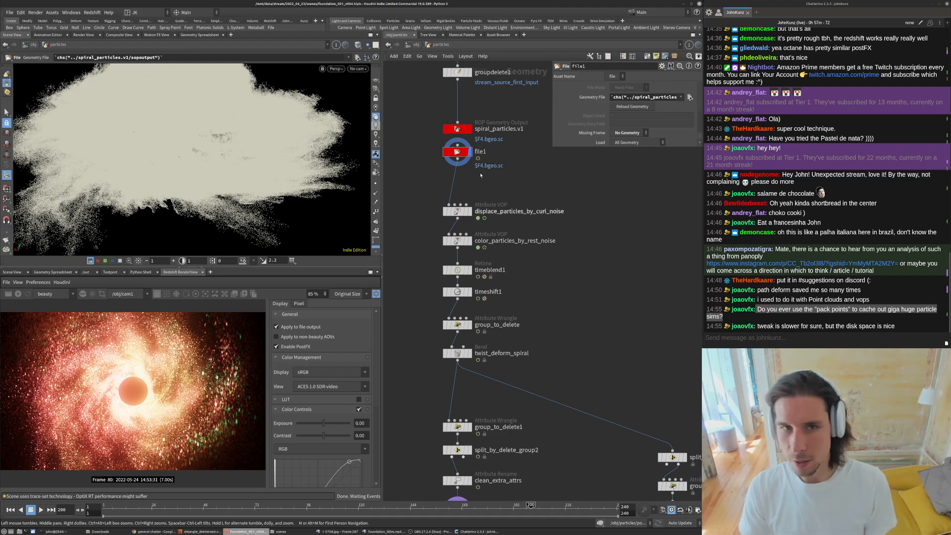
scroll(570, 185, down, 5)
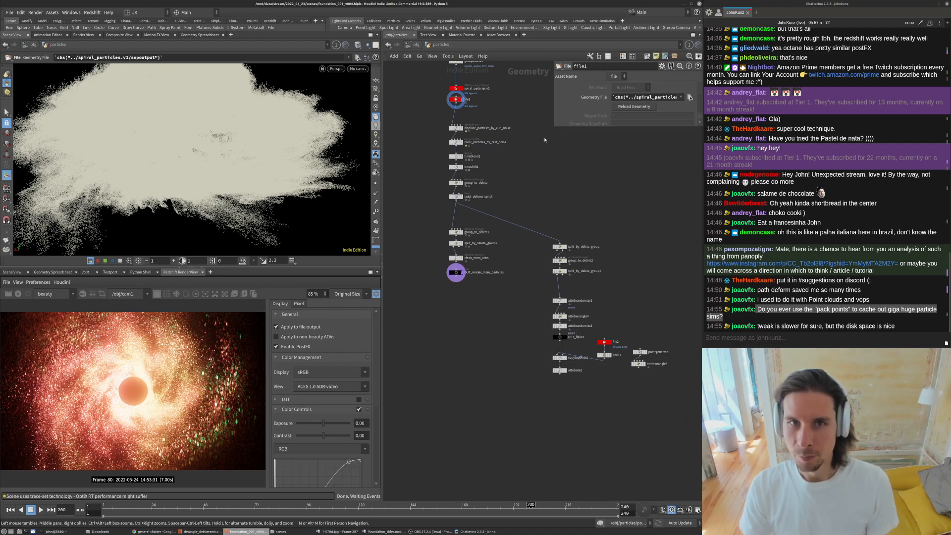
scroll(488, 168, up, 5)
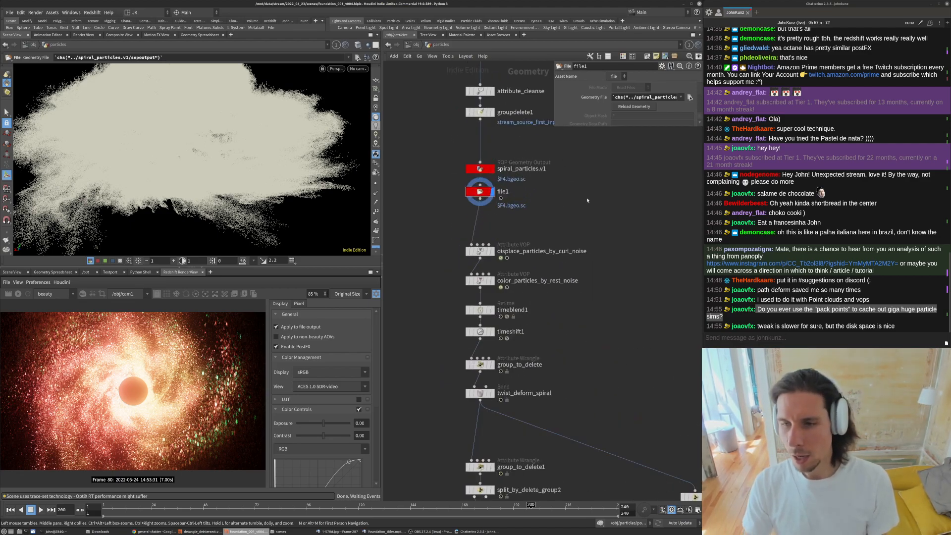
- Search the node tab menu for VDB operators without adding one
key(Tab)
key(Escape)
key(Tab)
text(vdb)
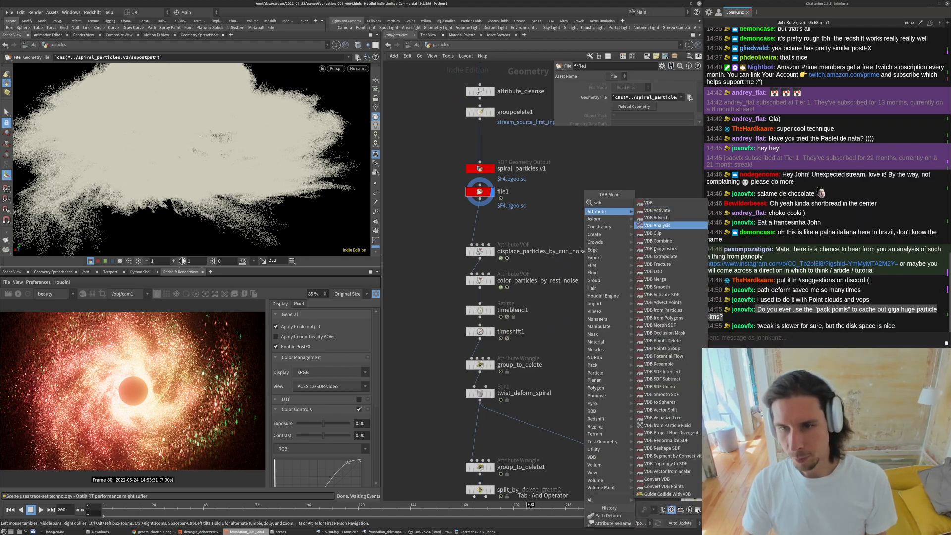
key(Escape)
scroll(201, 159, up, 3)
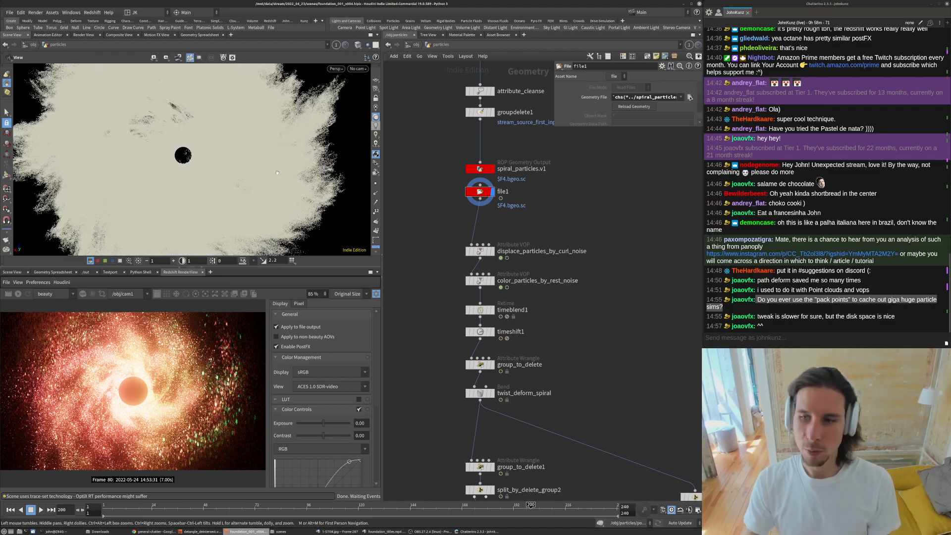
key(bracketleft)
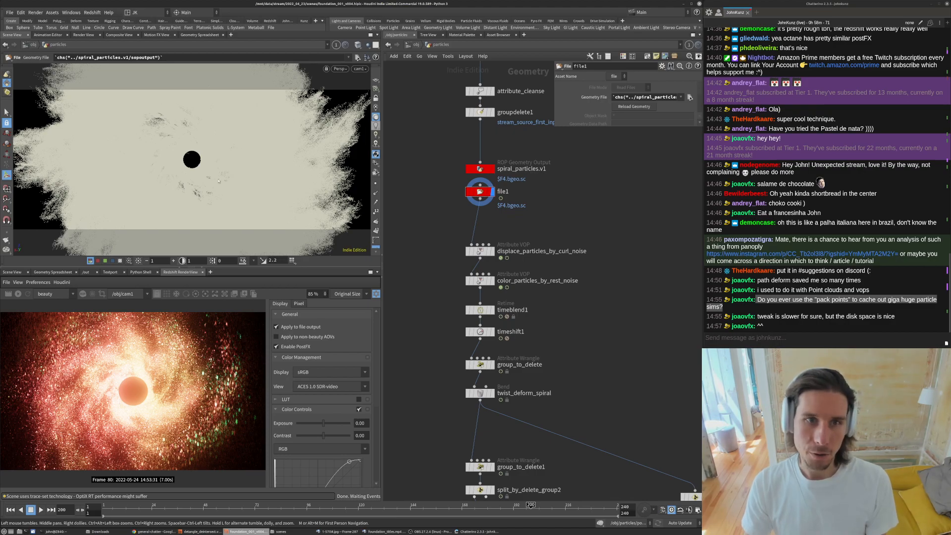
- Switch to Chrome, search the web for openvdb and open the OpenVDB website
click(155, 531)
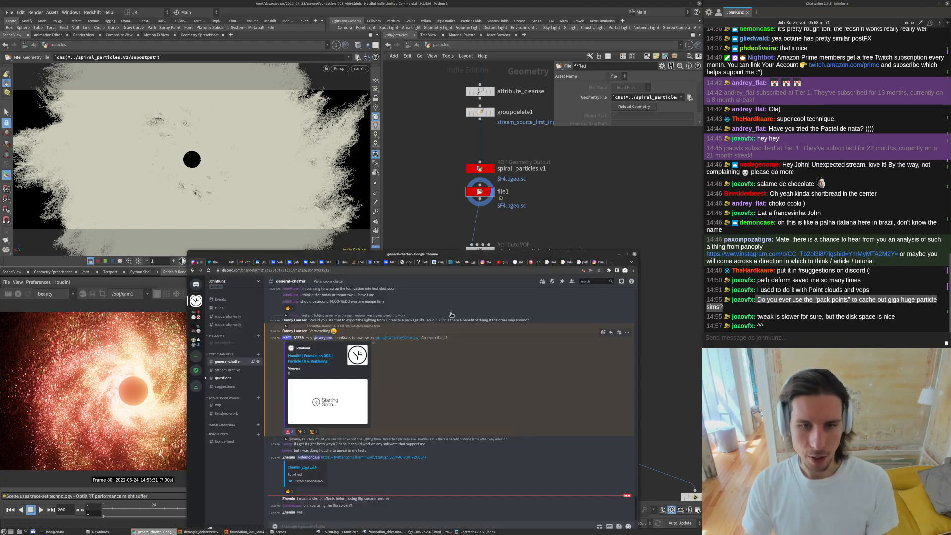
key(ctrl+t)
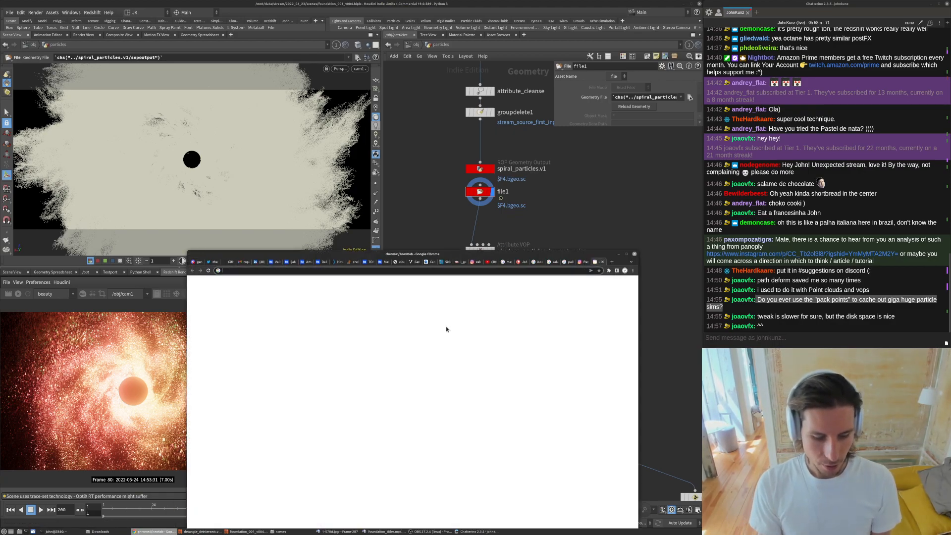
text(openvdb)
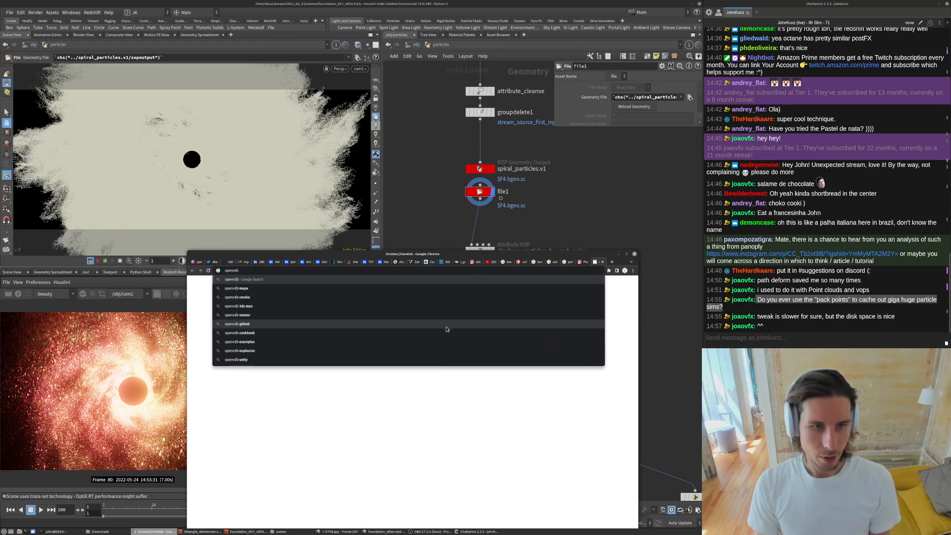
key(Return)
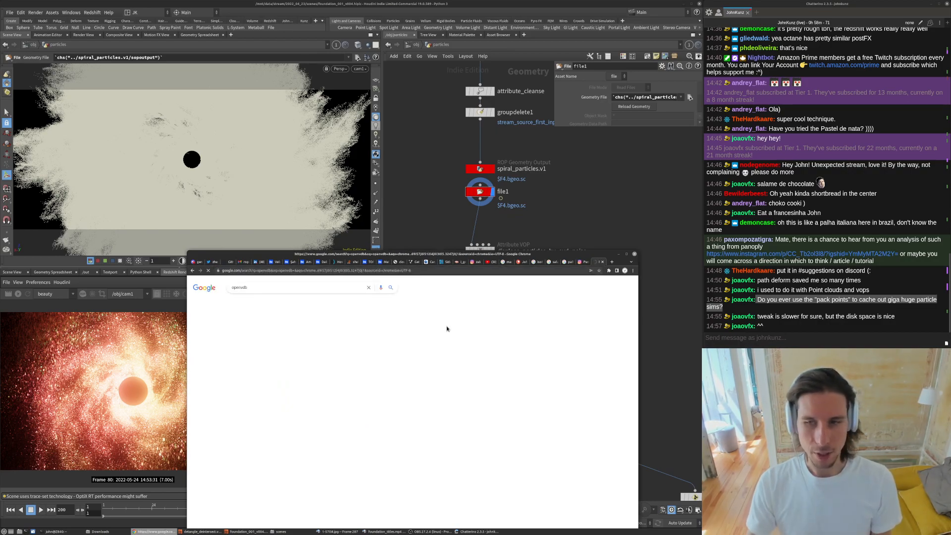
click(248, 331)
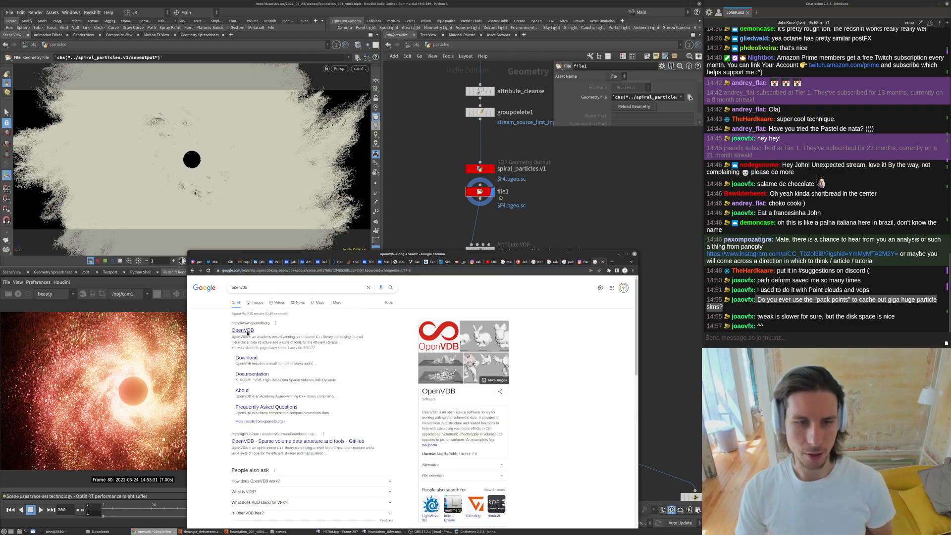
- Browse the OpenVDB Download and Documentation pages and open the SIGGRAPH 2015 particle storage course PDF
drag(504, 254, 524, 93)
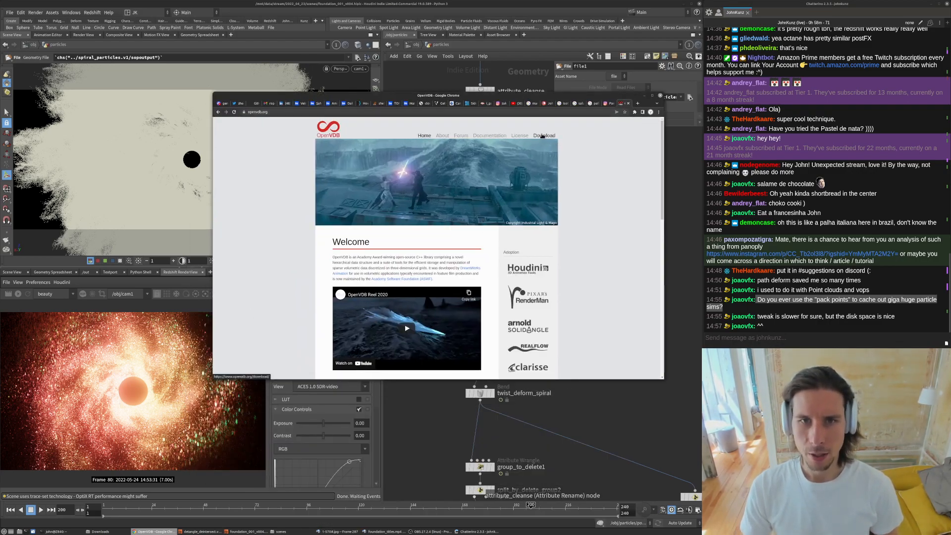
click(543, 136)
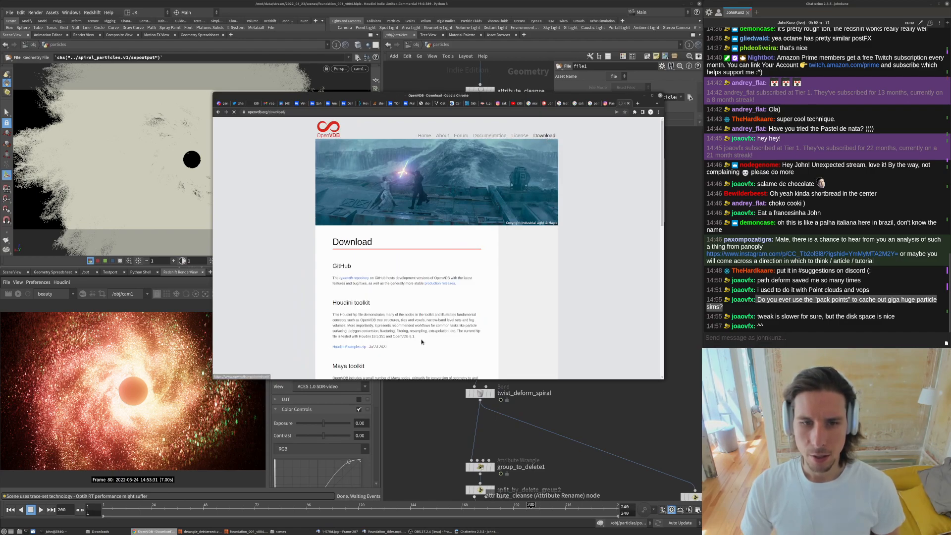
scroll(421, 342, down, 10)
scroll(422, 335, up, 10)
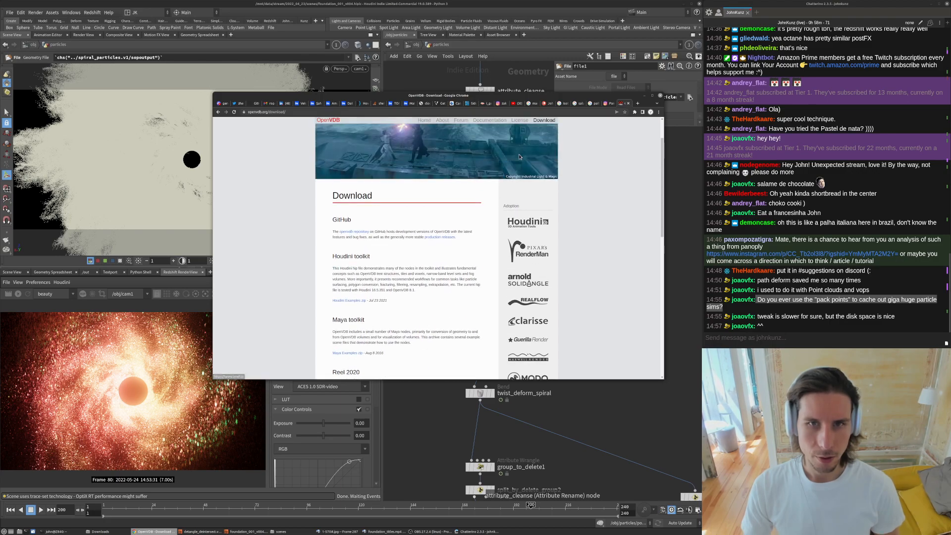
scroll(520, 160, up, 2)
click(491, 136)
scroll(413, 263, down, 3)
scroll(413, 264, down, 1)
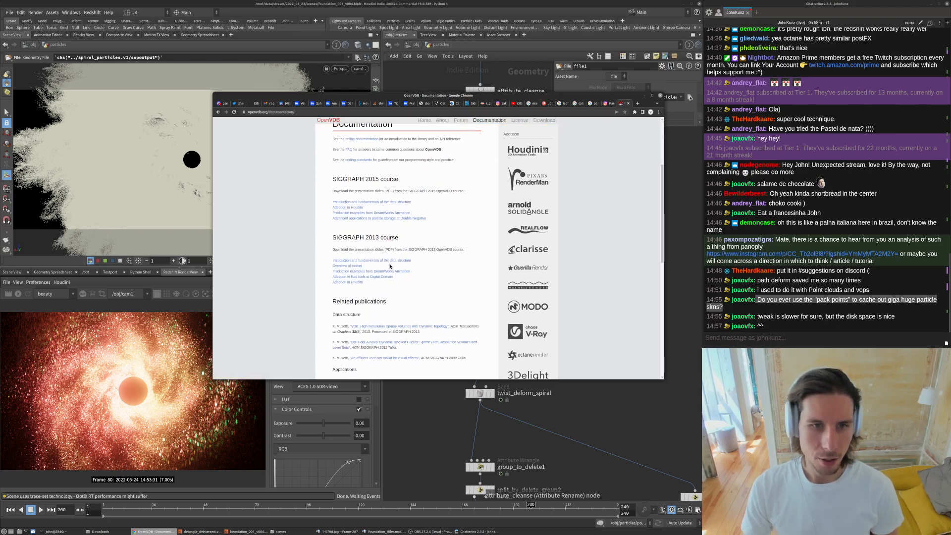
click(379, 219)
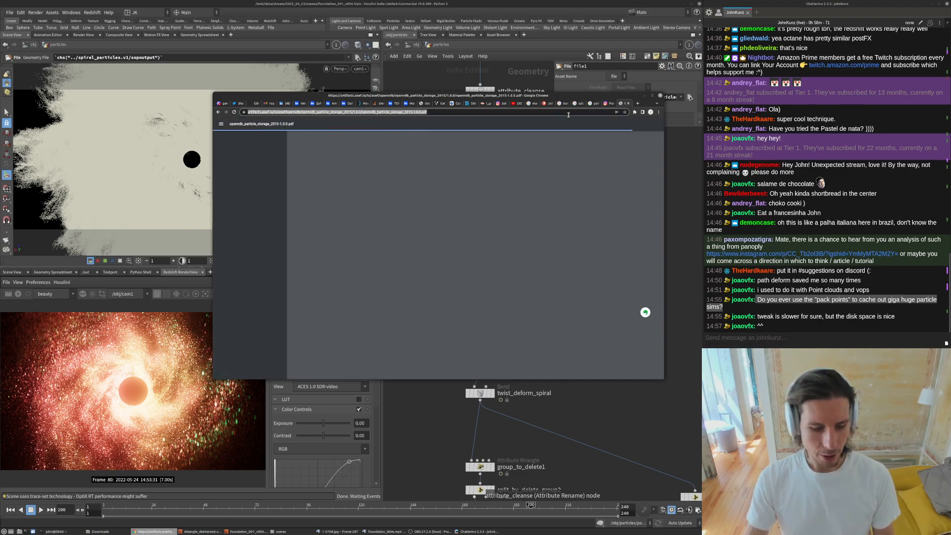
- Paste the course PDF link into the stream chat and send it
click(769, 337)
text(https://artifacts.aswf.io/io/aswf/openvdb/openvdb_particle_storage_2015/1.0.0/openvdb_particle_storage_2015-1.0.0.pdf)
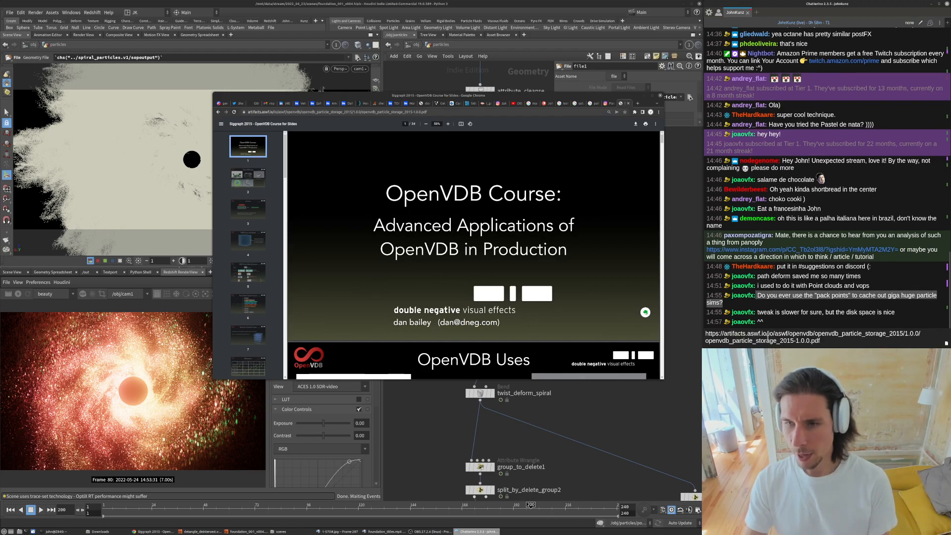
key(Return)
- Page through the OpenVDB course slides on VDB points, leaf nodes and distribution scaling
click(248, 272)
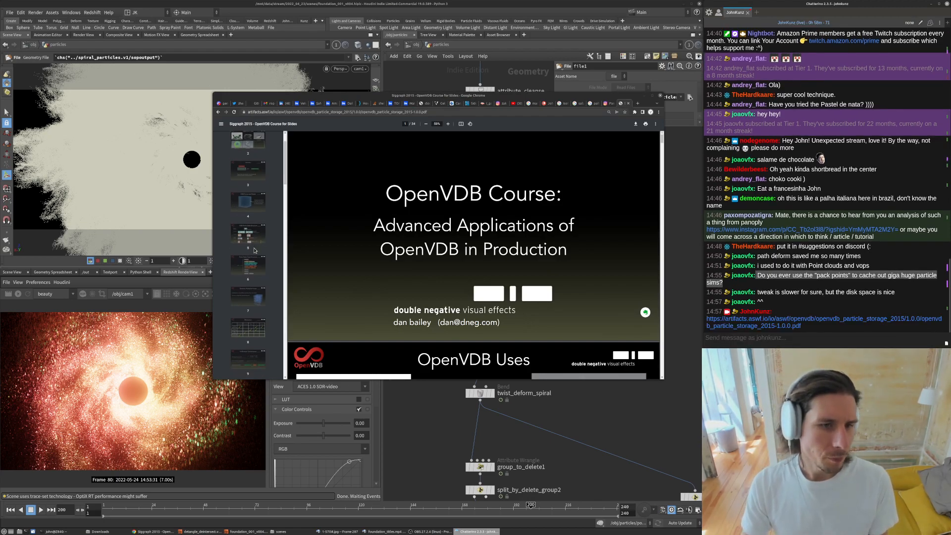
click(254, 202)
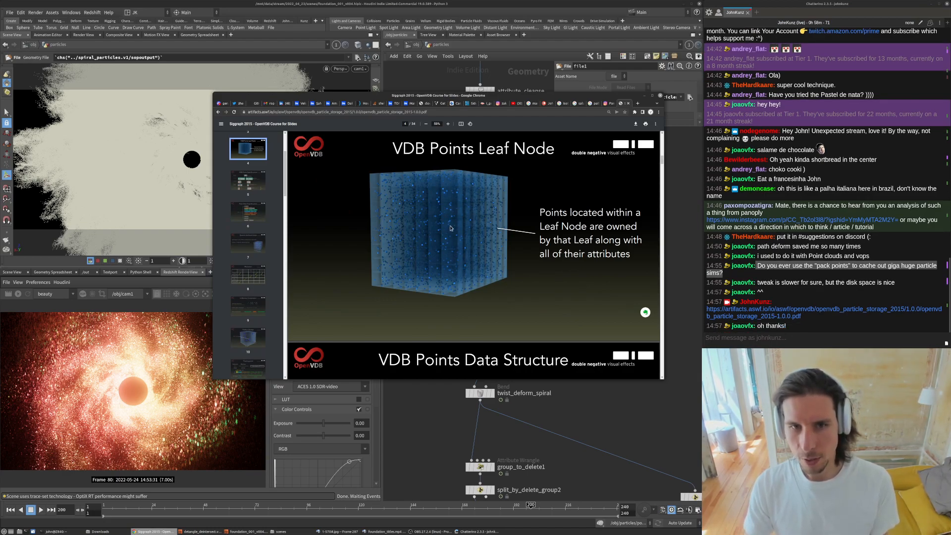
click(257, 248)
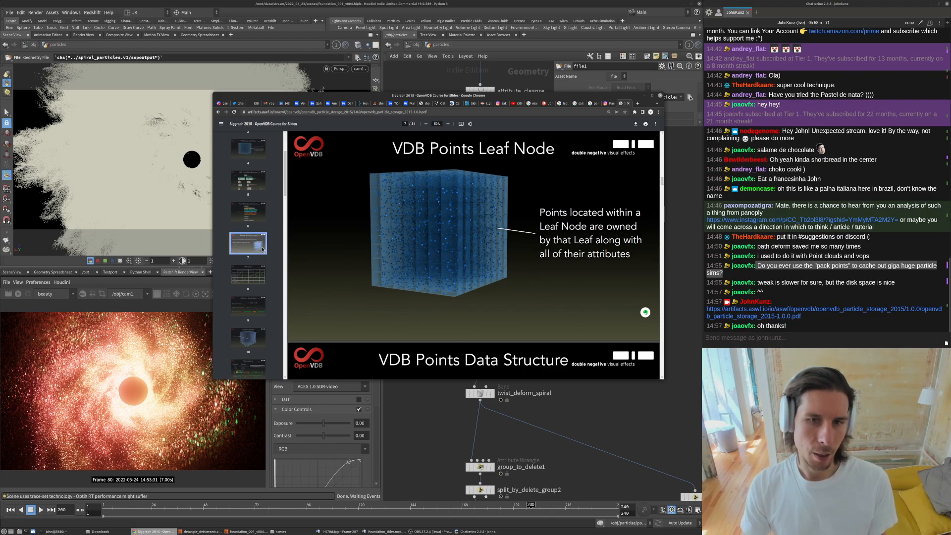
scroll(248, 297, down, 5)
scroll(248, 307, down, 3)
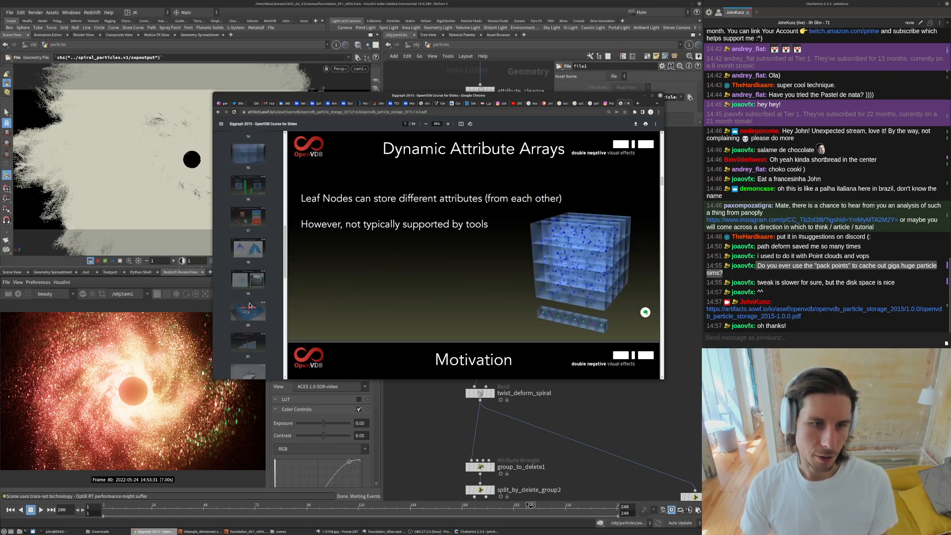
click(249, 248)
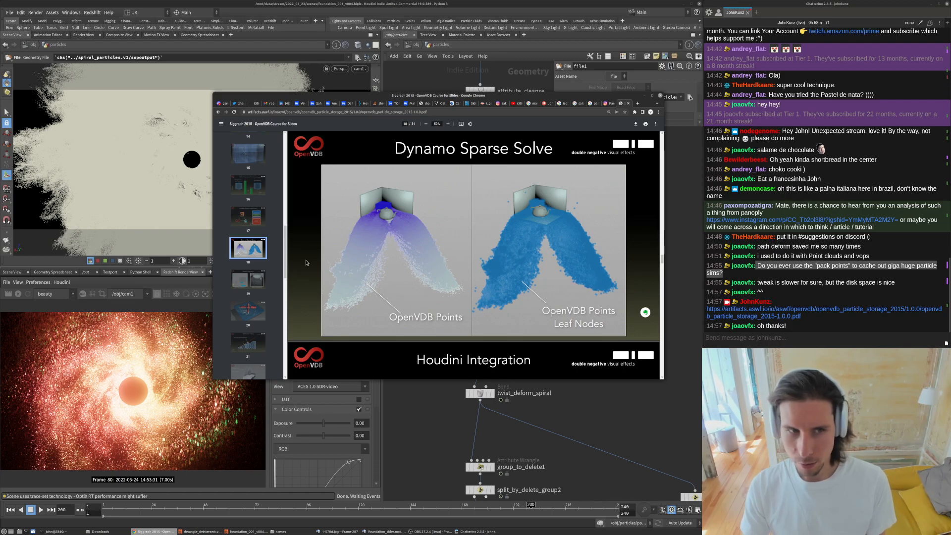
click(246, 313)
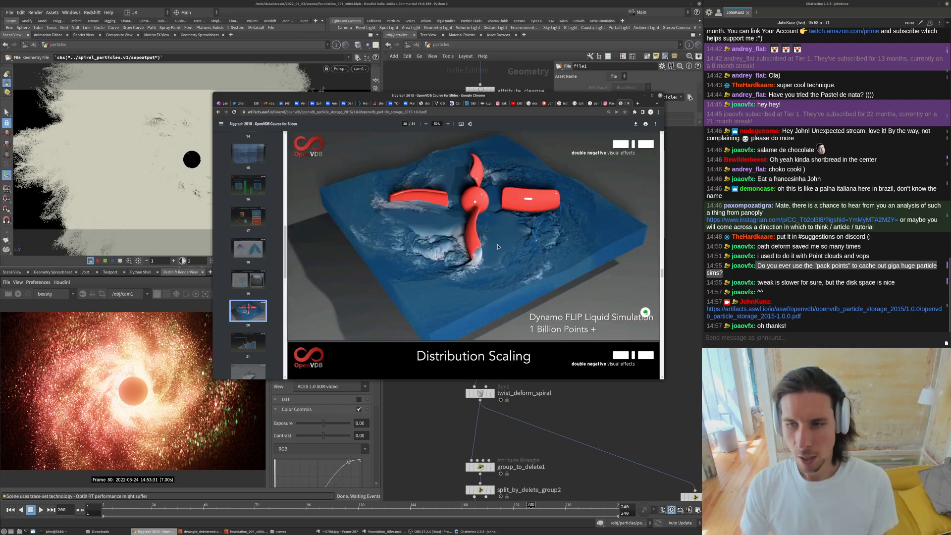
scroll(367, 250, down, 3)
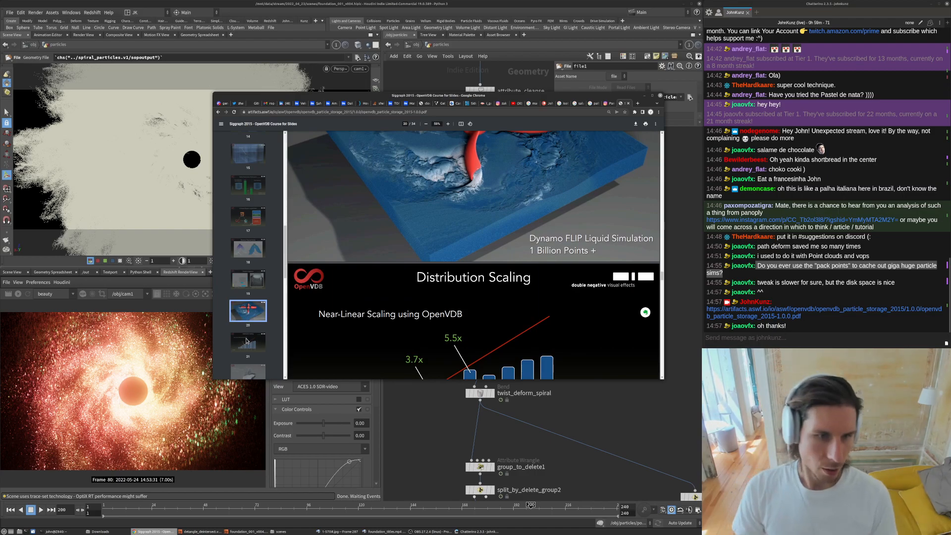
scroll(481, 256, down, 3)
scroll(481, 257, down, 4)
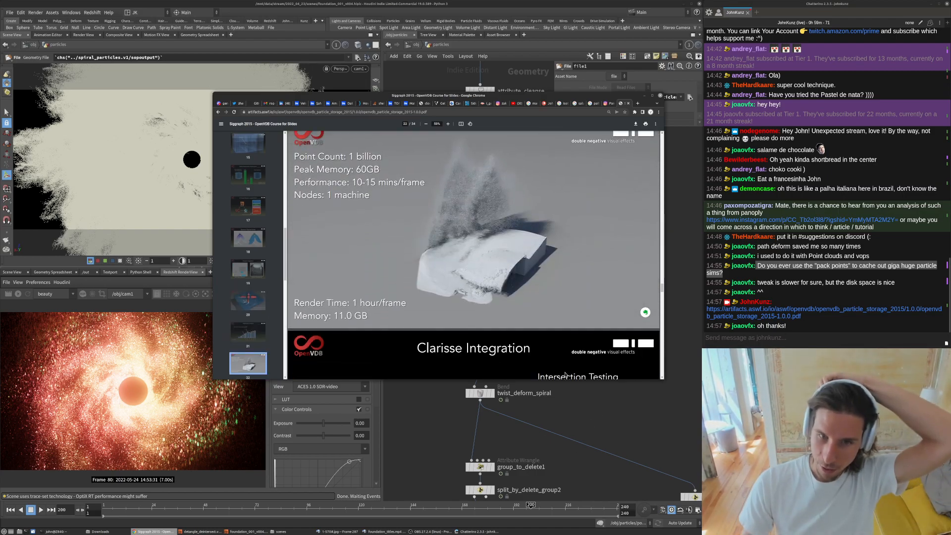
scroll(251, 270, down, 3)
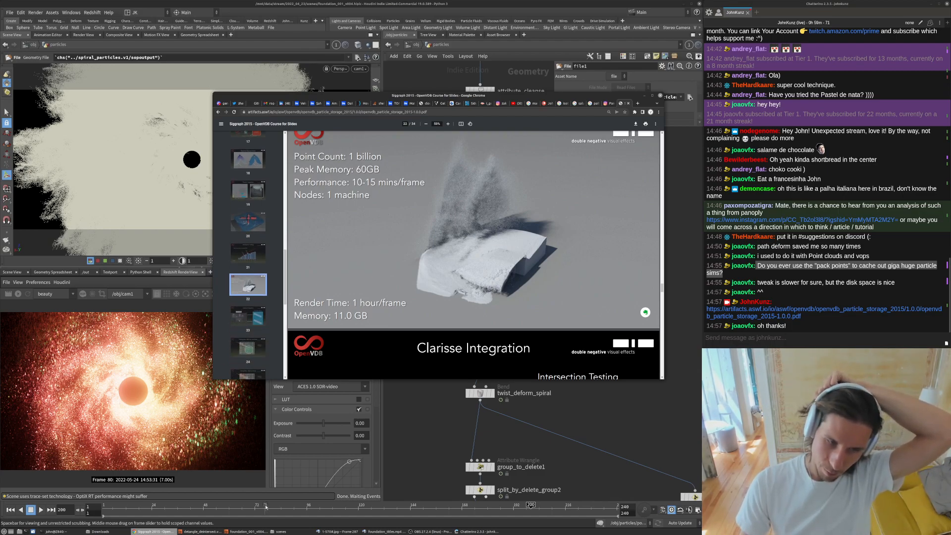
- Bring up the Foundation reference video, start playback, and return to the course PDF
click(385, 532)
key(Up)
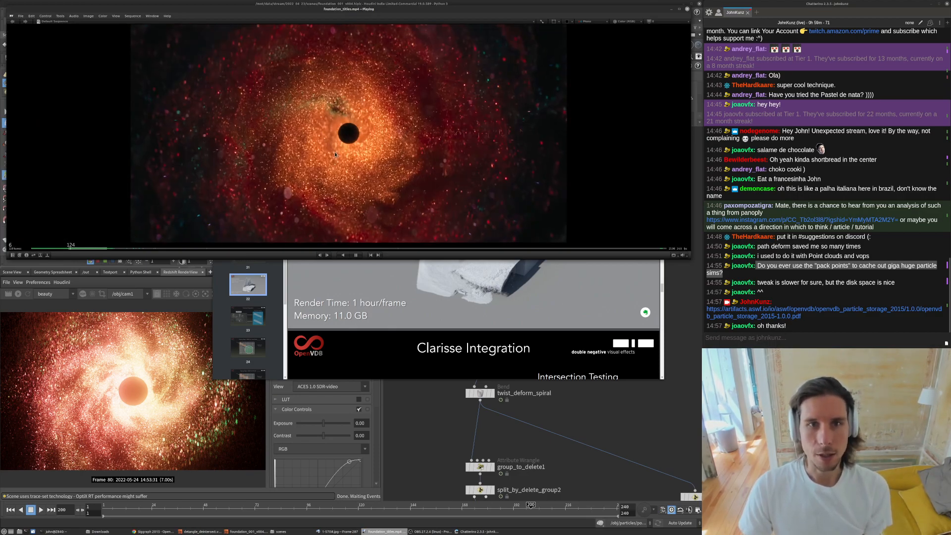
click(478, 279)
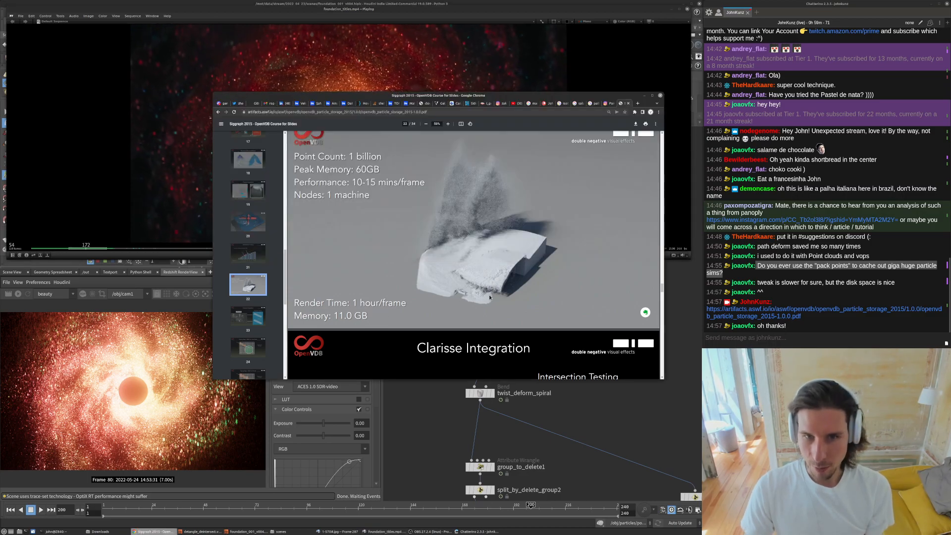
- Zoom into and page through the remaining course slides on rendering and ray tracing points
ctrl+scroll(553, 282, up, 3)
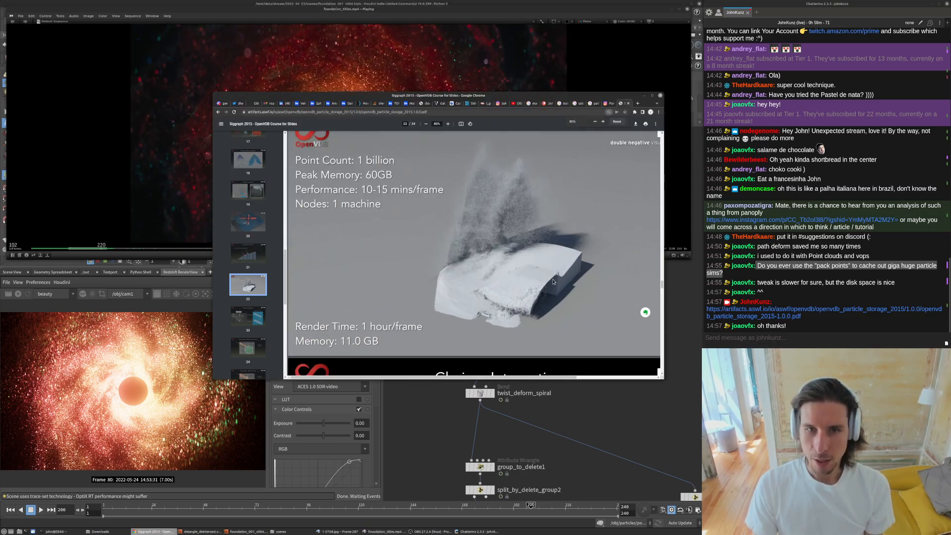
scroll(478, 293, down, 2)
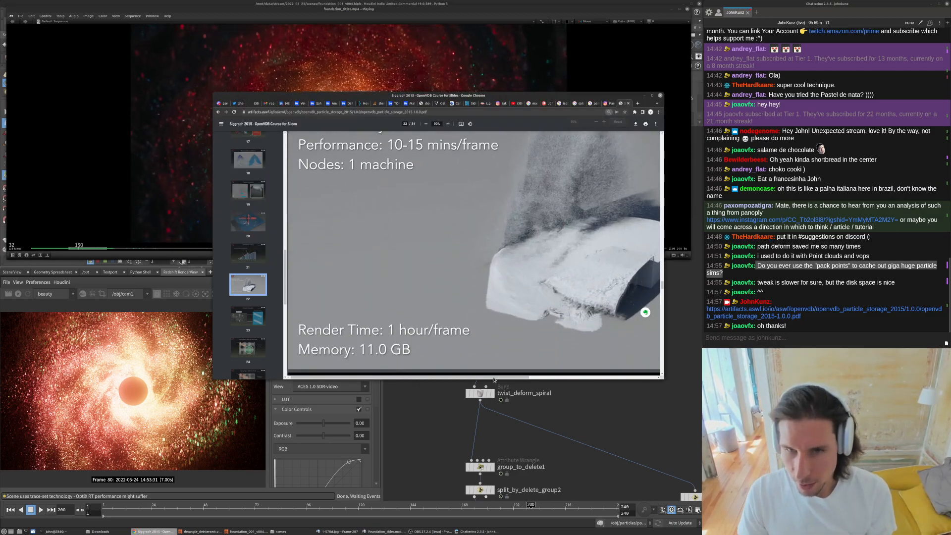
scroll(393, 176, up, 1)
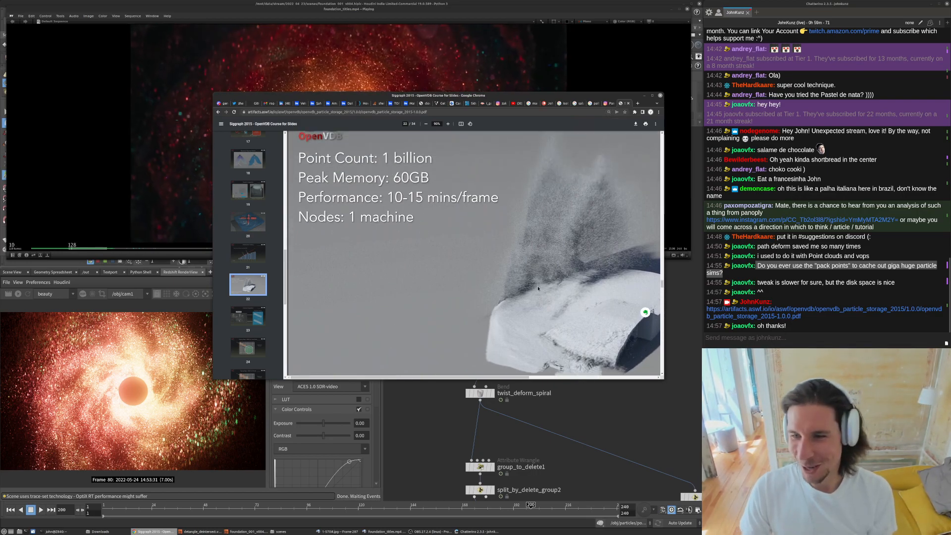
scroll(535, 285, down, 4)
ctrl+scroll(501, 280, up, 1)
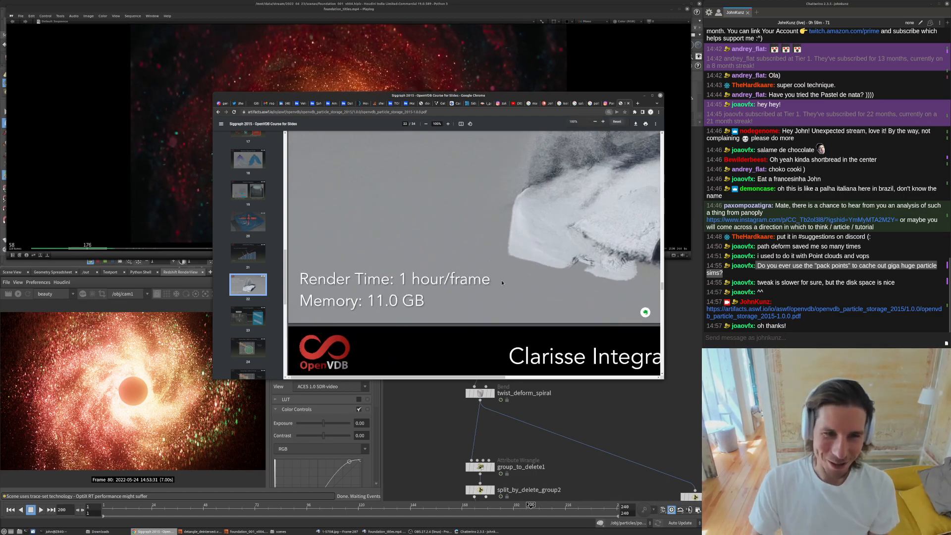
scroll(449, 307, down, 4)
scroll(450, 308, down, 2)
scroll(255, 299, down, 3)
click(249, 298)
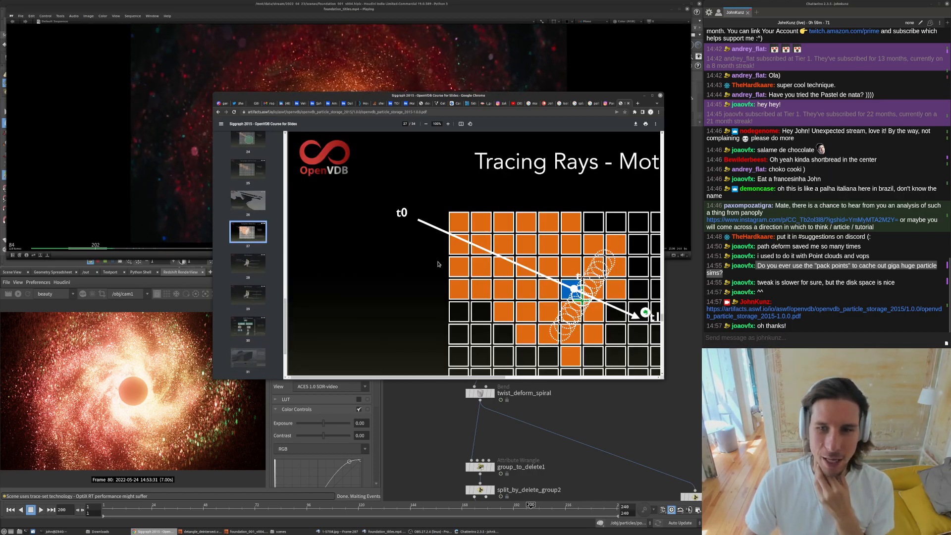
scroll(438, 264, down, 1)
click(249, 350)
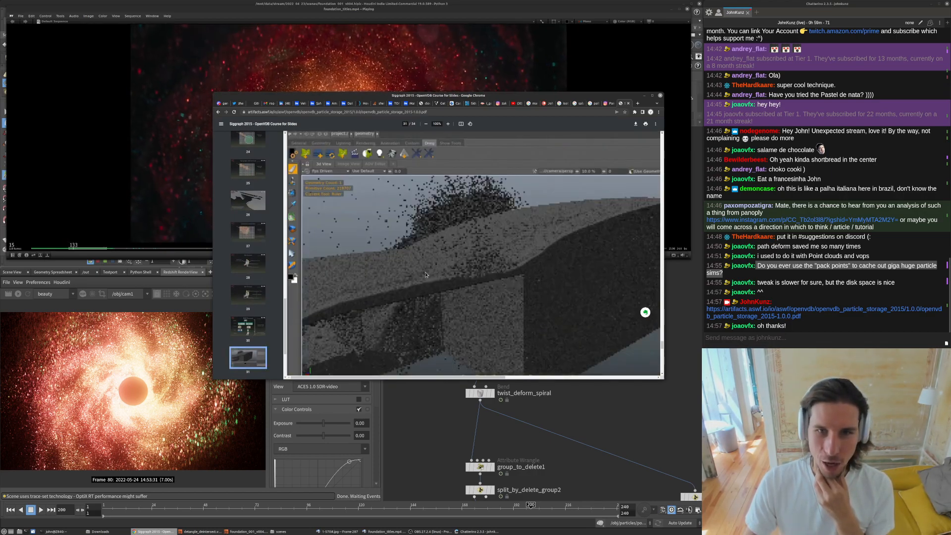
- Page through the remaining course slides on VDB point memory, BVH structure and Clarisse integration
scroll(426, 274, down, 1)
scroll(263, 365, down, 3)
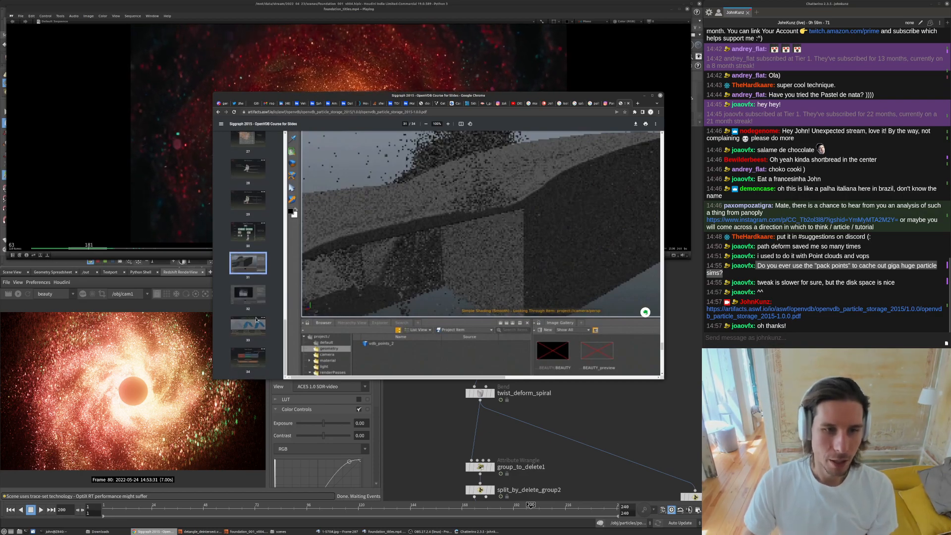
click(248, 325)
scroll(366, 370, down, 4)
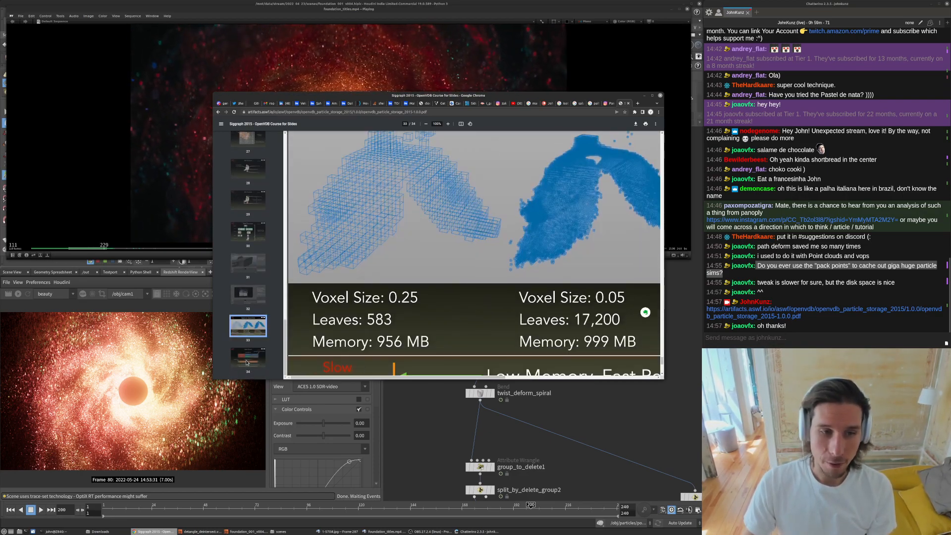
scroll(497, 348, right, 5)
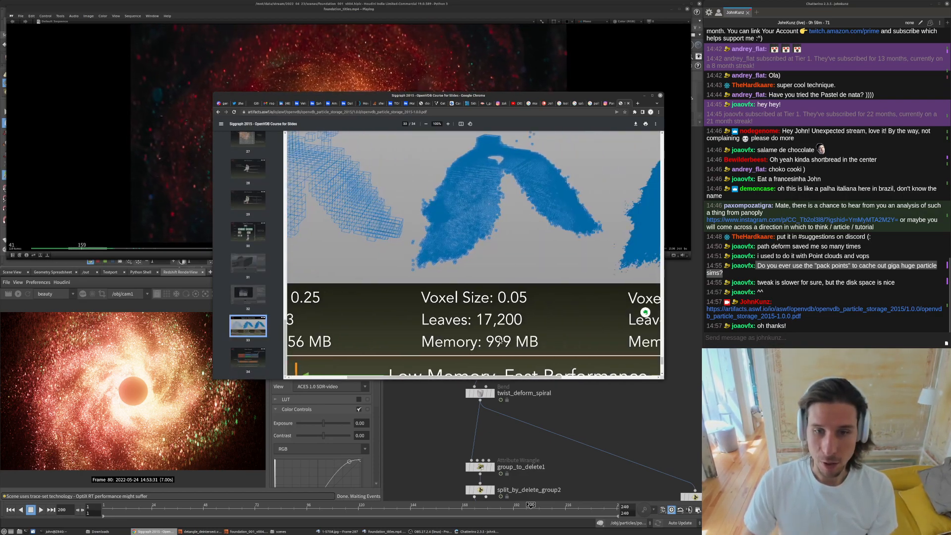
click(248, 263)
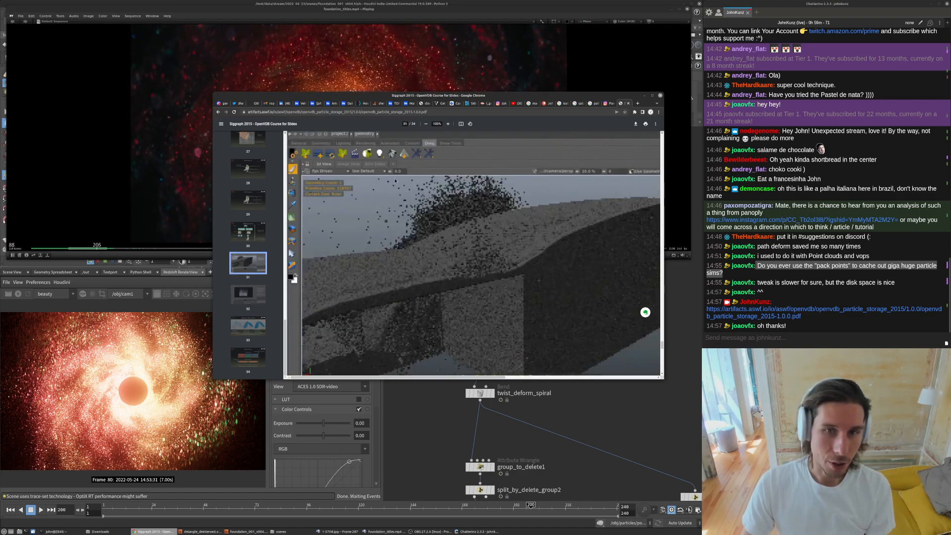
click(252, 198)
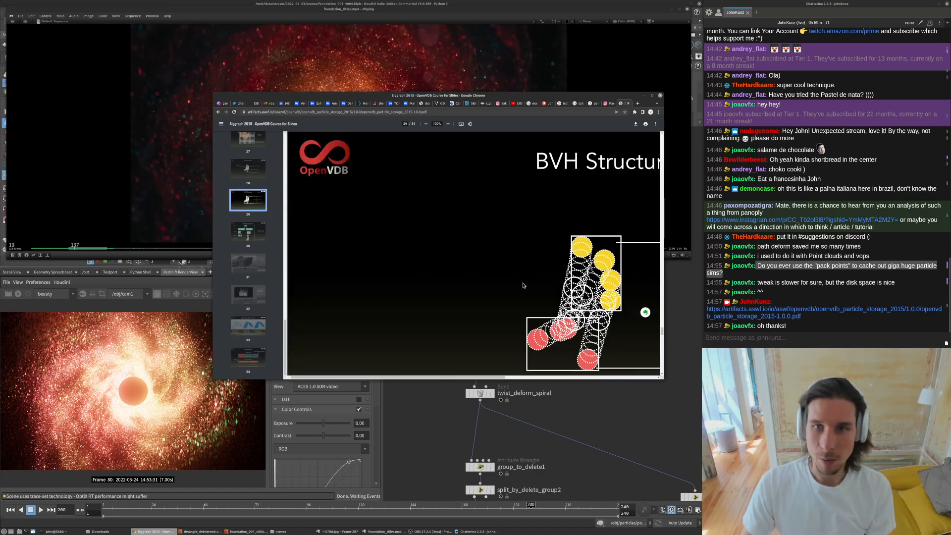
click(263, 181)
scroll(248, 223, up, 3)
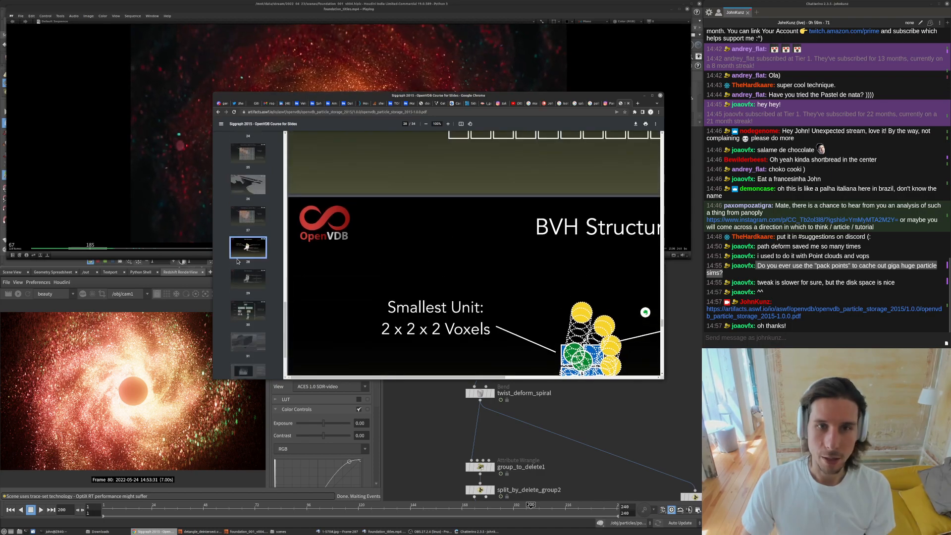
scroll(241, 264, up, 1)
click(248, 289)
click(248, 195)
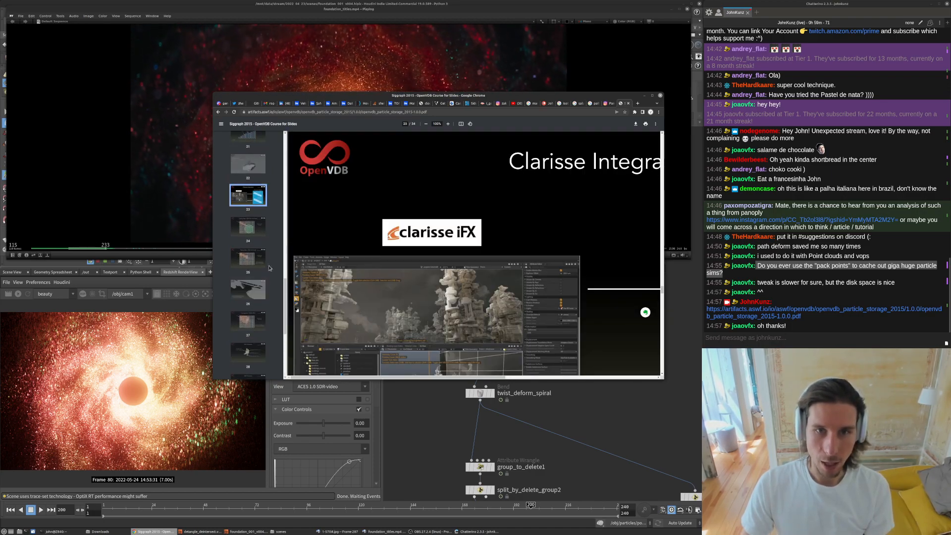
click(250, 135)
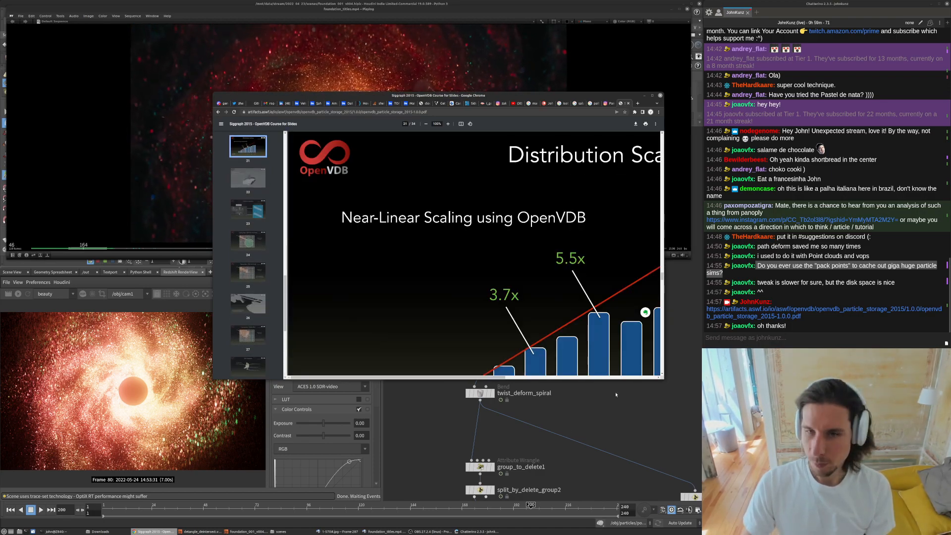
- Return to the particles network and nudge the attribrandomize1 and attribwrangle4 nodes upward
click(634, 397)
middle_drag(608, 418, 590, 320)
middle_drag(517, 316, 476, 223)
scroll(545, 382, down, 3)
middle_drag(545, 382, 480, 237)
scroll(575, 280, up, 4)
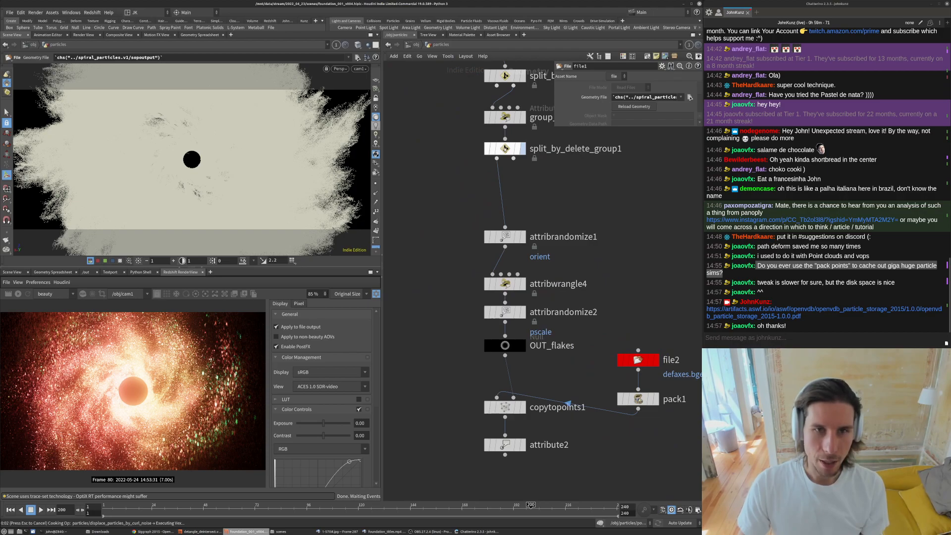
middle_click(505, 150)
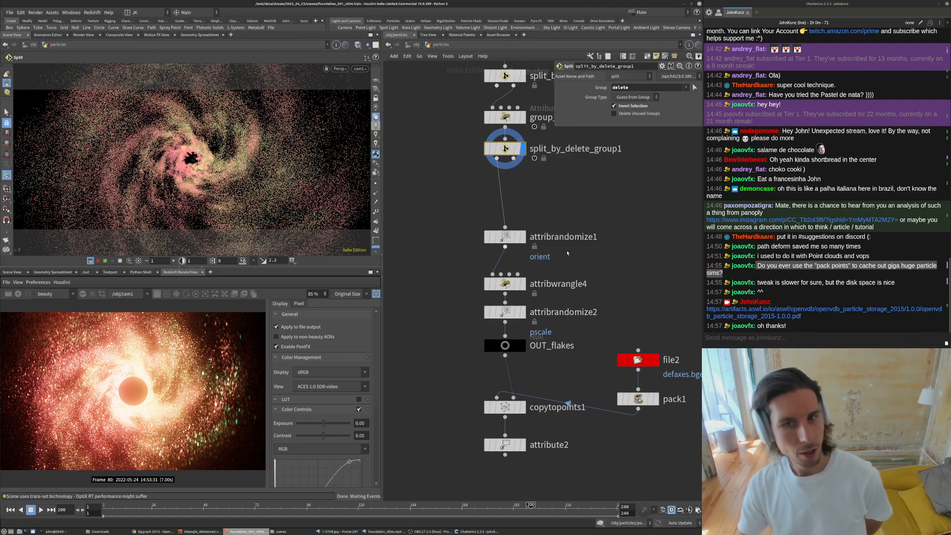
click(505, 237)
drag(505, 236, 504, 217)
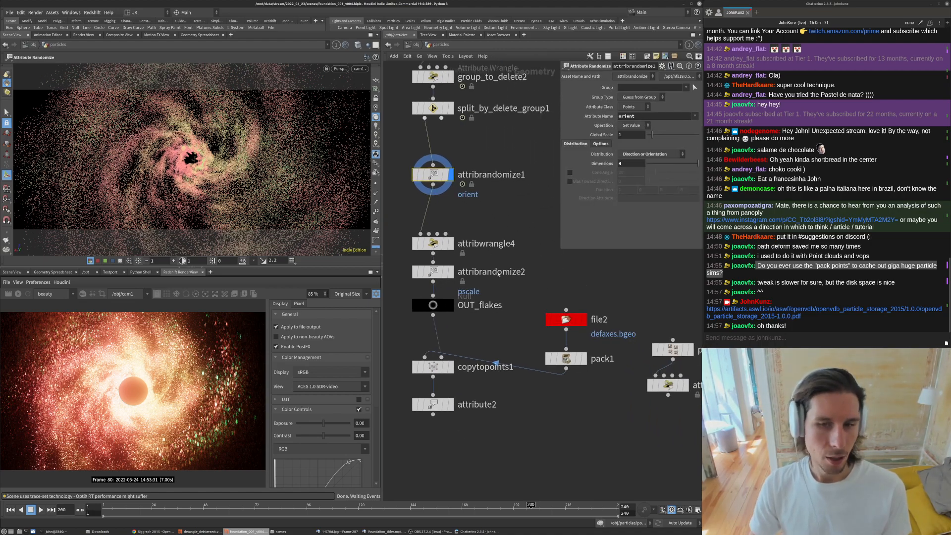
drag(433, 243, 433, 228)
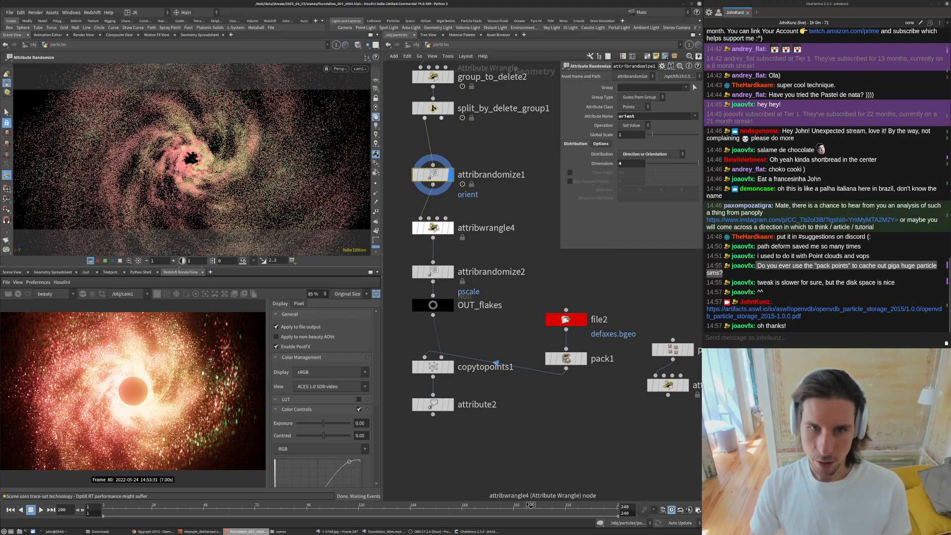
- Duplicate the attribrandomize1 and attribwrangle4 nodes off to the side of the network
drag(562, 252, 464, 200)
middle_drag(552, 214, 527, 300)
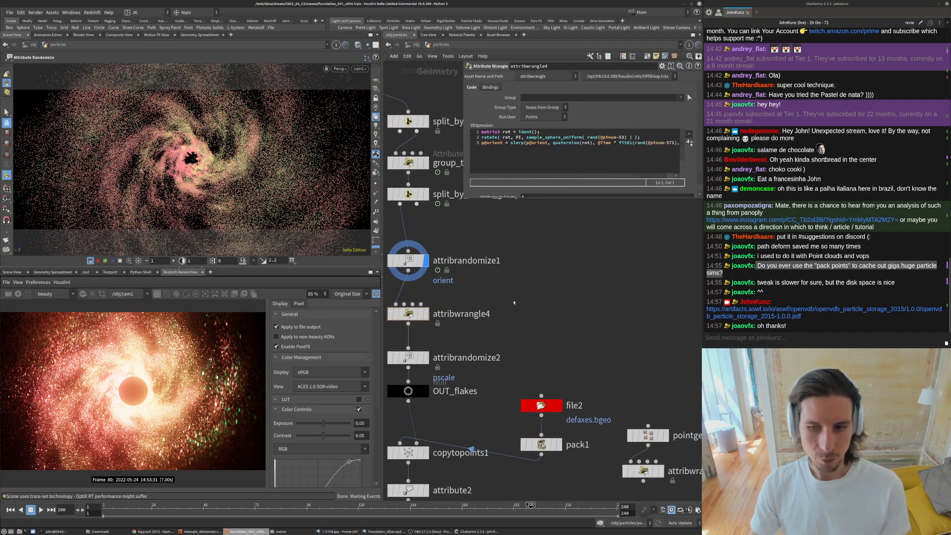
scroll(514, 303, down, 3)
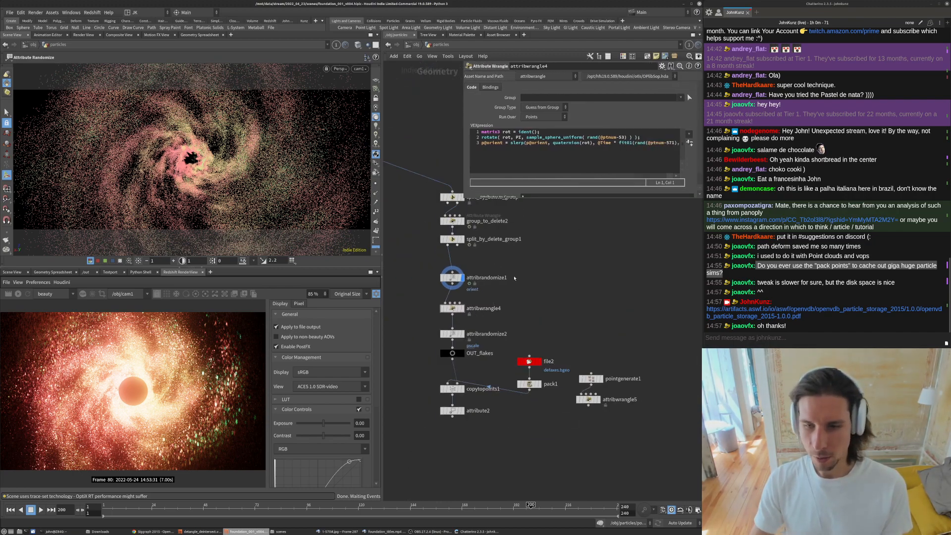
drag(592, 399, 595, 397)
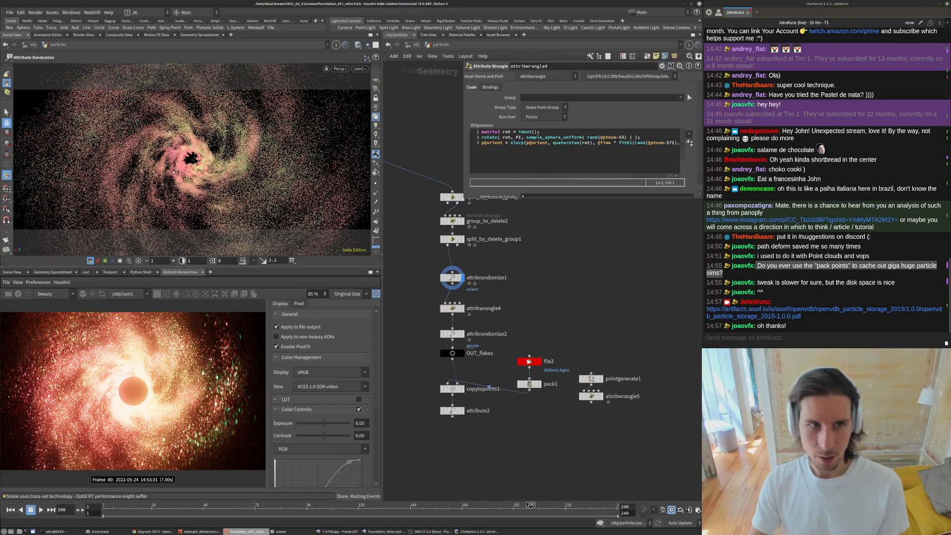
drag(506, 260, 447, 315)
drag(452, 281, 640, 281)
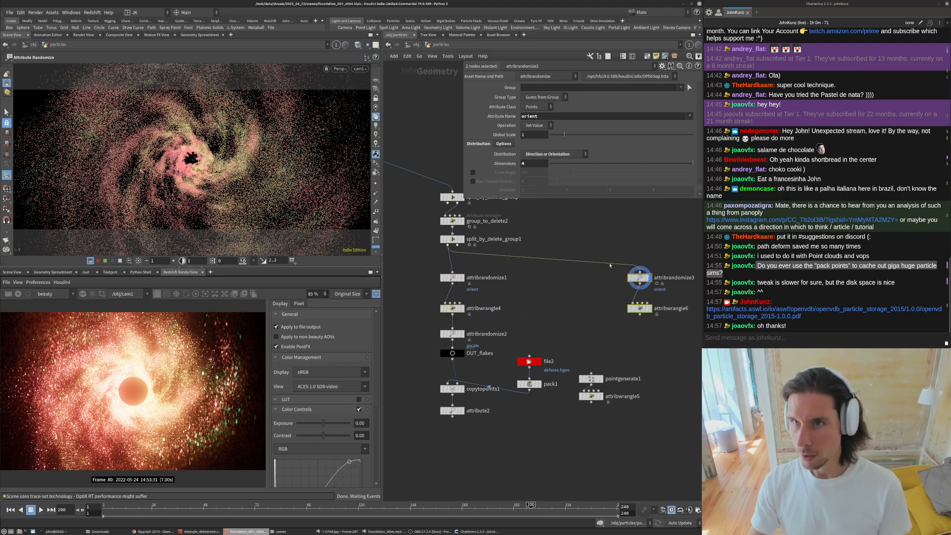
- Add a Grid node feeding the duplicated attribrandomize3 node
key(f)
key(Tab)
text(gr)
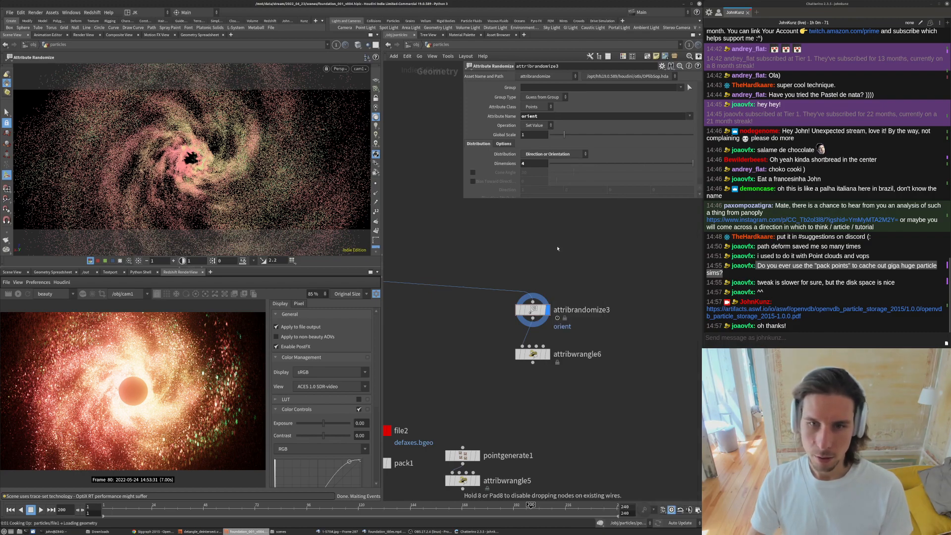
click(556, 249)
drag(557, 249, 537, 241)
click(551, 242)
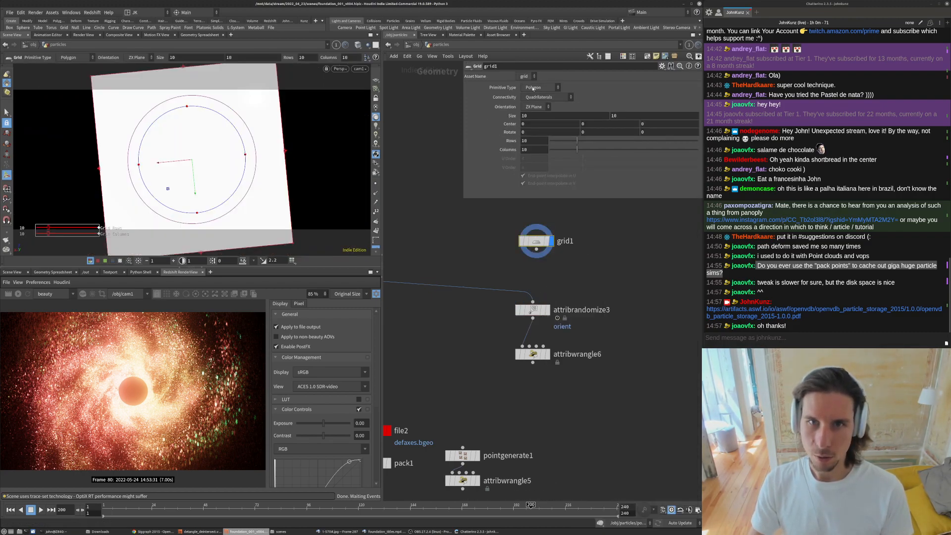
- Set the grid's primitive type to Points
click(533, 89)
click(535, 92)
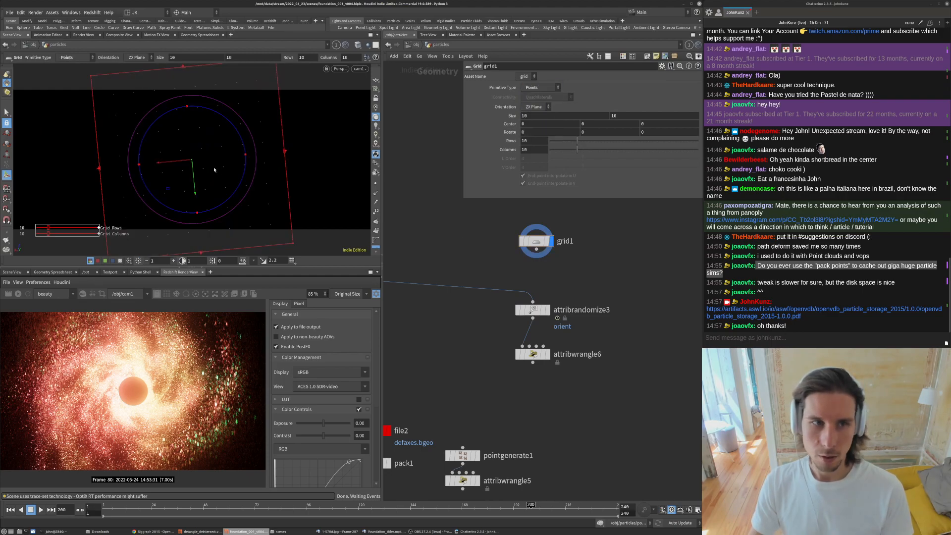
alt+drag(214, 170, 21, 140)
click(7, 113)
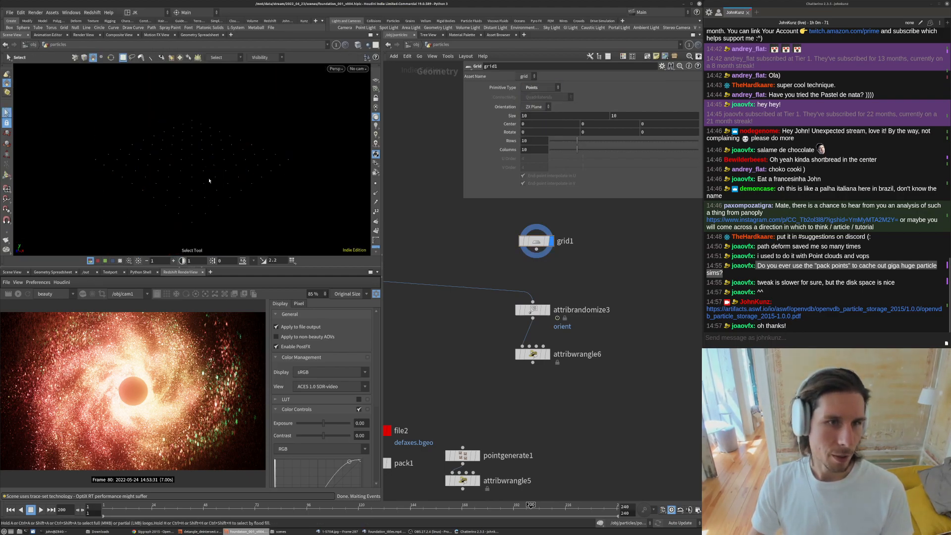
- Examine attribwrangle5's VEX code and its sample_direction_uniform call in the viewport
middle_drag(499, 436, 505, 361)
scroll(505, 361, down, 1)
scroll(486, 402, up, 2)
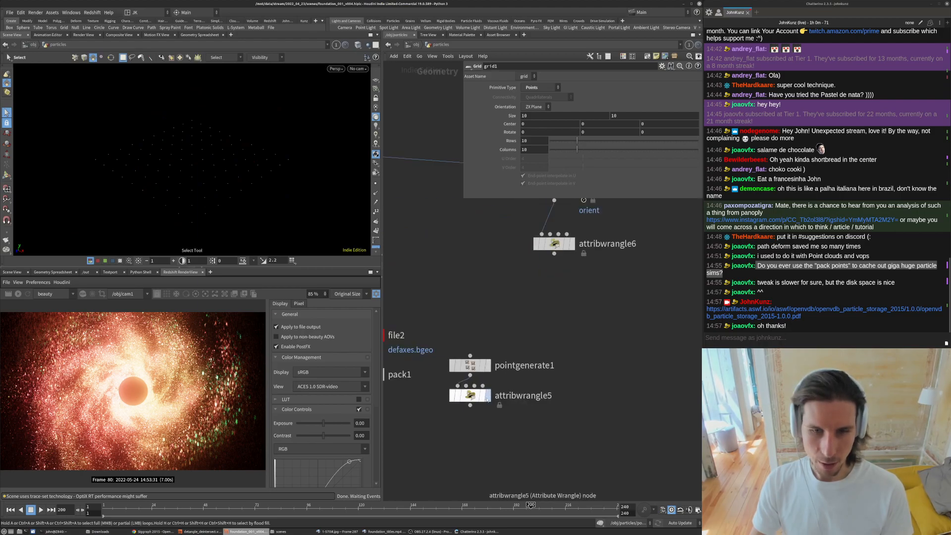
click(487, 397)
key(space+g)
drag(191, 177, 189, 153)
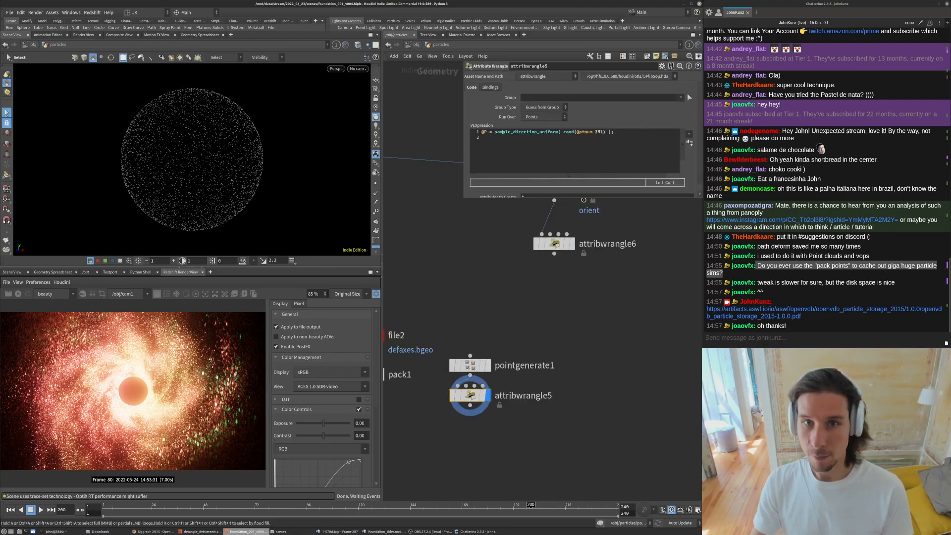
double_click(558, 132)
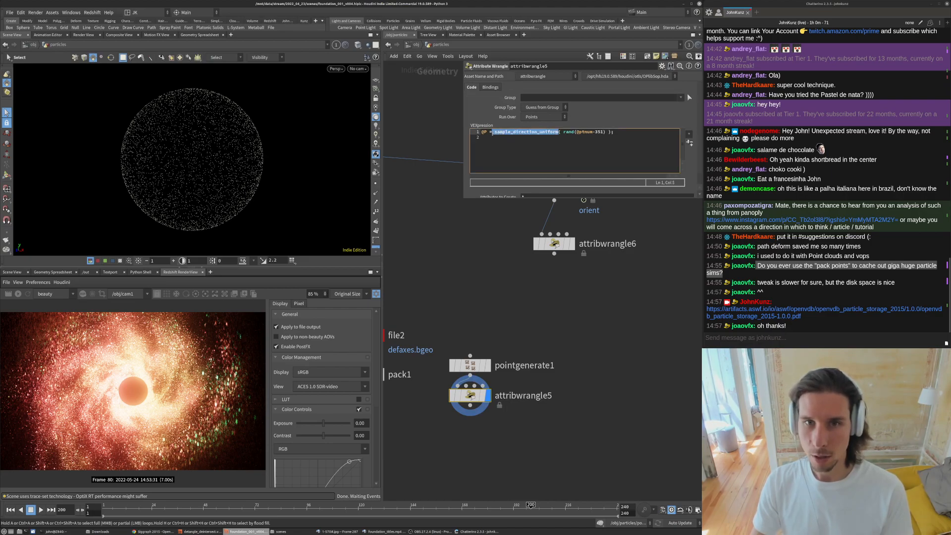
scroll(482, 320, down, 3)
middle_drag(482, 319, 474, 349)
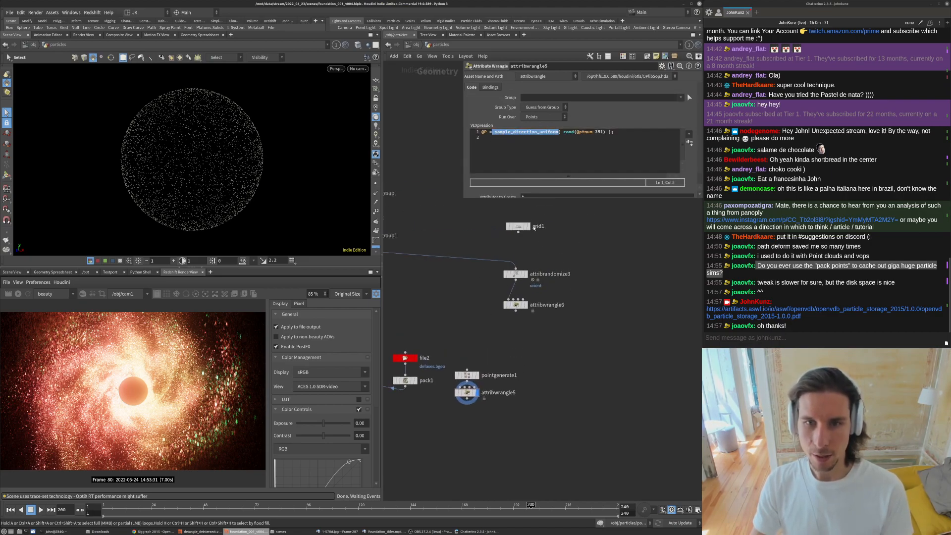
- Wire the grid branch and a copied file and pack into a new copytopoints2 node
click(528, 226)
key(space)
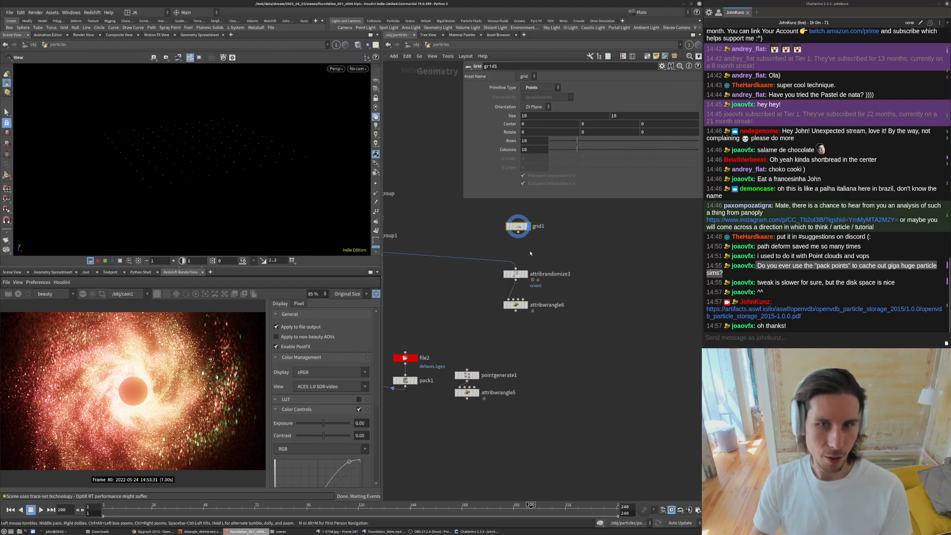
drag(519, 232, 515, 268)
middle_drag(468, 334, 469, 332)
scroll(470, 332, down, 3)
drag(465, 359, 501, 282)
click(588, 386)
scroll(564, 325, up, 3)
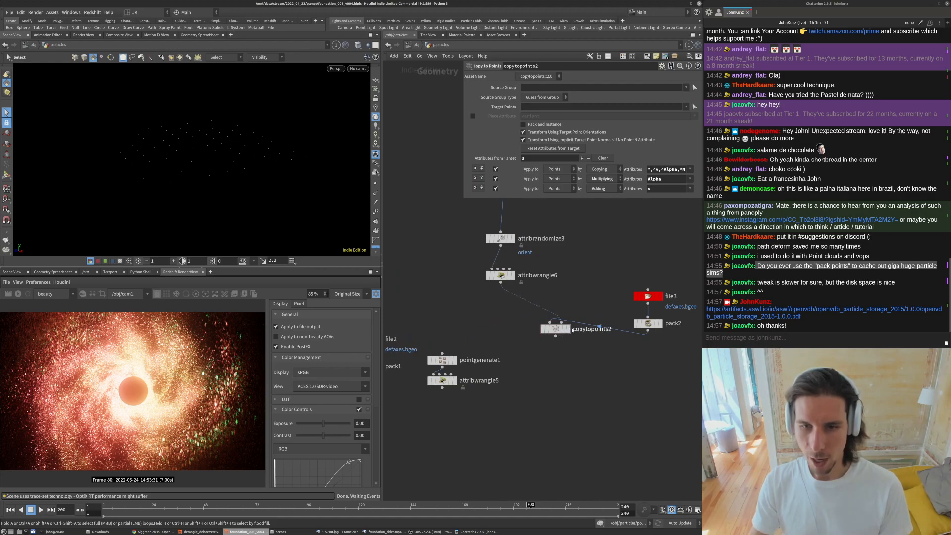
- Display copytopoints2 and step through frames to check the instanced flakes
click(568, 329)
key(Up)
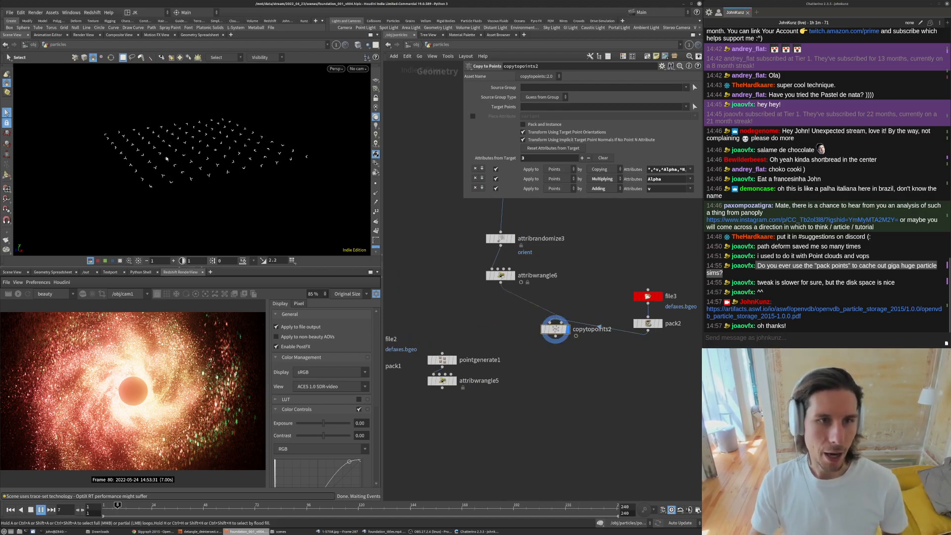
right_click(206, 137)
click(231, 133)
alt+right_drag(230, 134, 252, 144)
alt+drag(230, 134, 202, 132)
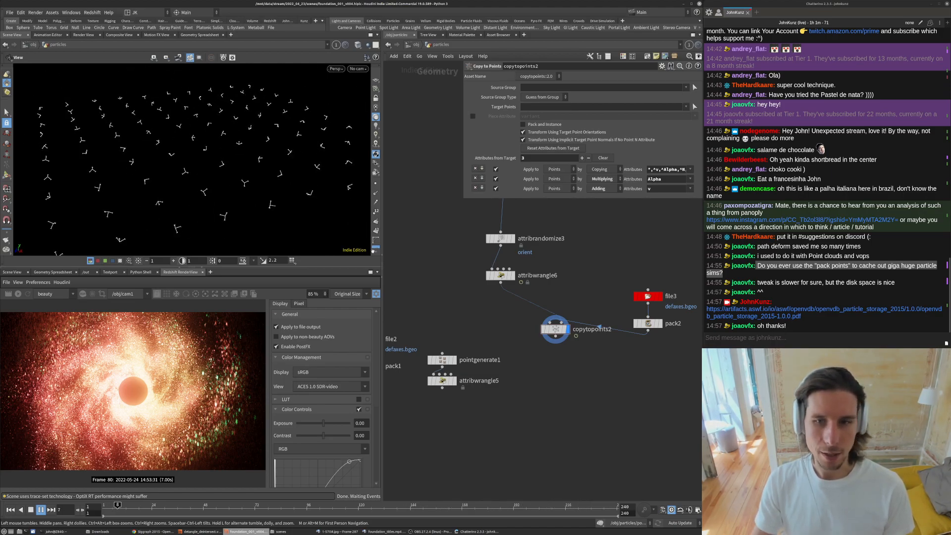
key(s)
key(Up)
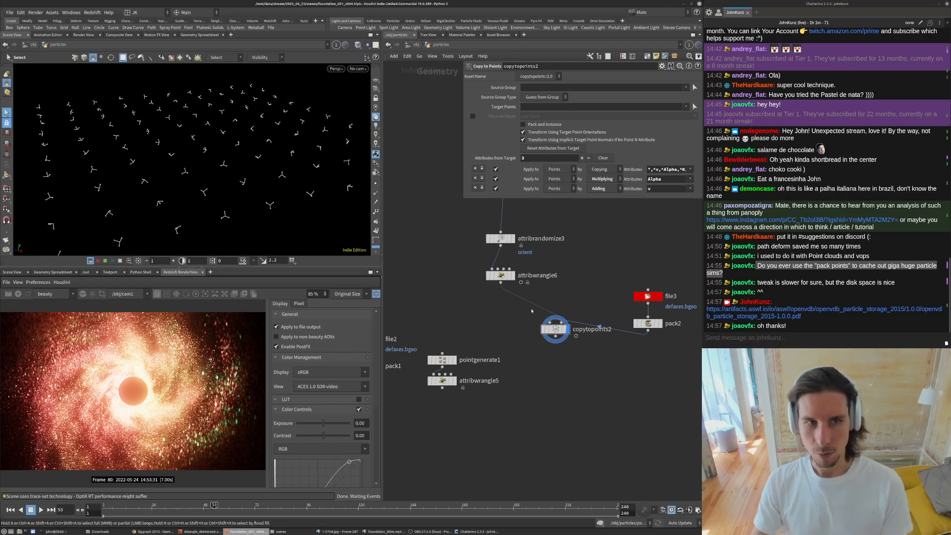
- Bypass attribwrangle6 and step forward a few frames to compare the motion
click(489, 275)
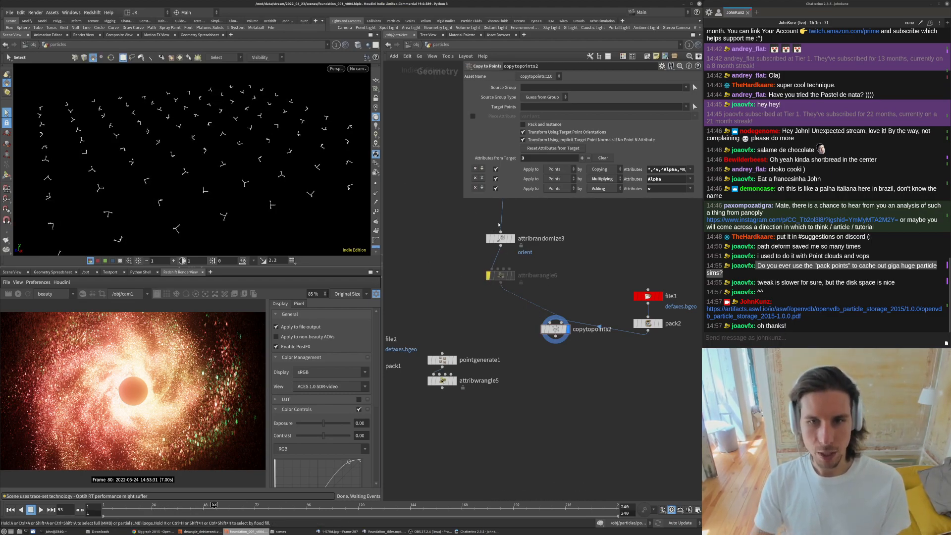
key(Up)
key(Up)
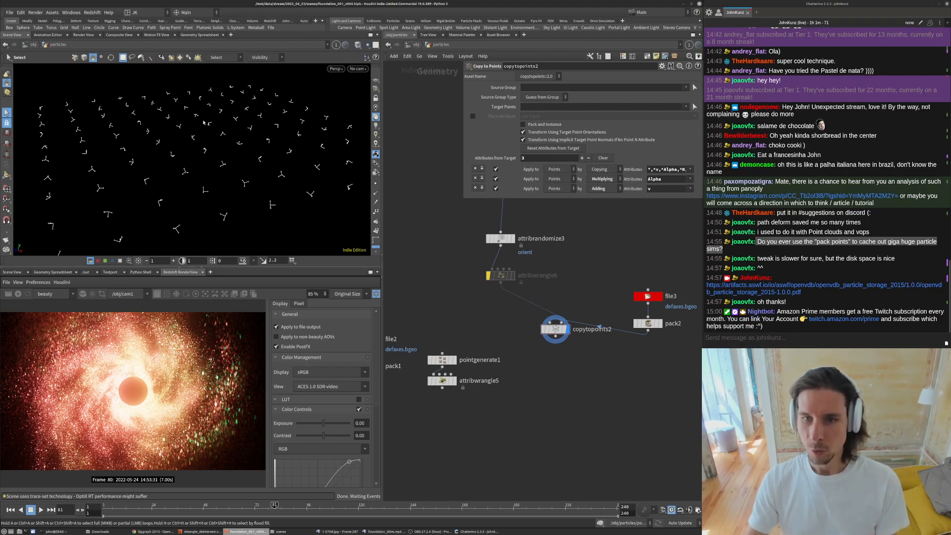
middle_drag(506, 239, 499, 260)
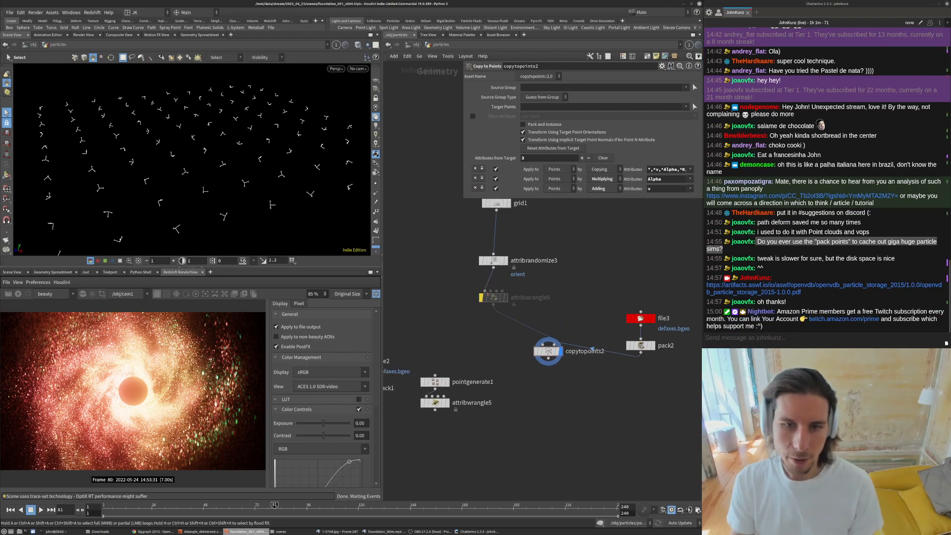
middle_drag(479, 306, 517, 293)
click(524, 285)
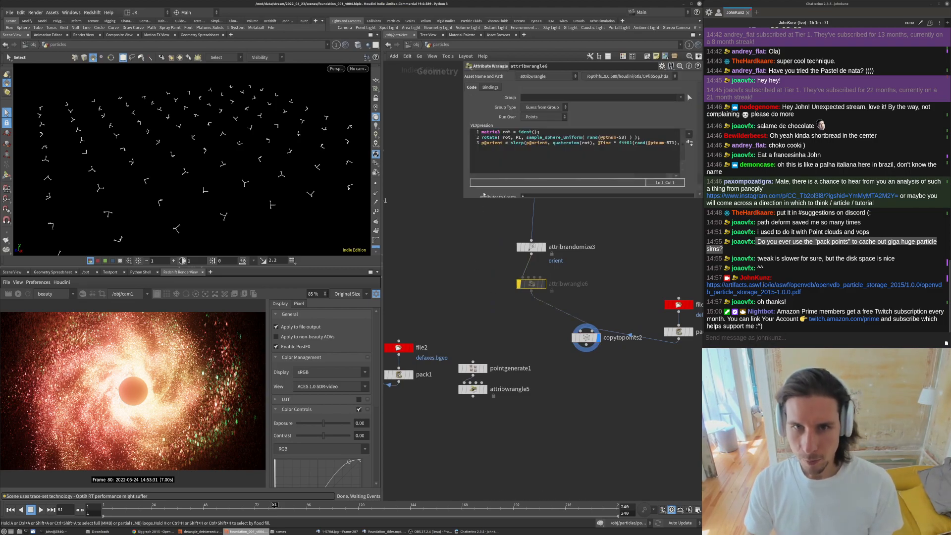
- Enlarge the parameter pane, display attribwrangle5 and examine its rotation VEX code
drag(462, 197, 385, 217)
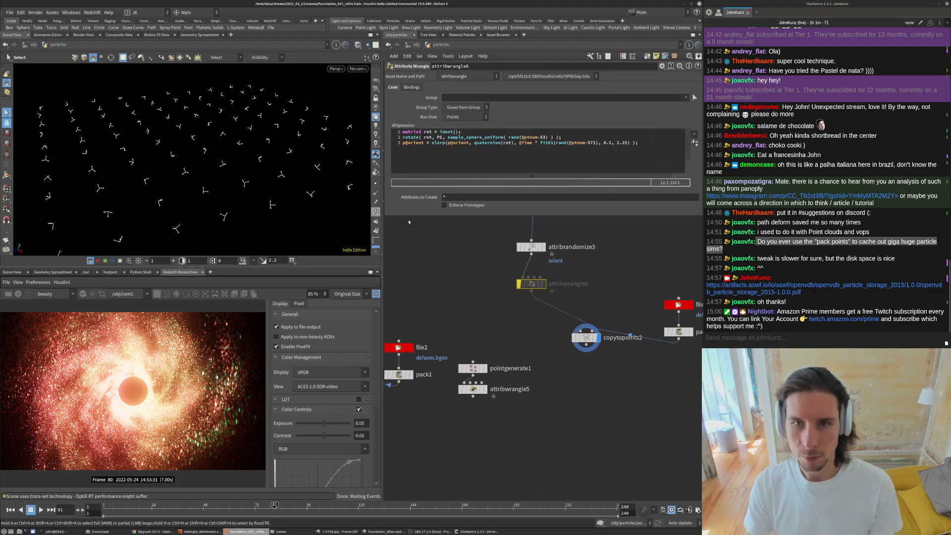
drag(466, 131, 551, 138)
click(484, 389)
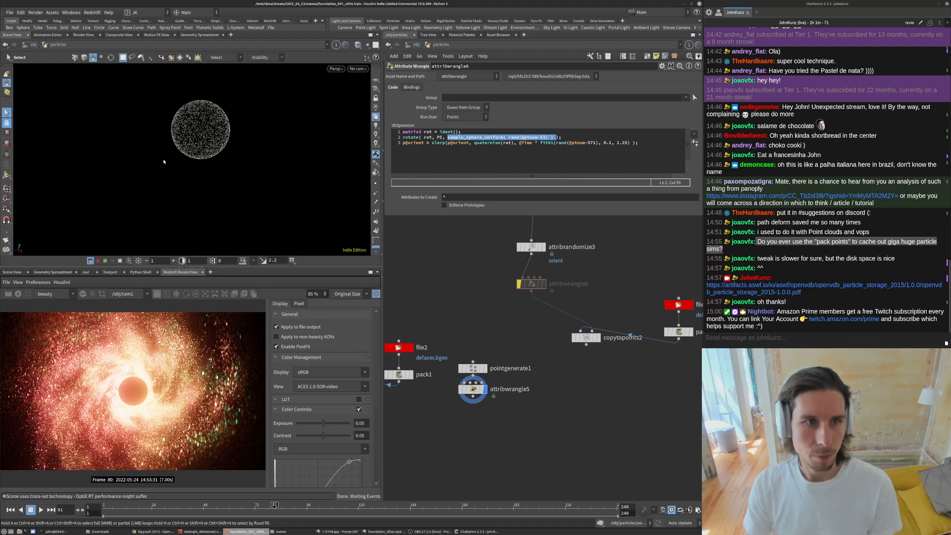
click(470, 143)
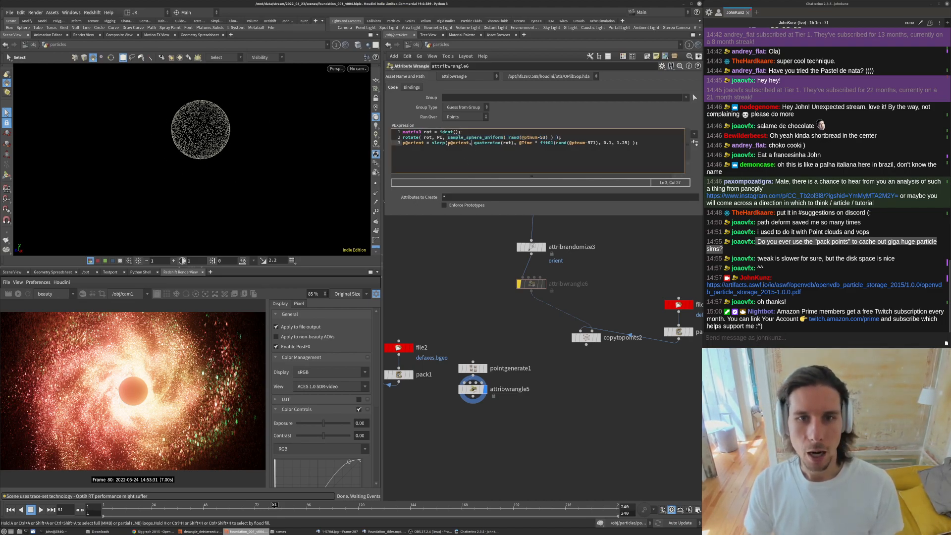
click(439, 137)
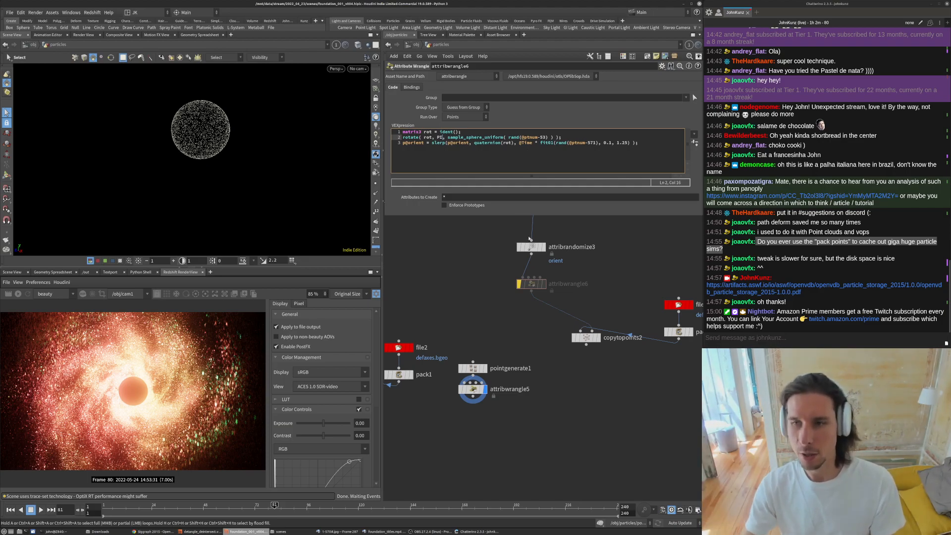
- Re-enable attribwrangle6 and display copytopoints2 again
click(495, 284)
scroll(495, 284, down, 4)
scroll(528, 283, up, 3)
middle_drag(528, 282, 575, 307)
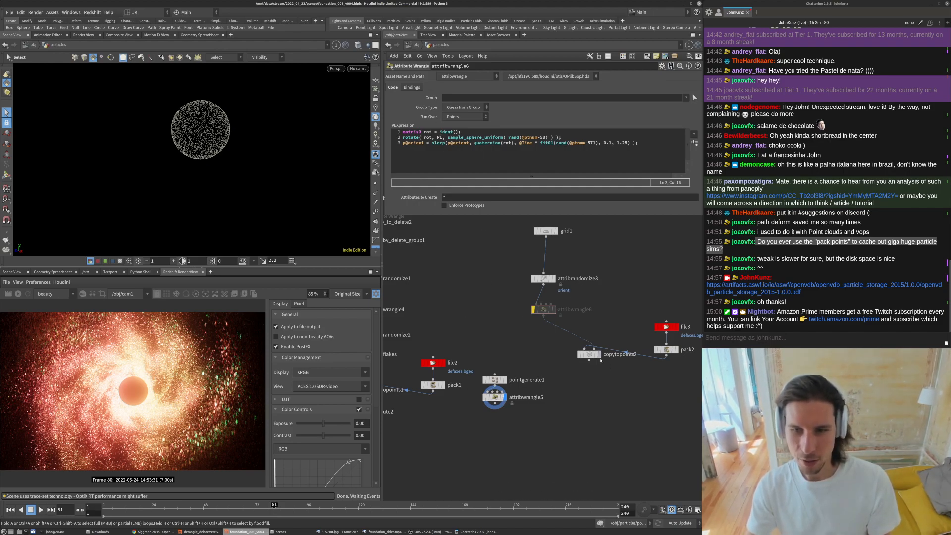
click(599, 355)
click(544, 309)
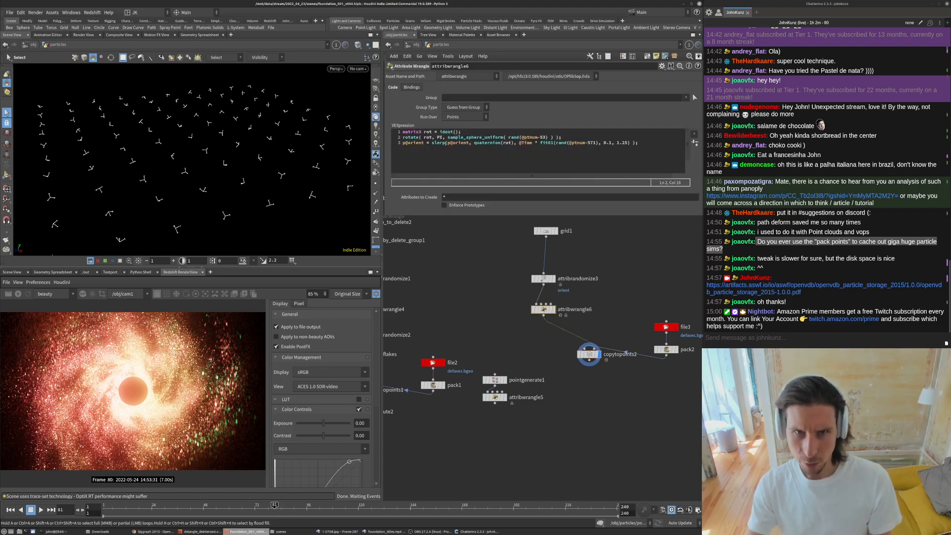
- Examine the slerp line of attribwrangle6's VEX code and play the animation
drag(448, 144, 468, 144)
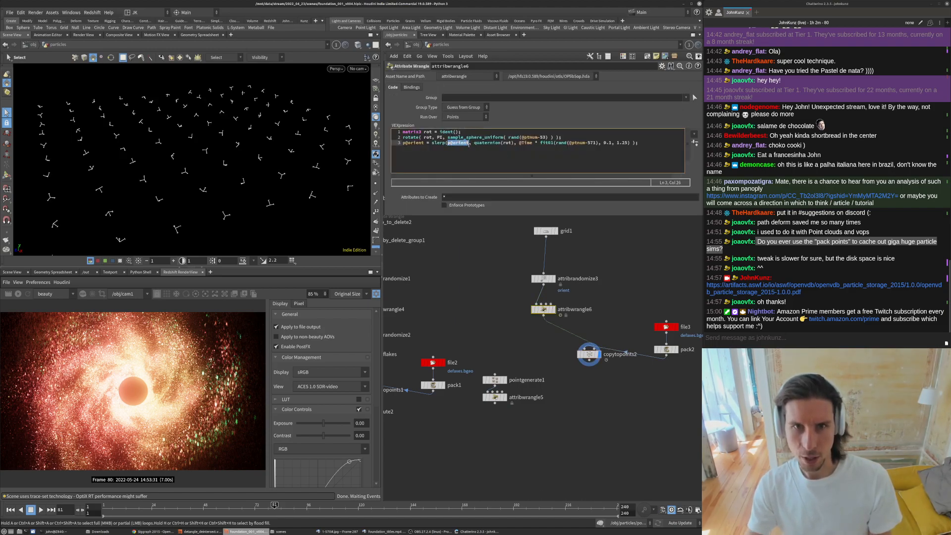
drag(475, 144, 499, 143)
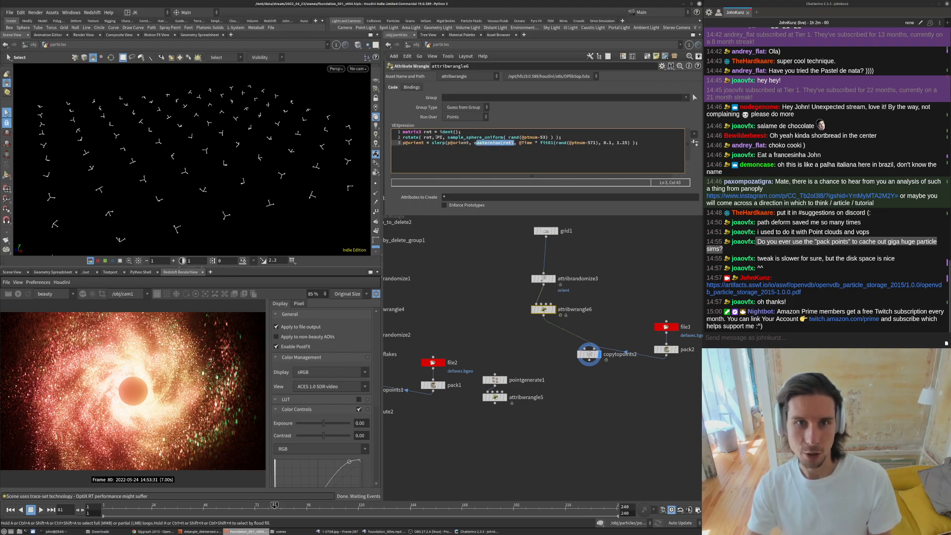
click(532, 143)
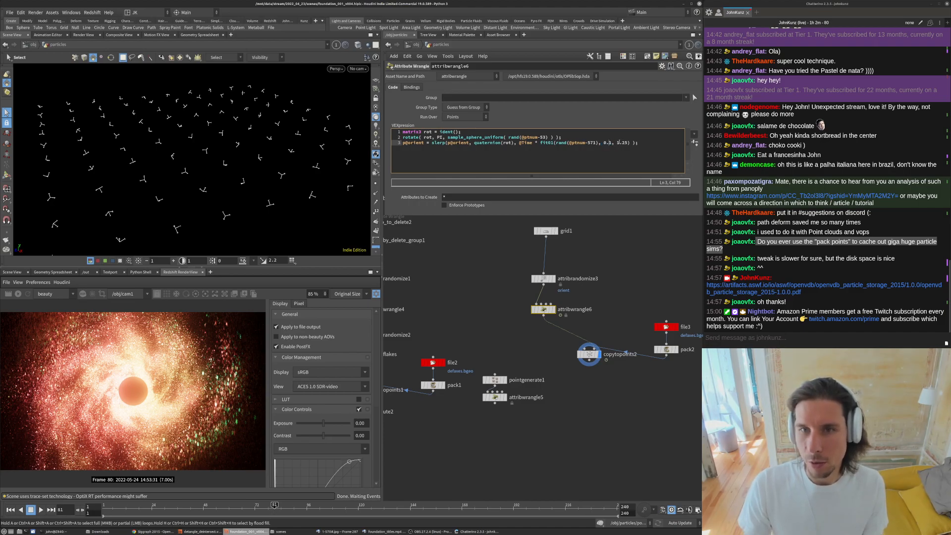
click(624, 274)
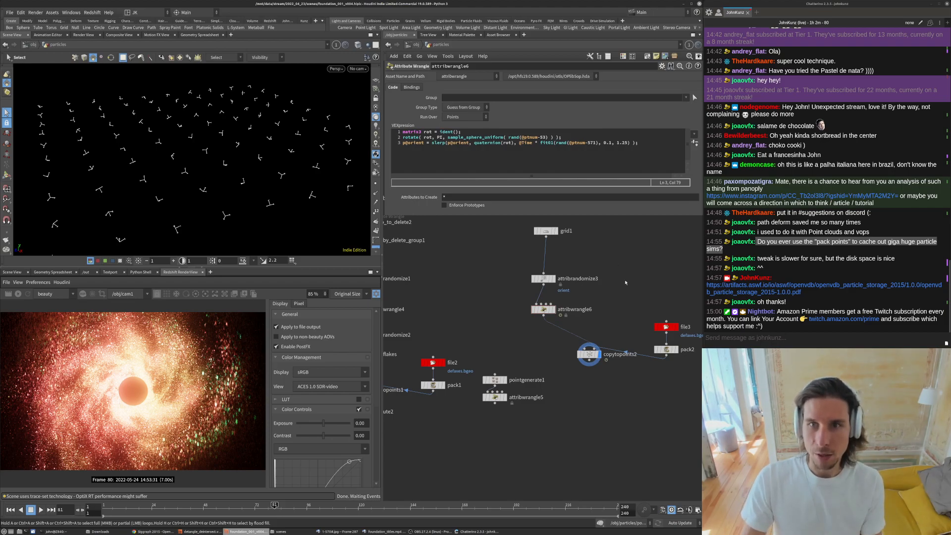
key(Up)
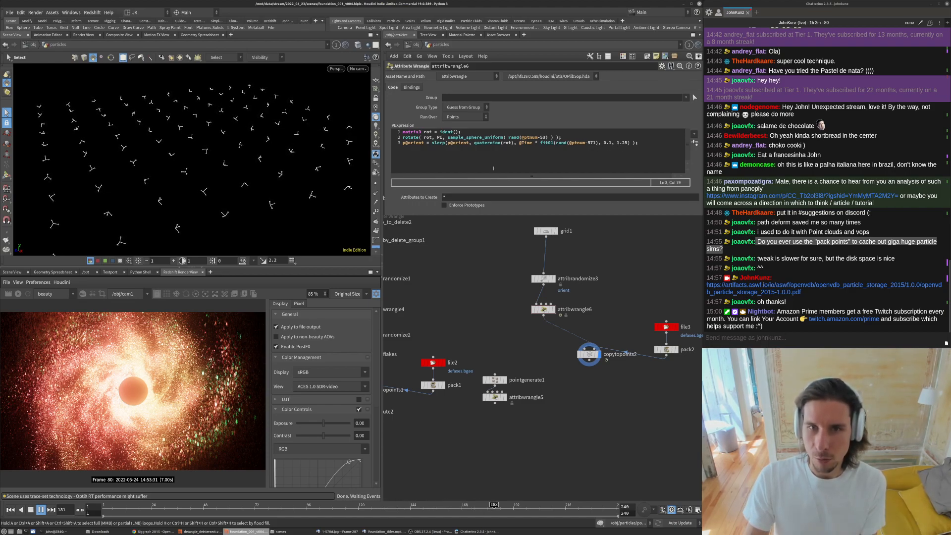
- Set the fit01 upper bound in the slerp expression to 0.1
click(620, 143)
key(BackSpace)
text(0)
drag(623, 143, 629, 143)
text(1)
click(638, 269)
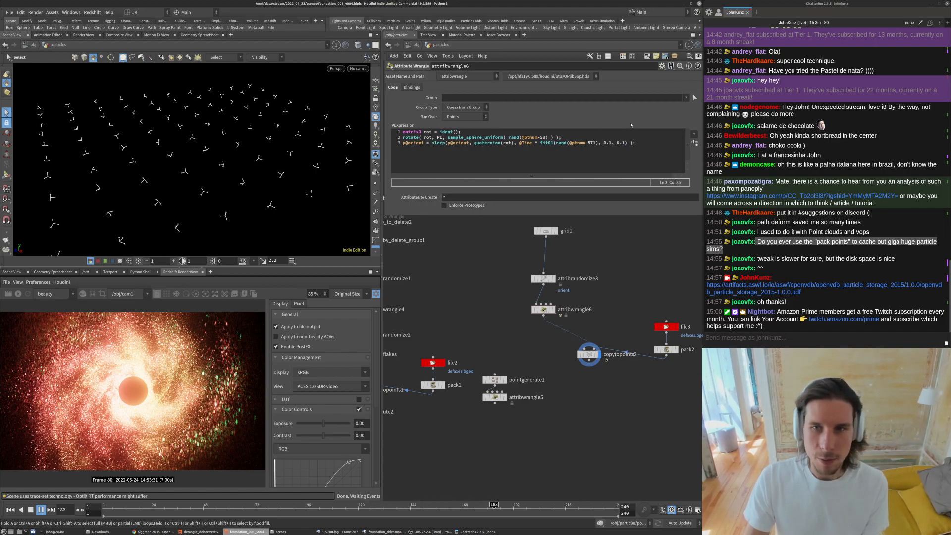
- Set the fit01 upper bound in the slerp expression back to 1.25
click(618, 143)
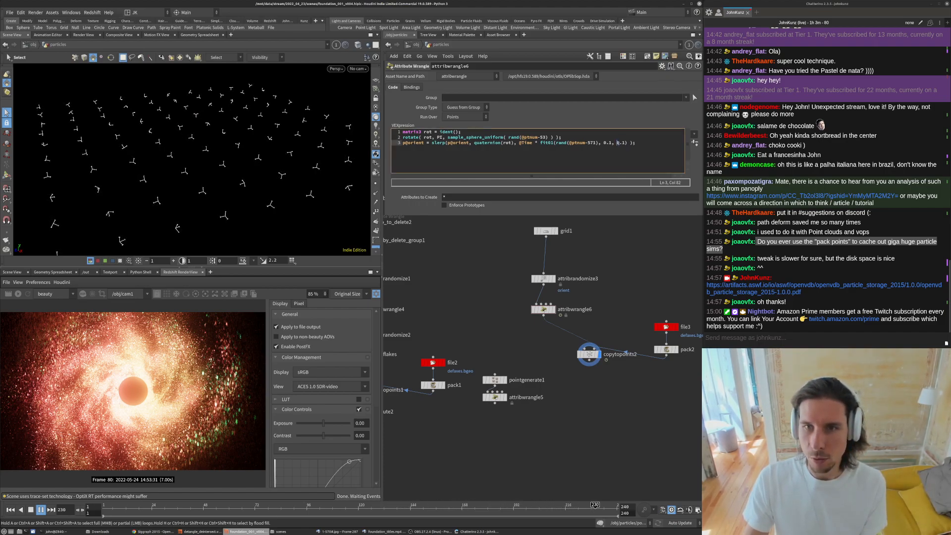
key(Delete)
text(1.25)
click(620, 255)
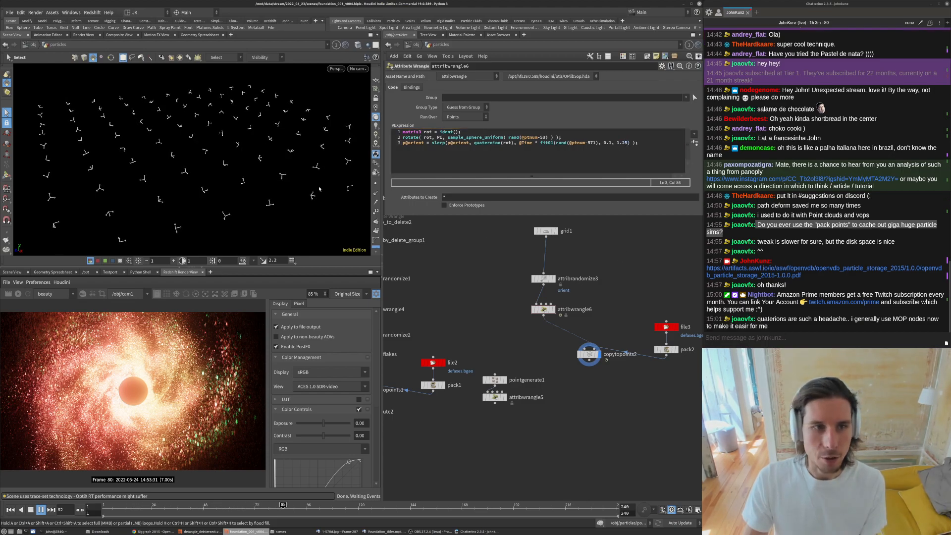
- Inspect the instanced flakes' motion in the viewport and the surrounding node network
alt+drag(194, 114, 204, 195)
alt+right_drag(204, 194, 139, 237)
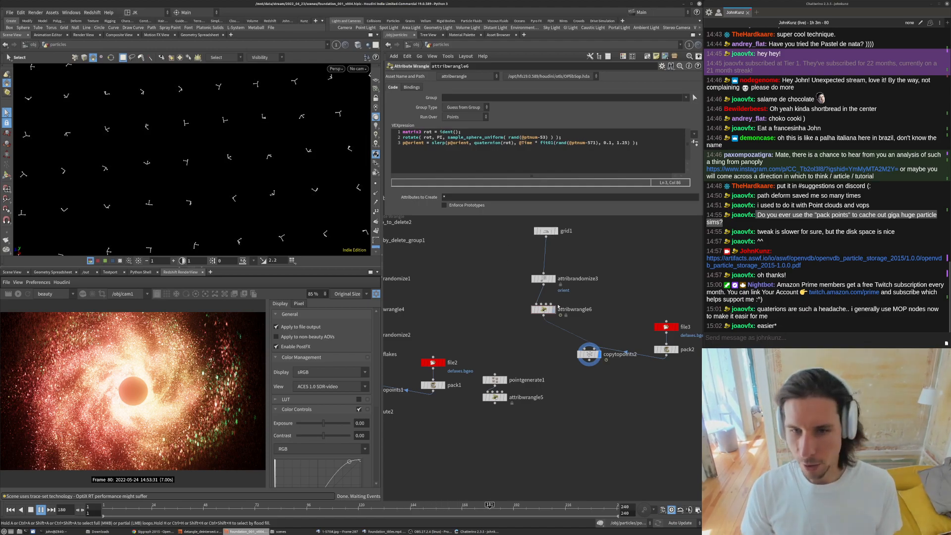
scroll(570, 325, down, 3)
scroll(609, 301, up, 3)
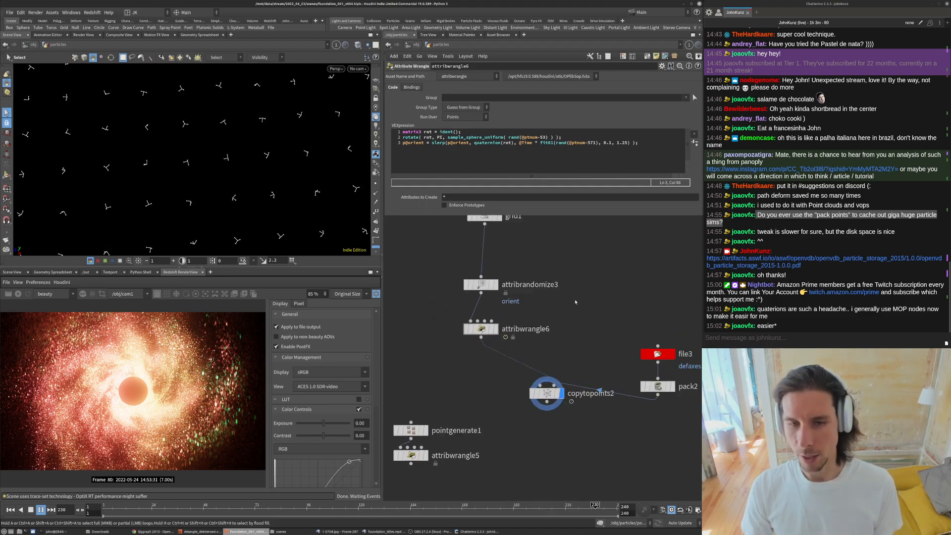
scroll(570, 308, down, 3)
middle_drag(480, 314, 496, 295)
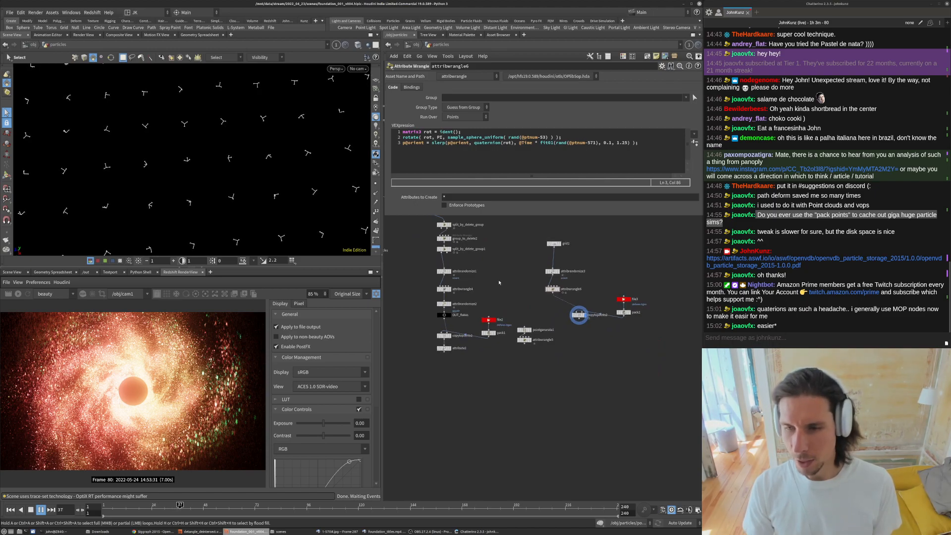
scroll(514, 287, up, 4)
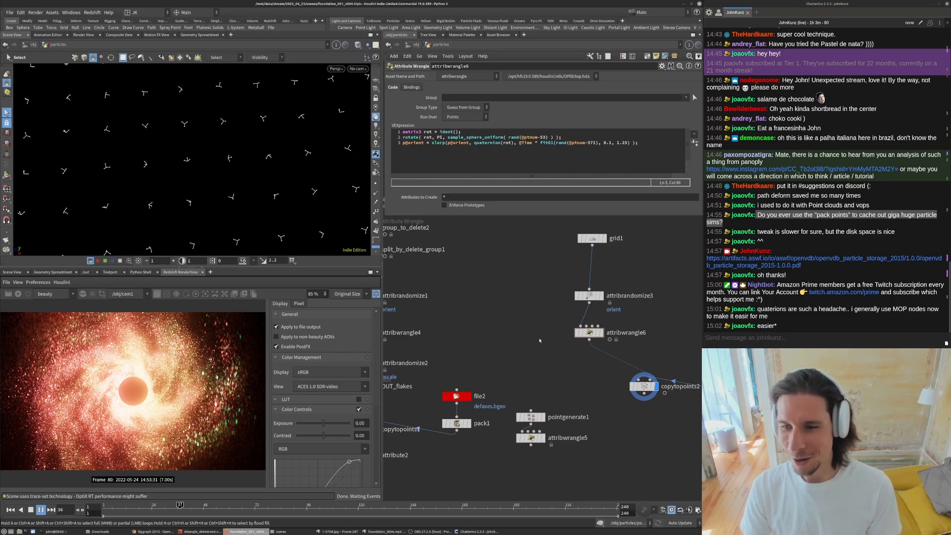
scroll(493, 314, down, 3)
middle_drag(476, 301, 461, 268)
alt+right_drag(171, 211, 256, 167)
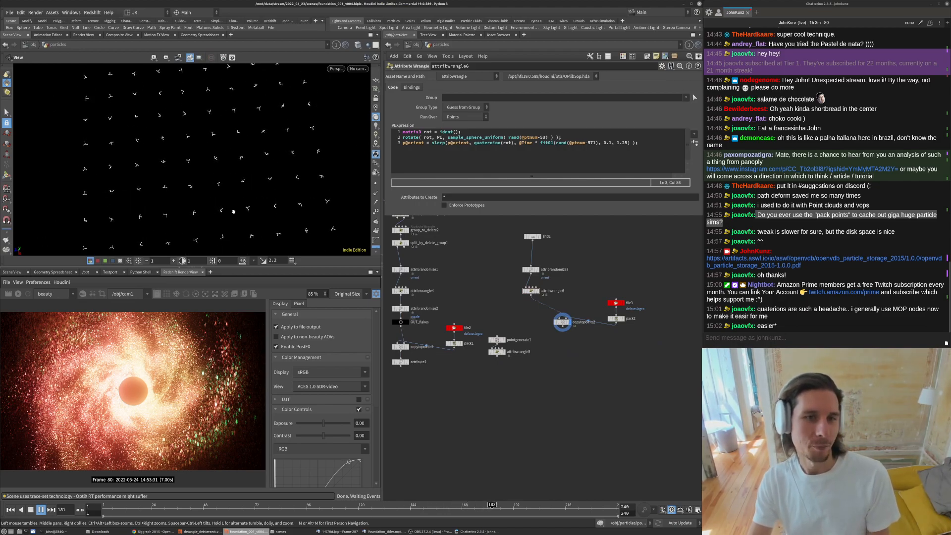
alt+drag(239, 144, 307, 244)
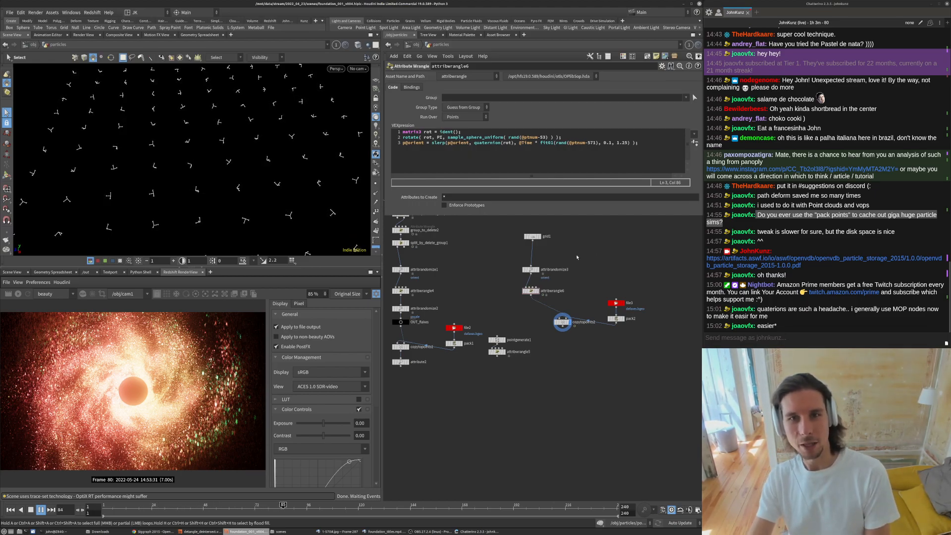
- Play the animation and read through attribwrangle6's rotate and slerp code
key(Up)
drag(433, 143, 441, 145)
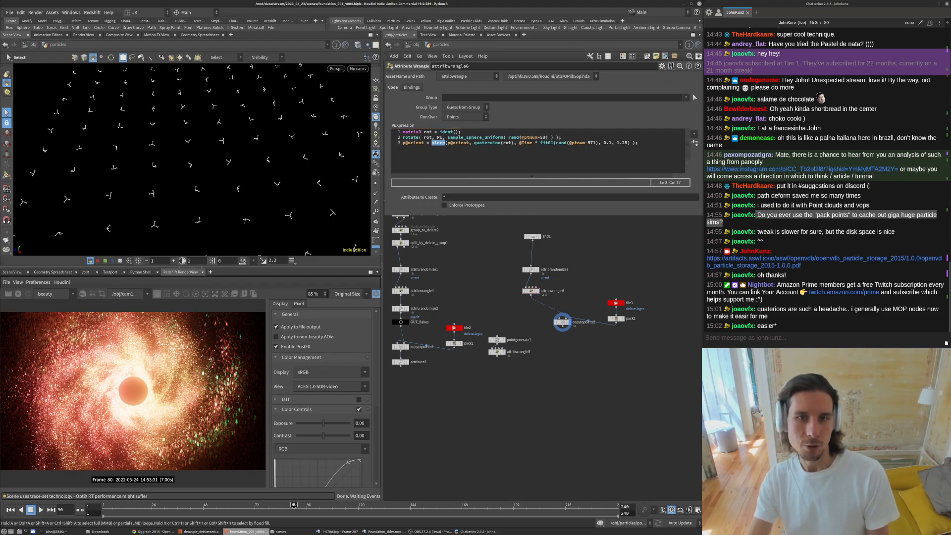
double_click(414, 138)
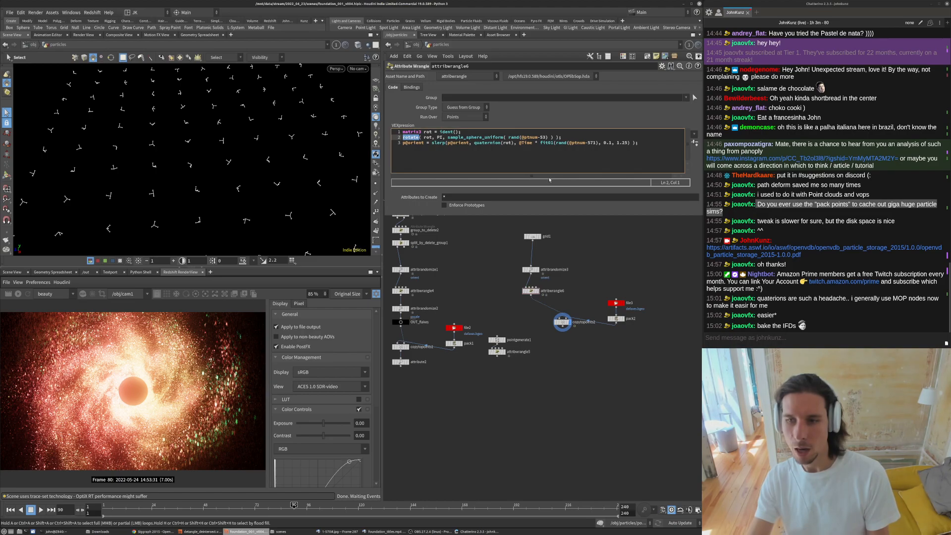
drag(649, 144, 382, 132)
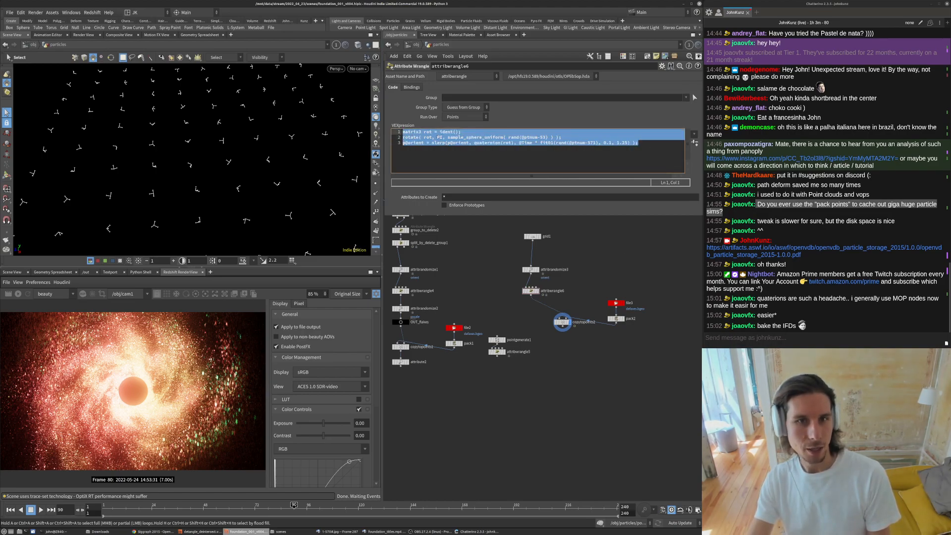
click(473, 137)
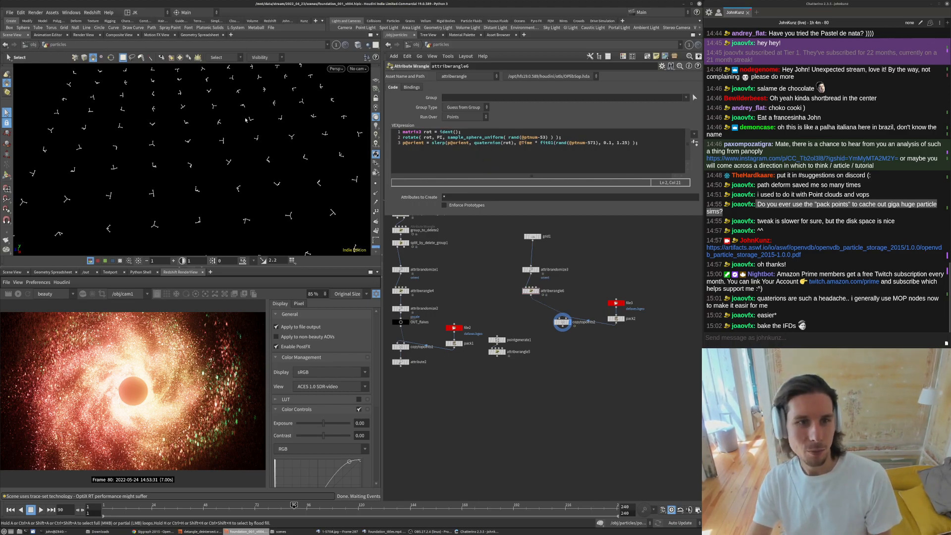
- Inspect the flakes from several angles in the viewport and survey the node network
alt+right_drag(263, 137, 213, 174)
alt+drag(213, 174, 167, 206)
alt+right_drag(198, 190, 317, 141)
scroll(477, 272, down, 2)
scroll(477, 272, down, 1)
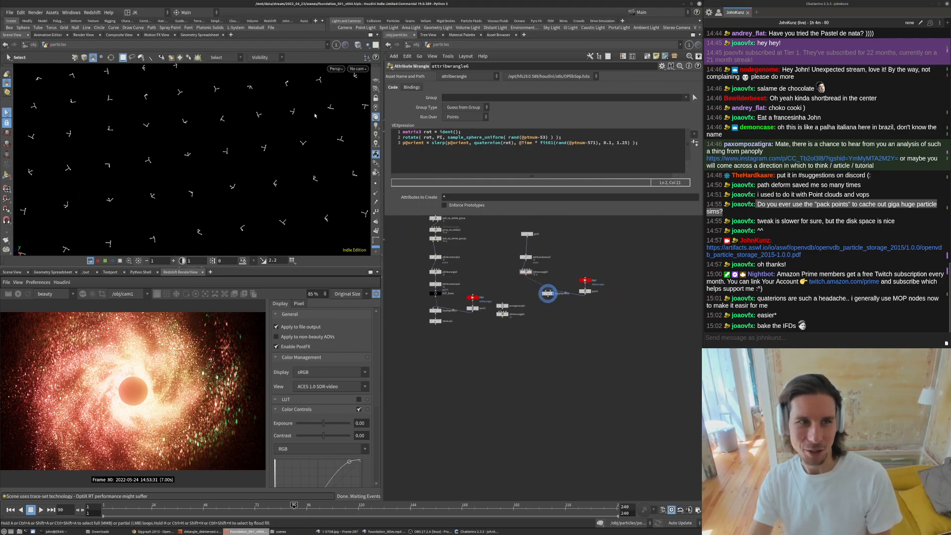
mouse_move(220, 163)
alt+mouse_down()
mouse_move(206, 180)
mouse_move(227, 167)
alt+mouse_up()
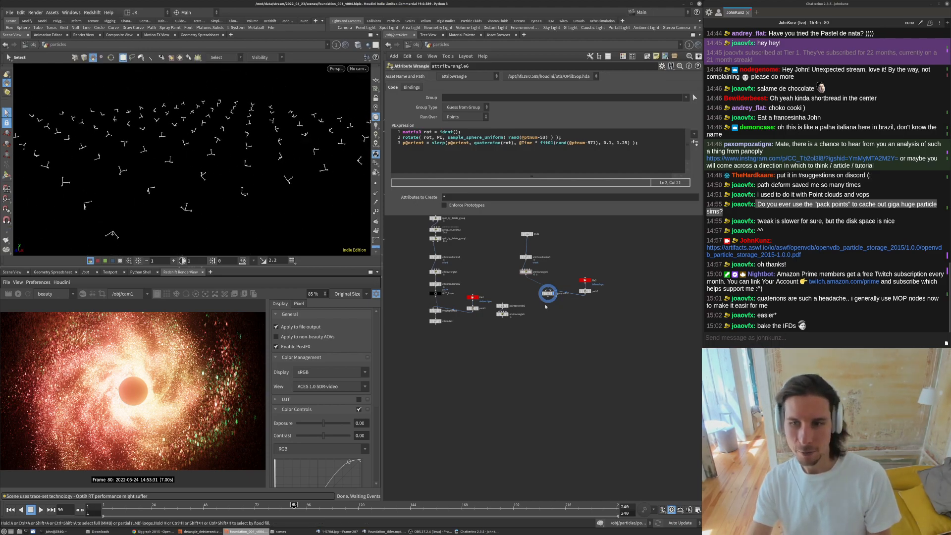
scroll(544, 229, up, 3)
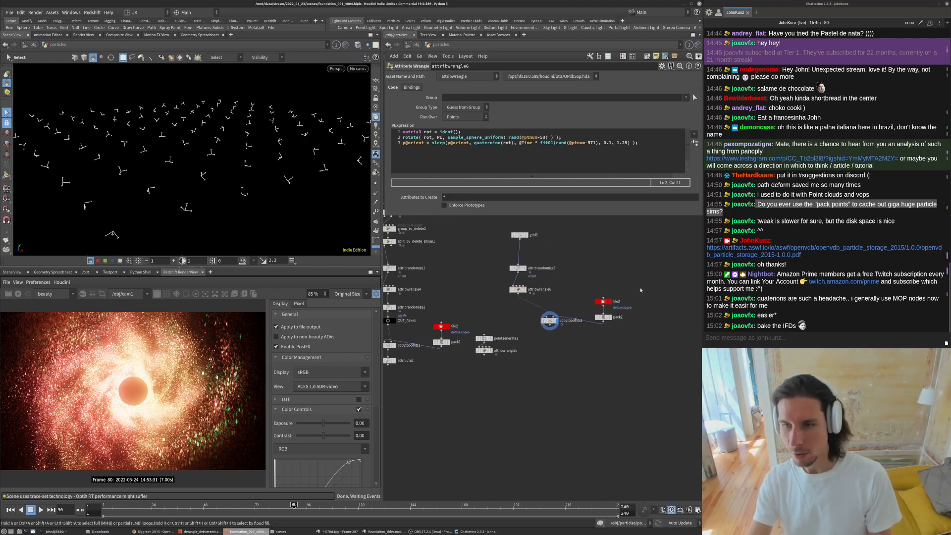
middle_drag(615, 282, 611, 299)
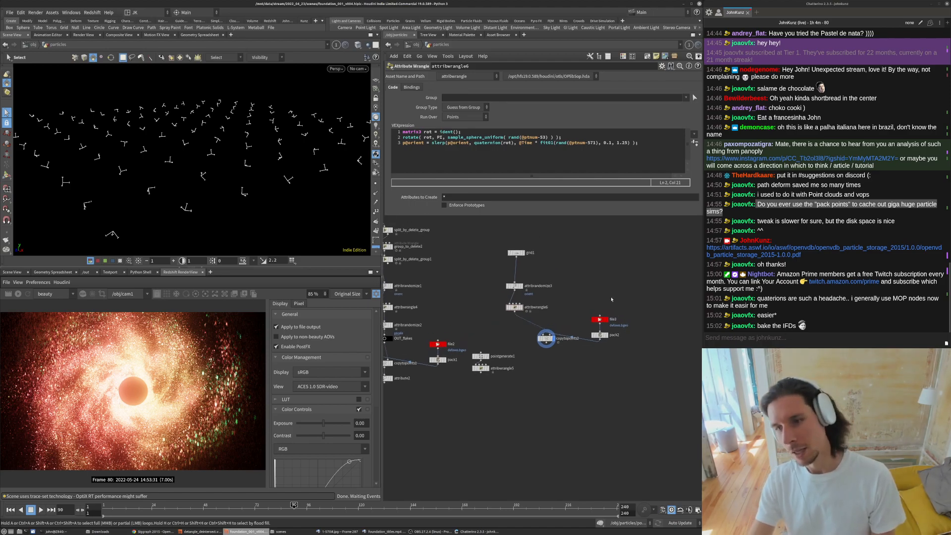
scroll(601, 289, down, 3)
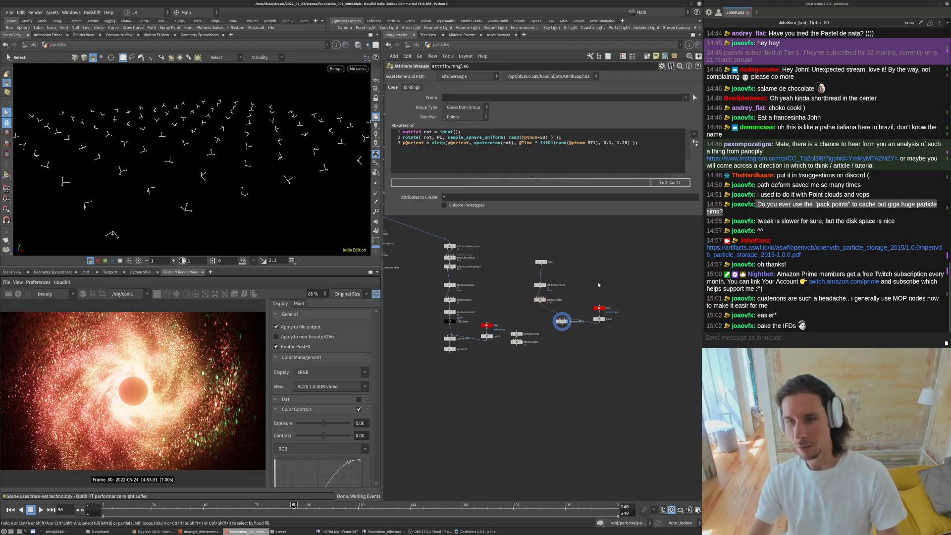
mouse_move(580, 290)
middle_down()
mouse_move(585, 271)
mouse_move(586, 307)
middle_up()
scroll(585, 306, down, 2)
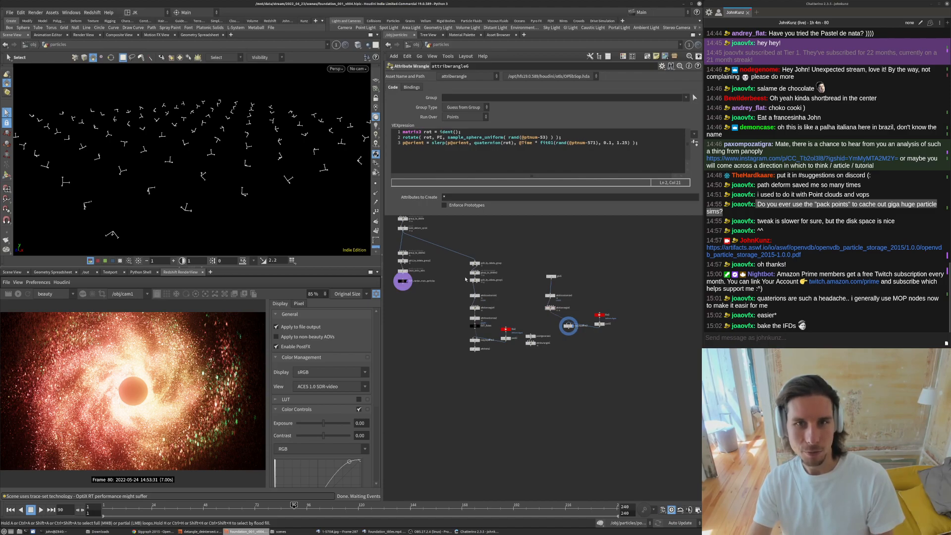
scroll(486, 259, up, 3)
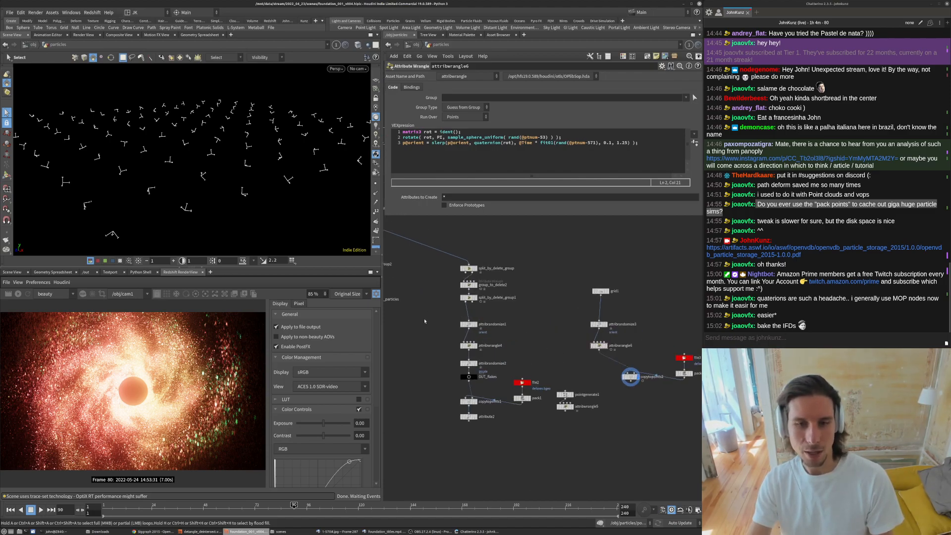
middle_drag(426, 319, 436, 304)
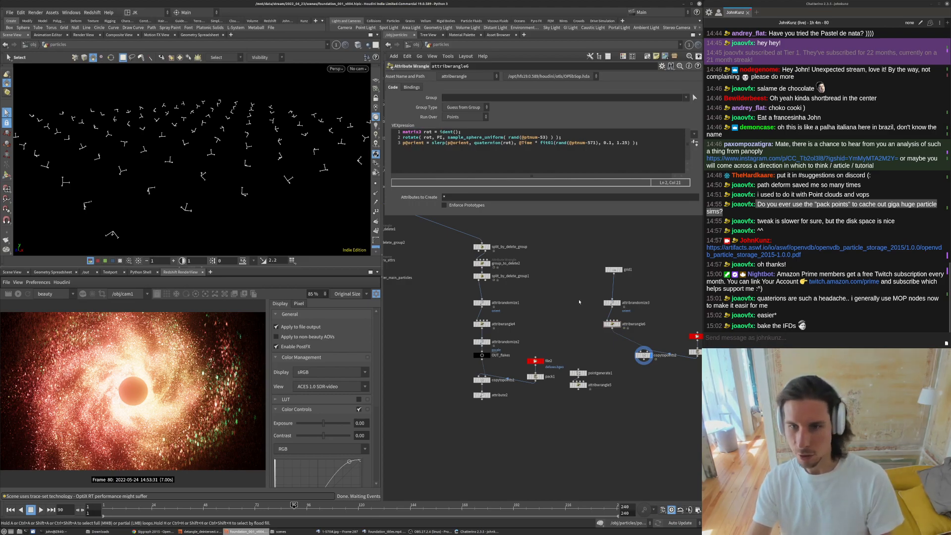
scroll(579, 301, down, 3)
- Delete the grid instancing branch together with copytopoints2 and its file and pack nodes
drag(671, 355, 692, 356)
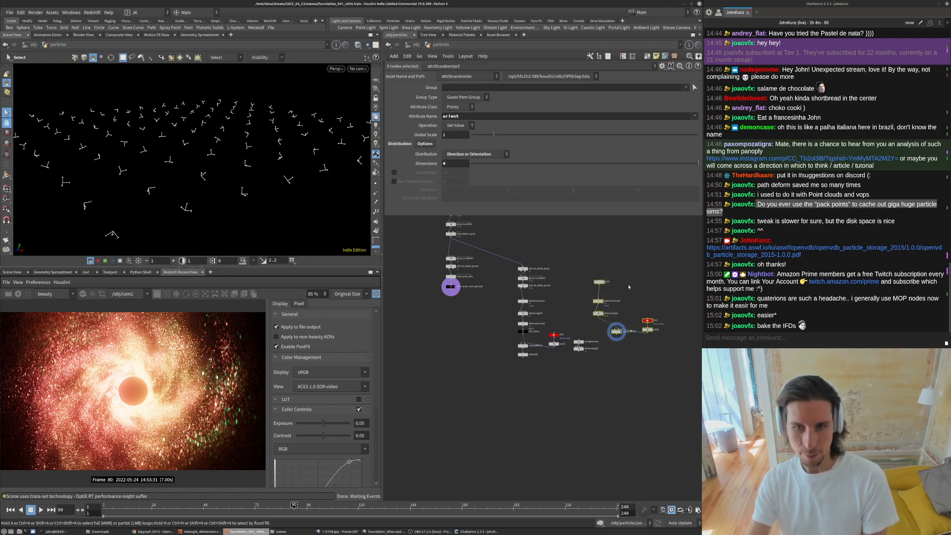
key(Delete)
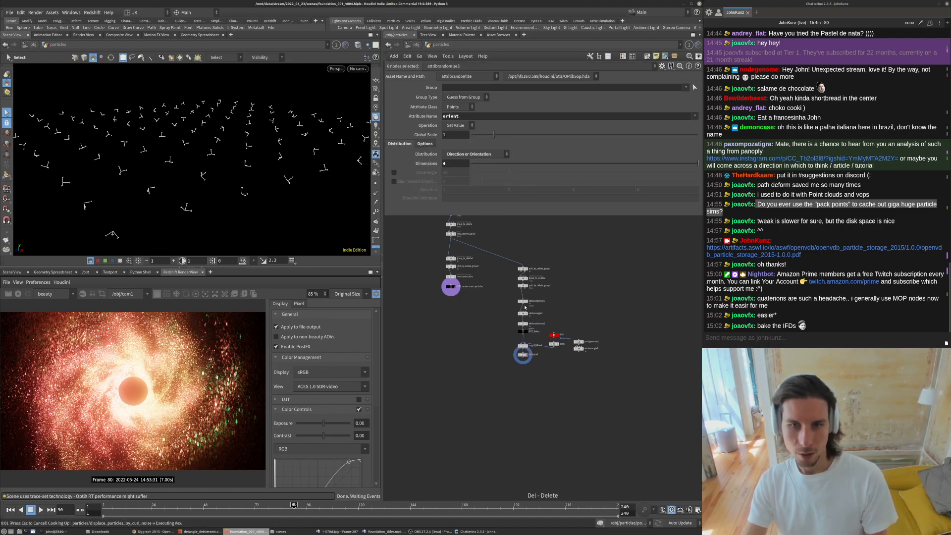
scroll(529, 314, up, 5)
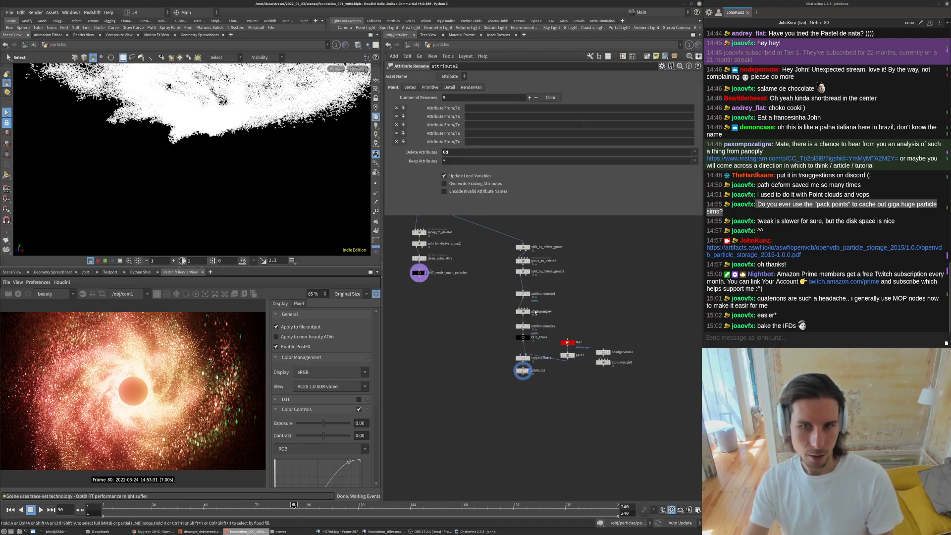
- Rename the rotation wrangle node to spin_the_orientation_over_time
click(524, 313)
click(515, 313)
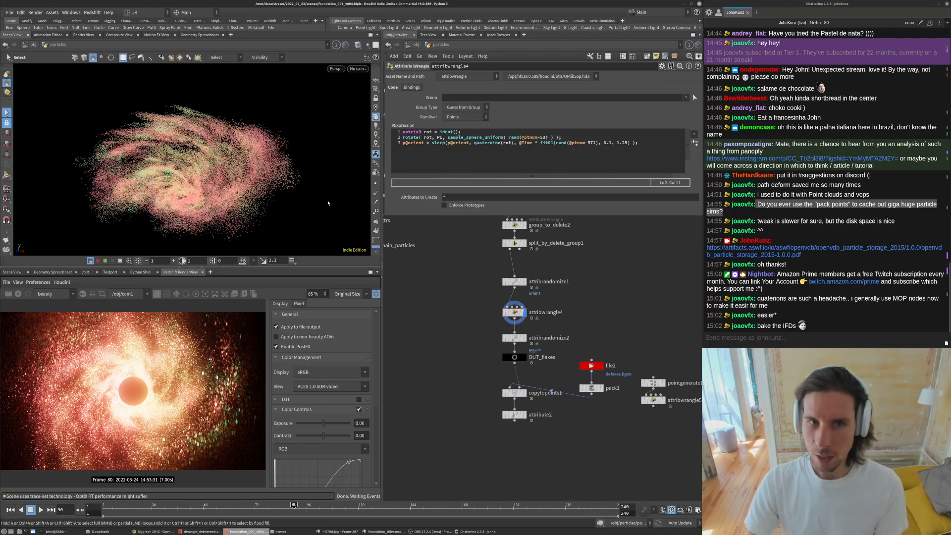
double_click(545, 313)
text(rot)
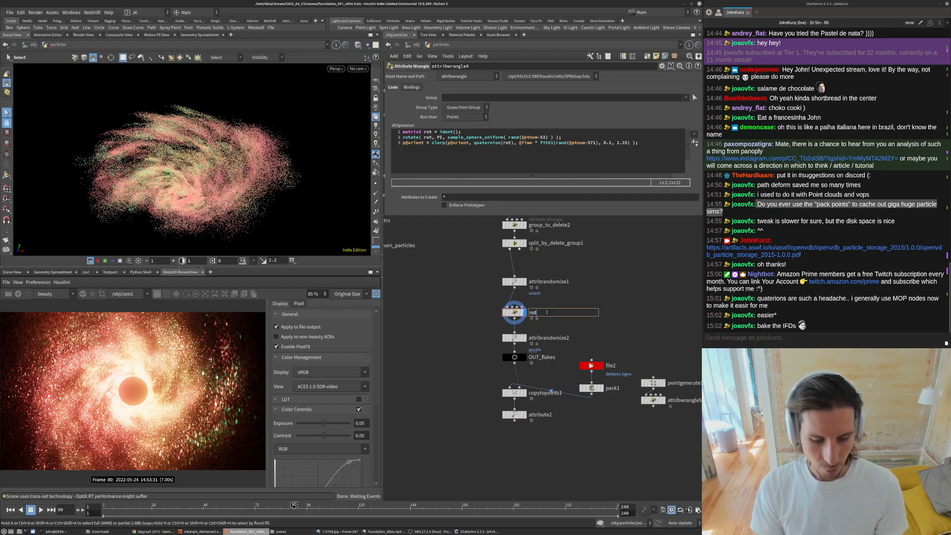
text(ate_)
key(ctrl+a)
text(s)
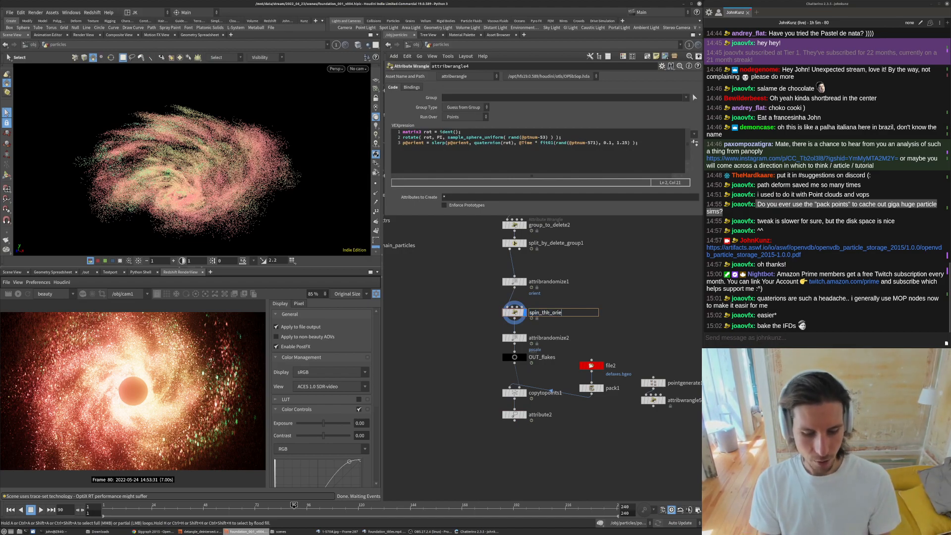
text(pin_the_orientation_over_time)
key(Return)
- Nudge the pscale attribute randomize node into line and rename it randomize_pscale
scroll(529, 332, up, 2)
click(509, 341)
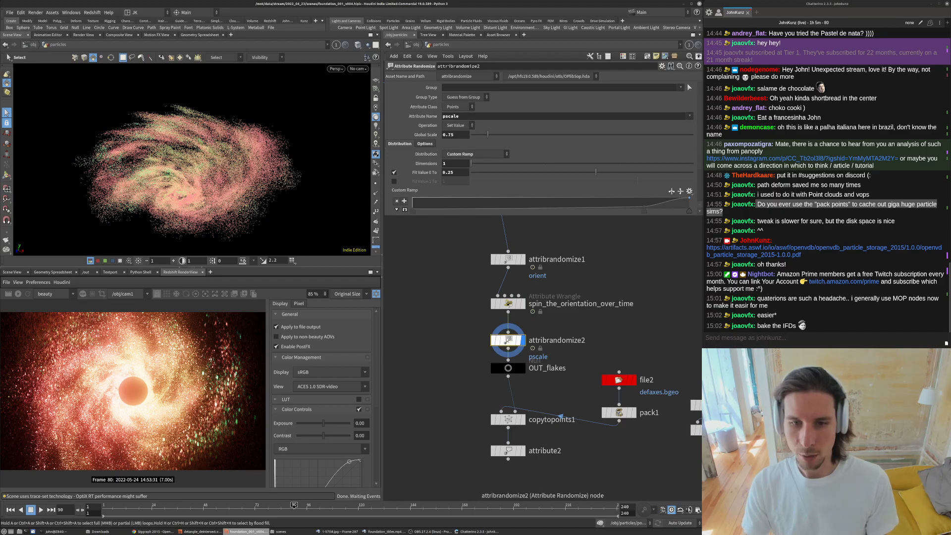
drag(524, 341, 524, 335)
double_click(550, 335)
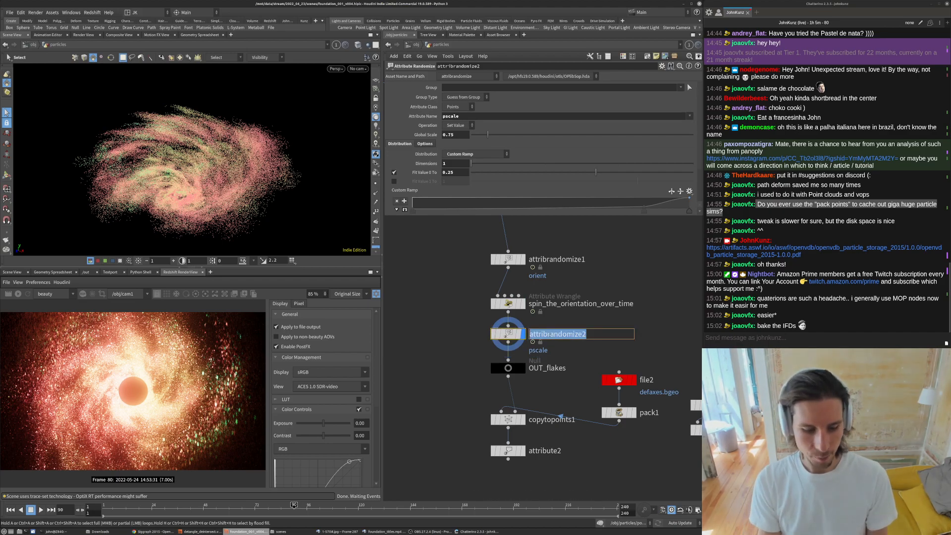
text(randomiz)
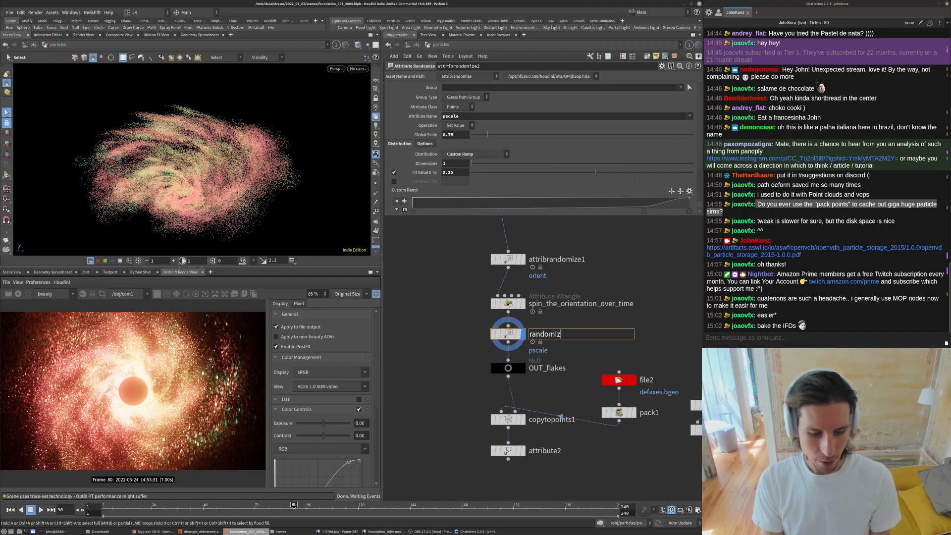
text(e_pscale)
key(Return)
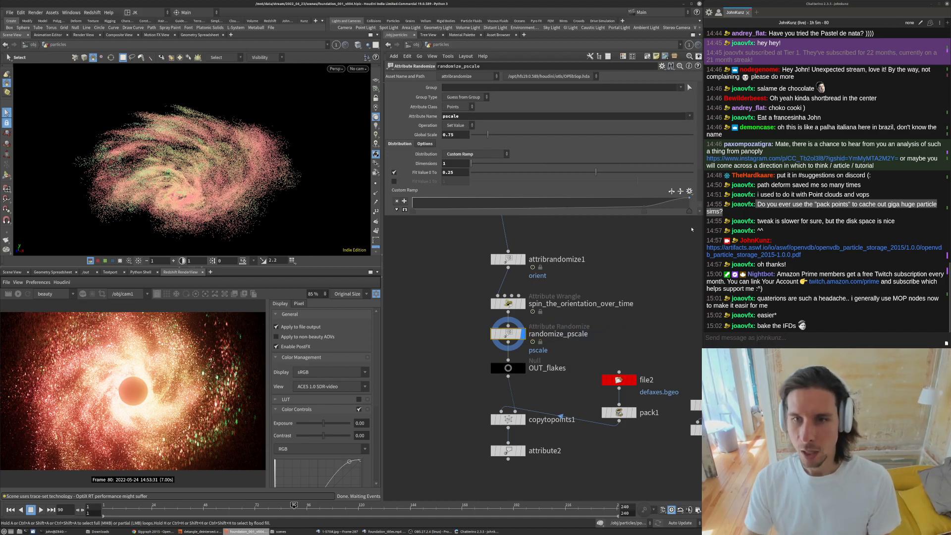
drag(386, 217, 464, 278)
middle_drag(427, 296, 442, 380)
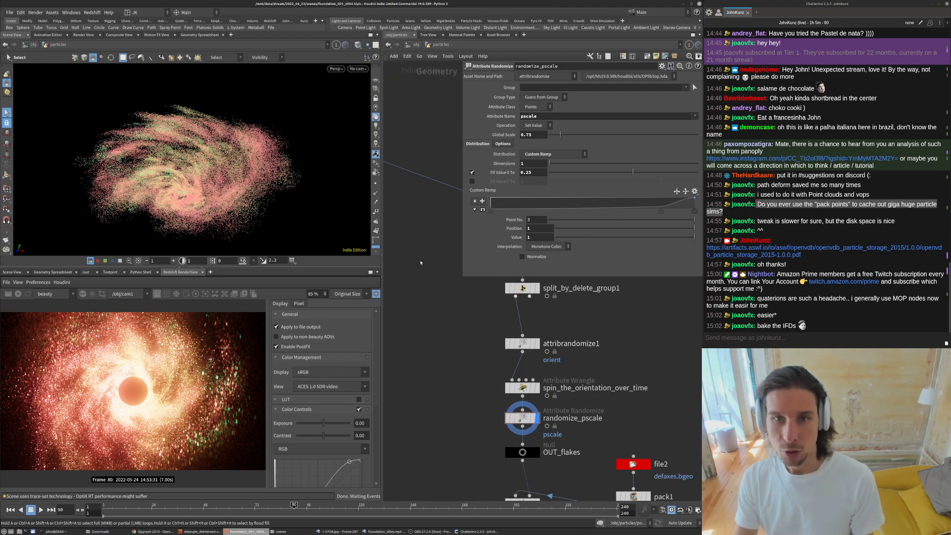
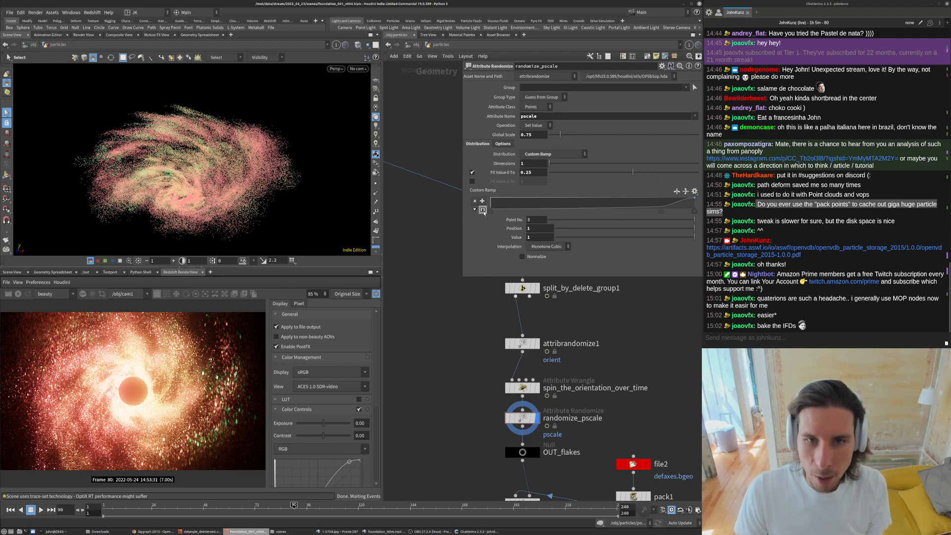
- Expand and examine the custom ramp curve on the randomize_pscale node
click(484, 210)
scroll(581, 204, down, 1)
scroll(700, 155, down, 1)
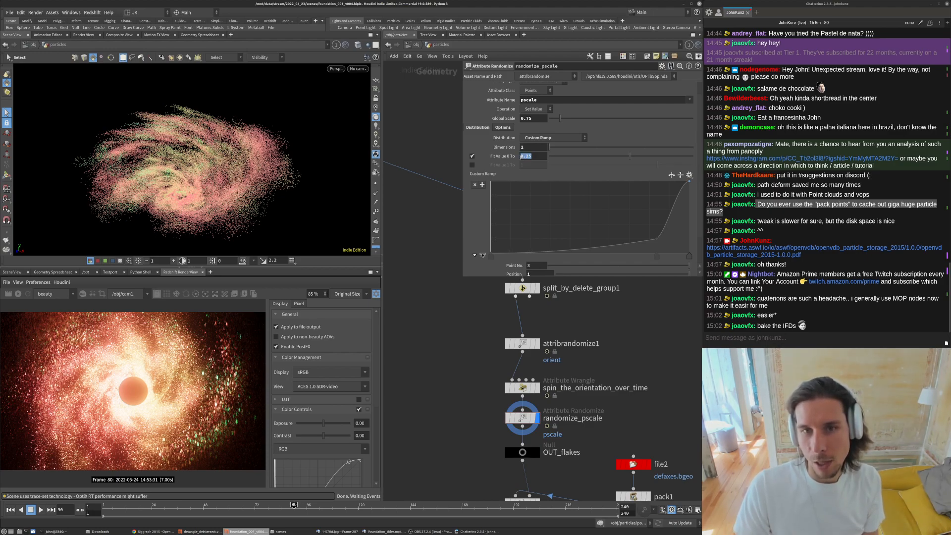
click(431, 350)
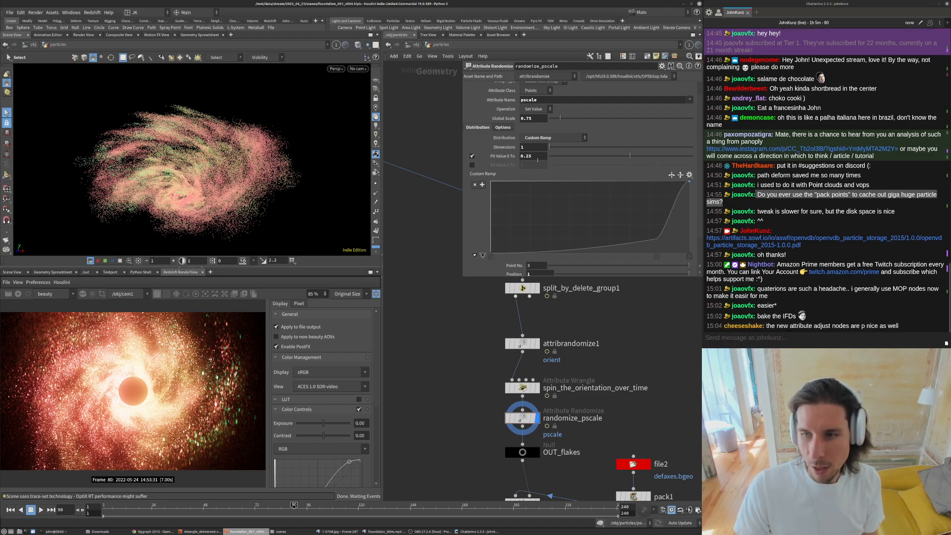
middle_drag(631, 353, 625, 328)
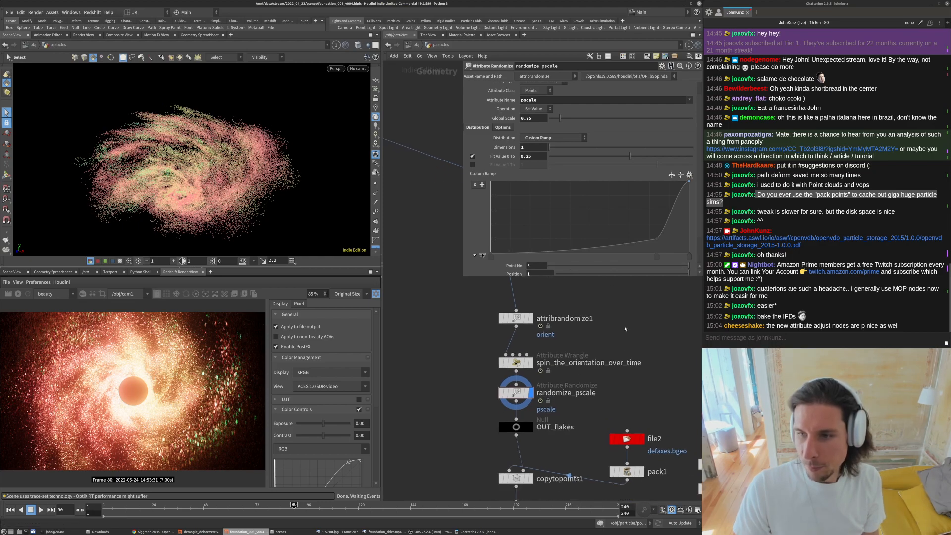
scroll(540, 380, down, 3)
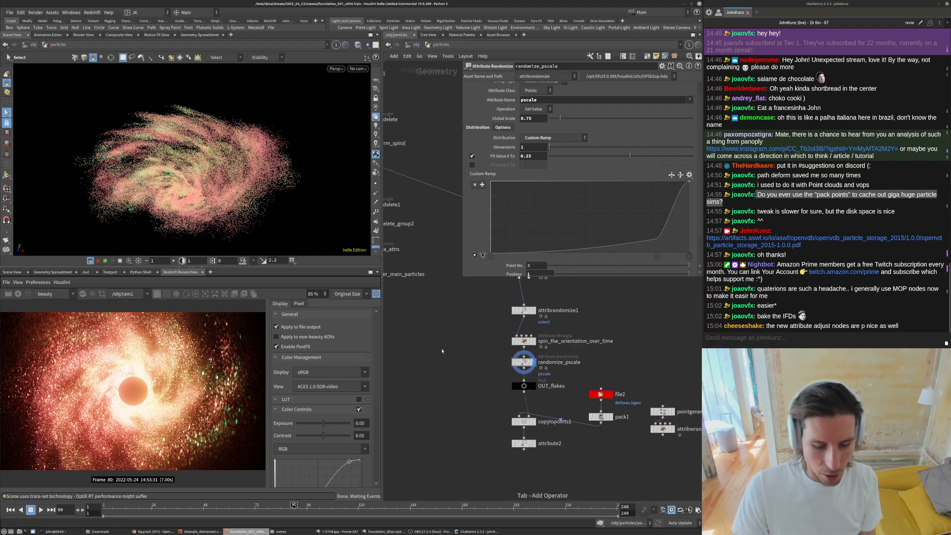
key(Tab)
text(atr)
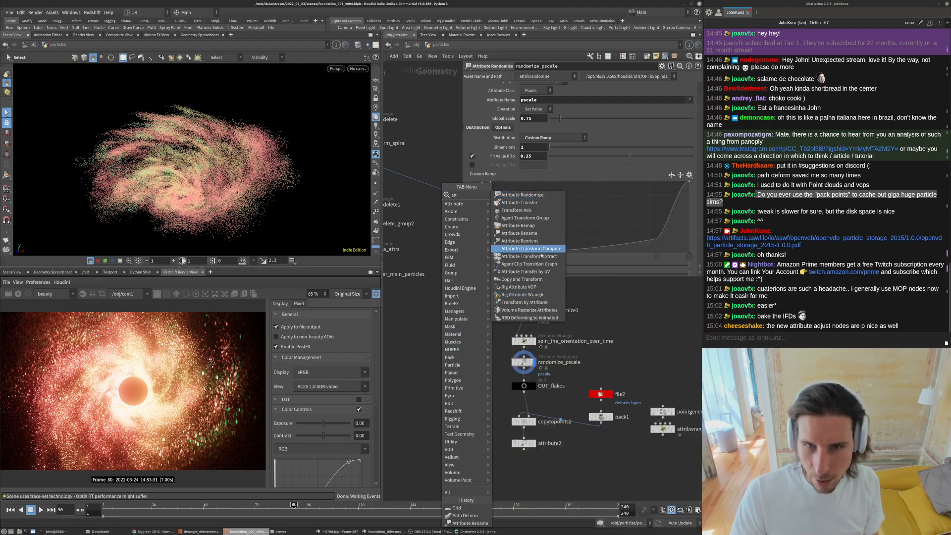
click(534, 229)
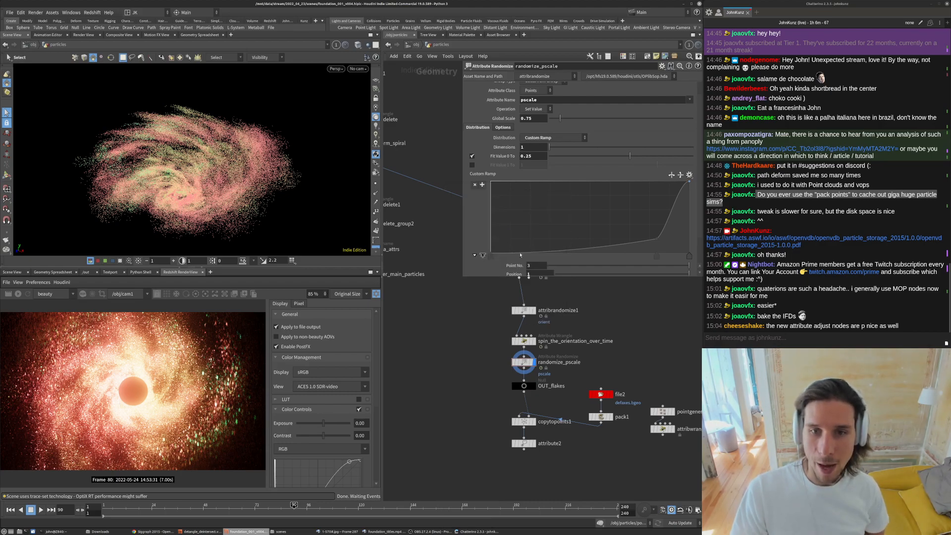
click(463, 357)
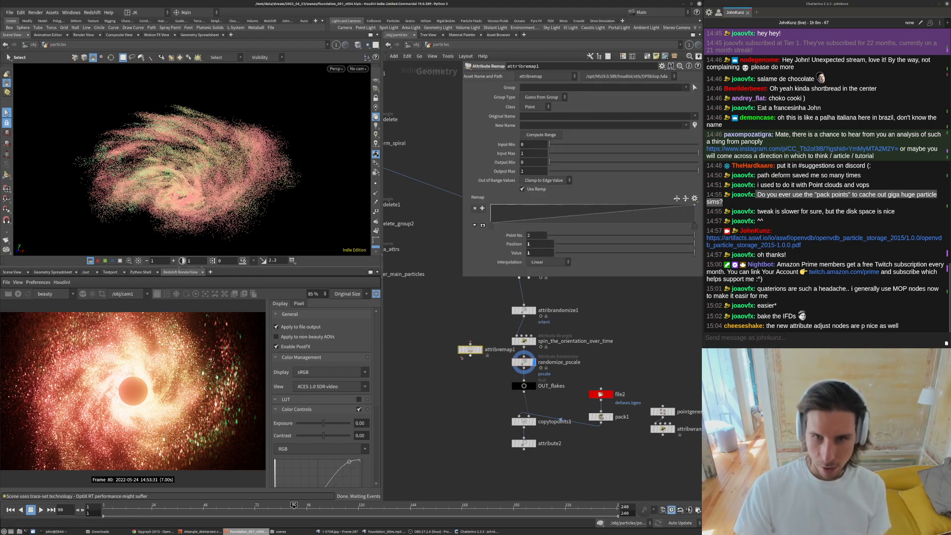
key(Delete)
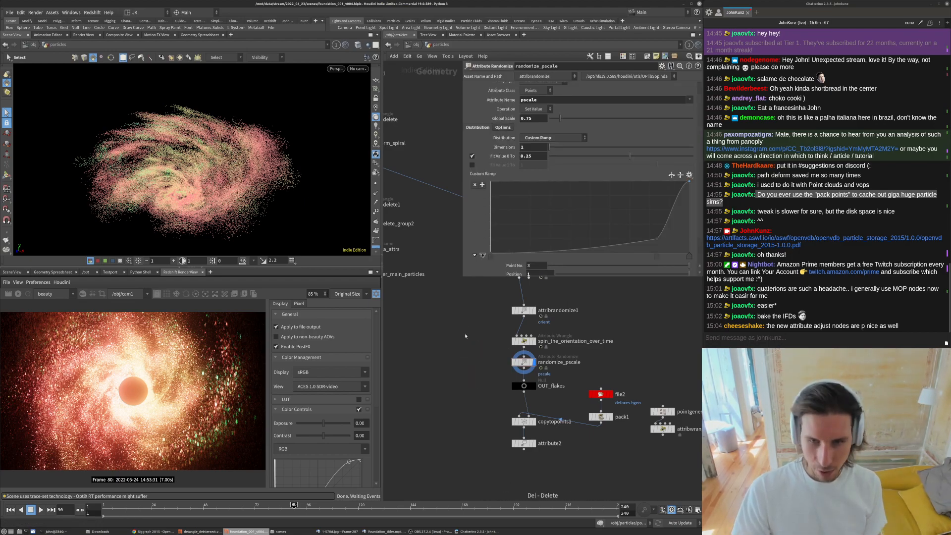
key(Tab)
key(Escape)
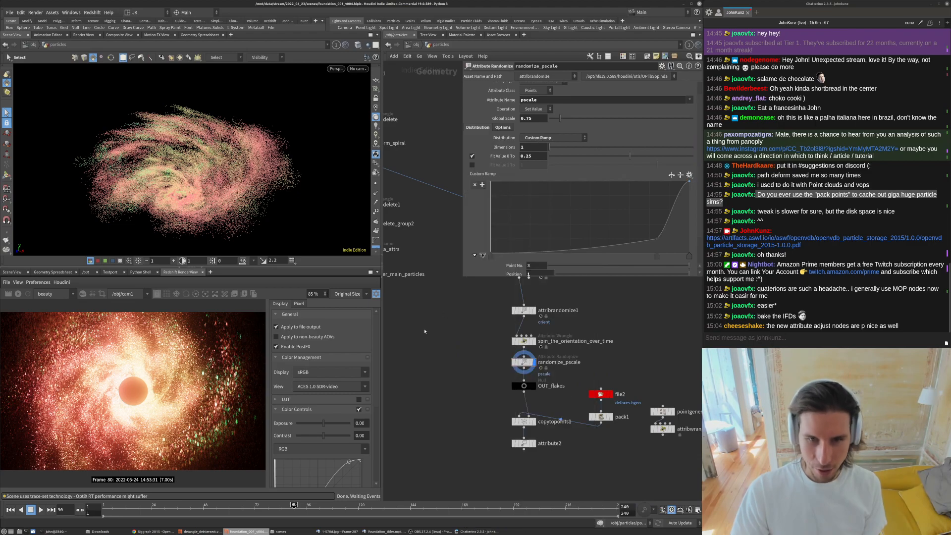
- Add an Attribute Noise node beside the flakes chain and set its noise type to Alligator
key(Tab)
text(adj)
key(Return)
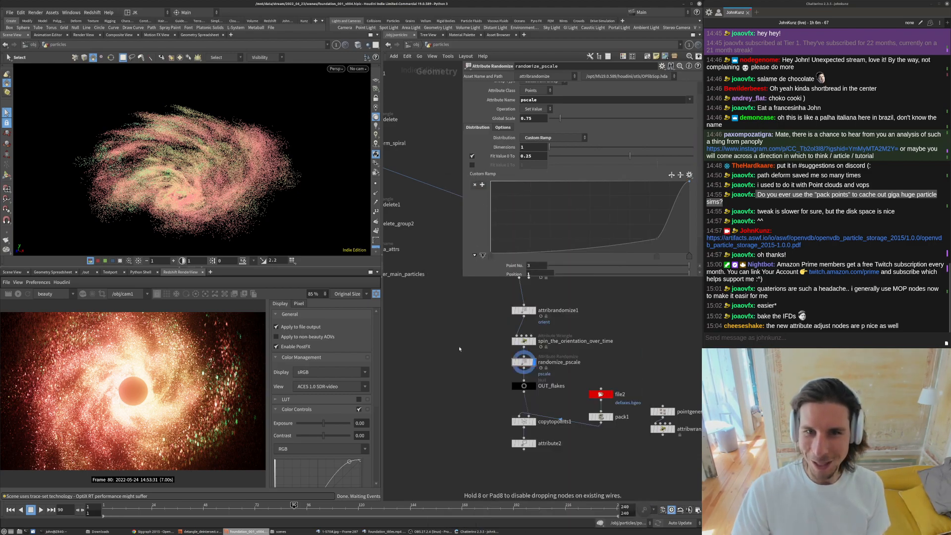
click(461, 347)
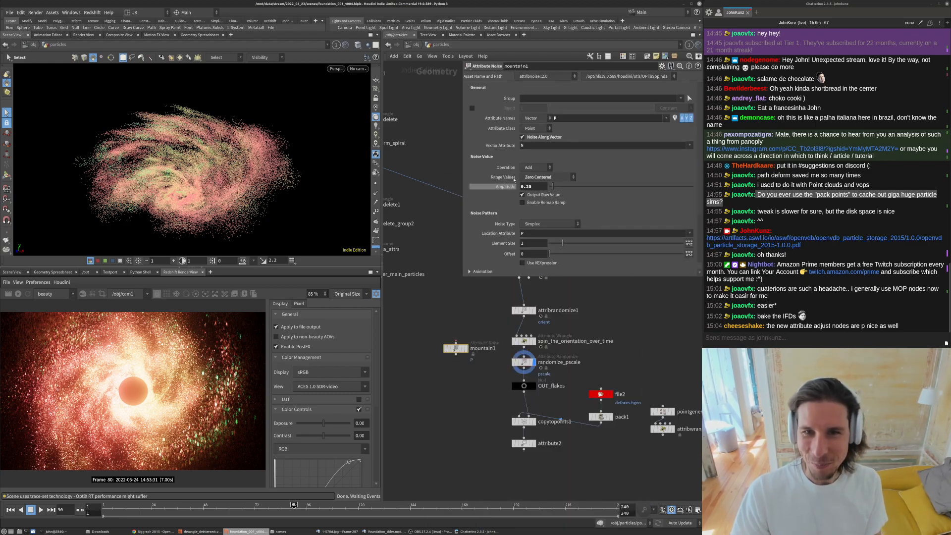
scroll(554, 185, down, 3)
click(552, 186)
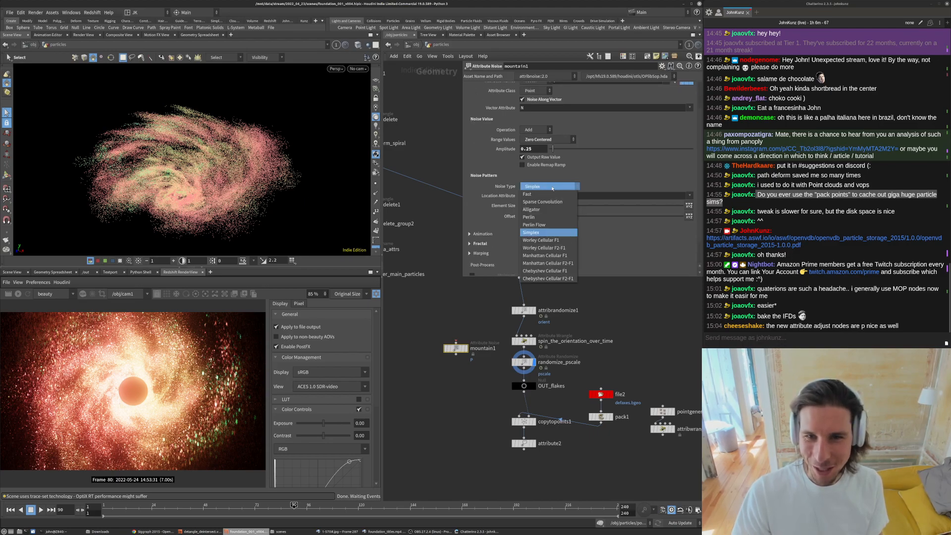
click(538, 212)
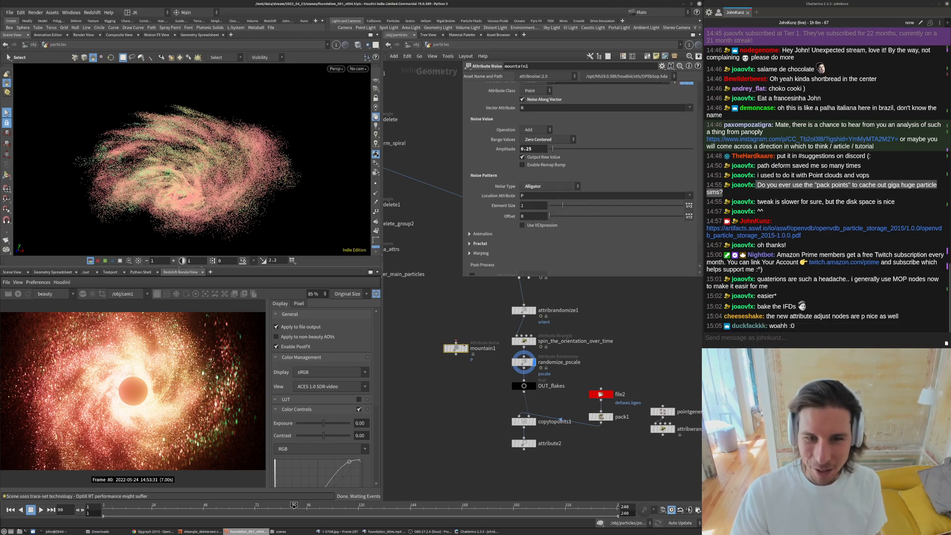
- Move the Attribute Noise node lower in the network
scroll(453, 343, up, 3)
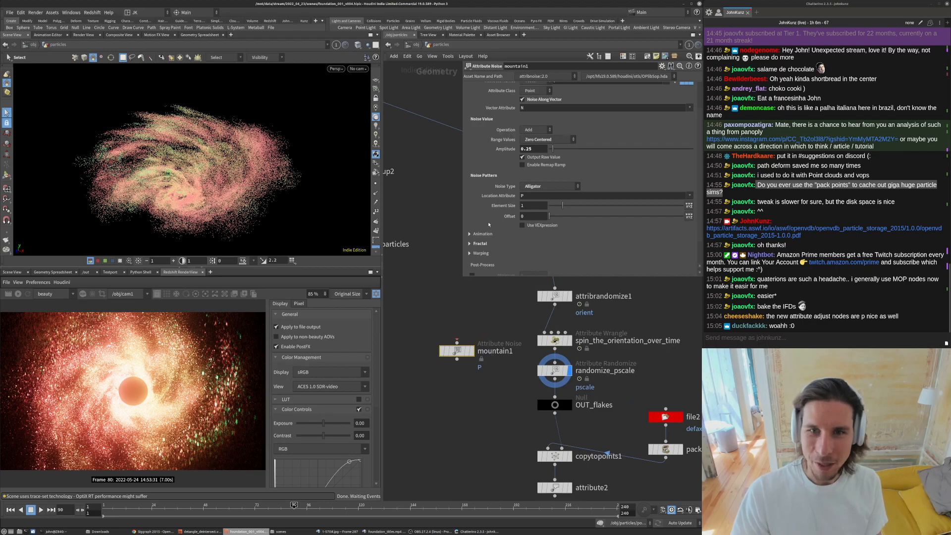
scroll(529, 197, up, 1)
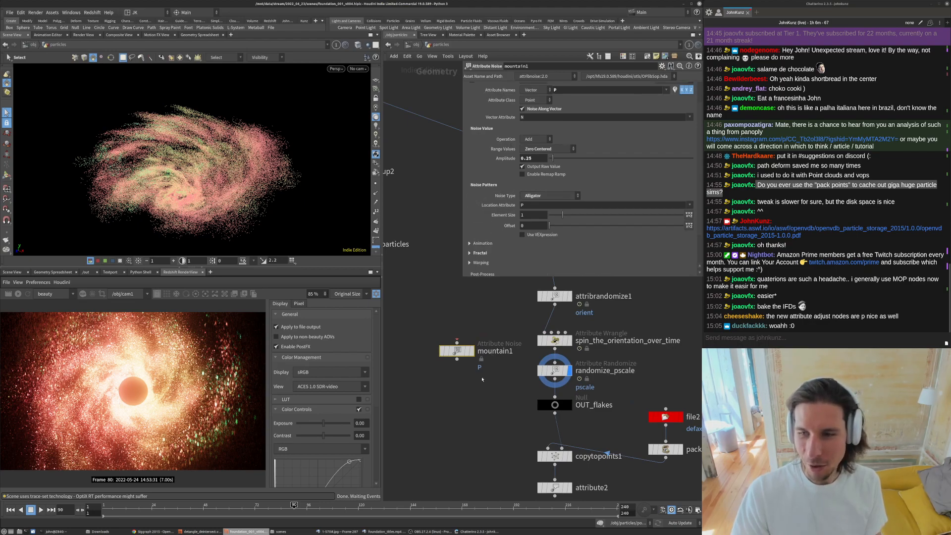
scroll(482, 379, down, 2)
click(476, 360)
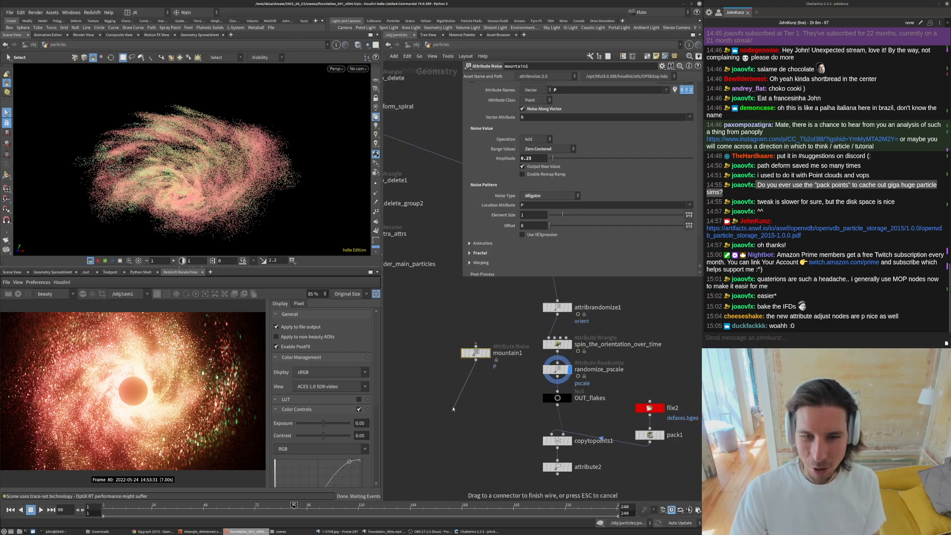
click(453, 409)
drag(477, 353, 452, 408)
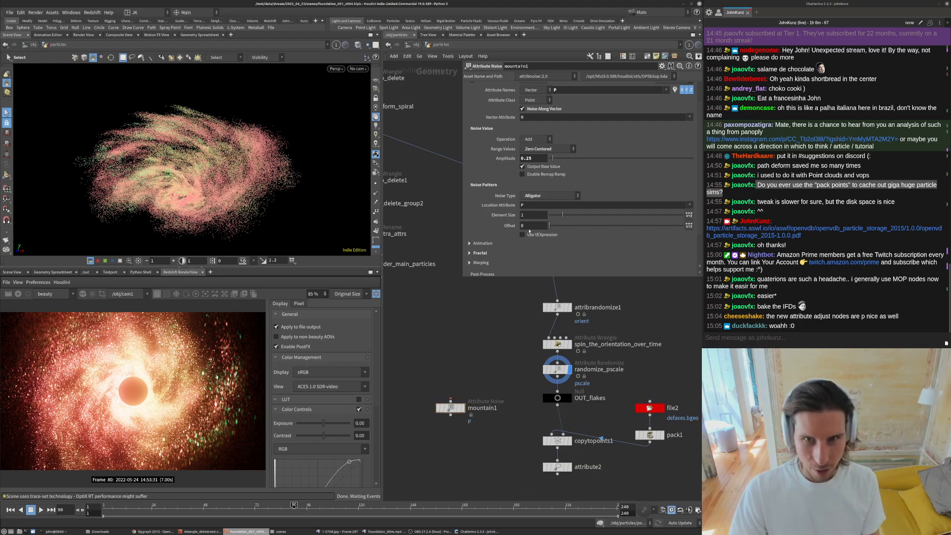
- Create a Sphere node, wire it into the Attribute Noise input and display the noise result
key(Tab)
text(sph)
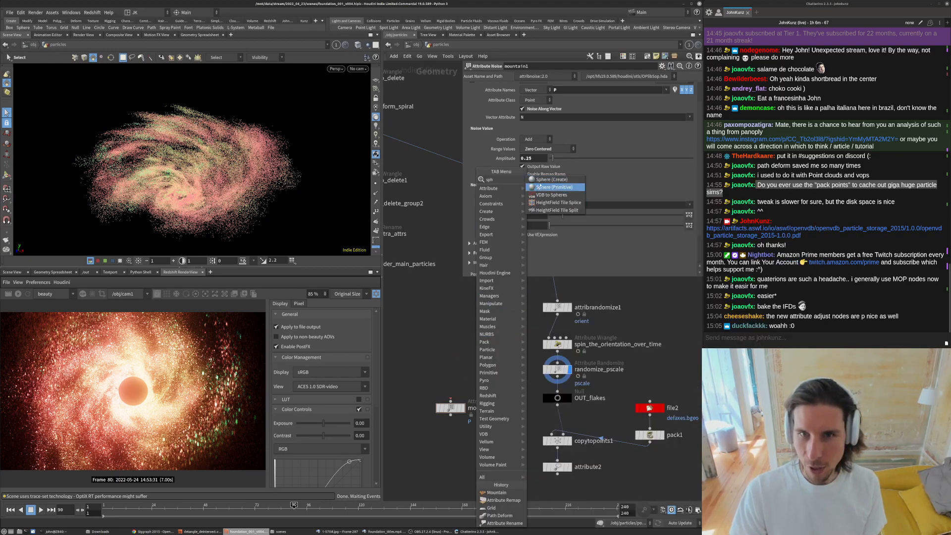
click(540, 186)
click(450, 368)
drag(447, 366, 450, 401)
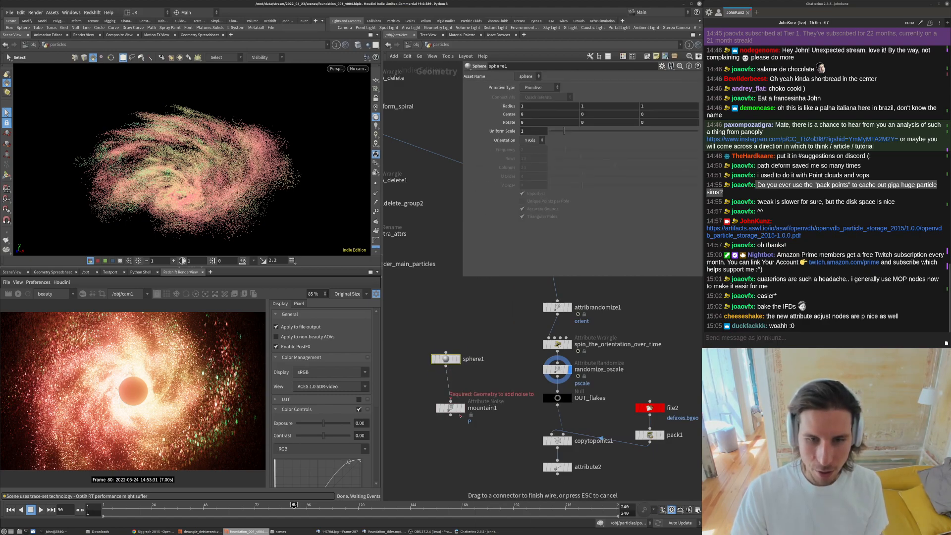
click(464, 408)
click(460, 360)
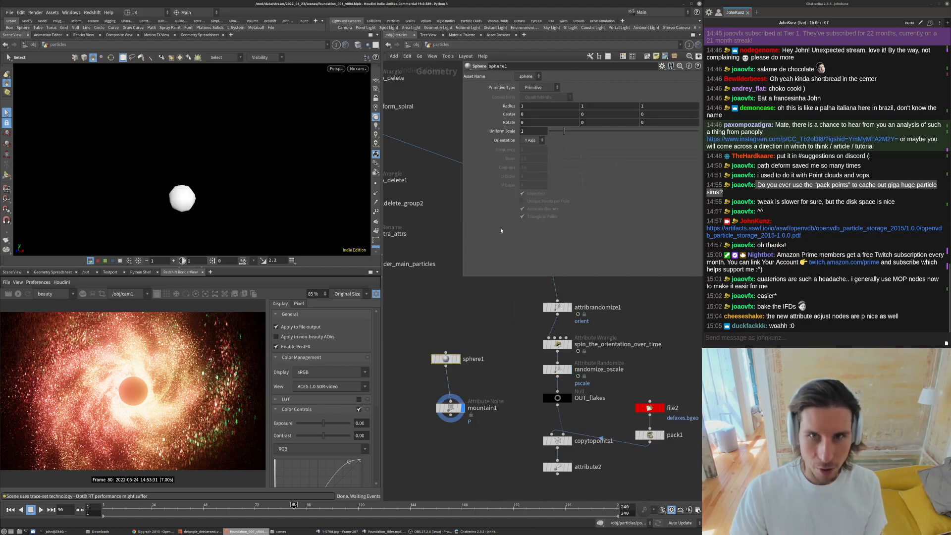
- Set the sphere to Polygon primitive type with frequency 35 and inspect the noisy shape
click(538, 86)
click(535, 96)
click(531, 149)
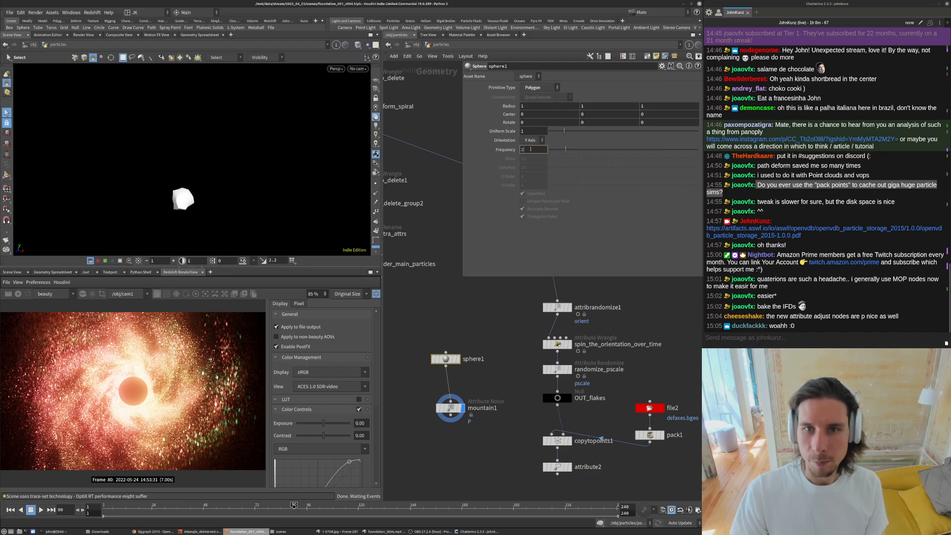
text(35)
key(Return)
key(space+g)
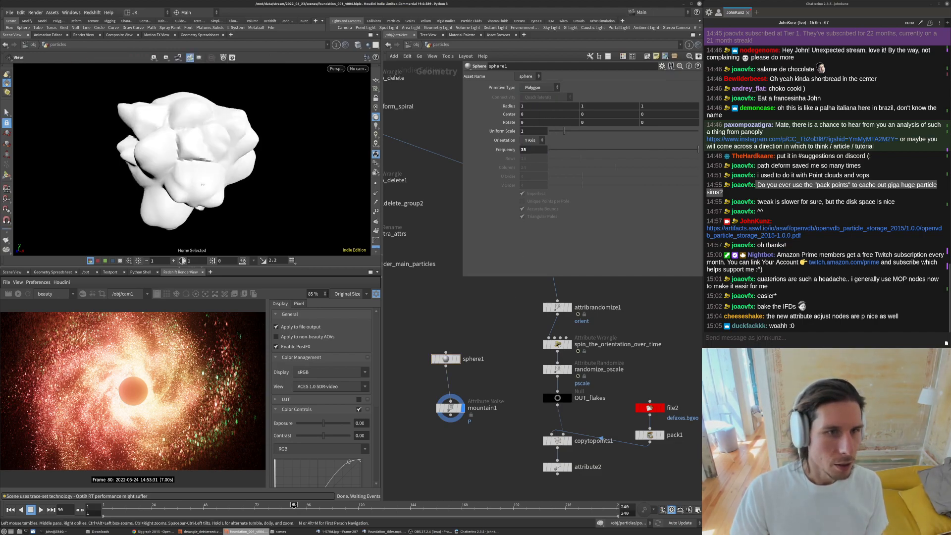
drag(236, 150, 167, 119)
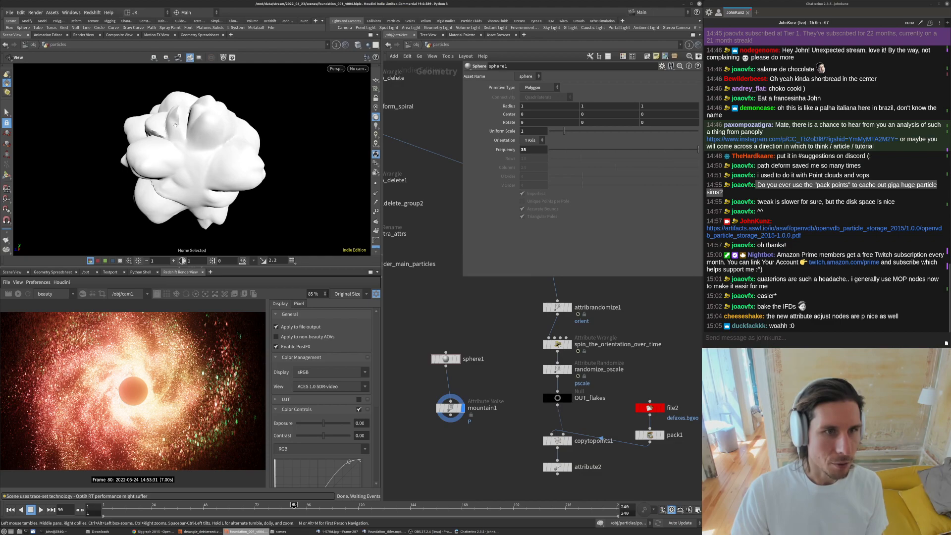
drag(118, 148, 145, 94)
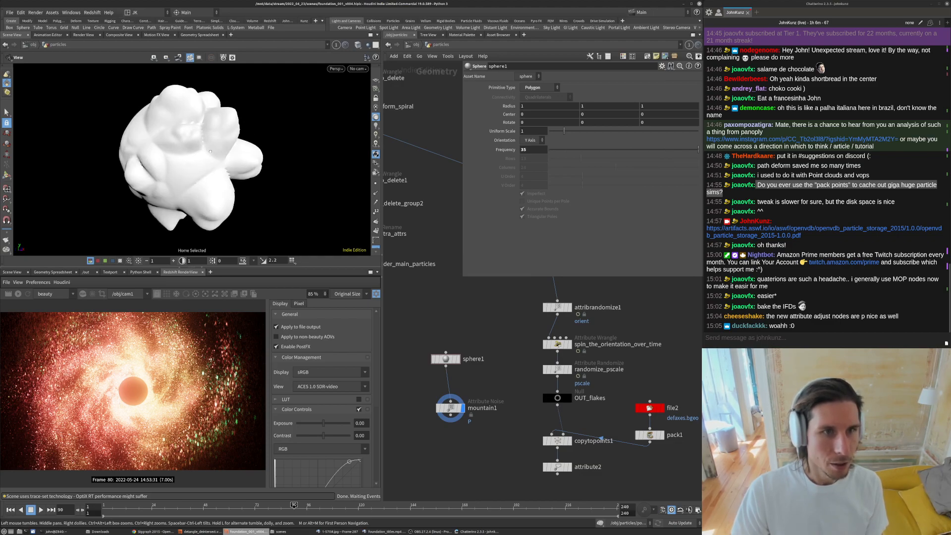
drag(221, 151, 182, 113)
- Revert the Attribute Noise node's noise type to its default
click(450, 408)
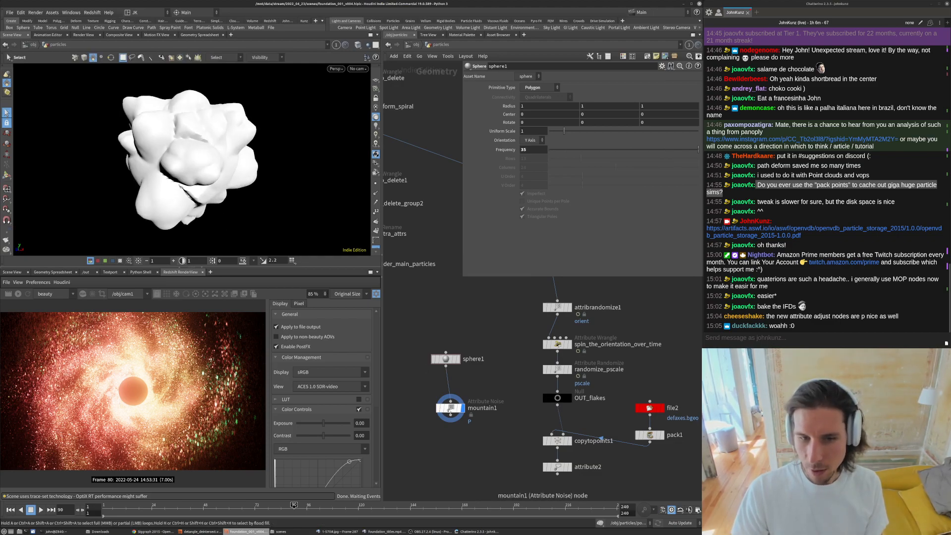
right_click(503, 196)
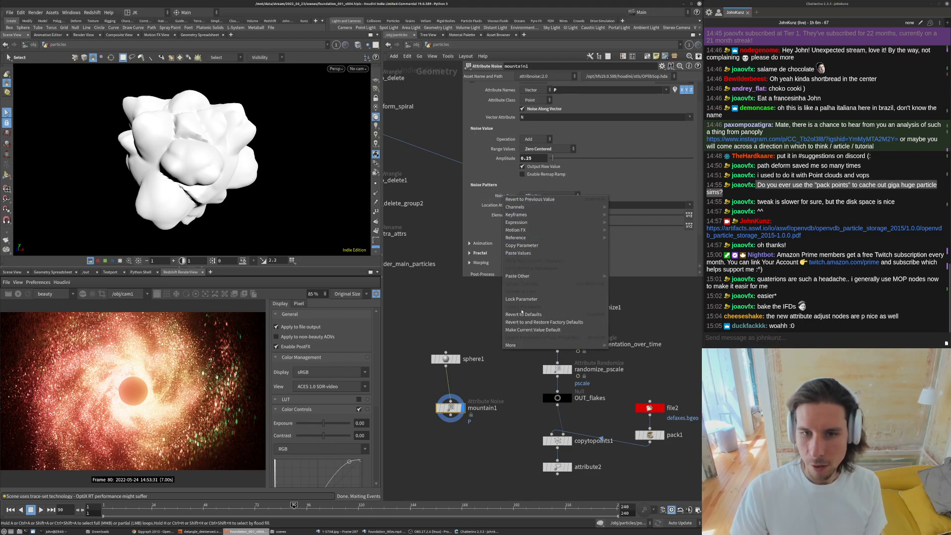
click(484, 332)
alt+drag(277, 162, 313, 174)
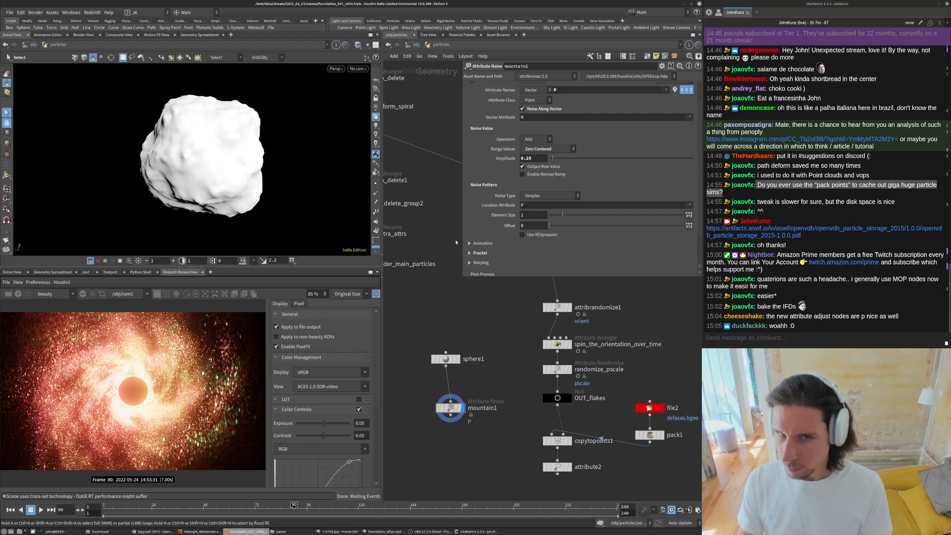
- Switch the noise type to Alligator and expand the Animation settings
click(549, 196)
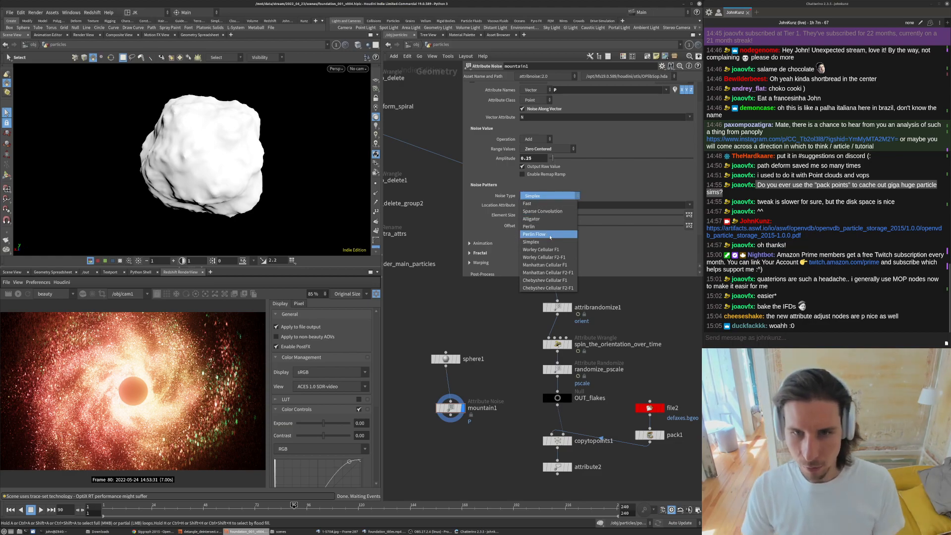
click(540, 218)
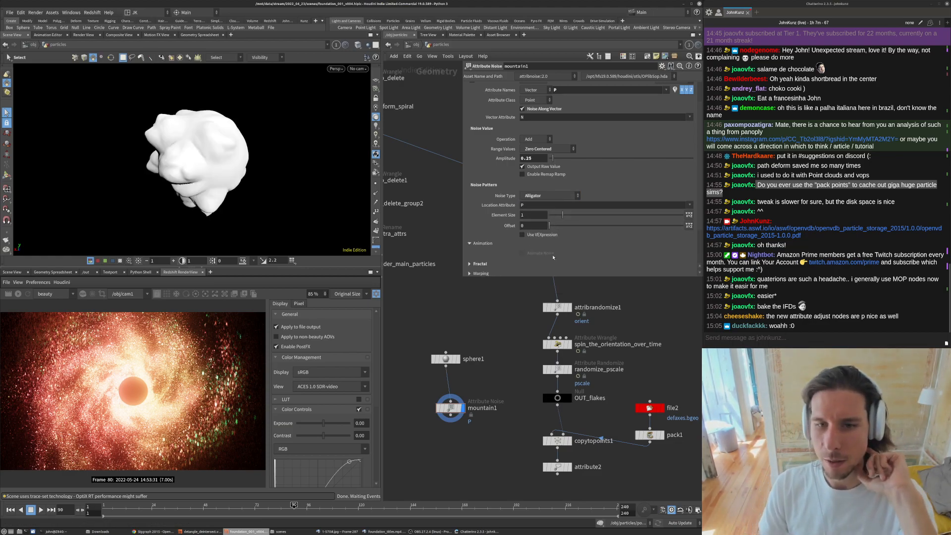
click(483, 244)
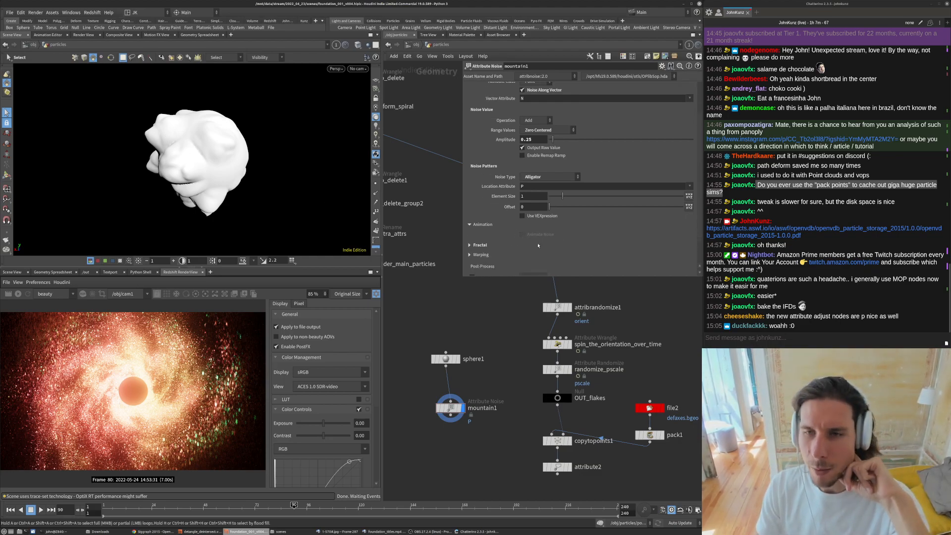
- Delete the test sphere and Attribute Noise nodes
drag(469, 437, 437, 336)
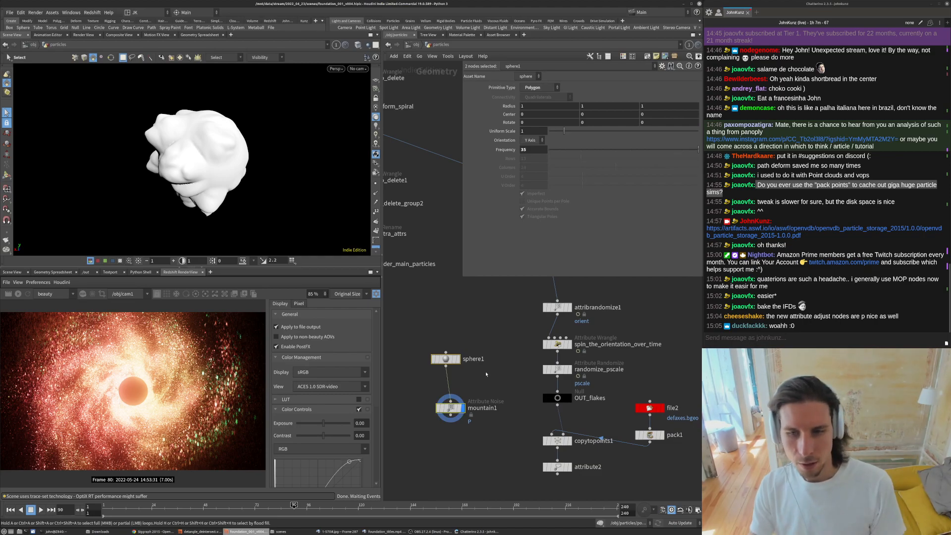
key(Delete)
middle_drag(521, 378, 535, 371)
scroll(534, 378, down, 3)
key(space+g)
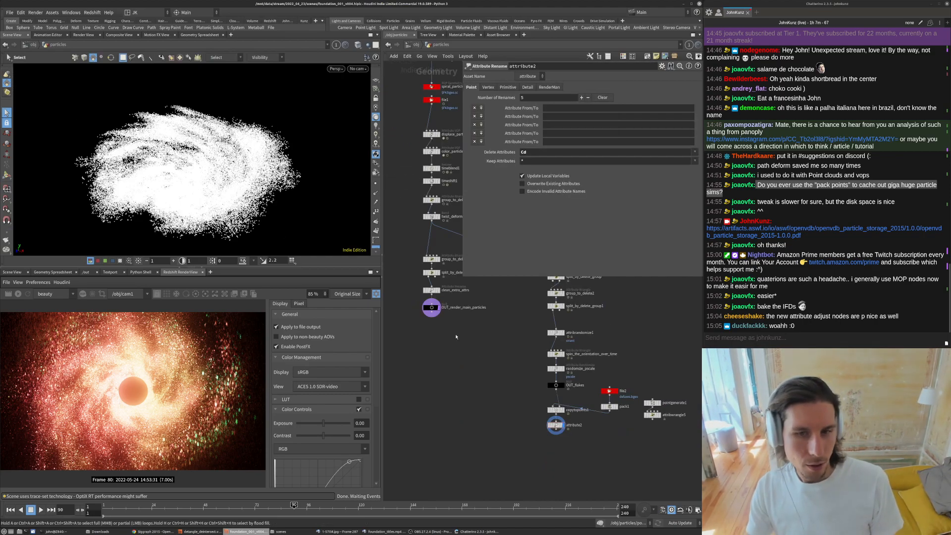
- Open the file browser for the file2 node's geometry file
middle_drag(465, 332, 467, 385)
scroll(467, 382, down, 4)
middle_drag(511, 420, 513, 405)
scroll(528, 404, up, 5)
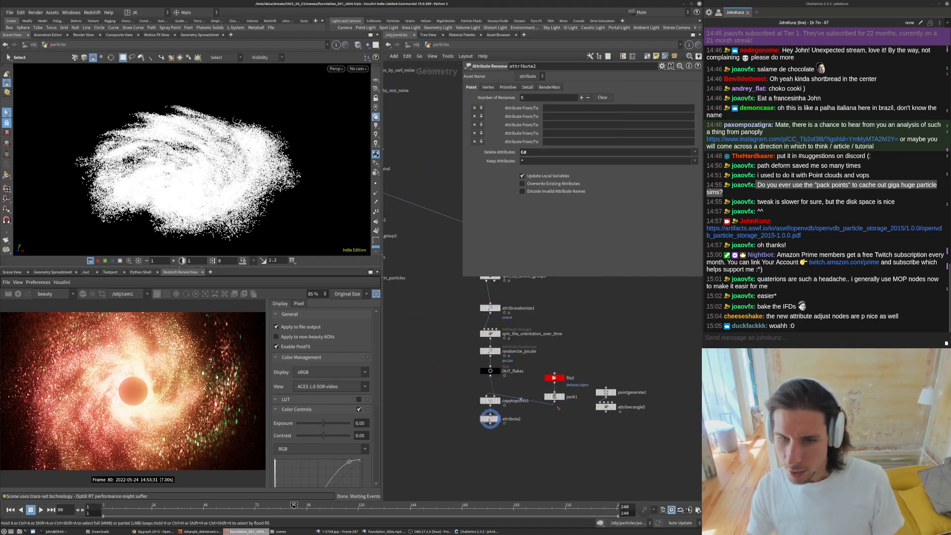
scroll(544, 390, up, 3)
click(561, 370)
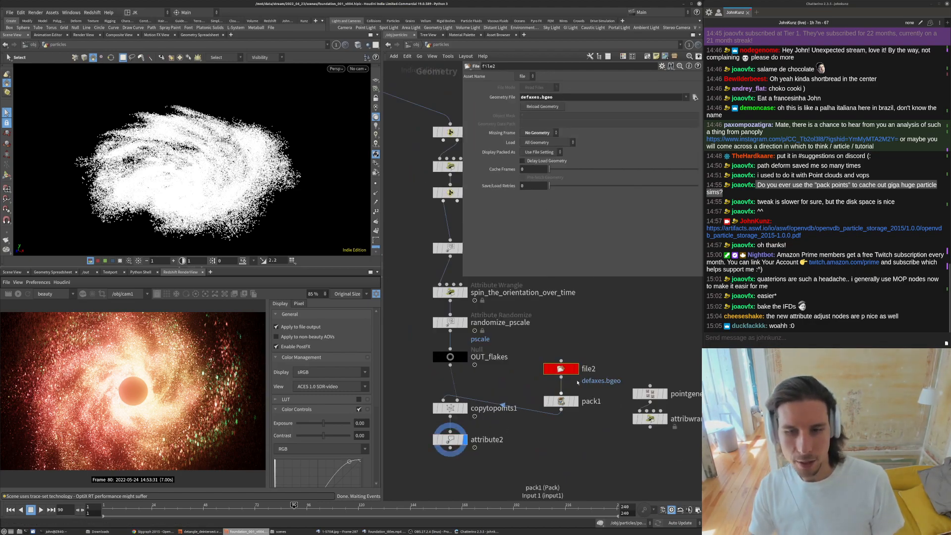
click(695, 97)
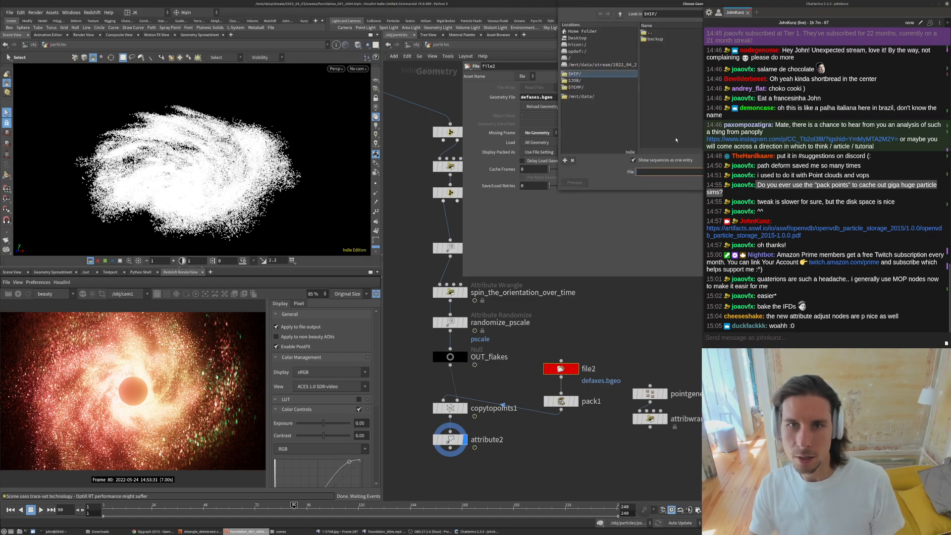
- Load $HFS/houdini/geo/defgeo.bgeo as the file2 node's geometry file
drag(624, 4, 463, 94)
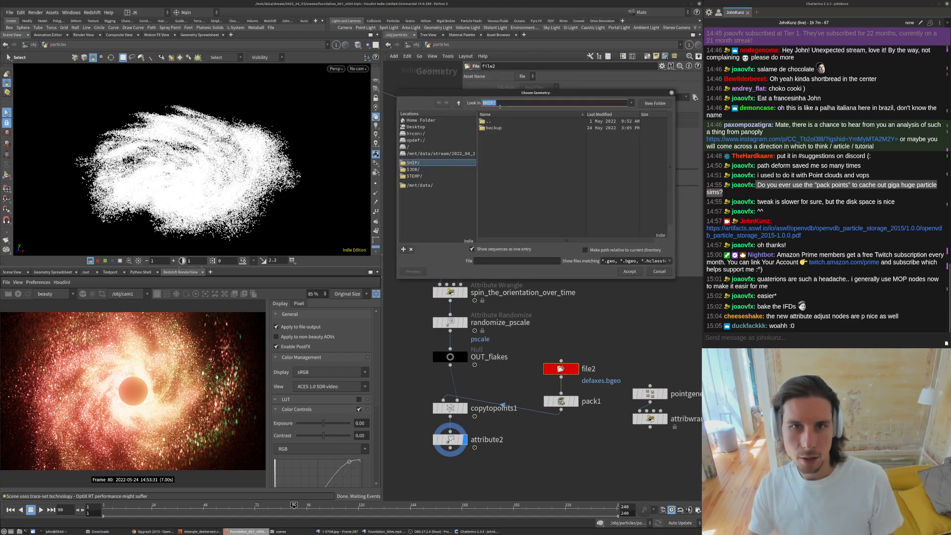
text($HFS/)
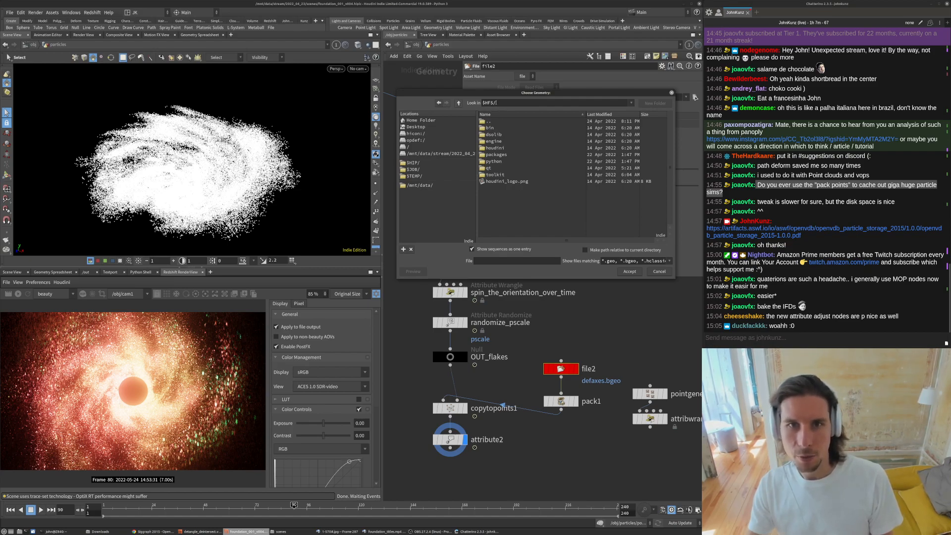
double_click(495, 147)
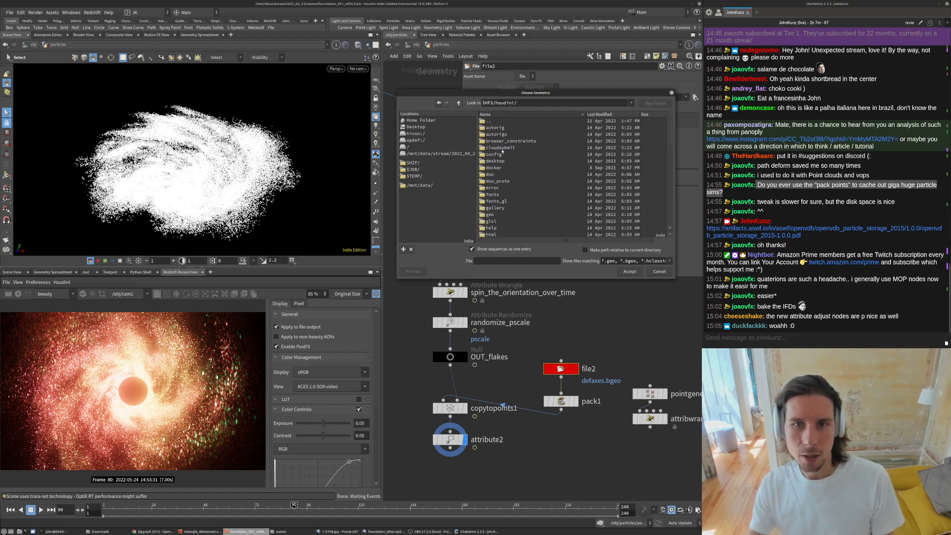
scroll(503, 210, down, 2)
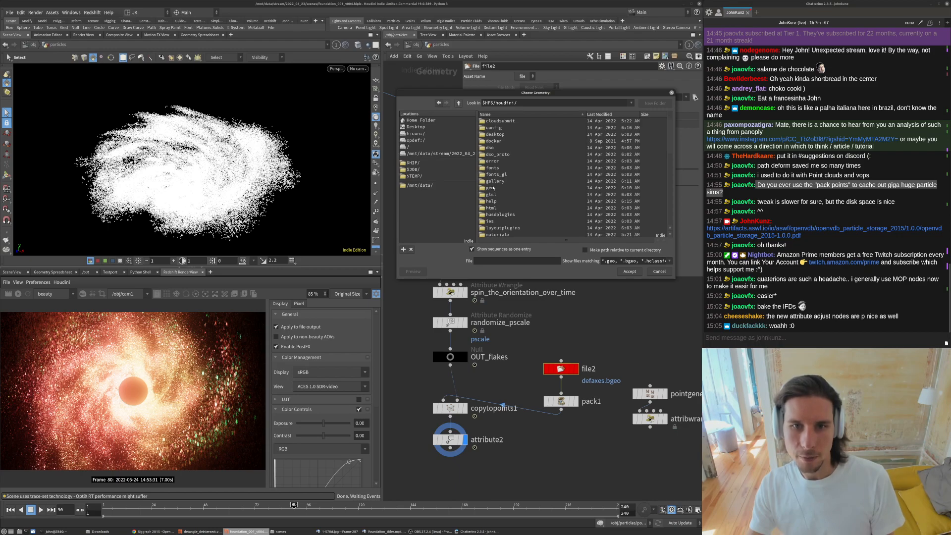
double_click(491, 188)
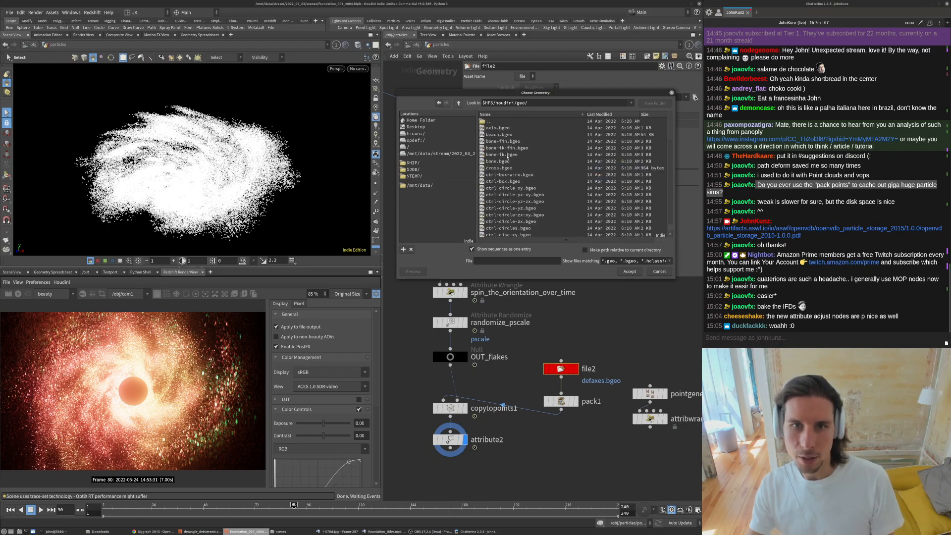
scroll(506, 184, down, 7)
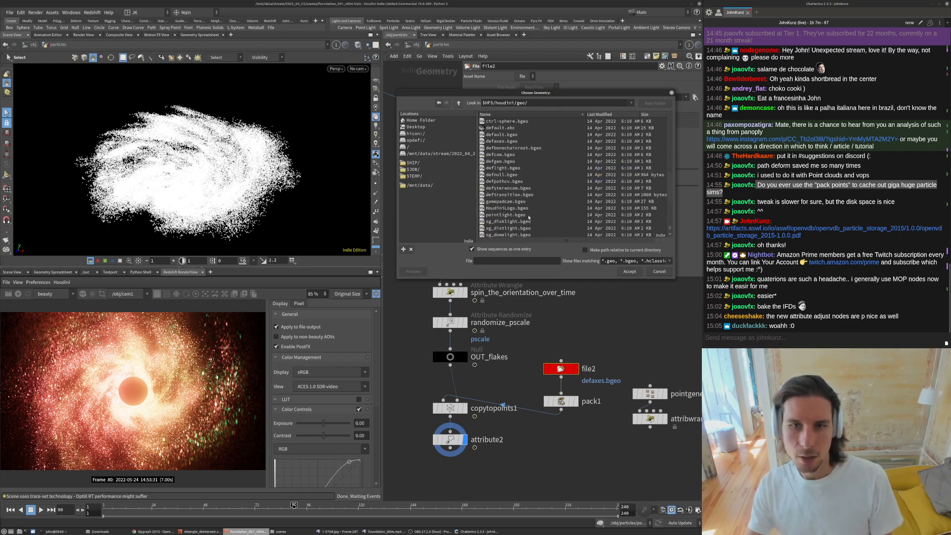
click(509, 163)
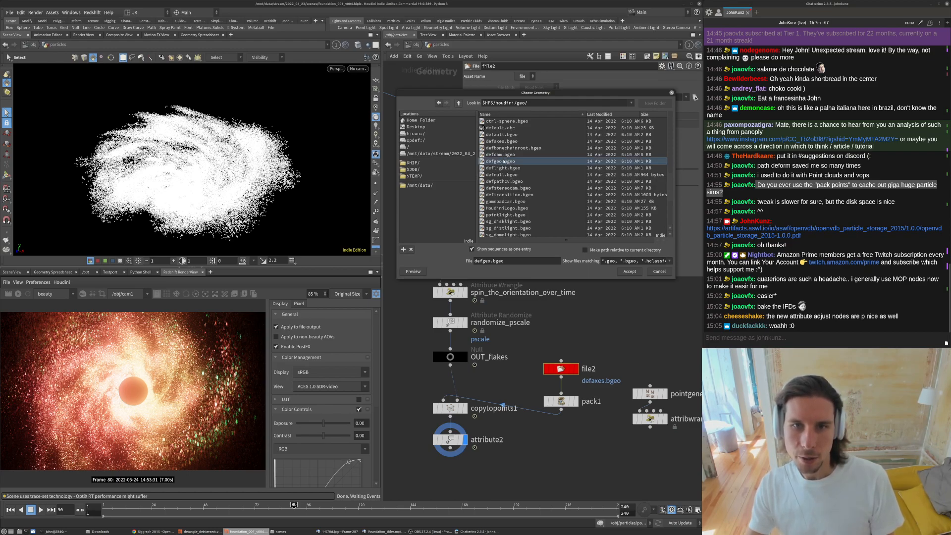
click(506, 142)
double_click(503, 162)
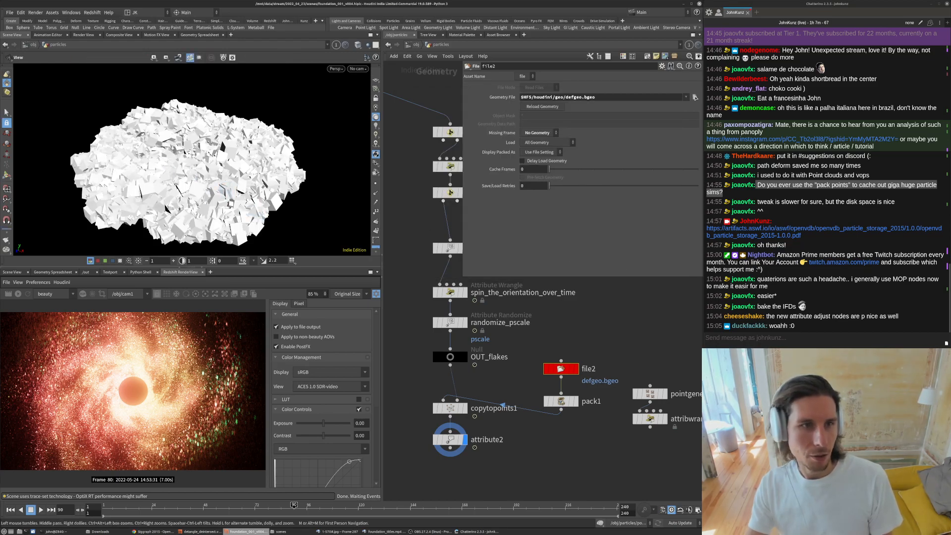
- Undo the geometry file change on the file2 node
alt+right_drag(184, 174, 233, 183)
mouse_move(233, 183)
alt+mouse_down()
mouse_move(314, 102)
mouse_move(253, 142)
mouse_move(182, 106)
mouse_move(240, 174)
alt+mouse_up()
key(ctrl+z)
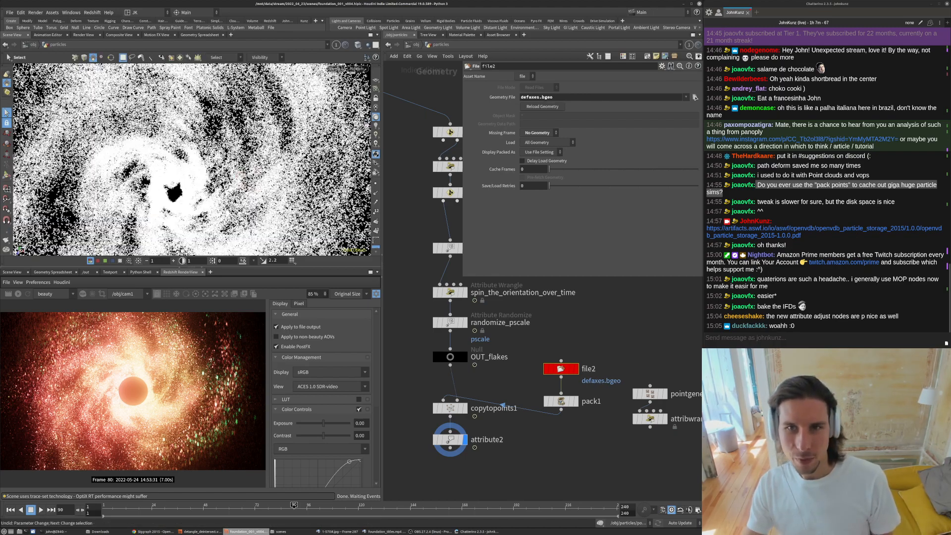
- Inspect the flake geometry in the viewport and survey the particle network around OUT_flakes
alt+drag(208, 149, 238, 159)
alt+right_drag(237, 159, 287, 142)
alt+drag(287, 141, 232, 112)
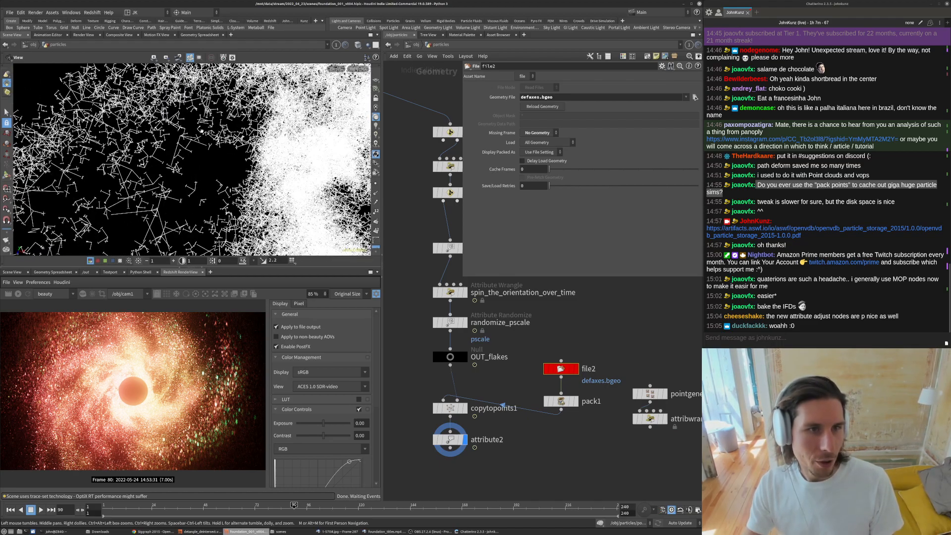
alt+drag(183, 154, 209, 196)
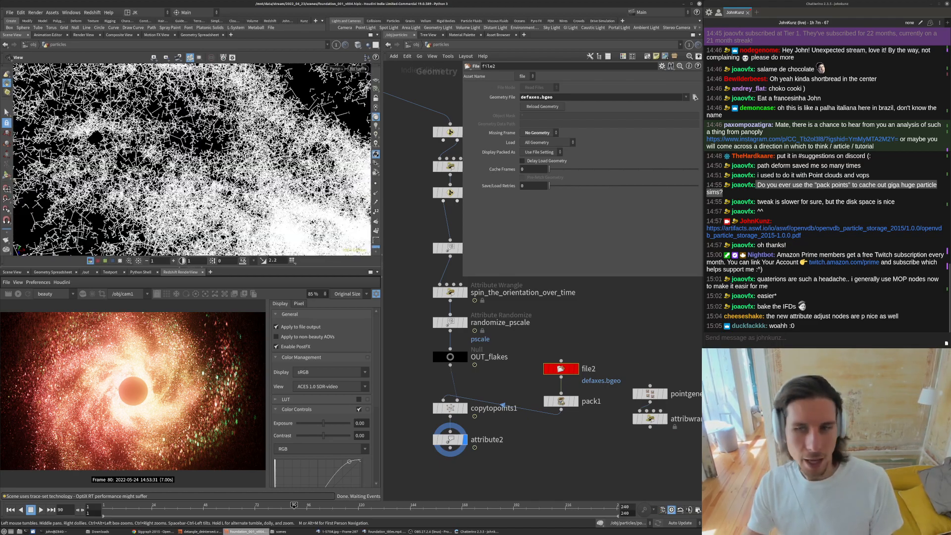
scroll(501, 425, down, 3)
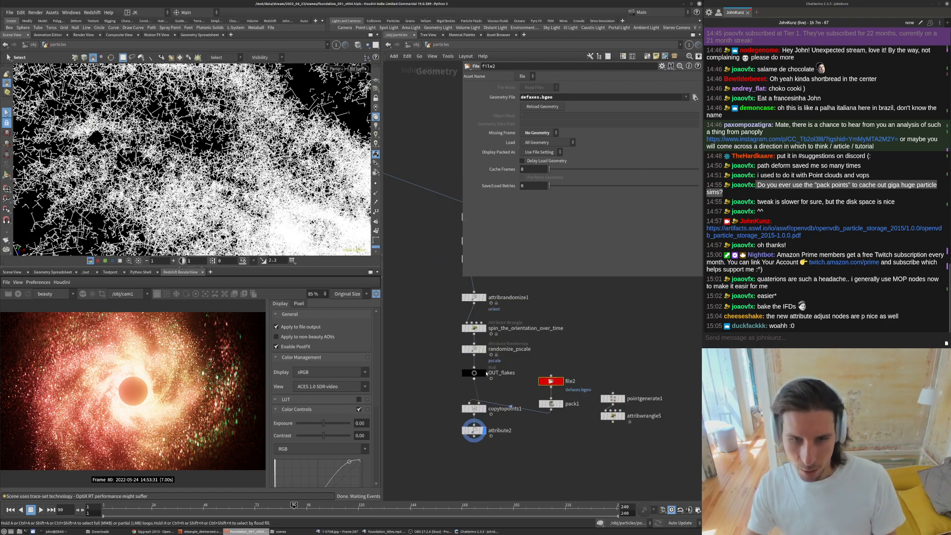
click(476, 375)
scroll(407, 312, down, 3)
middle_drag(407, 313, 489, 381)
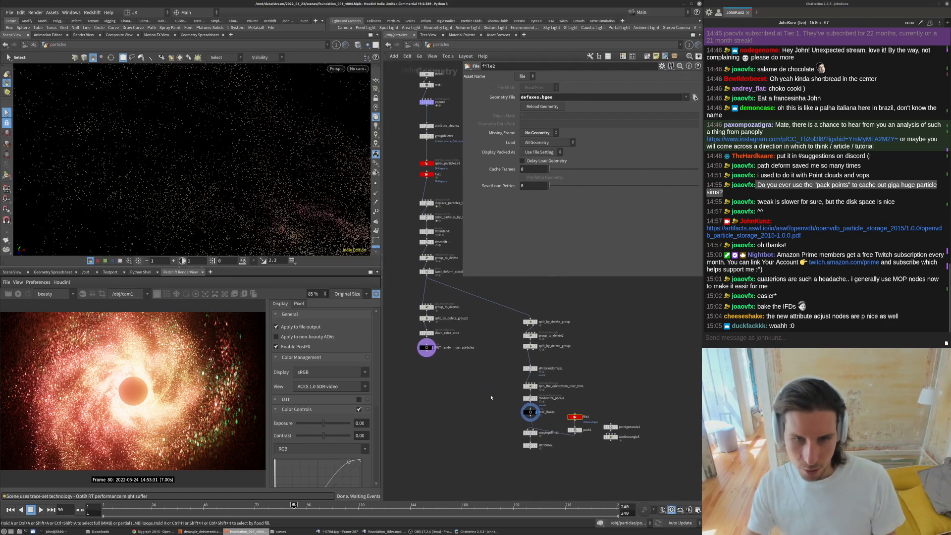
- Rearrange the flake instancing branch nodes in the particle network into a tidier layout
scroll(493, 397, up, 2)
drag(463, 276, 459, 168)
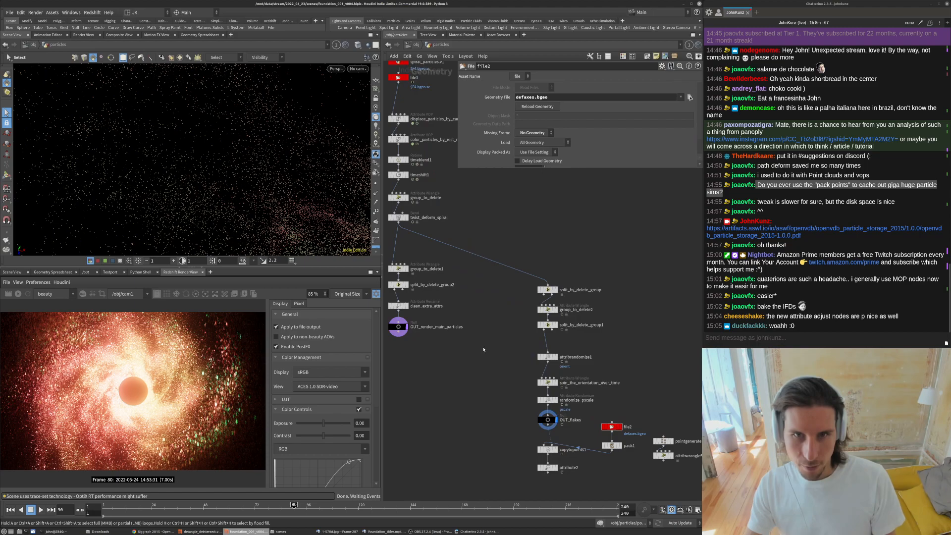
scroll(484, 349, down, 3)
drag(605, 413, 492, 275)
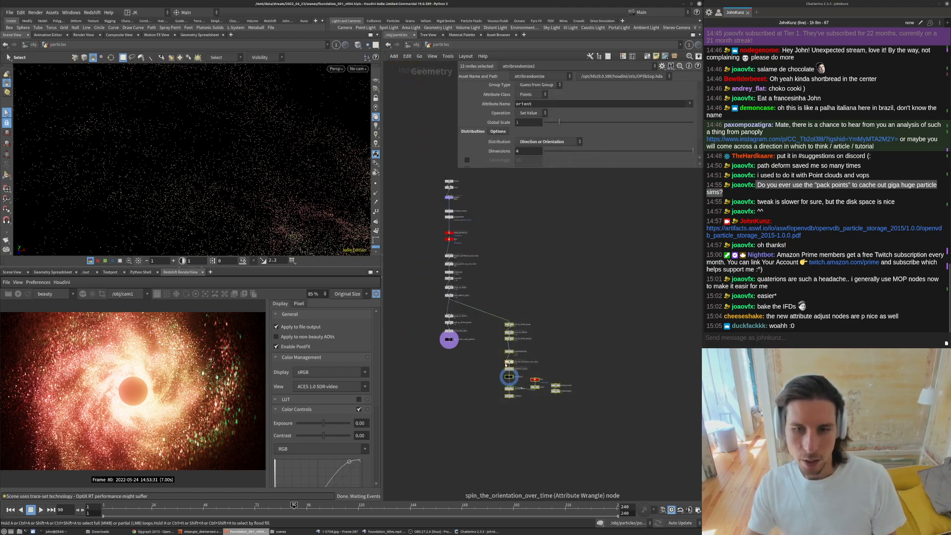
scroll(508, 371, up, 2)
drag(513, 383, 511, 371)
drag(510, 296, 520, 267)
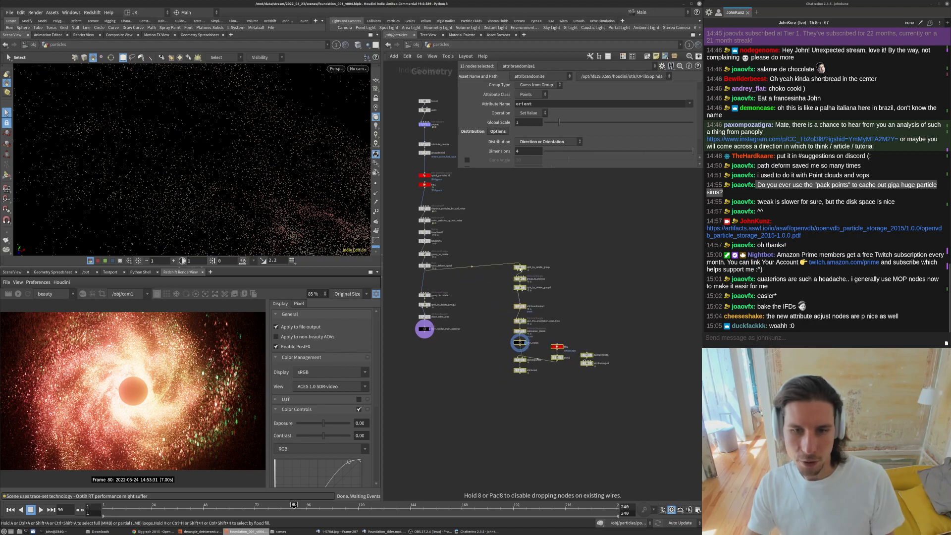
drag(519, 342, 547, 329)
click(413, 257)
middle_drag(408, 255, 473, 348)
drag(457, 356, 487, 187)
drag(490, 360, 490, 318)
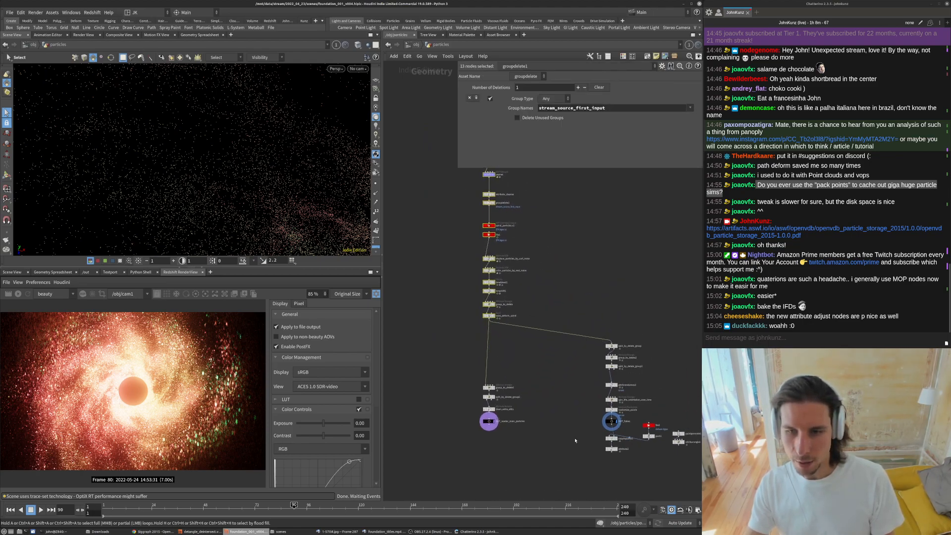
middle_drag(651, 396, 593, 388)
- At object level, examine the visibility and particle render settings of the orb, particles, instance_flakes and flake objects
key(u)
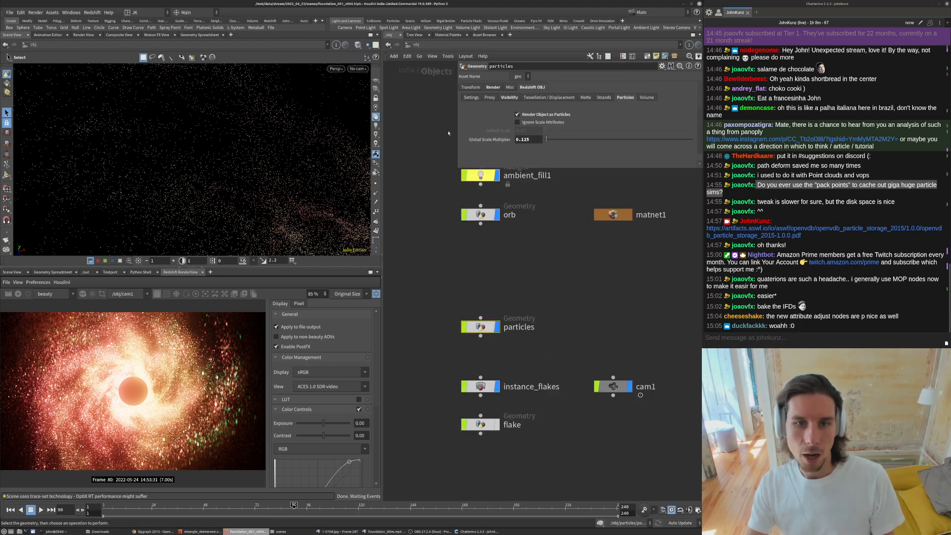
scroll(441, 296, down, 4)
middle_drag(498, 261, 472, 303)
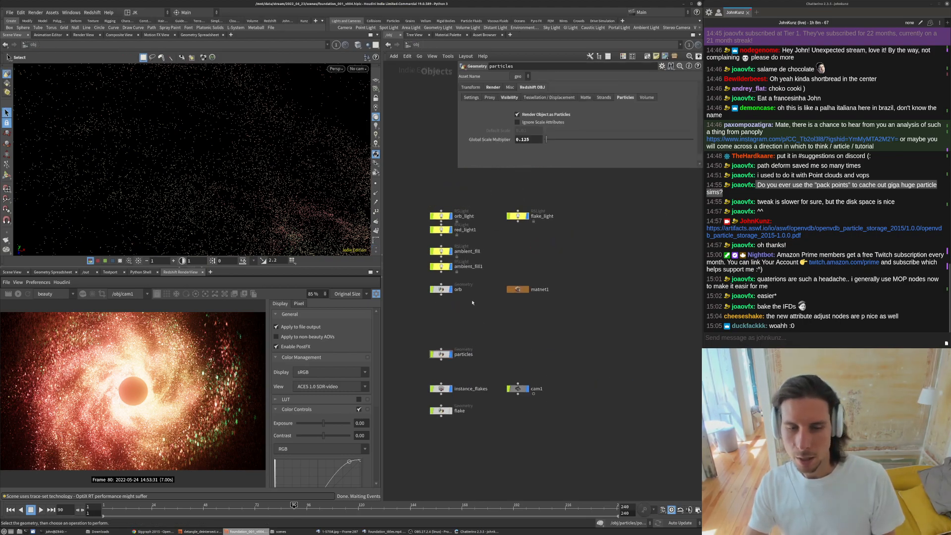
click(441, 289)
click(441, 355)
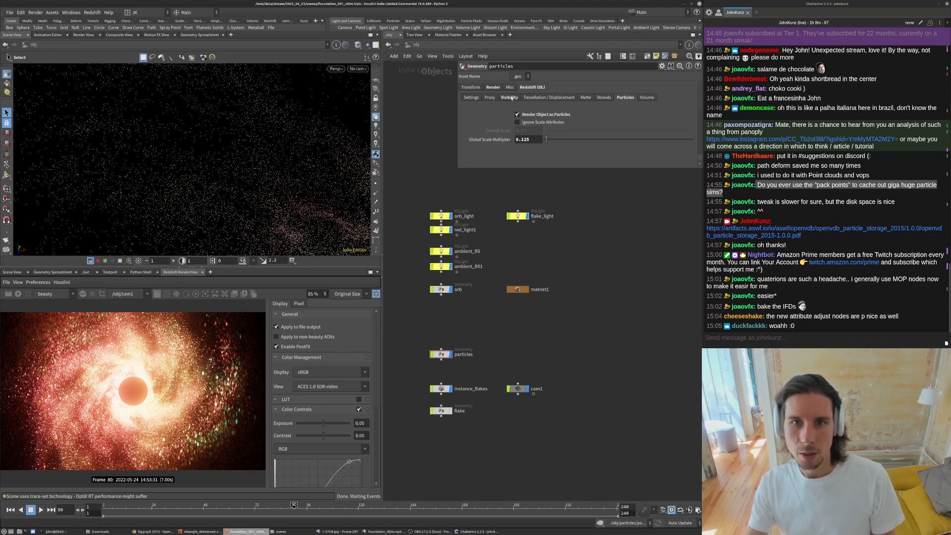
click(510, 97)
drag(457, 167, 470, 282)
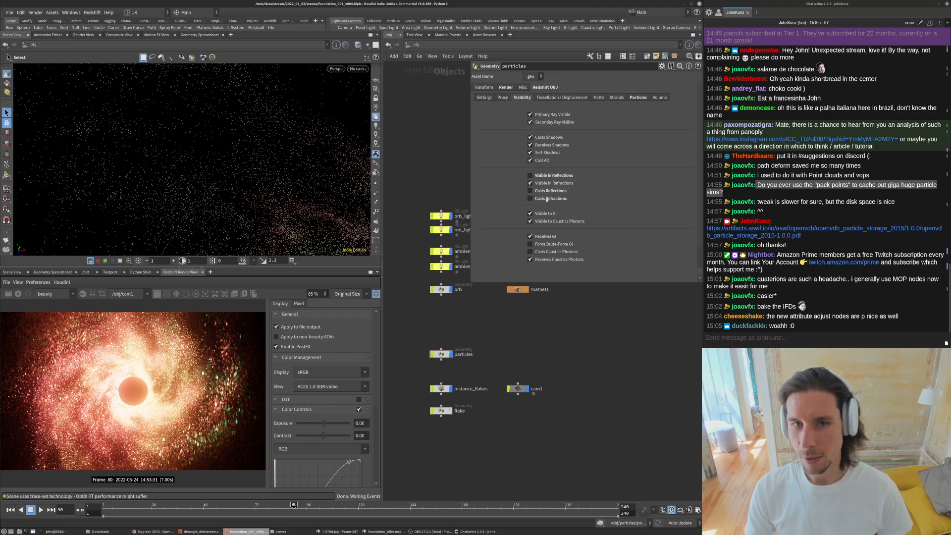
click(638, 97)
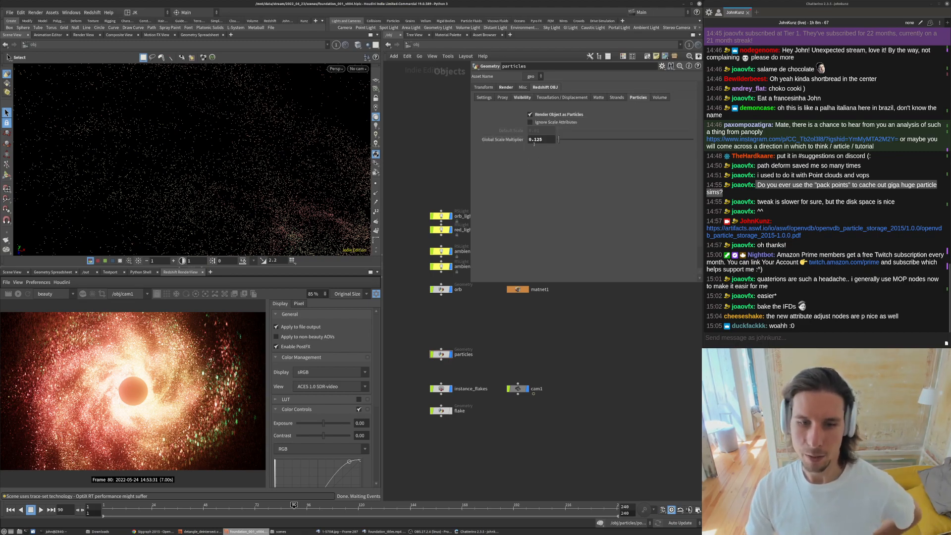
scroll(439, 402, up, 3)
click(442, 385)
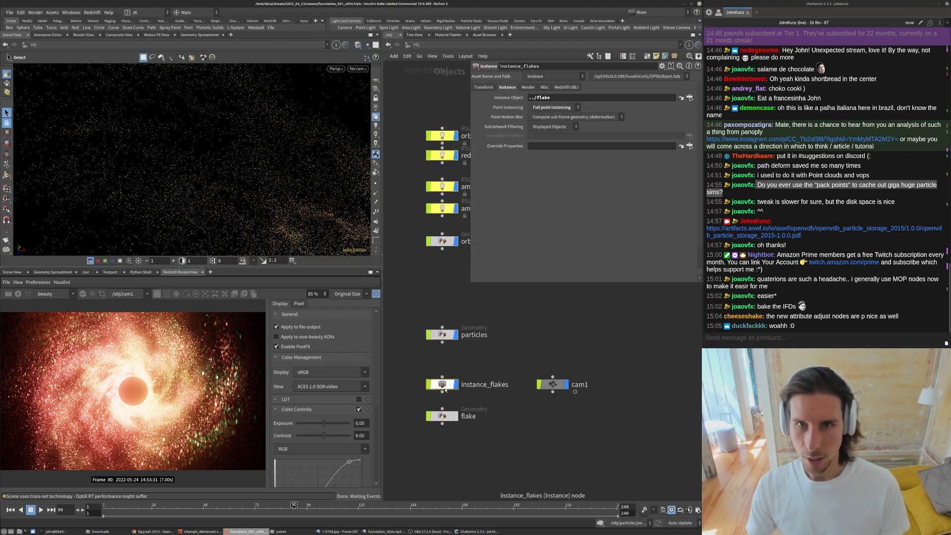
click(440, 416)
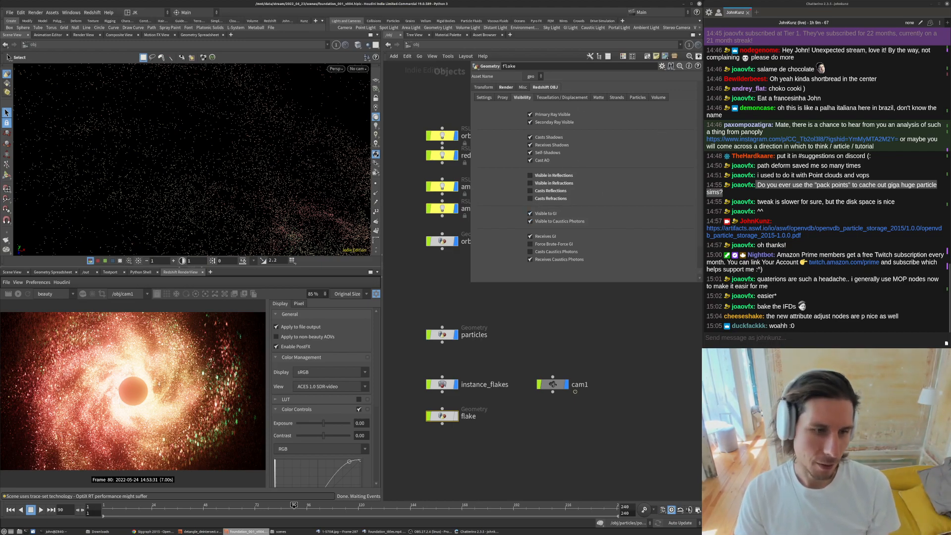
- Play the Foundation reference clip in the external player to compare it with the current render
scroll(108, 378, down, 1)
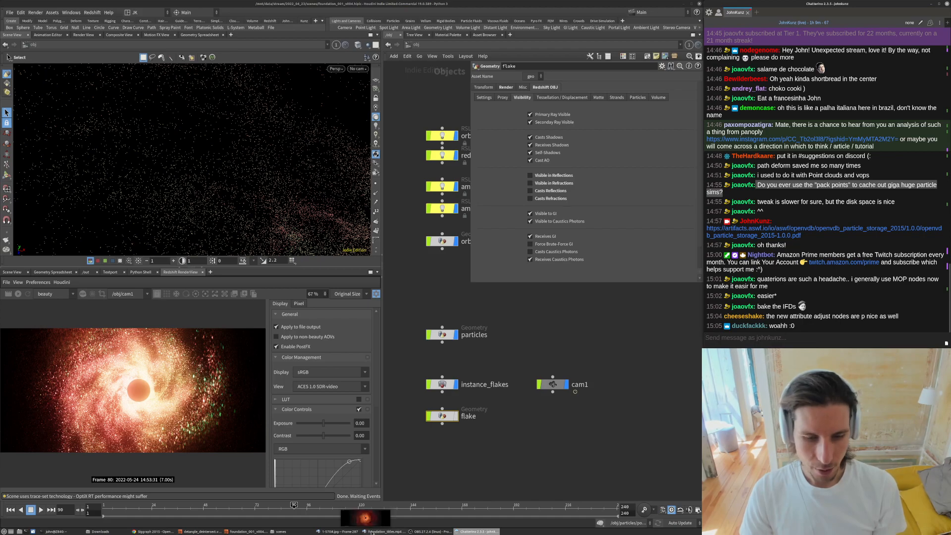
click(337, 531)
key(Up)
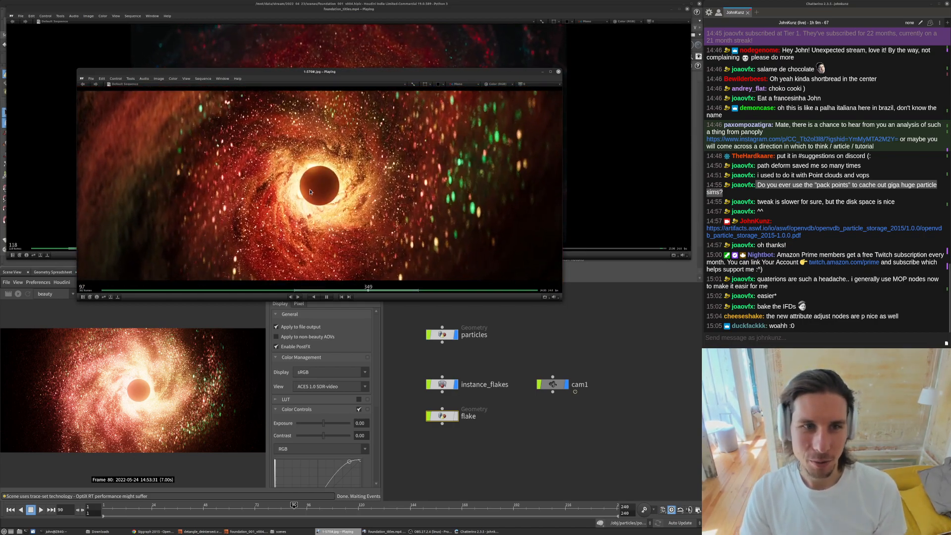
key(space)
click(566, 105)
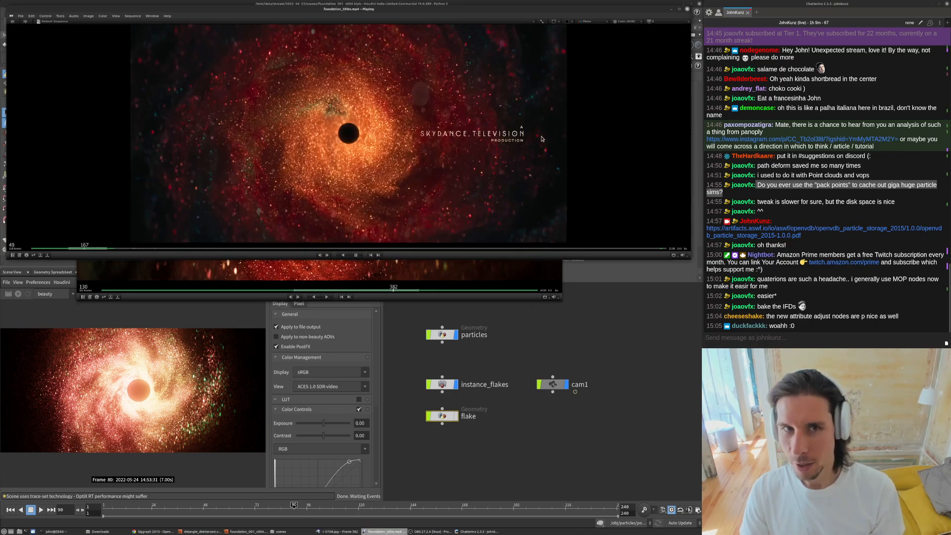
key(space)
click(567, 346)
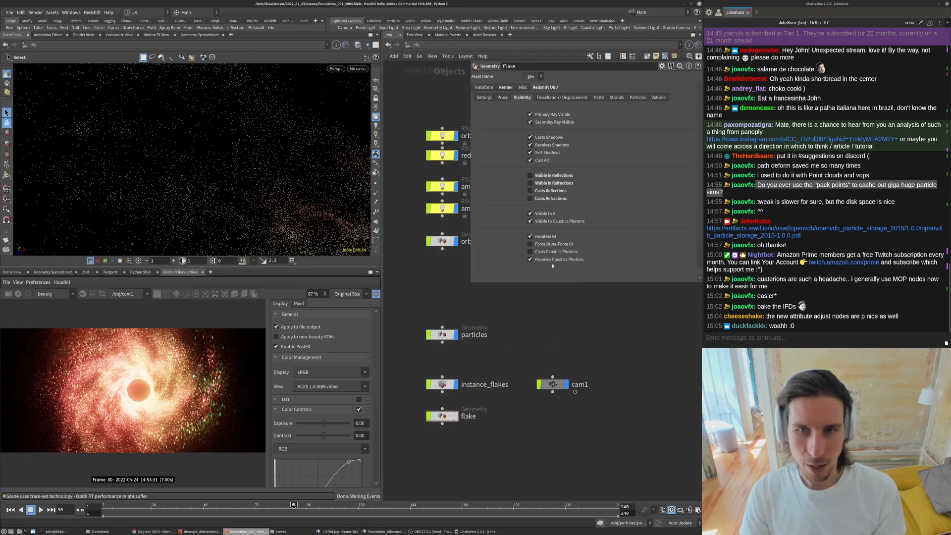
- Switch the scene viewport to look through cam1
key(h)
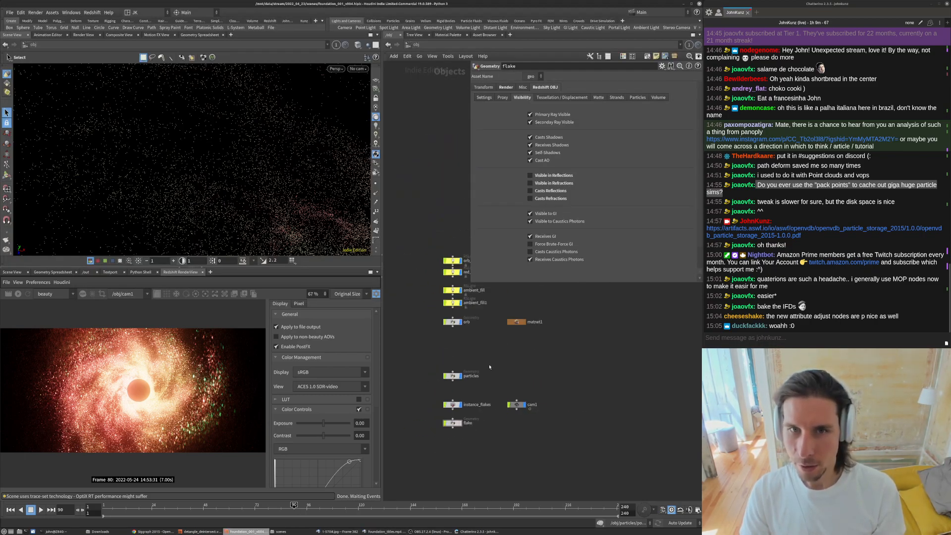
scroll(464, 378, down, 5)
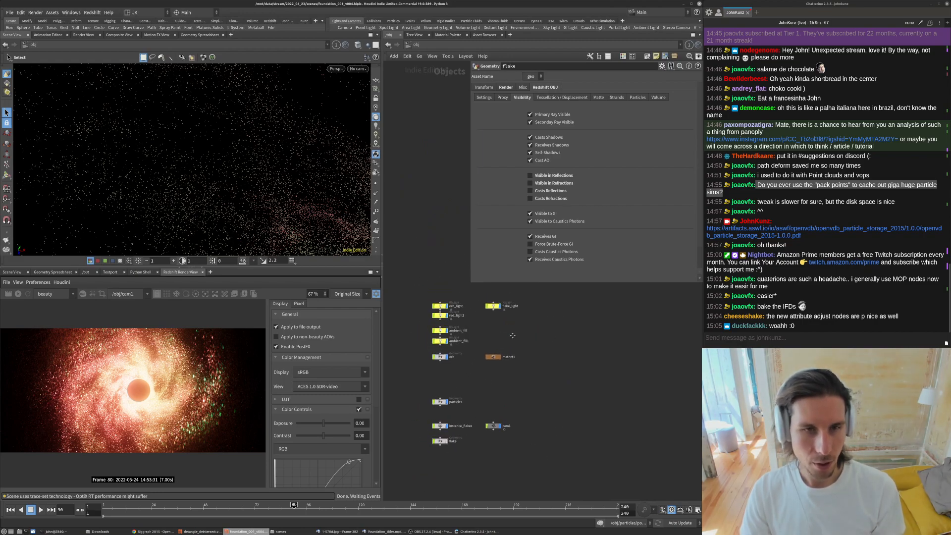
middle_drag(510, 343, 525, 347)
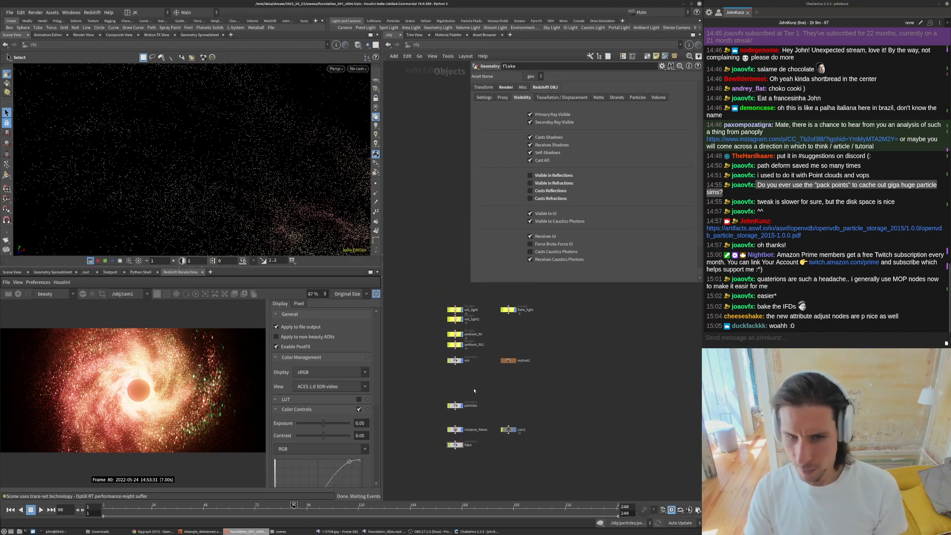
middle_drag(476, 395, 480, 363)
scroll(451, 354, up, 3)
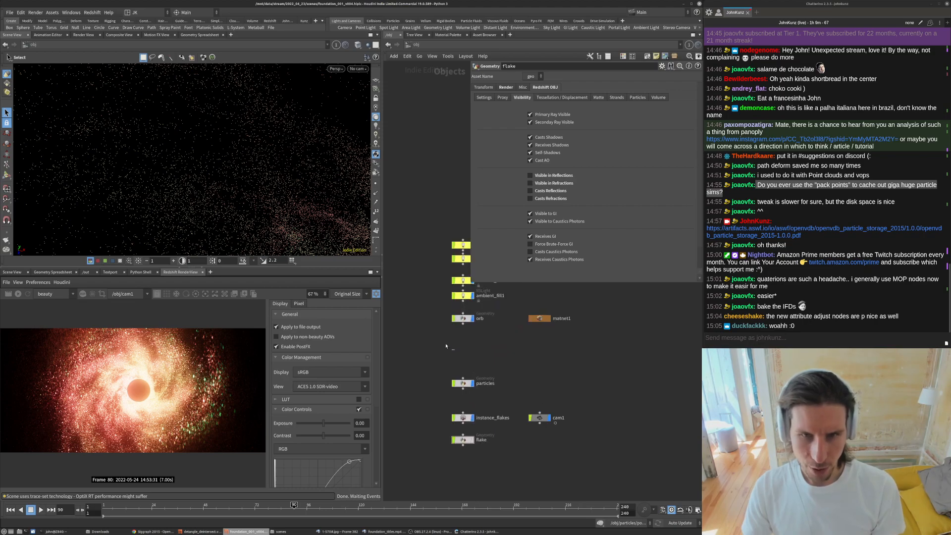
click(358, 68)
click(358, 105)
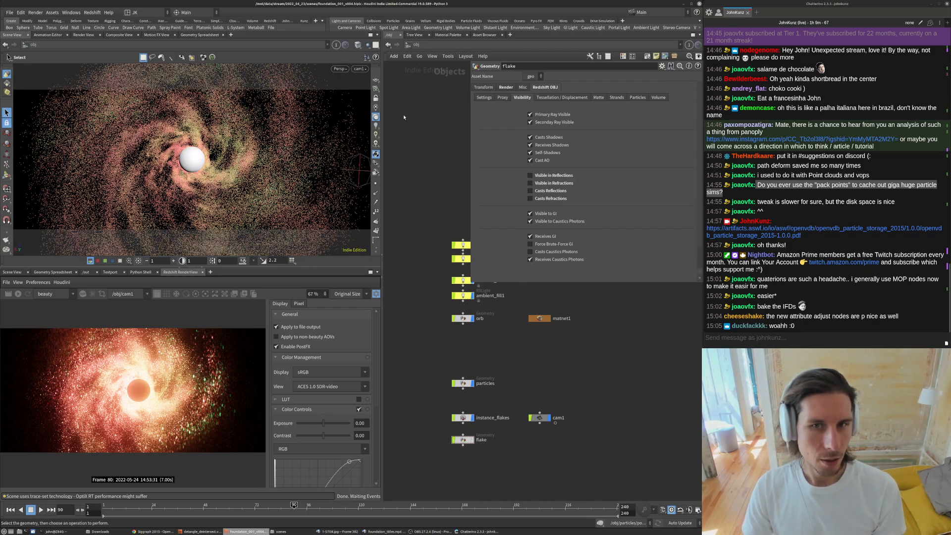
drag(473, 284, 506, 223)
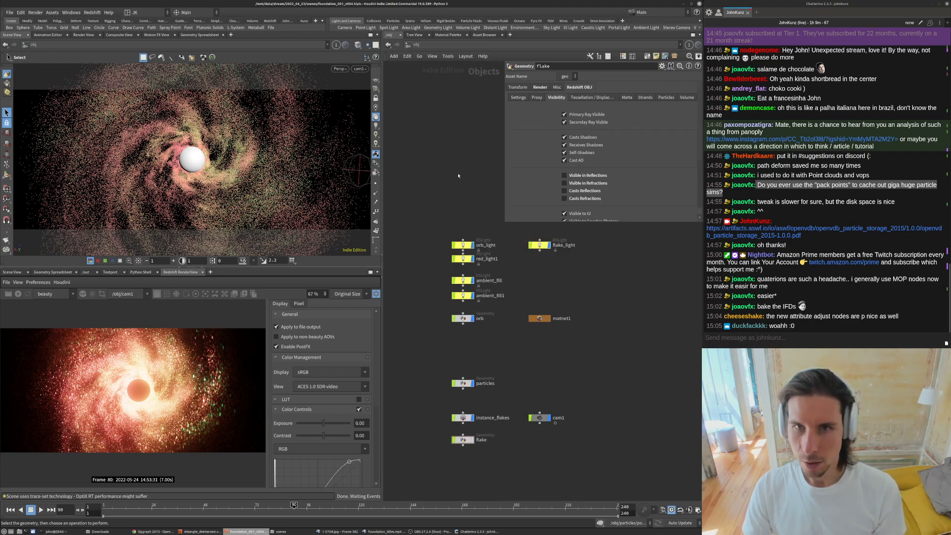
middle_drag(581, 288, 558, 300)
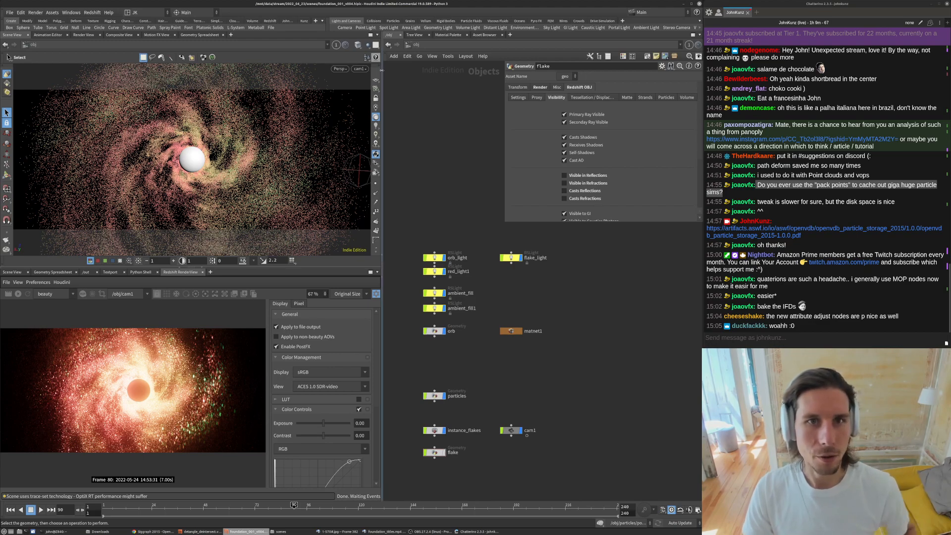
- Switch the shelf set and enlarge the parameter pane above the object network
click(304, 21)
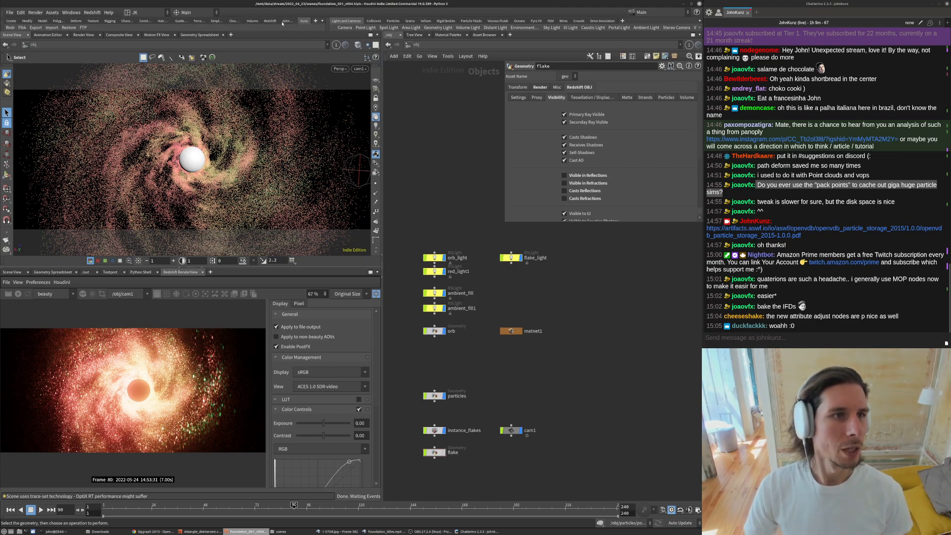
drag(506, 222, 500, 251)
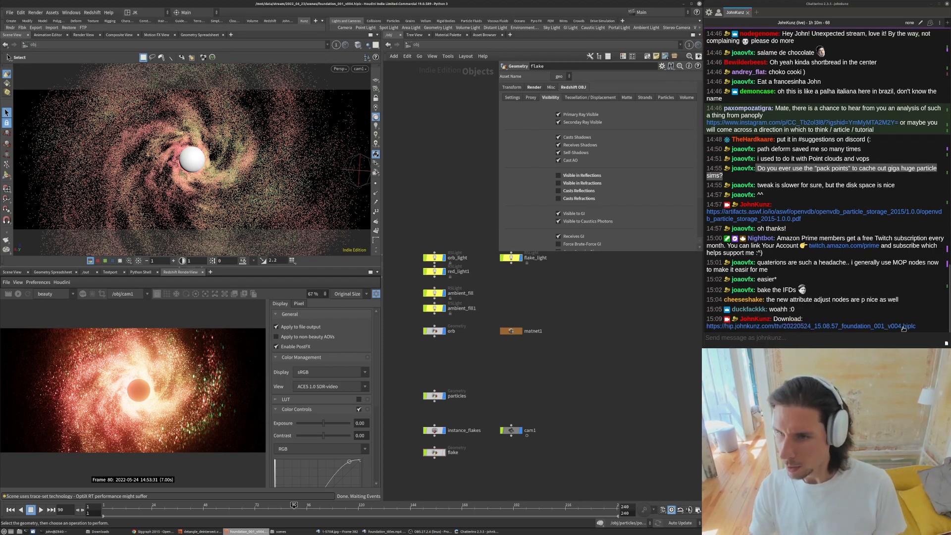
- Play the Foundation reference clip and the rendered image sequence in the external players to compare them
mouse_move(329, 534)
click(384, 532)
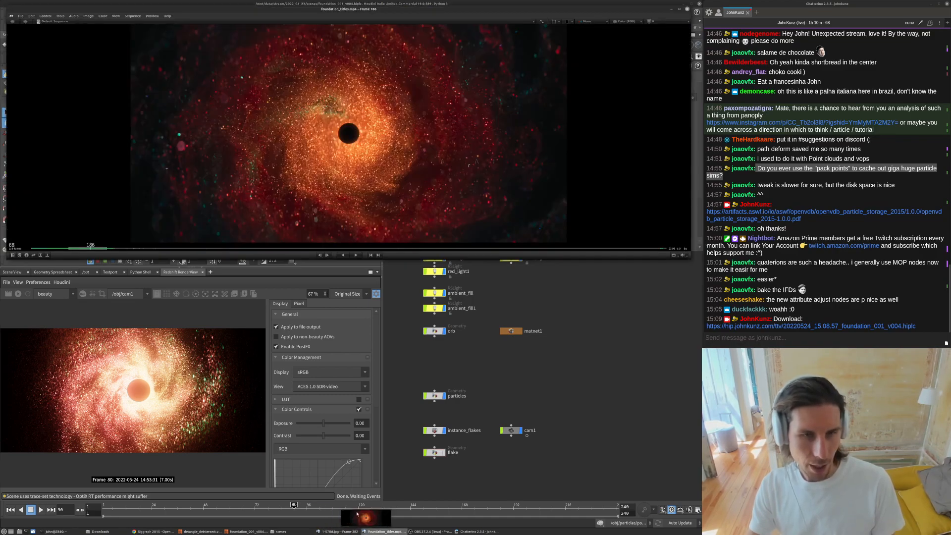
click(341, 532)
key(space)
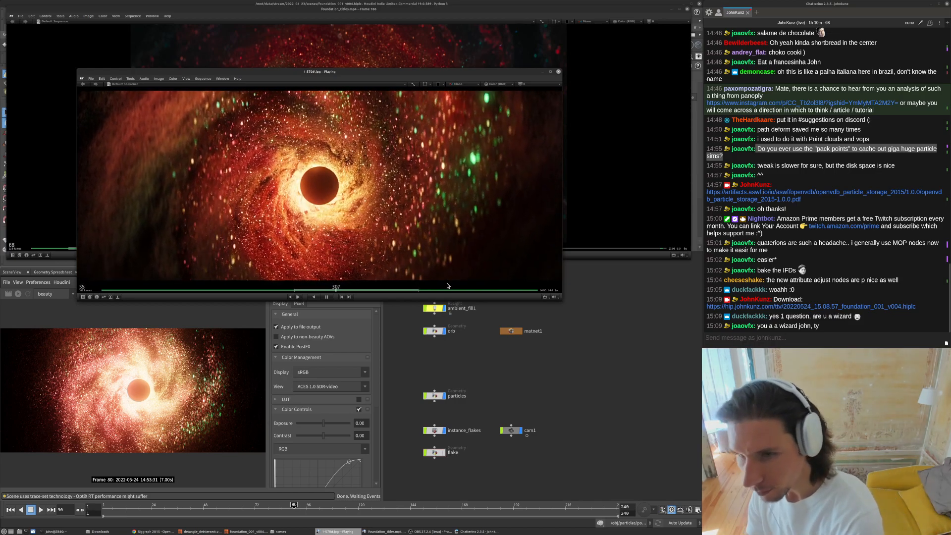
key(space)
- Examine cam1's view parameters in a widened parameter pane, including its focal length expression
click(608, 355)
middle_drag(608, 355, 610, 306)
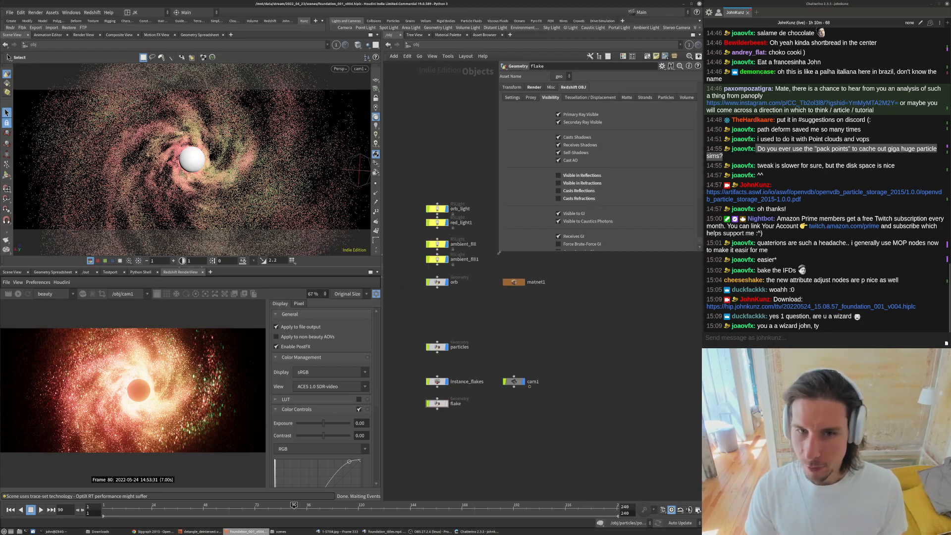
click(514, 382)
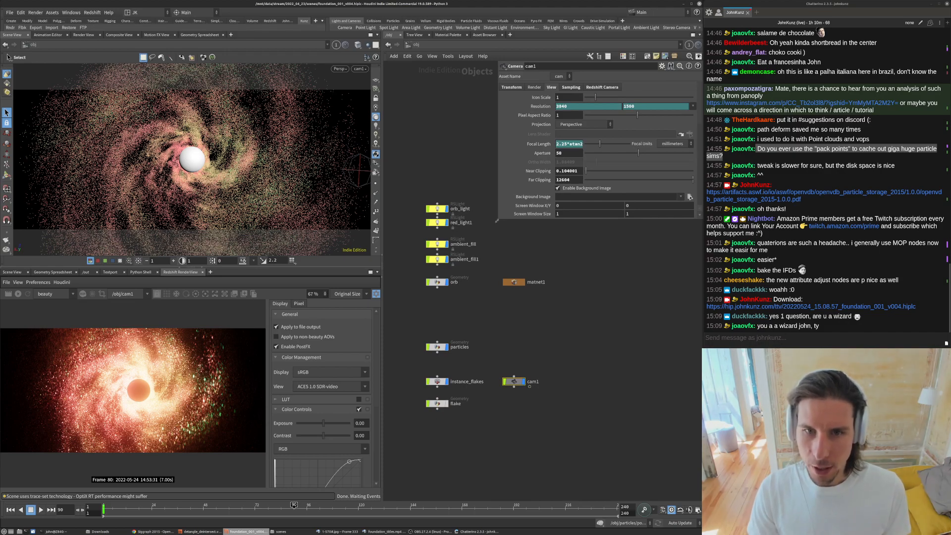
drag(497, 221, 383, 238)
middle_drag(560, 277, 569, 307)
click(455, 144)
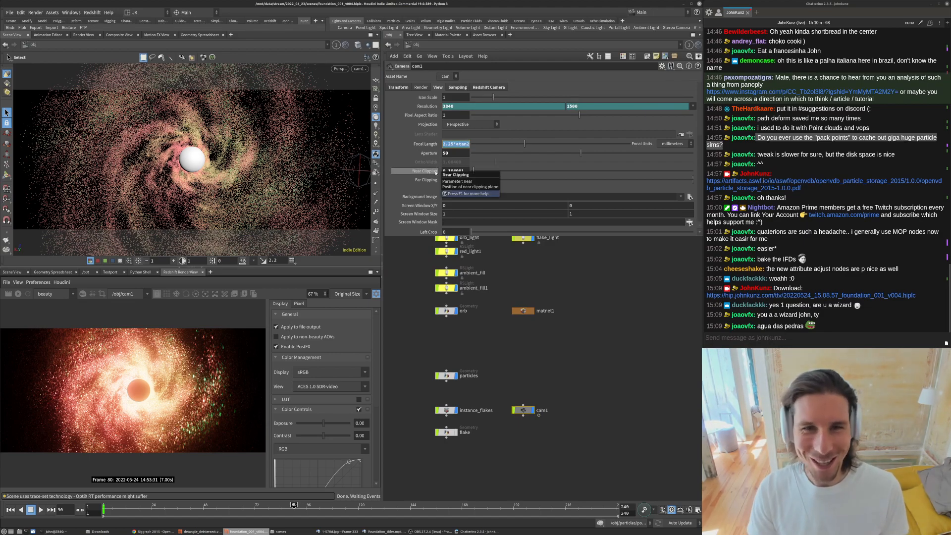
click(426, 147)
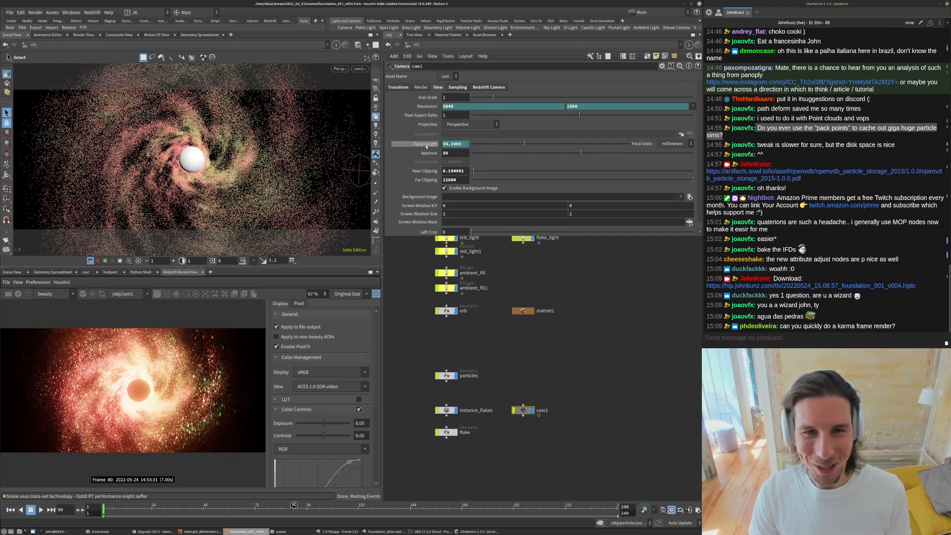
click(519, 145)
- Examine the orb_light parameters while navigating the object network around the light nodes
click(584, 337)
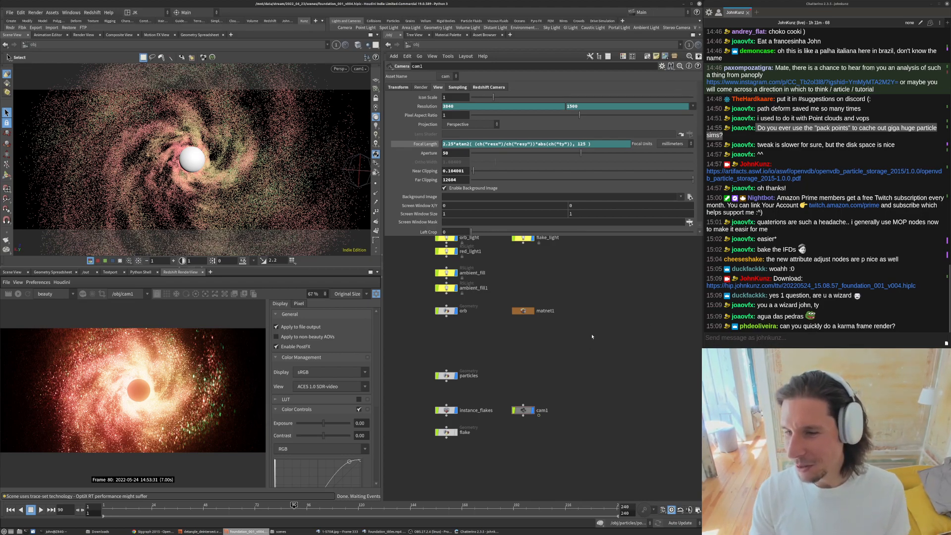
middle_drag(555, 343, 554, 382)
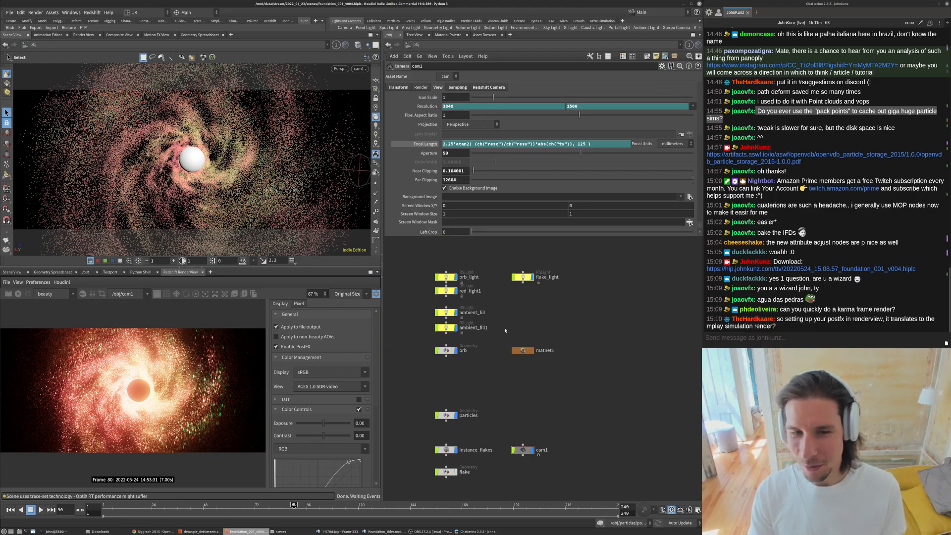
scroll(512, 265, up, 3)
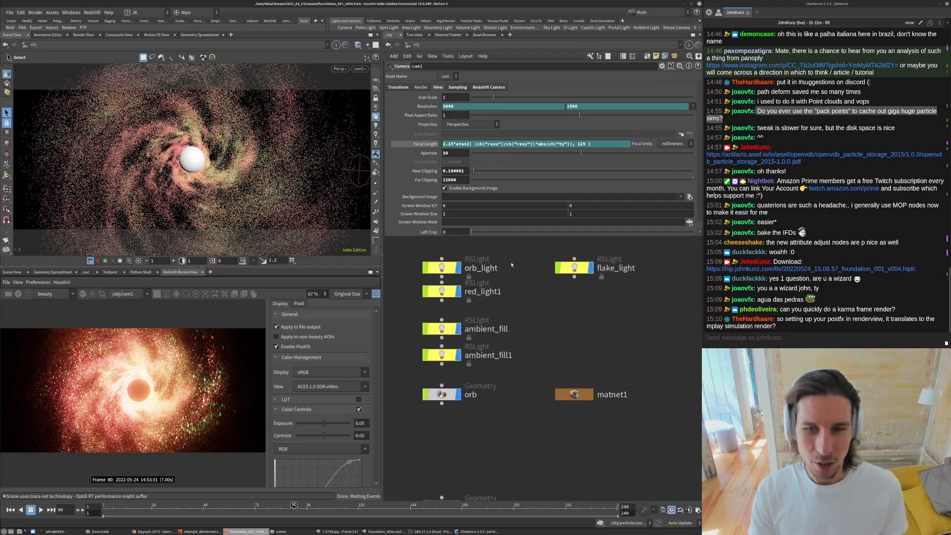
click(442, 268)
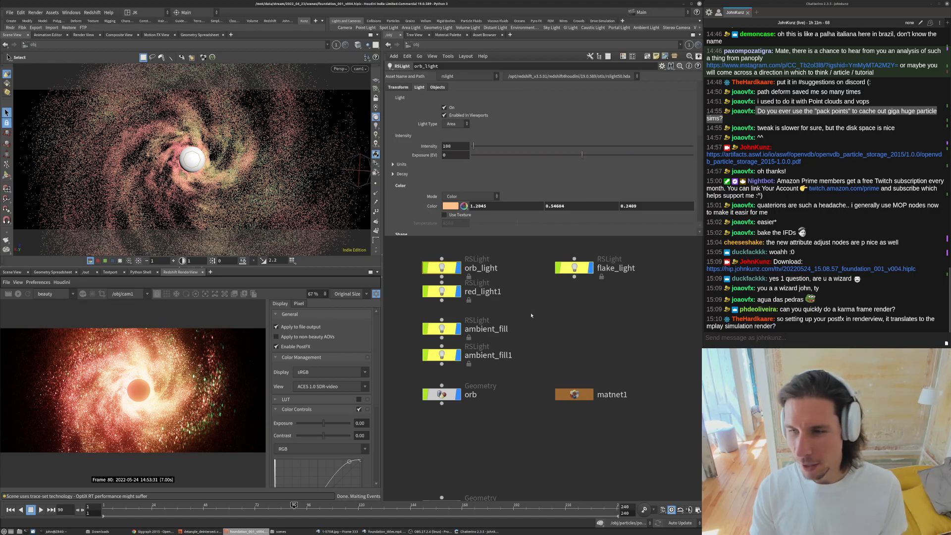
scroll(515, 297, down, 3)
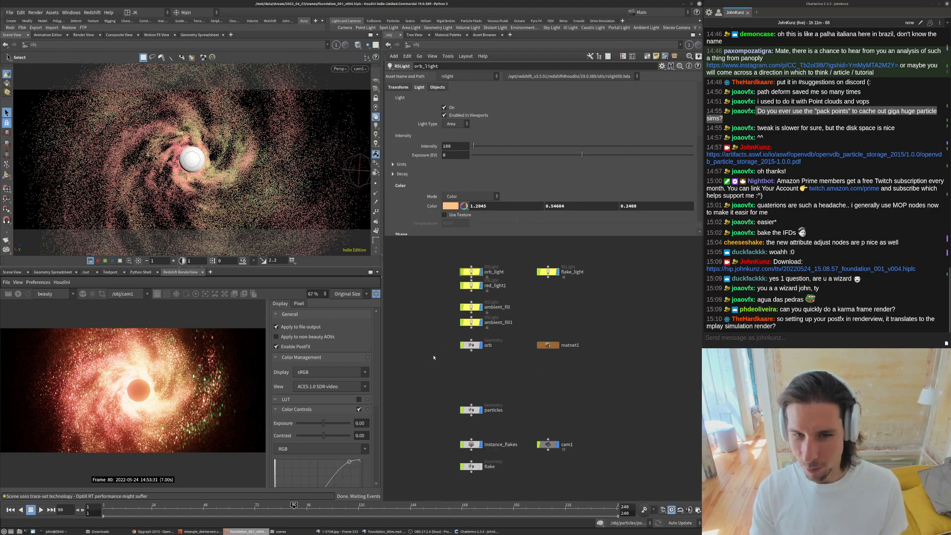
scroll(528, 293, up, 2)
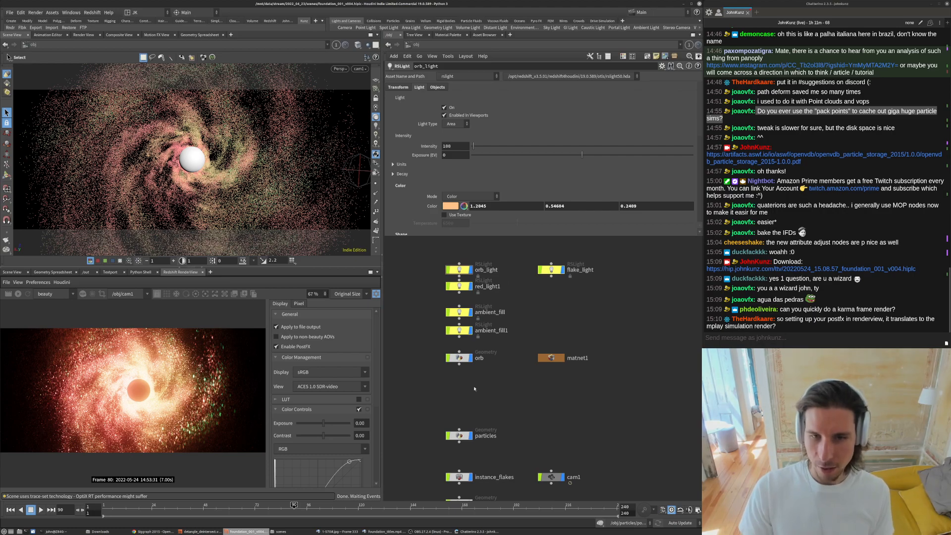
scroll(510, 356, down, 3)
scroll(503, 283, up, 3)
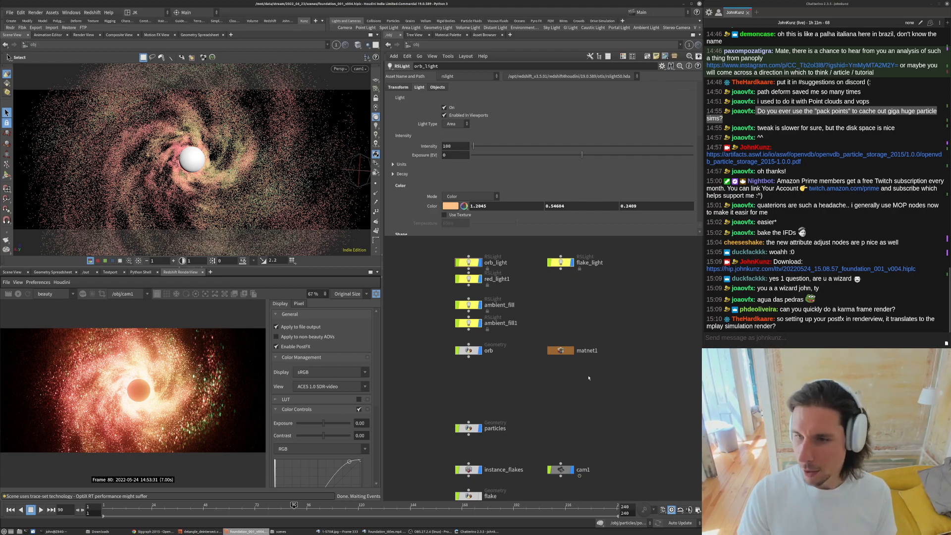
middle_drag(578, 392, 572, 380)
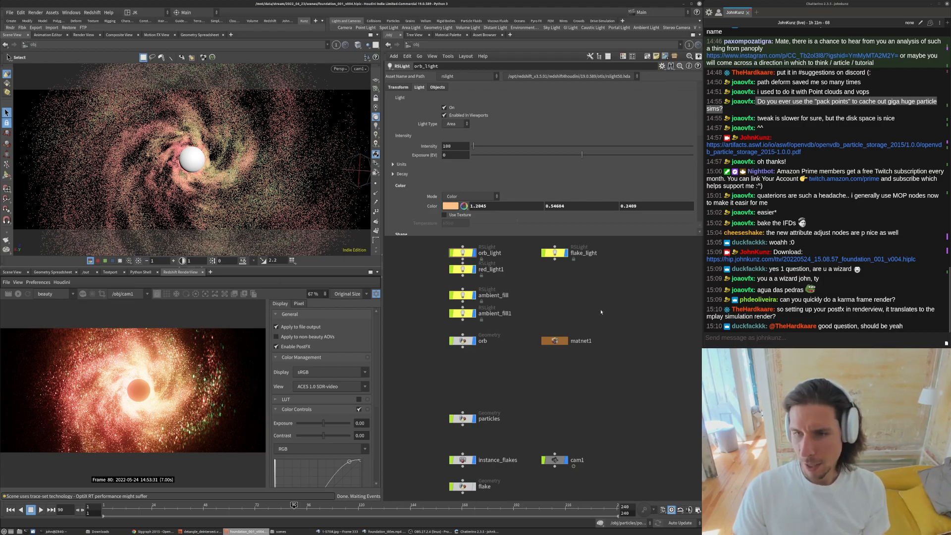
- Open a new network editor tab in the scene viewer pane and change its pane link setting
drag(775, 318, 701, 321)
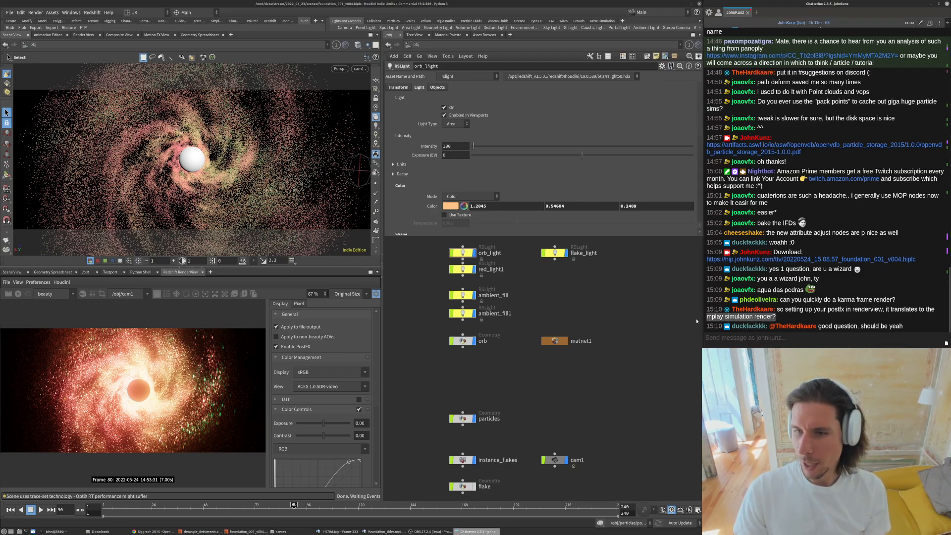
click(619, 313)
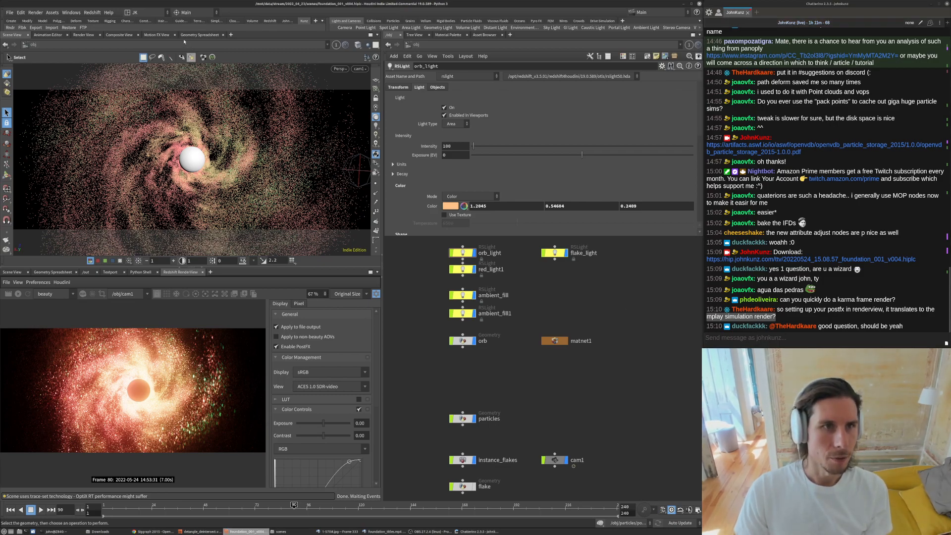
click(230, 34)
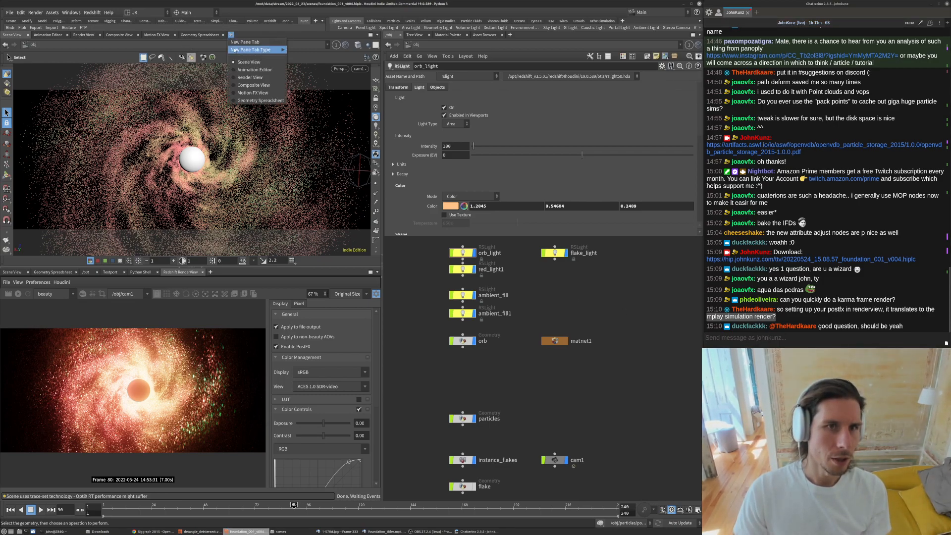
key(Escape)
click(368, 45)
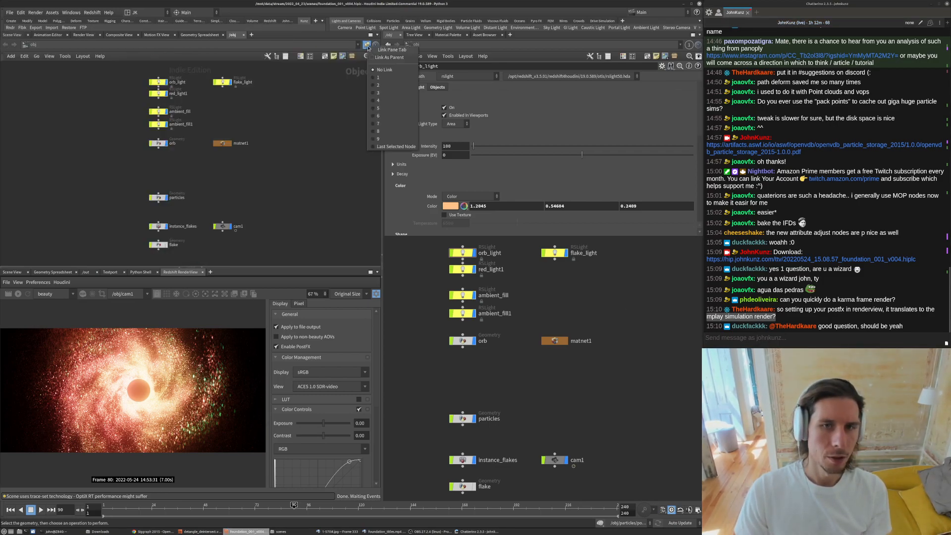
click(379, 132)
- Navigate the new network editor to the out context and examine Redshift_ROP1's output settings
click(25, 44)
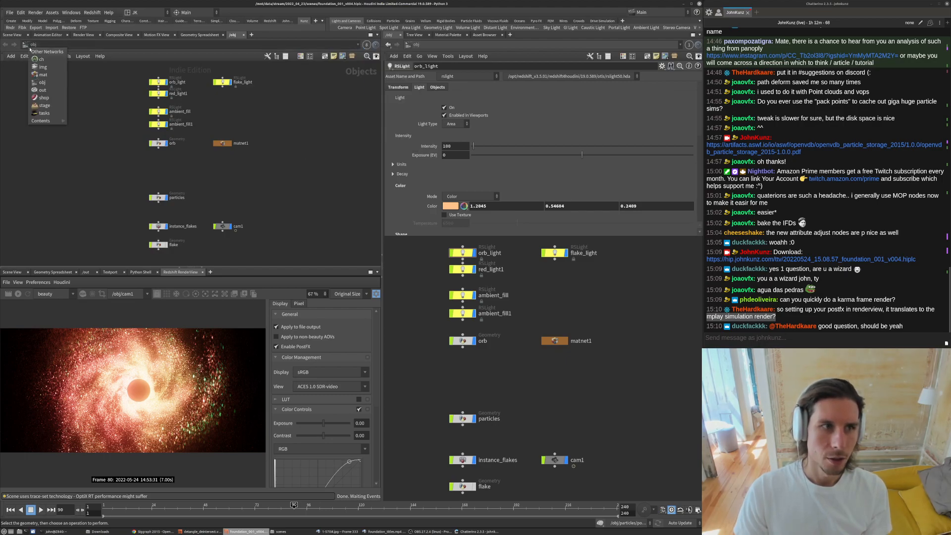
click(37, 91)
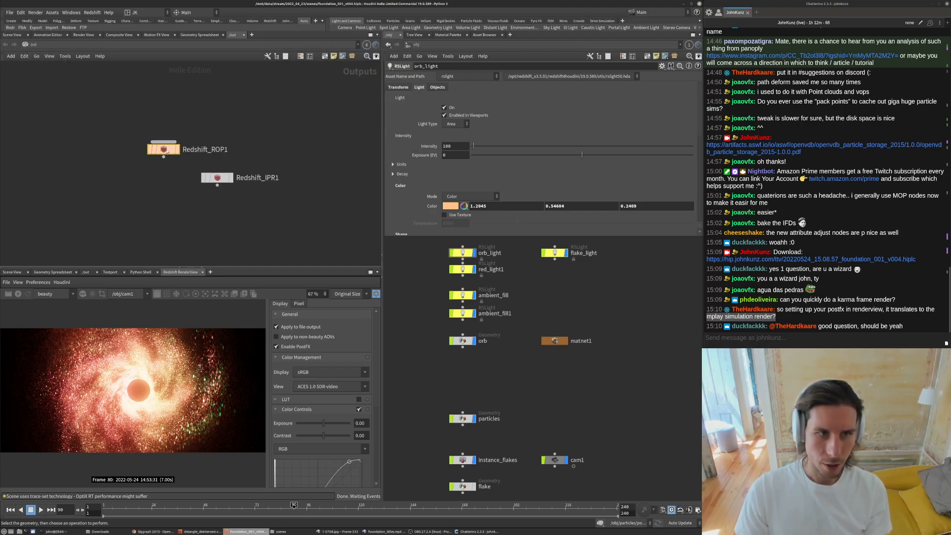
key(p)
click(180, 149)
click(222, 159)
scroll(223, 160, down, 2)
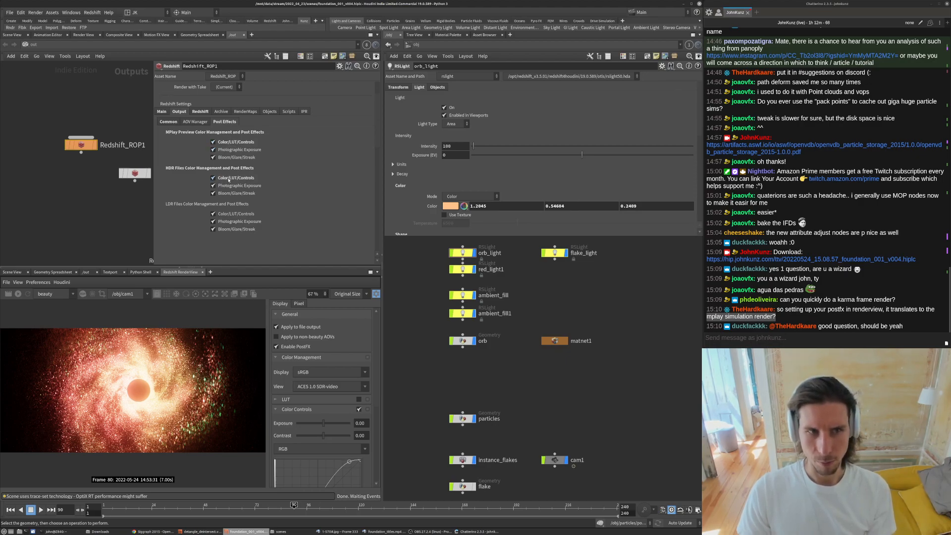
click(167, 123)
scroll(220, 212, down, 2)
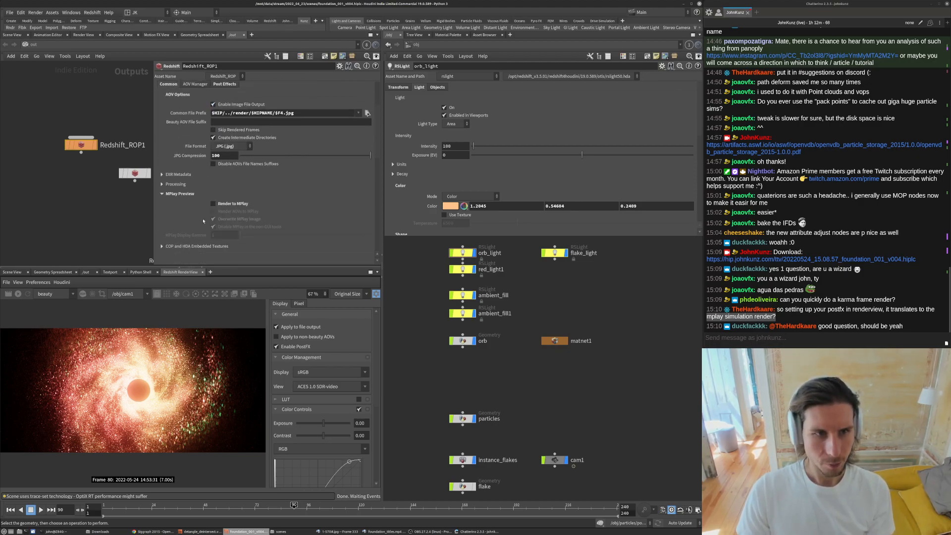
- Toggle Render to MPlay on and off in Redshift_ROP1's MPlay preview settings
click(214, 204)
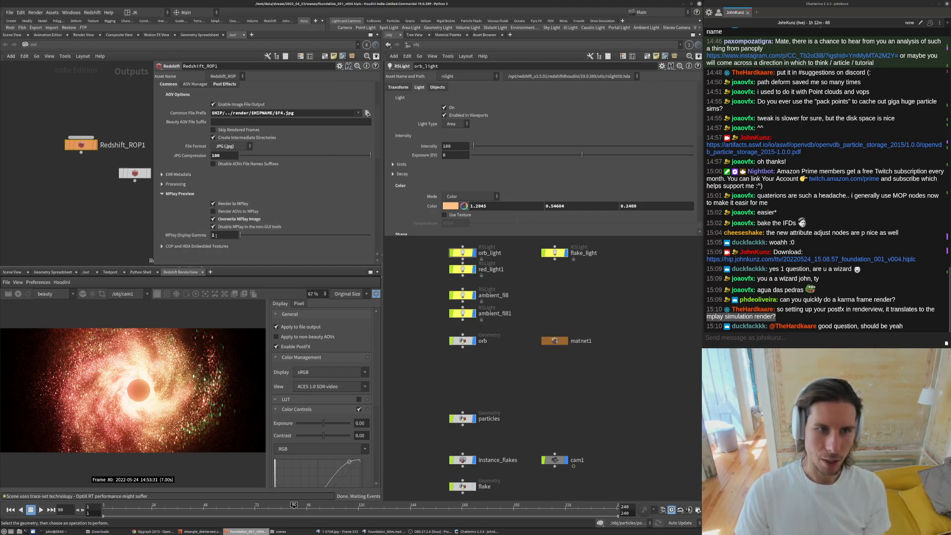
click(214, 204)
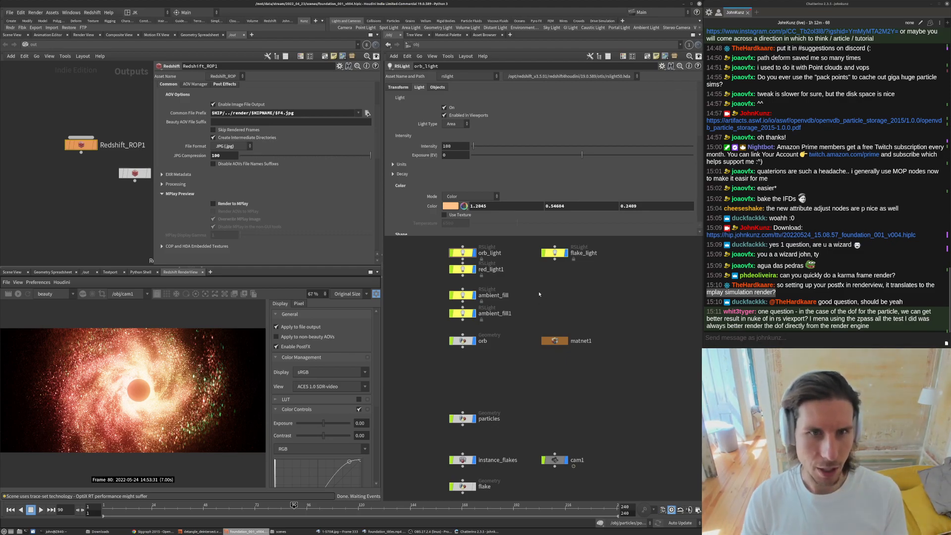
scroll(378, 134, down, 5)
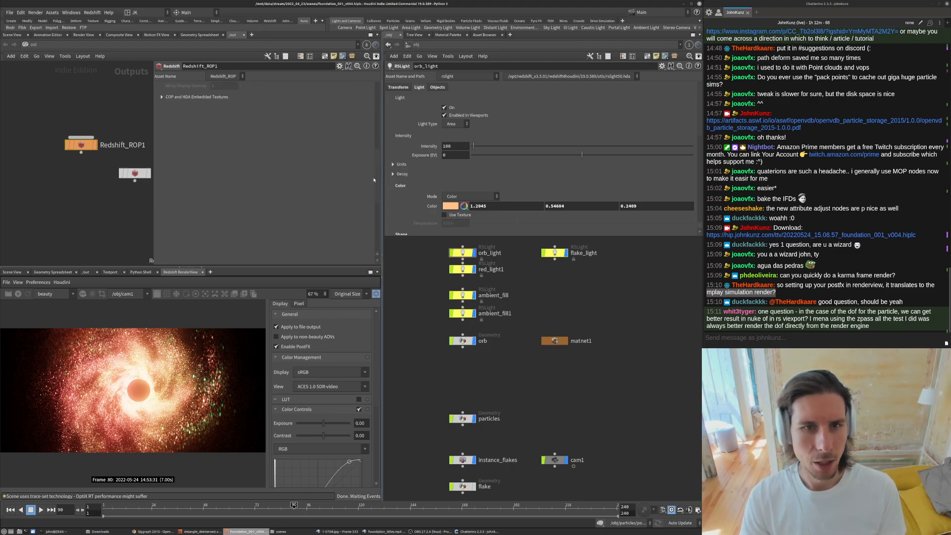
scroll(374, 179, up, 4)
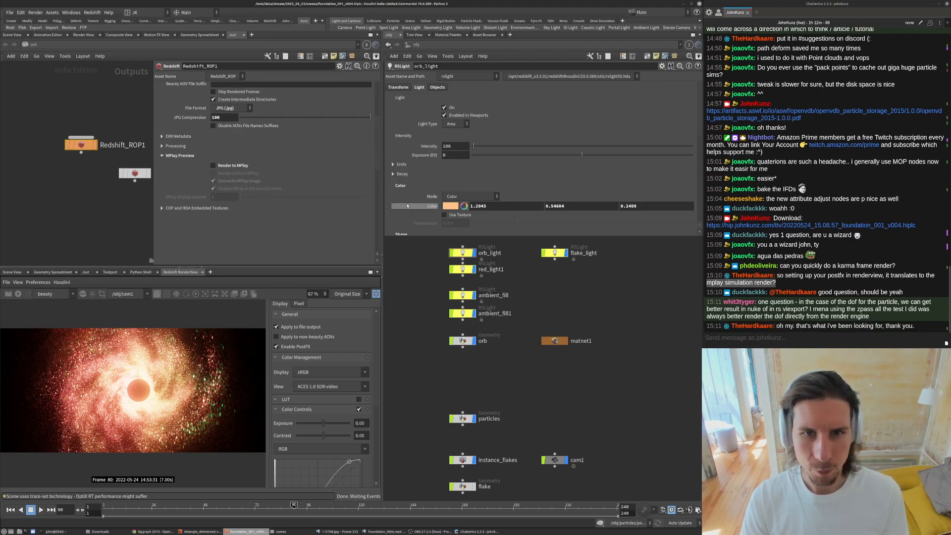
middle_drag(619, 383, 618, 399)
drag(792, 328, 918, 325)
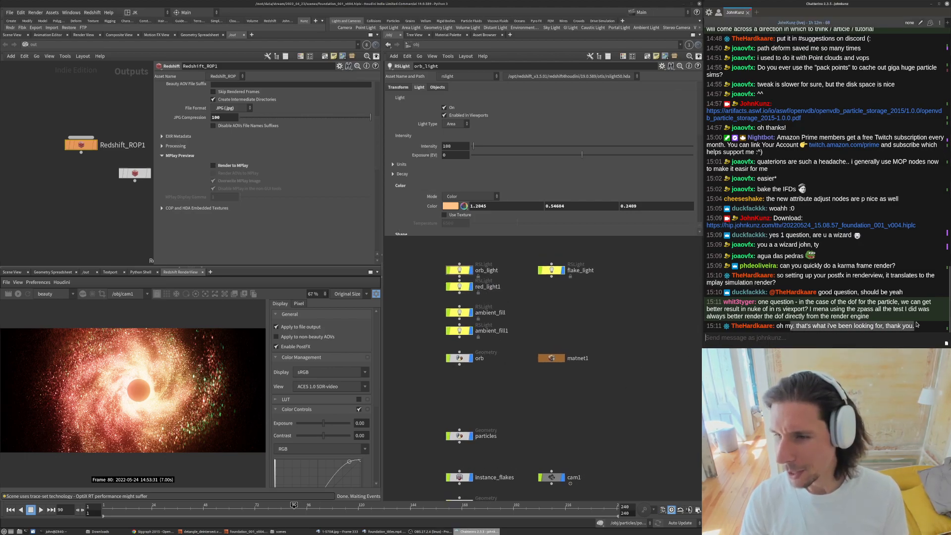
click(71, 204)
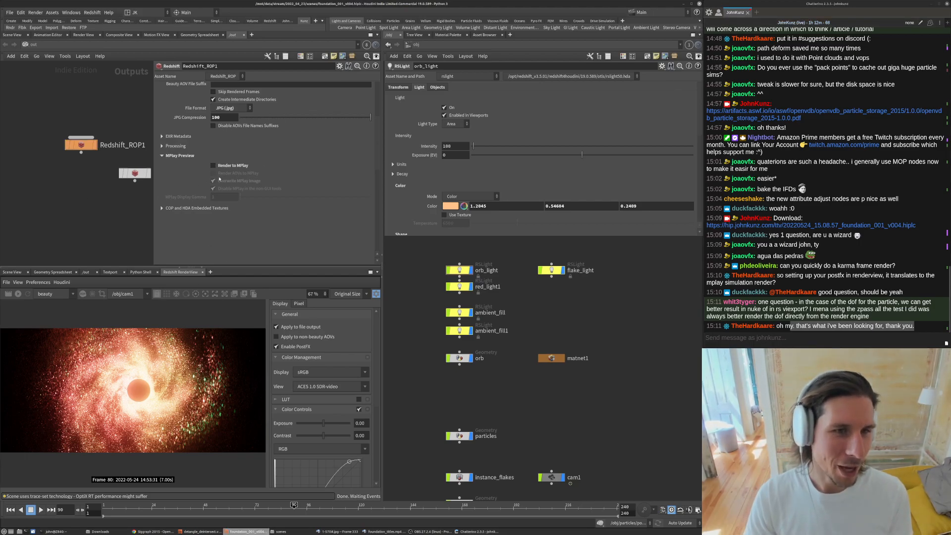
scroll(196, 194, up, 2)
click(226, 203)
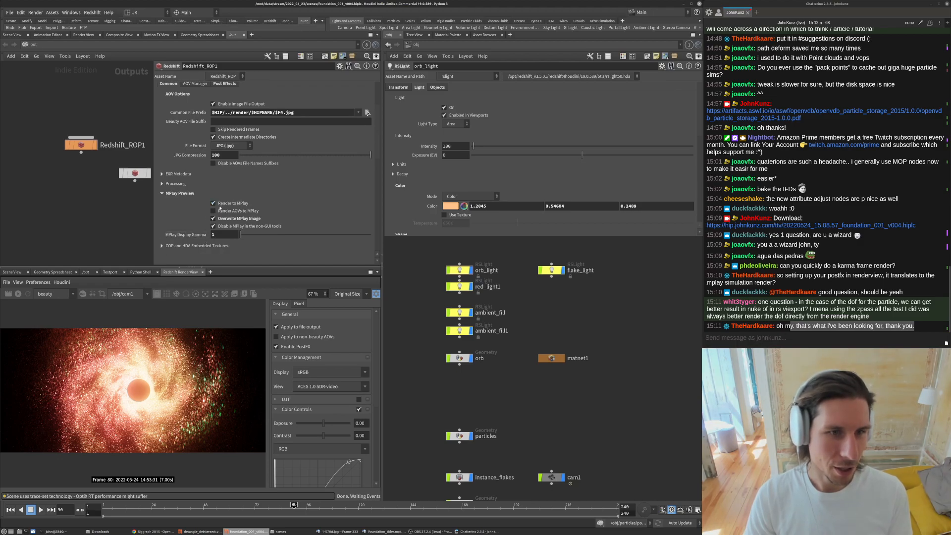
click(224, 235)
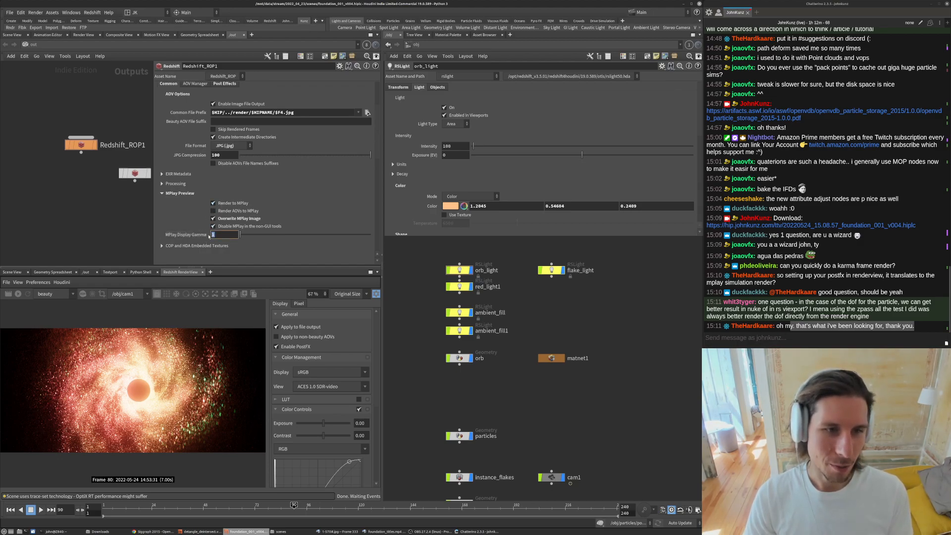
click(214, 203)
- Review Redshift_ROP1's Post Effects settings for the MPlay preview color management
scroll(200, 197, up, 2)
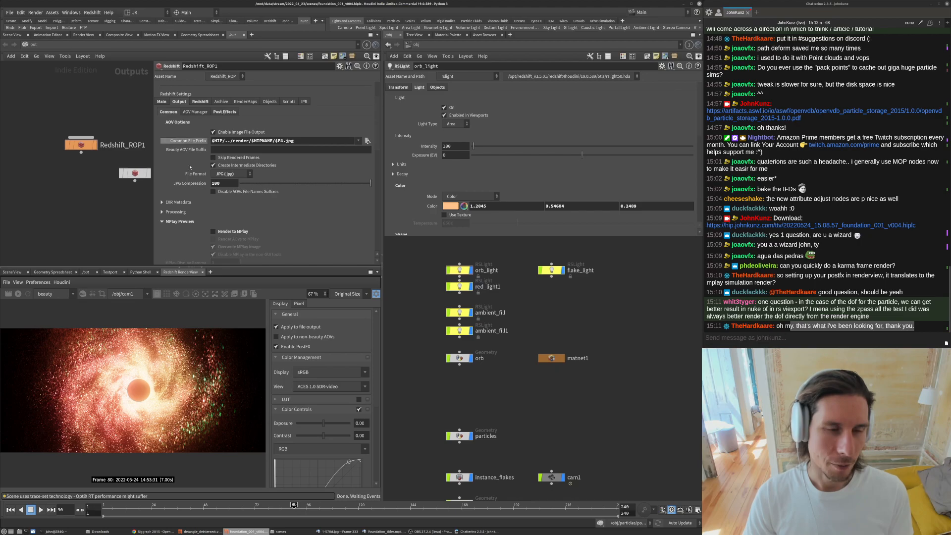
scroll(196, 232, down, 1)
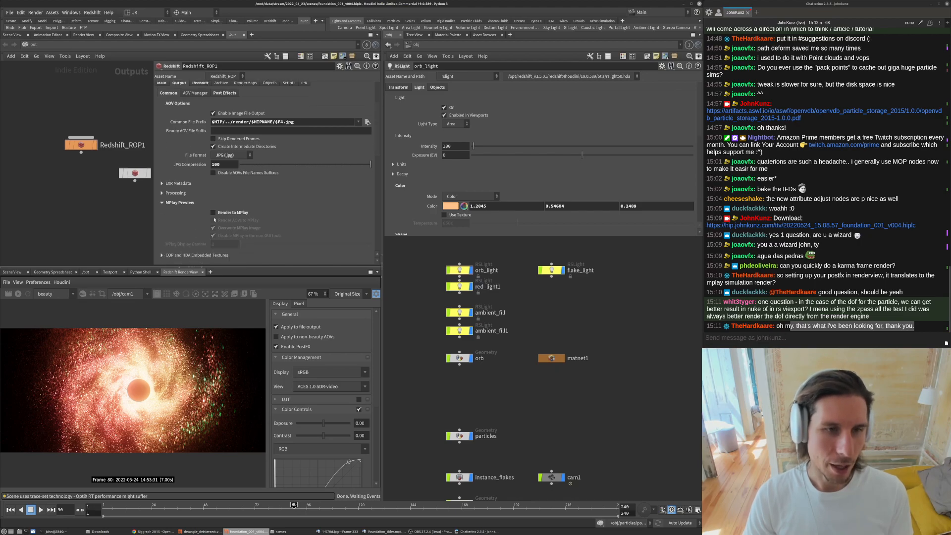
click(225, 94)
click(226, 115)
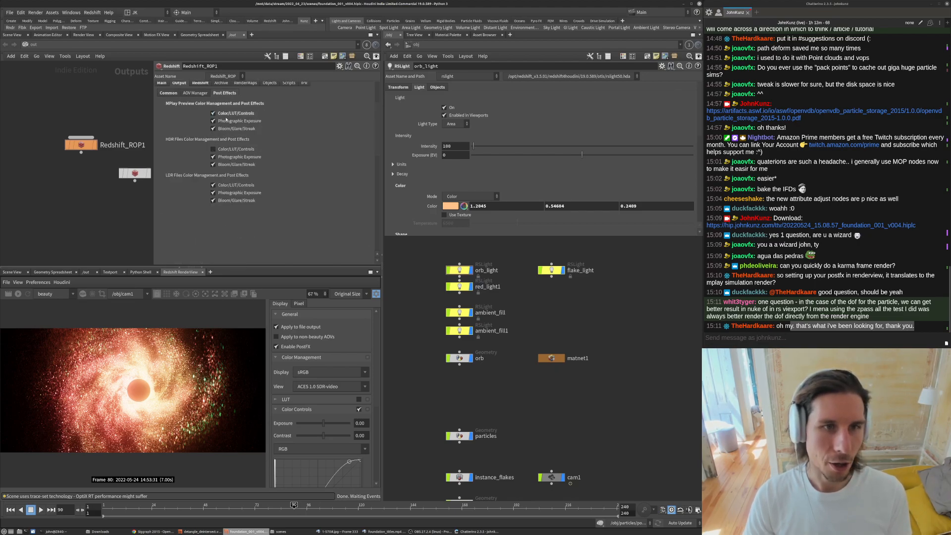
- Enable Color/LUT/Controls for HDR files in Redshift_ROP1's Post Effects settings
click(222, 151)
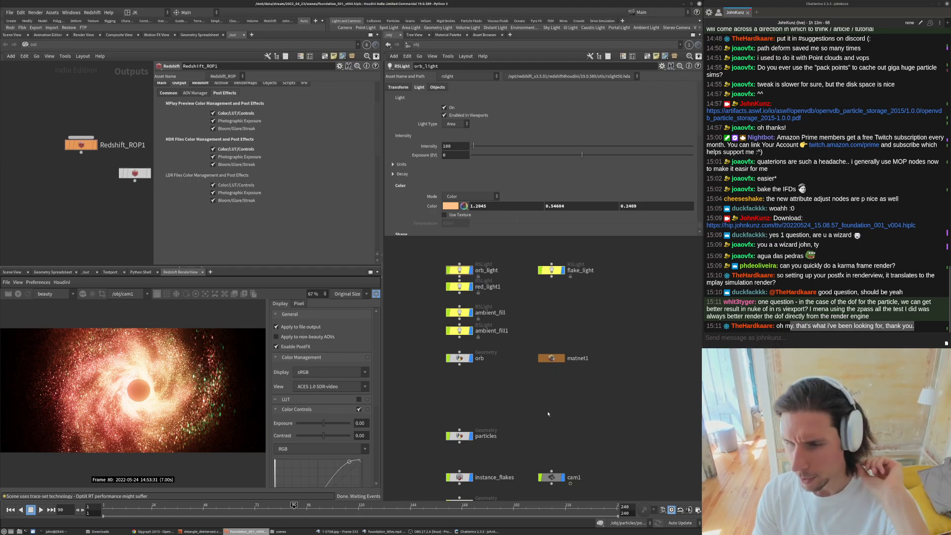
key(h)
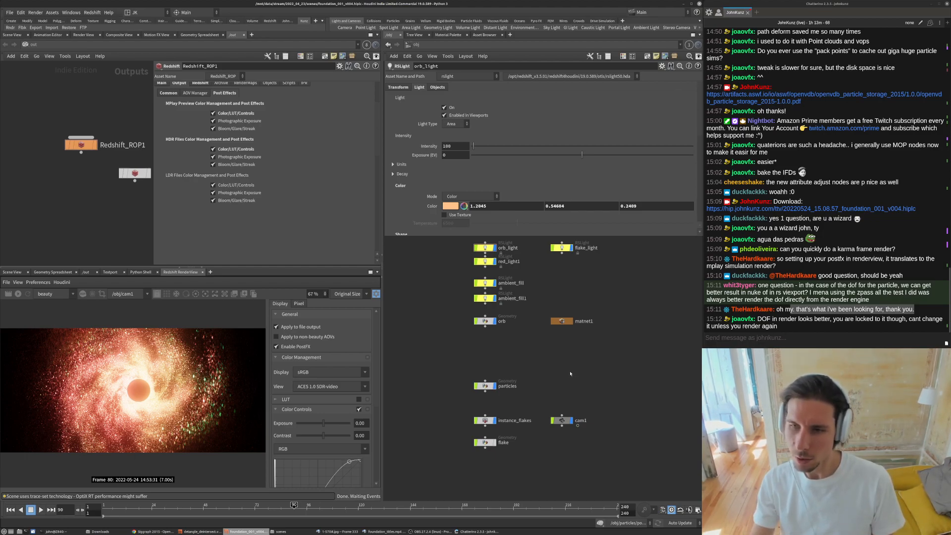
- Try enabling Use Bokeh Image in cam1's Redshift Camera depth-of-field settings
scroll(544, 448, up, 4)
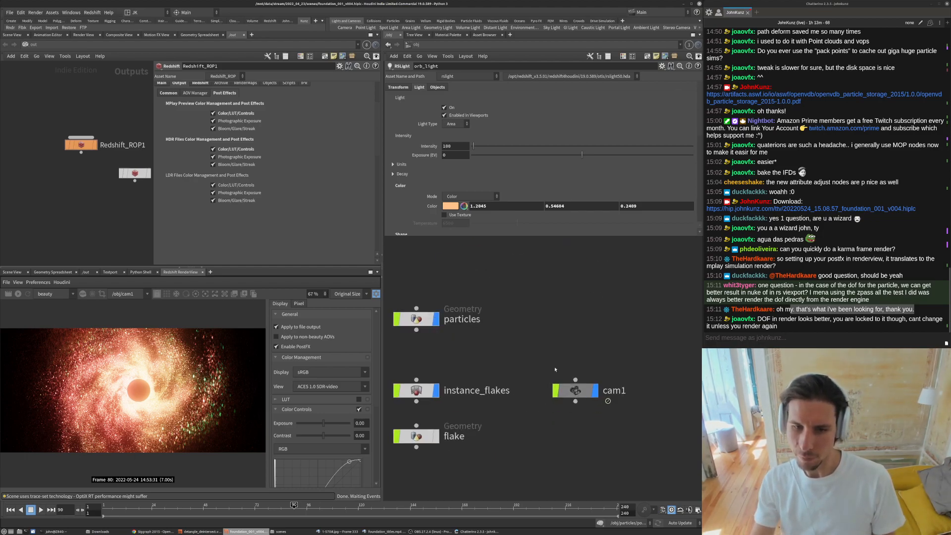
middle_drag(517, 330, 575, 346)
scroll(533, 349, down, 1)
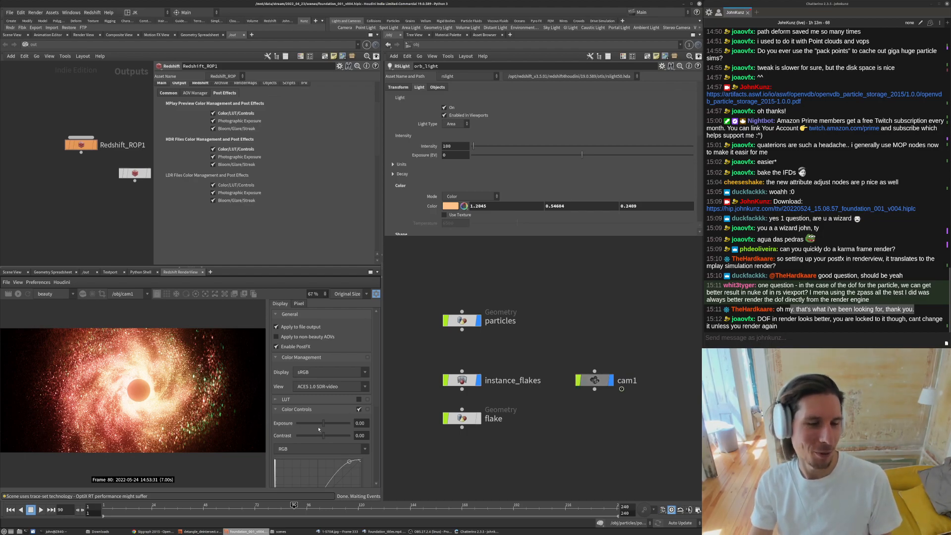
middle_drag(472, 360, 455, 416)
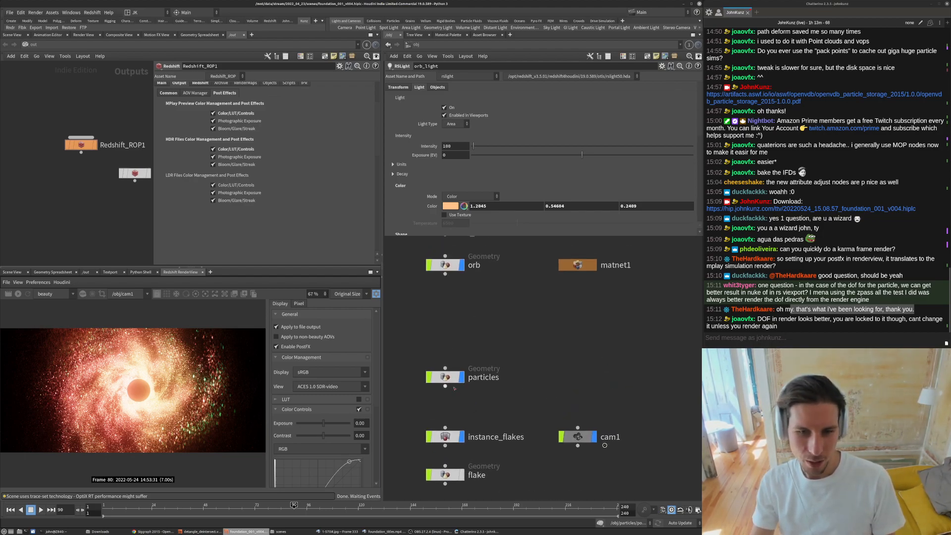
click(578, 437)
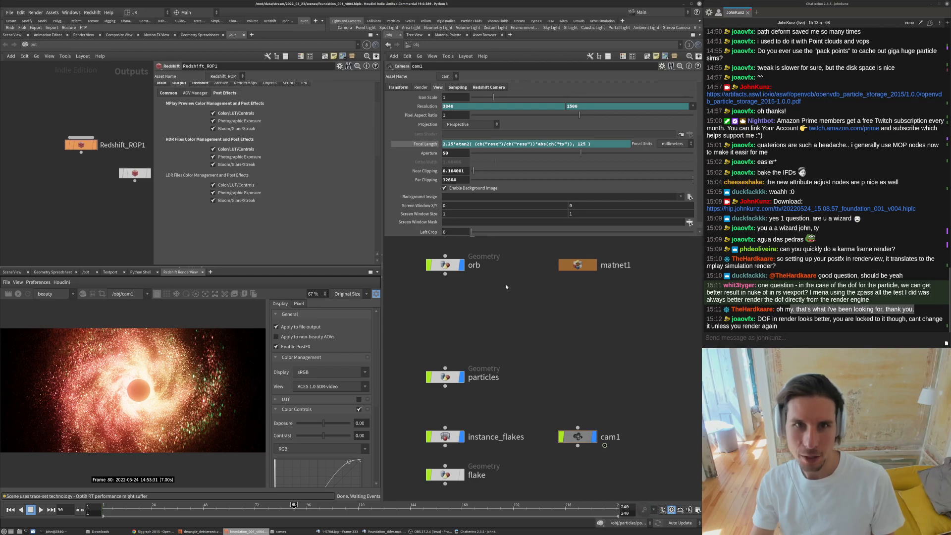
click(481, 89)
scroll(415, 218, down, 3)
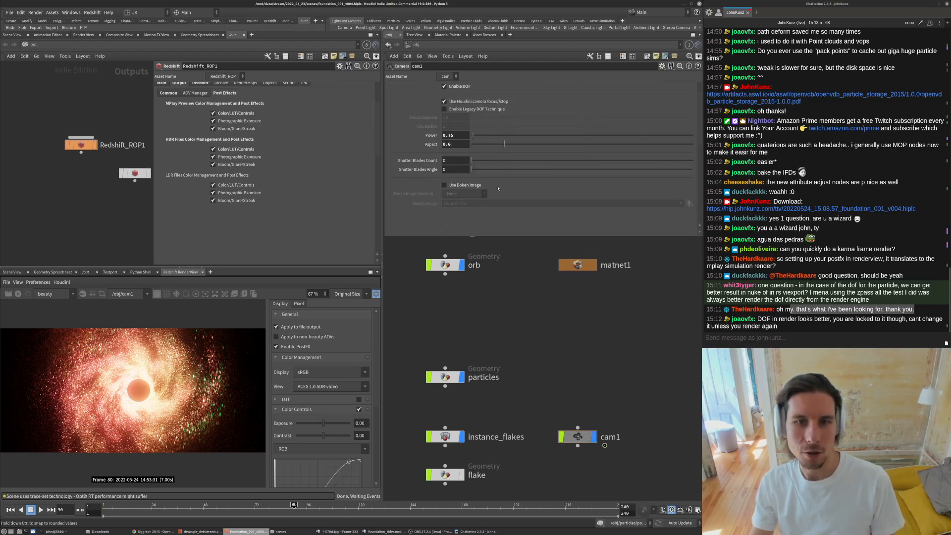
click(445, 186)
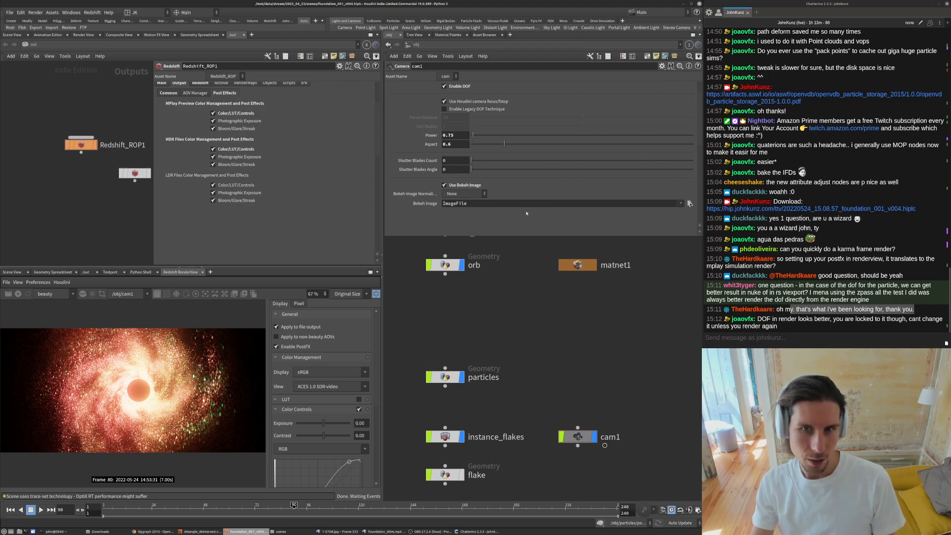
double_click(470, 208)
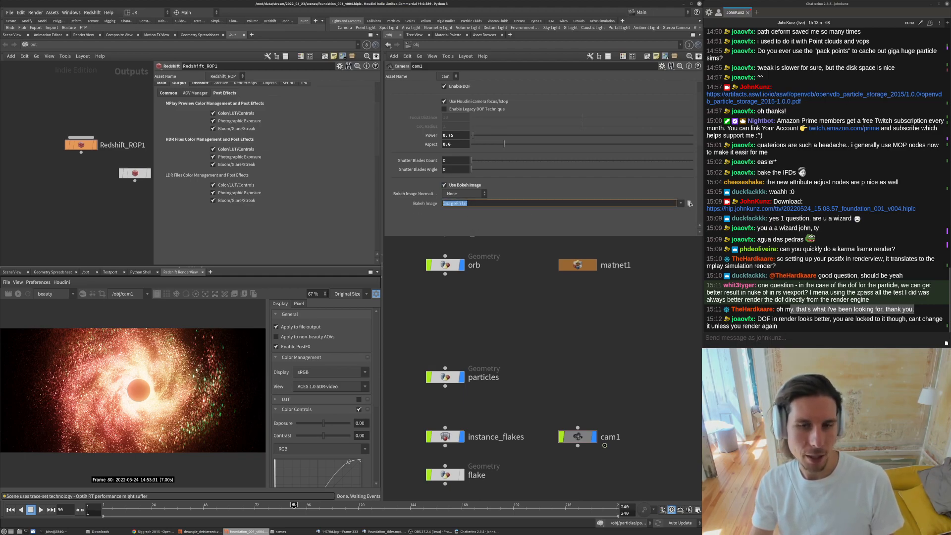
click(516, 349)
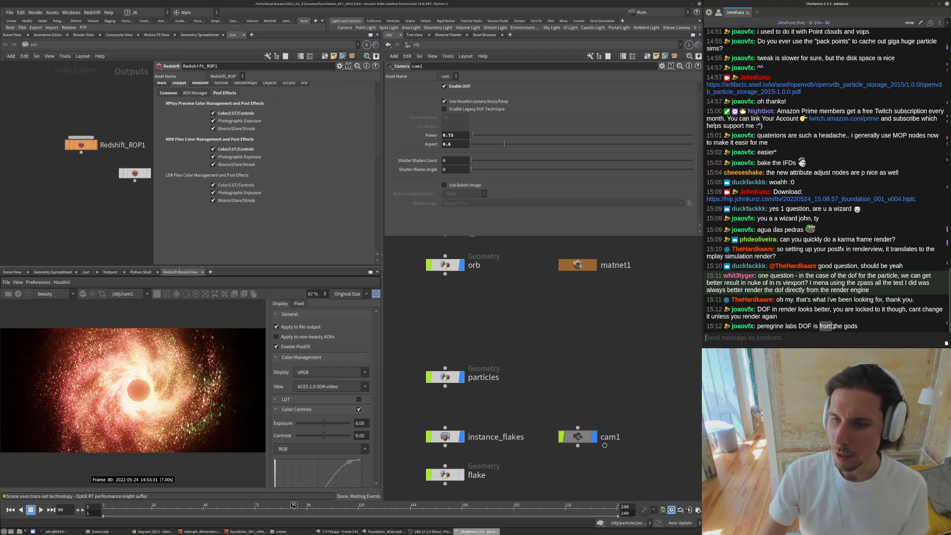
- Examine the current render closely in the render view at several zoom levels
triple_click(783, 327)
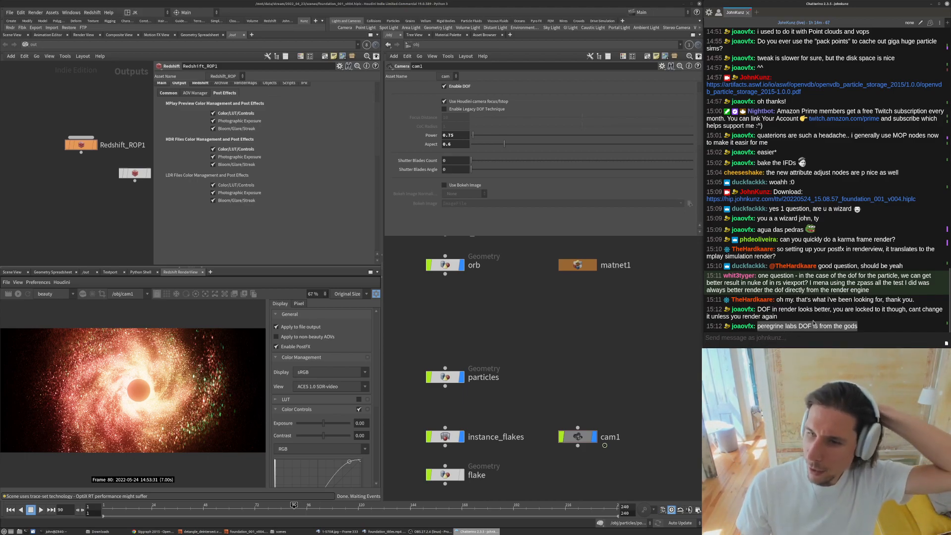
click(610, 342)
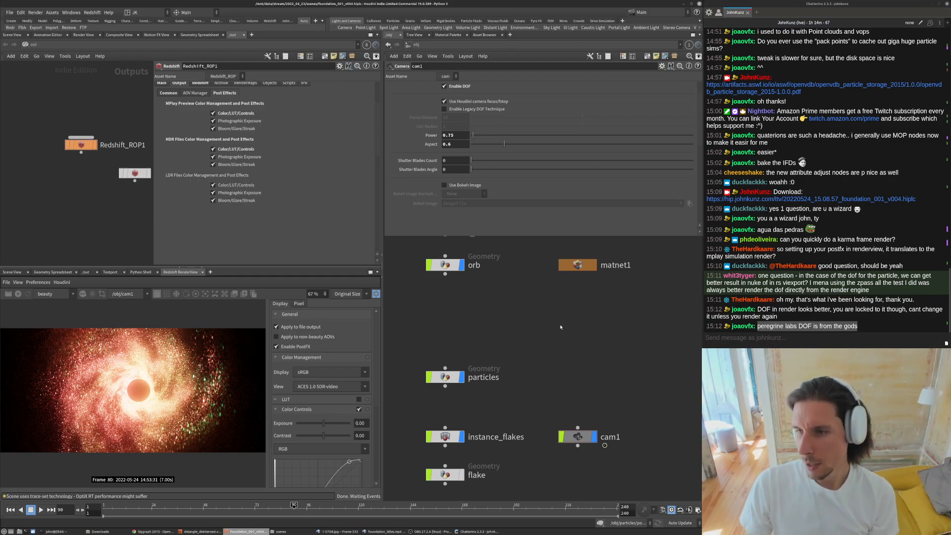
scroll(109, 399, up, 3)
scroll(109, 399, down, 1)
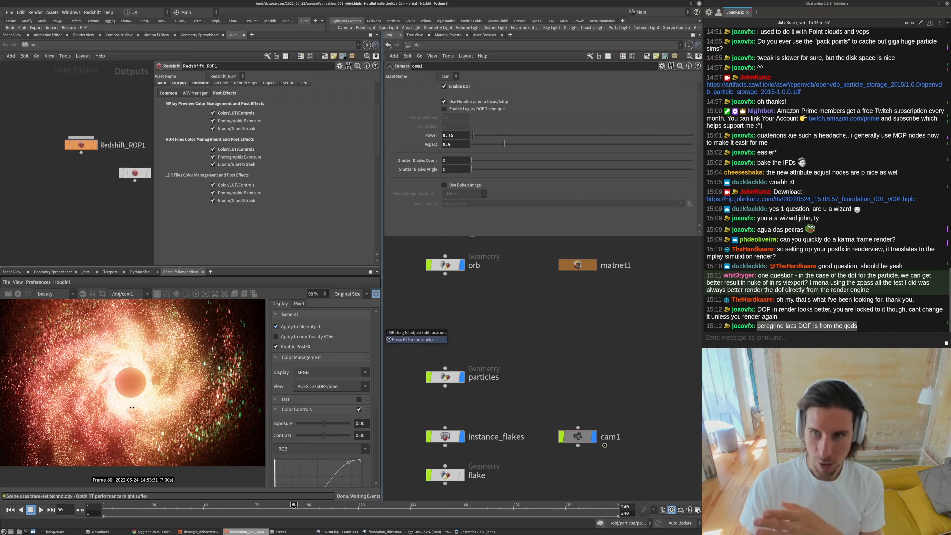
scroll(132, 395, down, 3)
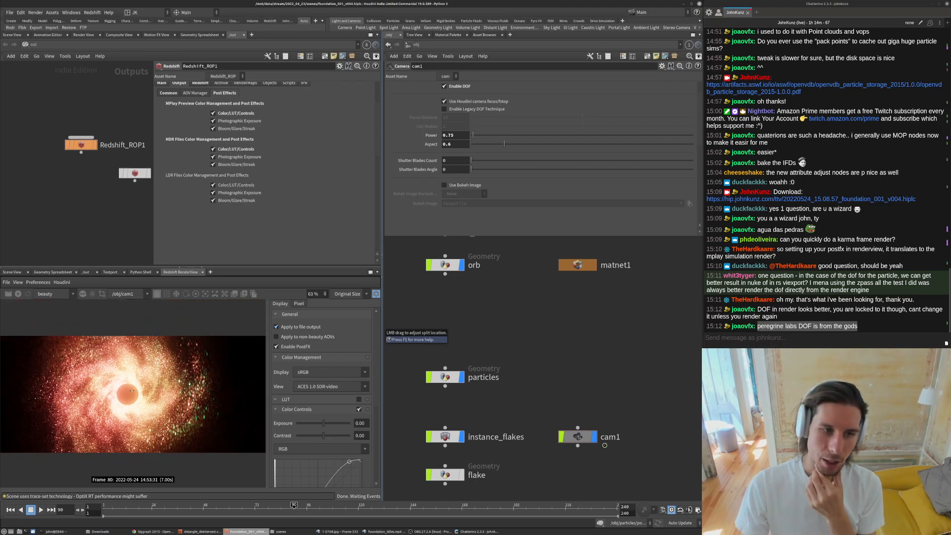
scroll(97, 399, up, 2)
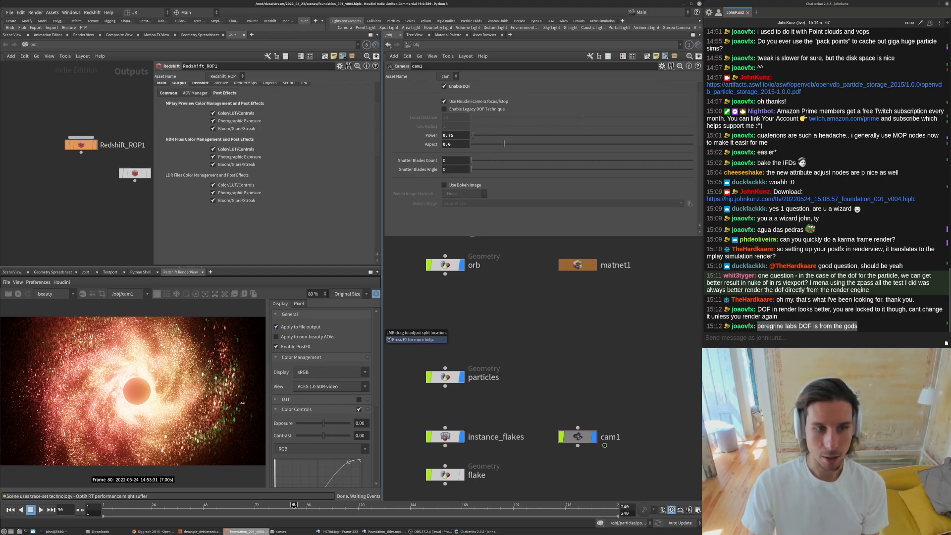
scroll(241, 414, down, 1)
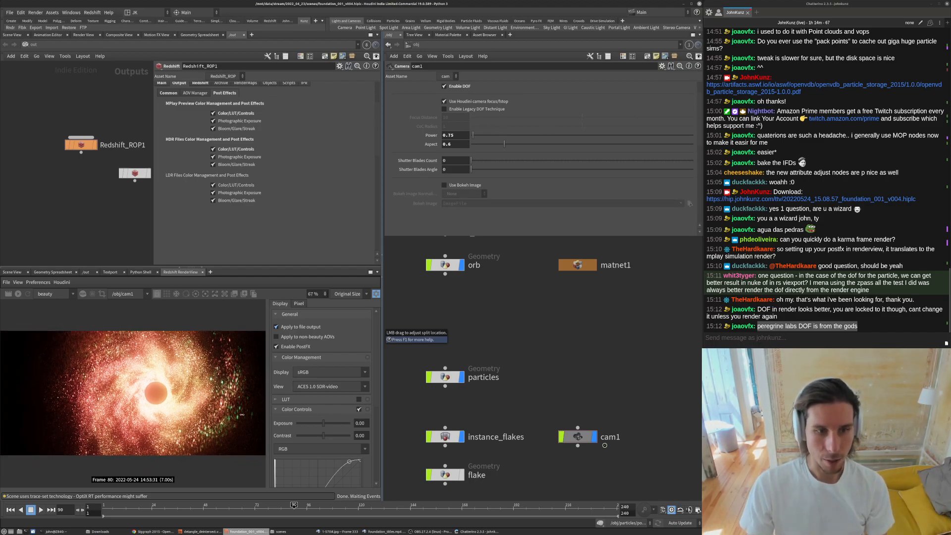
- Play back the rendered sequence in MPlay to review the animation
click(350, 529)
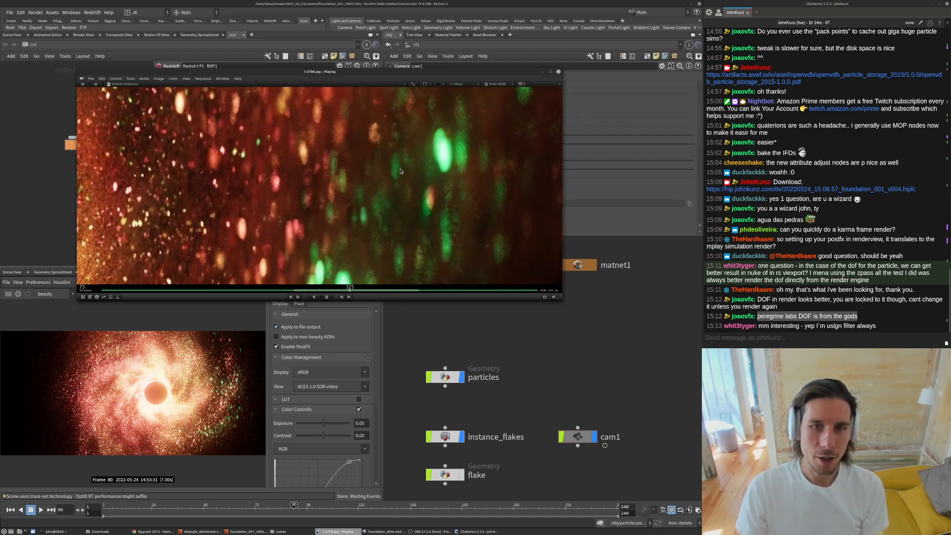
right_click(395, 200)
click(407, 202)
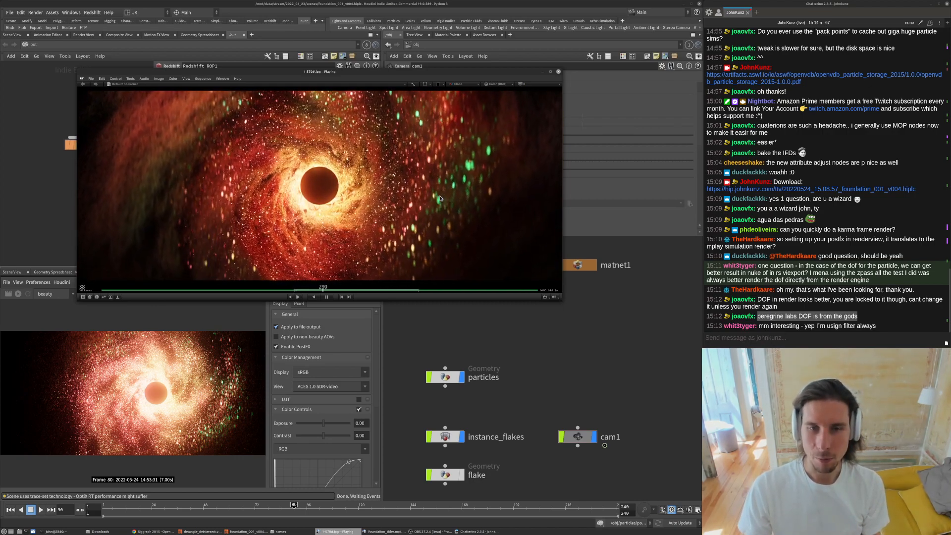
key(space)
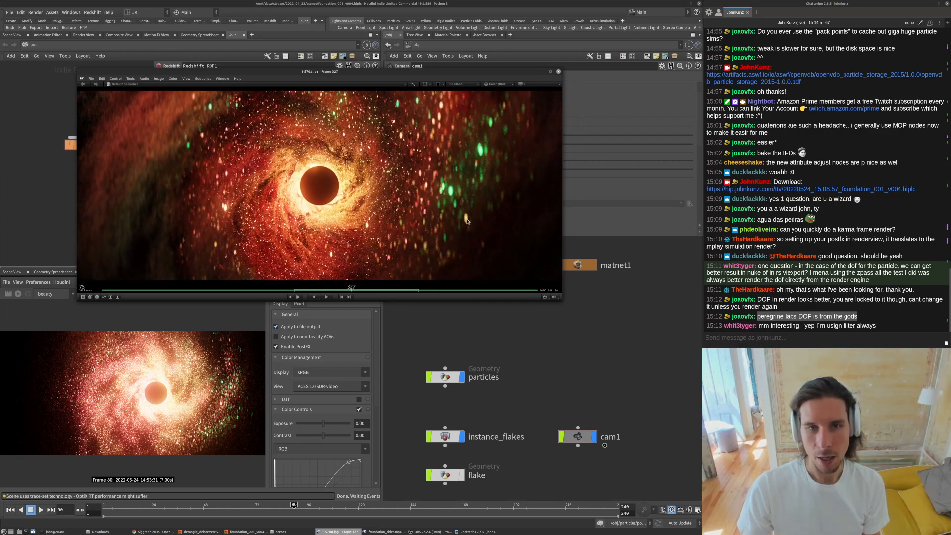
key(space)
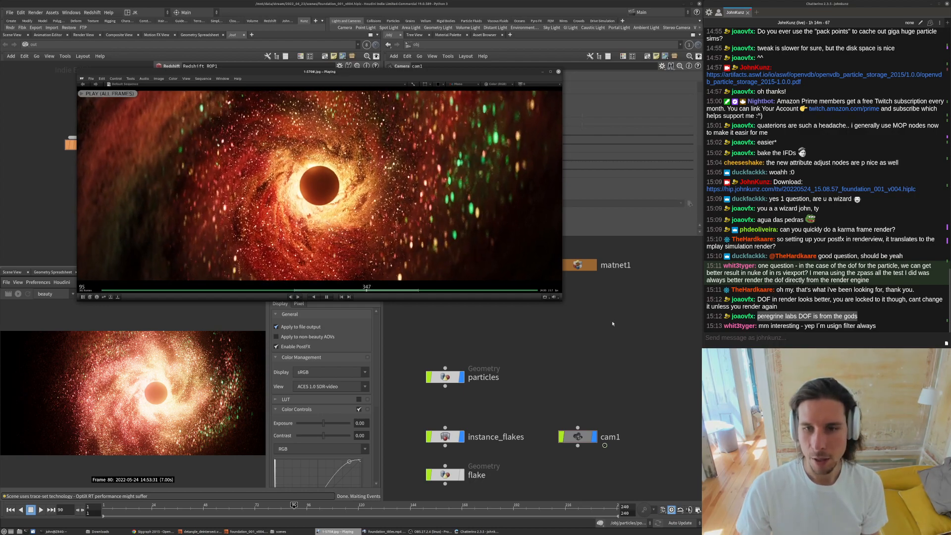
key(alt+Tab)
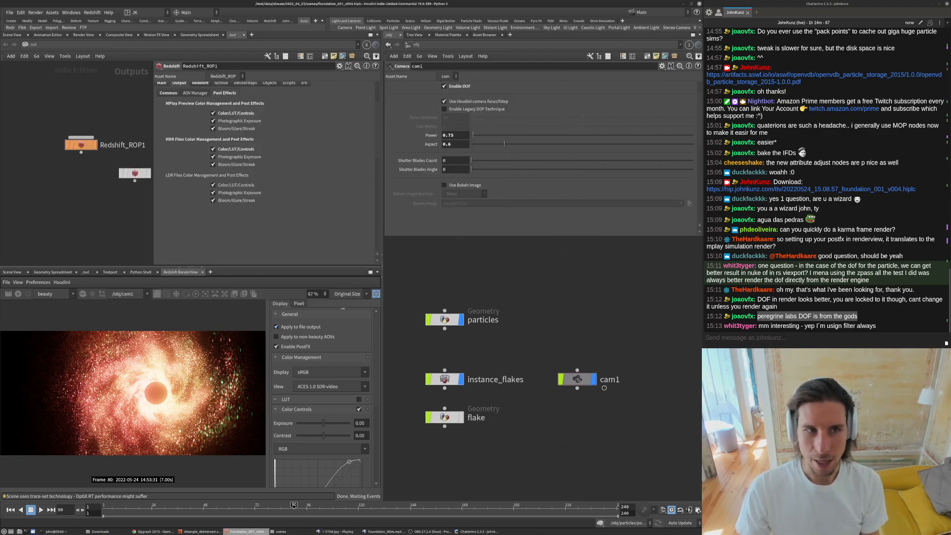
scroll(207, 397, up, 10)
scroll(207, 398, down, 5)
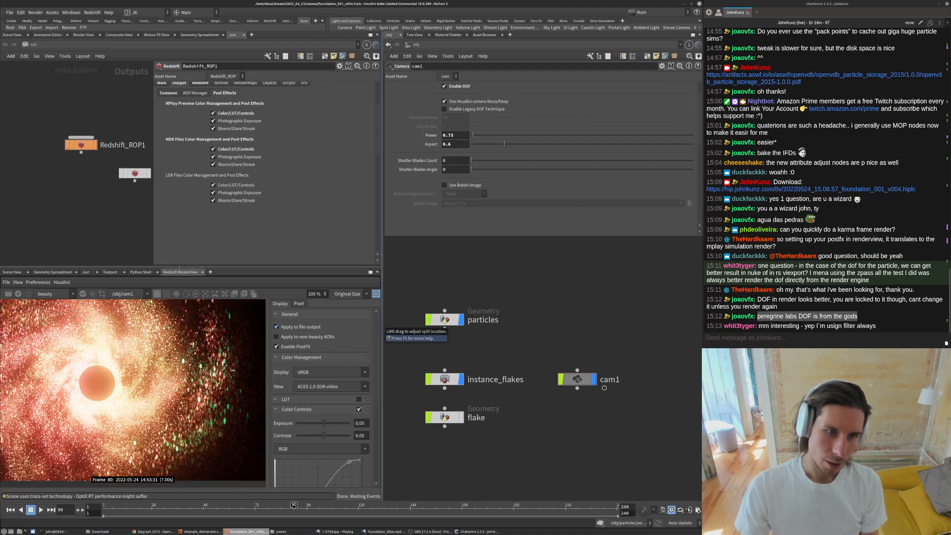
scroll(233, 370, down, 1)
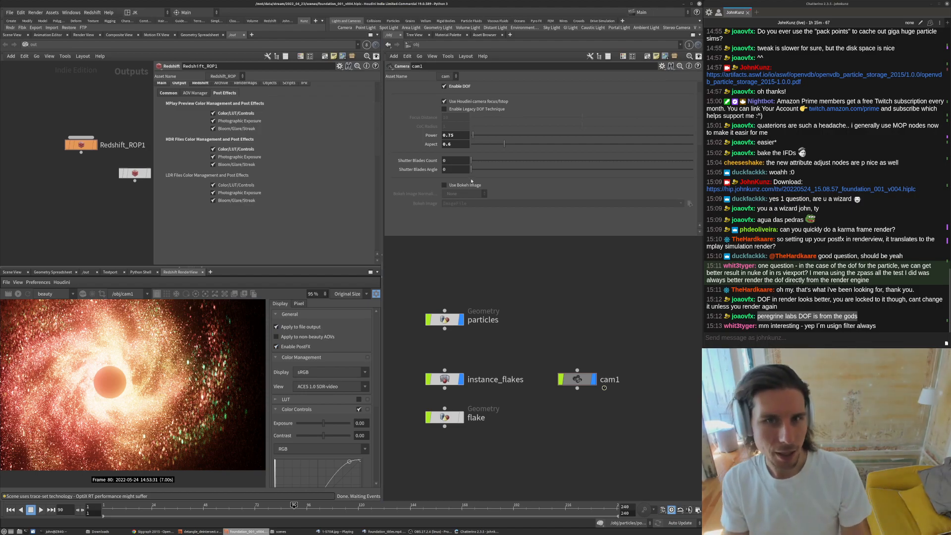
middle_drag(547, 330, 554, 344)
scroll(554, 344, down, 2)
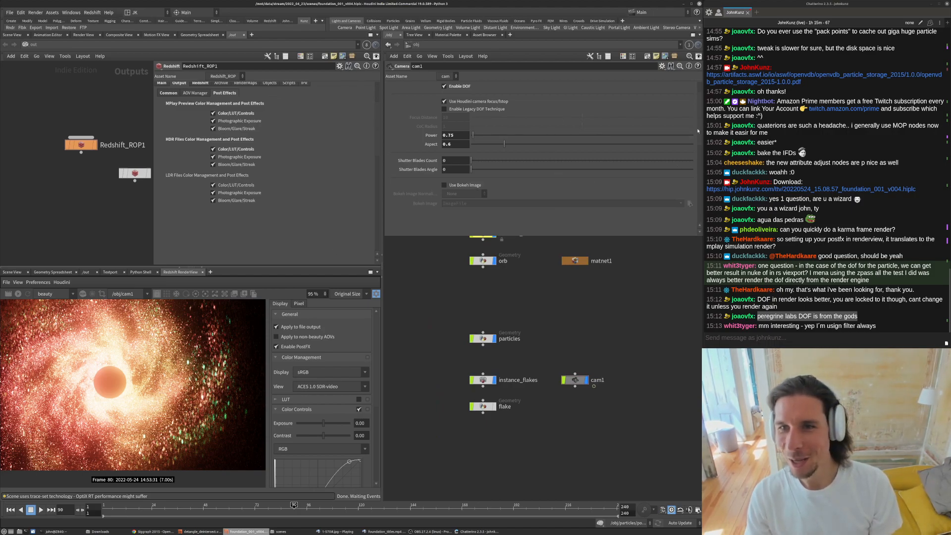
scroll(699, 132, up, 2)
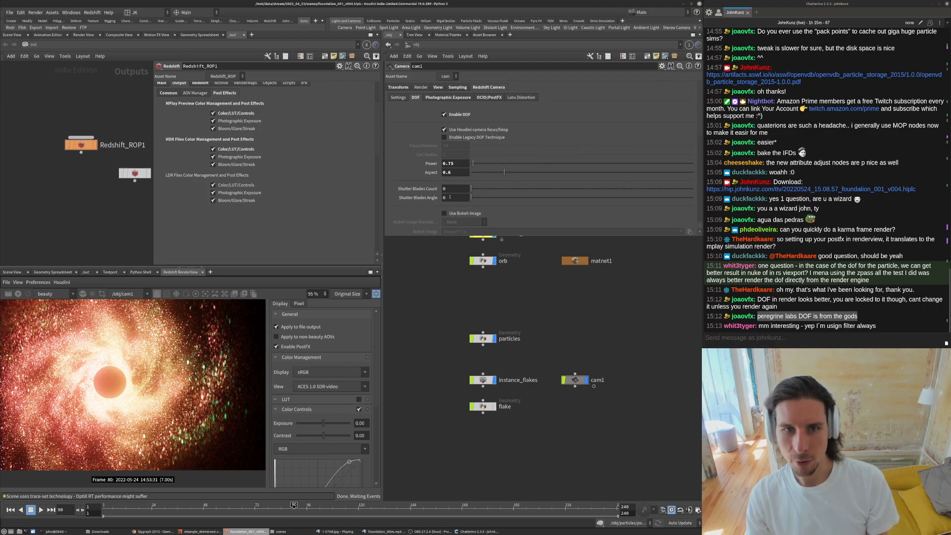
- Play and zoom into the Foundation reference clip to study its particle bokeh and glow
click(394, 532)
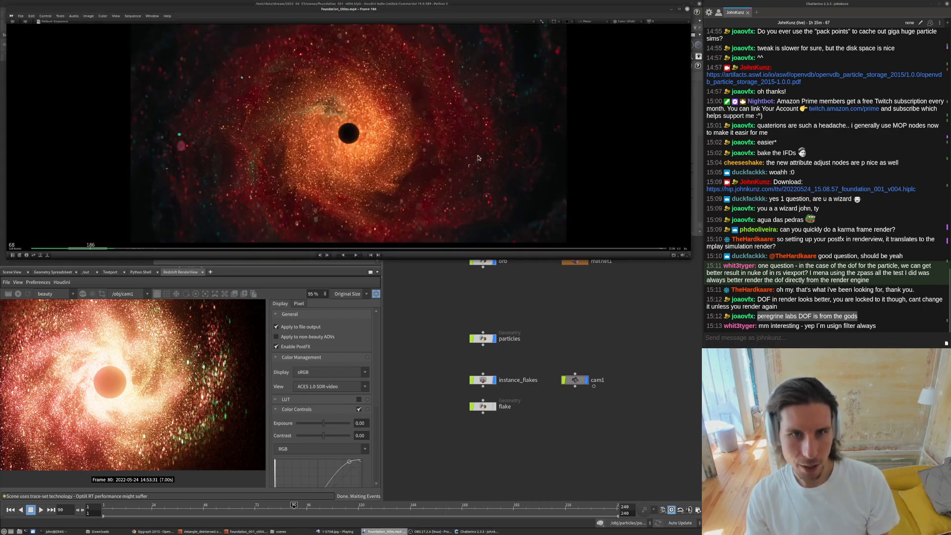
key(space)
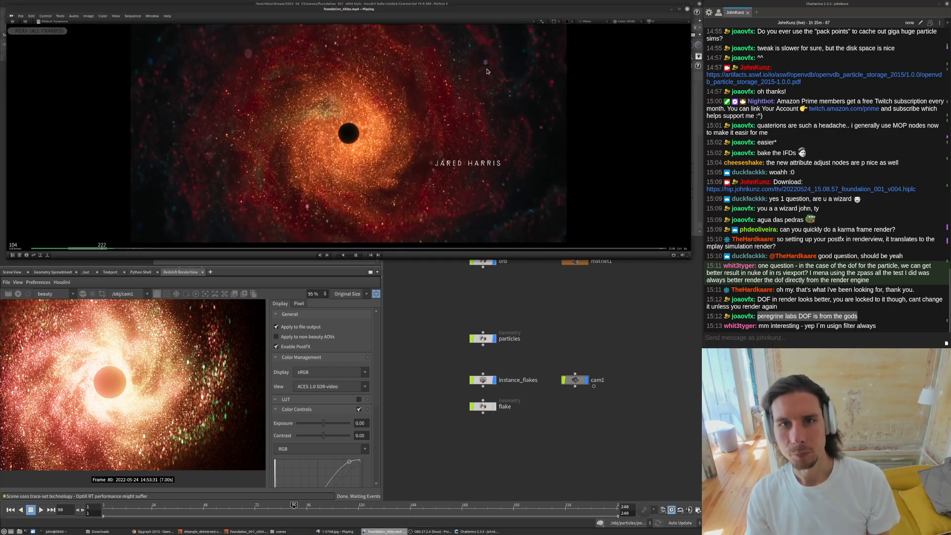
key(space)
drag(327, 95, 482, 125)
scroll(500, 53, up, 8)
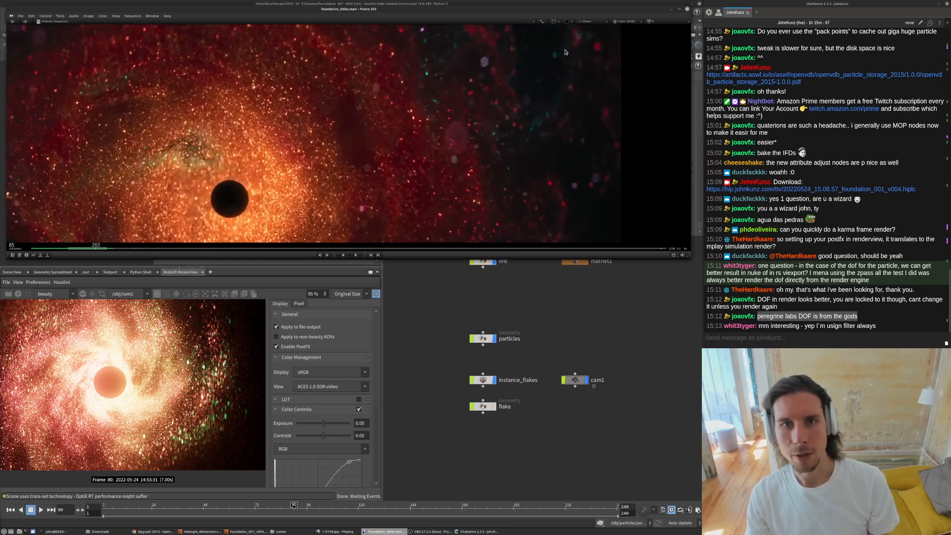
ctrl+drag(537, 60, 570, 65)
middle_drag(490, 36, 491, 101)
ctrl+drag(489, 99, 578, 81)
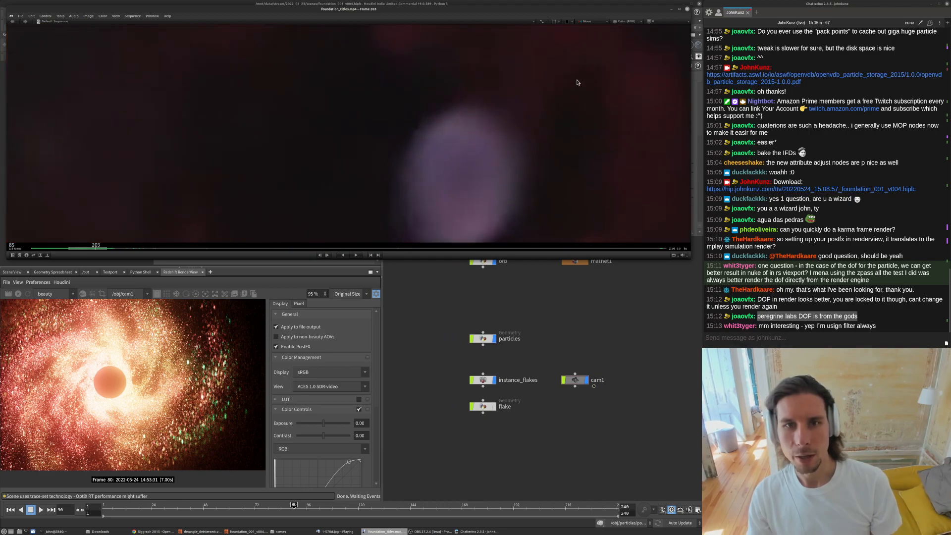
middle_drag(441, 186, 460, 119)
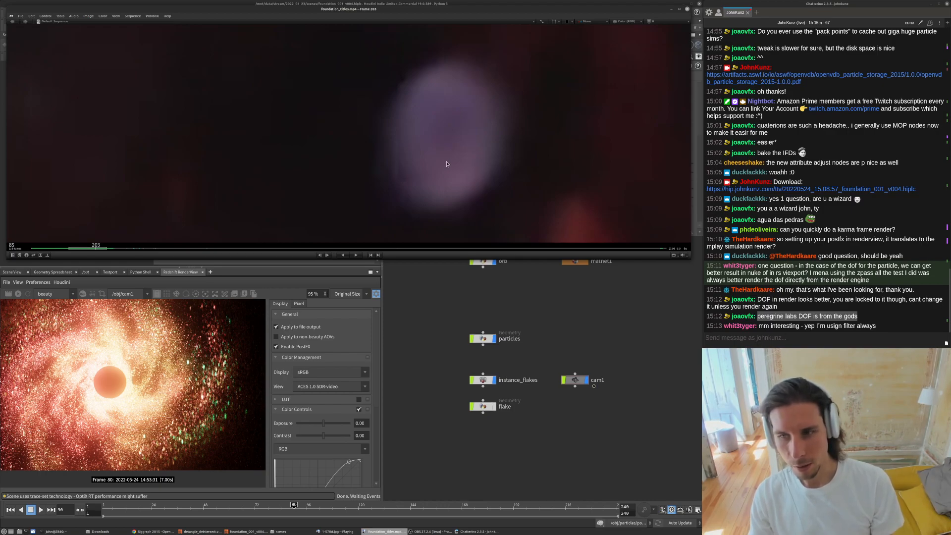
click(414, 380)
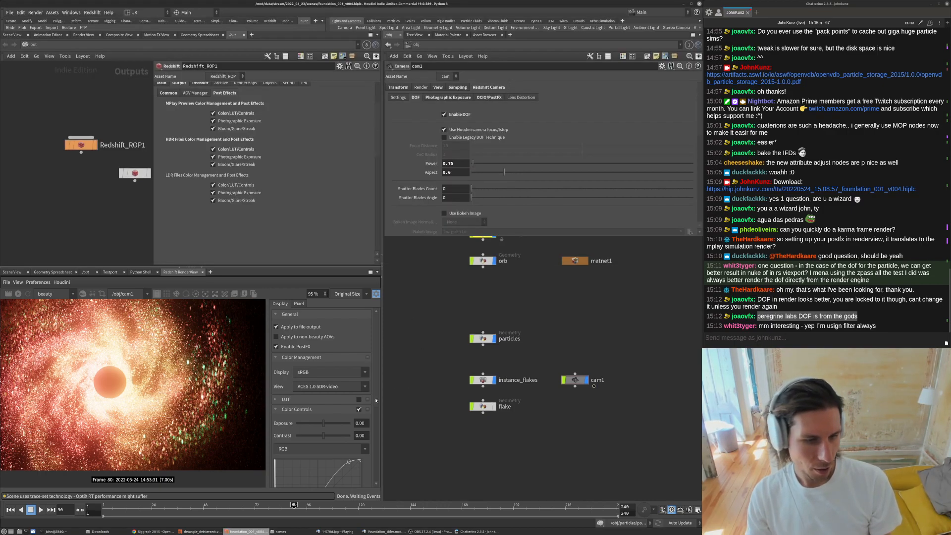
- Open a new browser tab and go to the useful/tex directory on the author's website
click(166, 533)
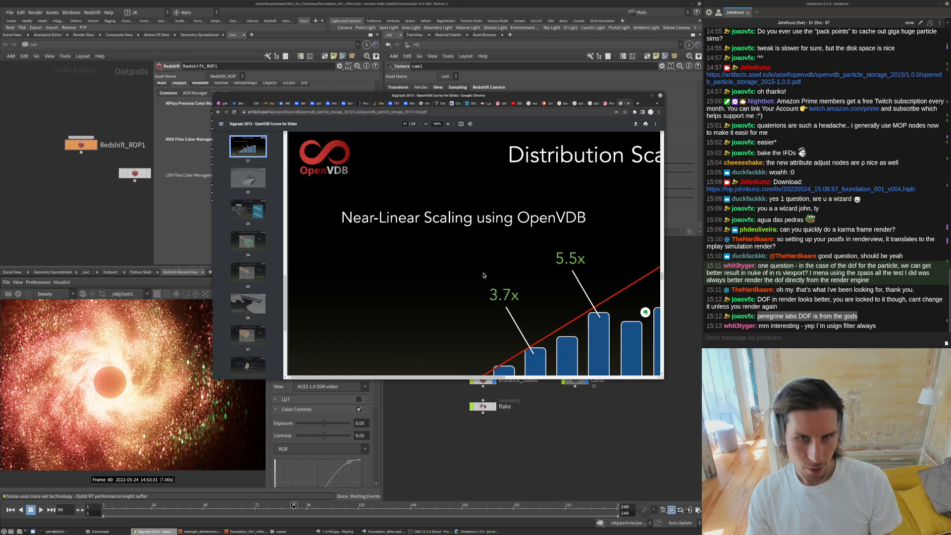
key(ctrl+t)
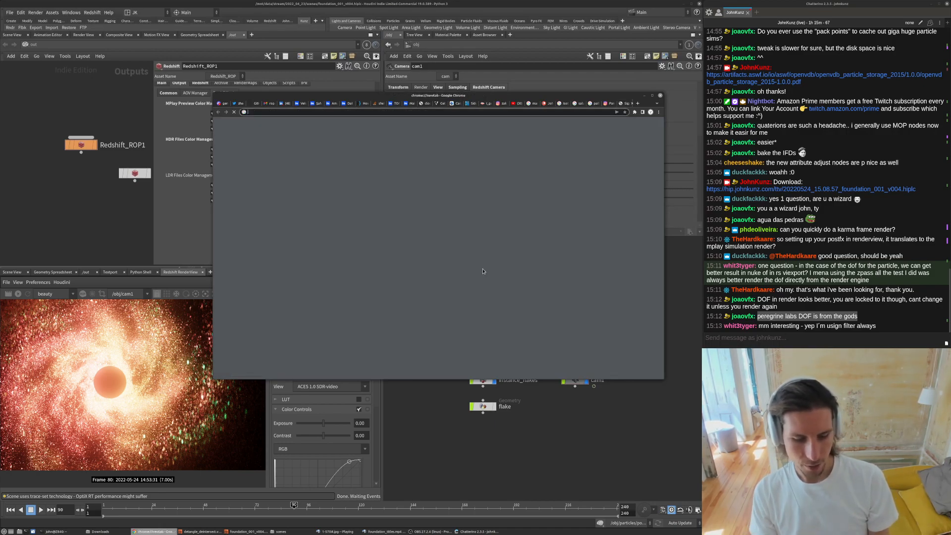
text(tex)
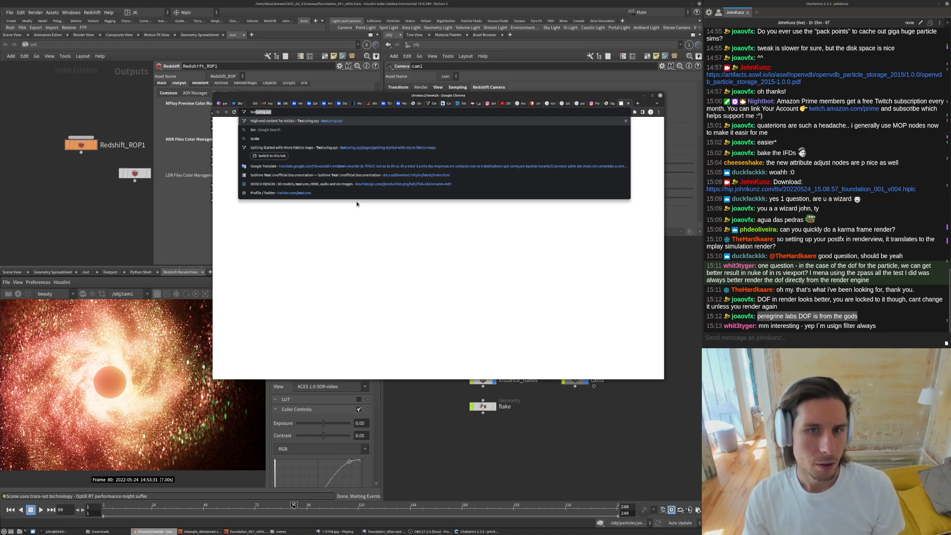
key(BackSpace)
key(BackSpace)
key(BackSpace)
key(BackSpace)
text(mrku)
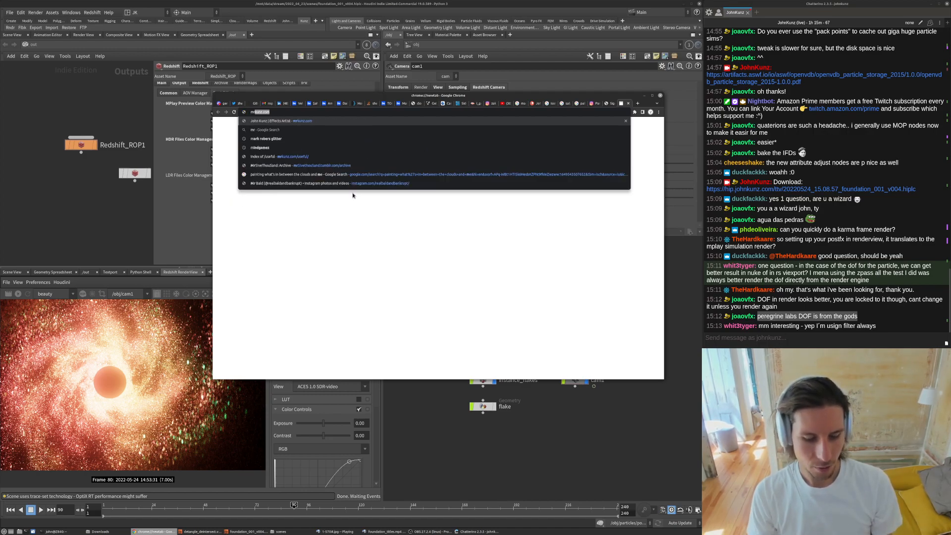
text(nz.com/)
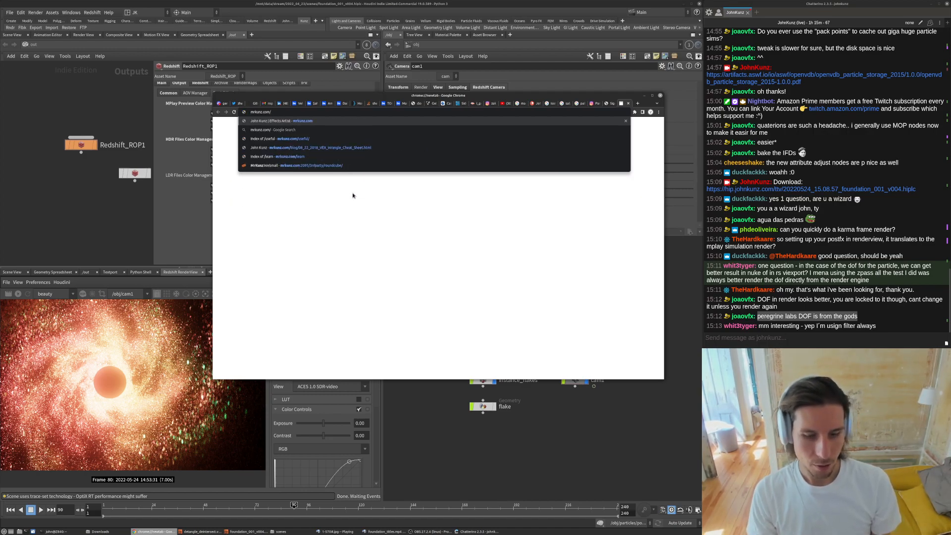
text(useful/tex)
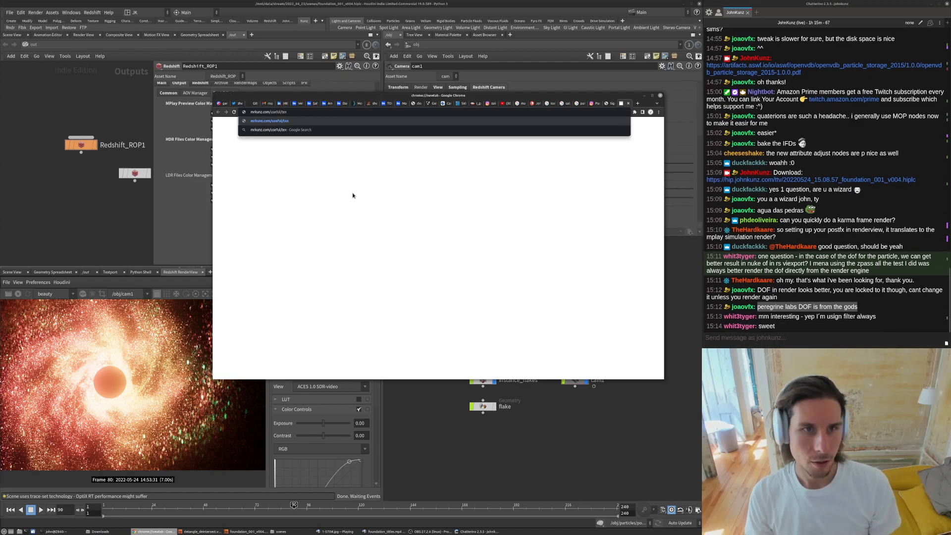
key(Return)
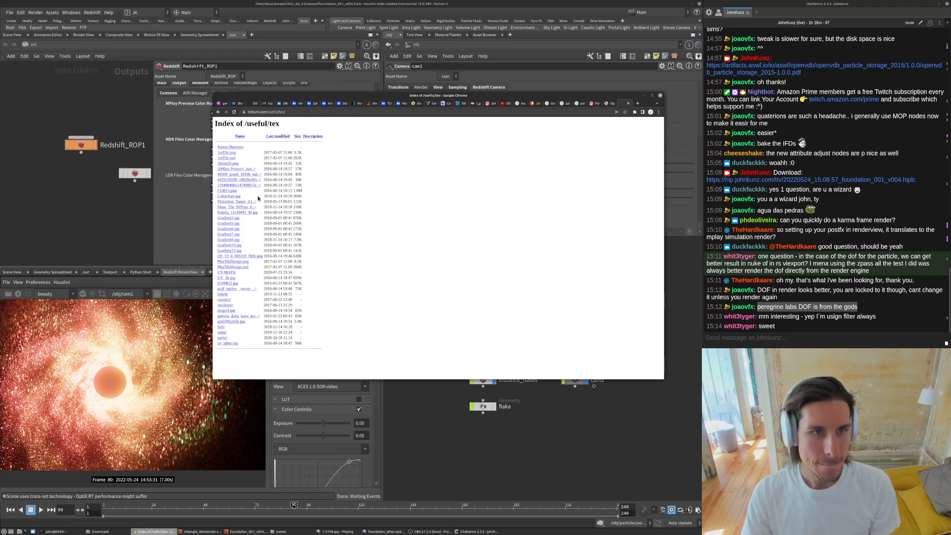
- Browse the texture directory into the bokeh folder and preview one of its bokeh images
click(236, 147)
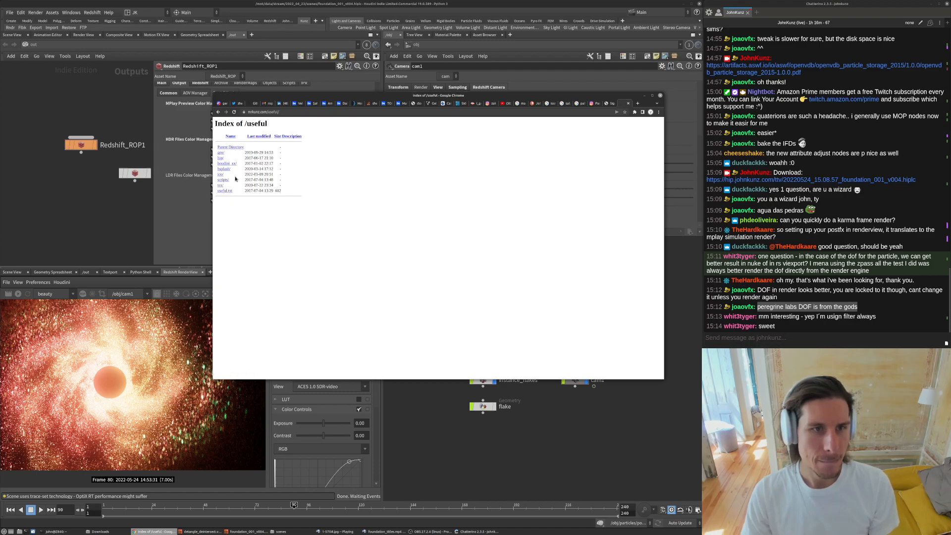
click(220, 185)
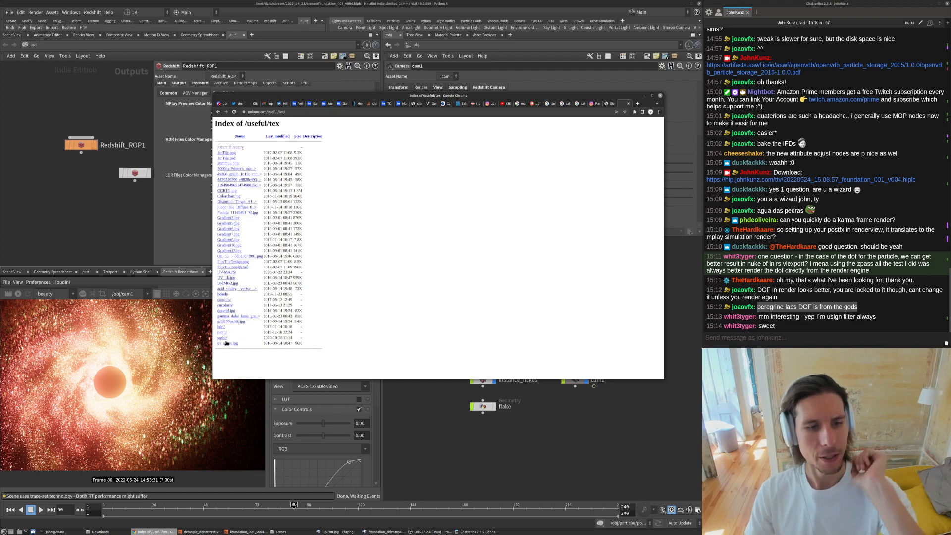
click(223, 338)
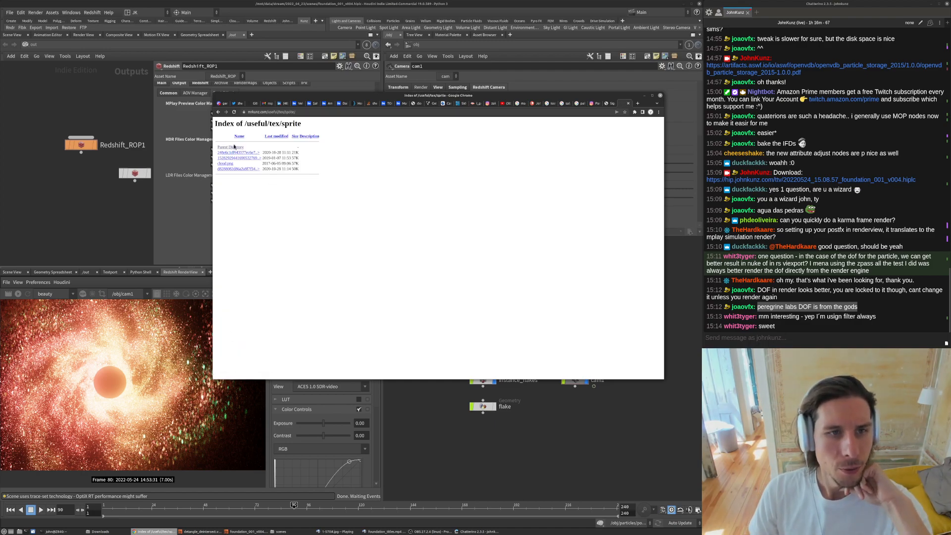
click(233, 147)
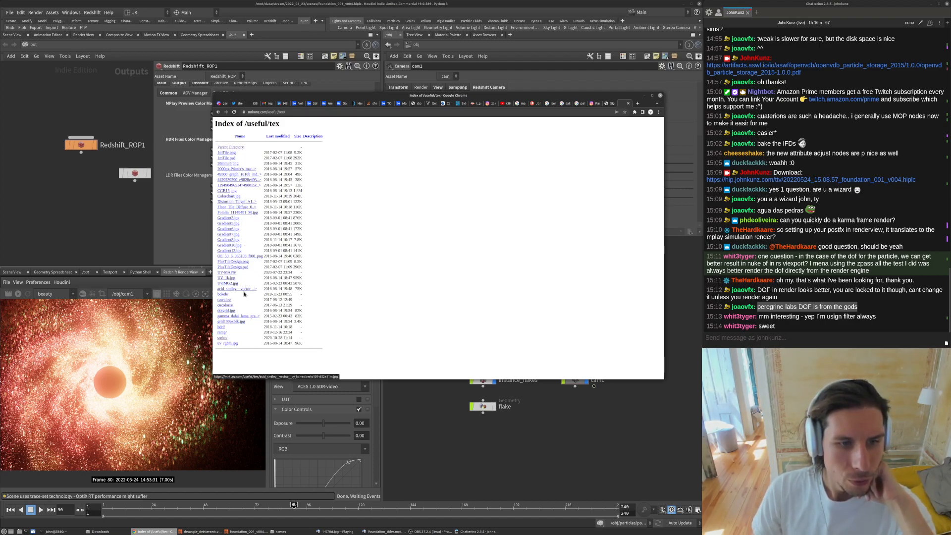
click(224, 295)
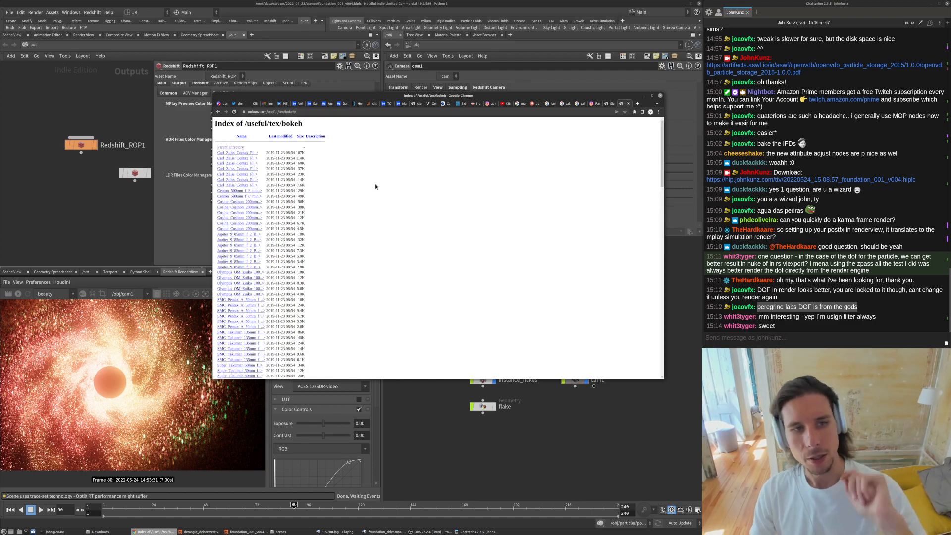
scroll(304, 266, down, 5)
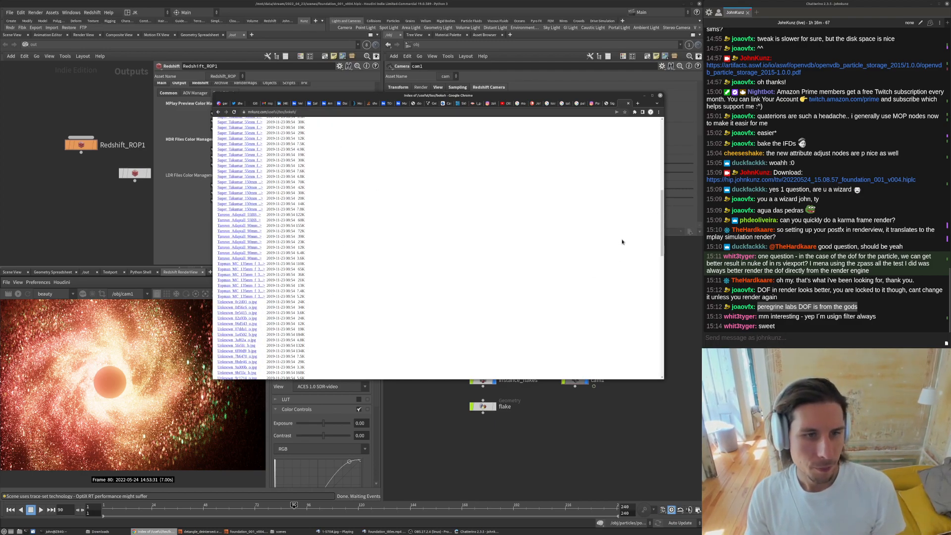
scroll(660, 236, down, 10)
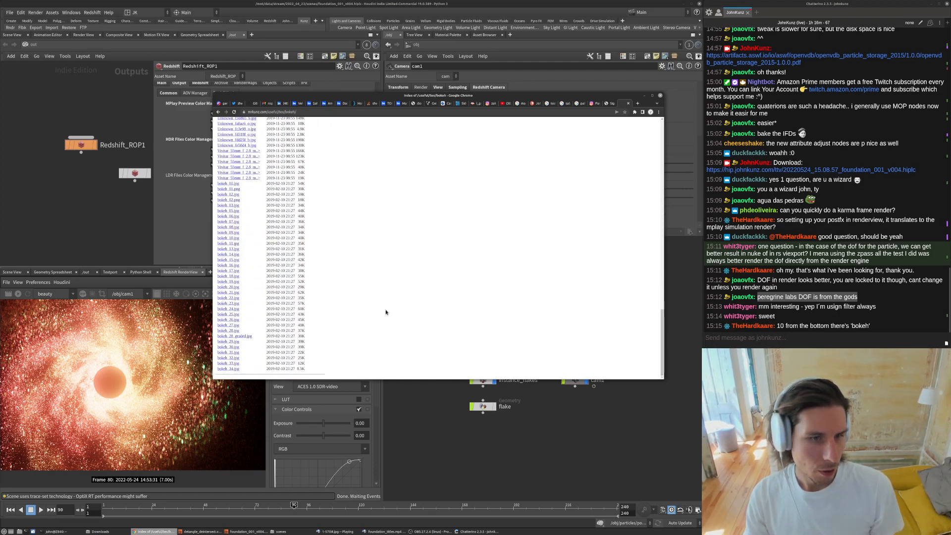
click(234, 195)
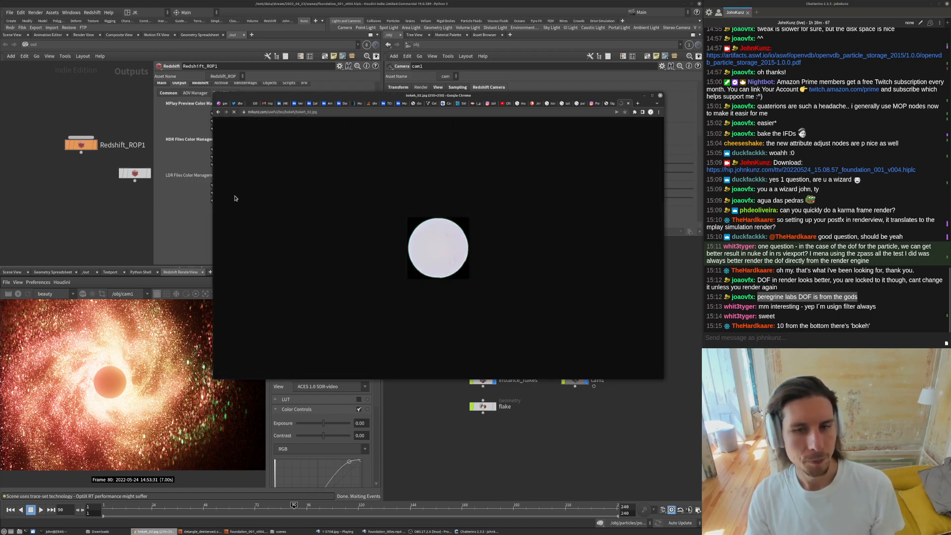
click(218, 113)
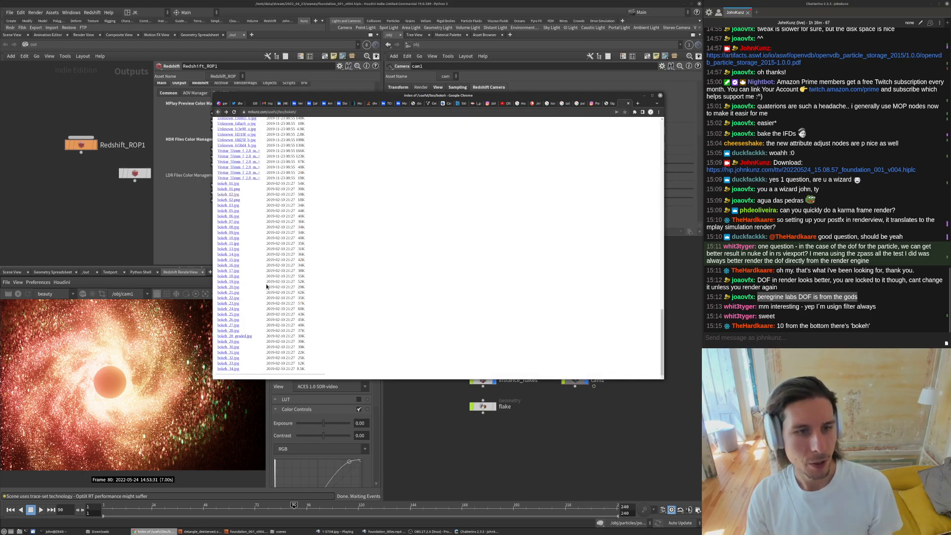
- Open bokeh_02.png and save the image to the Downloads folder
click(235, 201)
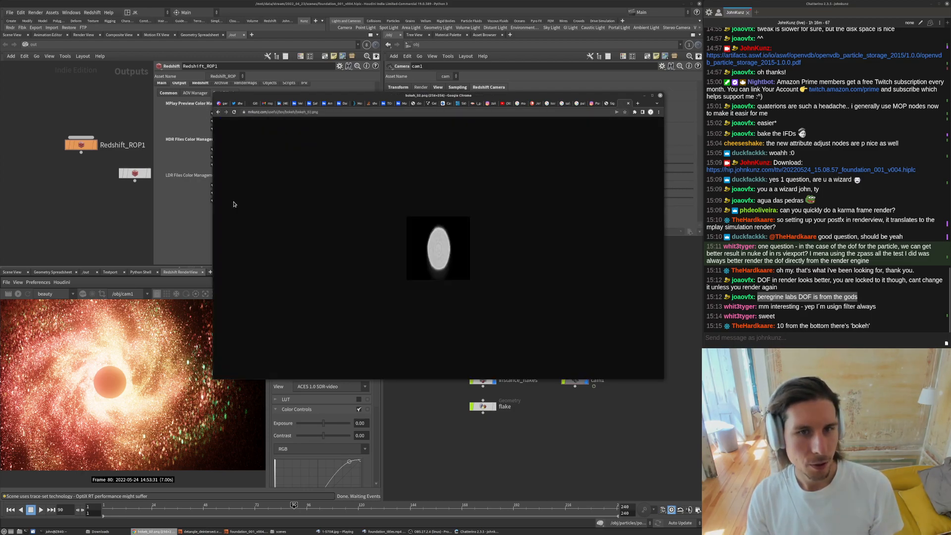
right_click(437, 240)
click(443, 247)
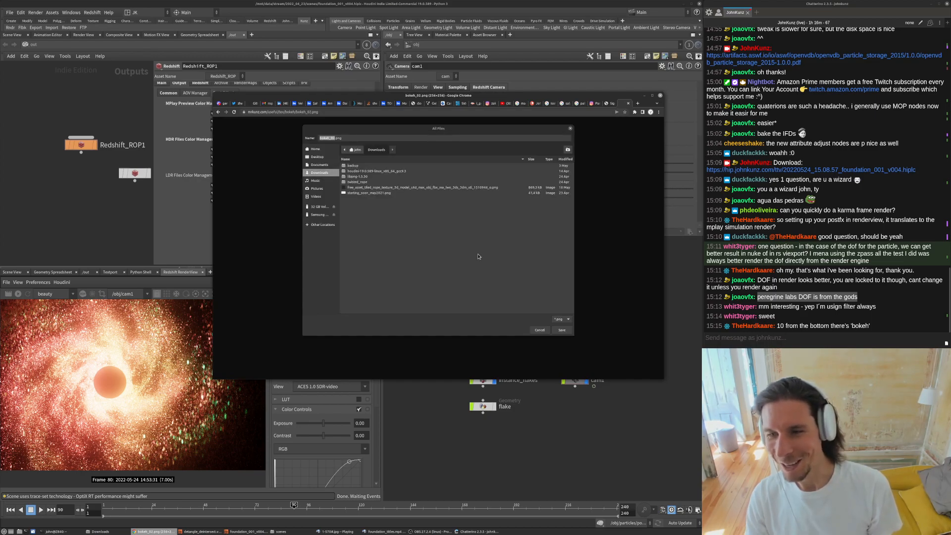
click(562, 330)
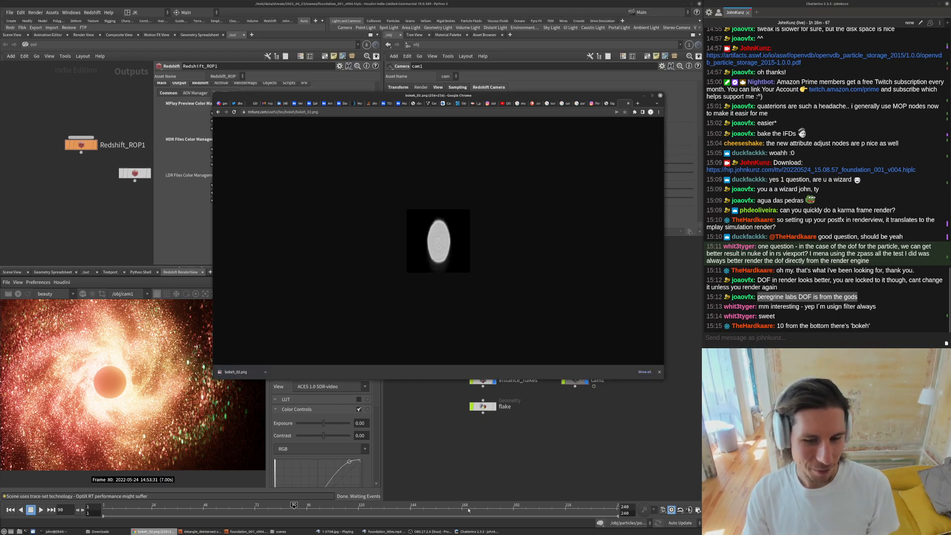
- Compare the bokeh image against the rendered sequence and the Foundation reference clip
click(342, 531)
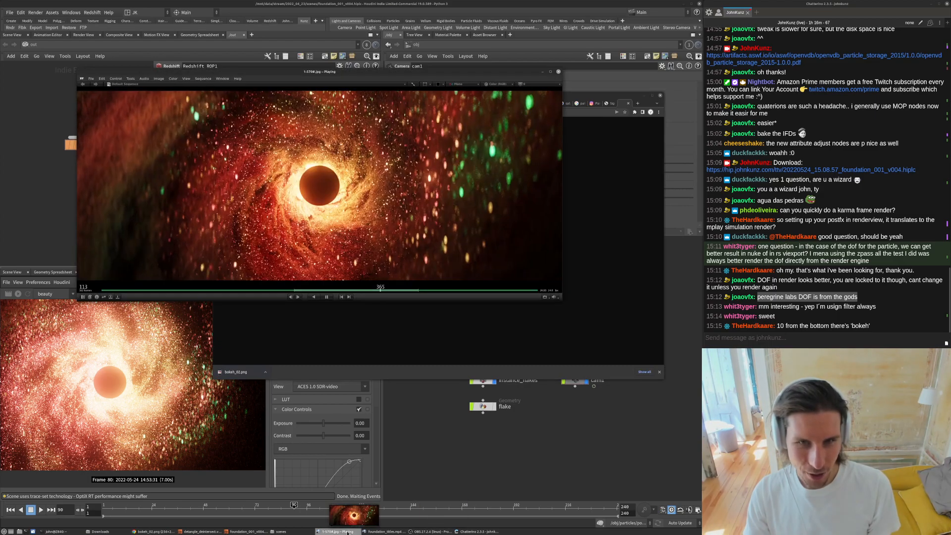
click(385, 532)
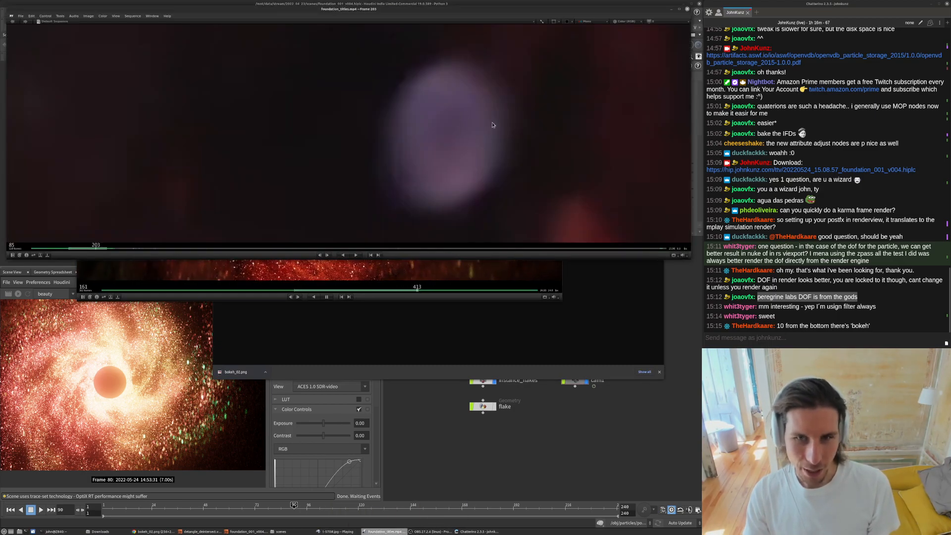
click(630, 279)
drag(482, 99, 471, 204)
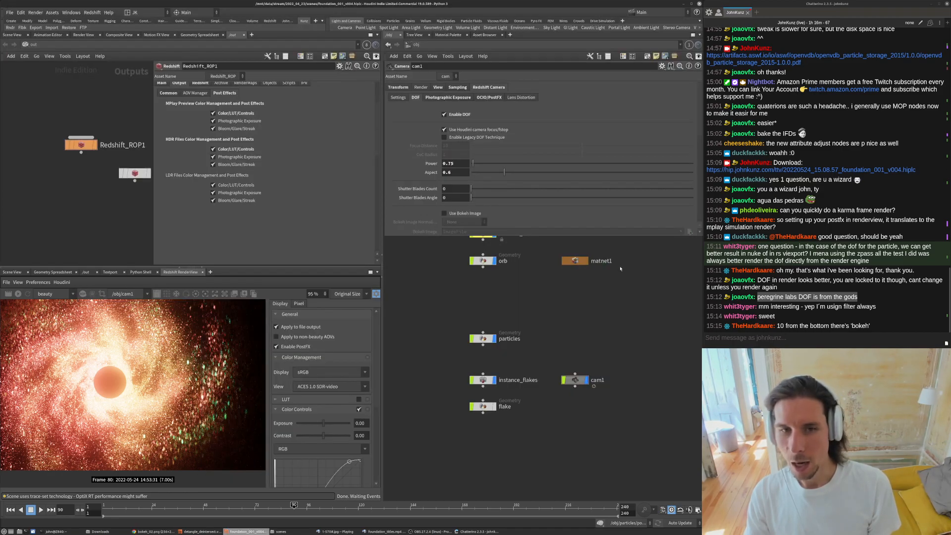
click(671, 347)
- Set cam1's Bokeh Image to the downloaded bokeh_02.png in the Downloads folder
click(459, 157)
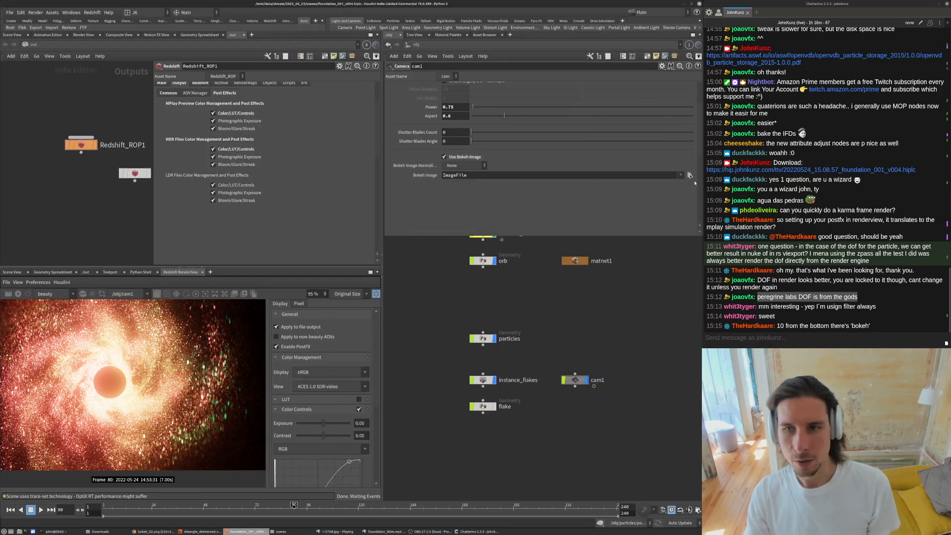
click(689, 175)
click(419, 120)
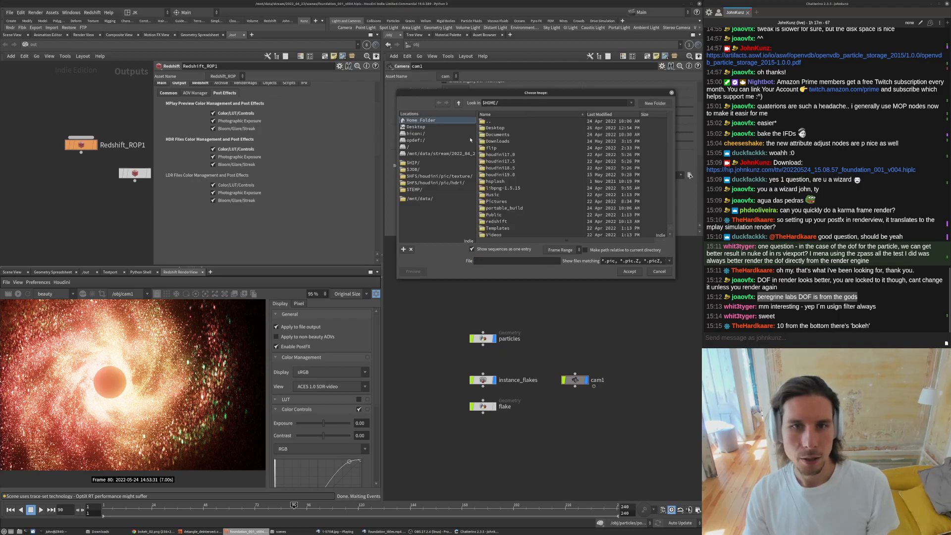
double_click(497, 141)
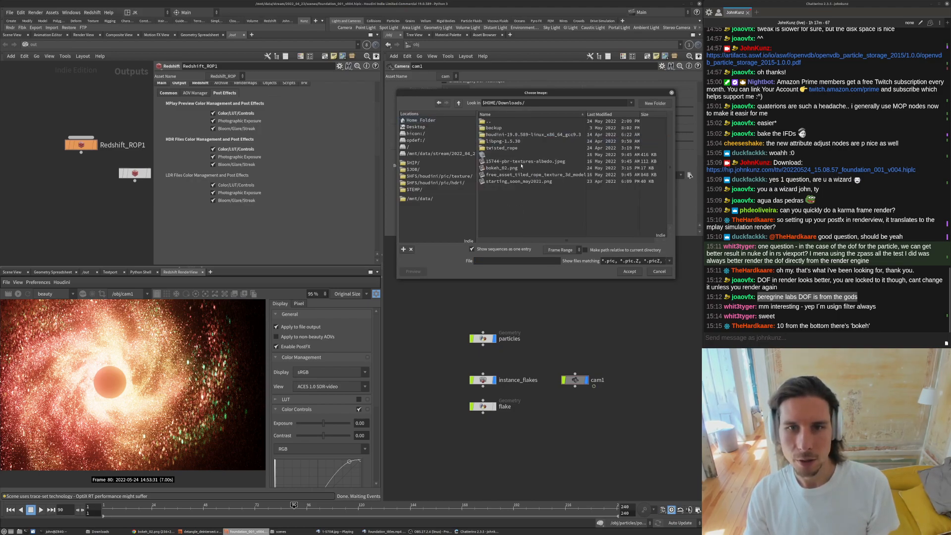
double_click(515, 168)
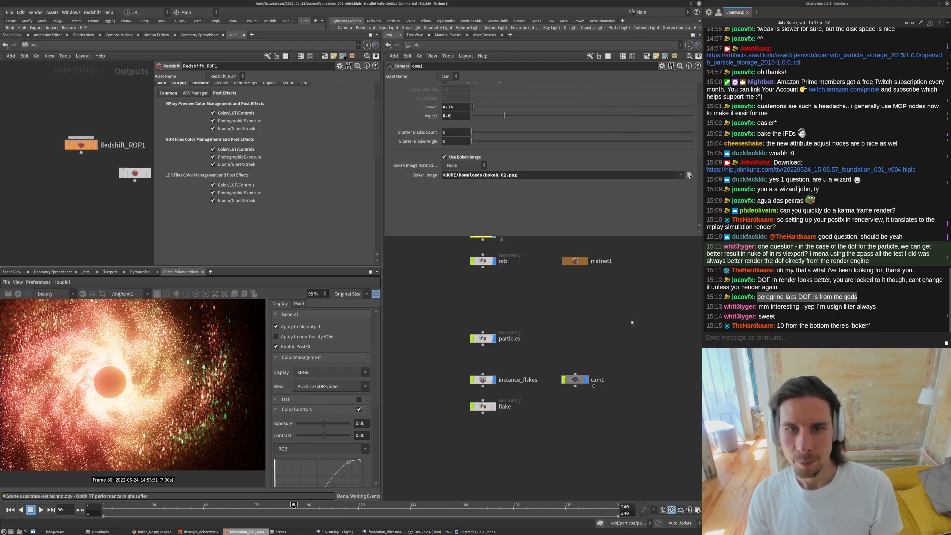
- Review the Bokeh Image Normalization options
click(457, 166)
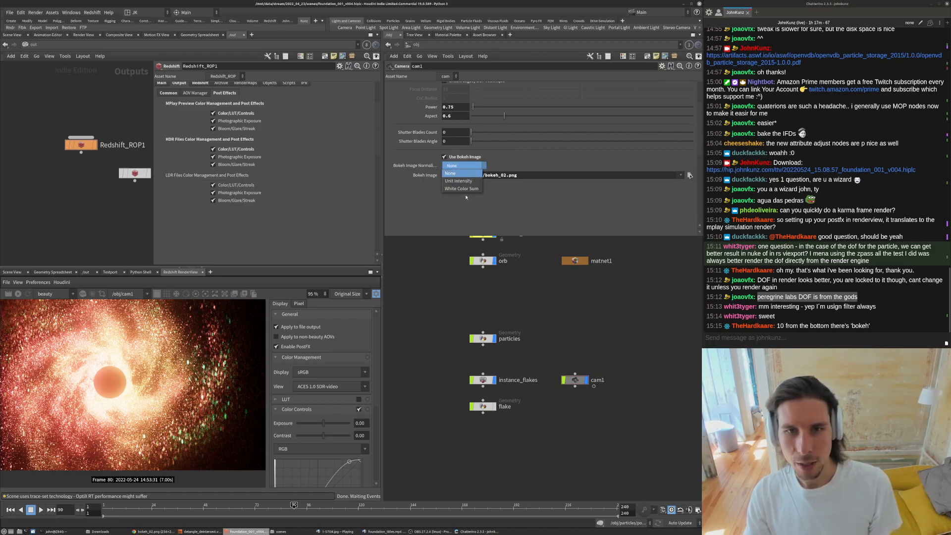
click(416, 196)
click(461, 166)
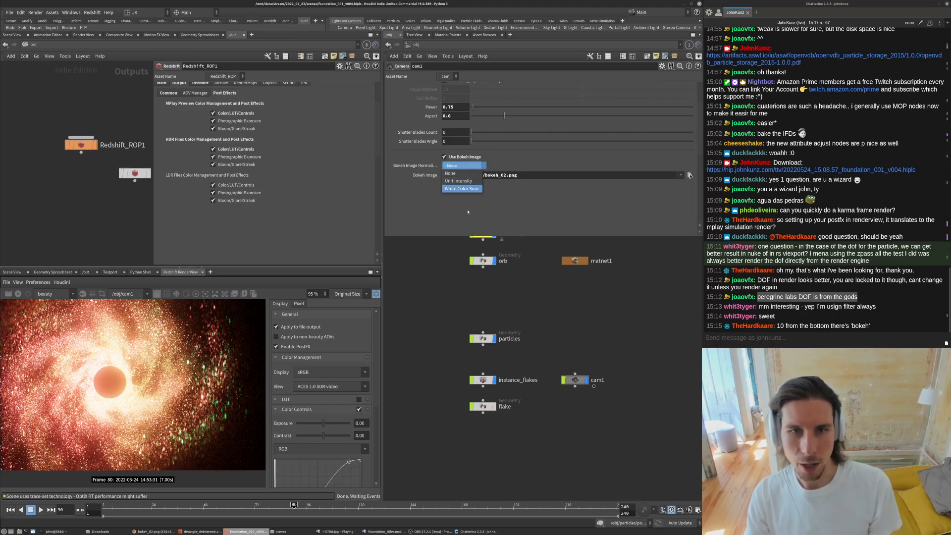
click(437, 261)
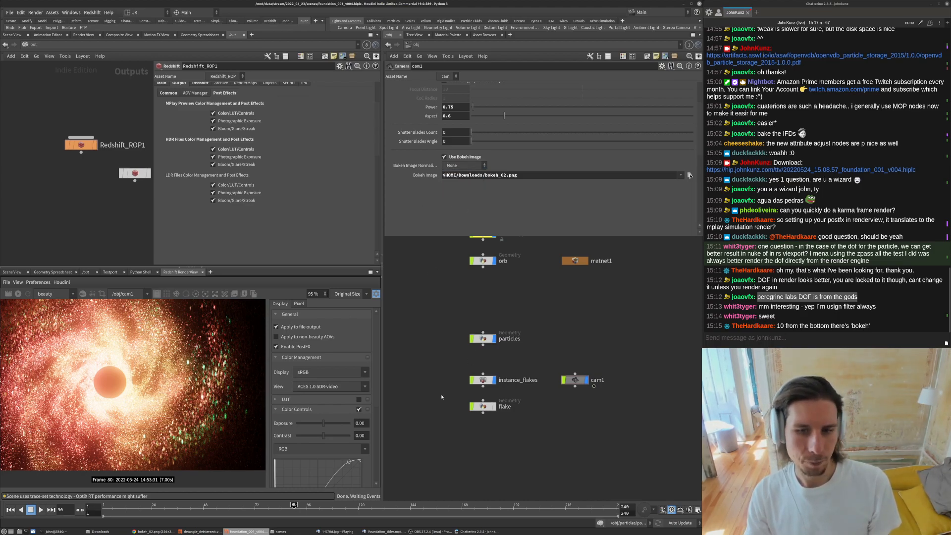
- Re-render the frame in the Redshift render view with the custom bokeh image
scroll(436, 404, down, 4)
click(18, 294)
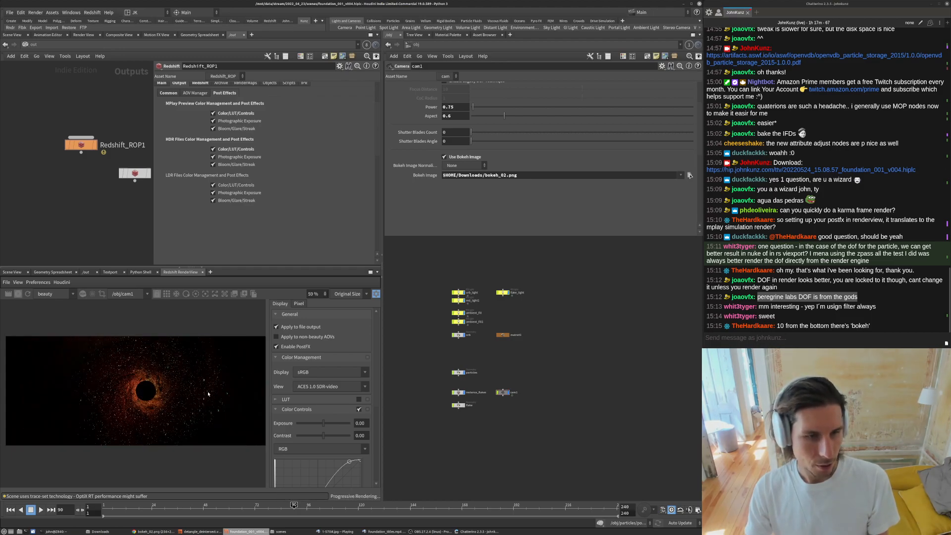
scroll(206, 393, up, 1)
click(17, 294)
- Inspect the intensity and colour settings of the scene's Redshift light nodes one by one
click(502, 292)
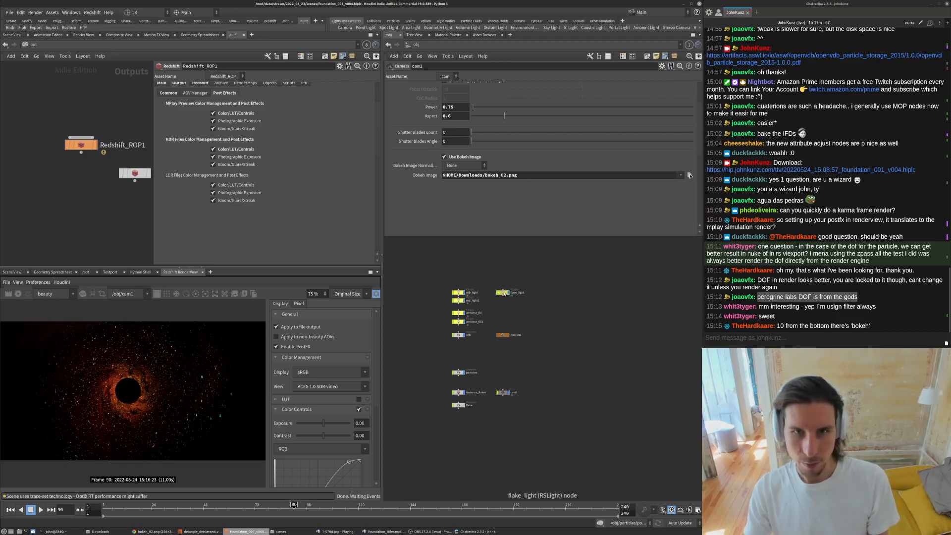
click(420, 88)
scroll(461, 307, up, 1)
click(457, 286)
click(457, 298)
click(457, 316)
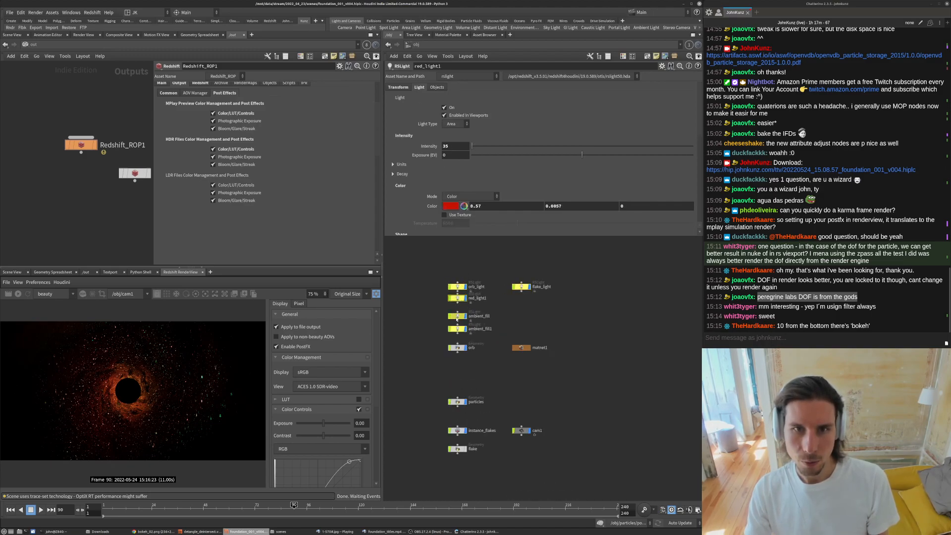
click(457, 328)
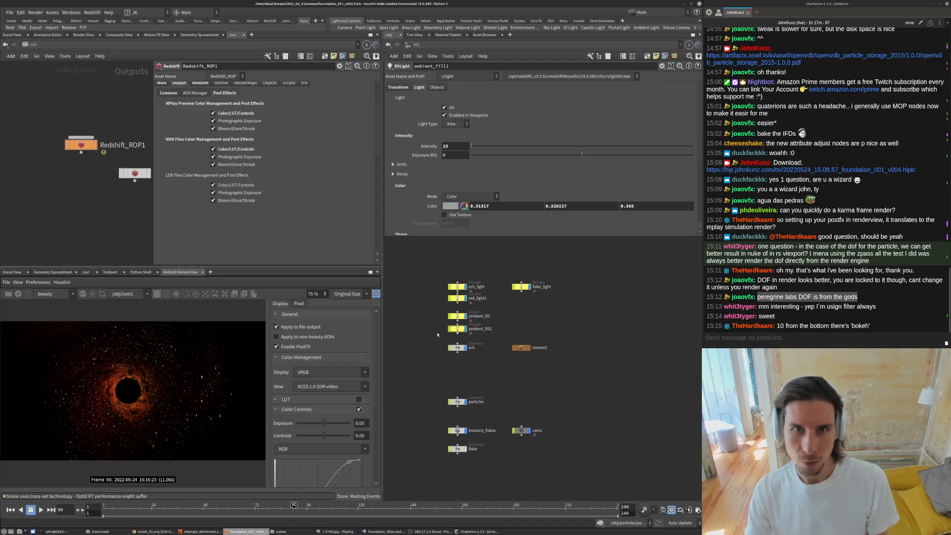
- Expand the render view's post-effect sections to show Photographic Exposure, Bloom, Flare, Streak and Bokeh
middle_drag(424, 374, 455, 354)
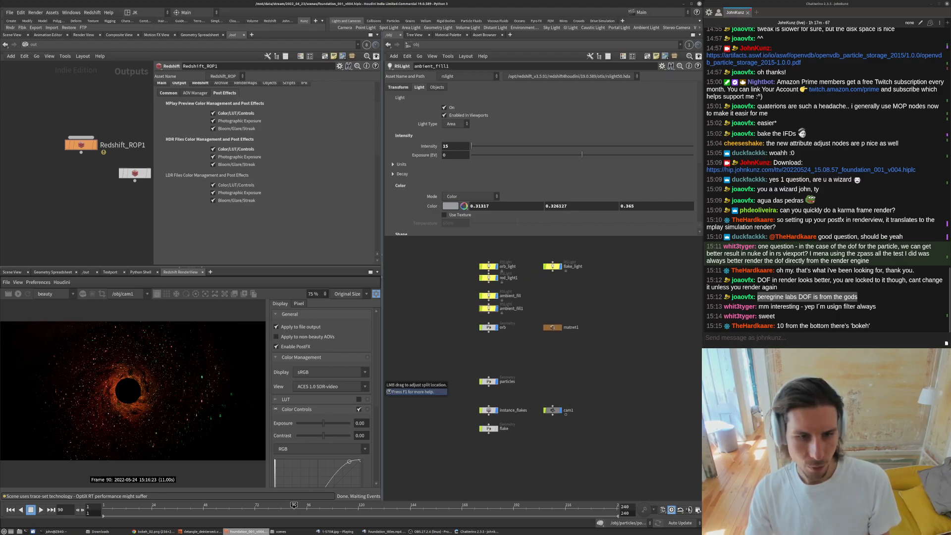
click(276, 410)
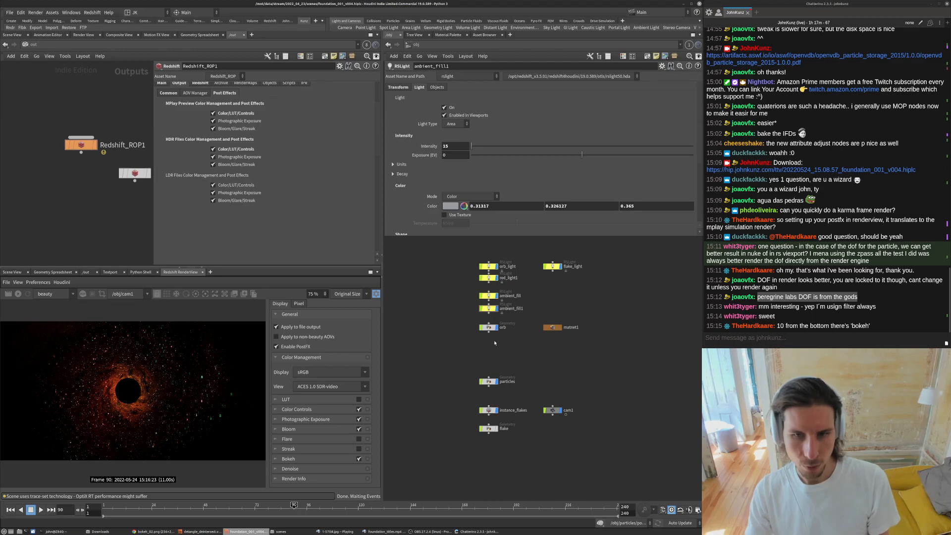
- Move the timeline to frame 416 after looking inside the particles network, then return to the object level
double_click(490, 382)
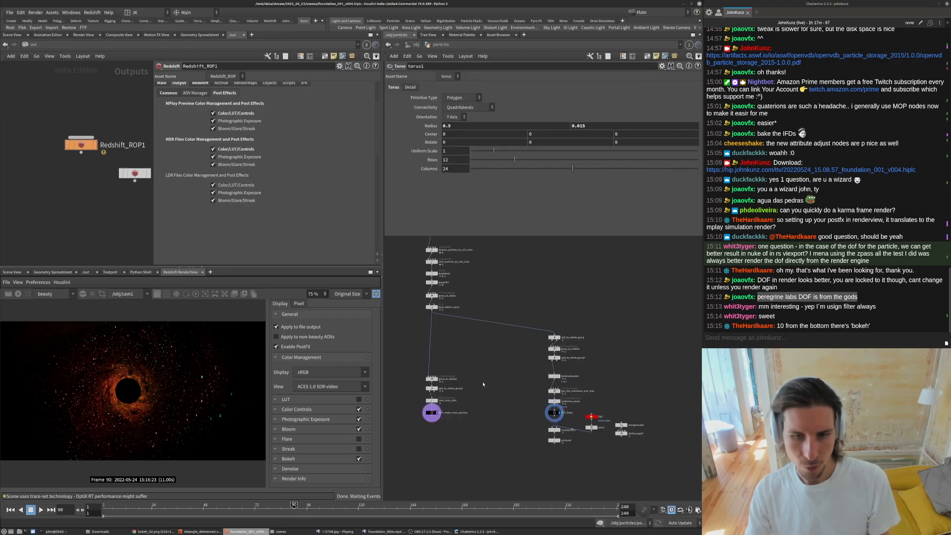
middle_drag(431, 365, 439, 409)
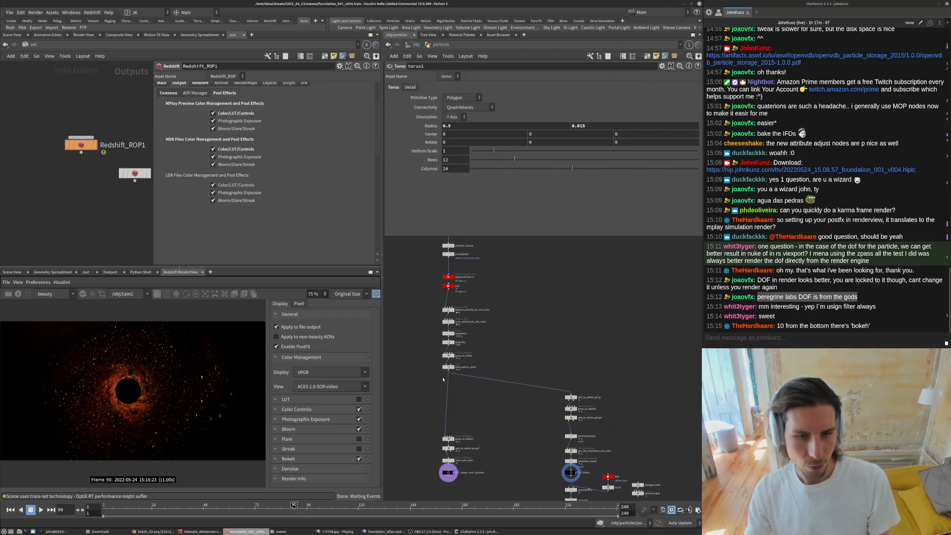
click(566, 508)
drag(60, 510, 57, 510)
text(416)
key(Return)
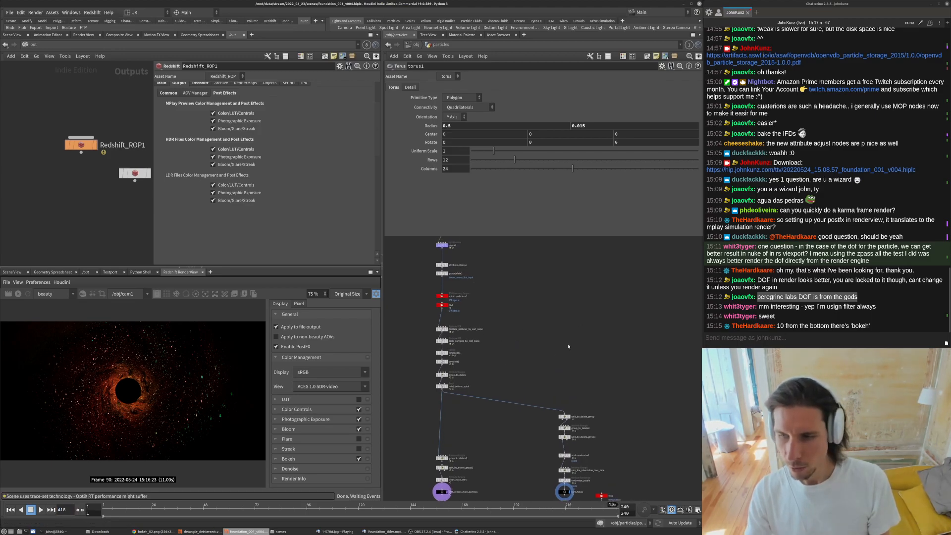
click(407, 45)
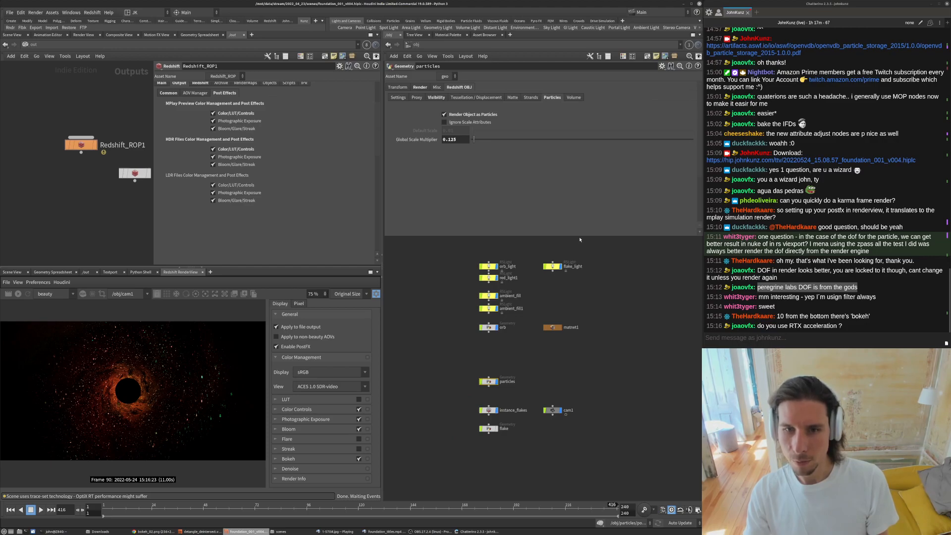
- Disable Use Bokeh Image on the camera cam1 after checking the flake light's settings
click(559, 268)
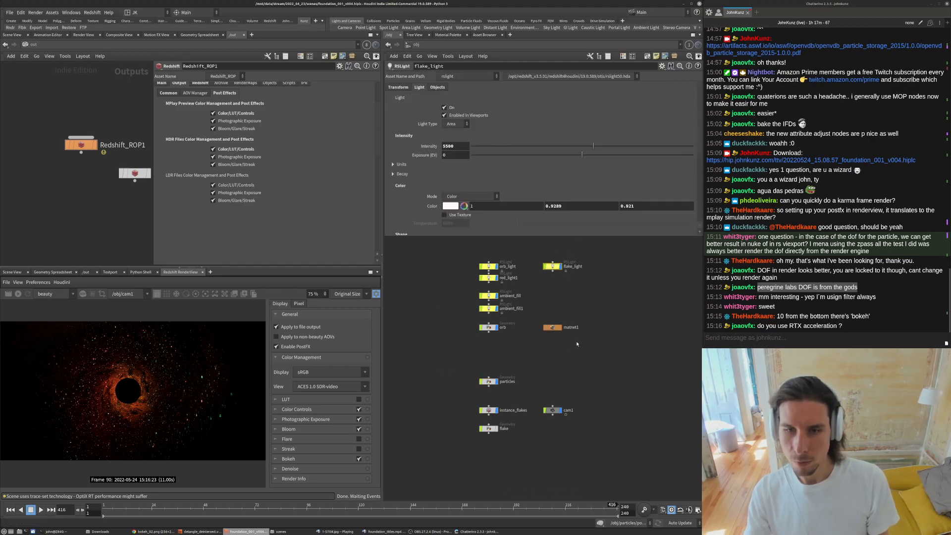
scroll(588, 302, down, 2)
middle_drag(589, 301, 577, 347)
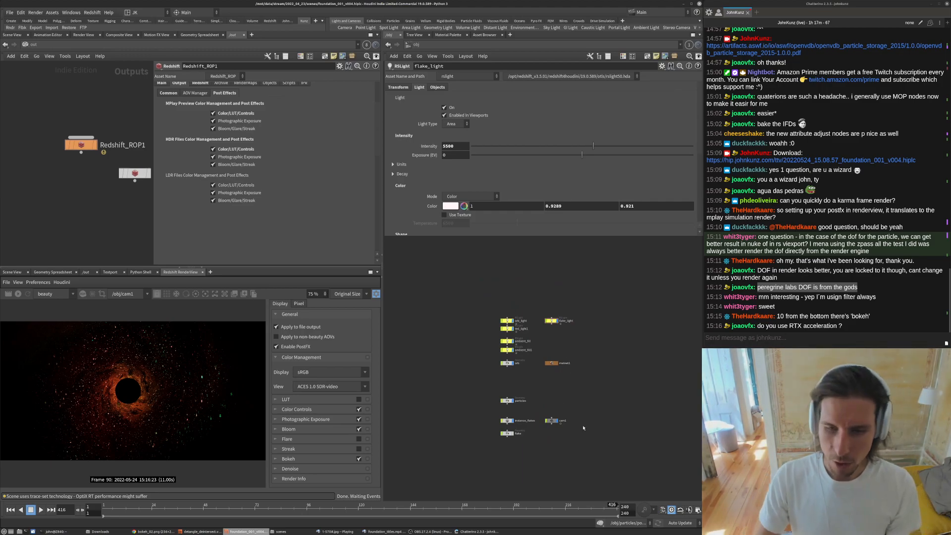
scroll(582, 413, up, 2)
click(546, 419)
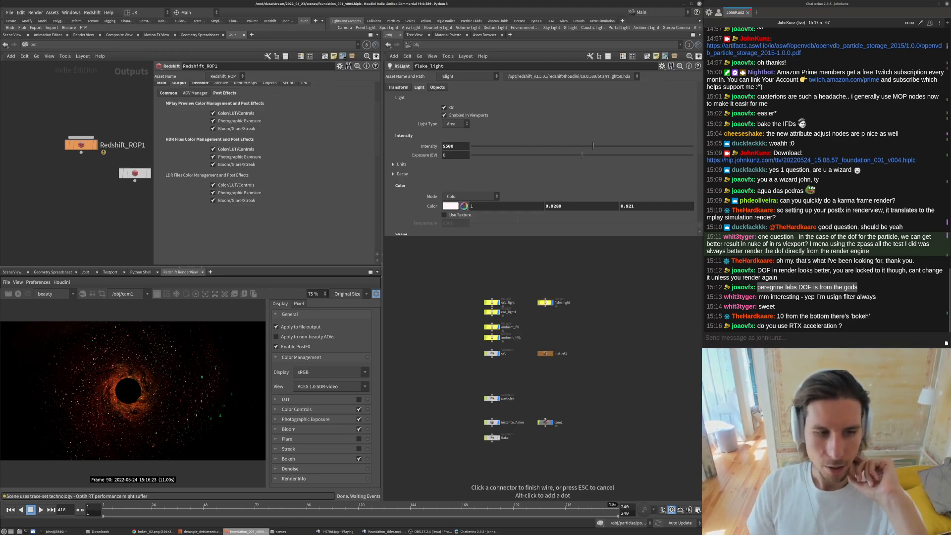
click(545, 422)
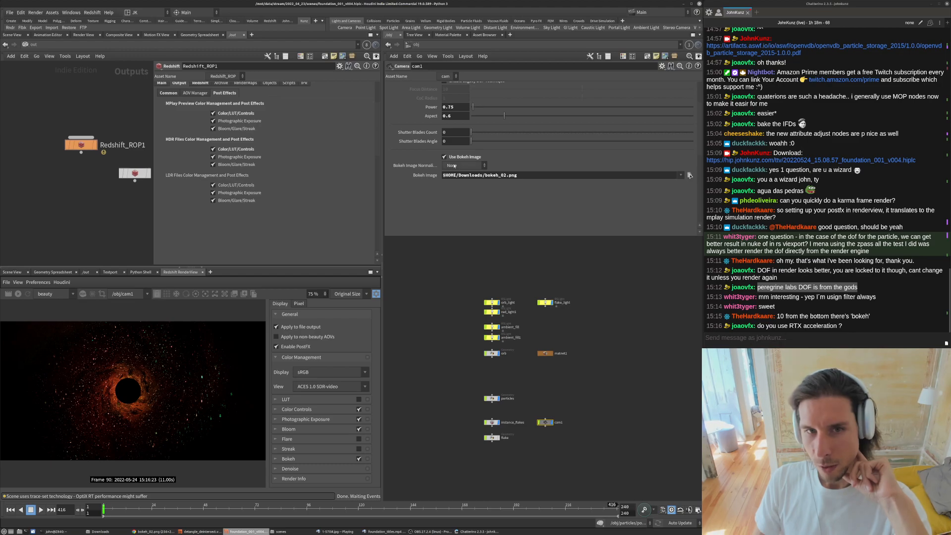
click(453, 157)
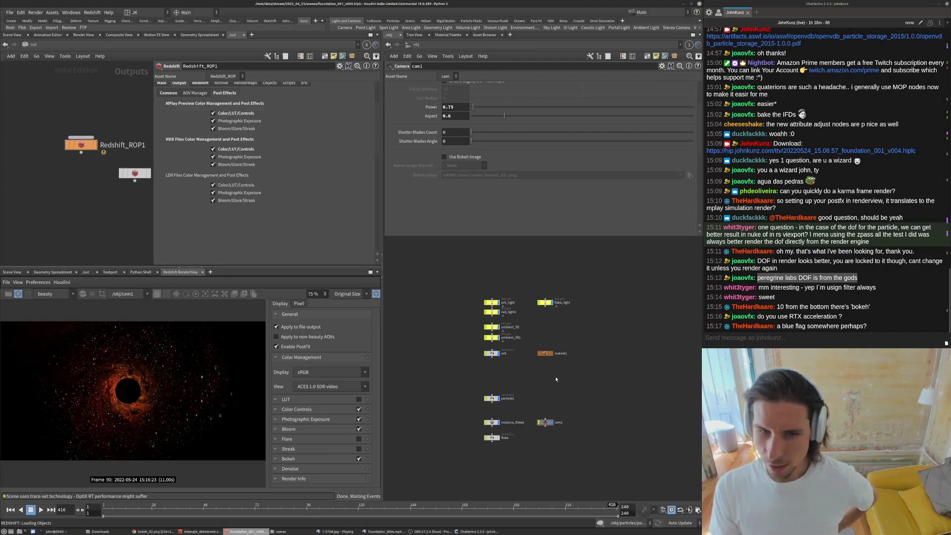
- Zoom and pan around the render view to examine the particles without the bokeh image
scroll(496, 412, up, 3)
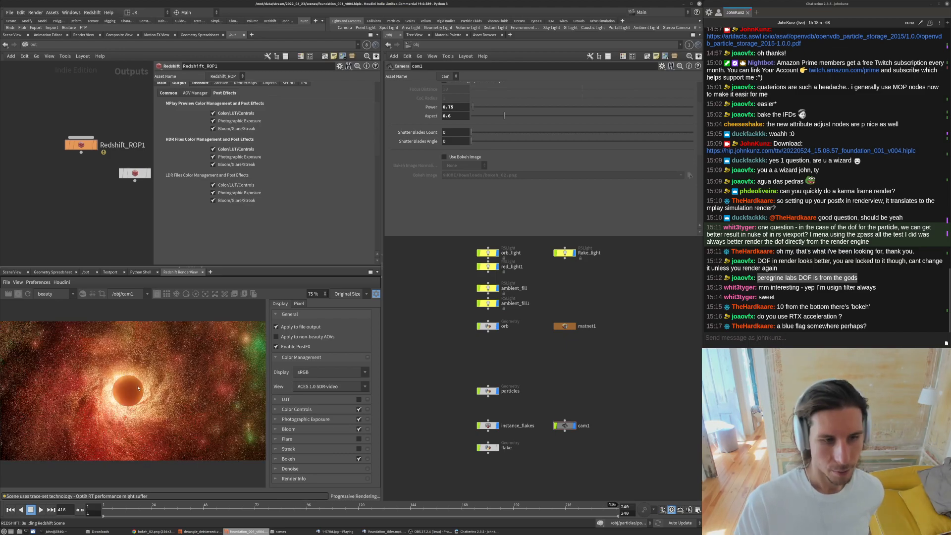
scroll(241, 381, down, 2)
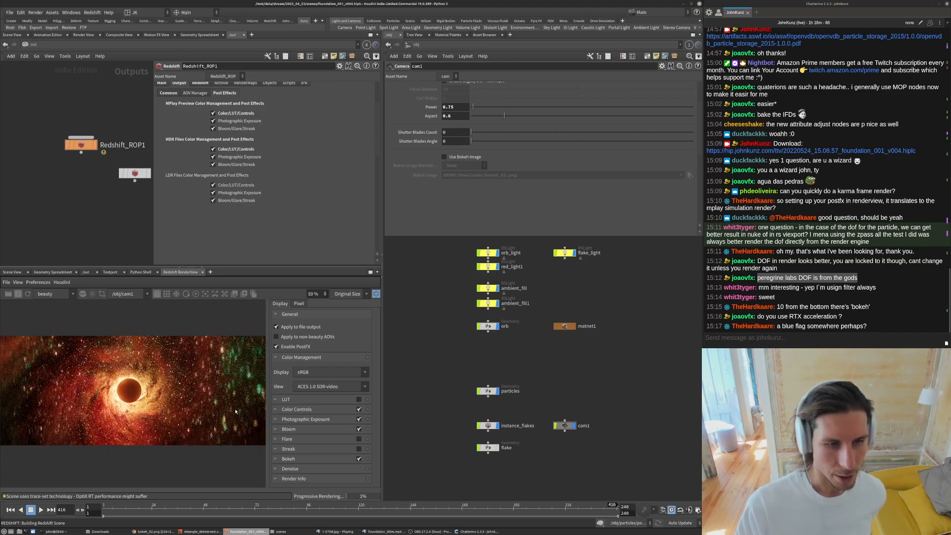
scroll(236, 411, up, 2)
scroll(238, 410, up, 1)
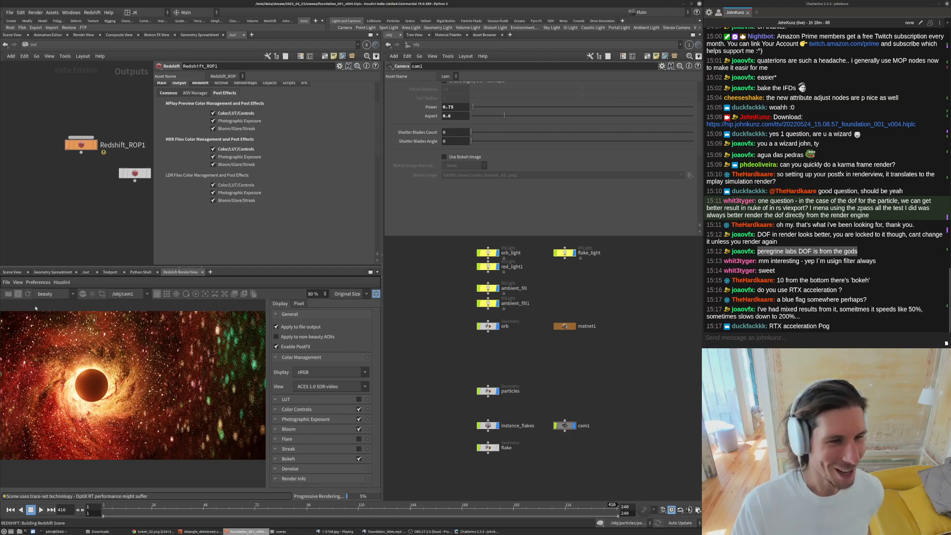
middle_drag(558, 343, 537, 322)
scroll(203, 396, down, 1)
scroll(204, 396, up, 5)
middle_drag(216, 352, 221, 331)
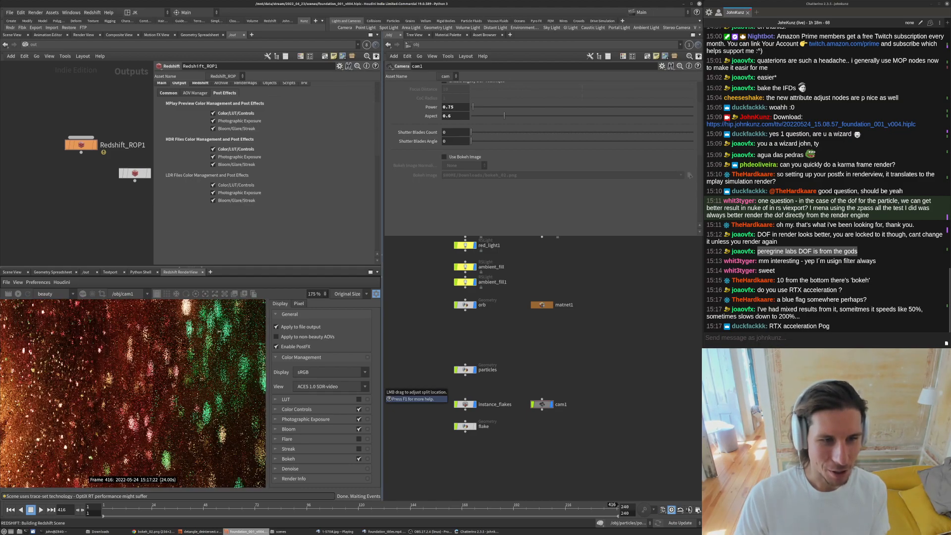
- Re-enable Use Bokeh Image, set Bokeh Image Normalization to White Color Sum, and restart the render
click(445, 157)
click(453, 167)
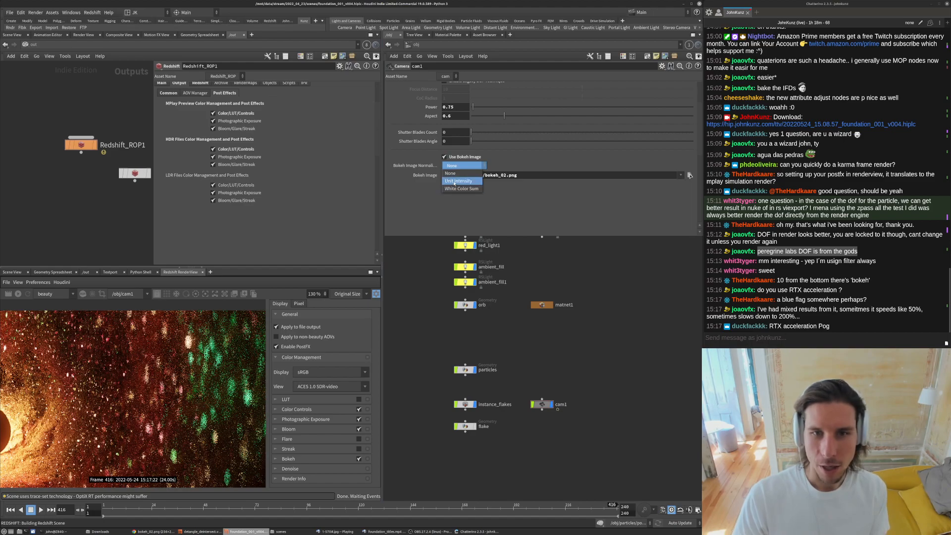
click(461, 189)
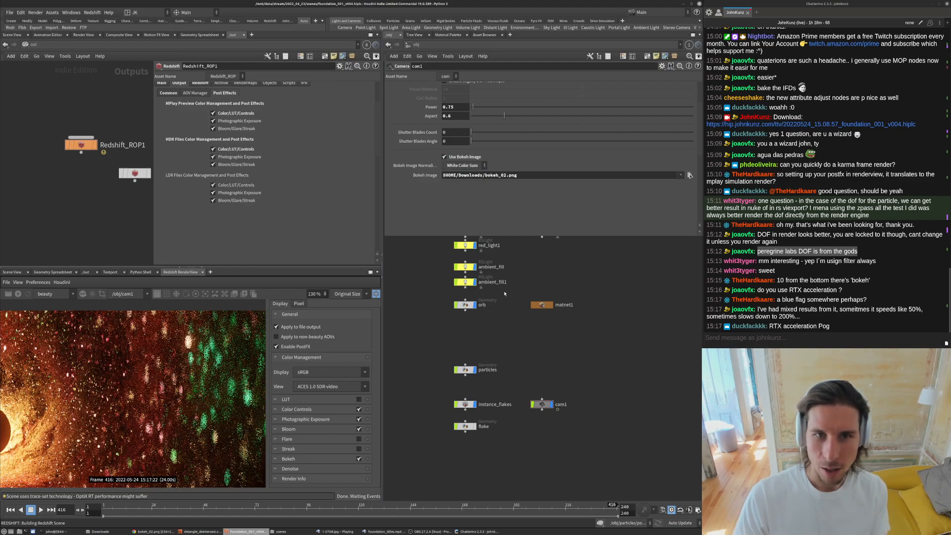
click(20, 295)
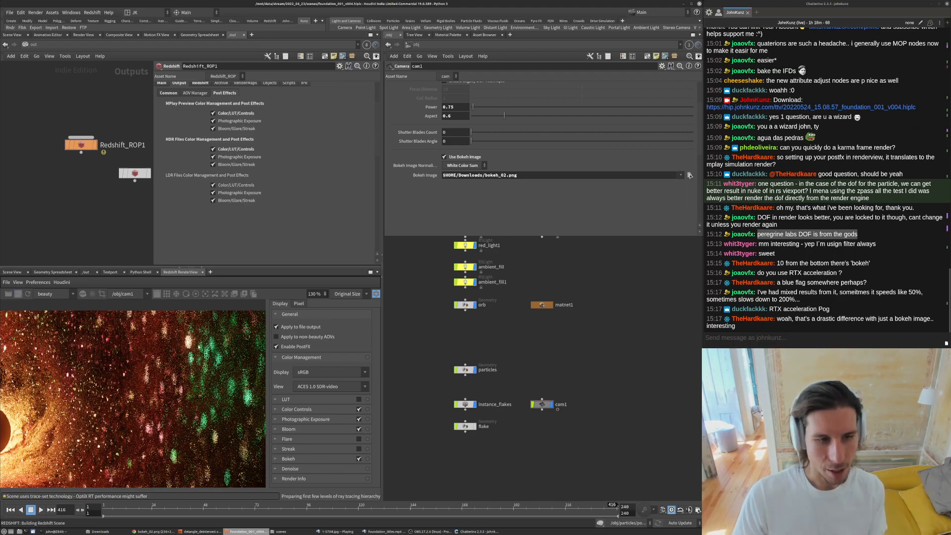
- Zoom into the render view to examine the bokeh shapes on the particles
scroll(232, 377, down, 3)
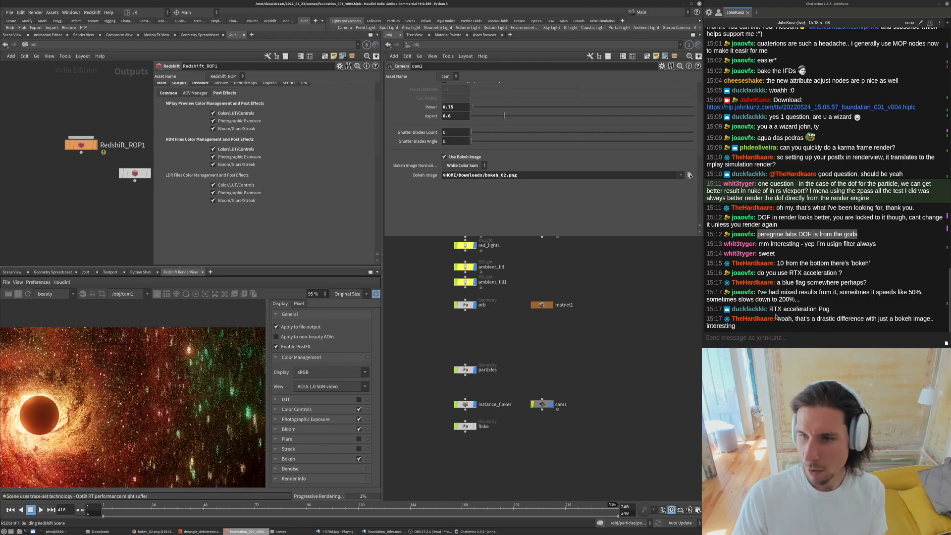
drag(777, 319, 669, 362)
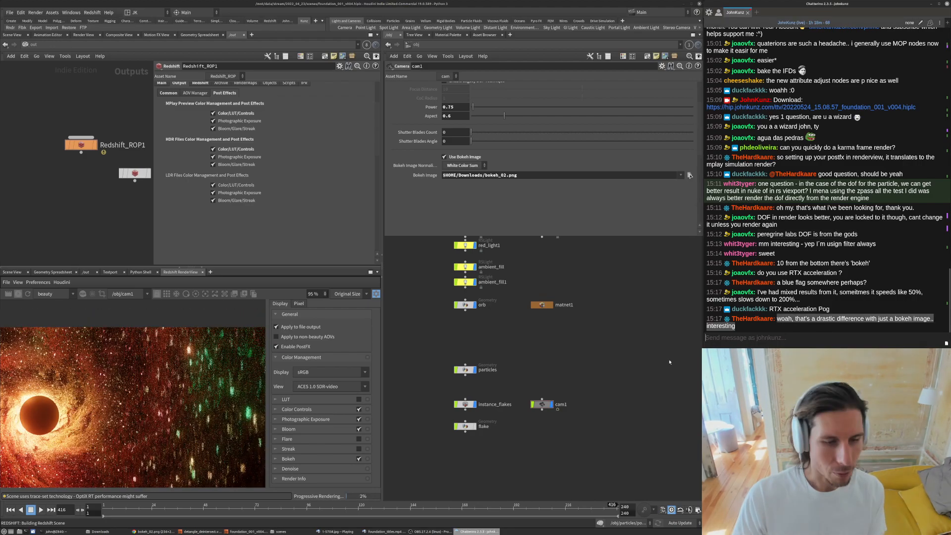
click(201, 342)
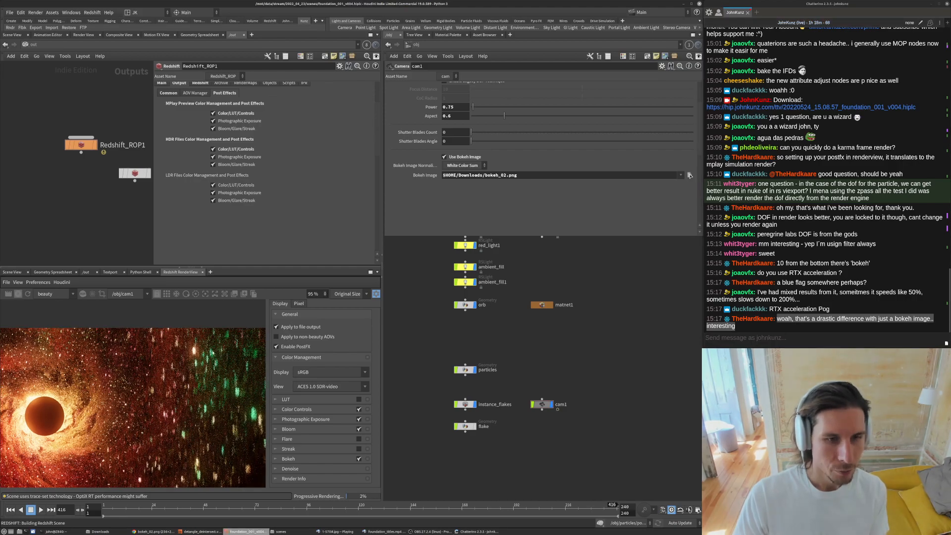
scroll(212, 353, up, 2)
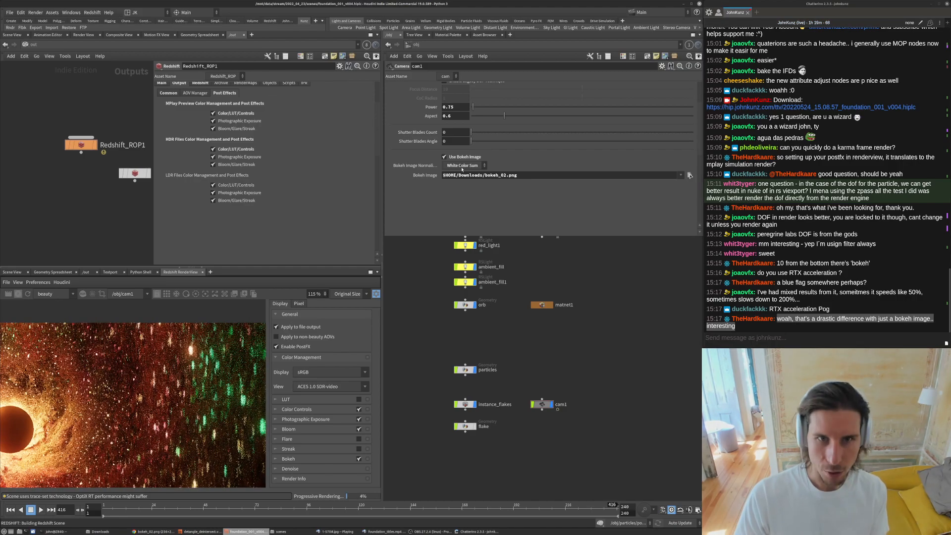
scroll(222, 368, up, 5)
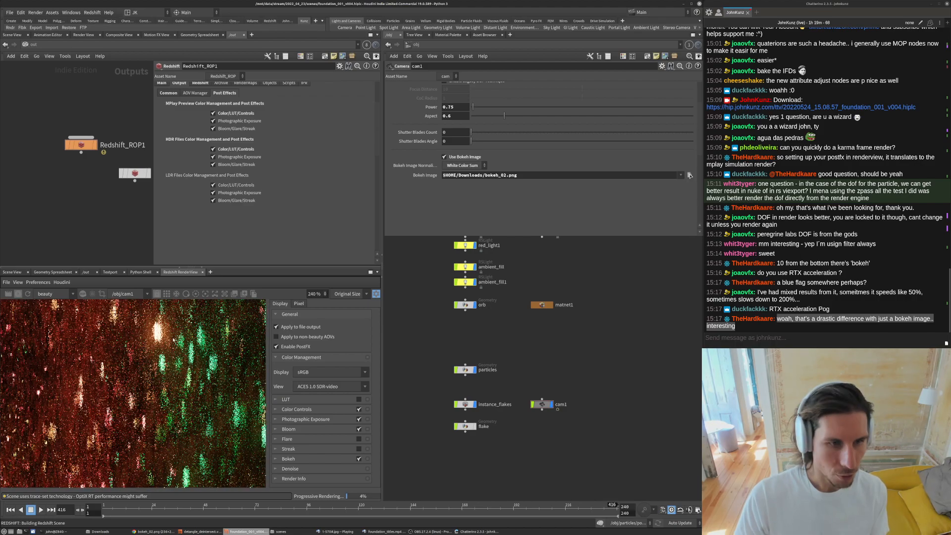
scroll(166, 350, down, 6)
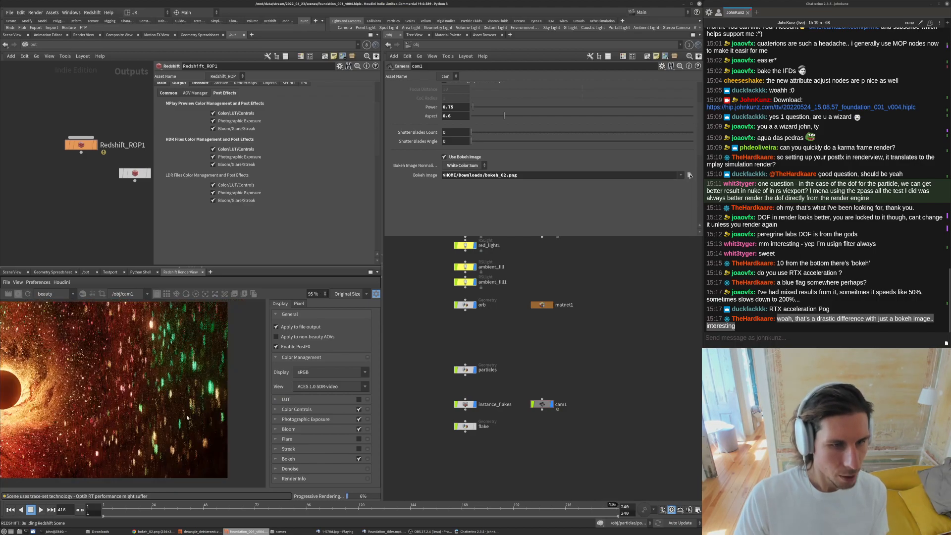
scroll(195, 409, down, 1)
scroll(184, 418, up, 7)
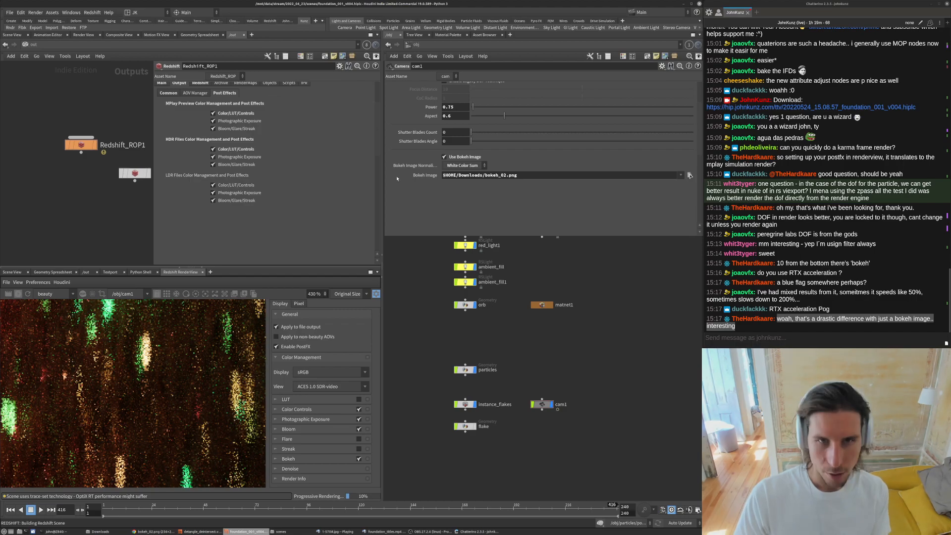
- Set the camera's bokeh Aspect to 1 after viewing the bokeh image in the browser
key(alt+Tab)
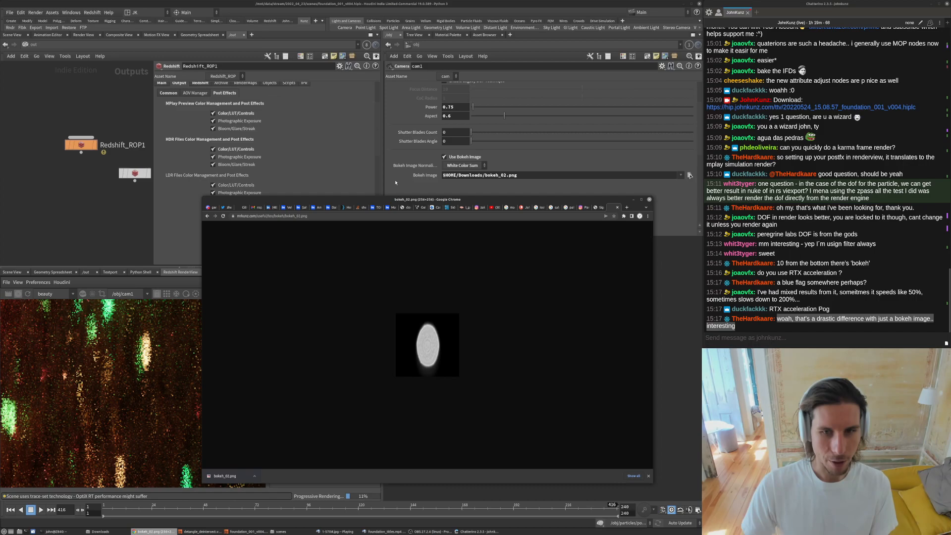
click(681, 286)
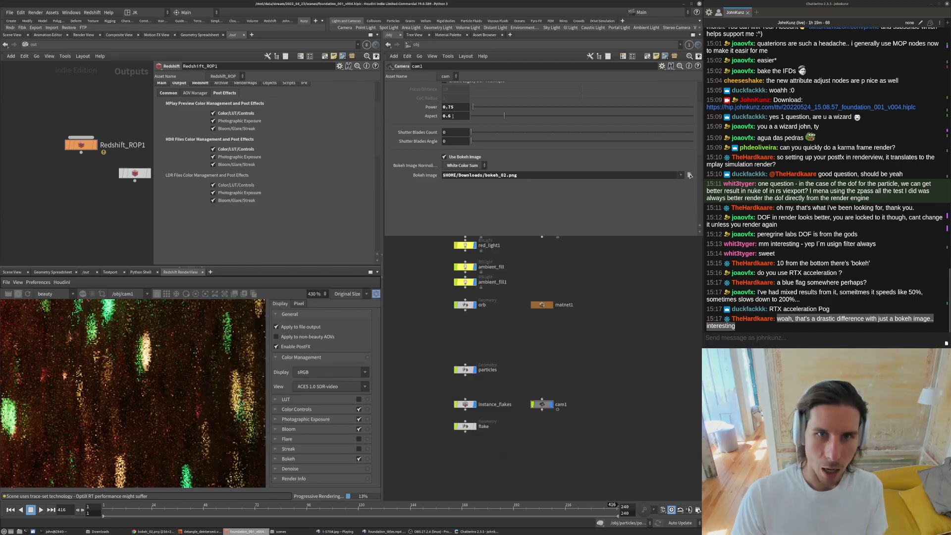
text(1)
key(Return)
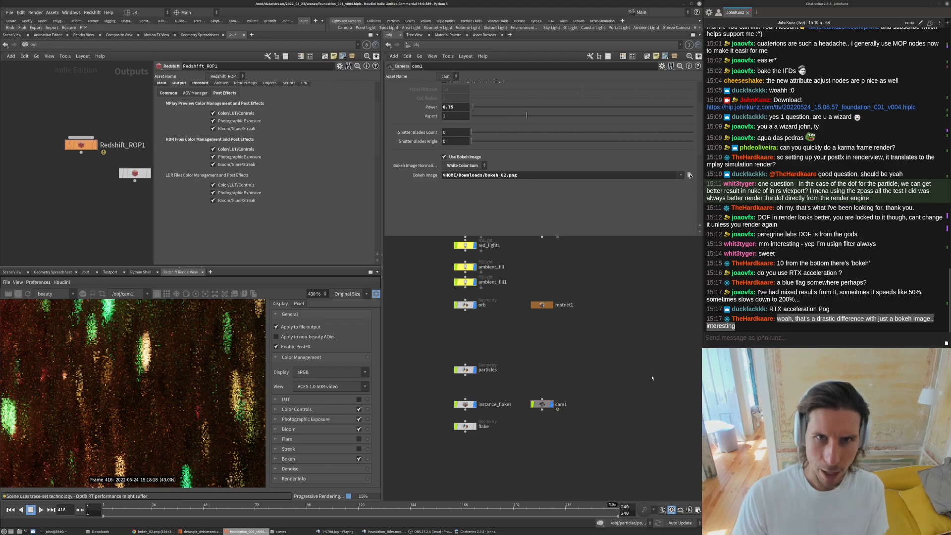
- Set the camera's bokeh Power to 1.25
scroll(161, 367, down, 5)
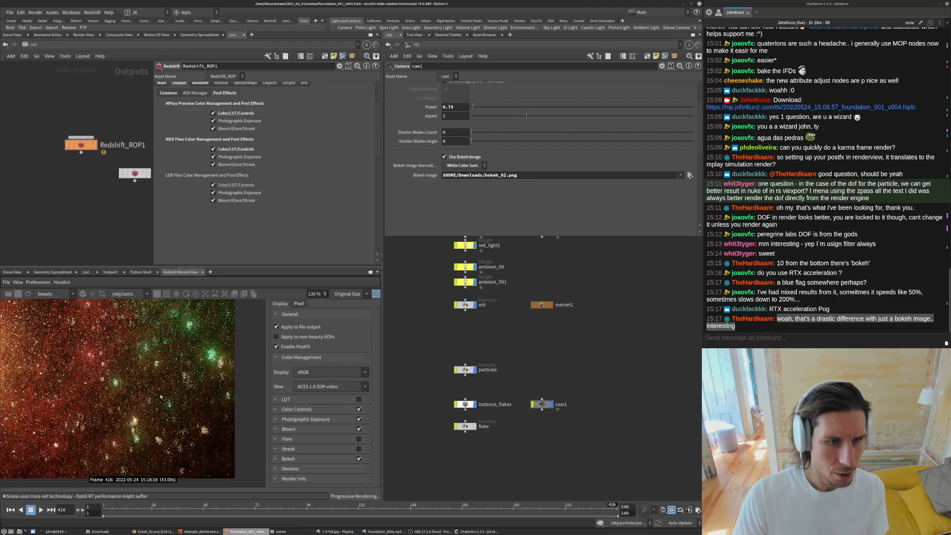
scroll(161, 396, up, 4)
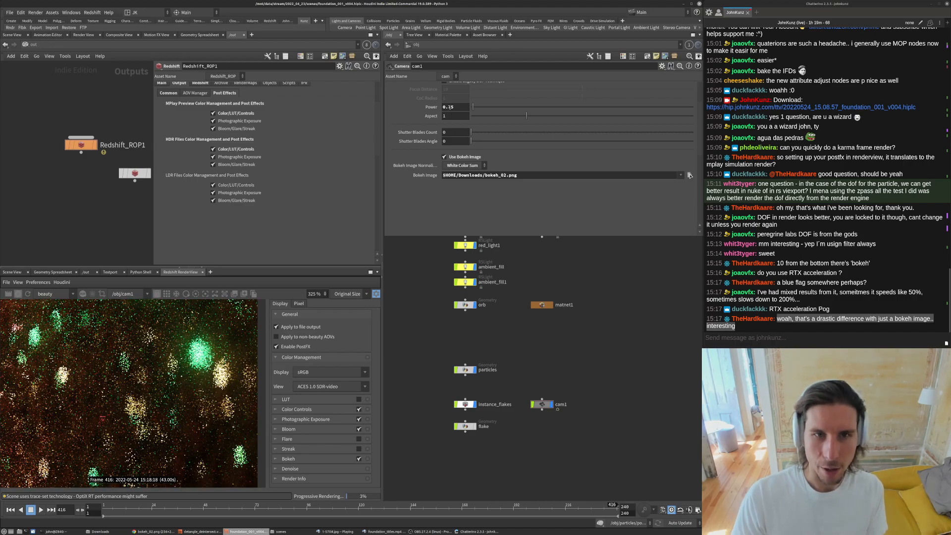
double_click(446, 107)
text(1.25)
key(Return)
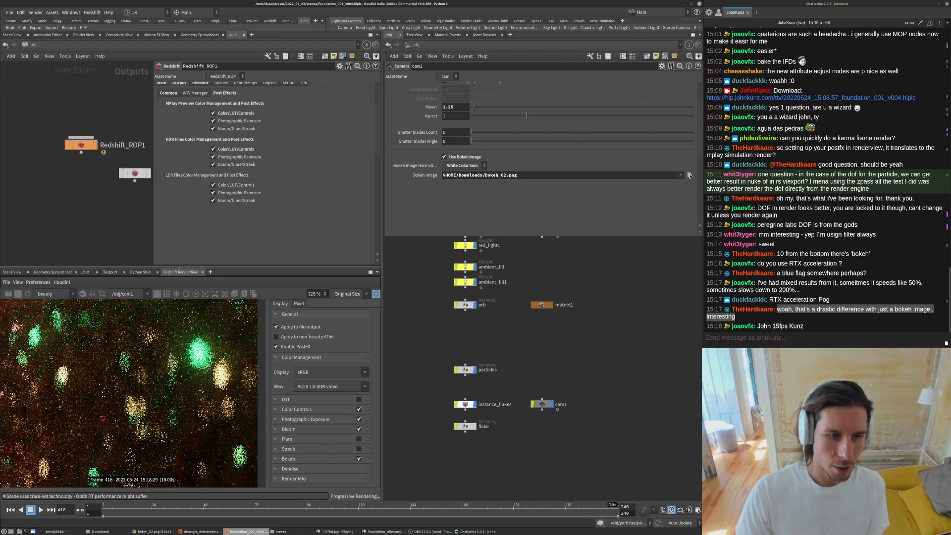
- Examine the render closely and browse the online directory of bokeh images for alternatives
scroll(198, 357, down, 3)
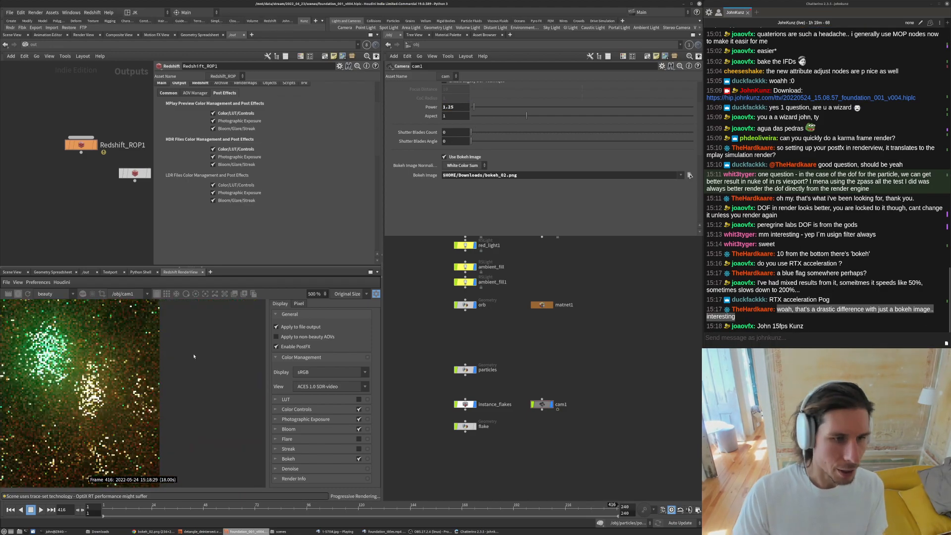
scroll(195, 356, up, 5)
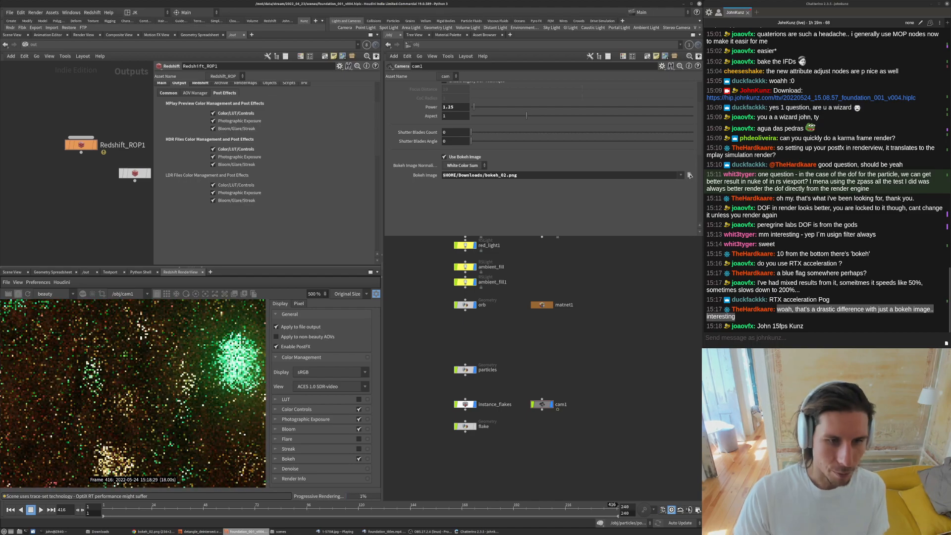
scroll(197, 357, down, 6)
scroll(198, 357, down, 3)
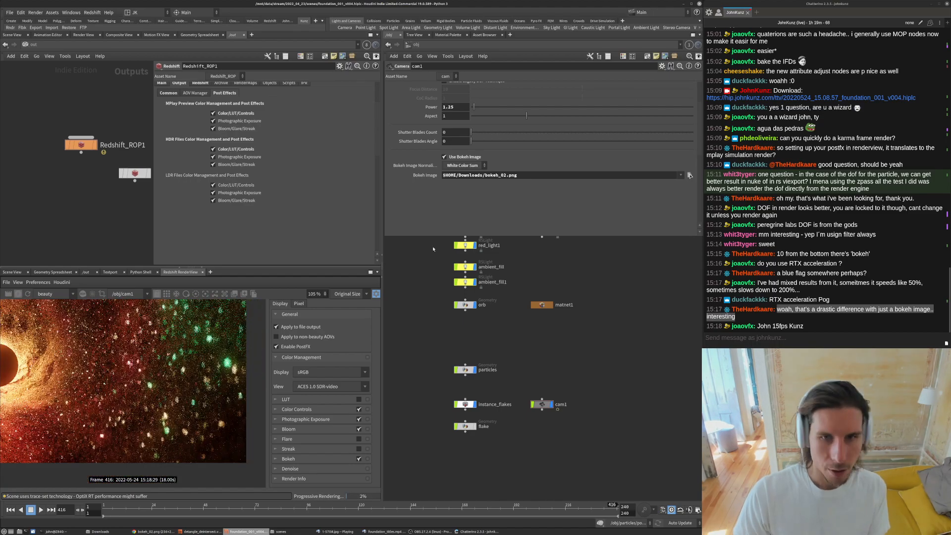
key(alt+Tab)
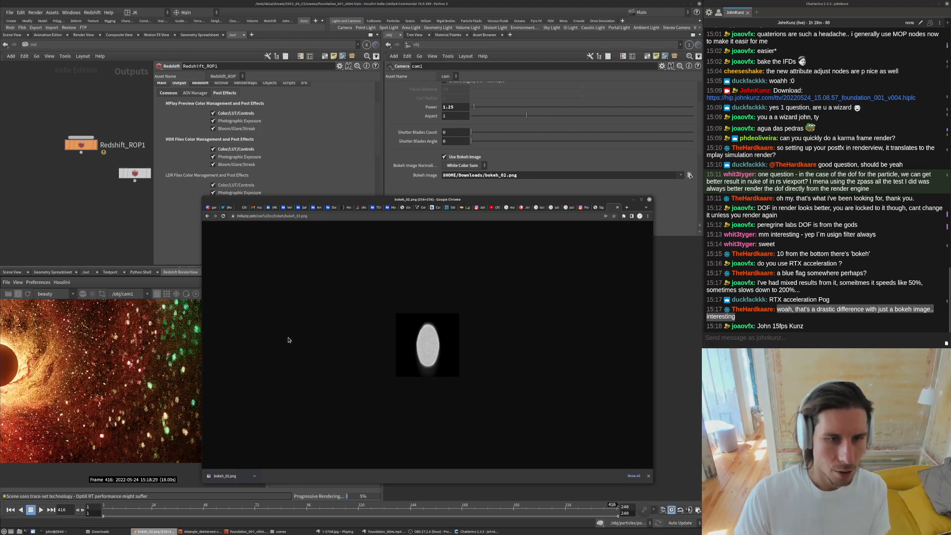
click(207, 216)
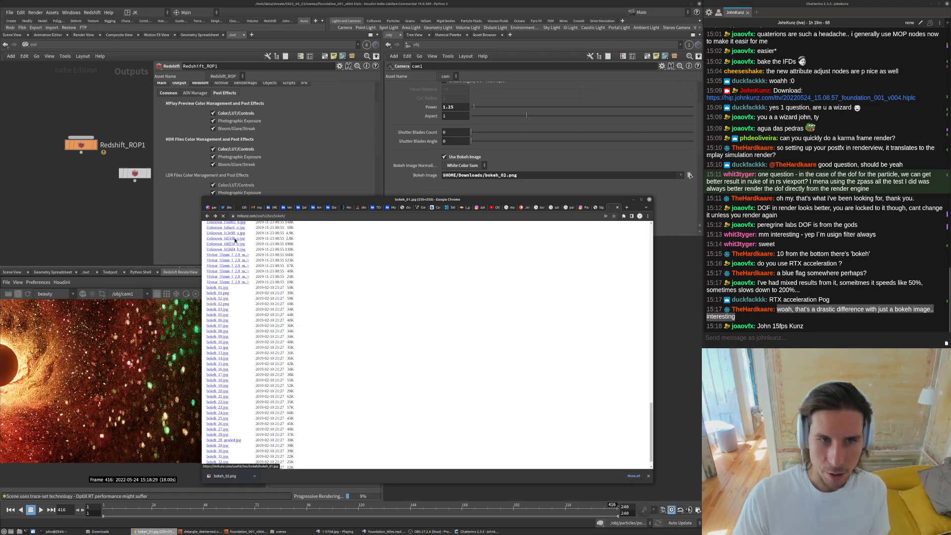
click(21, 301)
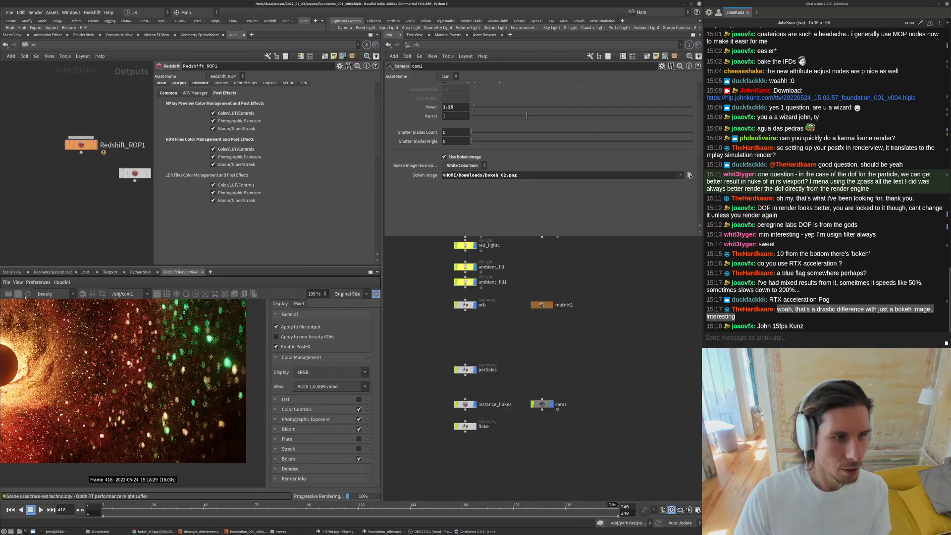
- Inspect the render at several zoom levels to judge the bokeh on the particles
scroll(199, 384, up, 5)
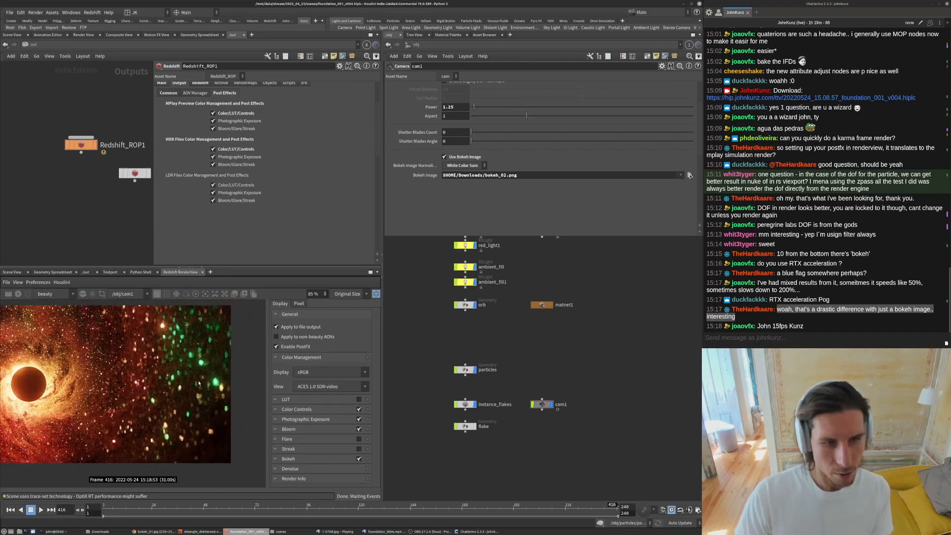
scroll(198, 384, down, 7)
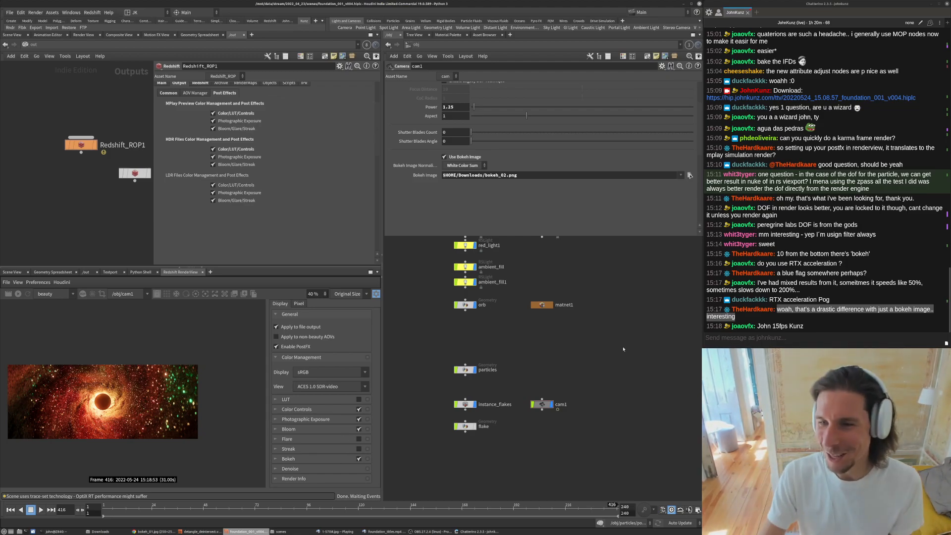
scroll(192, 369, up, 5)
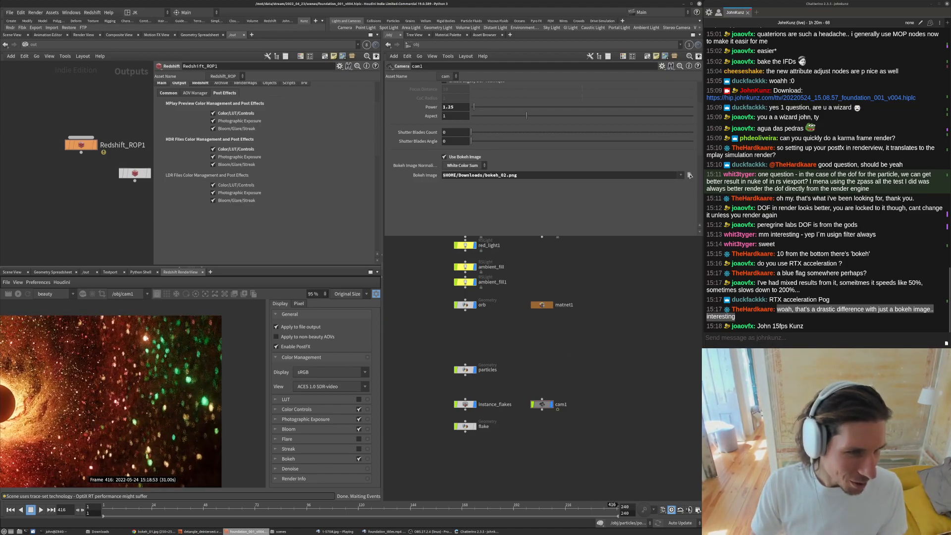
scroll(147, 337, up, 4)
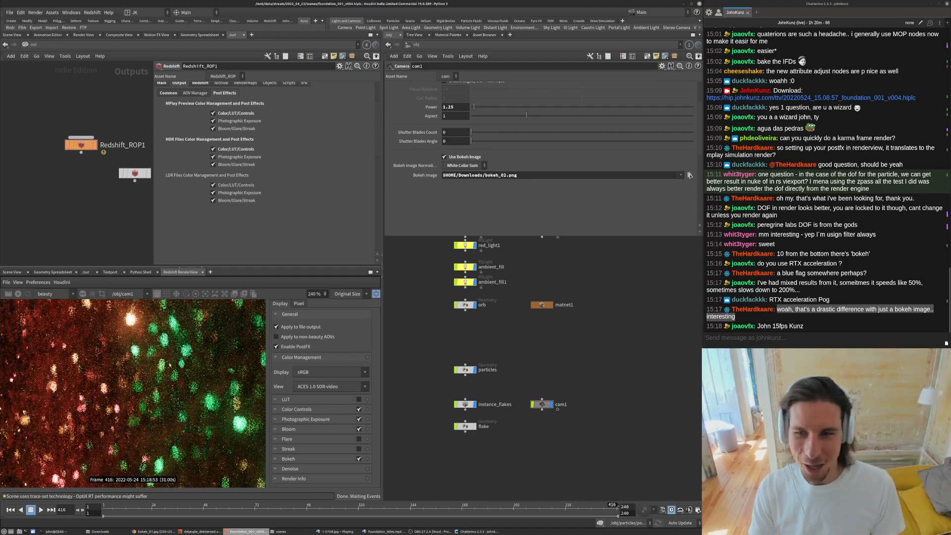
scroll(221, 364, down, 4)
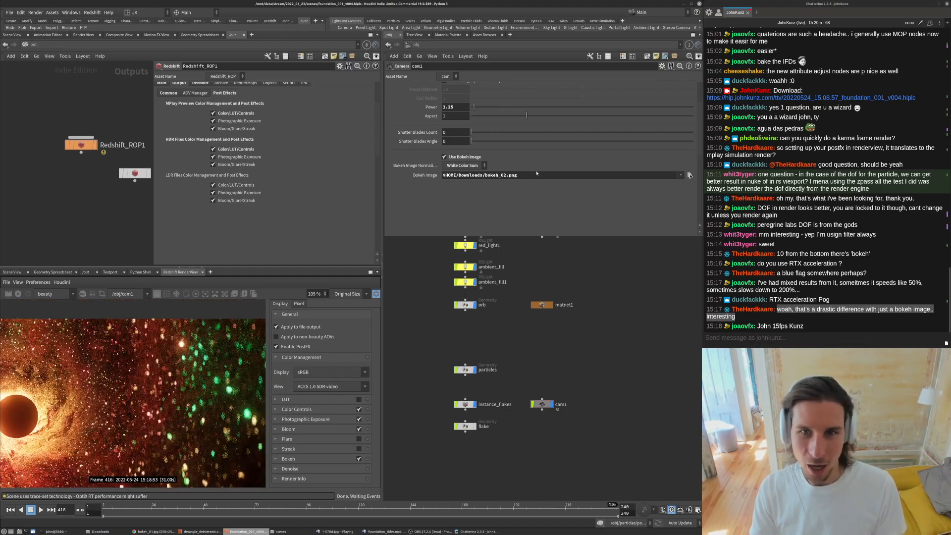
scroll(101, 420, down, 3)
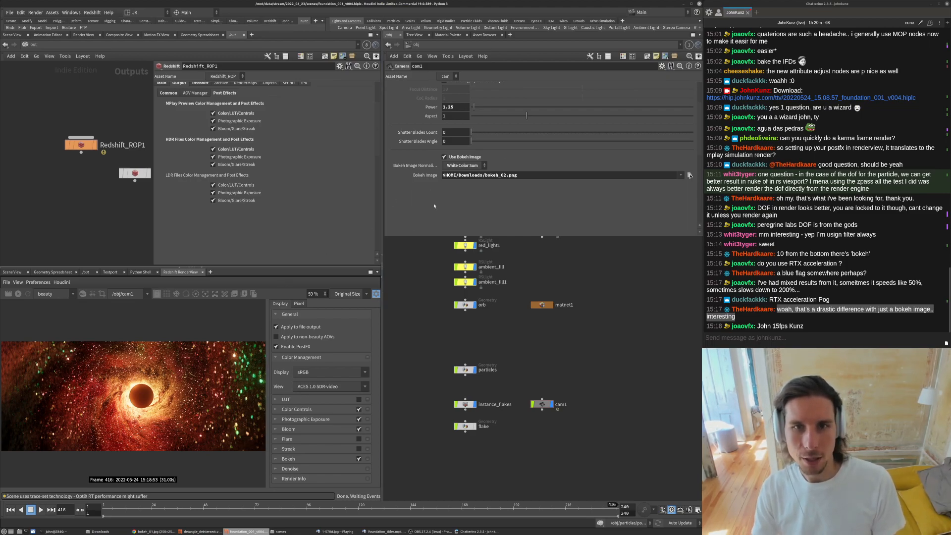
scroll(437, 218, up, 2)
scroll(438, 225, up, 3)
scroll(413, 339, down, 8)
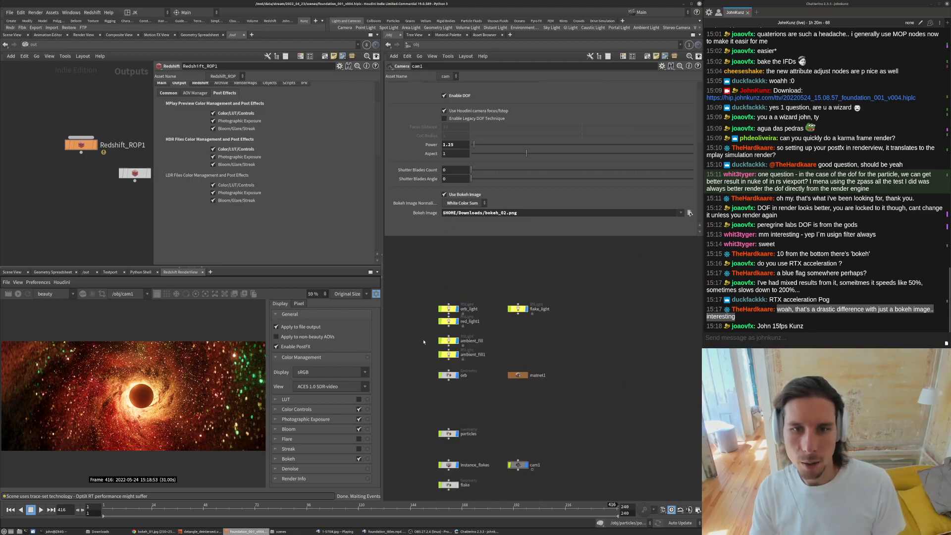
- Disable the bokeh image and set the camera's bokeh Aspect to 0.6
click(461, 194)
click(455, 153)
text(667)
key(Return)
drag(456, 153, 446, 154)
text(6)
key(Return)
scroll(110, 408, up, 2)
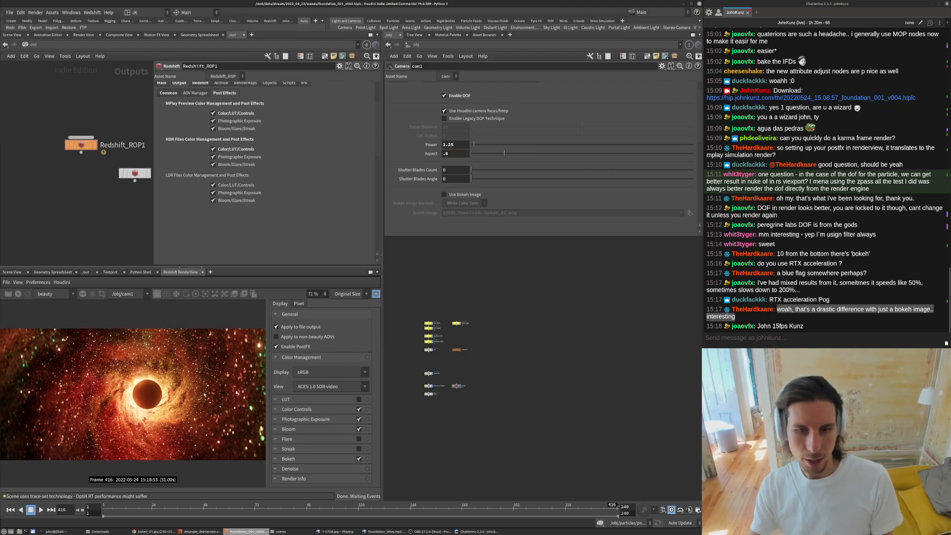
scroll(480, 358, up, 3)
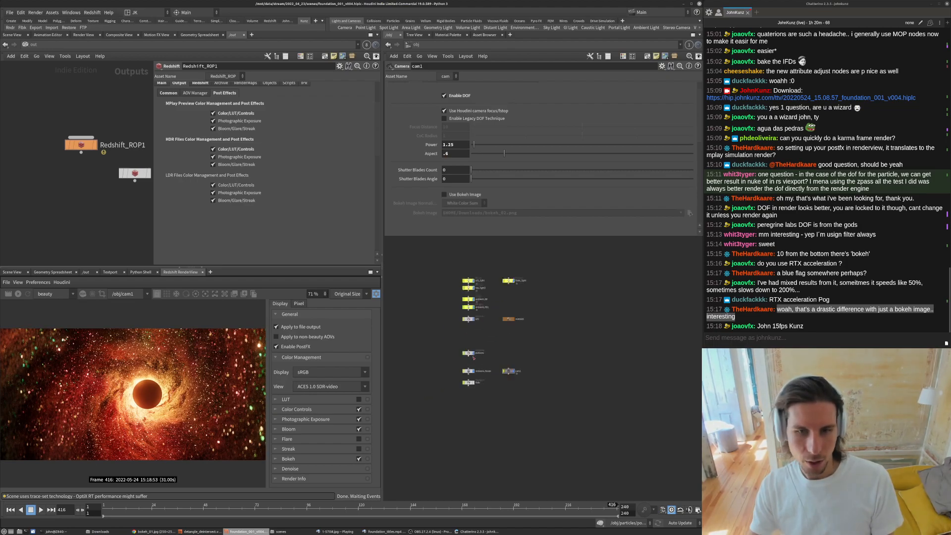
scroll(412, 158, up, 1)
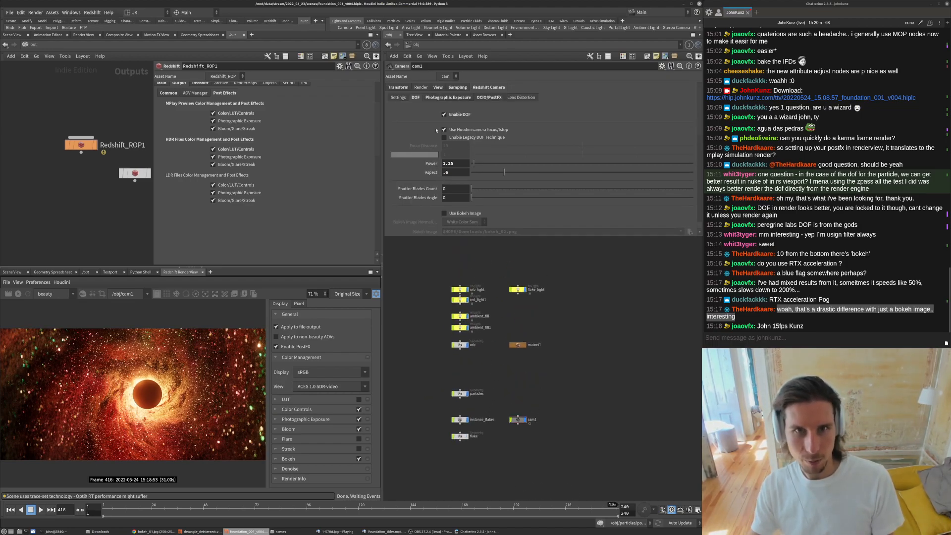
scroll(468, 425, up, 2)
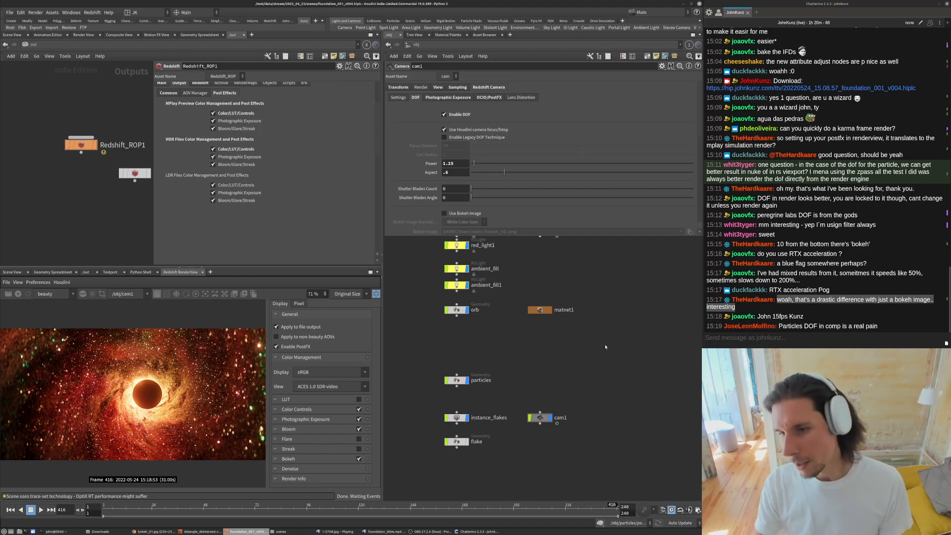
drag(778, 326, 819, 334)
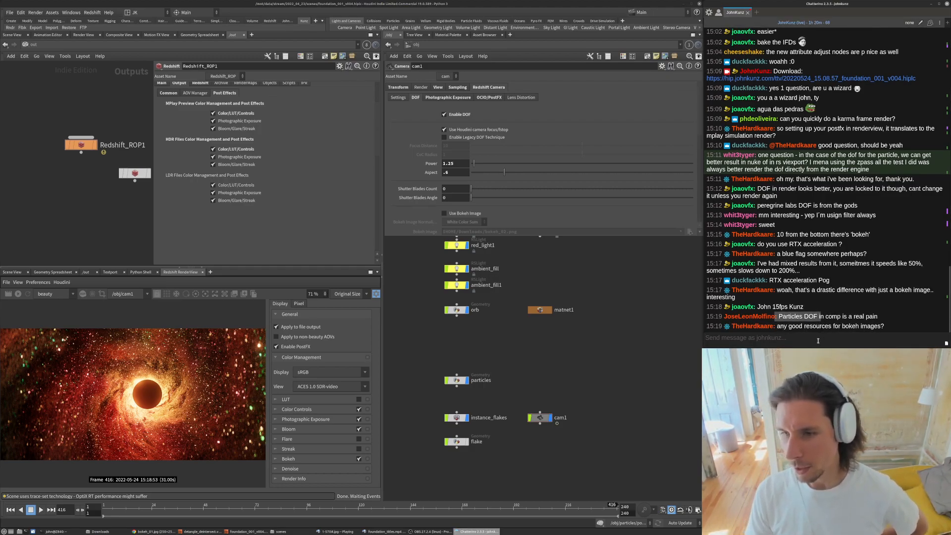
click(604, 350)
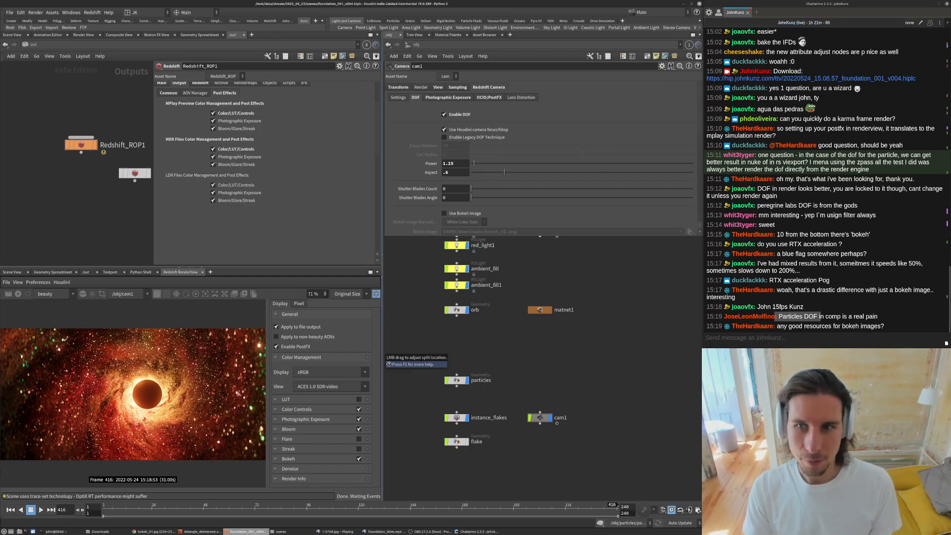
- Review the overall render by zooming the render view in and out
scroll(183, 392, down, 3)
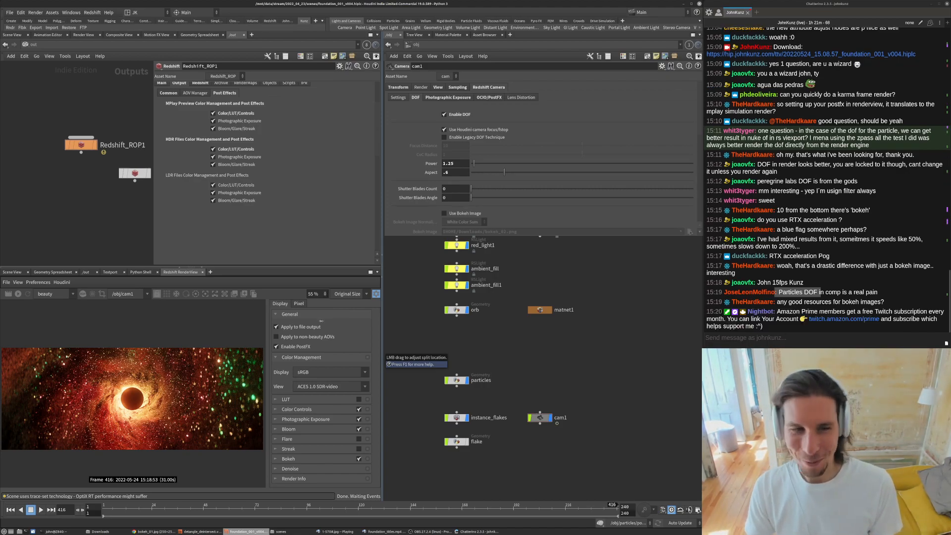
scroll(213, 353, down, 3)
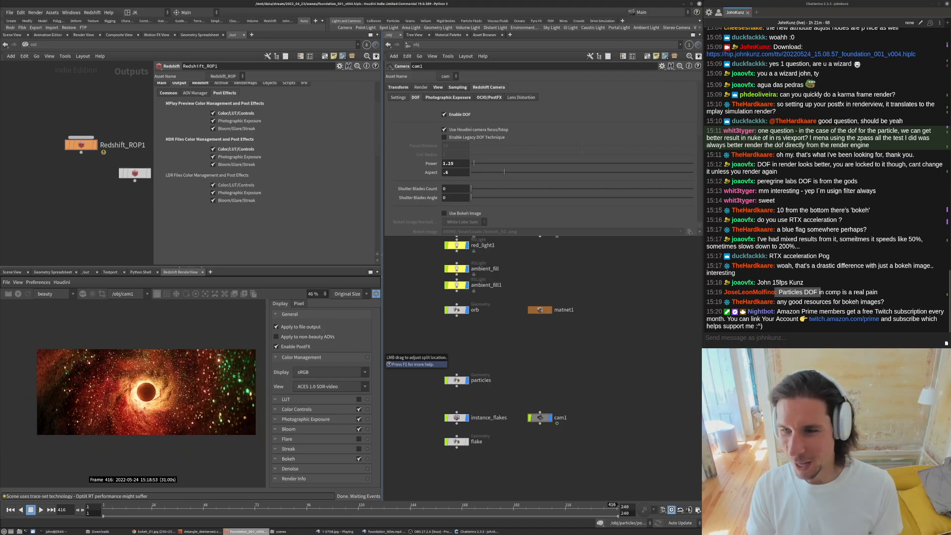
scroll(220, 368, up, 2)
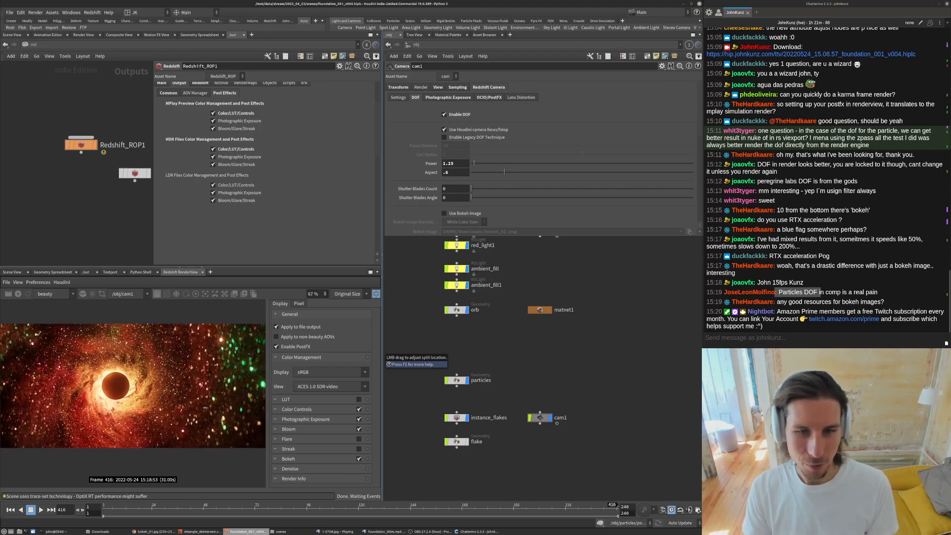
scroll(210, 407, up, 2)
scroll(181, 409, up, 1)
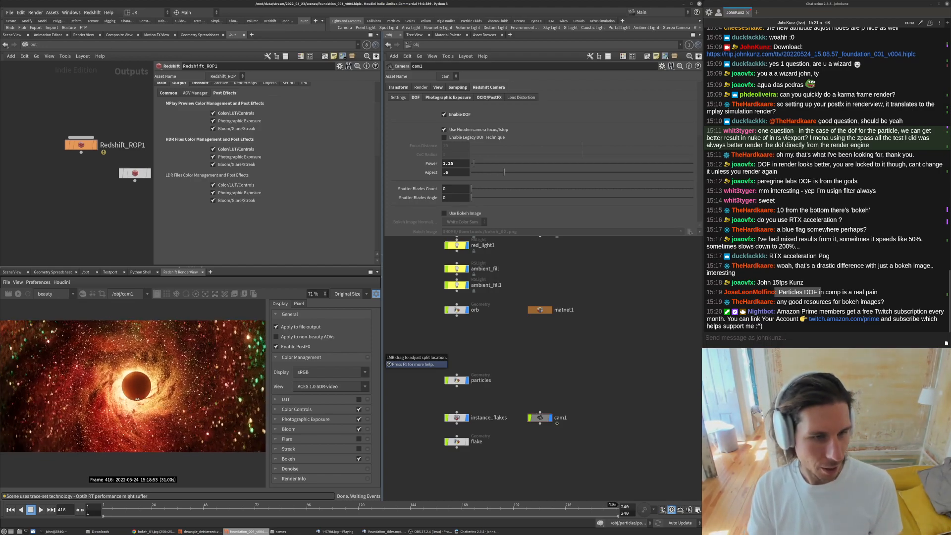
middle_drag(576, 385, 574, 364)
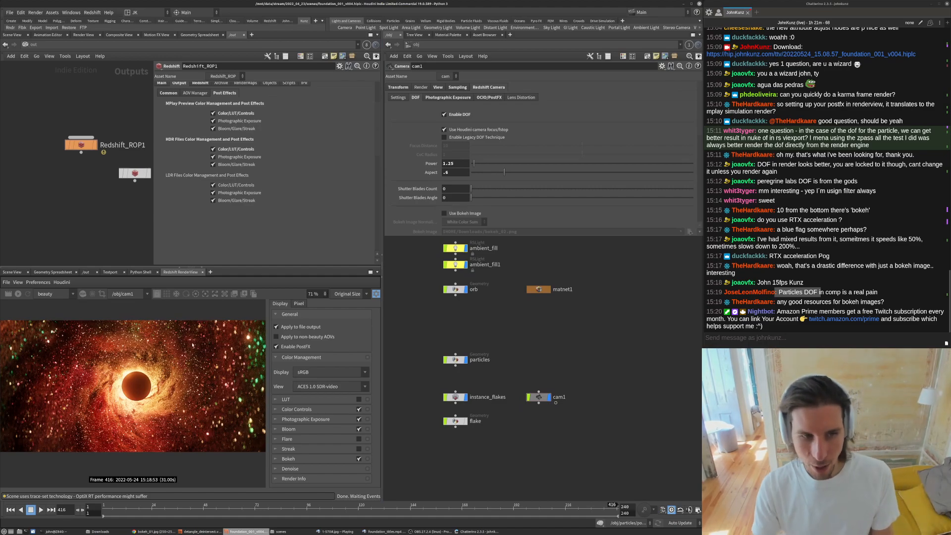
scroll(183, 380, down, 2)
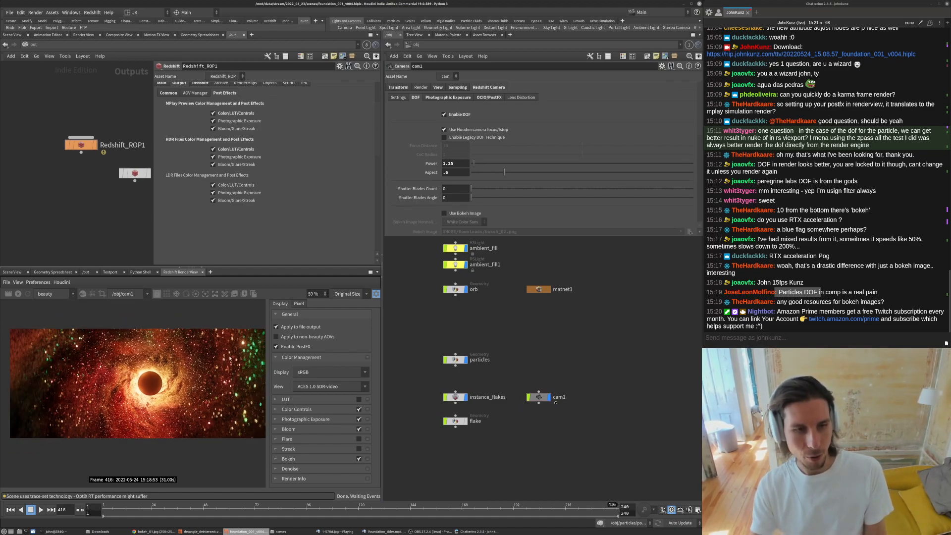
scroll(255, 369, up, 4)
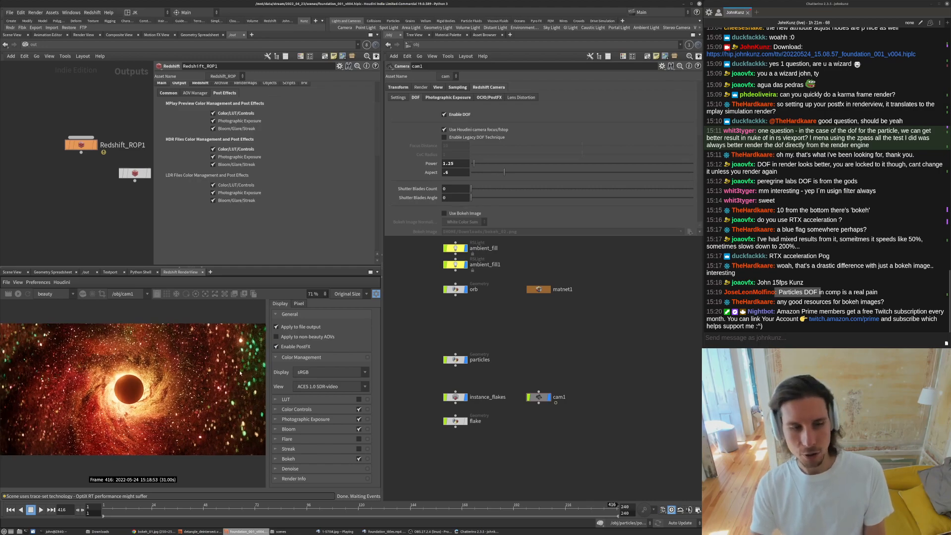
scroll(158, 385, down, 2)
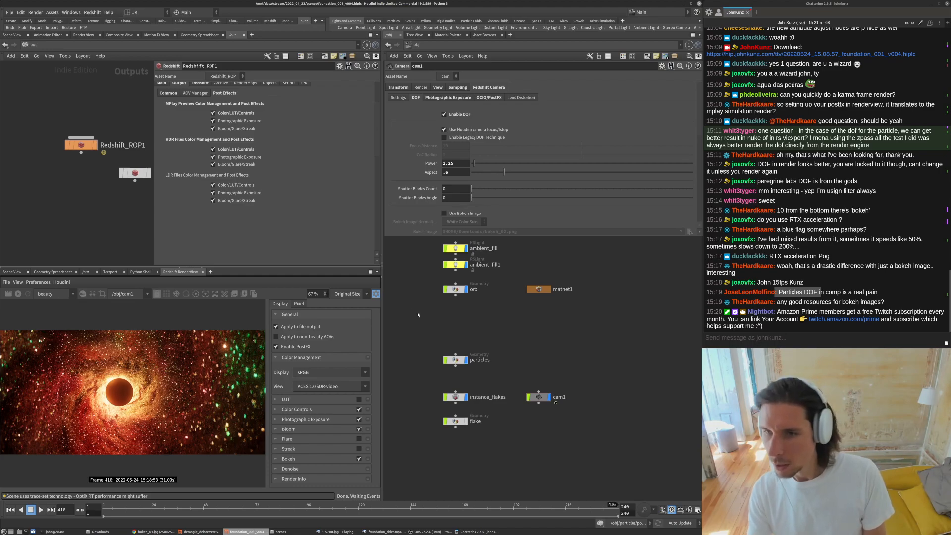
drag(842, 301, 882, 307)
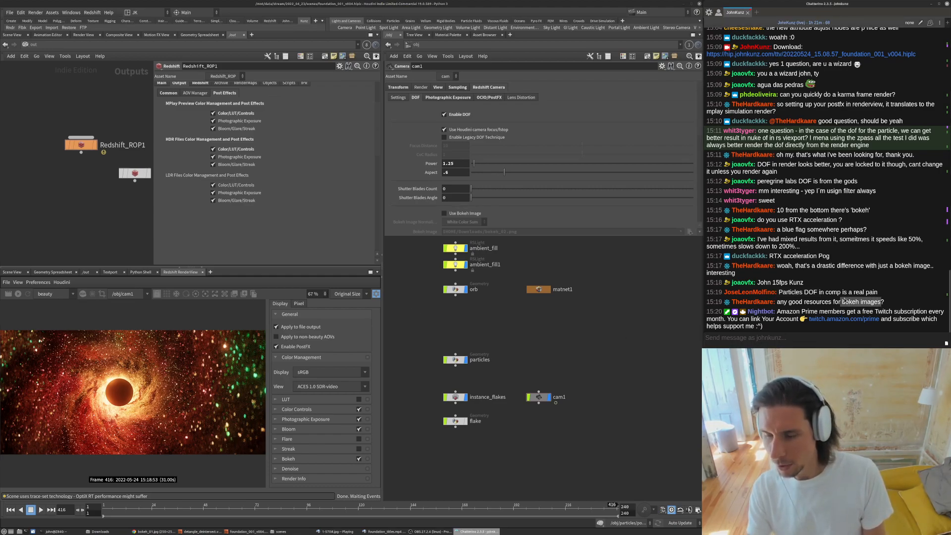
click(390, 341)
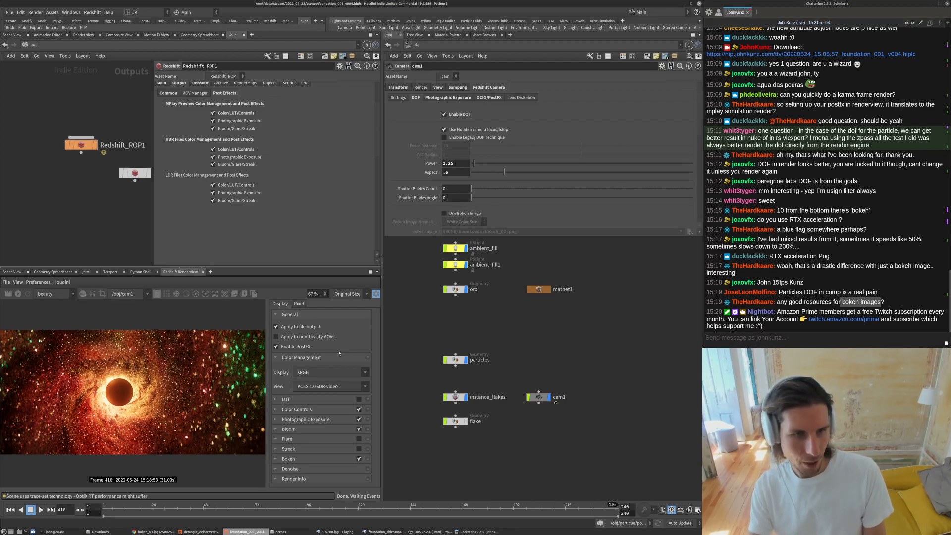
scroll(175, 396, down, 2)
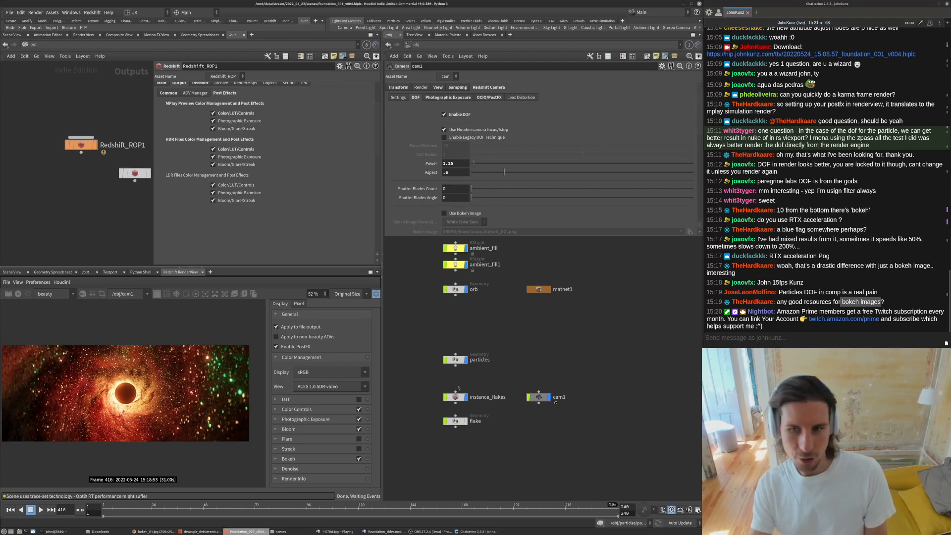
click(842, 304)
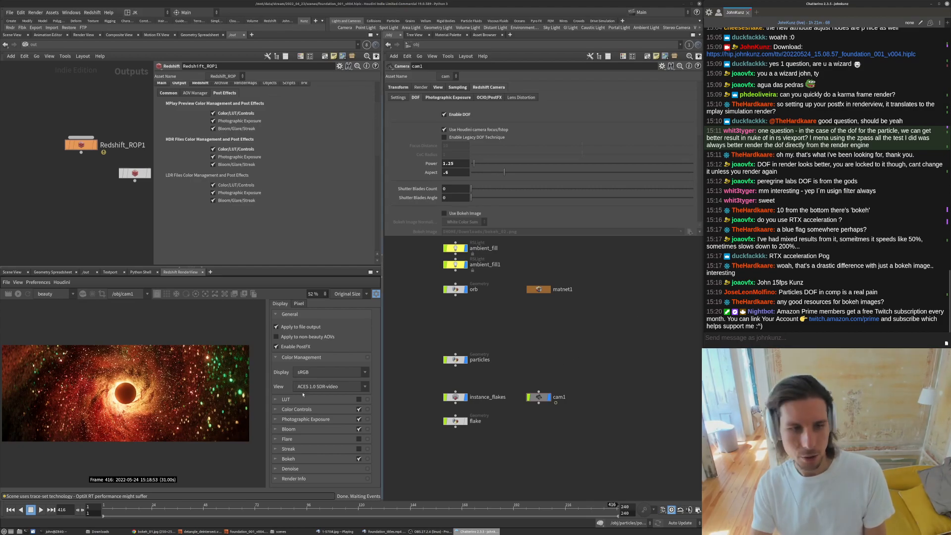
drag(181, 405, 190, 407)
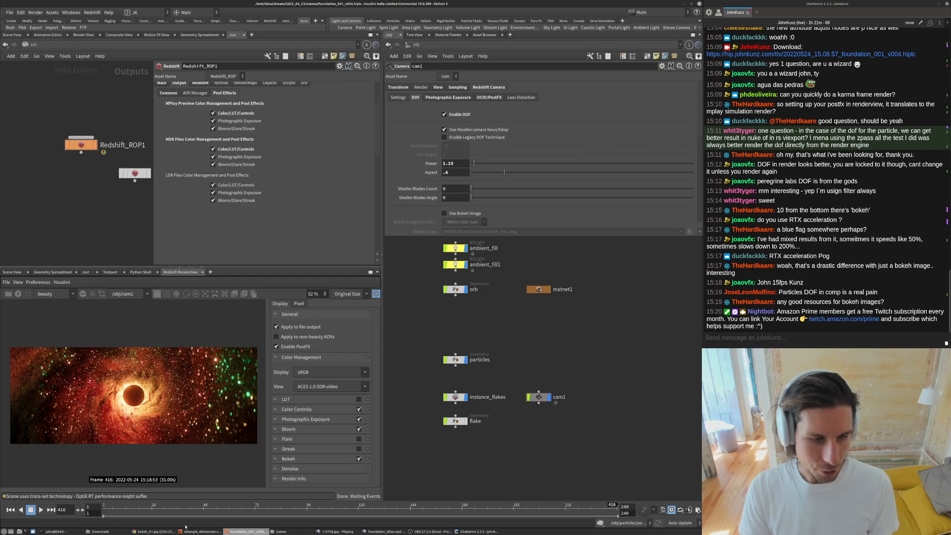
- Switch to the browser and save the hexagonal bokeh image bokeh_01.jpg into Downloads
click(156, 531)
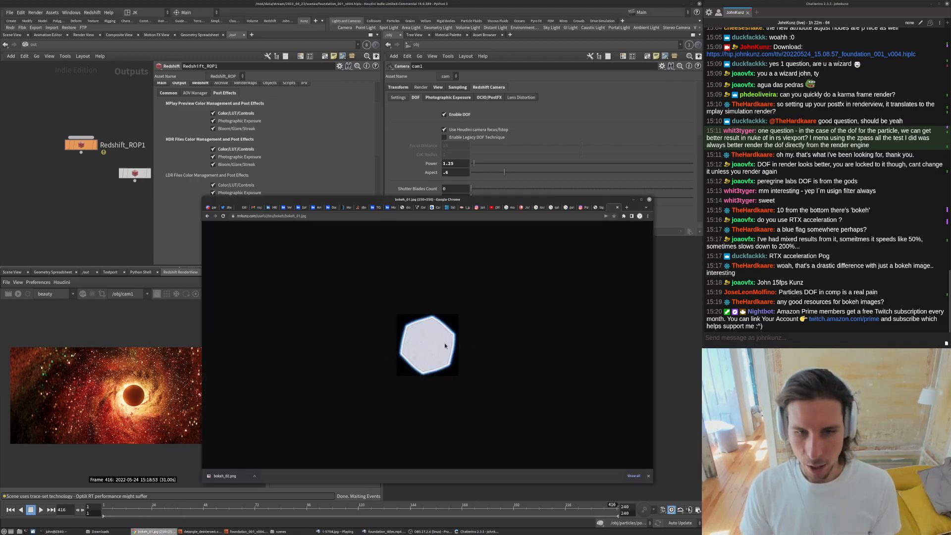
ctrl+scroll(447, 331, up, 7)
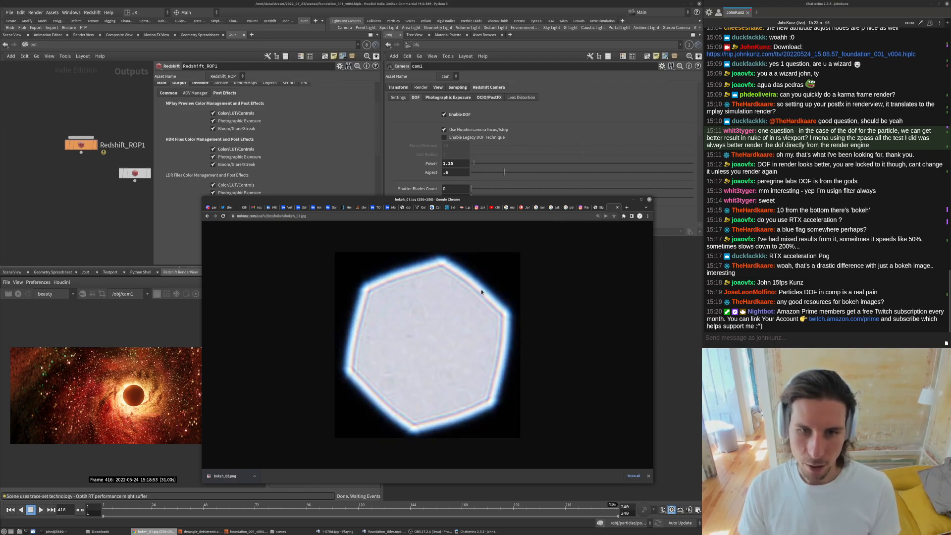
right_click(367, 251)
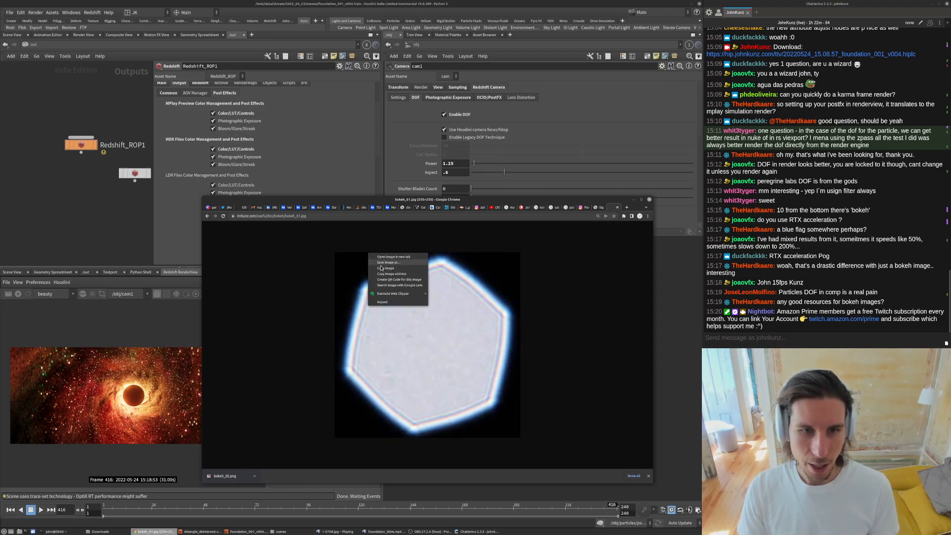
click(384, 265)
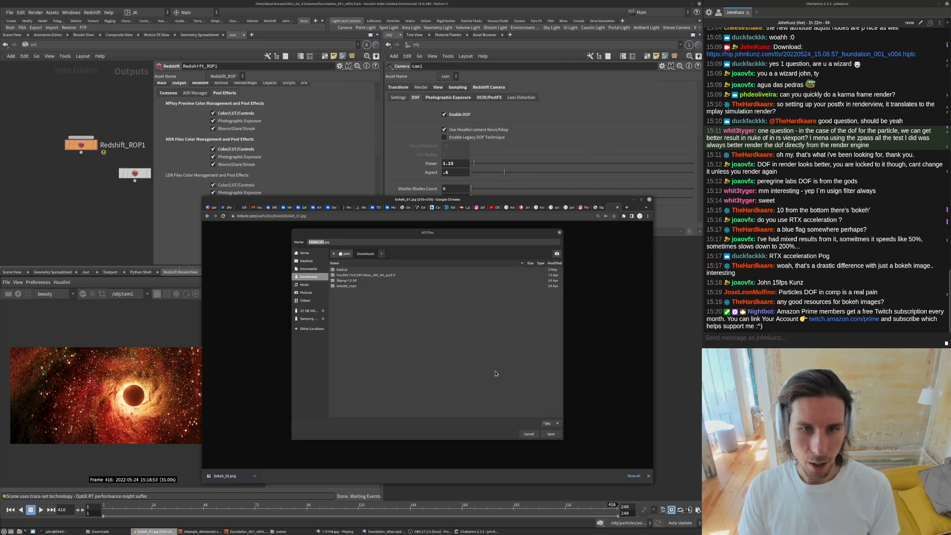
click(551, 434)
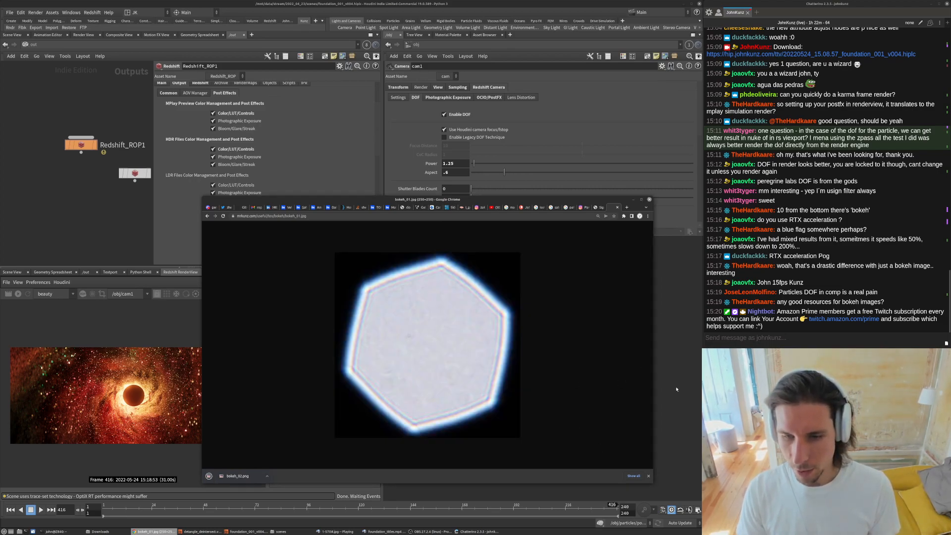
- Return to Houdini, re-enable Use Bokeh Image and load bokeh_01.jpg from Downloads as the camera's bokeh image
key(alt+Tab)
click(466, 214)
click(690, 231)
click(550, 168)
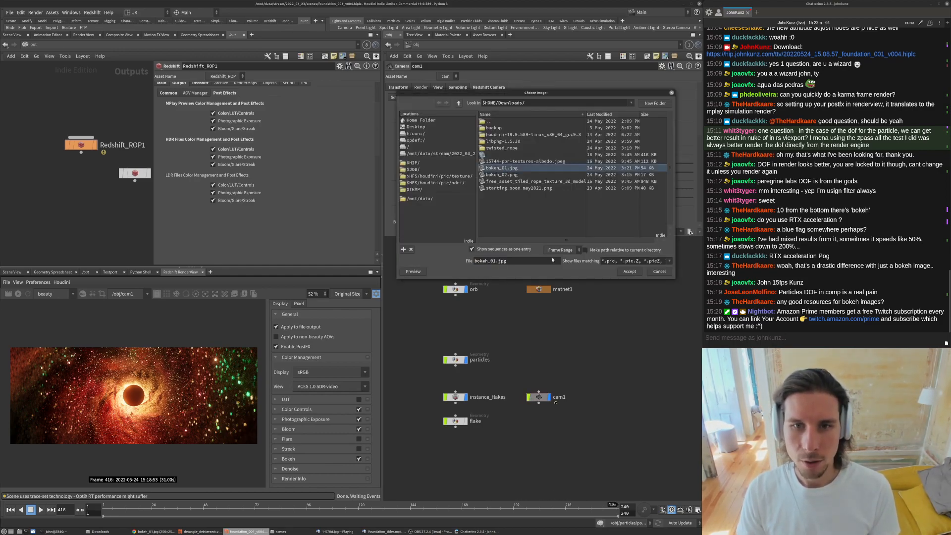
click(629, 271)
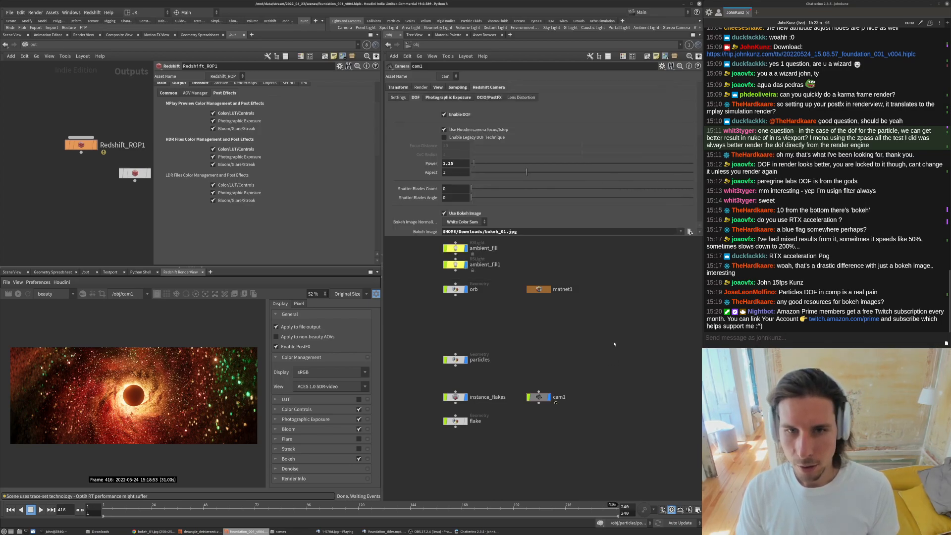
middle_drag(615, 323, 622, 297)
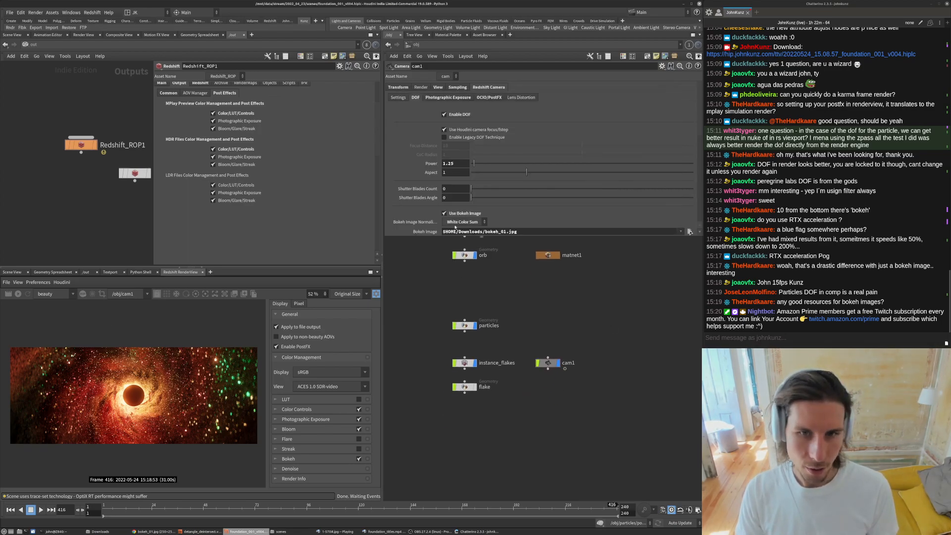
- Set the bokeh image normalization to Unit Intensity and refresh the render
click(463, 222)
click(464, 231)
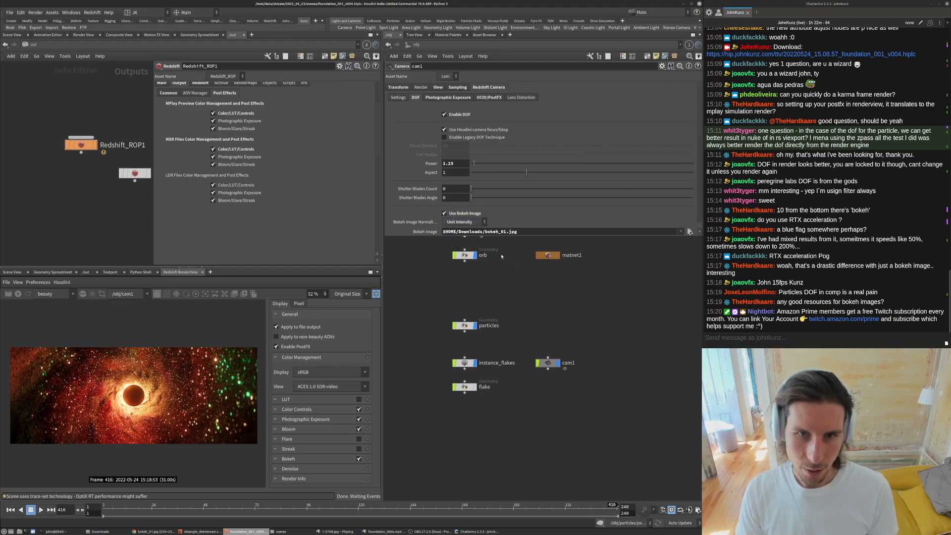
click(18, 294)
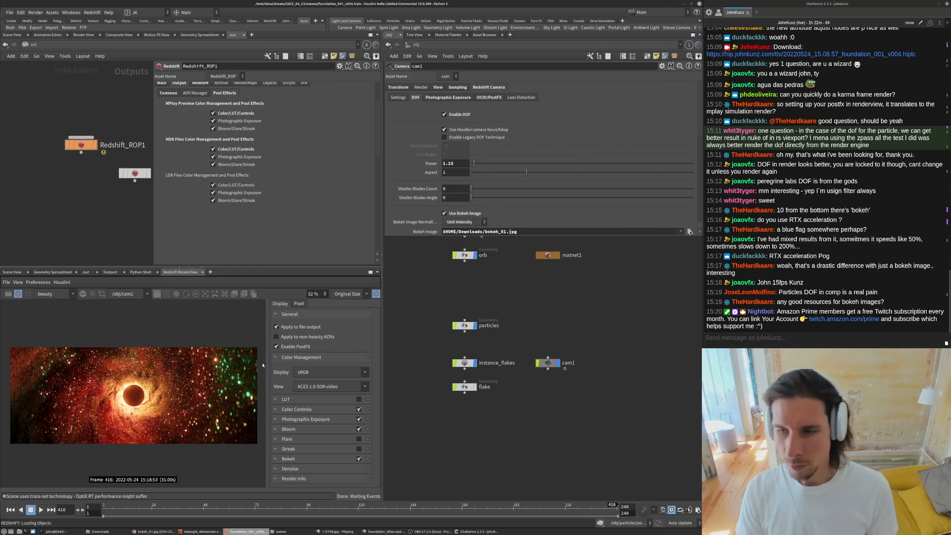
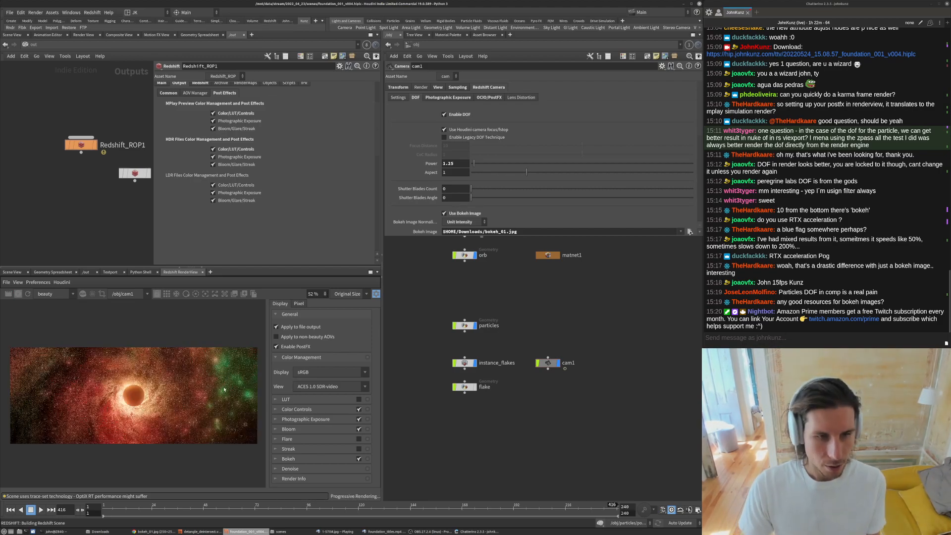
- Zoom and pan around the Redshift render view to examine the bokeh on the out-of-focus particles
scroll(224, 390, up, 5)
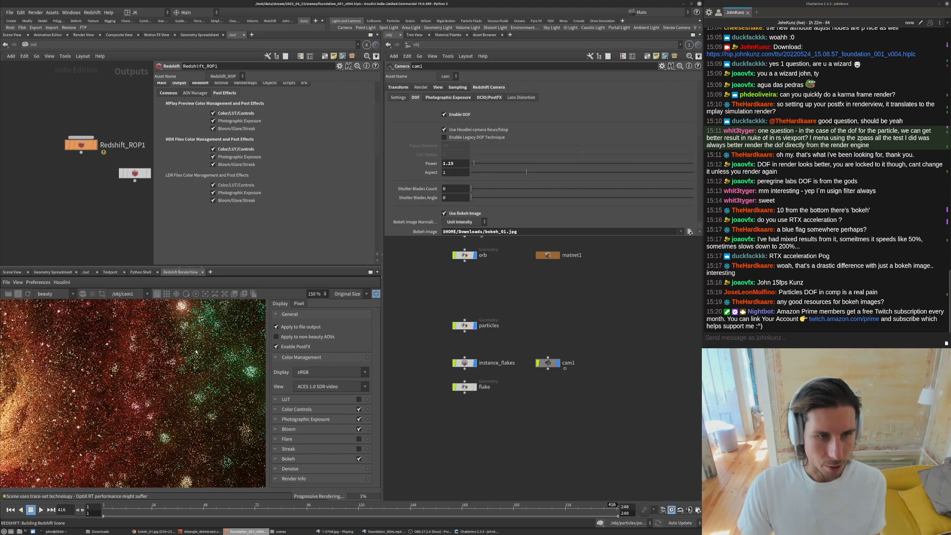
scroll(196, 353, up, 1)
scroll(177, 382, up, 3)
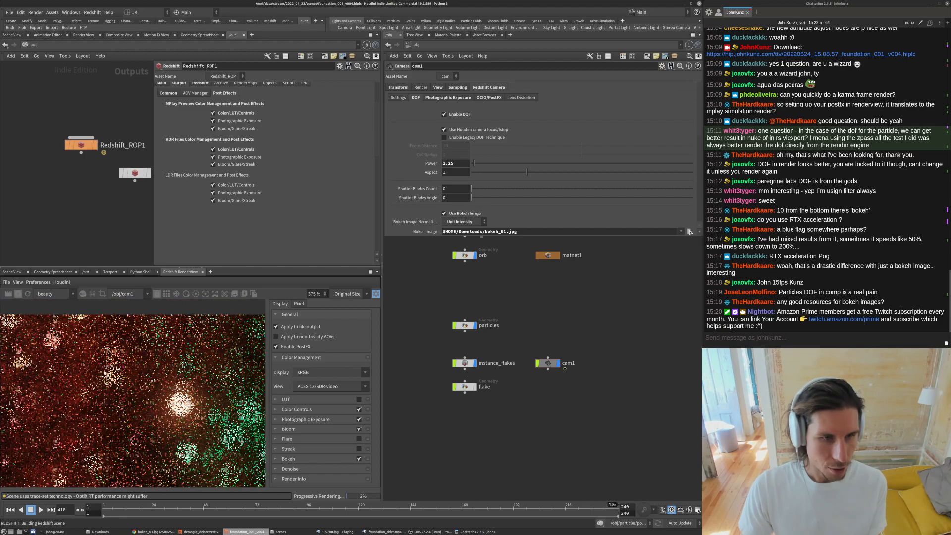
middle_drag(114, 325, 112, 302)
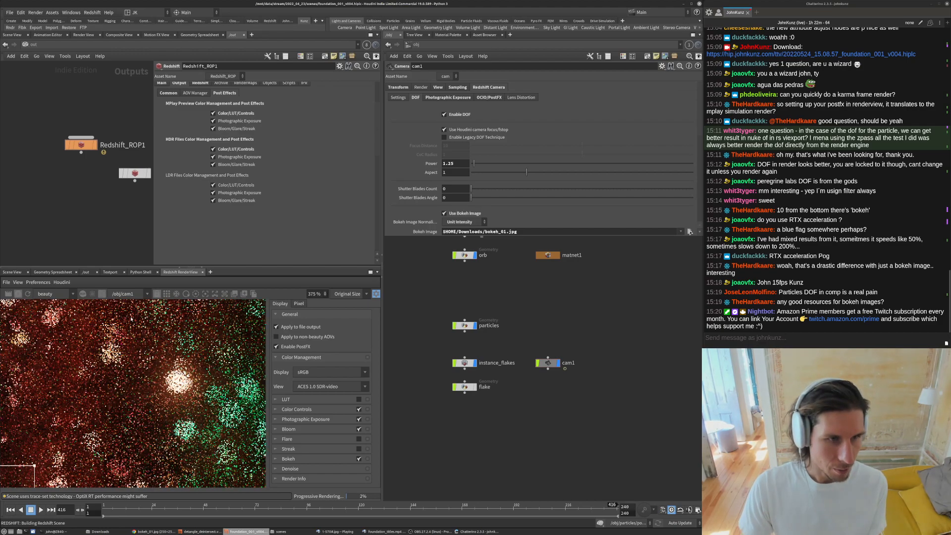
scroll(198, 357, down, 4)
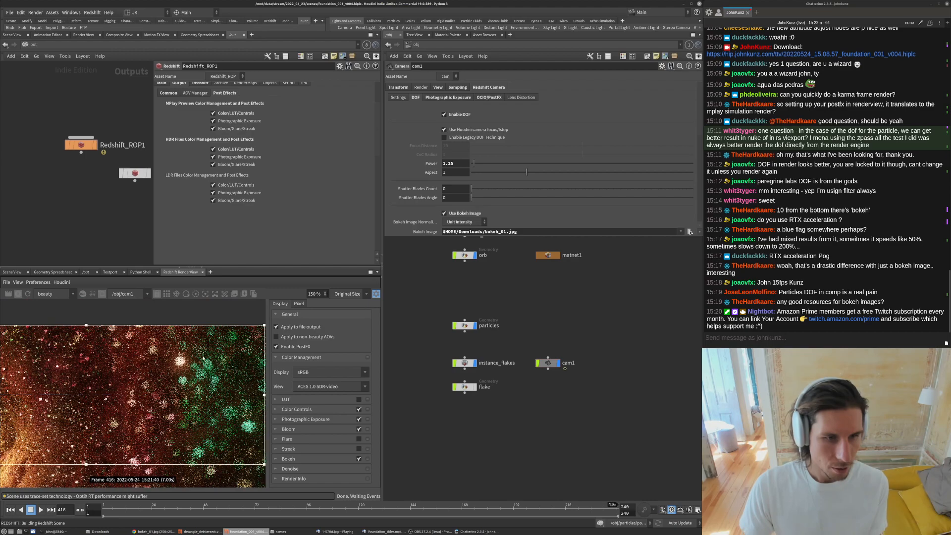
scroll(105, 376, down, 2)
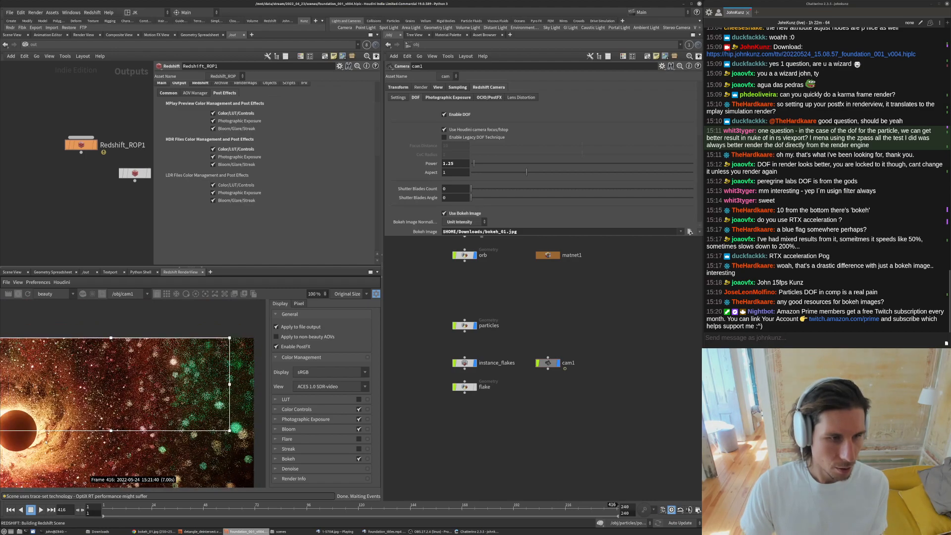
middle_drag(123, 433, 192, 429)
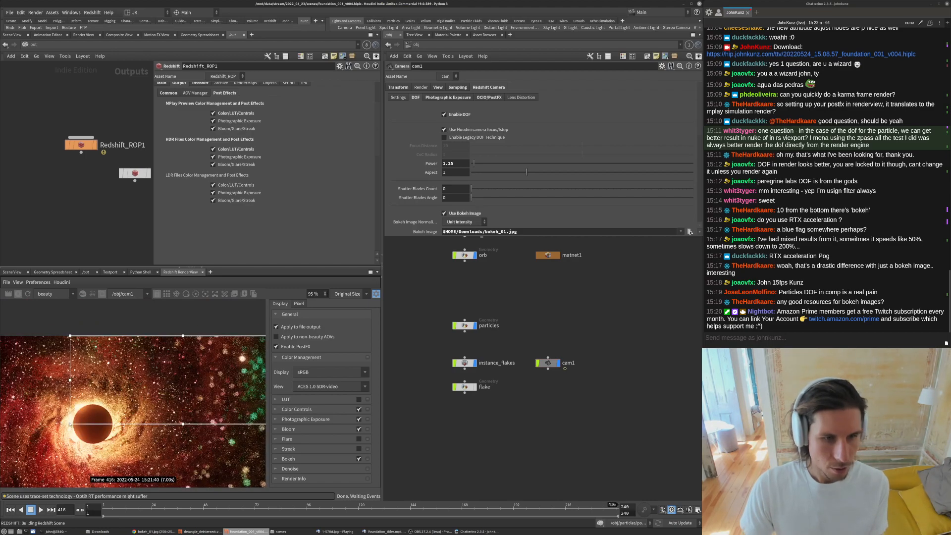
drag(70, 424, 251, 362)
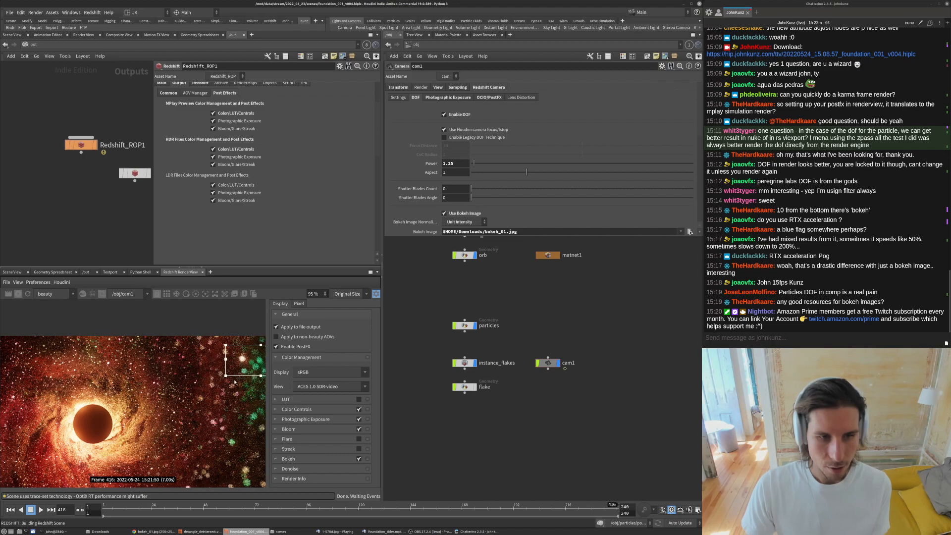
middle_drag(257, 388, 212, 394)
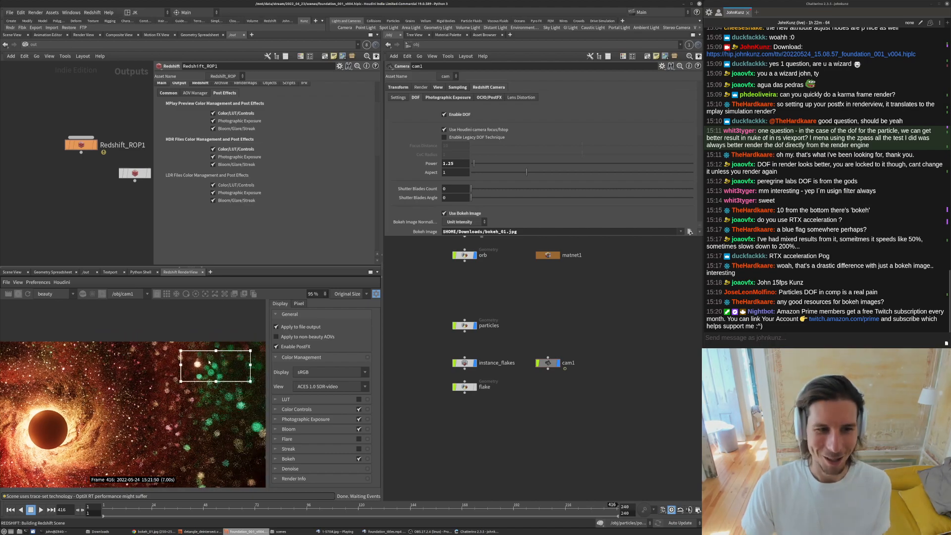
scroll(210, 356, up, 8)
scroll(183, 360, up, 1)
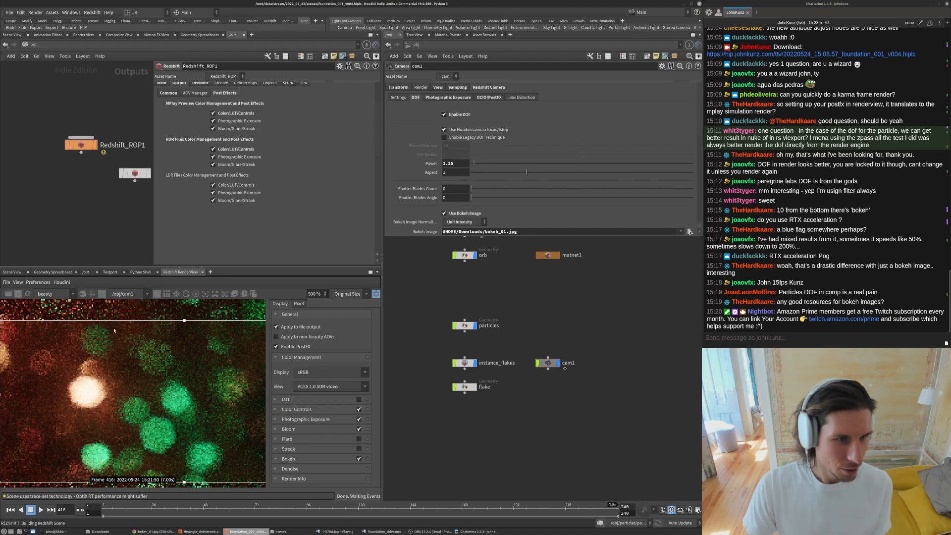
click(156, 294)
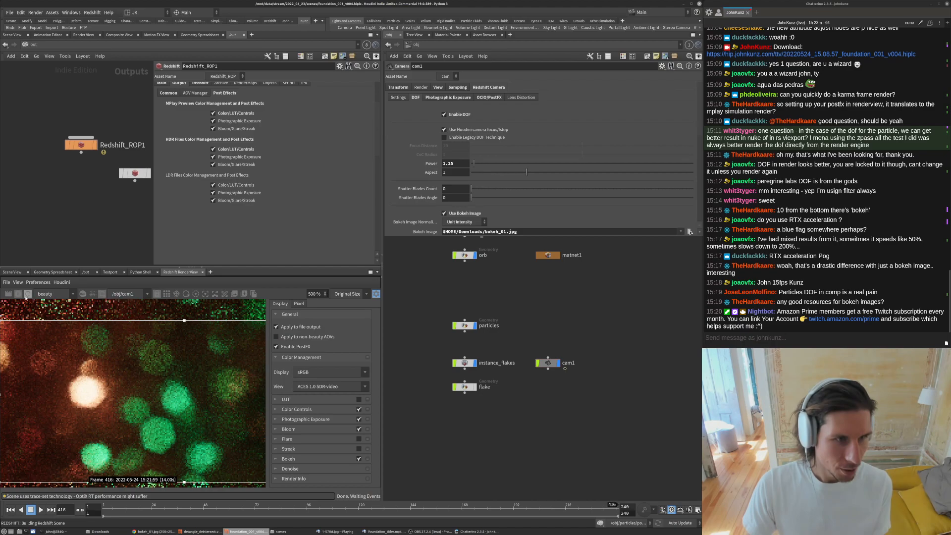
scroll(201, 399, down, 4)
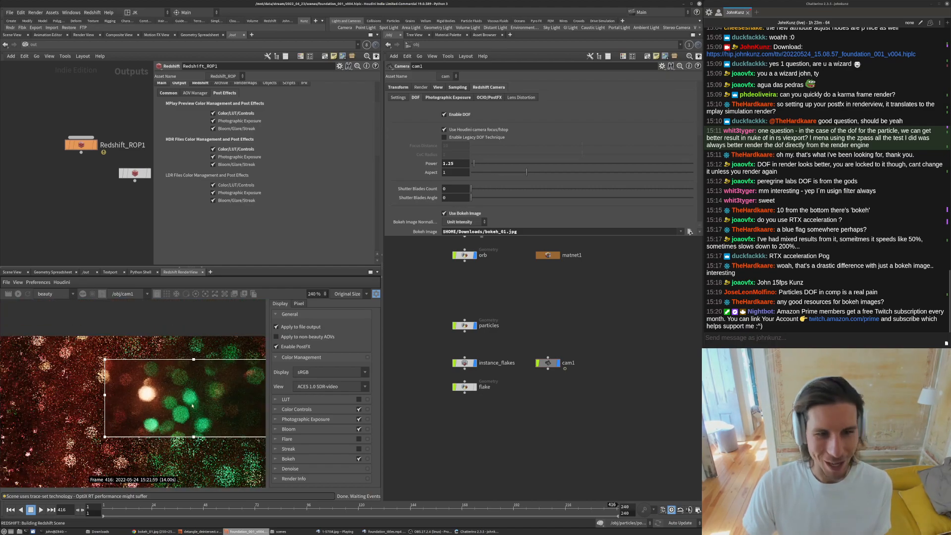
scroll(130, 376, up, 5)
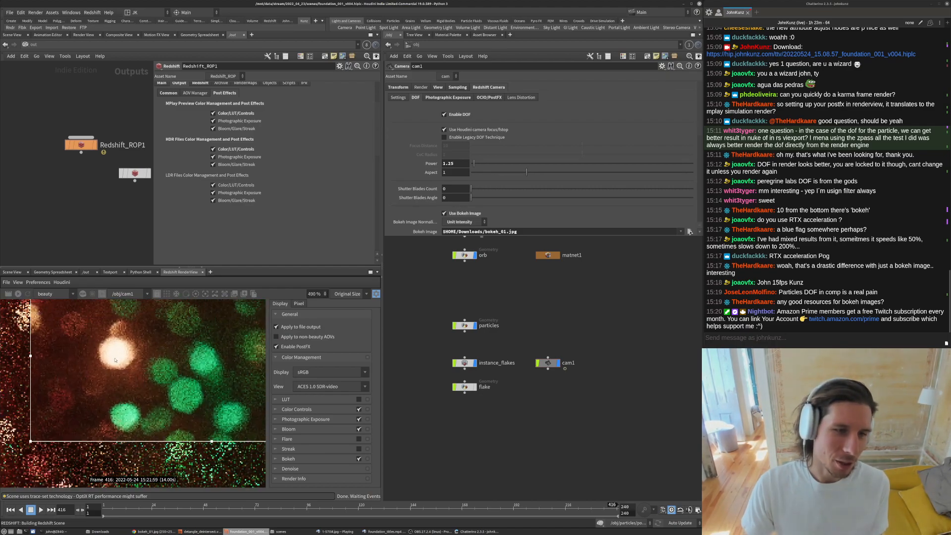
scroll(122, 367, down, 3)
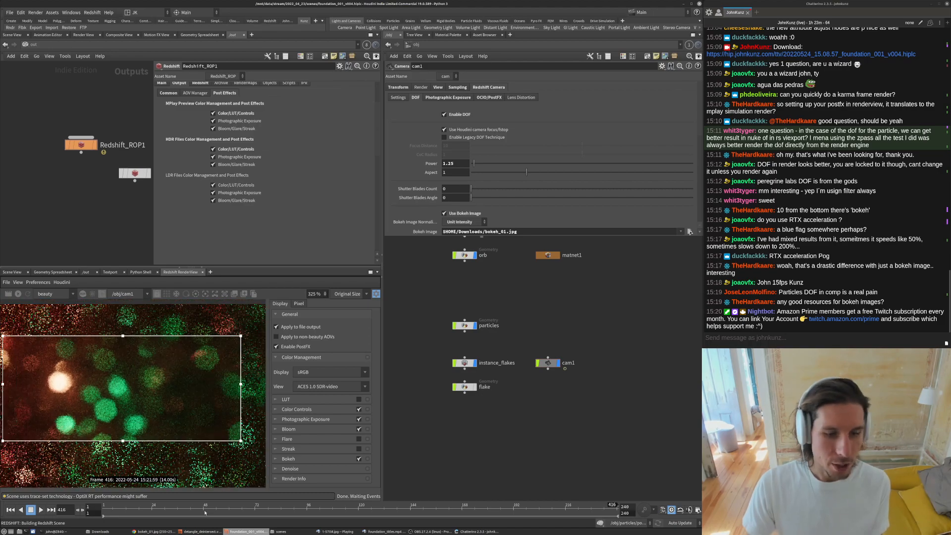
- Switch to the reference video player, play the footage and zoom in to study its bokeh highlights
click(325, 532)
click(384, 532)
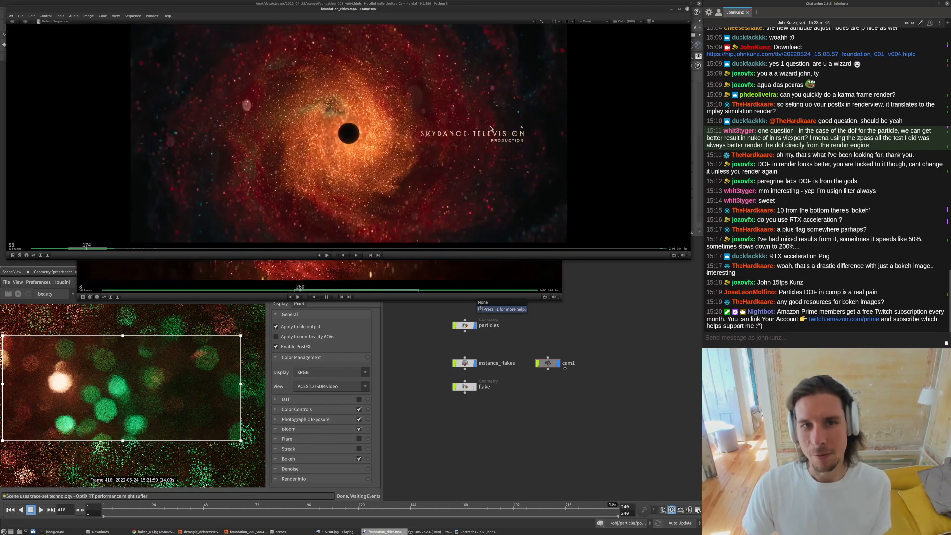
key(space)
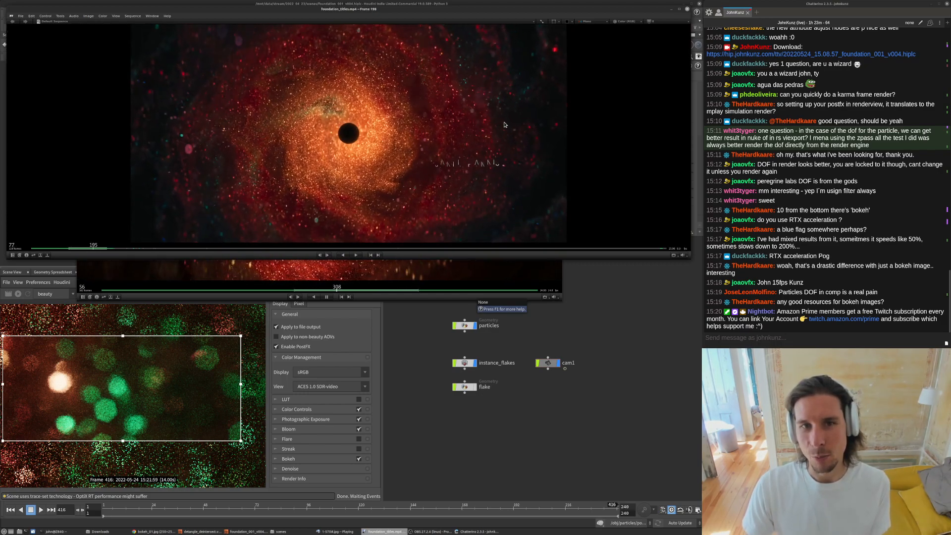
drag(531, 113, 456, 110)
middle_drag(488, 73, 471, 107)
right_drag(472, 106, 518, 101)
ctrl+middle_drag(518, 101, 639, 92)
drag(401, 149, 438, 145)
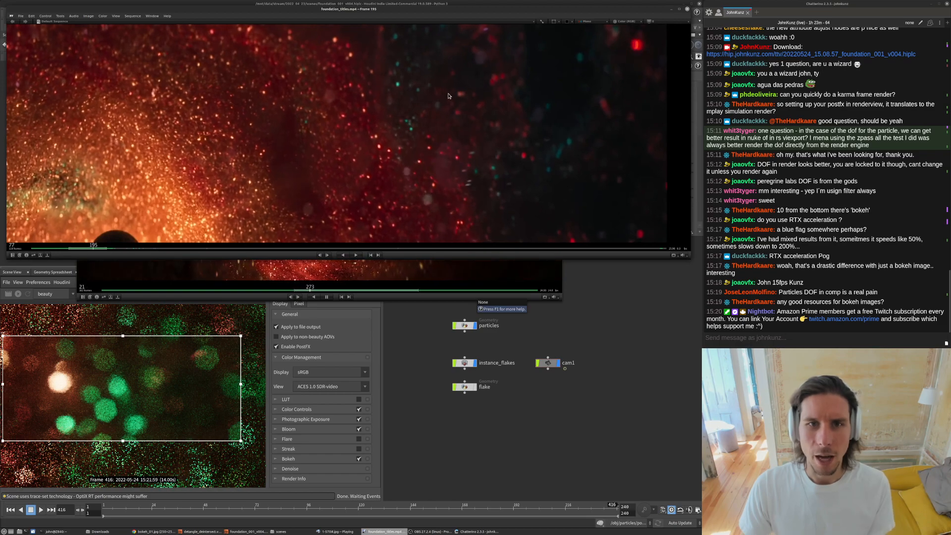
scroll(429, 131, up, 4)
drag(410, 138, 387, 138)
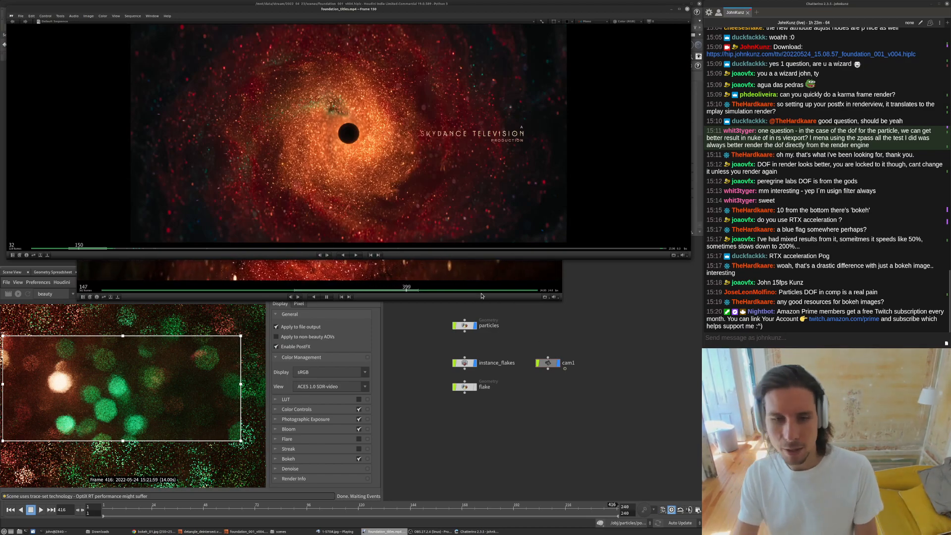
- Return to Houdini, maximize the render view pane and zoom in to compare the rendered bokeh shapes
key(alt+Tab)
click(394, 195)
click(474, 439)
scroll(129, 381, down, 3)
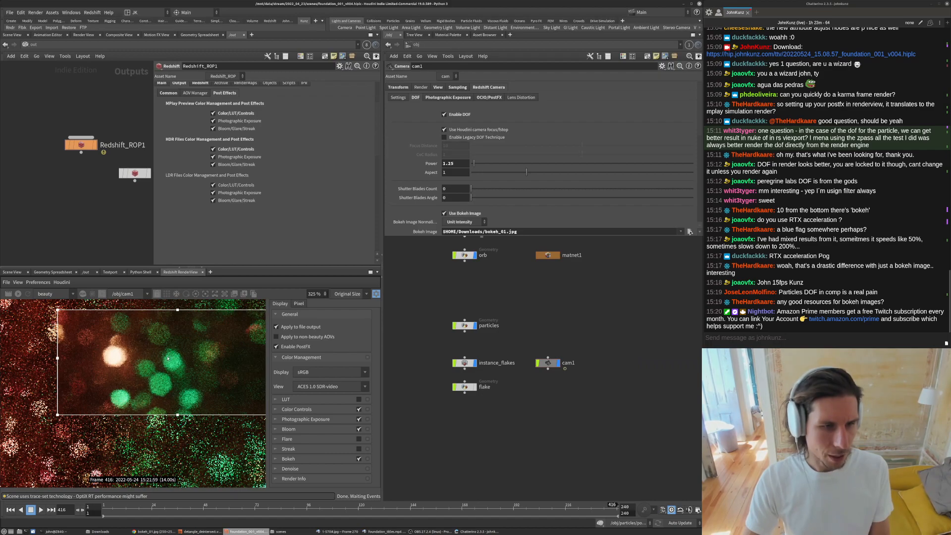
click(371, 272)
scroll(397, 212, up, 5)
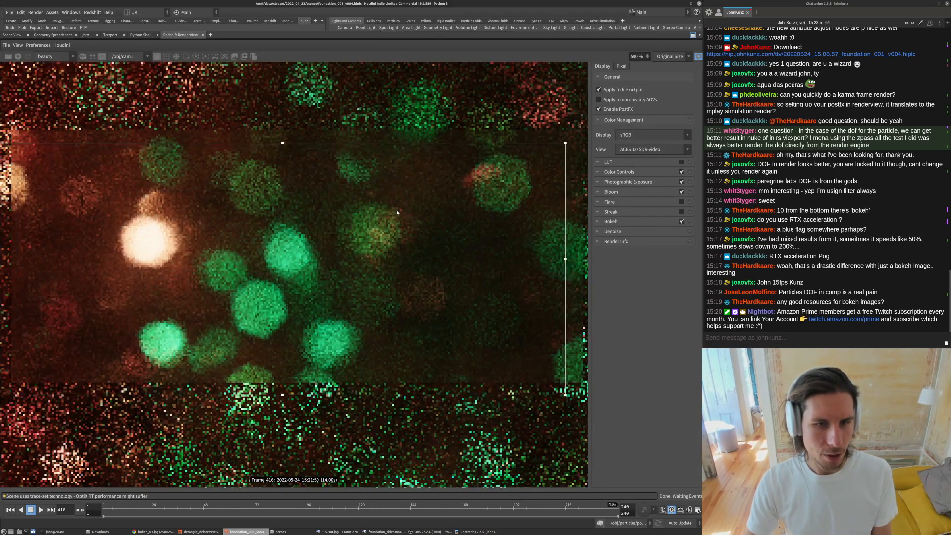
scroll(398, 213, down, 2)
scroll(342, 228, up, 3)
middle_drag(342, 229, 317, 252)
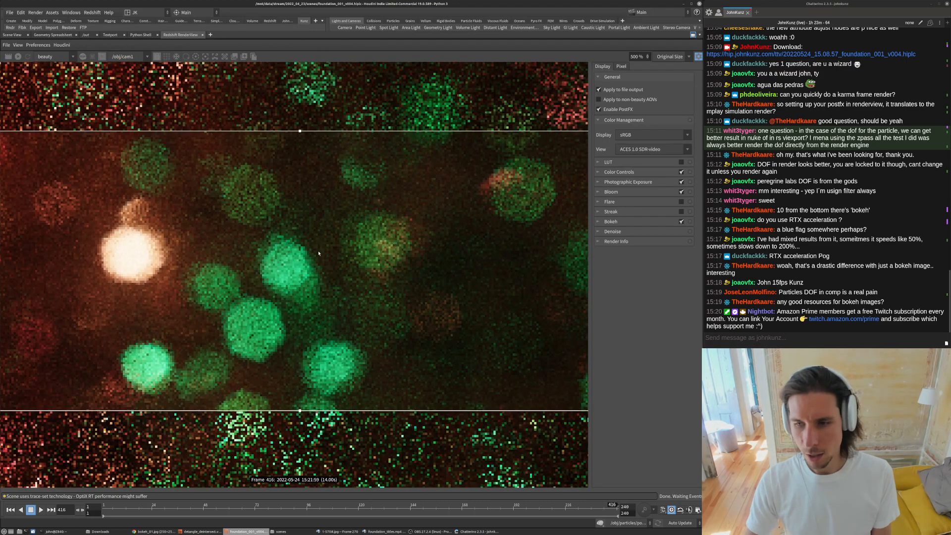
scroll(317, 258, down, 2)
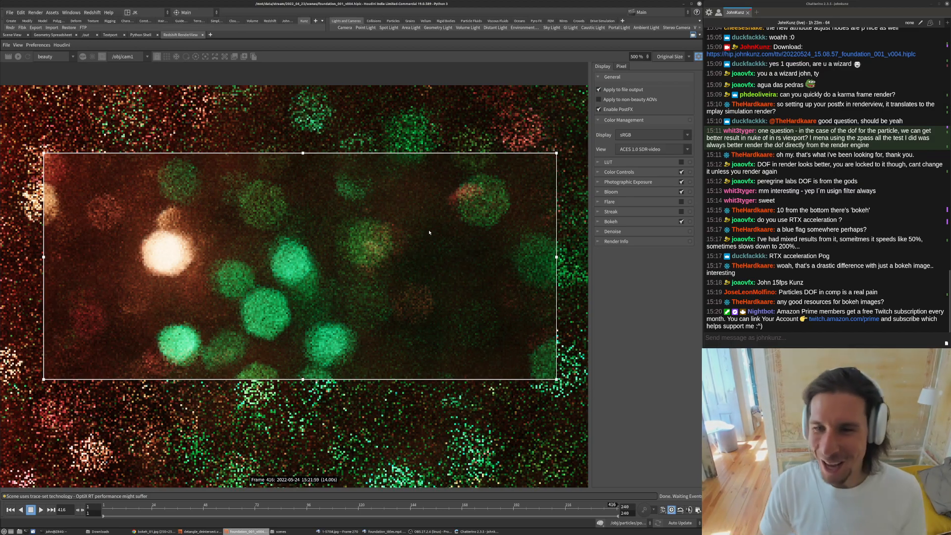
scroll(310, 243, down, 2)
scroll(346, 241, up, 3)
middle_drag(347, 242, 226, 284)
scroll(159, 304, down, 2)
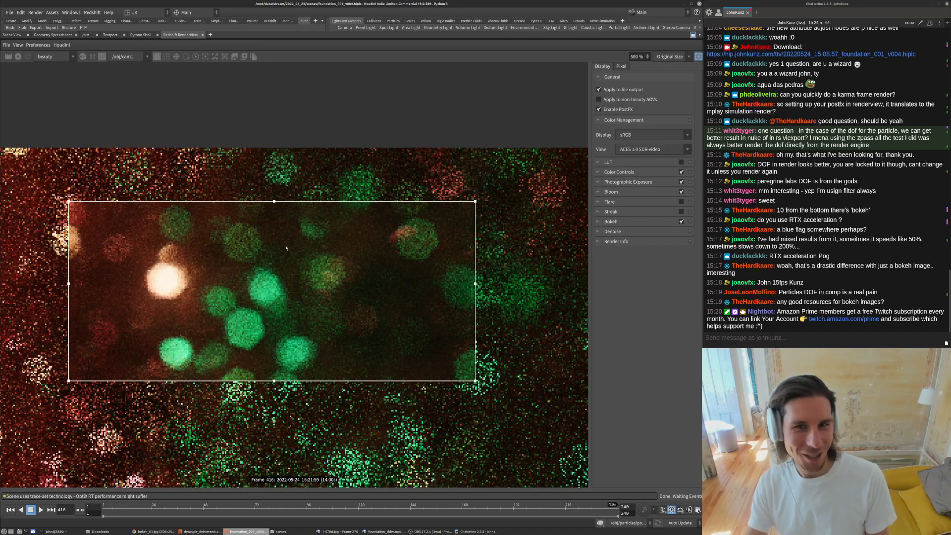
click(694, 35)
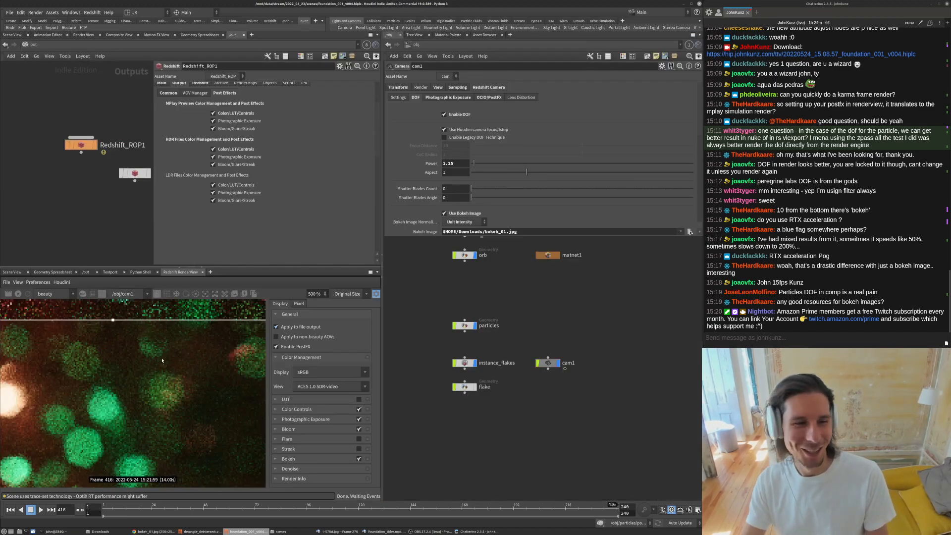
- Zoom the render view back out and move the render region over the green particles near the right edge
scroll(166, 357, down, 10)
scroll(167, 357, down, 4)
middle_drag(167, 358, 212, 357)
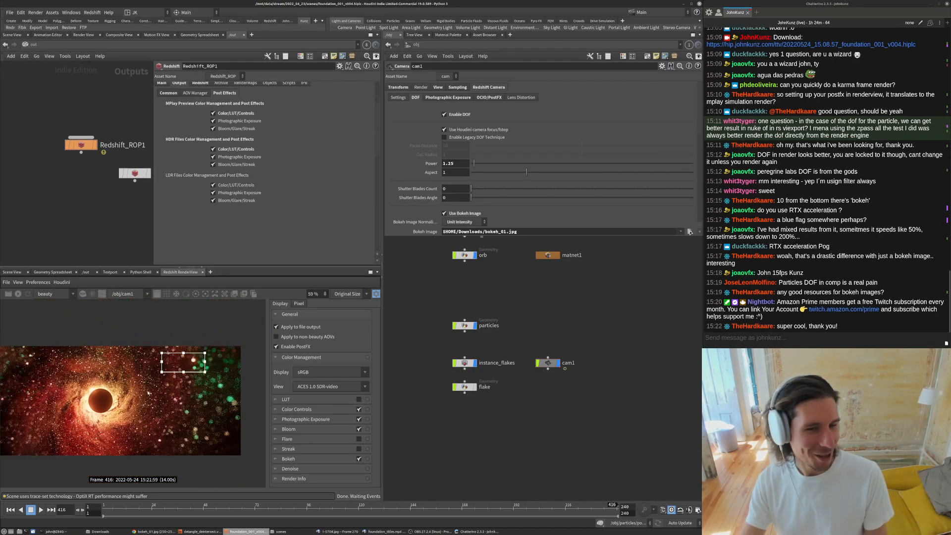
middle_drag(134, 403, 155, 377)
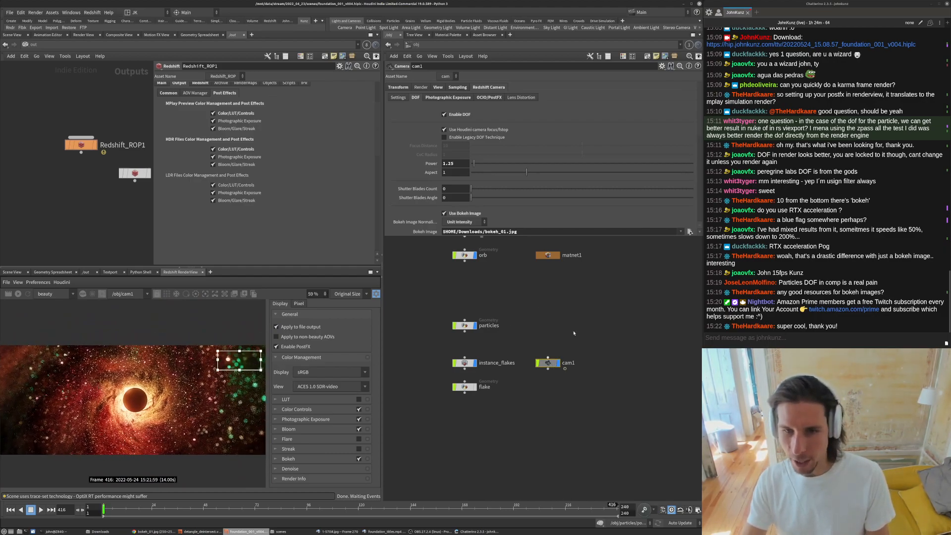
- Inspect the camera's View and Sampling parameters in the network editor
drag(384, 236, 419, 346)
click(472, 87)
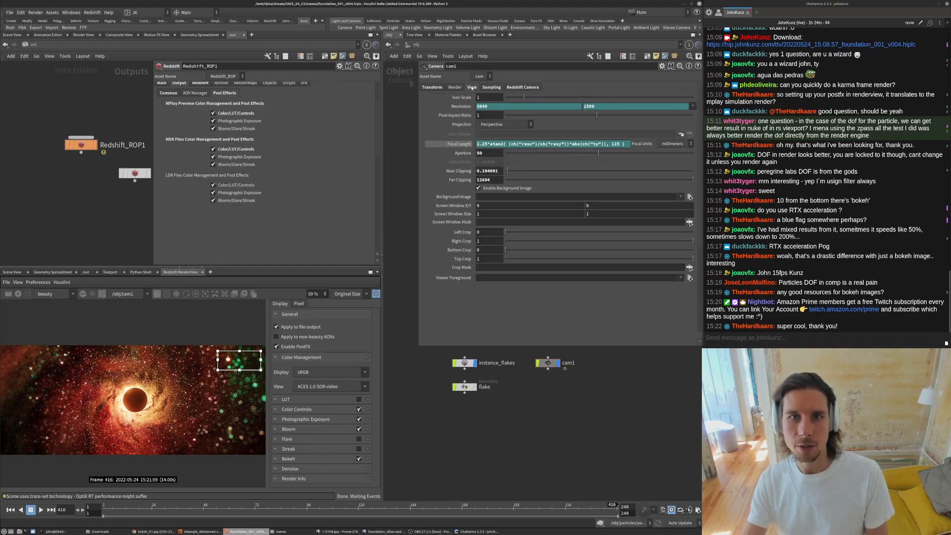
click(490, 87)
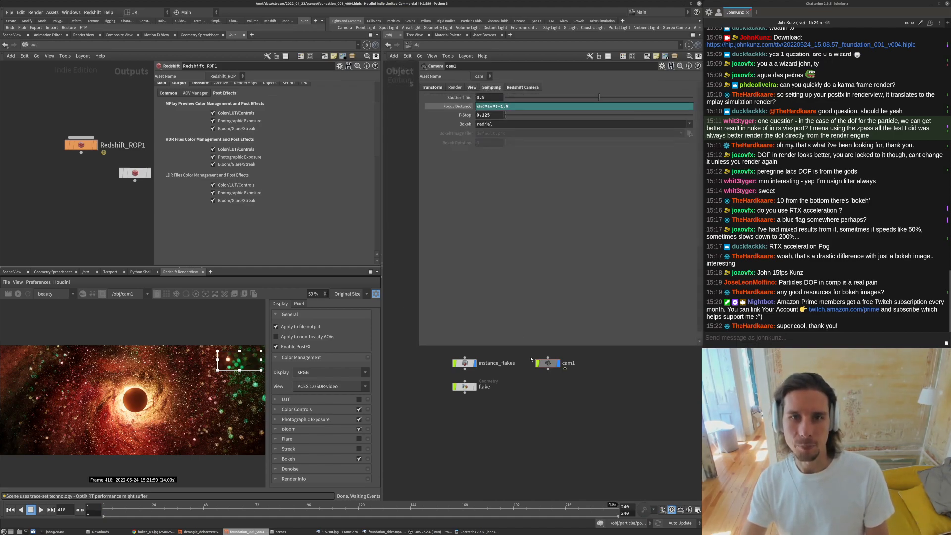
middle_drag(529, 359, 522, 414)
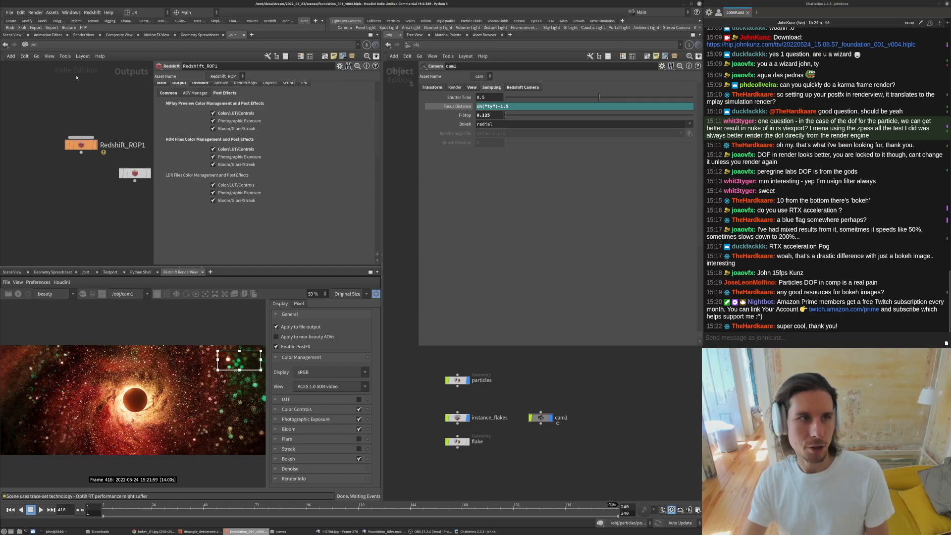
- Open the scene viewport, frame all geometry and select the camera to display its frustum
click(15, 35)
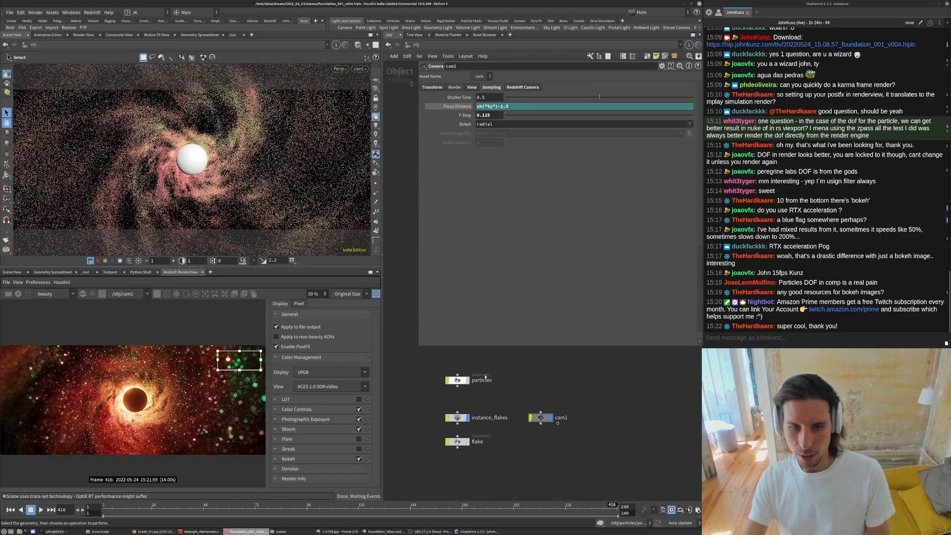
click(468, 419)
key(space+a)
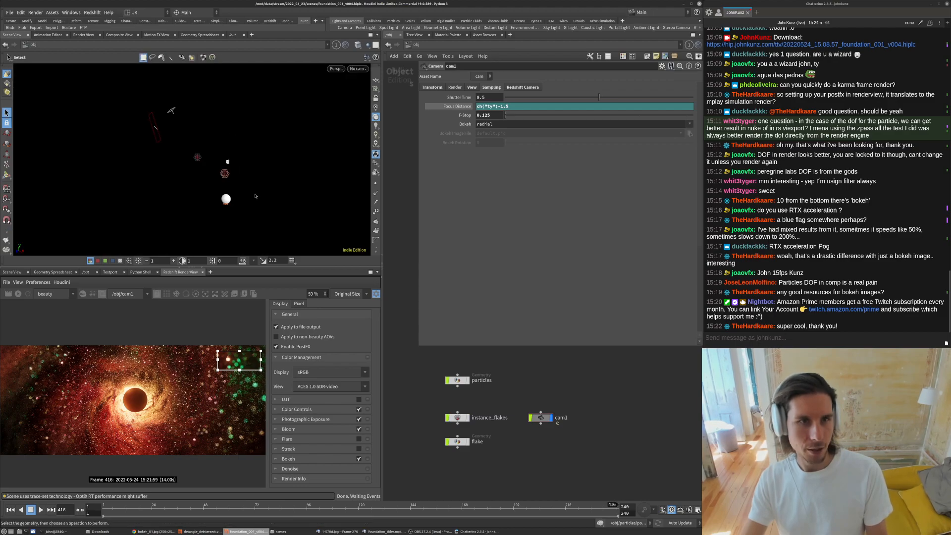
click(547, 420)
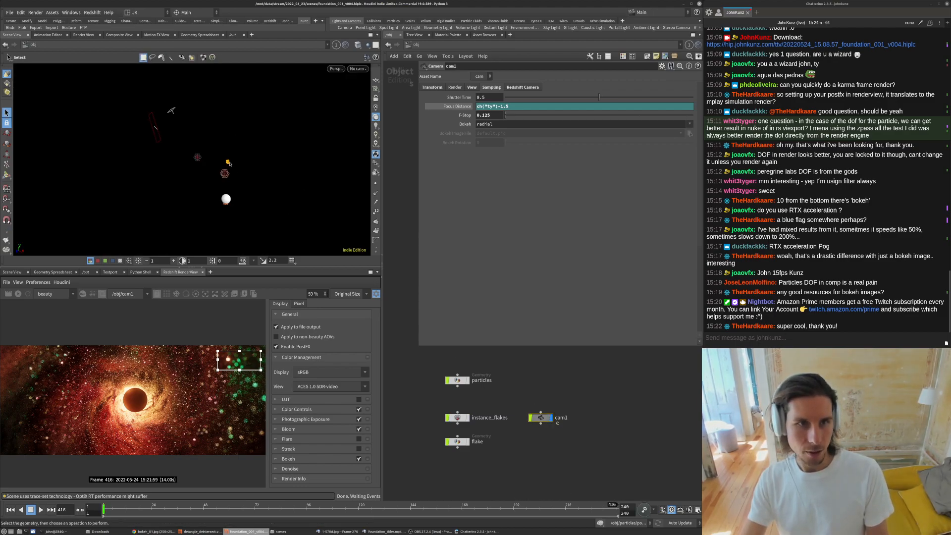
right_click(230, 164)
key(Escape)
click(7, 179)
alt+drag(248, 181, 248, 161)
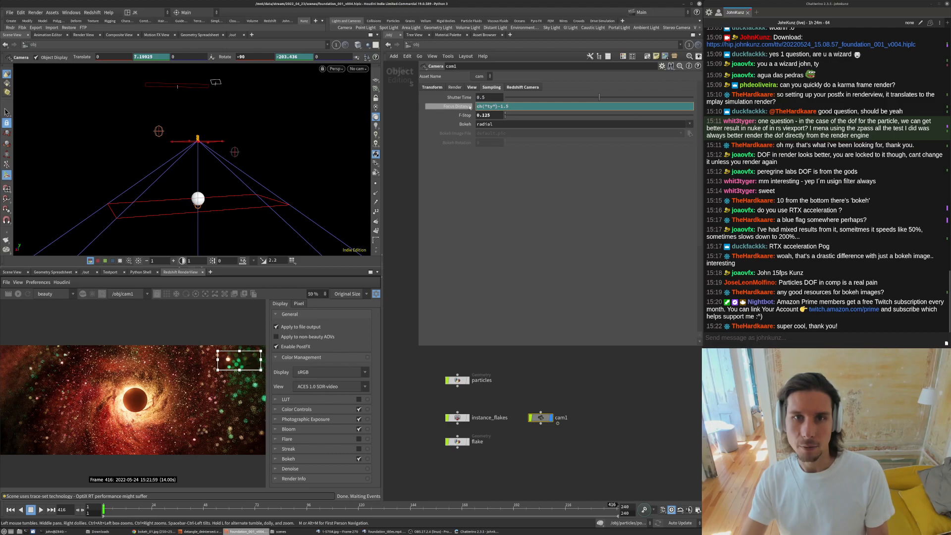
- Review the camera's Transform and Sampling tabs and reveal the evaluated Focus Distance value
click(432, 87)
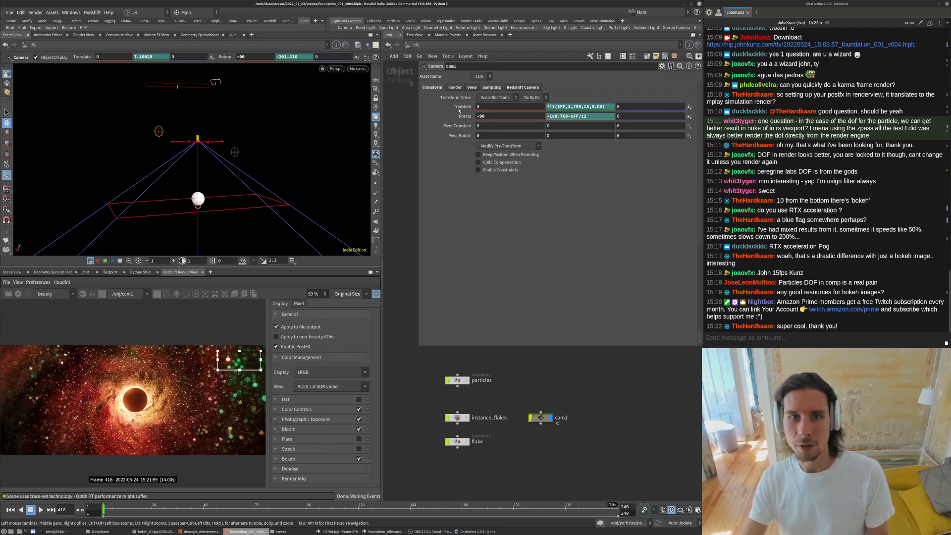
click(472, 87)
click(518, 88)
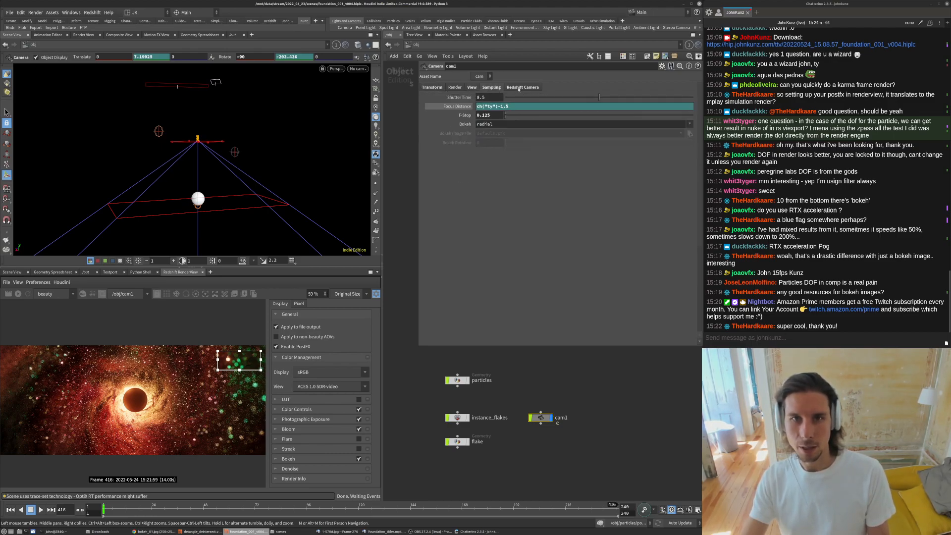
click(457, 106)
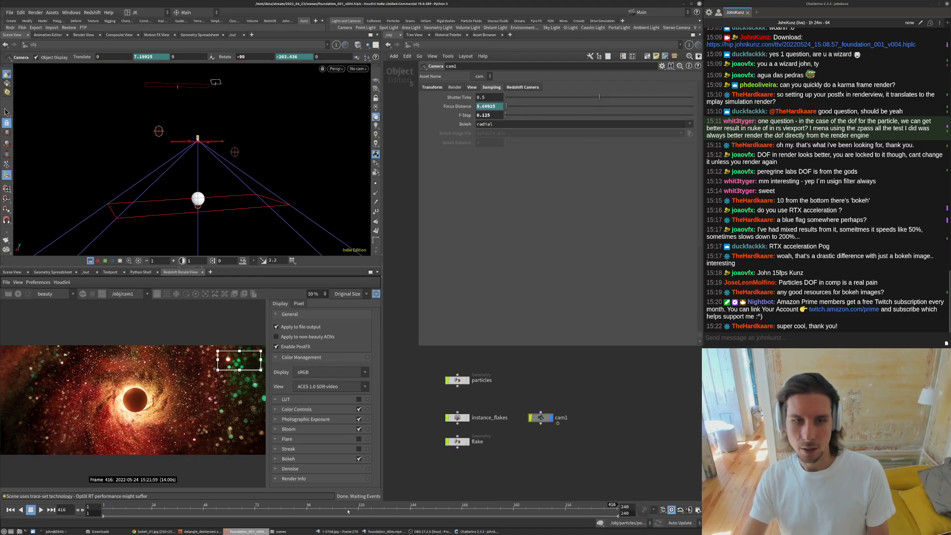
- Orbit around the camera in the viewport and scrub the timeline to about frame 167
alt+right_drag(201, 244, 233, 231)
alt+drag(232, 231, 228, 196)
alt+middle_drag(227, 195, 215, 191)
alt+drag(215, 191, 177, 189)
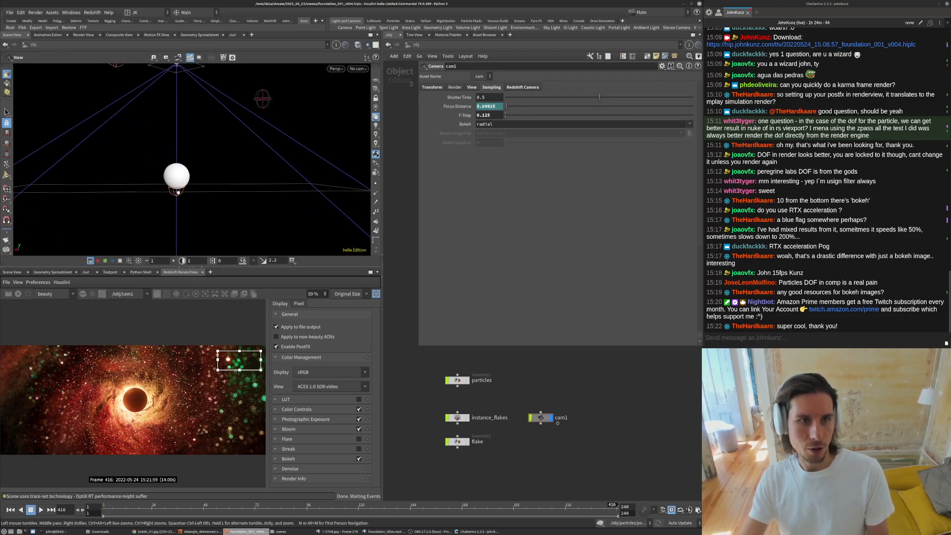
drag(193, 508, 457, 388)
drag(457, 505, 460, 505)
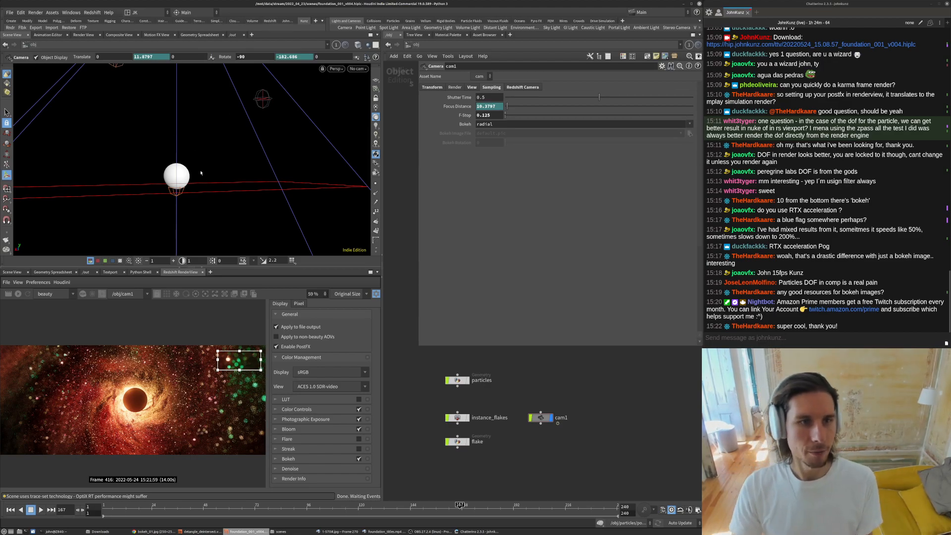
alt+right_drag(215, 175, 191, 174)
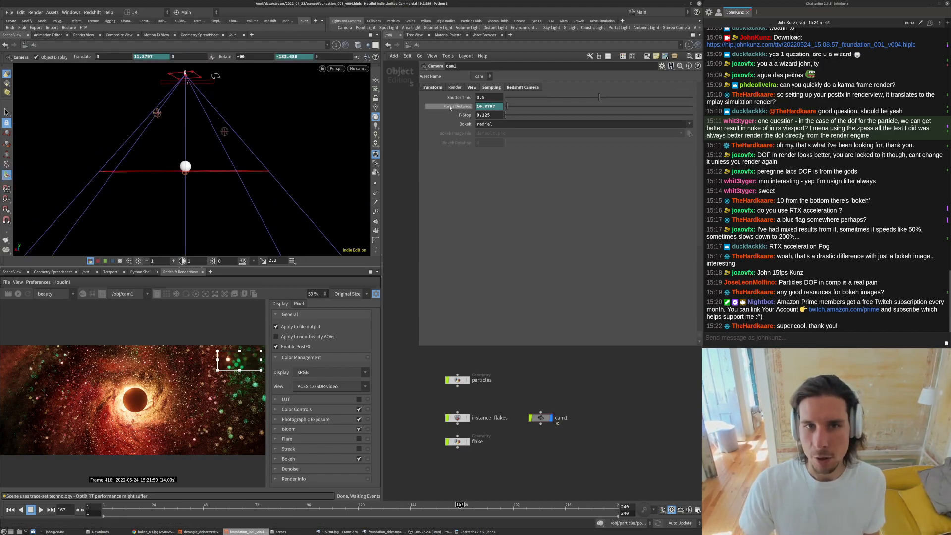
- Review the camera's Transform, Sampling and View tabs, returning to the Transform parameters
click(433, 88)
click(463, 107)
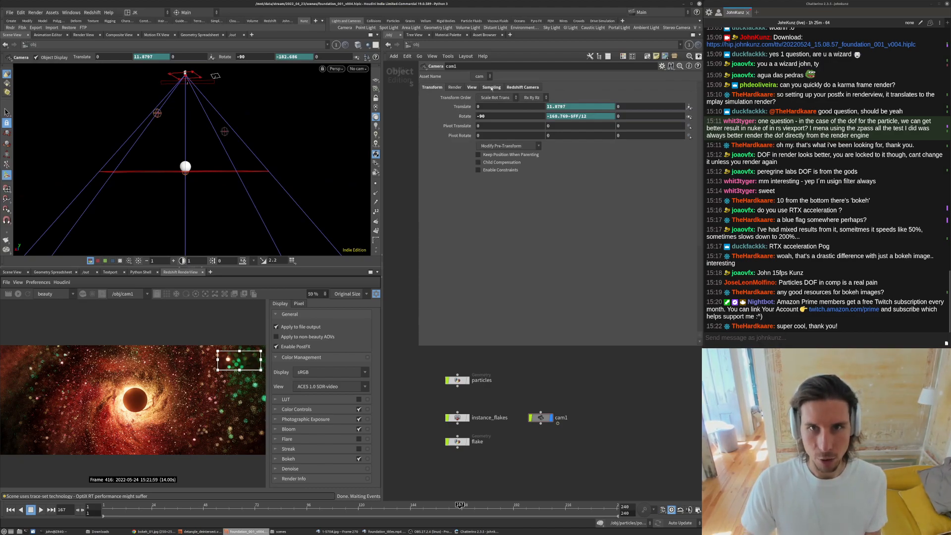
click(493, 88)
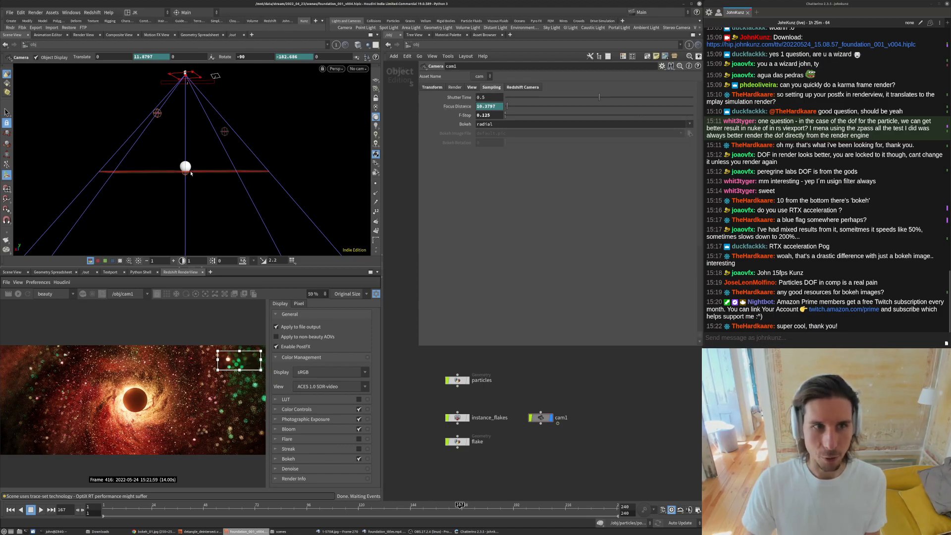
alt+drag(214, 171, 200, 169)
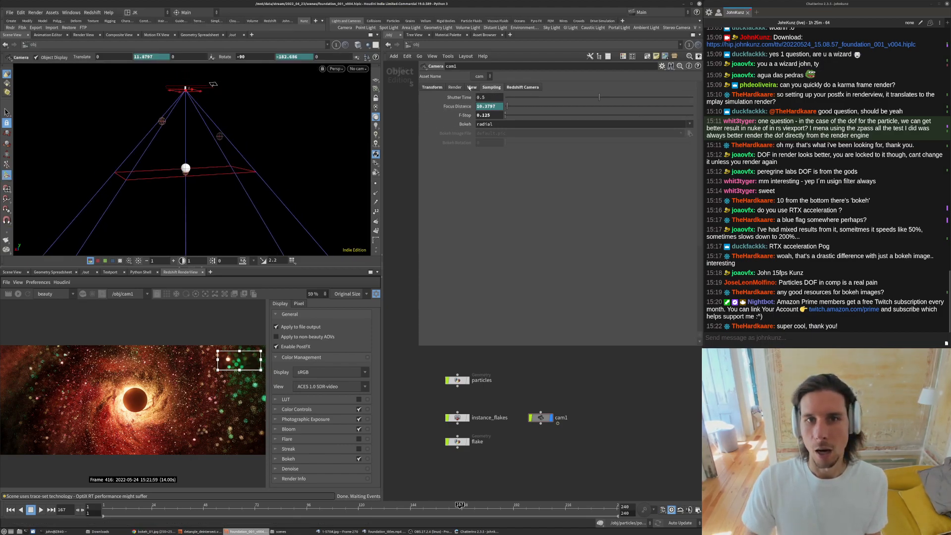
click(472, 87)
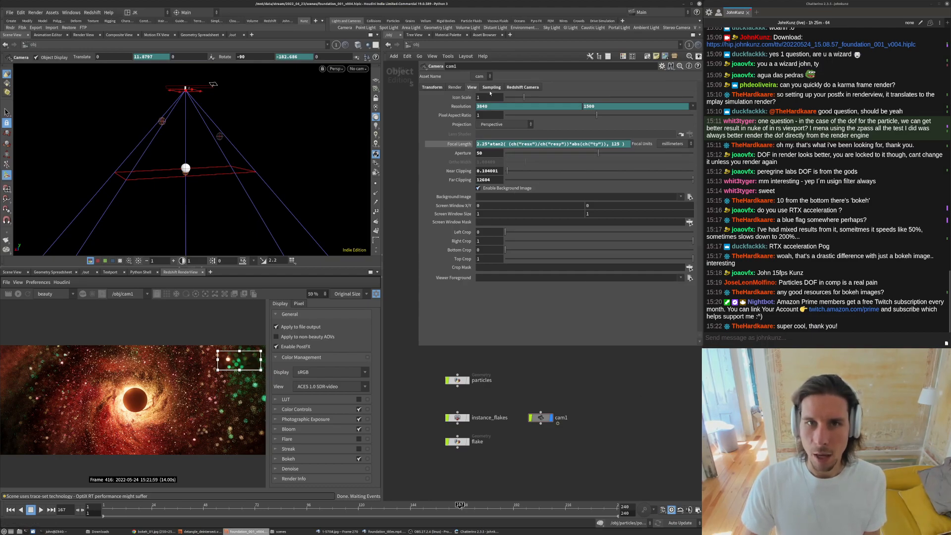
click(432, 88)
click(471, 107)
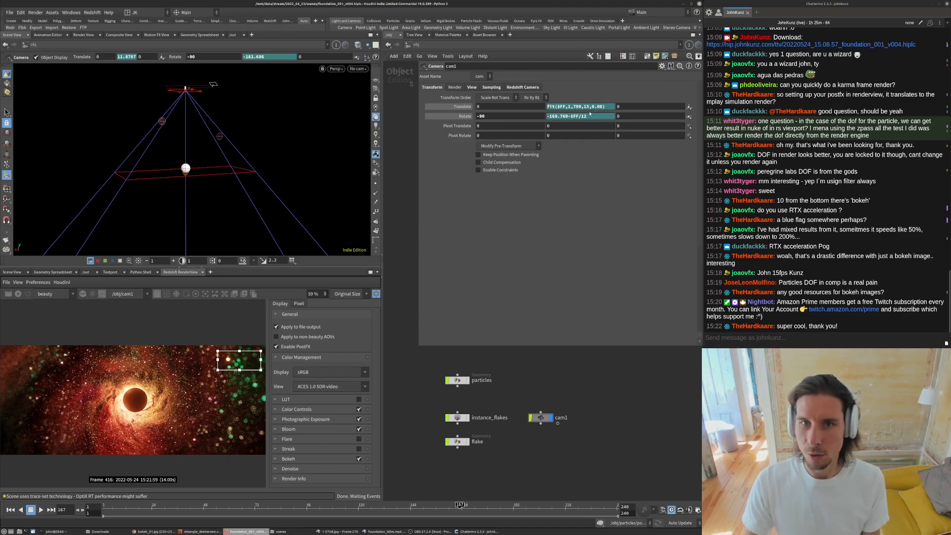
- Open the camera's Translate Y and Rotate Y animation curves in a floating Animation Editor and examine them
shift+click(591, 107)
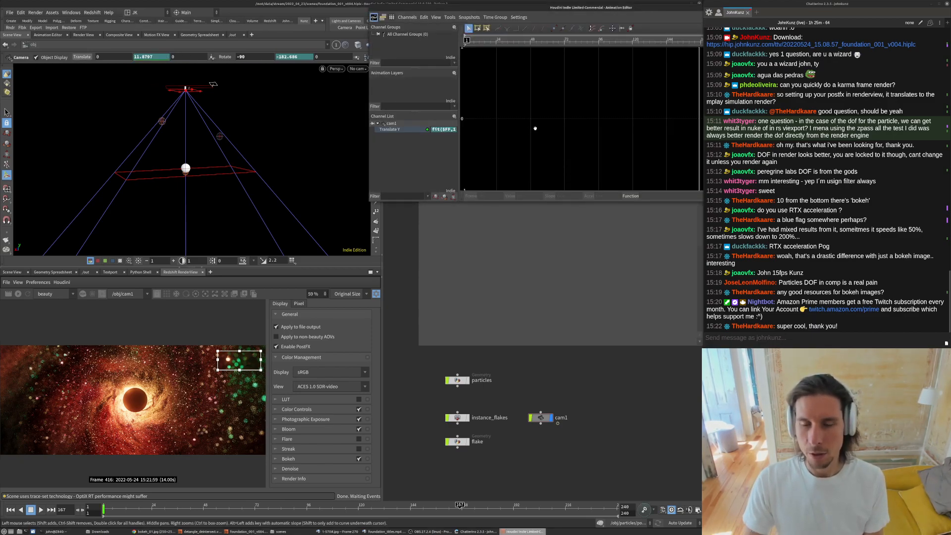
drag(551, 10, 250, 92)
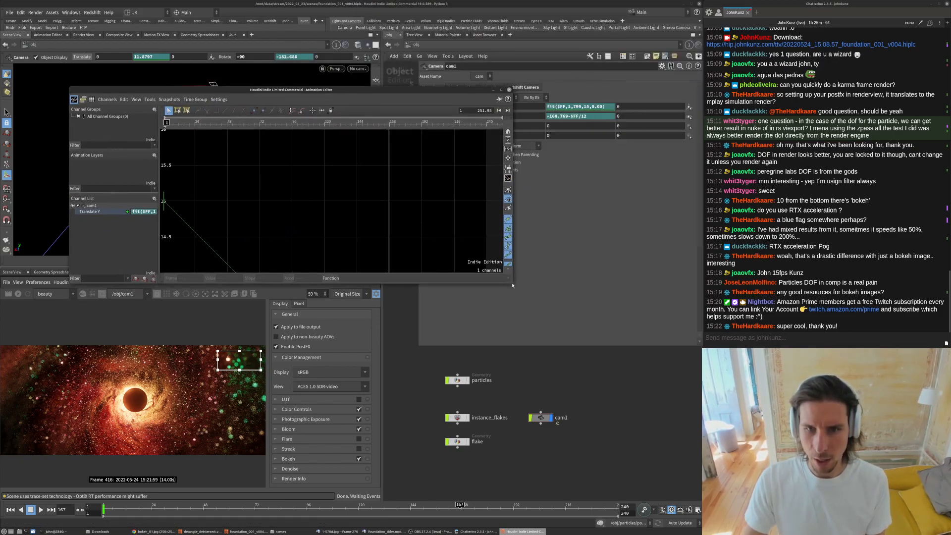
drag(510, 281, 589, 458)
right_drag(396, 301, 370, 308)
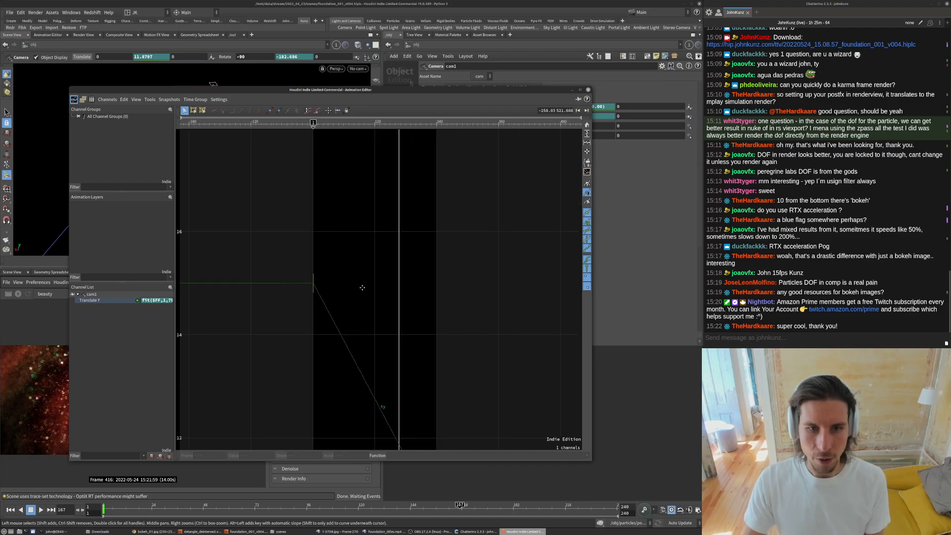
middle_drag(370, 307, 353, 238)
right_drag(395, 253, 439, 267)
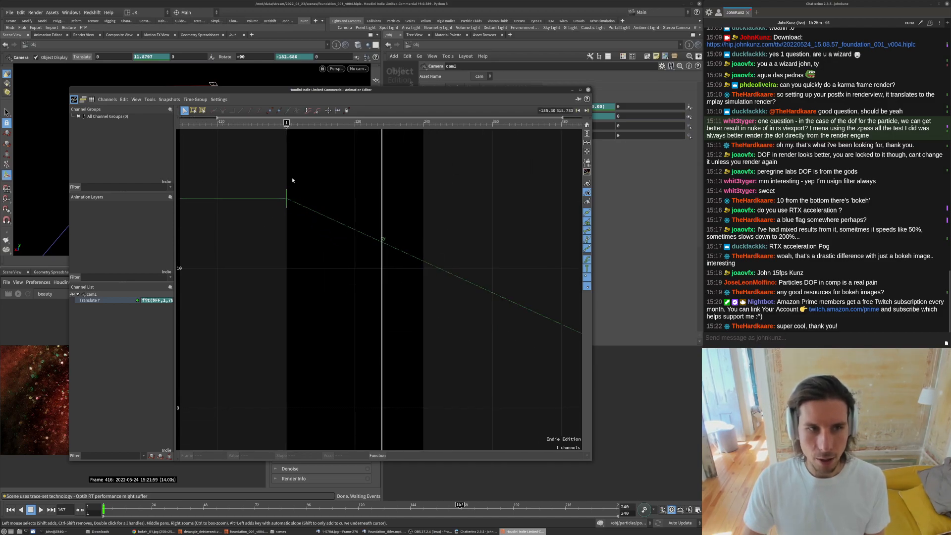
drag(490, 90, 494, 175)
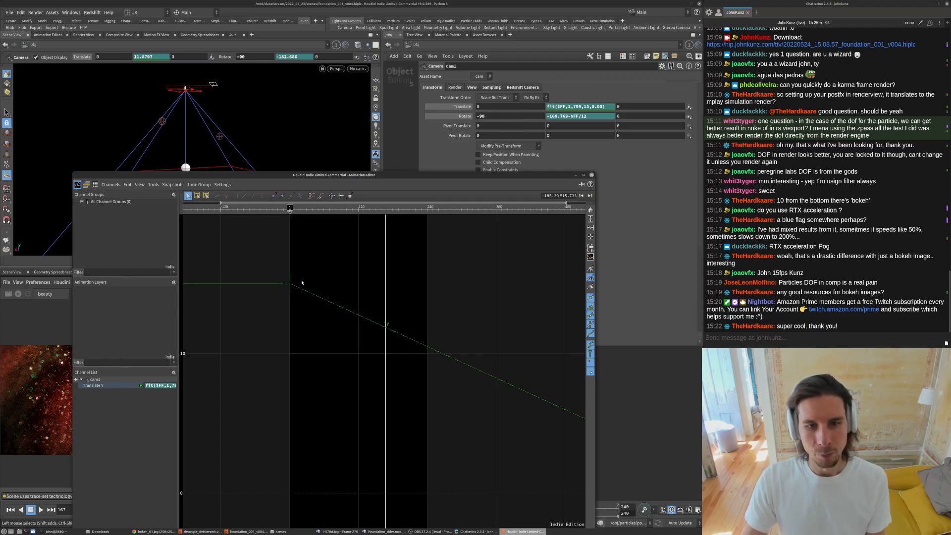
drag(385, 215, 406, 234)
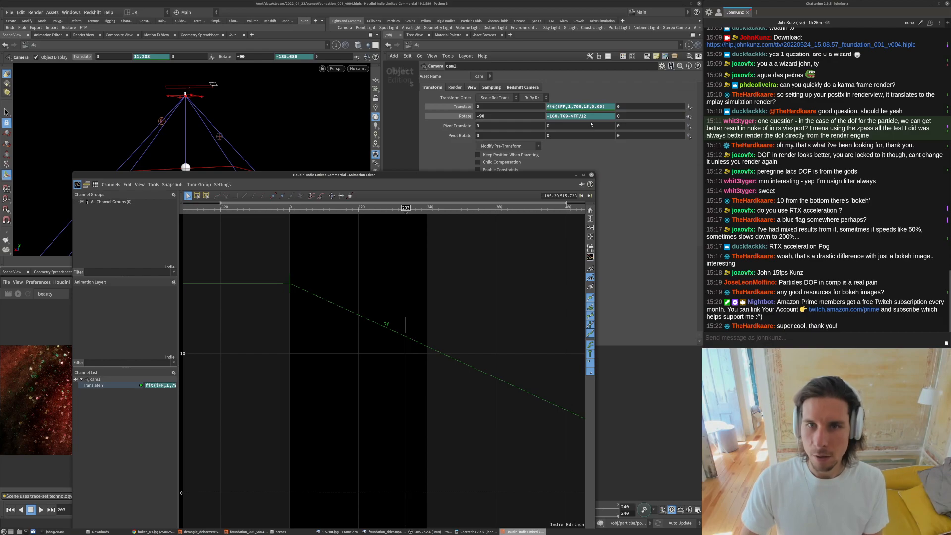
click(575, 117)
key(h)
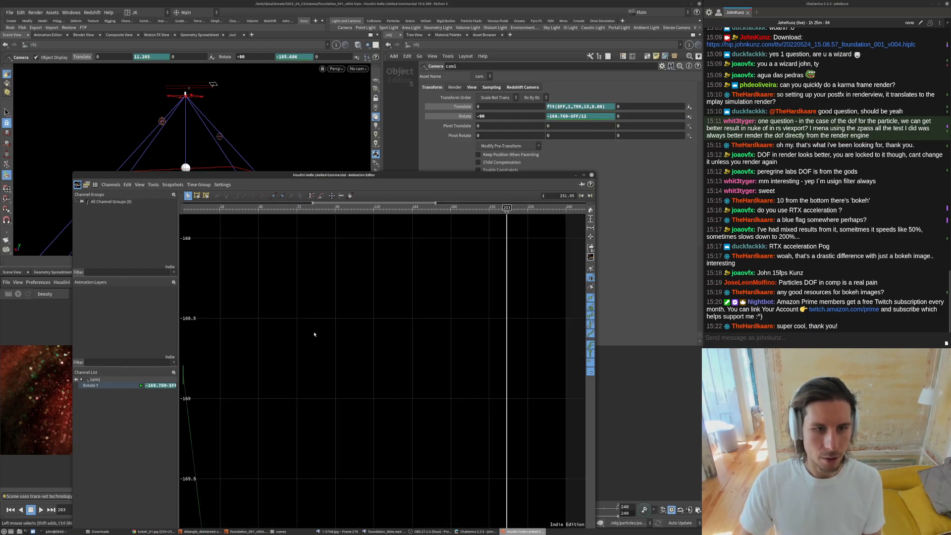
right_drag(348, 265, 408, 329)
drag(355, 208, 469, 250)
click(592, 175)
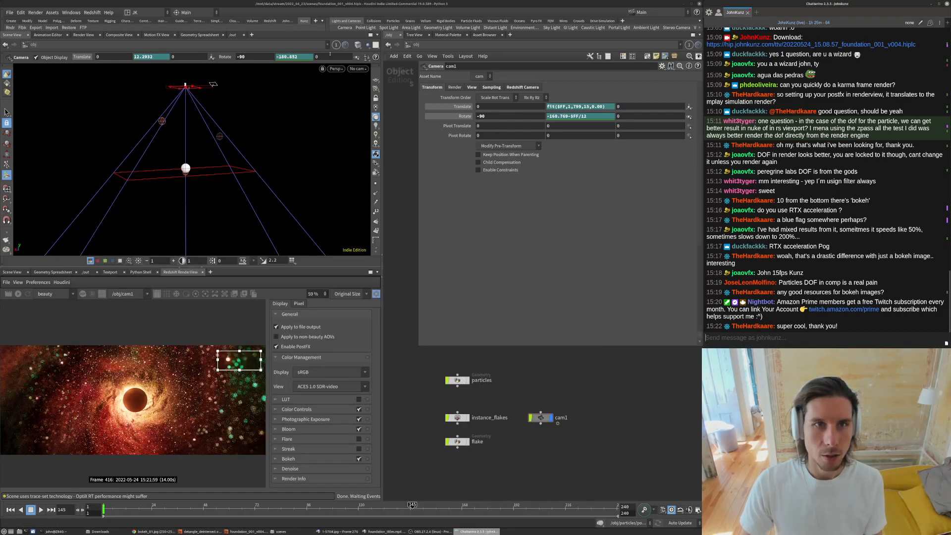
- Inspect the camera's Focal Length expression on the View tab
click(471, 87)
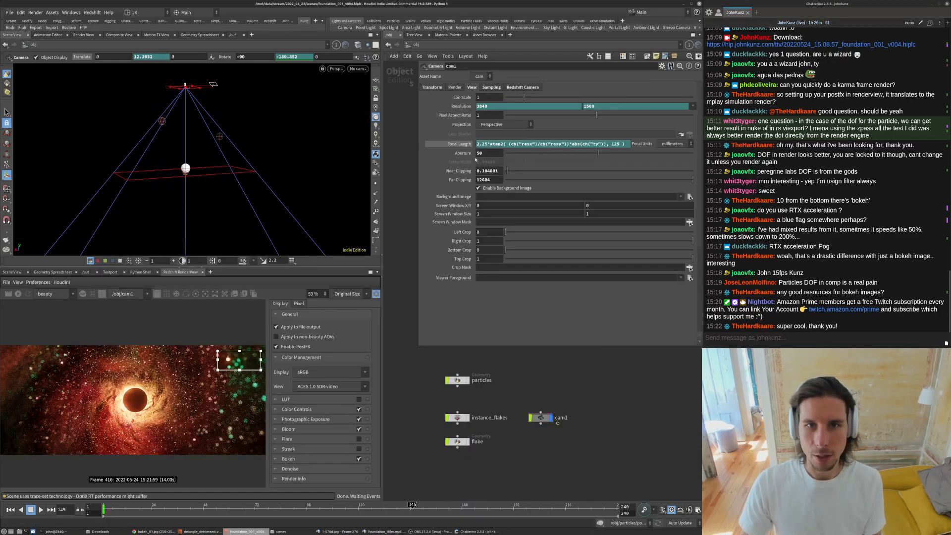
click(628, 144)
triple_click(569, 143)
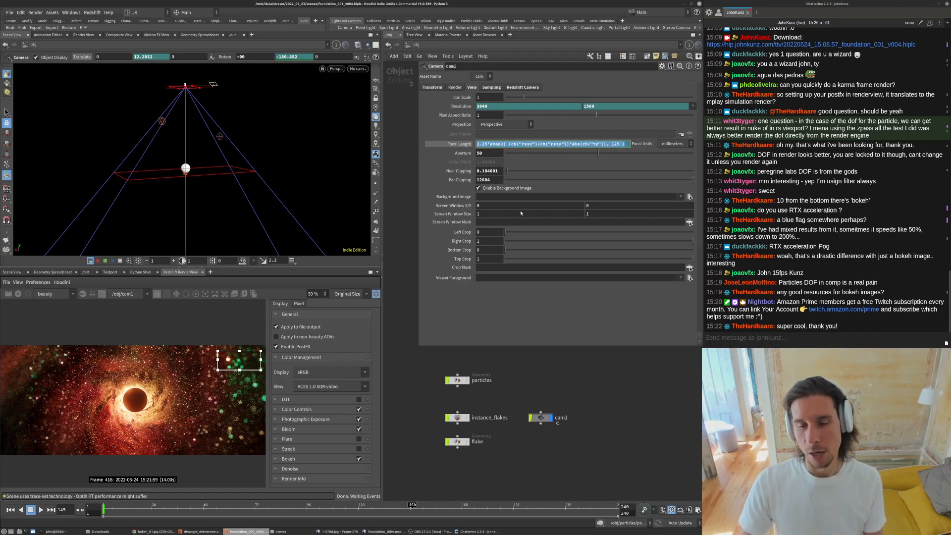
click(608, 331)
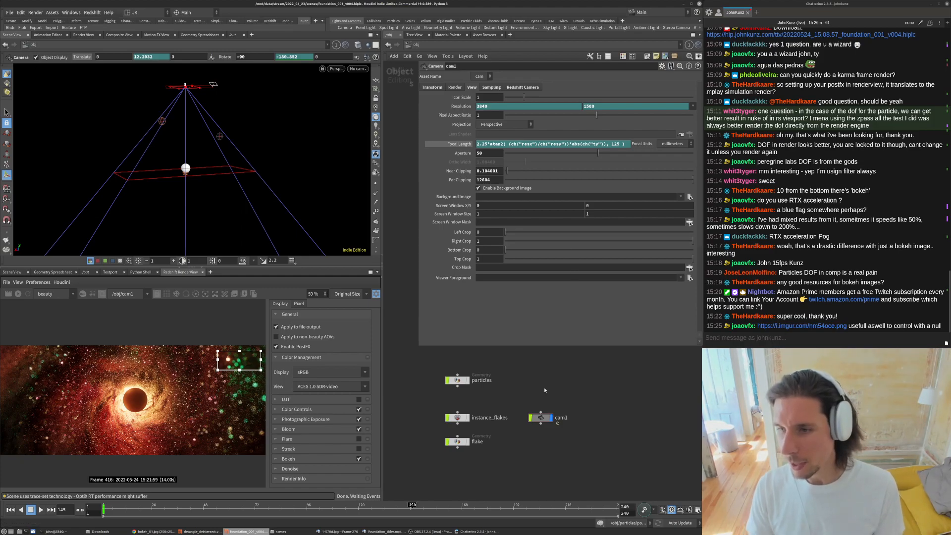
mouse_move(576, 381)
middle_down()
mouse_move(573, 351)
mouse_move(572, 385)
middle_up()
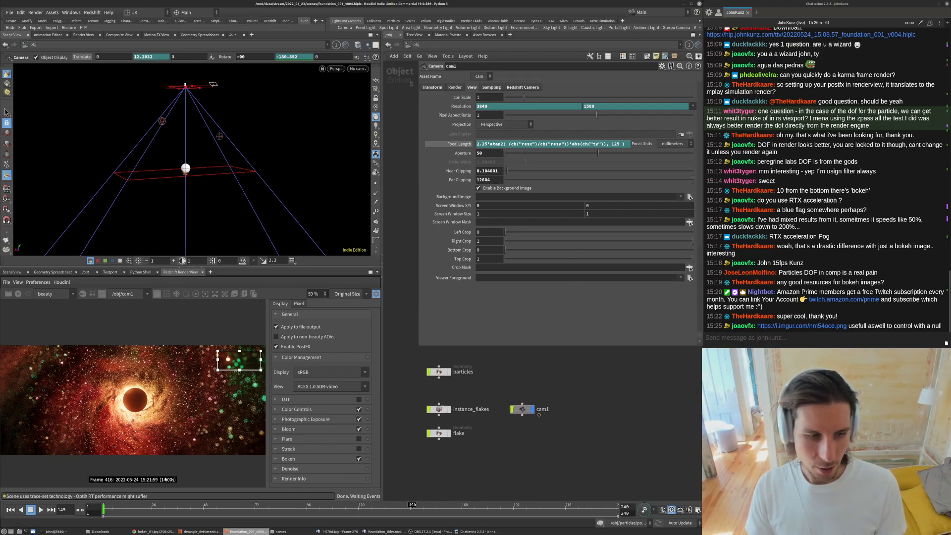
- Launch a second Houdini session by running houdinifx in the terminal
click(56, 531)
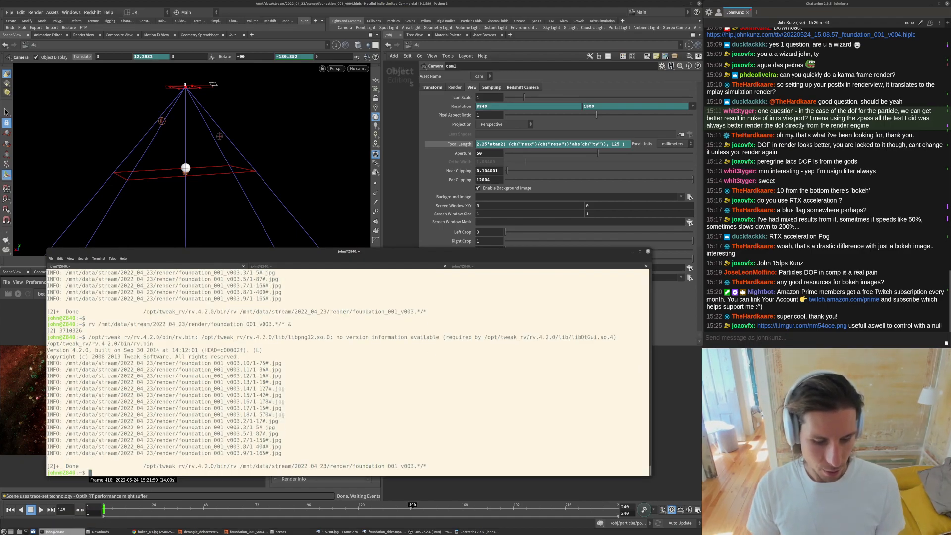
key(Return)
text(houdinifx)
key(Return)
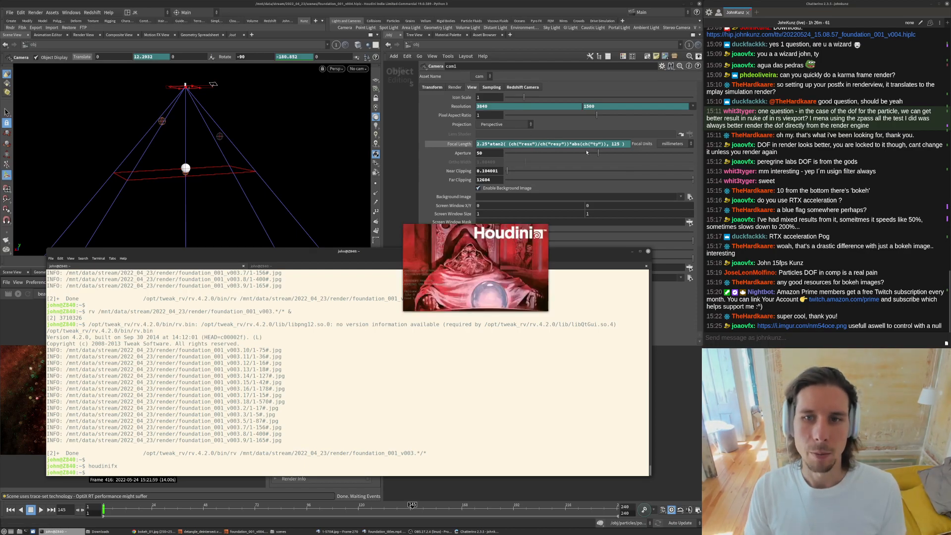
- Examine the Focal Length expression text and its curve in the Animation Editor, then close the editor
mouse_move(604, 143)
mouse_down()
mouse_move(581, 144)
mouse_move(598, 144)
mouse_up()
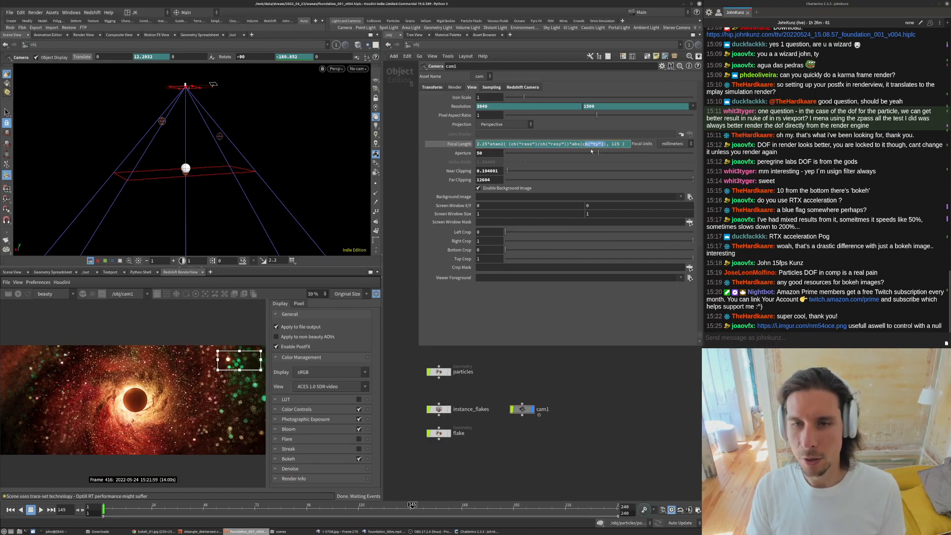
click(584, 403)
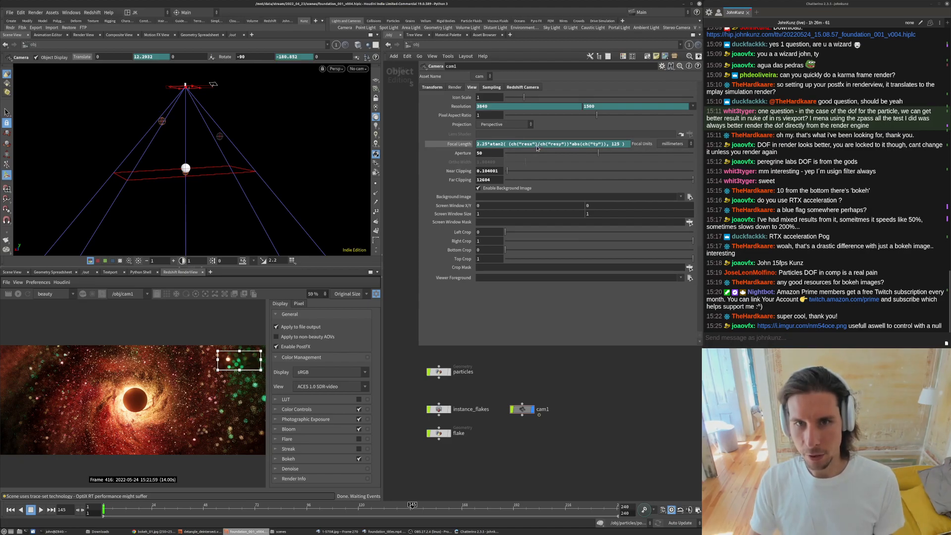
shift+click(531, 145)
right_drag(514, 162, 480, 230)
right_drag(549, 149, 471, 185)
middle_drag(466, 185, 484, 148)
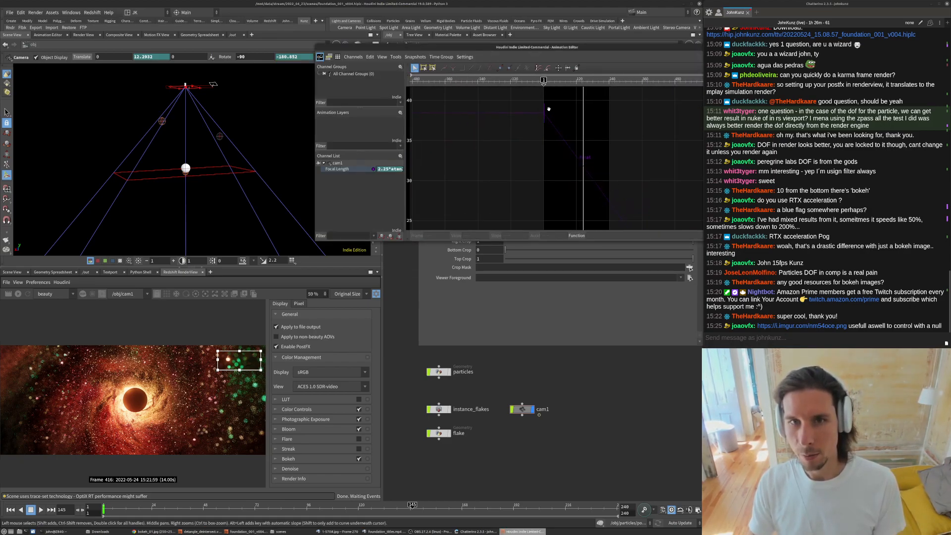
drag(590, 51, 456, 96)
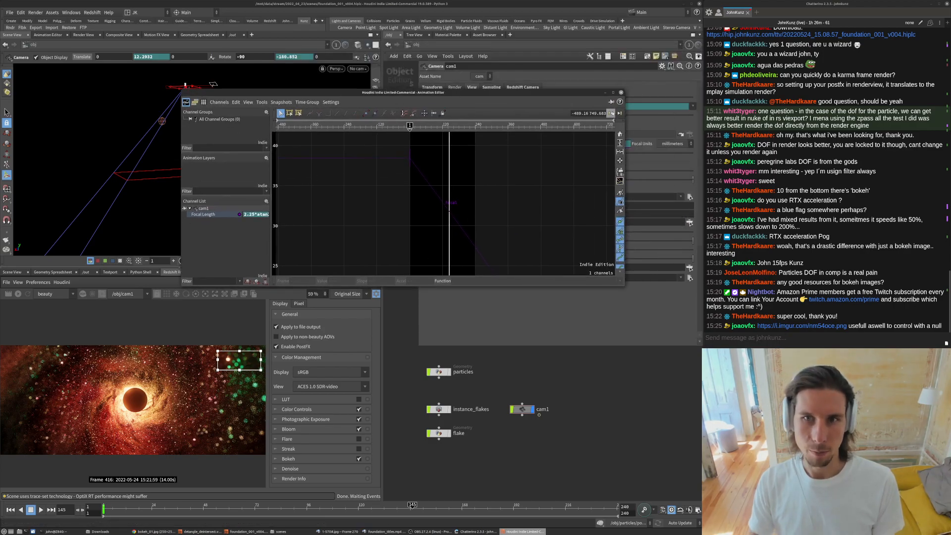
click(621, 93)
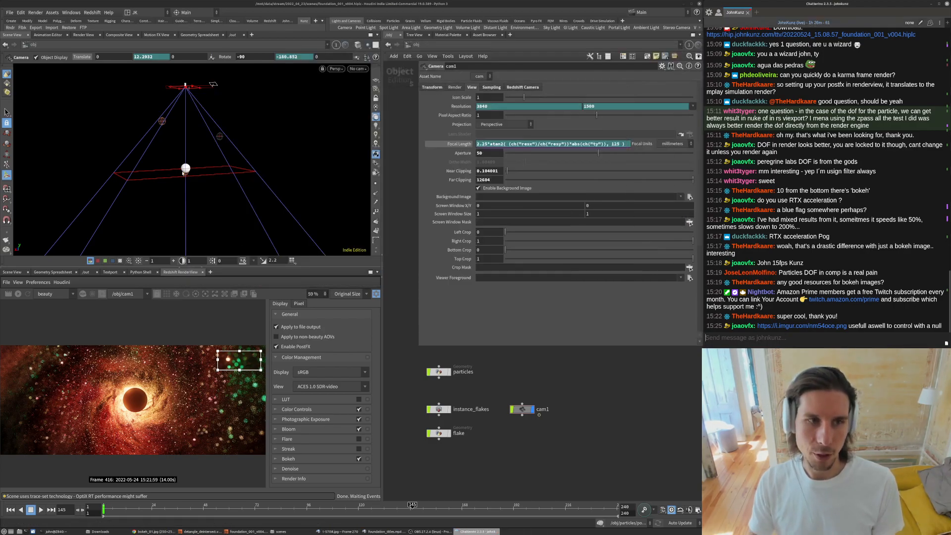
- Start a new scene in the second Houdini session and place a camera object in the network
key(ctrl+n)
drag(629, 15, 409, 177)
drag(222, 184, 485, 6)
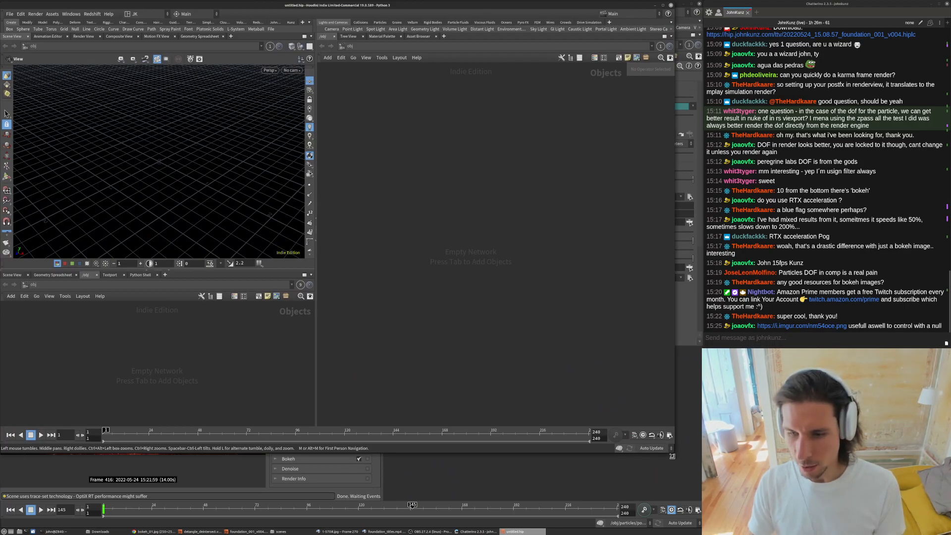
drag(672, 456, 699, 532)
key(Tab)
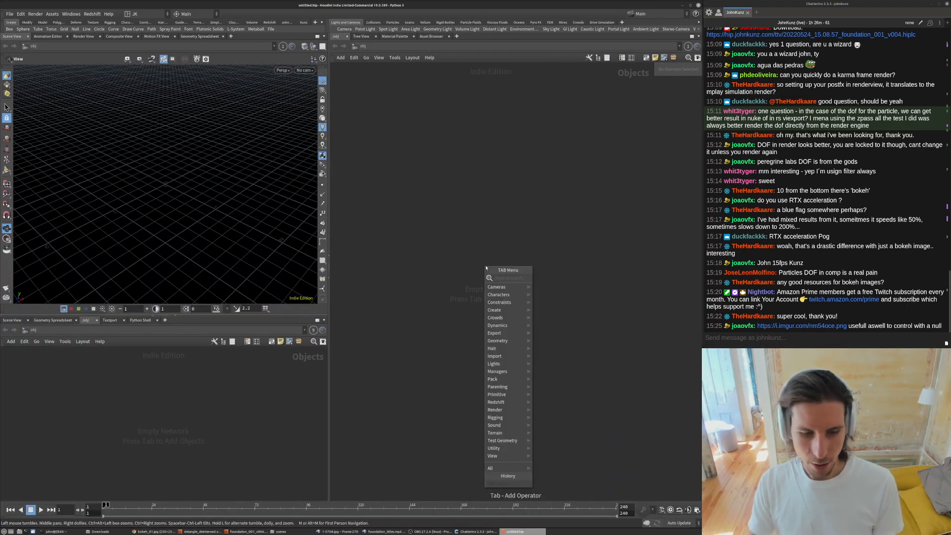
text(cam)
key(Return)
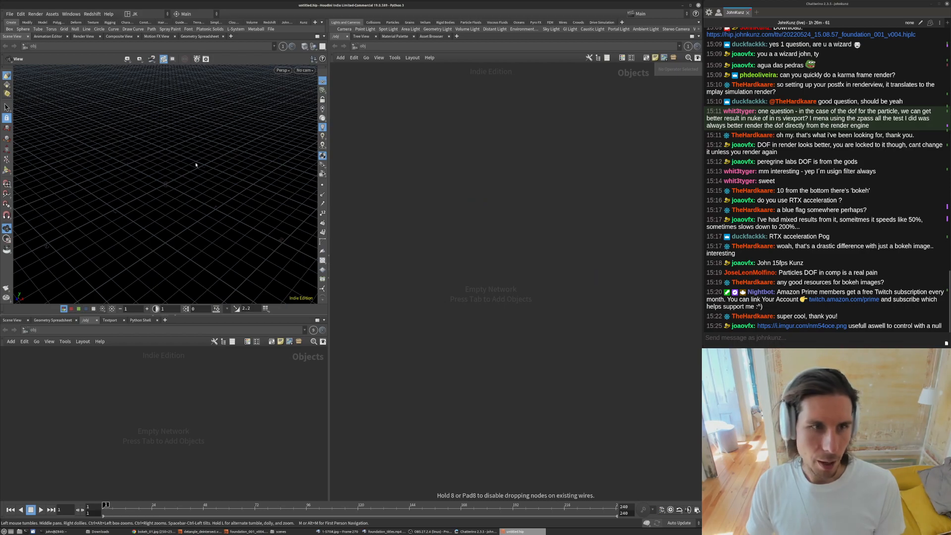
click(517, 197)
click(187, 194)
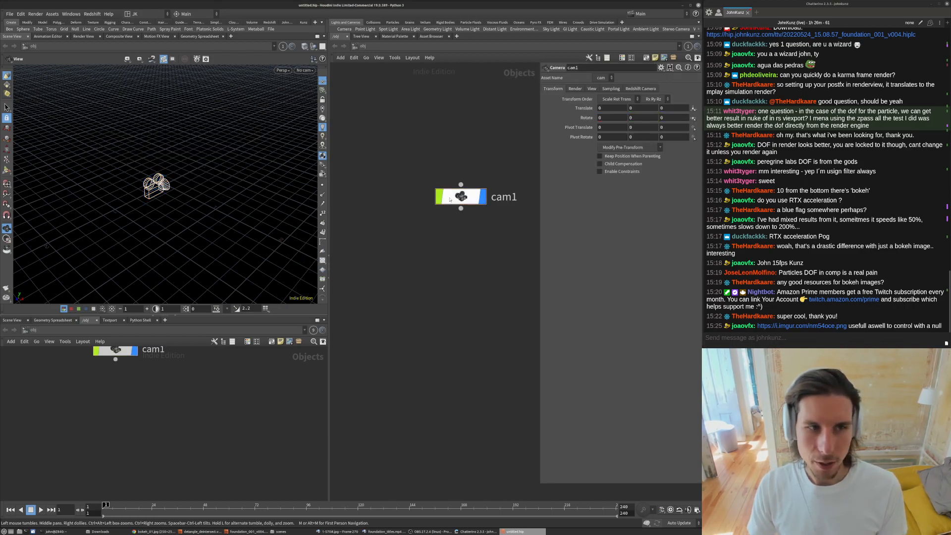
- Set the new camera's Rotate X to -90 and Translate Y to 1
middle_drag(422, 148, 422, 151)
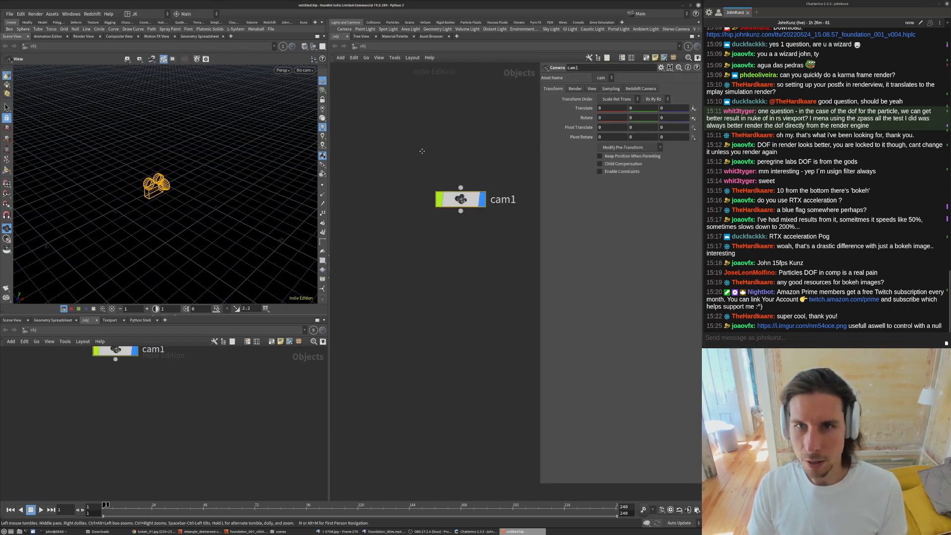
double_click(609, 117)
text(-90)
key(Return)
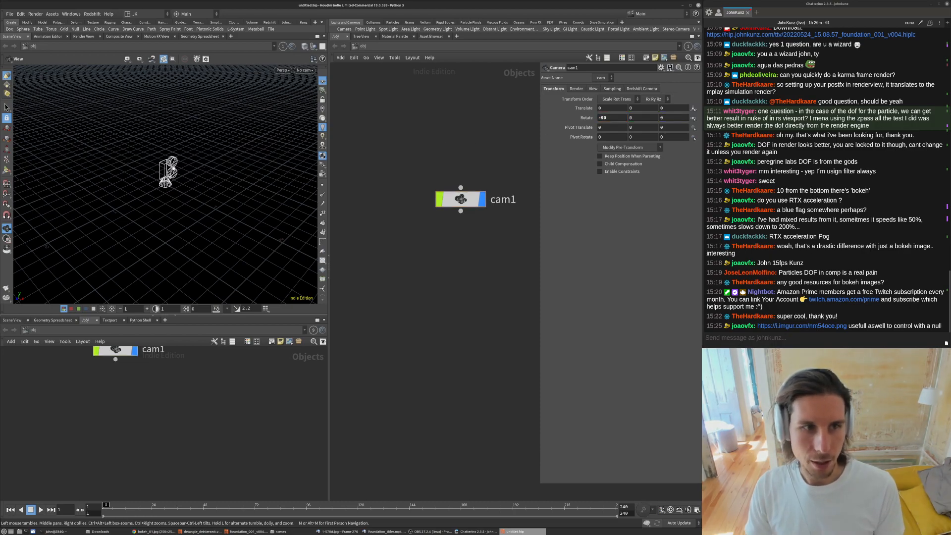
mouse_move(634, 109)
middle_down()
mouse_move(636, 94)
mouse_move(654, 99)
mouse_move(637, 99)
middle_up()
- Look through cam1 in the viewport
click(304, 70)
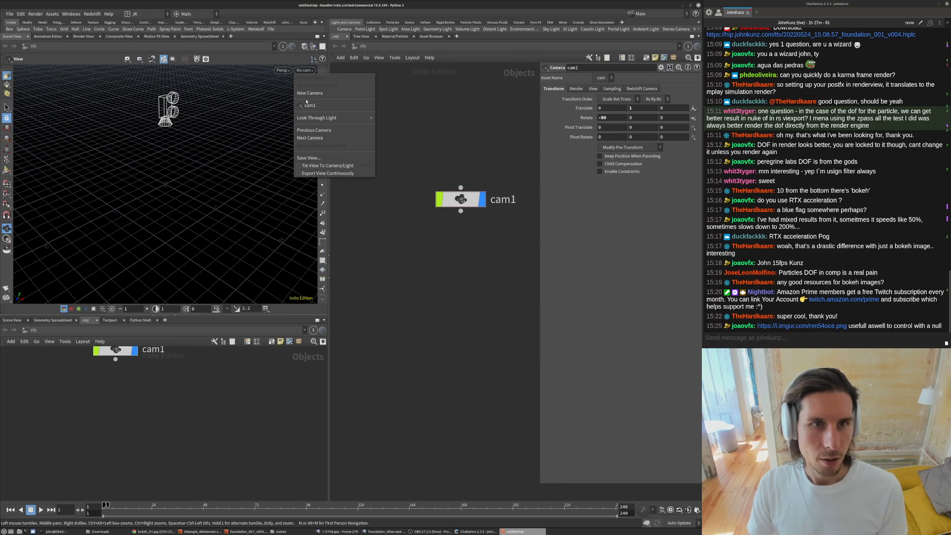
click(304, 107)
scroll(465, 302, down, 3)
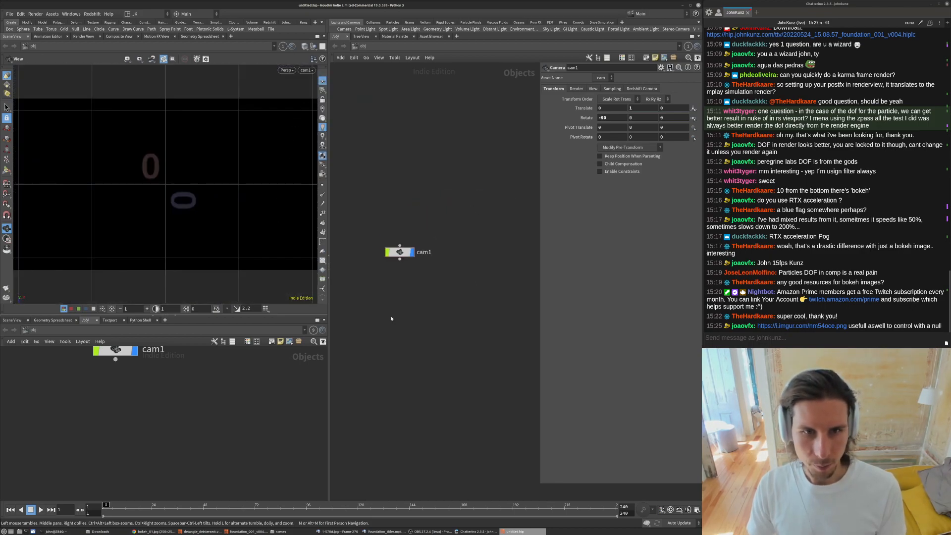
- Add a Circle object to the scene network
key(Tab)
text(ci)
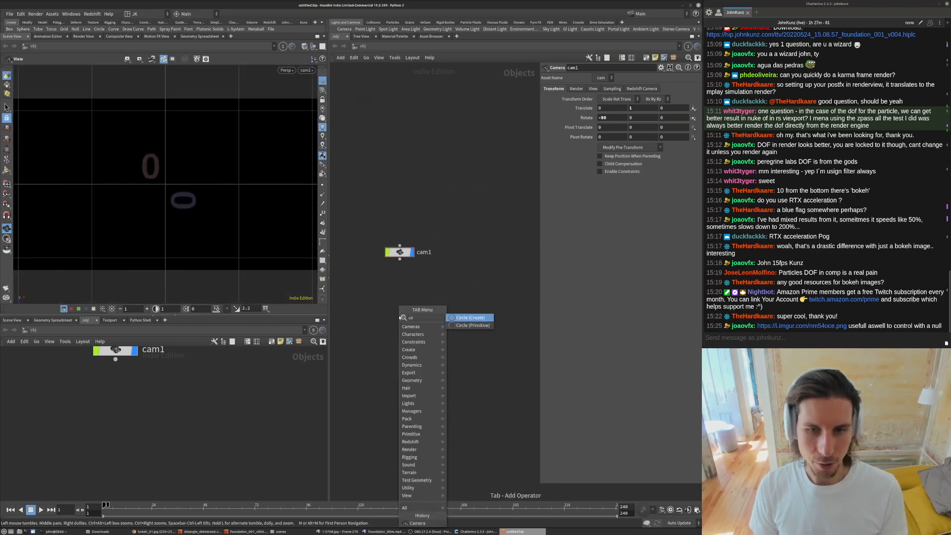
key(Return)
click(399, 316)
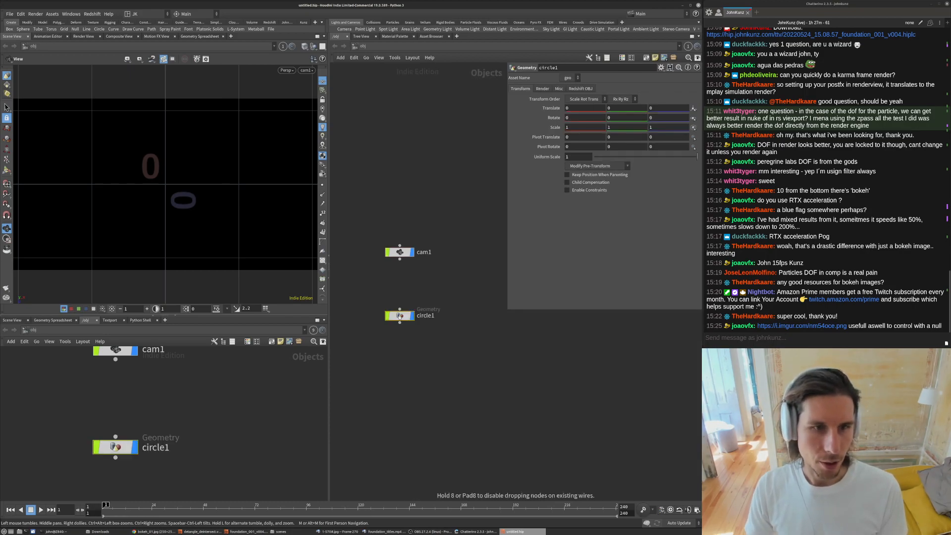
- Inside circle1, set the circle's orientation to ZX Plane and its uniform scale to 0.025
double_click(399, 316)
click(641, 99)
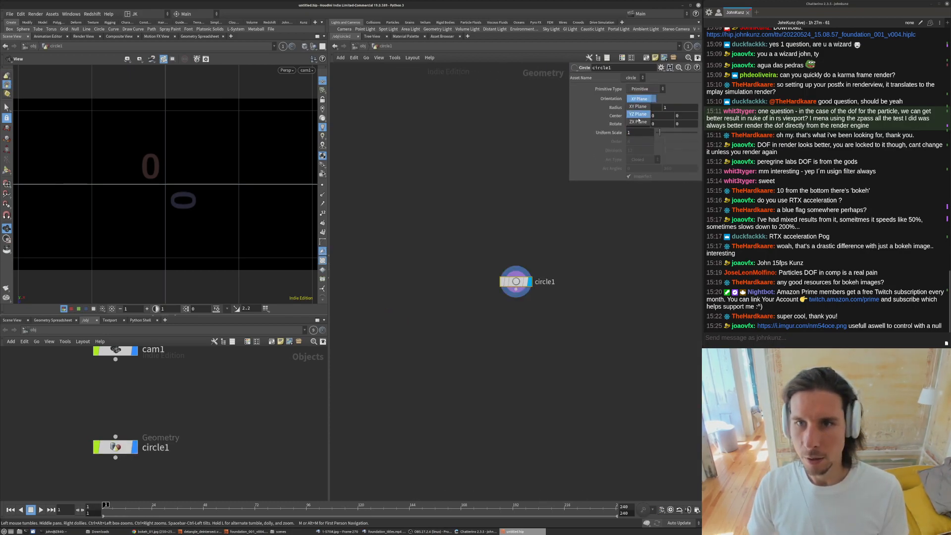
click(638, 122)
drag(659, 134, 657, 134)
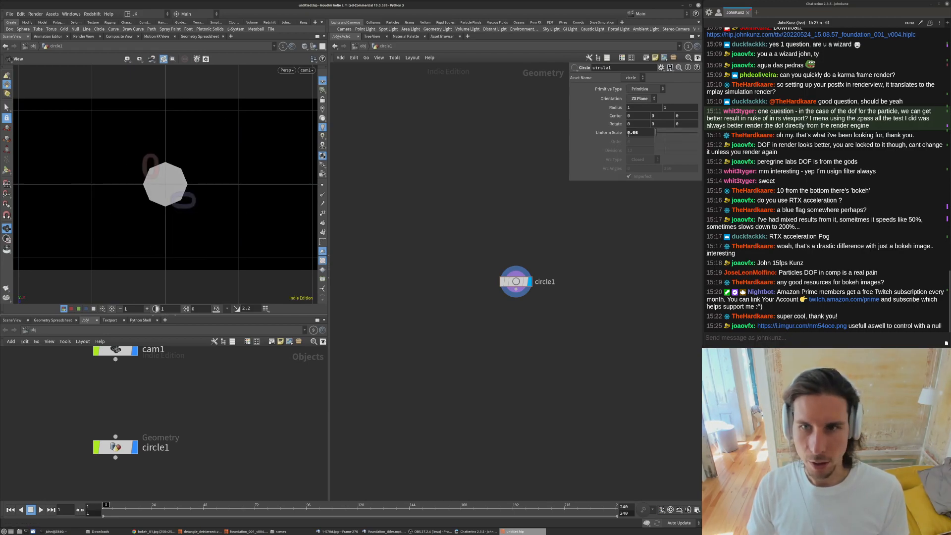
text(5)
key(Return)
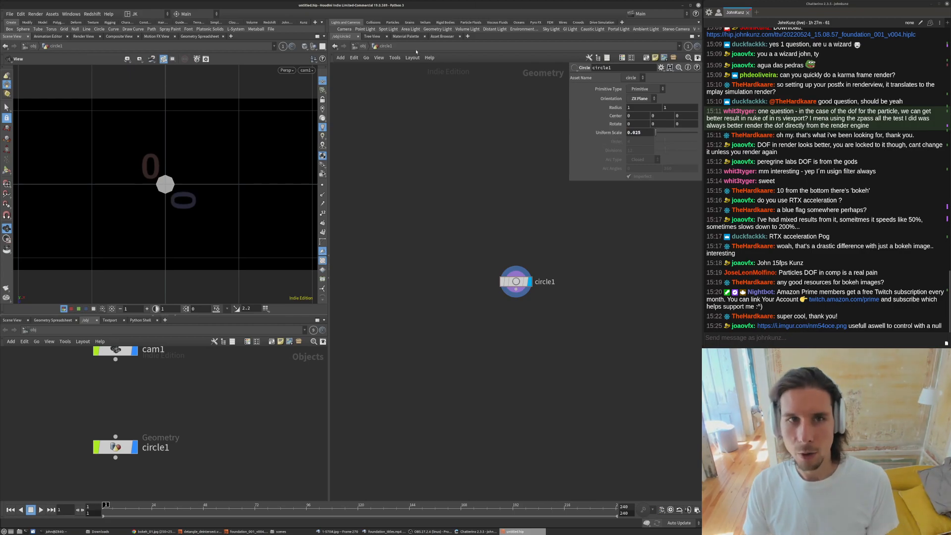
- Back at object level, add a new geometry object geo1 and go inside it
key(u)
key(Tab)
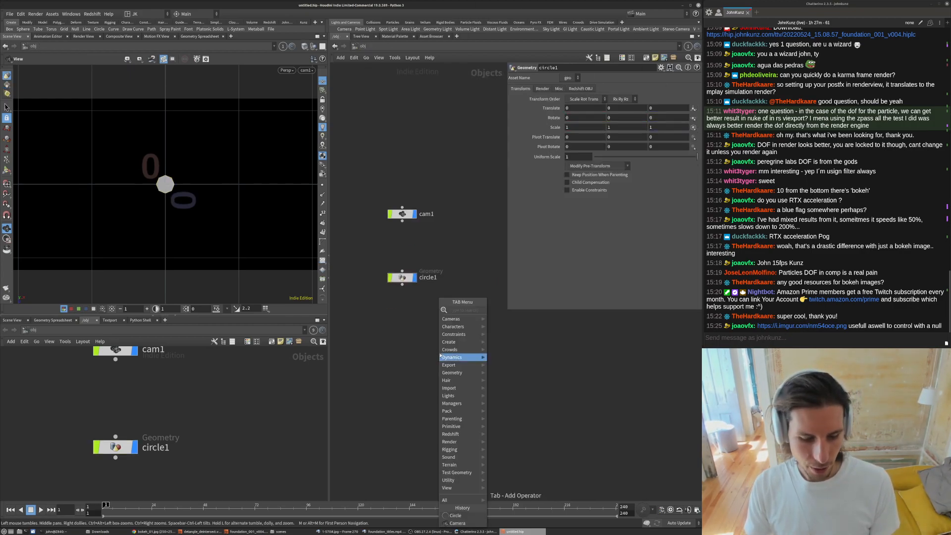
text(geo)
click(507, 311)
click(385, 334)
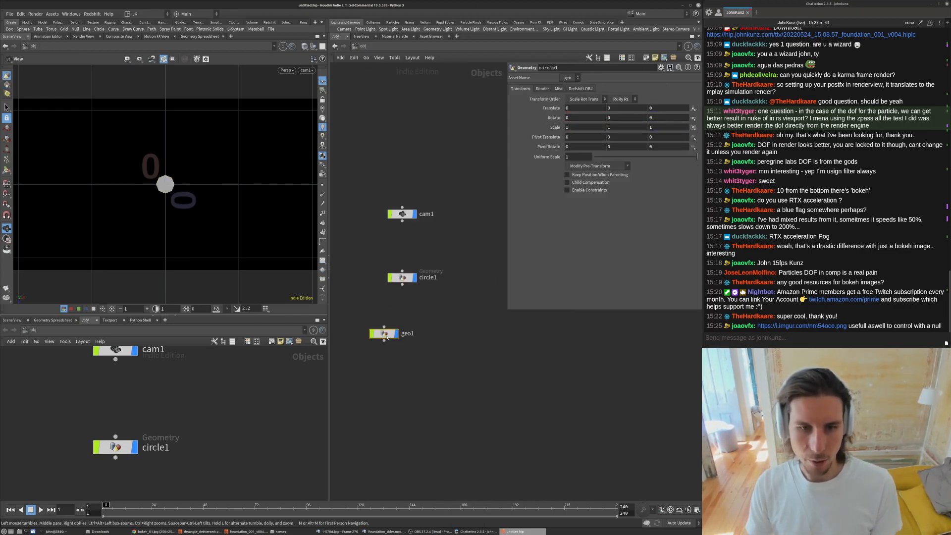
double_click(385, 334)
- Create a Box node inside geo1
key(Tab)
text(b)
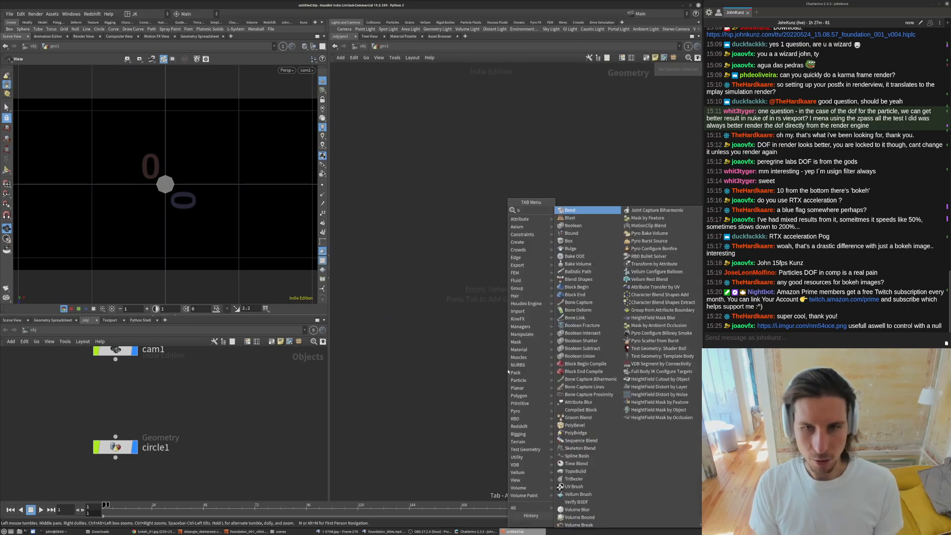
text(ox)
key(Return)
click(504, 370)
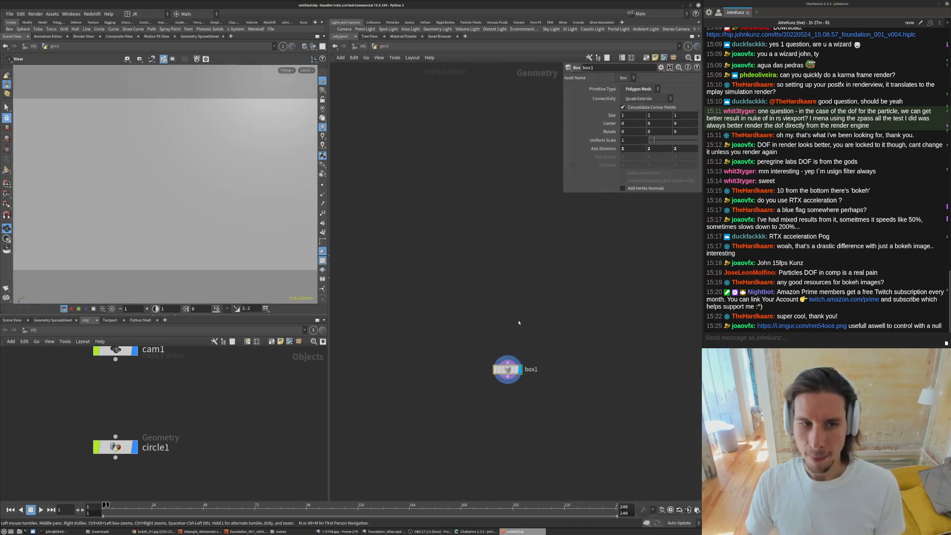
- Add a Points from Volume node wired below the box
key(Tab)
text(points)
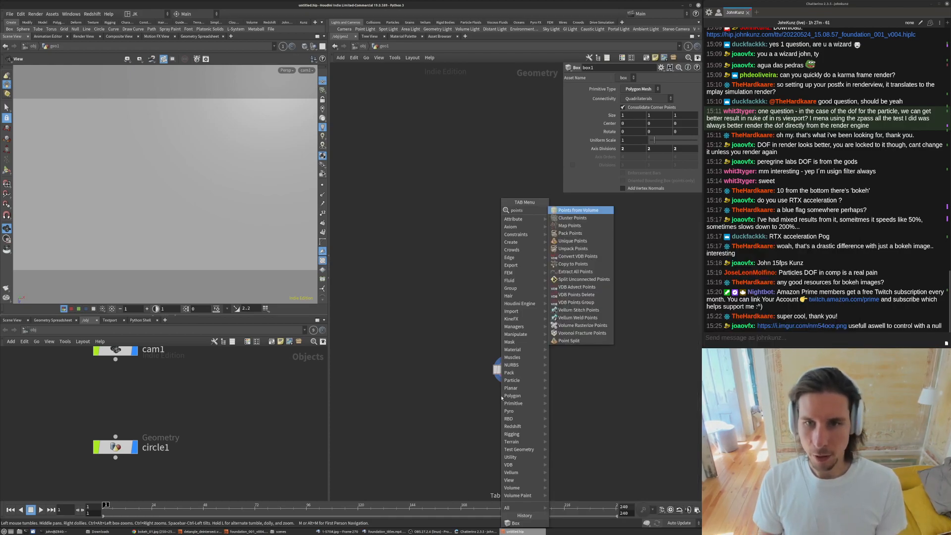
key(Down)
click(592, 211)
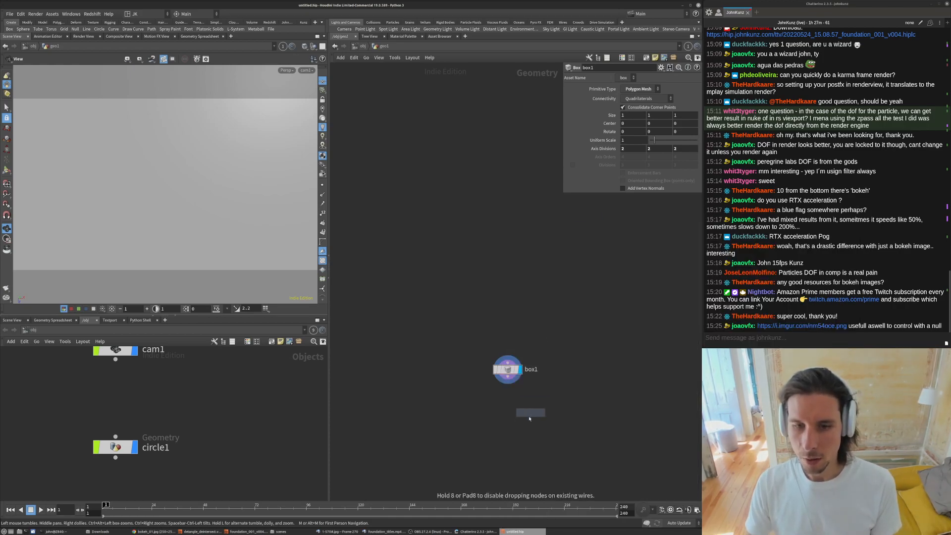
click(543, 411)
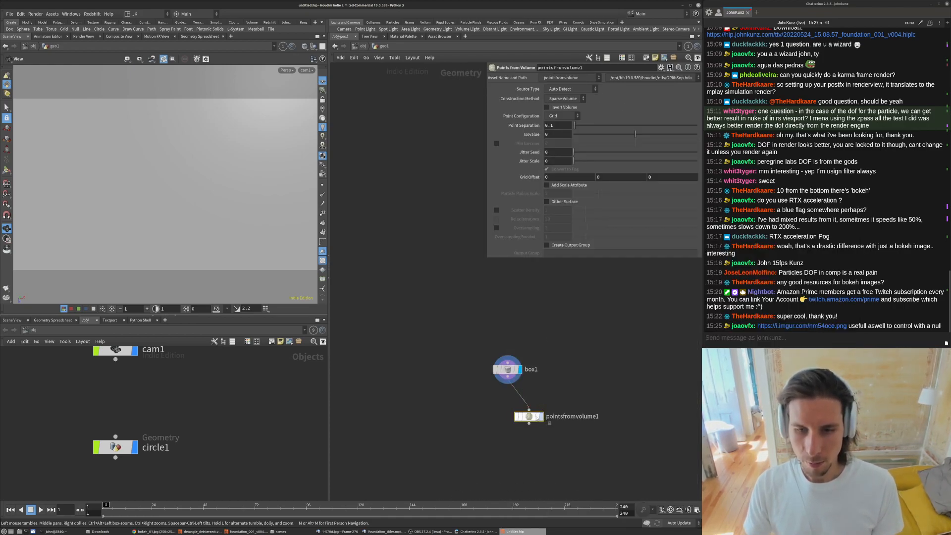
- Set the Points from Volume node's Point Configuration to Tetrahedral
key(r)
middle_drag(590, 394, 589, 374)
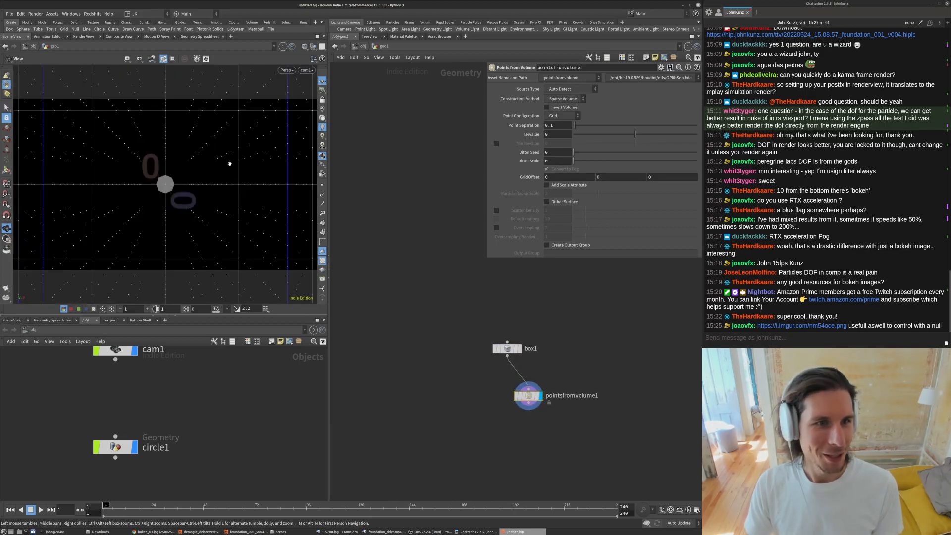
click(561, 115)
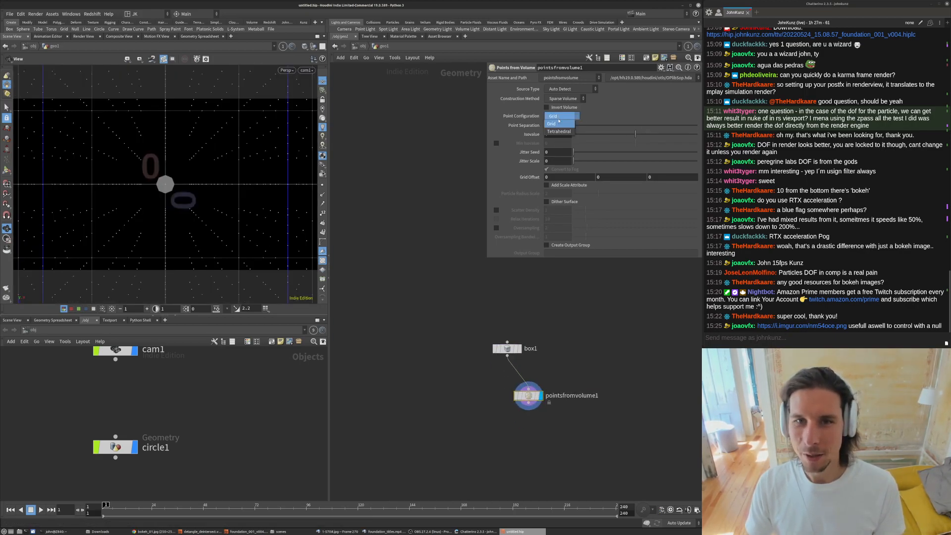
click(560, 124)
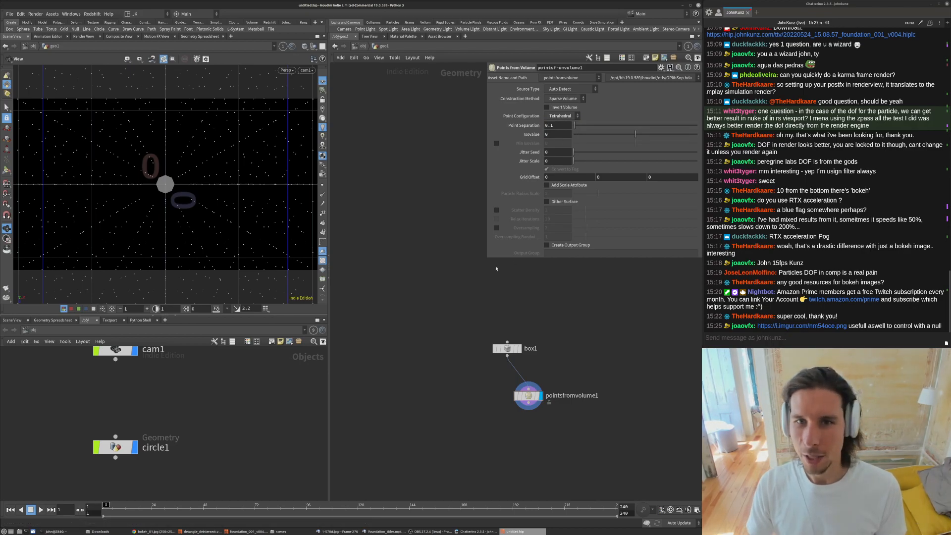
drag(485, 261, 474, 266)
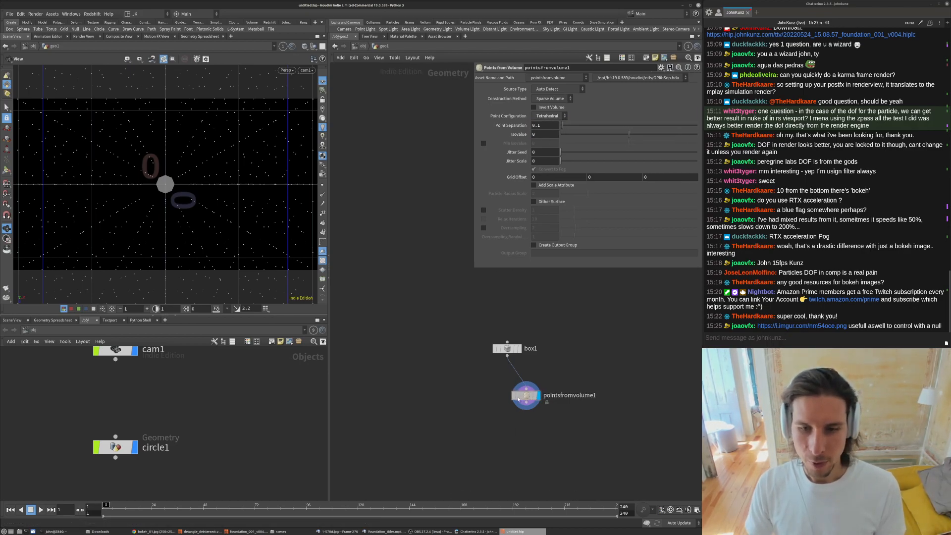
key(l)
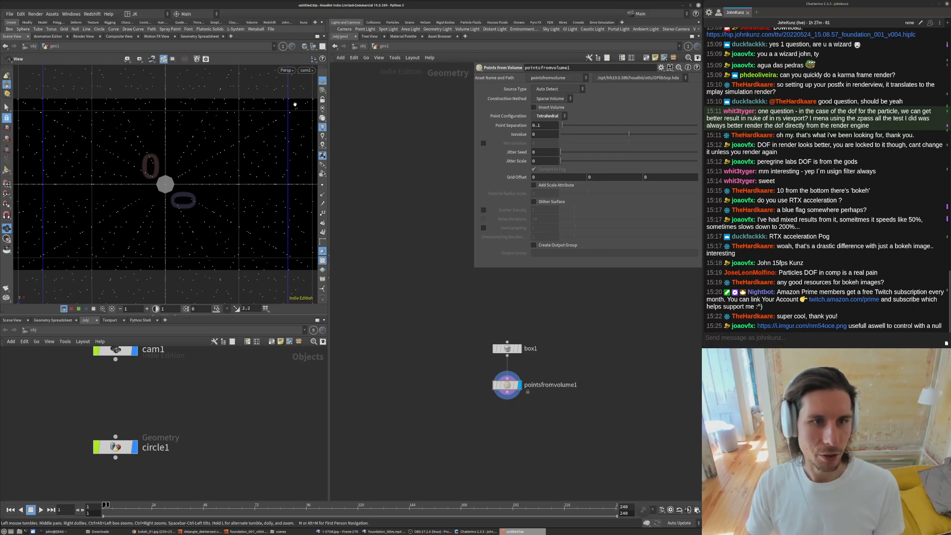
- Return to object level, select cam1 and set its Aperture to 36
click(322, 82)
click(363, 47)
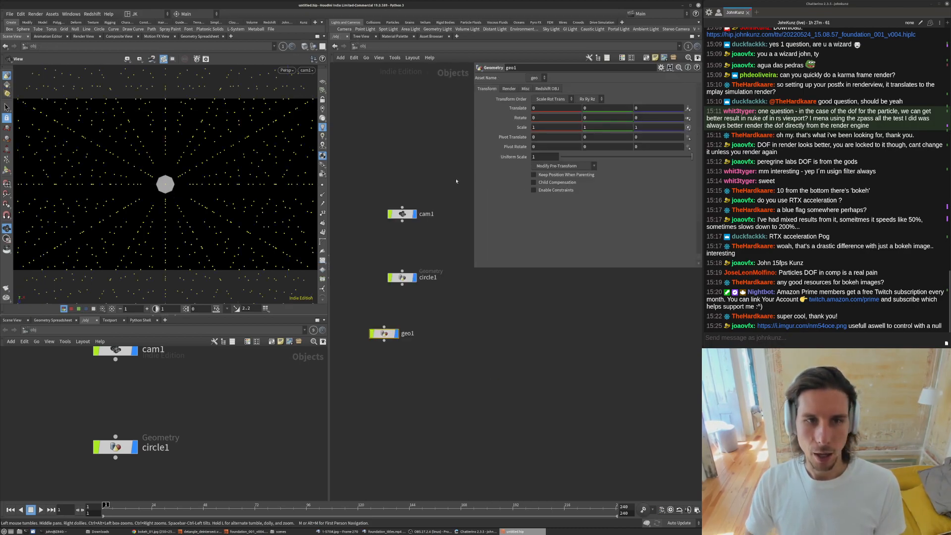
click(402, 214)
middle_drag(422, 170, 413, 206)
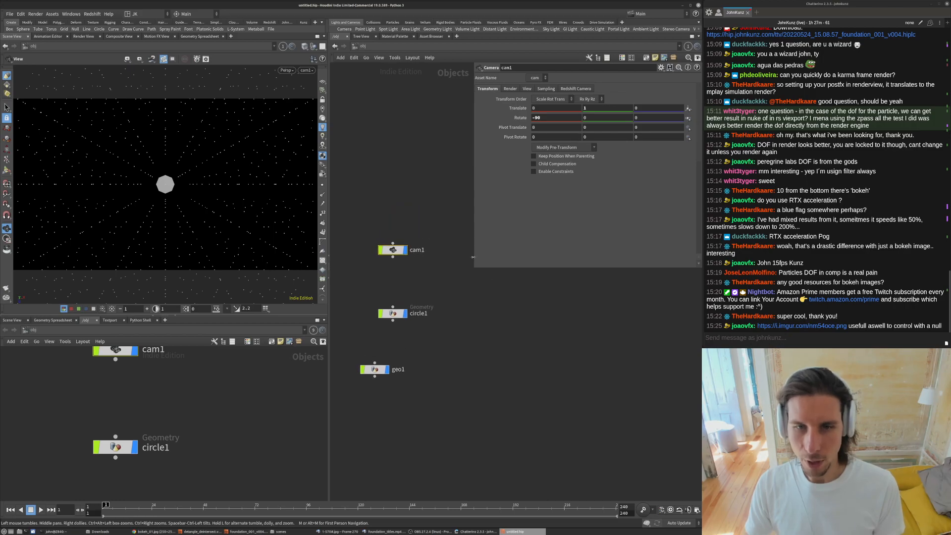
drag(475, 268, 464, 355)
click(515, 89)
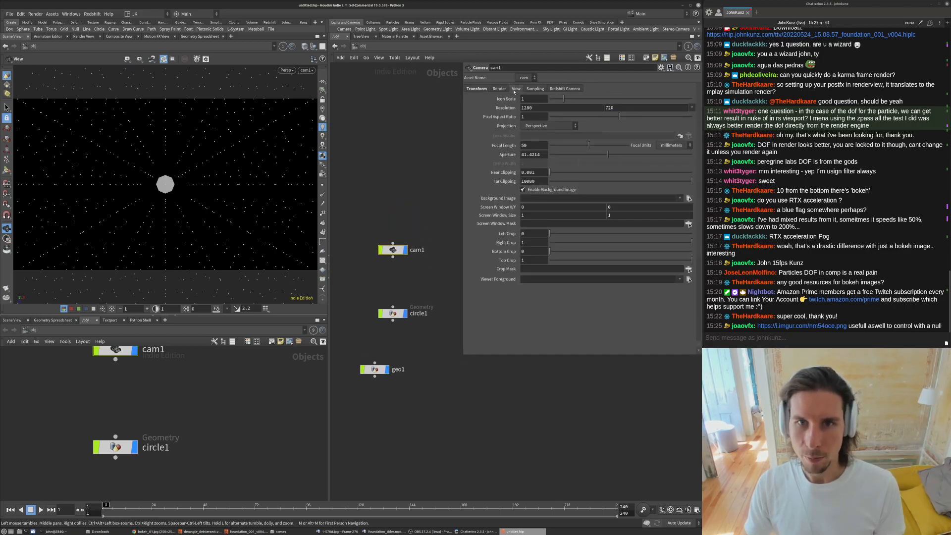
click(541, 155)
key(Return)
- Paste the copied focal length expression into cam1's Focal Length
click(534, 145)
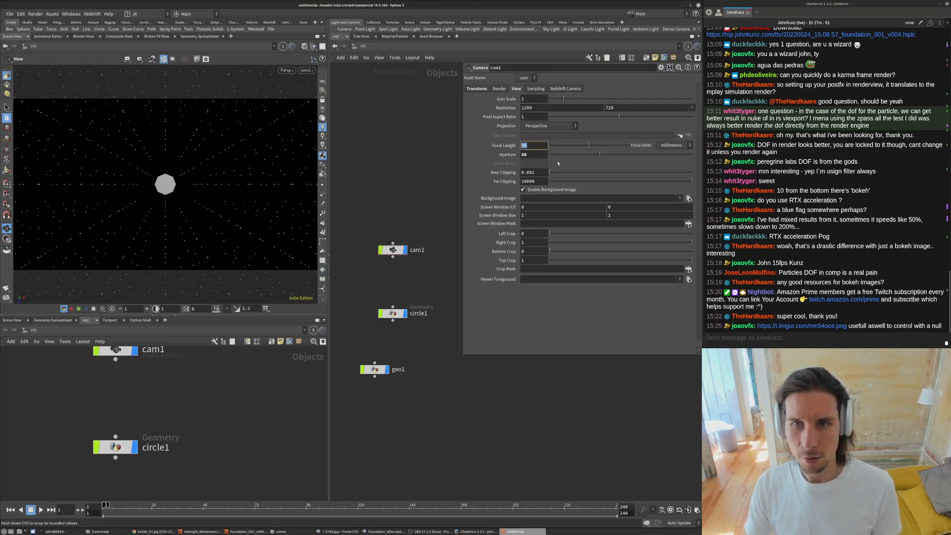
key(ctrl+v)
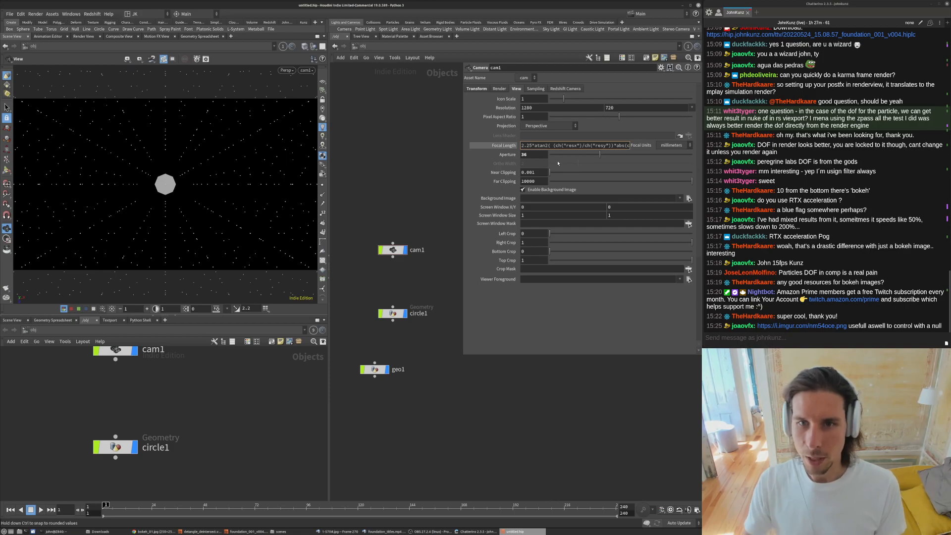
key(Return)
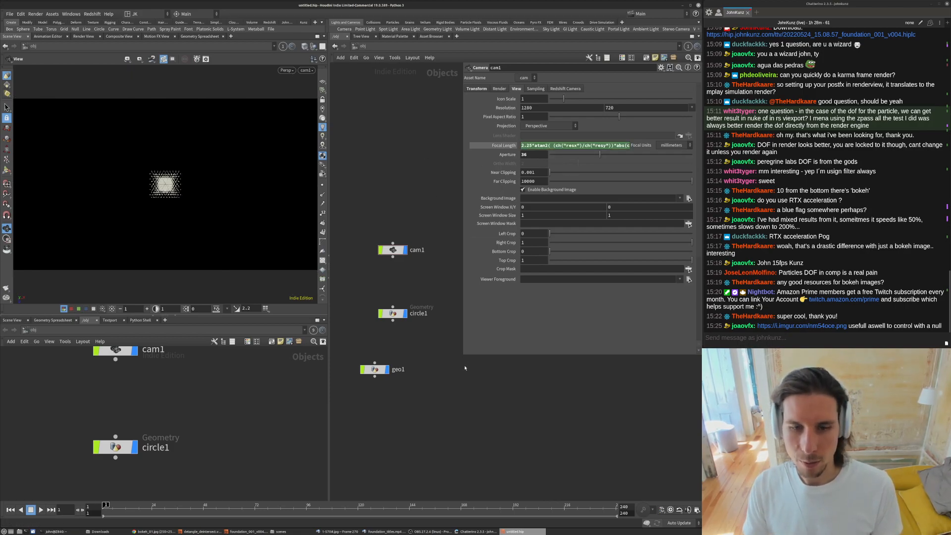
- Try leading multipliers of 6.15 and 12.15 in the Focal Length expression
drag(463, 355, 355, 202)
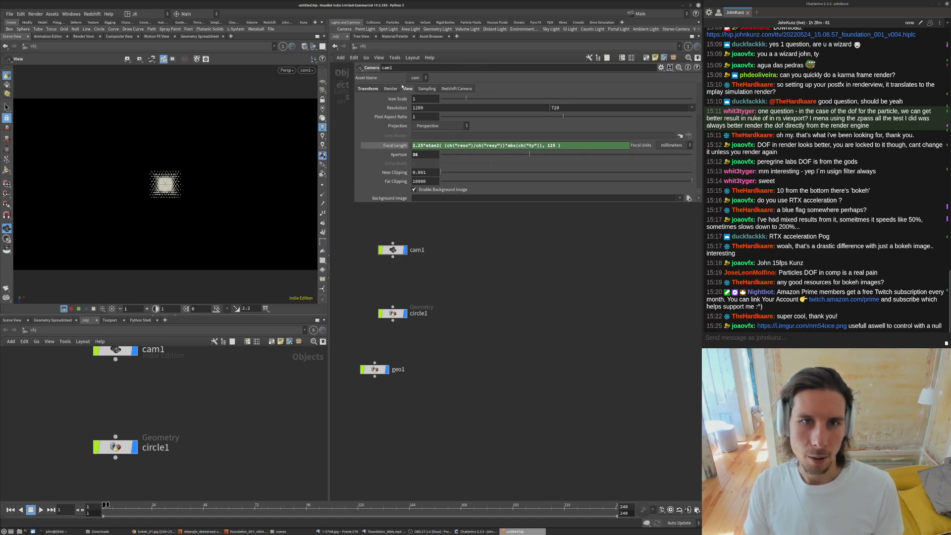
click(369, 89)
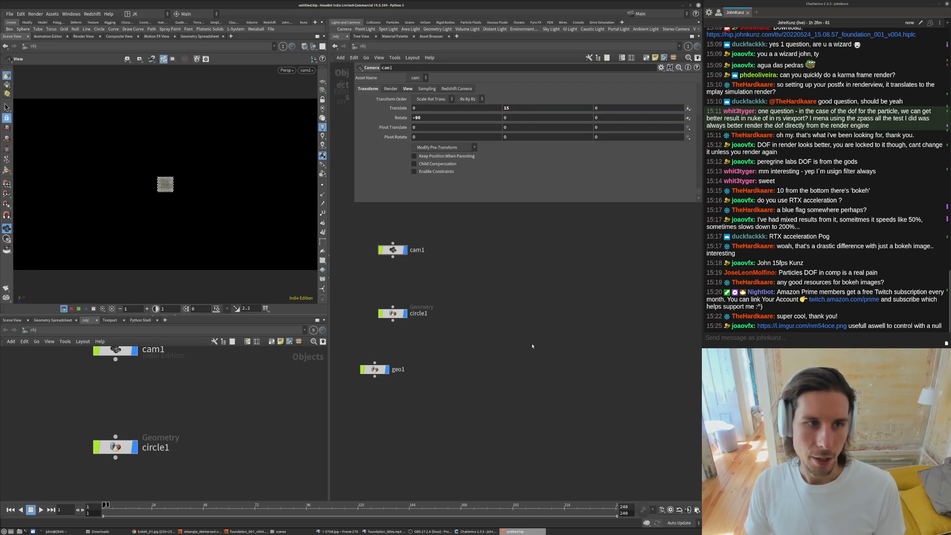
click(408, 89)
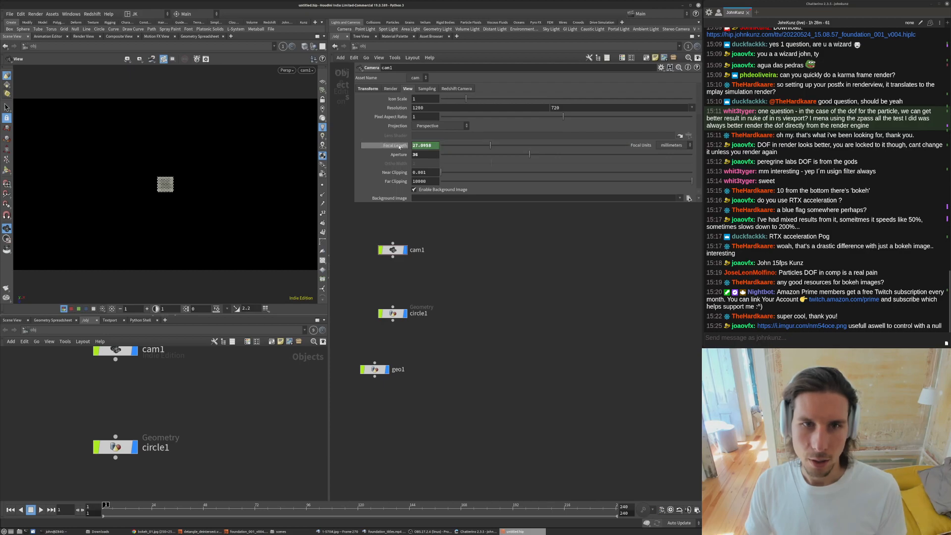
text(6)
key(Return)
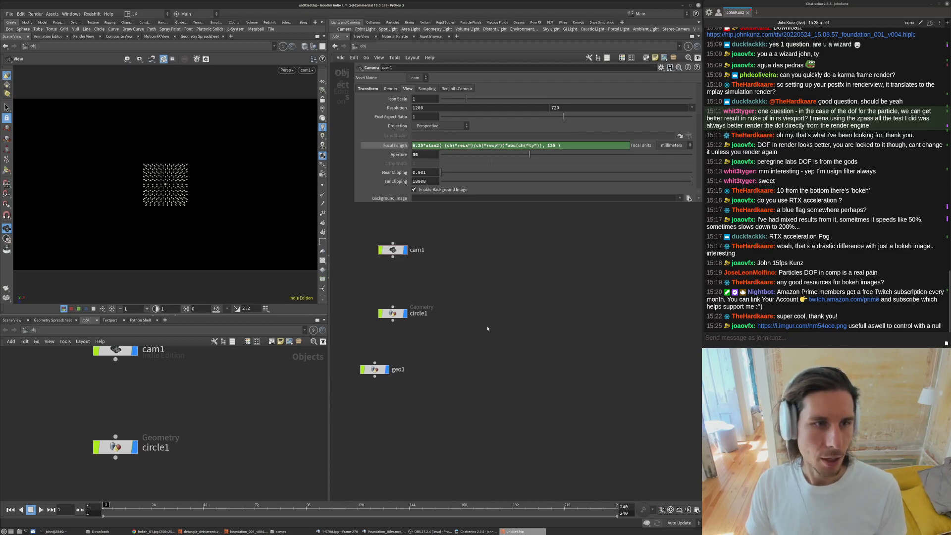
drag(415, 147, 411, 147)
text(12)
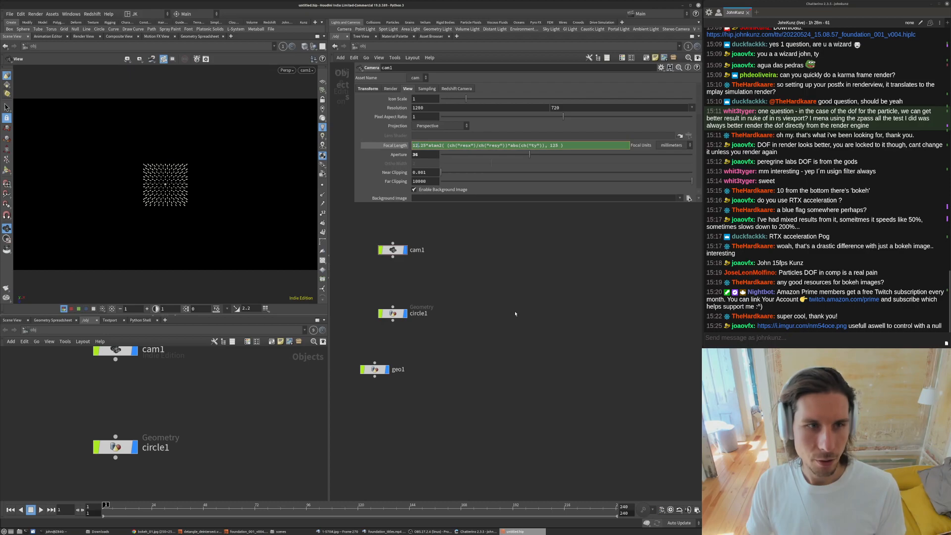
key(Return)
- Raise cam1's Translate Y to about 2.5
click(367, 88)
mouse_move(514, 108)
middle_down()
mouse_move(544, 97)
mouse_move(573, 102)
mouse_move(503, 103)
middle_up()
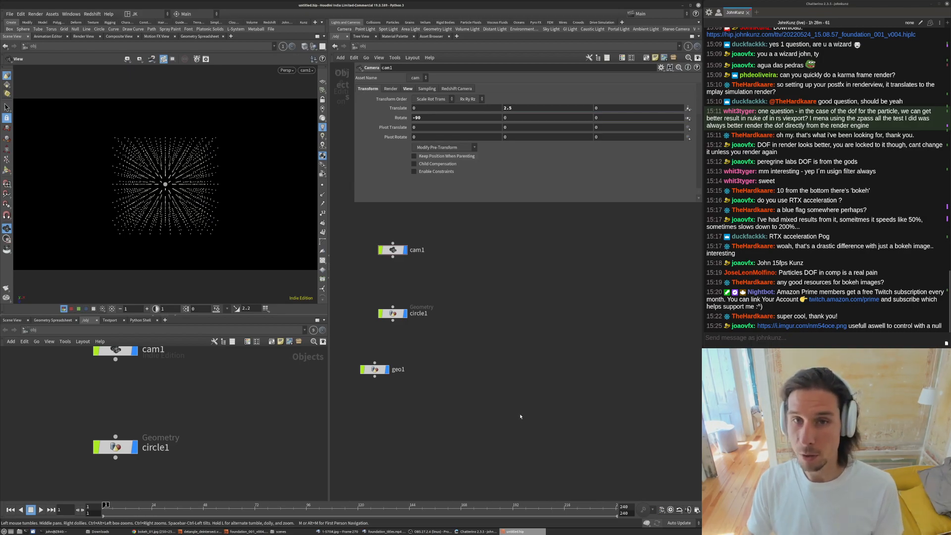
- Set the Focal Length expression's final value to 50 and its leading multiplier to 5.15
click(408, 89)
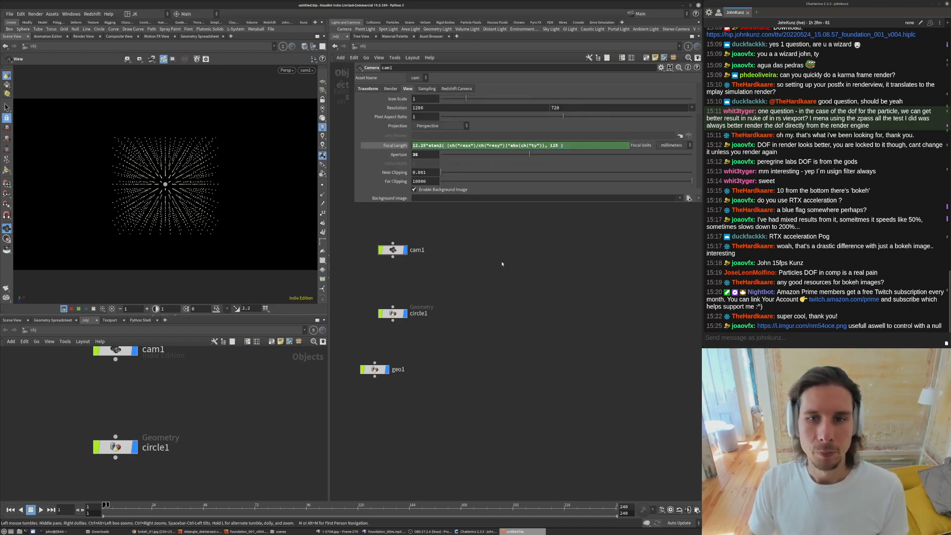
double_click(551, 145)
text(50)
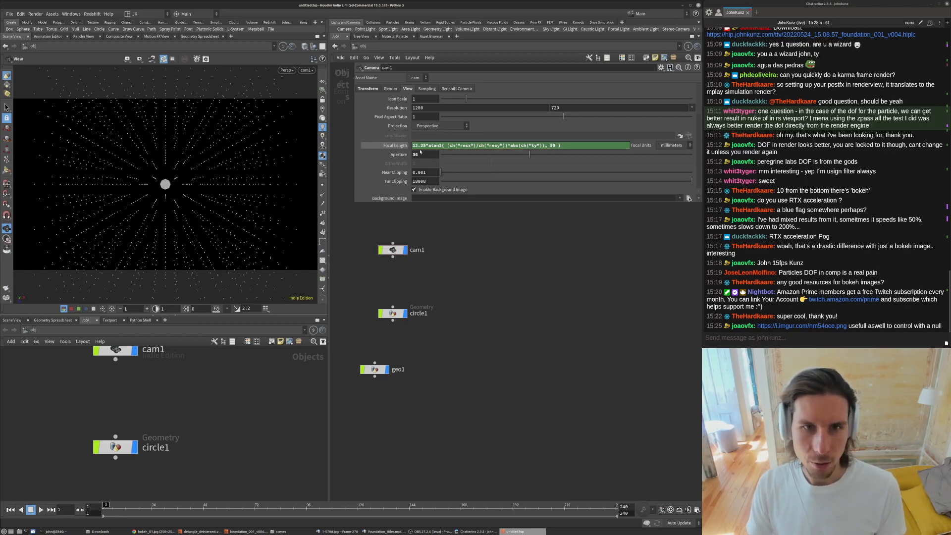
double_click(416, 146)
text(5)
key(Return)
- Change the Focal Length expression's final value to 15
double_click(550, 146)
text(35)
key(Return)
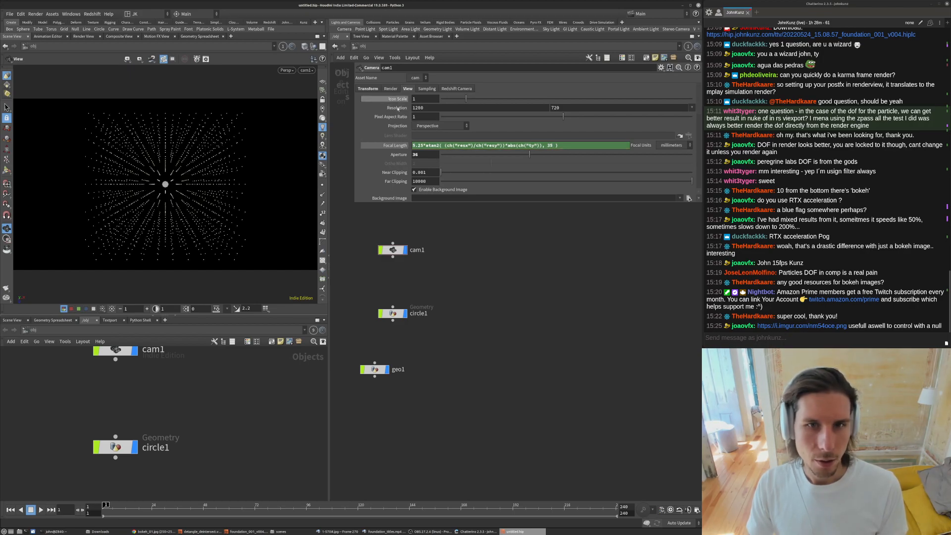
double_click(550, 145)
text(15)
key(Return)
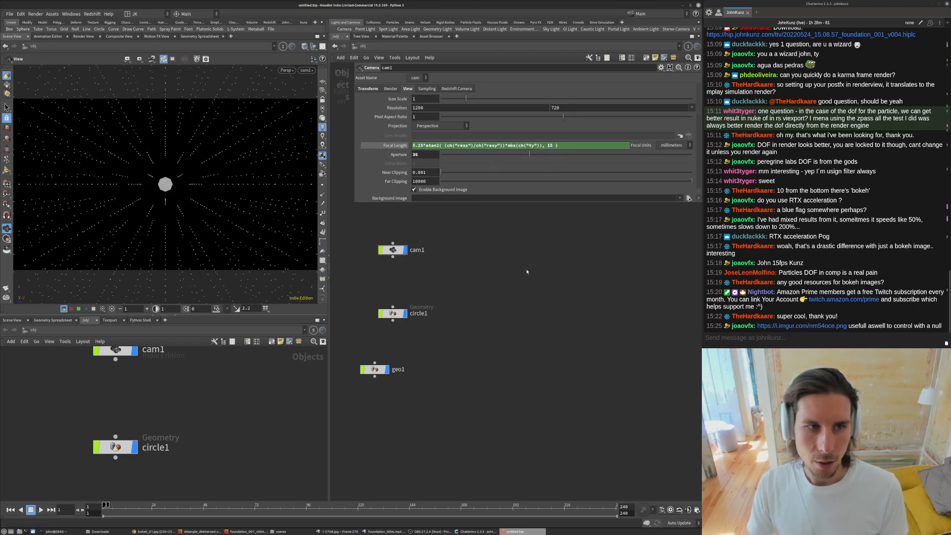
- Lower cam1's Translate Y to about 0.4
click(367, 89)
middle_drag(519, 108, 449, 119)
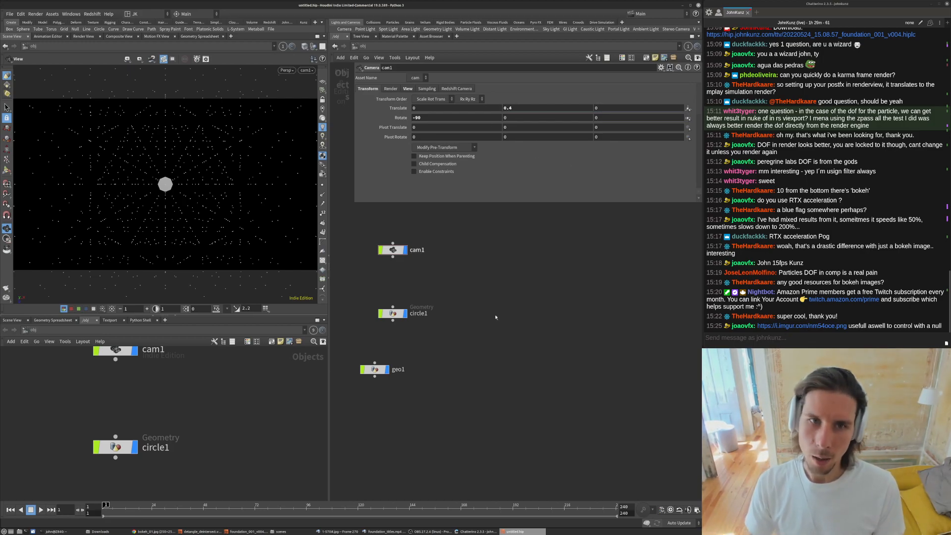
- Select the circle in the viewport and inspect it from a different angle
drag(393, 313, 393, 296)
click(157, 185)
drag(191, 197, 158, 191)
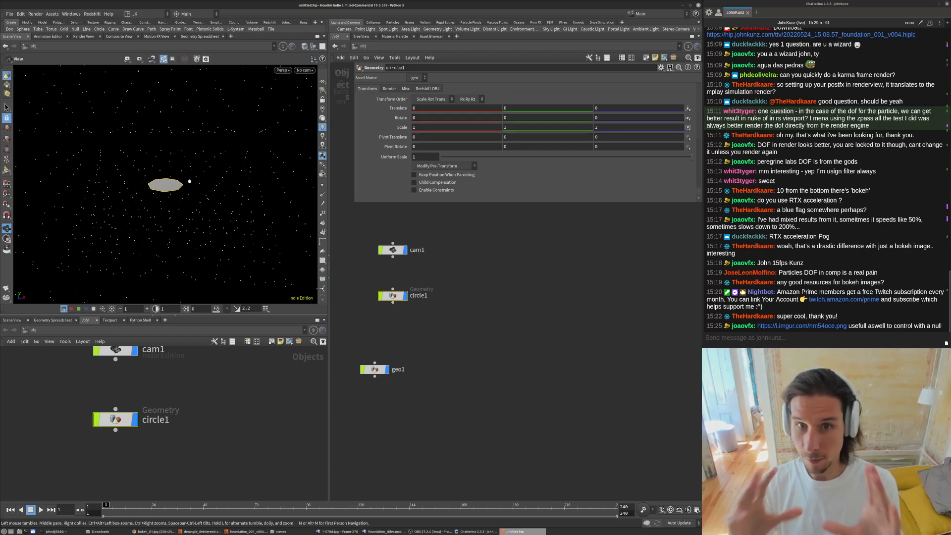
- Inside geo1, add a Copy to Points node and wire the points-from-volume output into it
drag(374, 369, 458, 344)
middle_drag(459, 344, 466, 328)
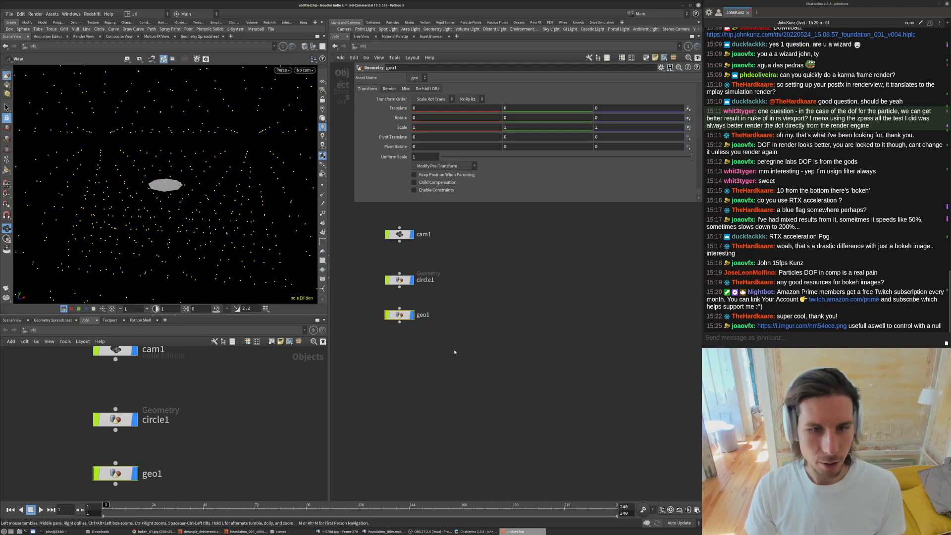
double_click(410, 318)
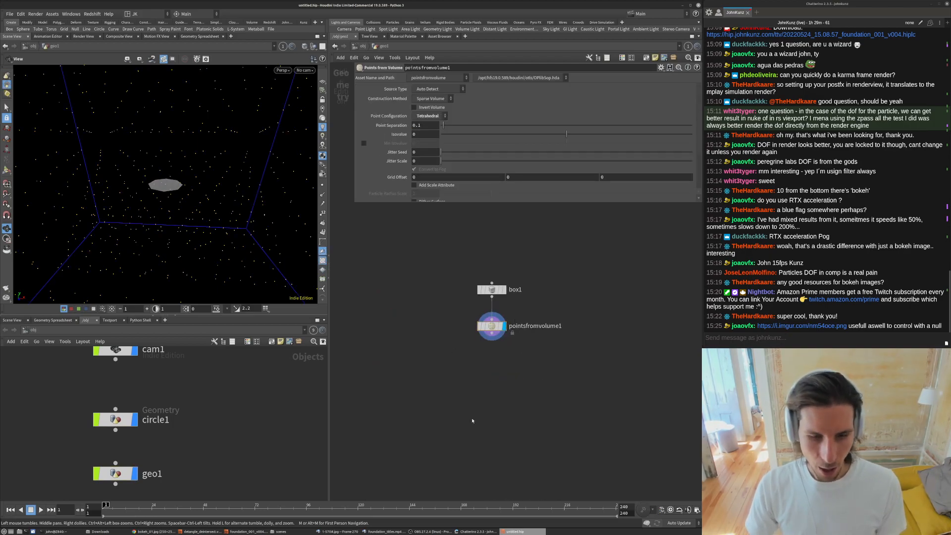
key(Tab)
text(copy)
key(Down)
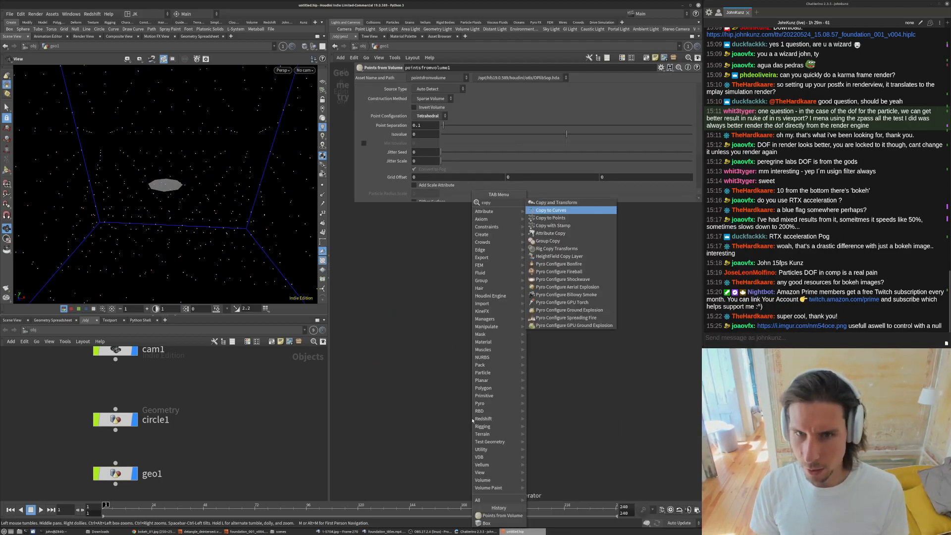
key(Down)
key(Return)
click(473, 420)
drag(478, 412, 498, 331)
click(496, 334)
- Add a Sphere node and wire it into Copy to Points as the geometry to copy
key(Tab)
text(sph)
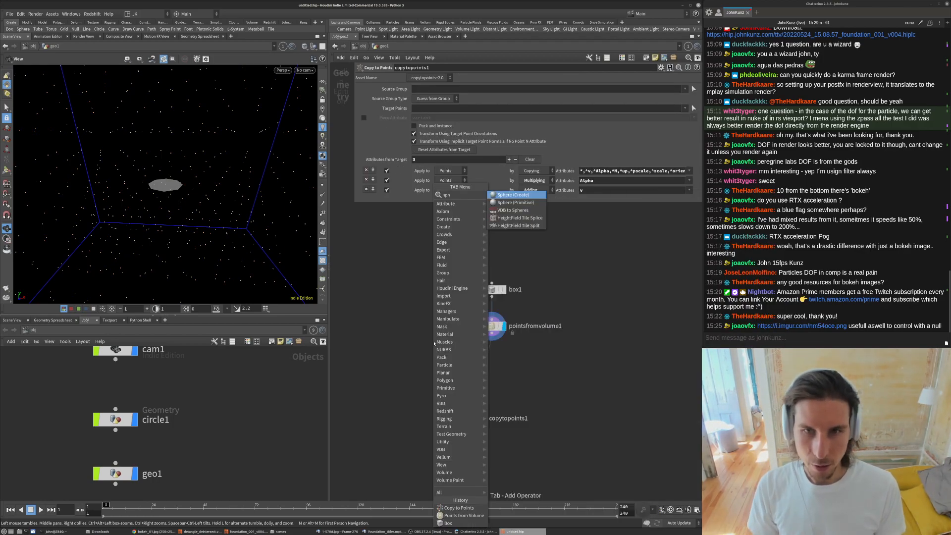
key(Down)
key(Return)
click(434, 342)
drag(433, 349, 467, 412)
click(485, 419)
- On the Points from Volume node, enable Add Scale Attribute and set Particle Radius Scale to 0.05
click(492, 326)
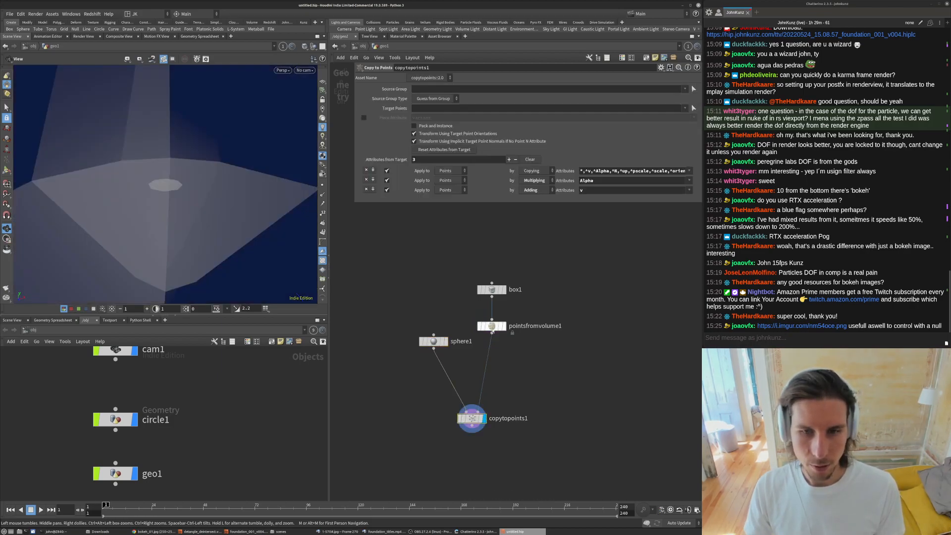
scroll(408, 153, down, 1)
click(414, 147)
click(428, 156)
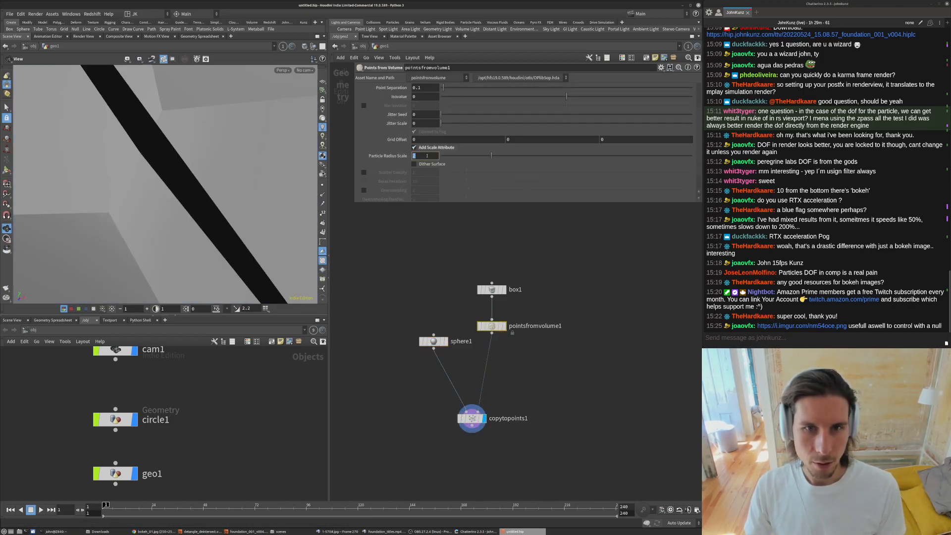
text(.25)
key(Return)
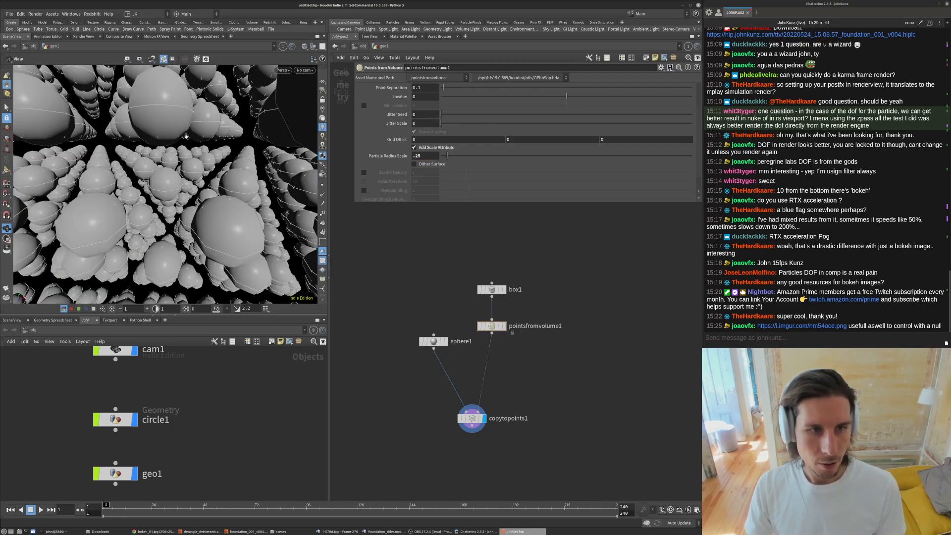
key(bracketleft)
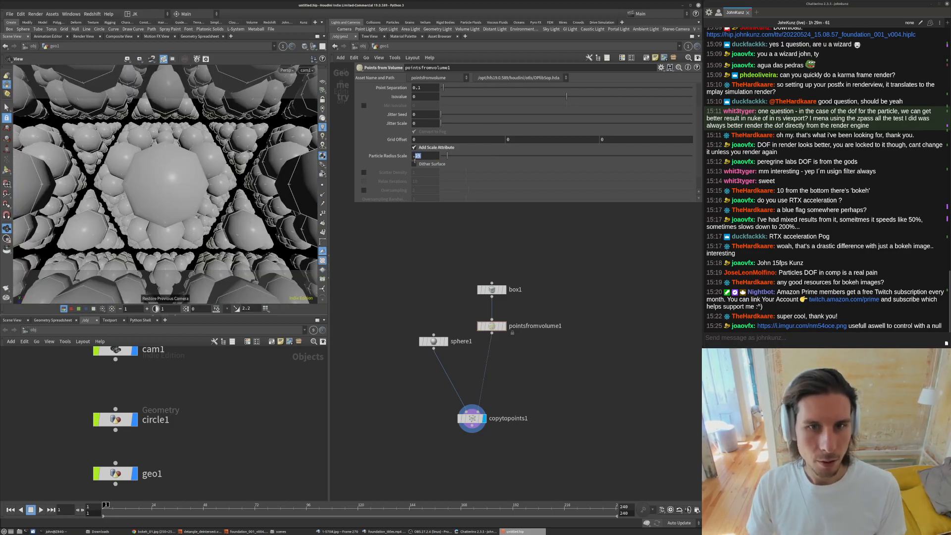
key(Return)
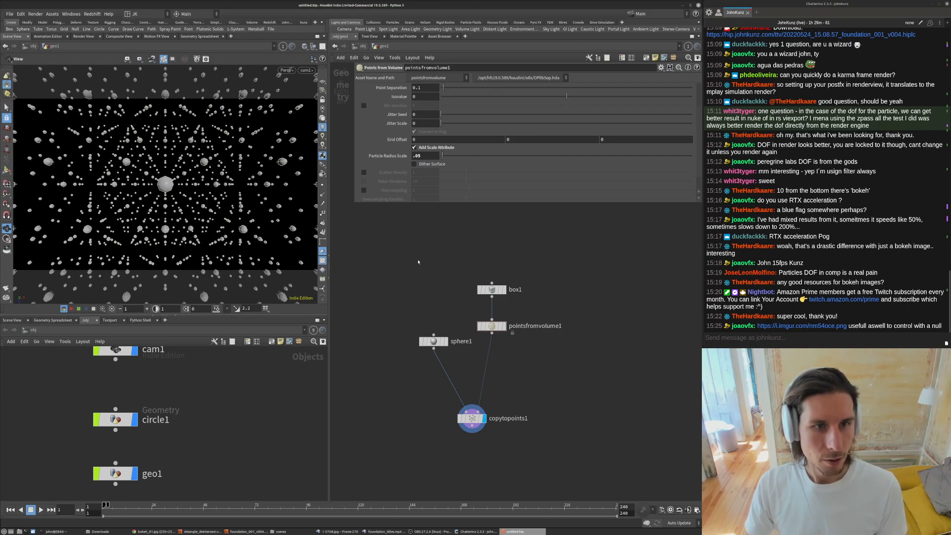
- Inside the circle1 object, add a Test Geometry: Tommy node
click(363, 46)
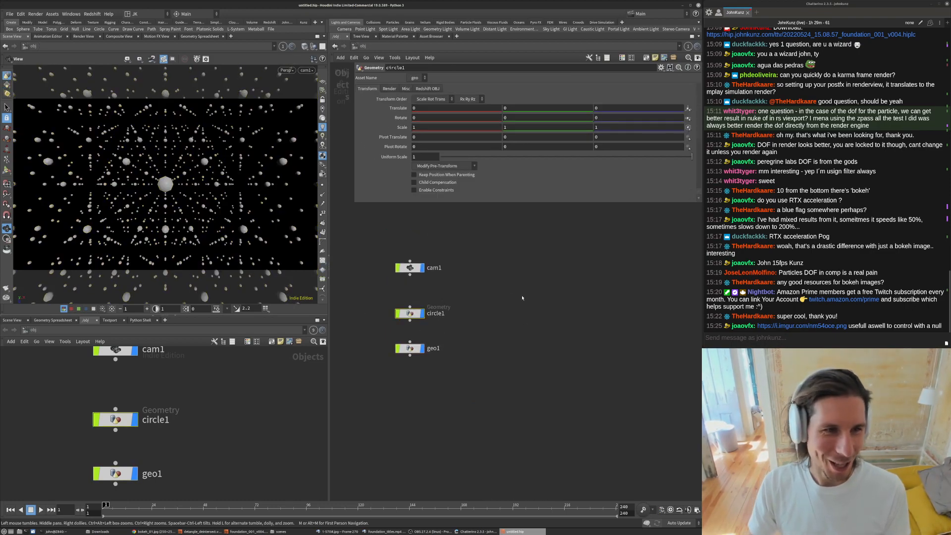
double_click(416, 312)
key(Tab)
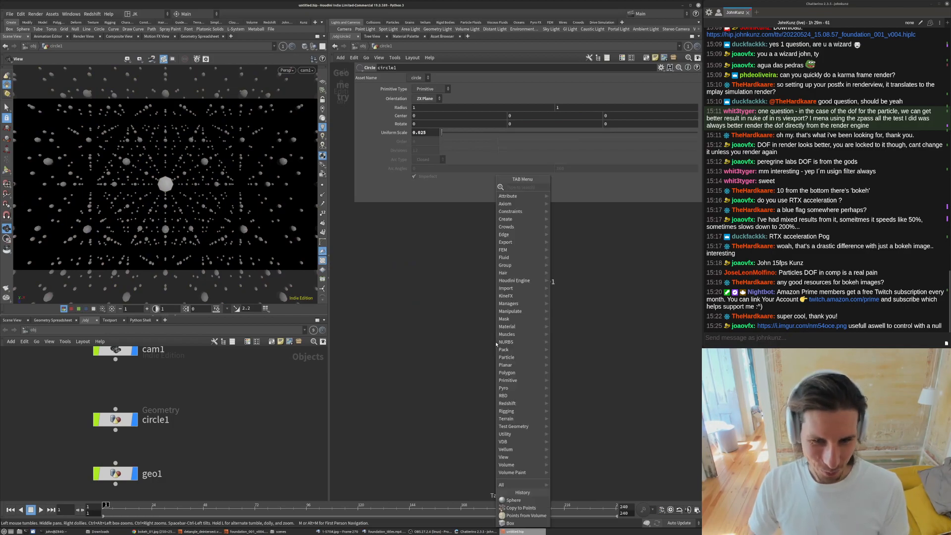
text(te)
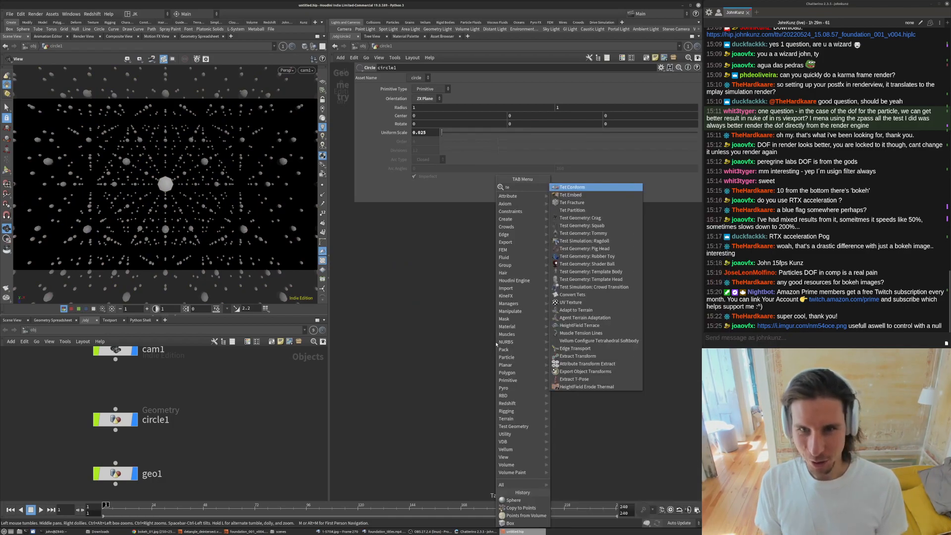
text(s)
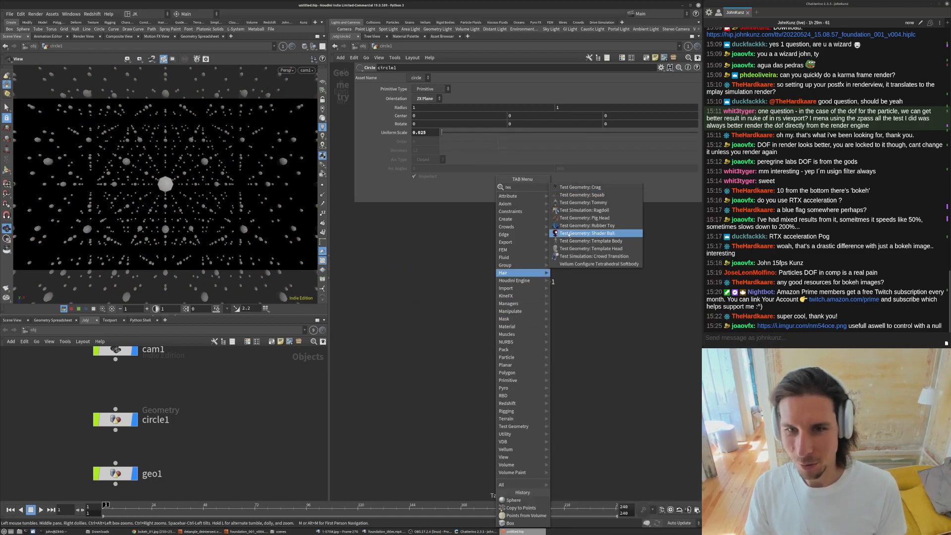
click(571, 203)
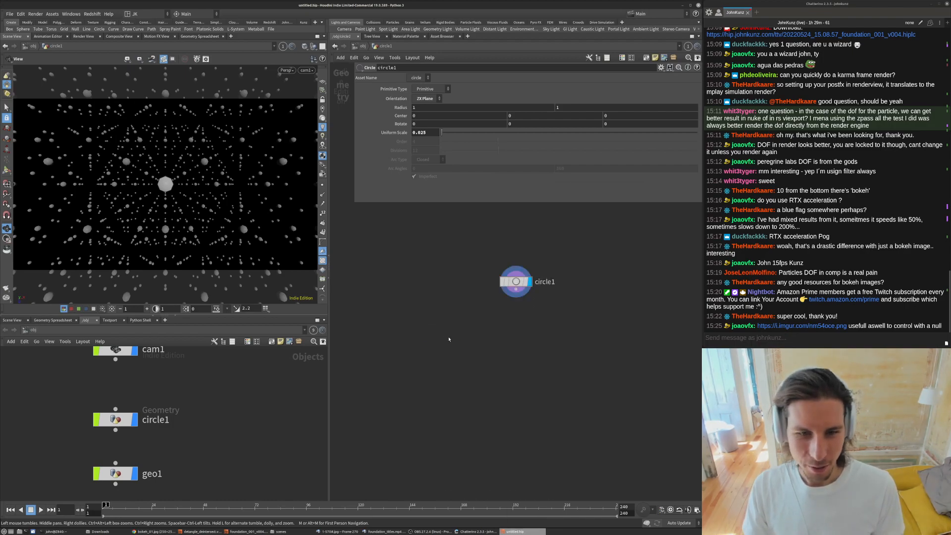
click(435, 337)
drag(435, 337, 497, 320)
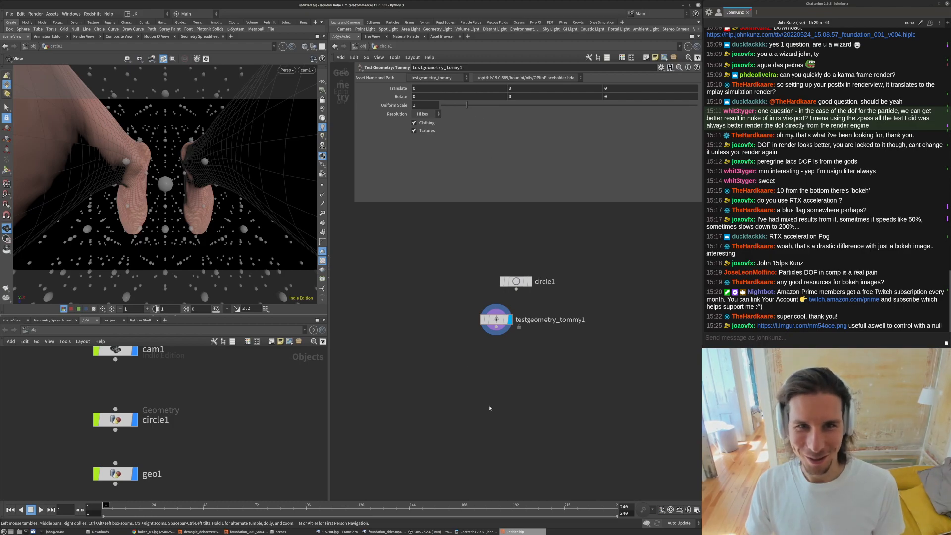
- Append a Transform node below the Tommy test geometry and make it the displayed node
key(Tab)
text(tra)
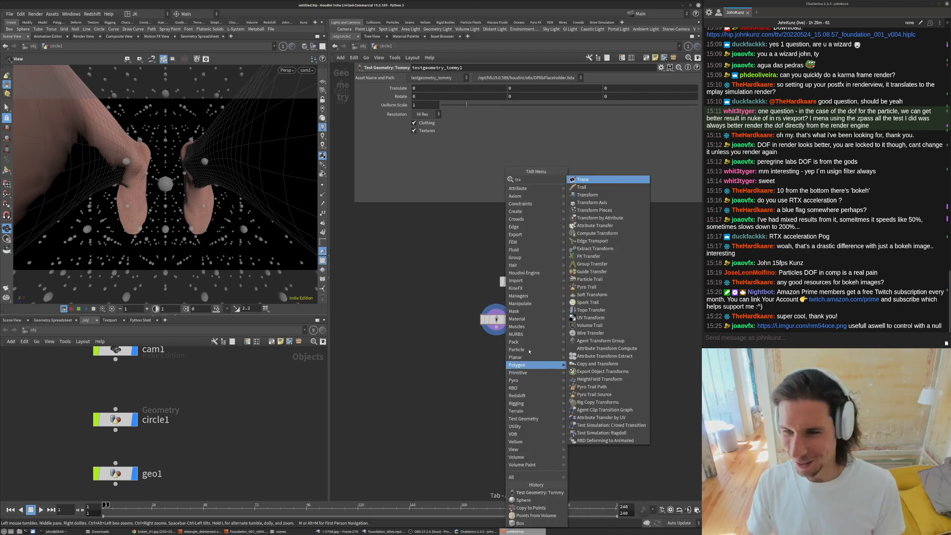
click(588, 195)
click(497, 369)
drag(497, 369, 496, 328)
click(510, 389)
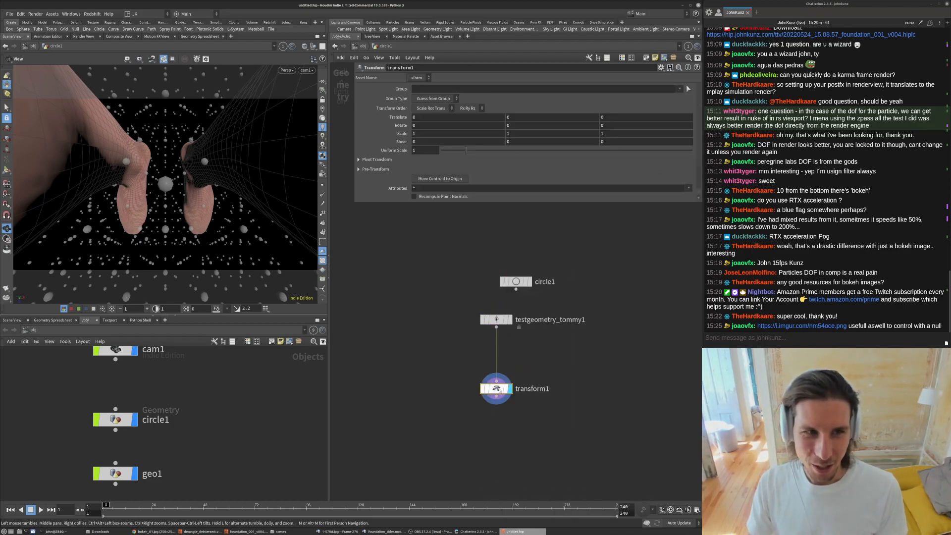
- In the Transform, set Rotate X to -90, Uniform Scale to about 0.138 and Translate Z to about 0.2
click(476, 127)
text(90)
key(Return)
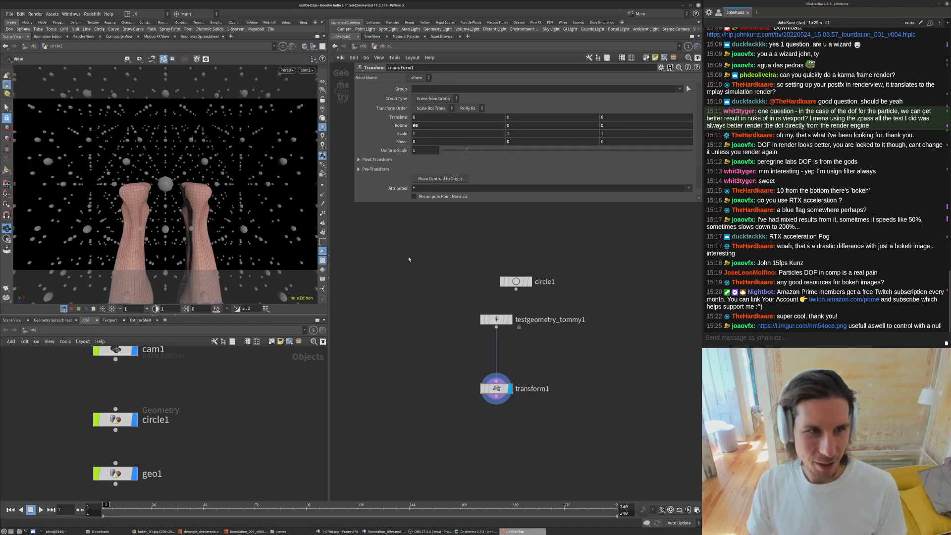
click(435, 127)
text(-)
key(Return)
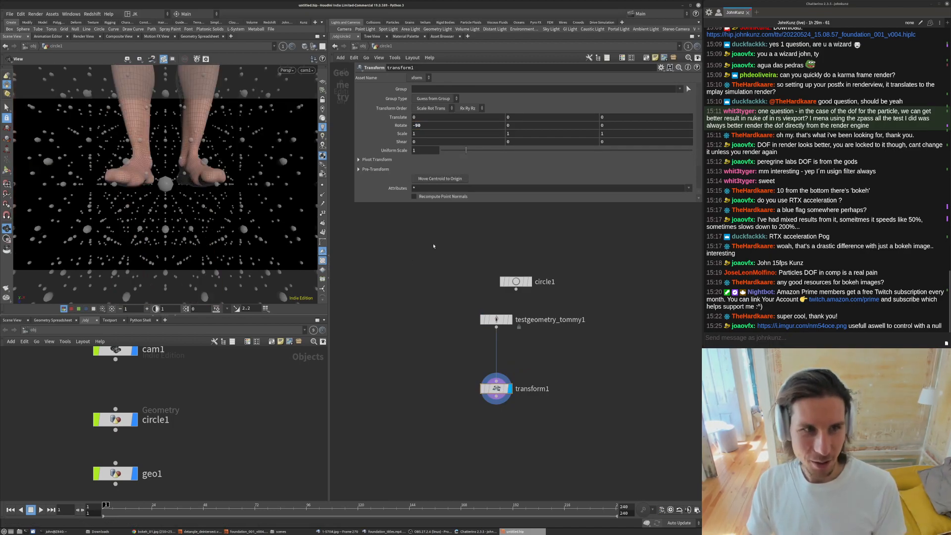
drag(466, 150, 445, 151)
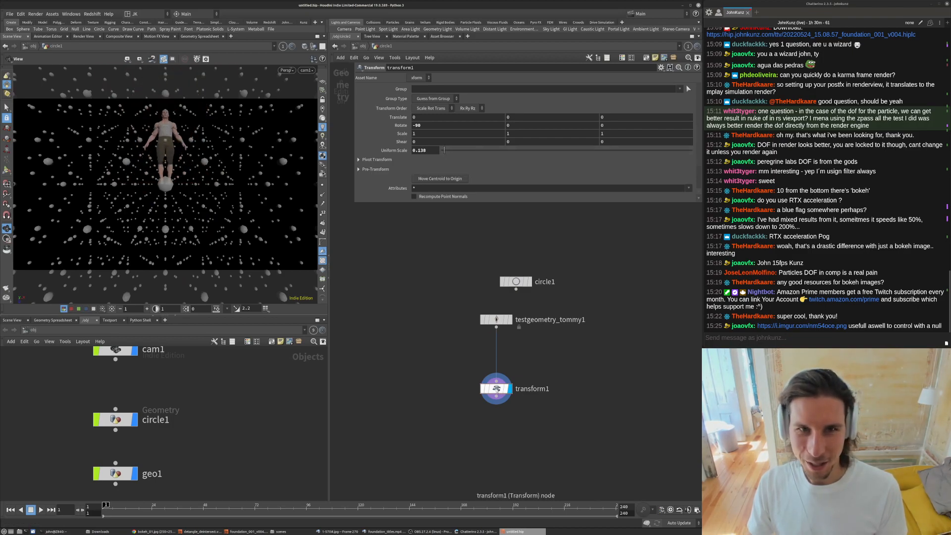
middle_drag(605, 119, 628, 118)
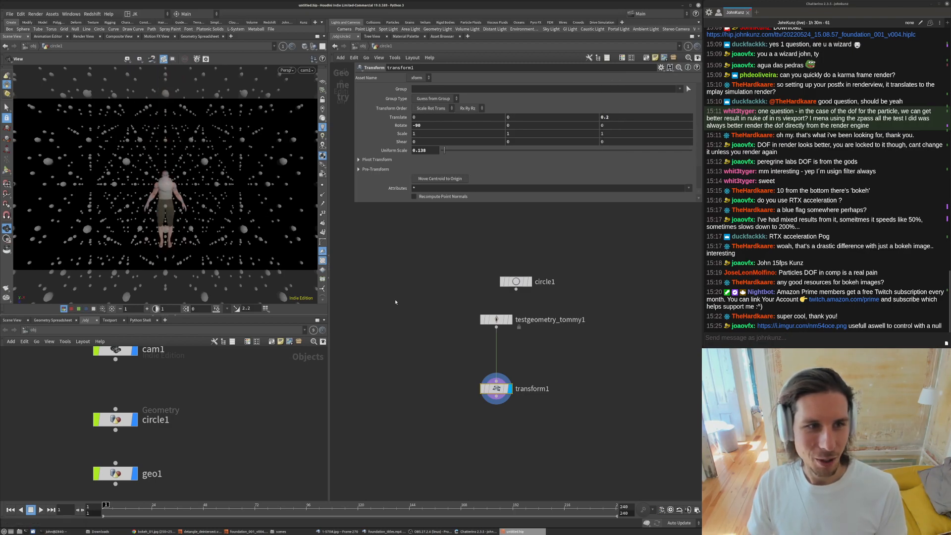
- Toggle the Tommy geometry's Textures and Clothing options off and back on
click(488, 321)
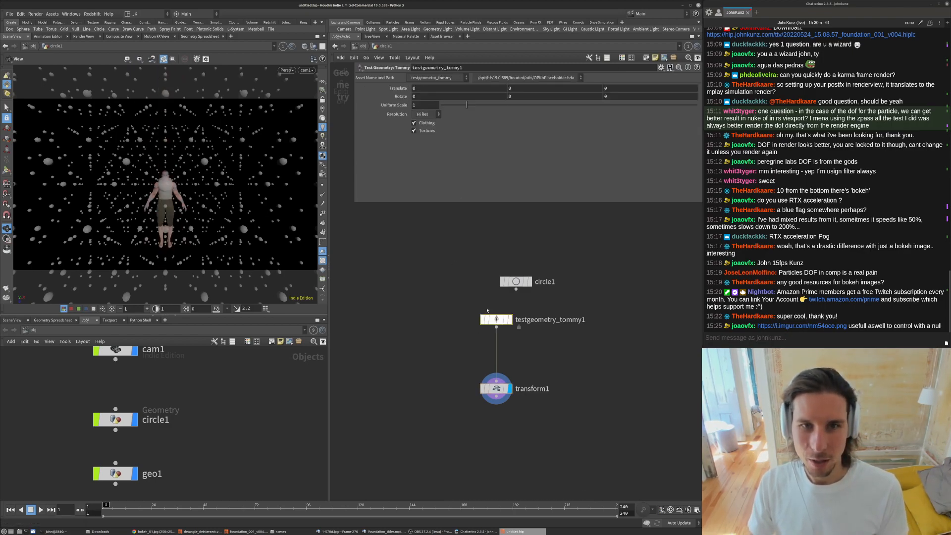
click(425, 130)
click(426, 123)
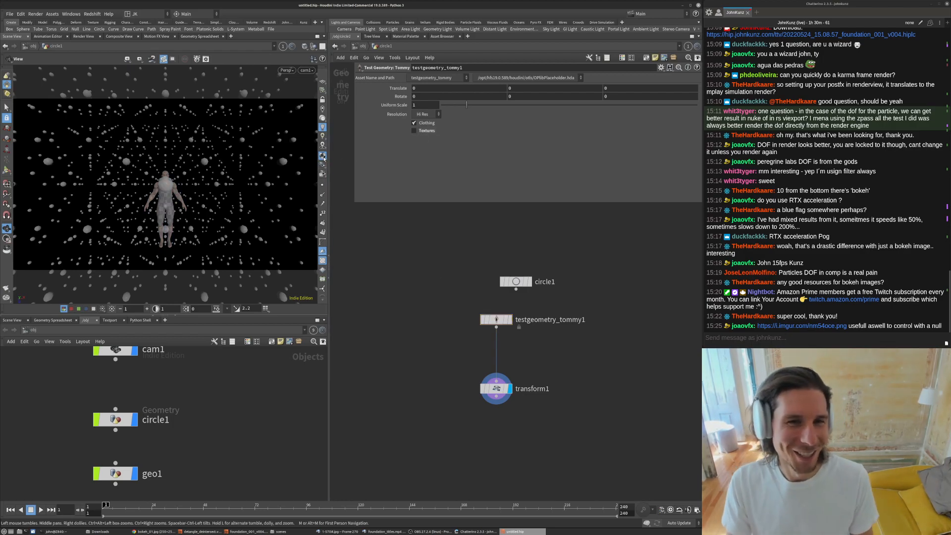
click(425, 131)
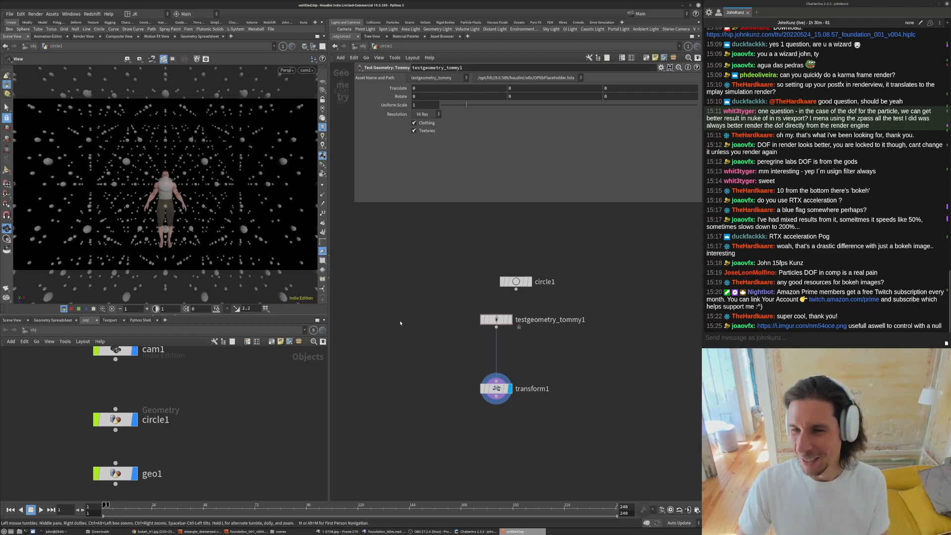
- Return to object level and rename the circle1 object to character
click(363, 46)
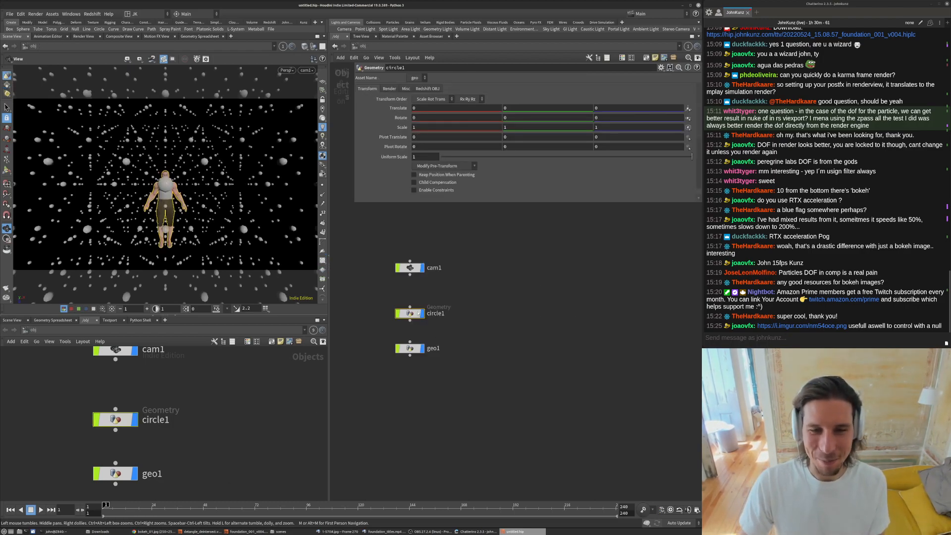
double_click(436, 313)
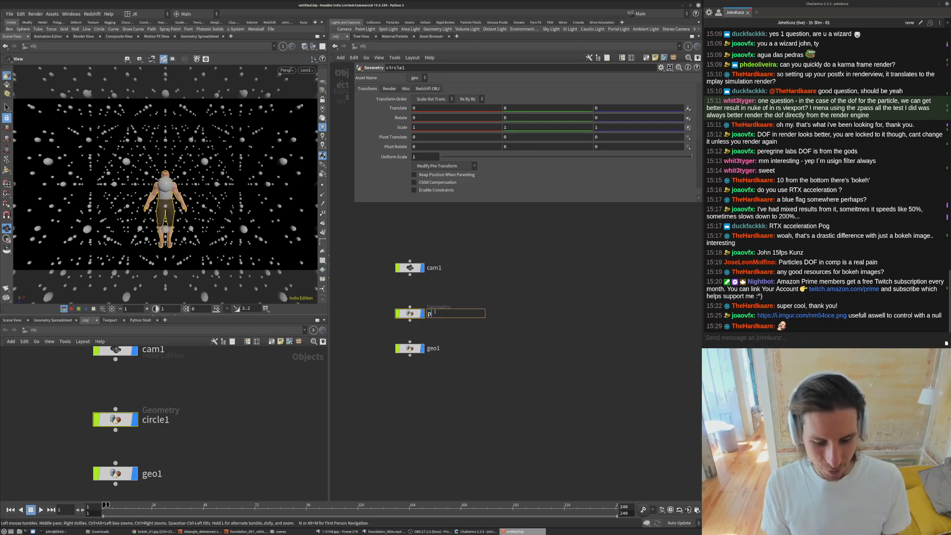
text(character)
key(Return)
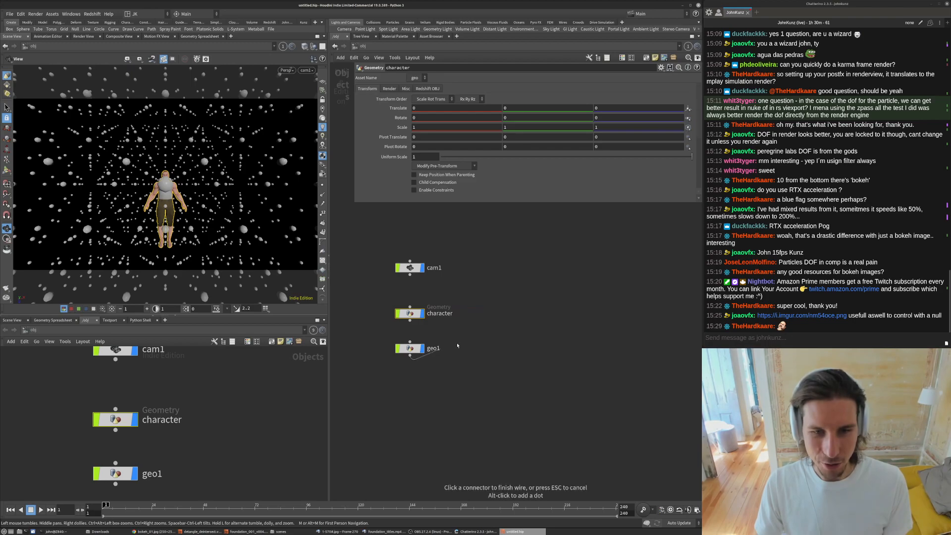
- Lower cam1's Translate Y to about 0.2
click(410, 268)
middle_drag(519, 108, 15, 176)
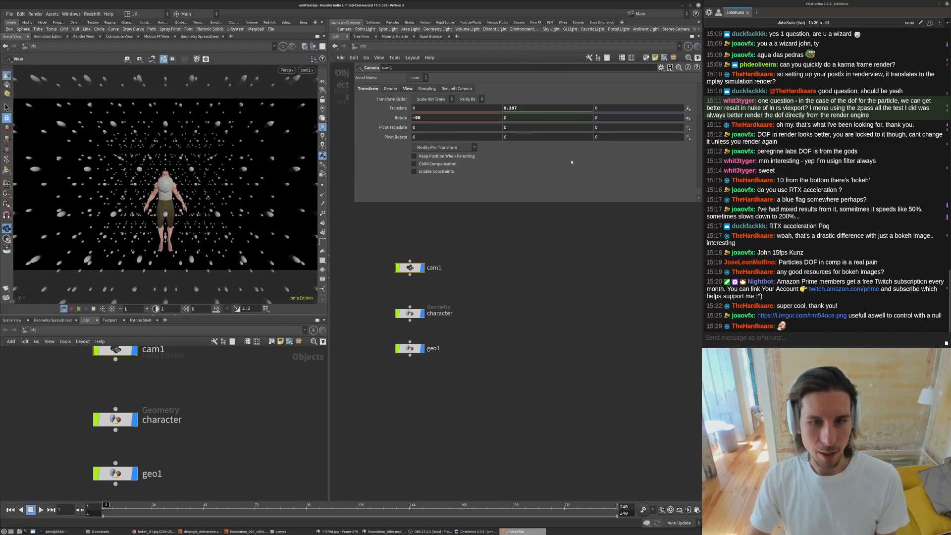
- Change the leading multiplier of cam1's Focal Length expression to 2.15
click(410, 348)
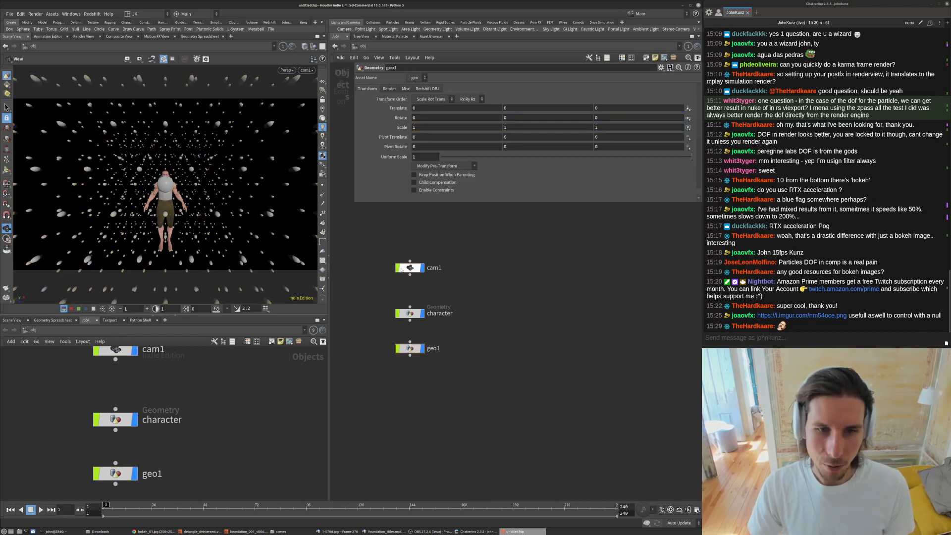
click(409, 313)
click(410, 269)
click(406, 89)
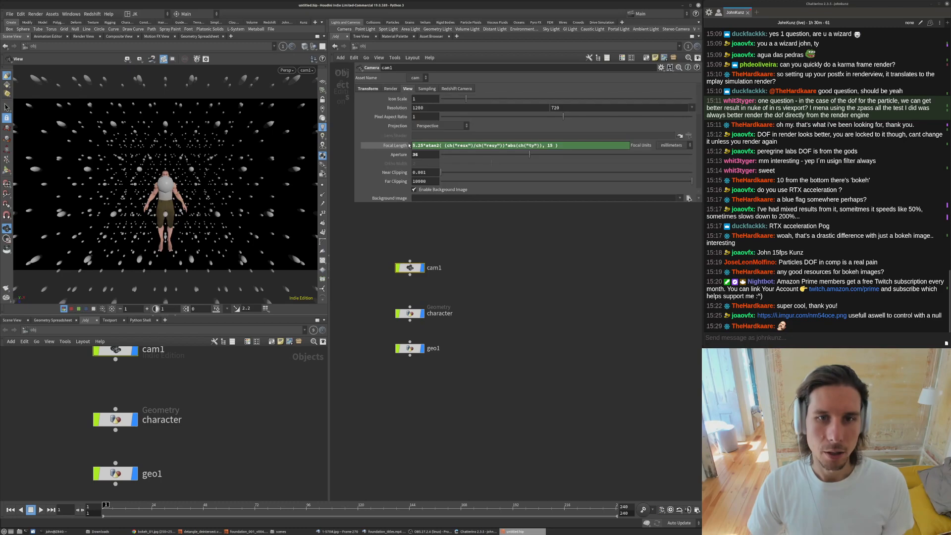
drag(413, 145, 534, 143)
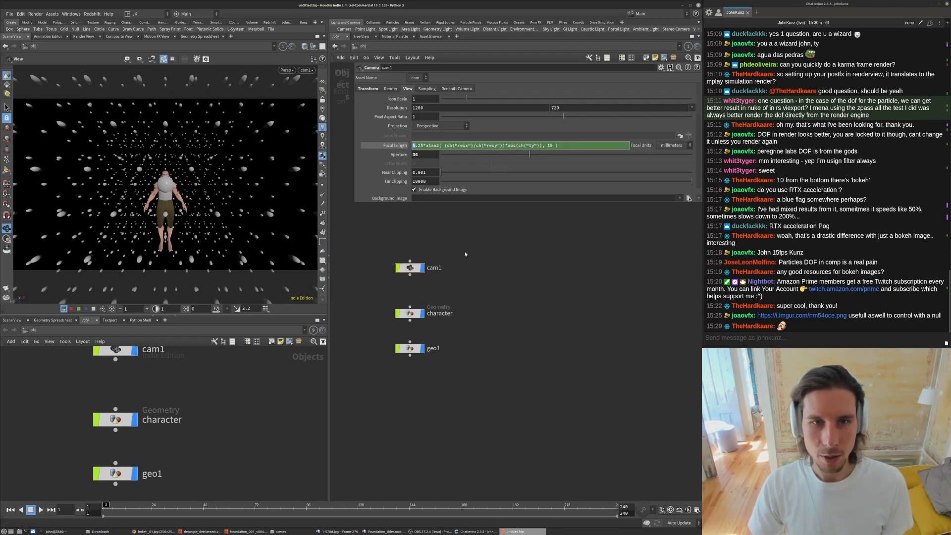
text(4)
key(Return)
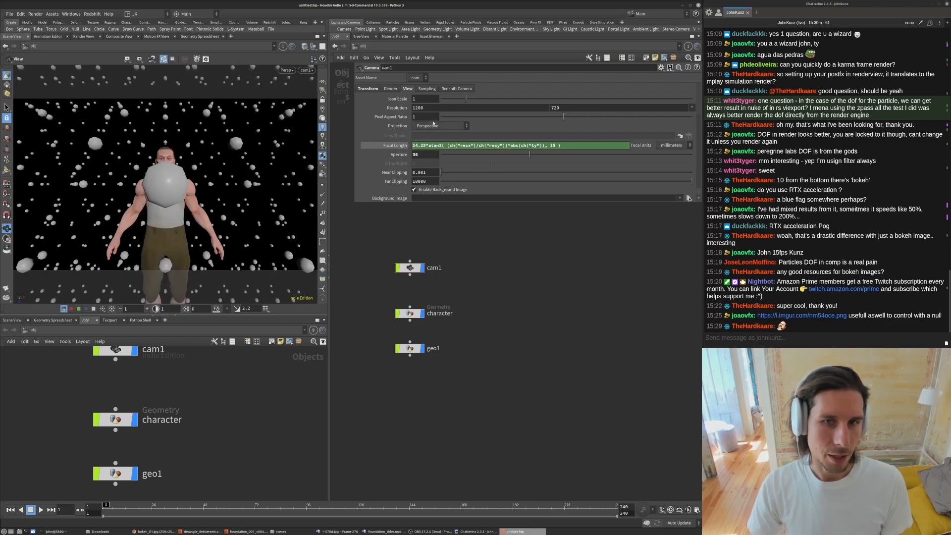
drag(416, 145, 412, 145)
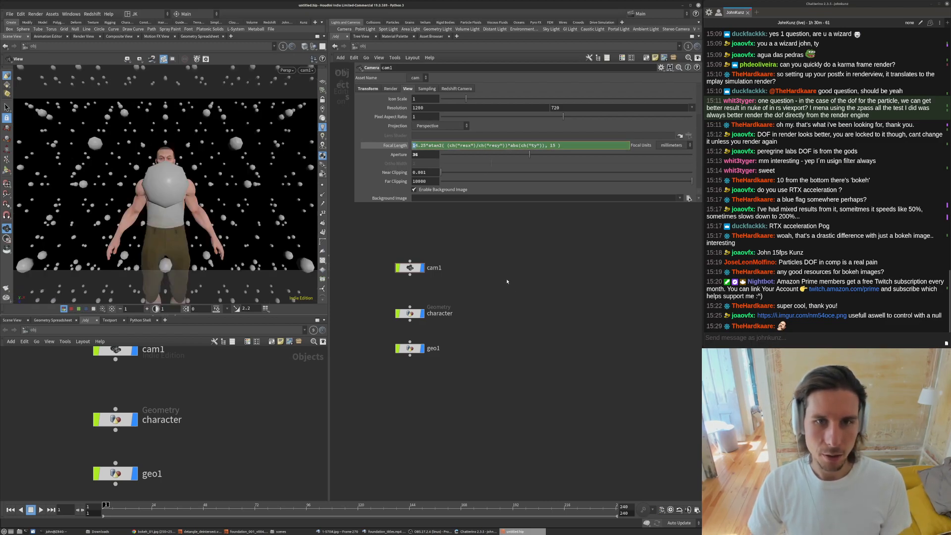
text(2)
key(Return)
- Nudge cam1's Translate Y slightly and turn off the display of geo1
click(369, 89)
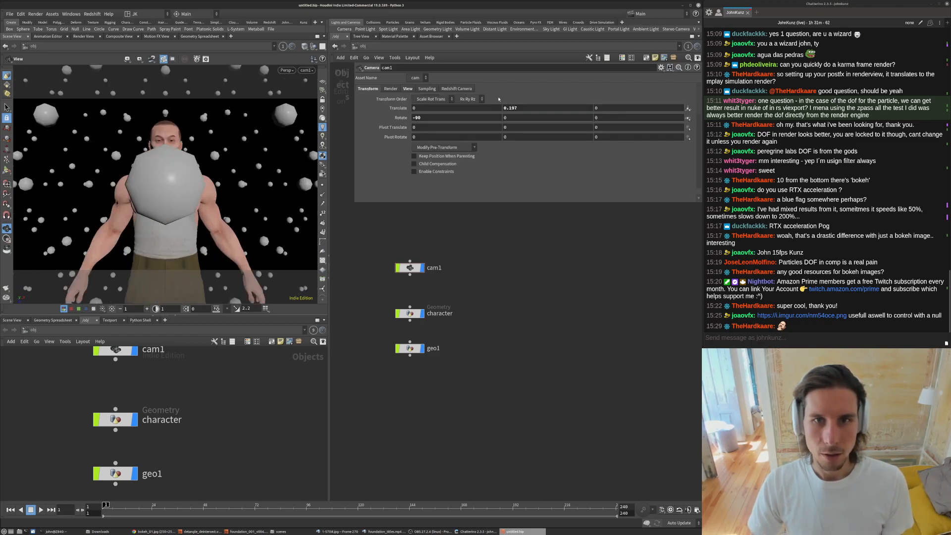
mouse_move(519, 108)
middle_down()
mouse_move(578, 108)
mouse_move(495, 109)
mouse_move(525, 108)
mouse_move(510, 109)
middle_up()
click(422, 348)
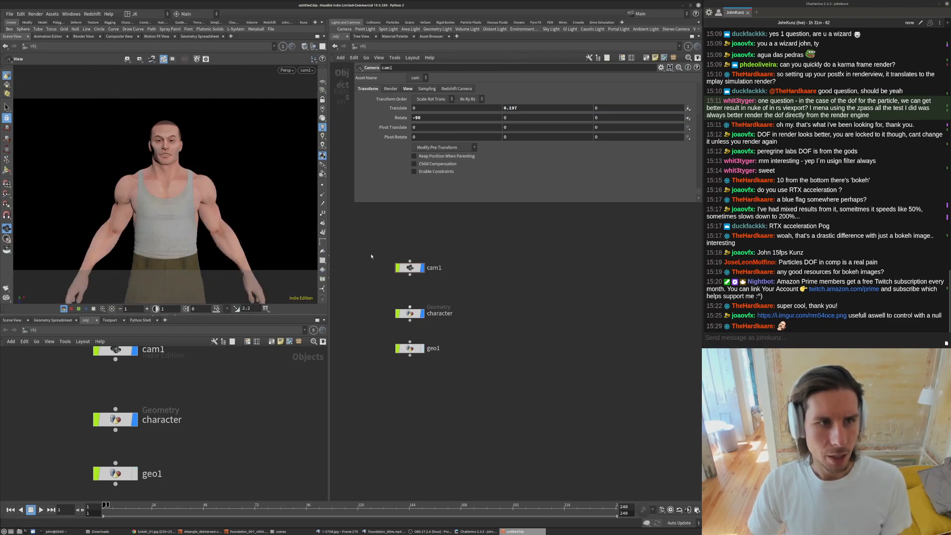
- Inside the character geometry, adjust the transform1 node's Translate Y to about -0.41, then return to object level
click(412, 315)
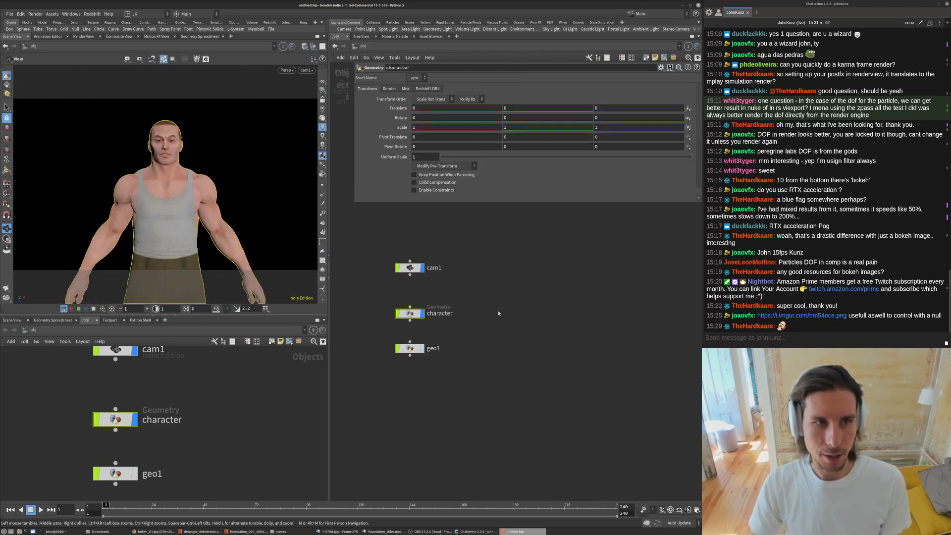
scroll(159, 219, down, 5)
drag(159, 218, 188, 134)
click(322, 81)
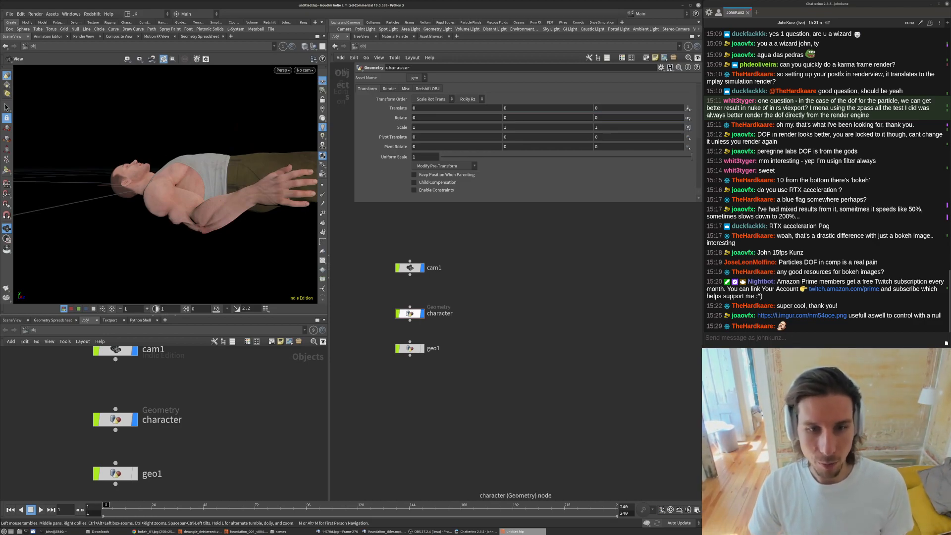
double_click(412, 316)
key(Return)
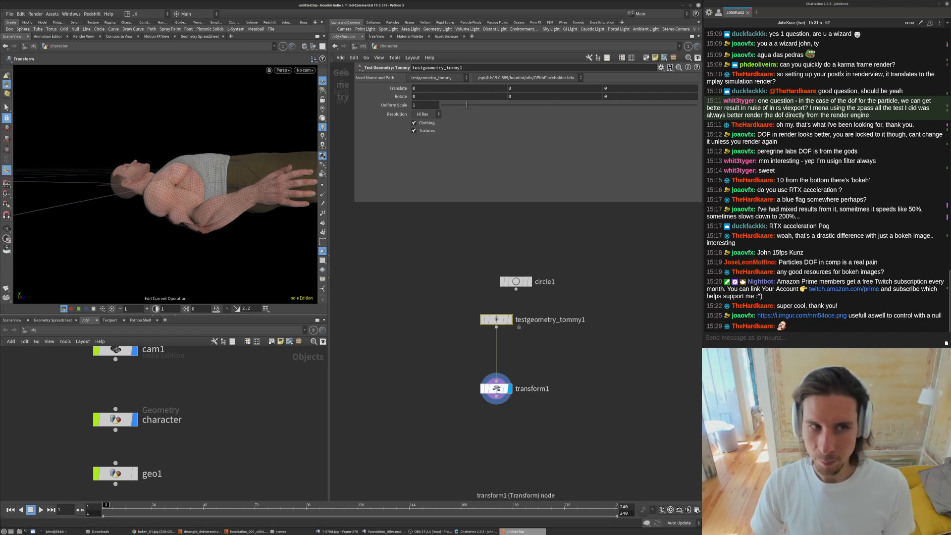
click(495, 390)
middle_drag(523, 117, 473, 146)
mouse_move(154, 170)
alt+mouse_down()
mouse_move(182, 161)
mouse_move(168, 162)
alt+mouse_up()
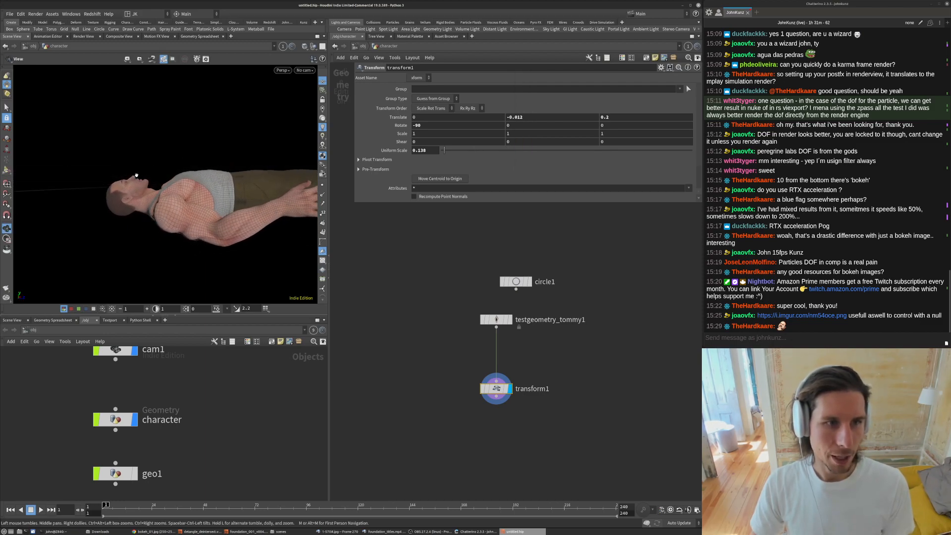
key(Return)
click(361, 46)
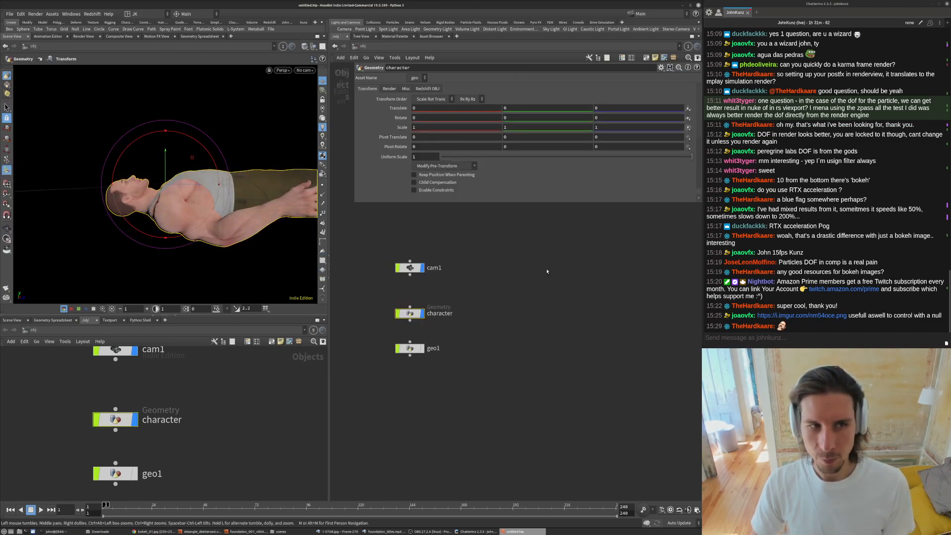
- Set cam1's Translate Y to 0.025
click(410, 267)
middle_click(529, 108)
middle_drag(529, 108, 446, 130)
middle_drag(548, 318, 548, 333)
click(455, 257)
key(h)
scroll(548, 160, down, 1)
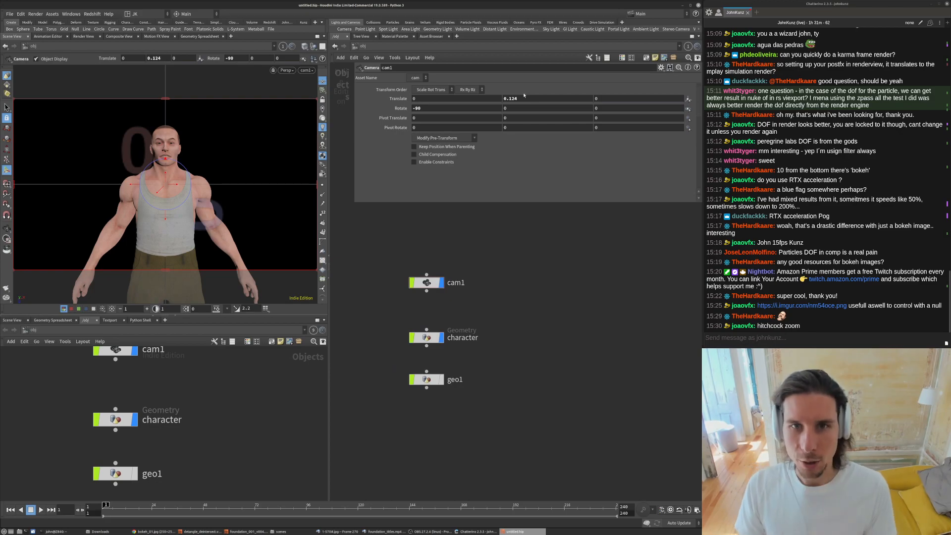
click(525, 96)
key(BackSpace)
key(BackSpace)
key(BackSpace)
text(05)
key(Return)
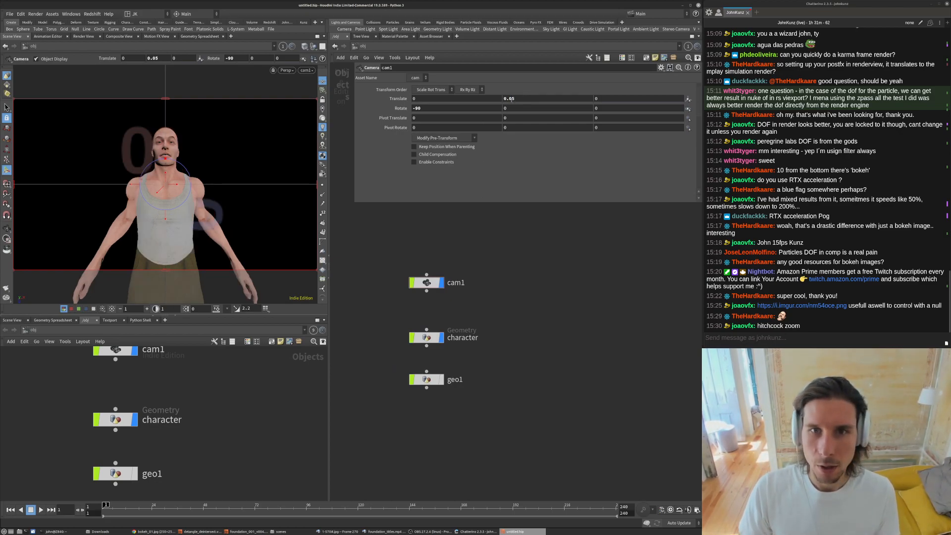
click(511, 99)
text(2)
key(Return)
key(Escape)
- Inspect the camera and character placement from outside the camera, then return to looking through cam1
drag(192, 188, 234, 161)
right_drag(235, 162, 261, 143)
key(Return)
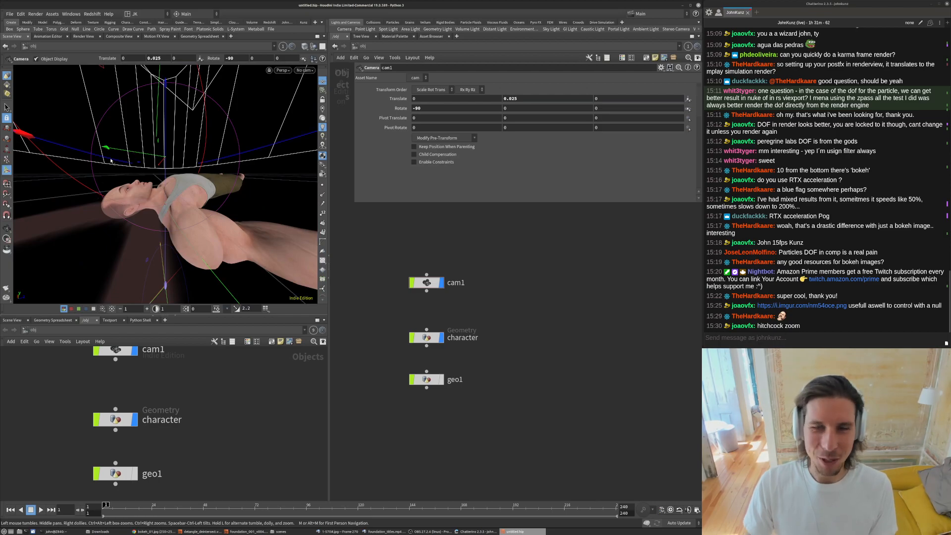
key(Escape)
right_drag(190, 163, 149, 177)
key(Return)
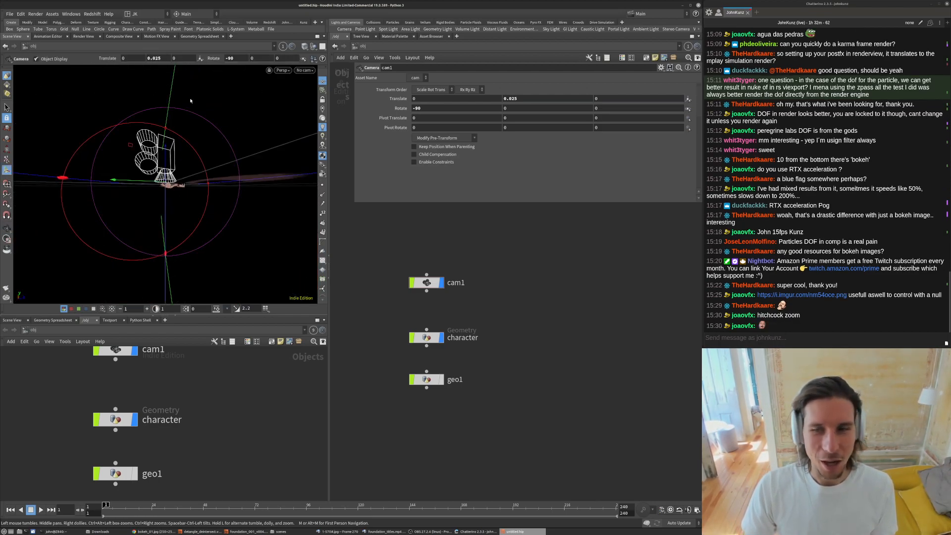
key(bracketleft)
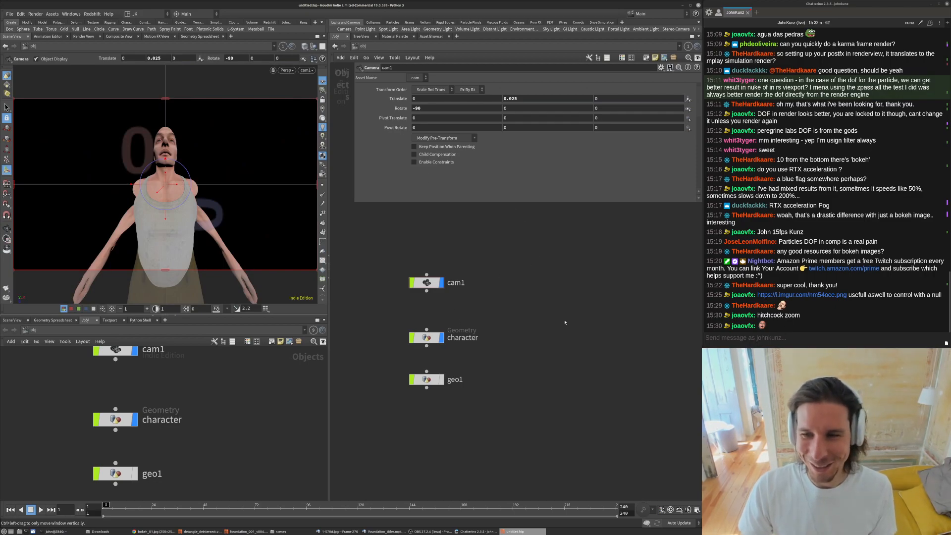
middle_drag(572, 323, 571, 362)
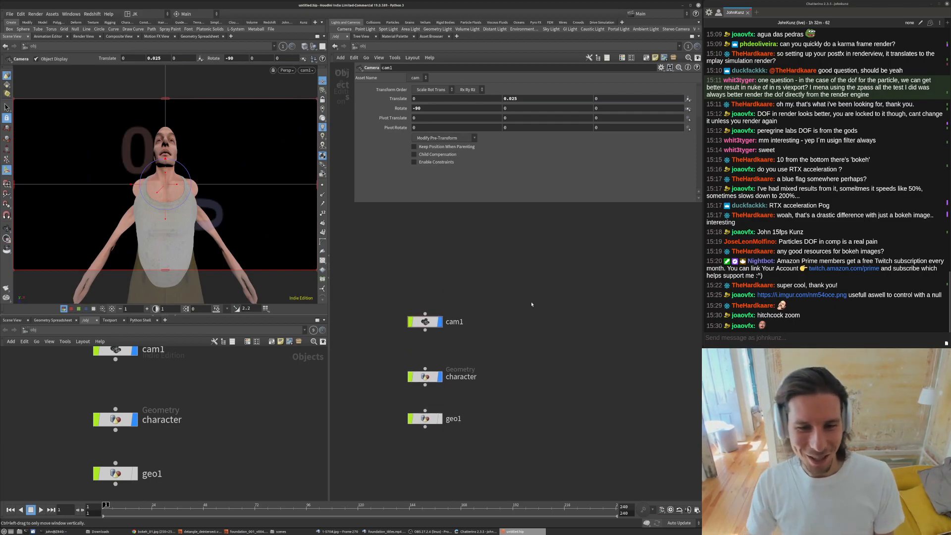
- Open Save As and browse to the /mnt/data/stream folder
click(13, 15)
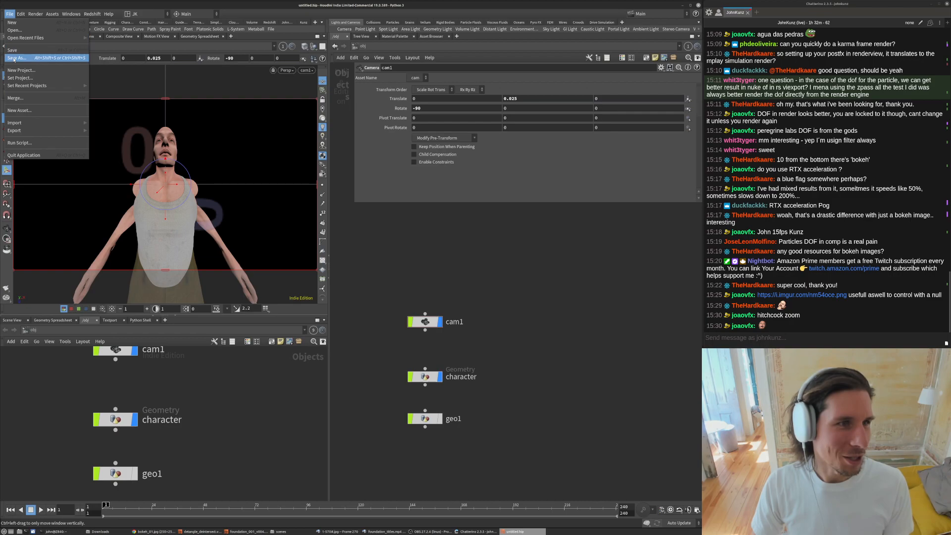
click(25, 55)
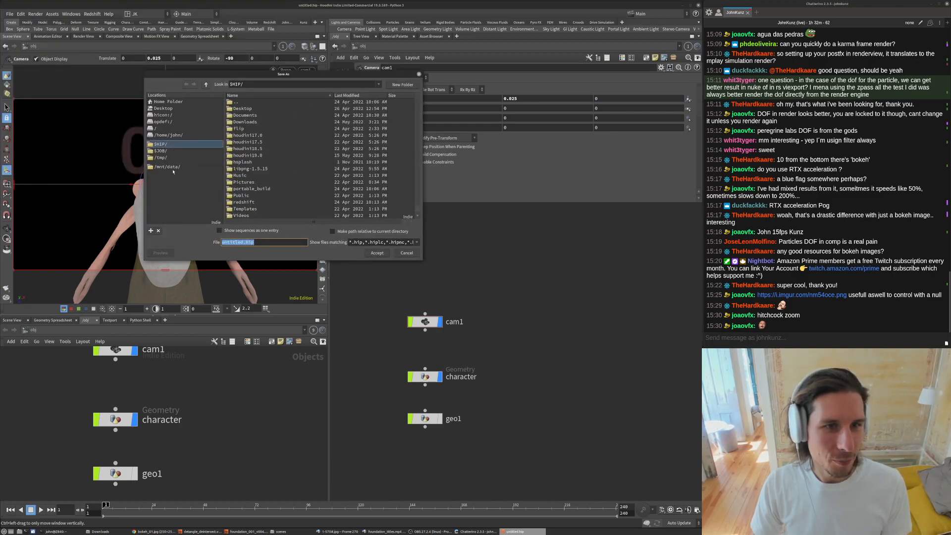
click(169, 167)
click(342, 95)
double_click(243, 108)
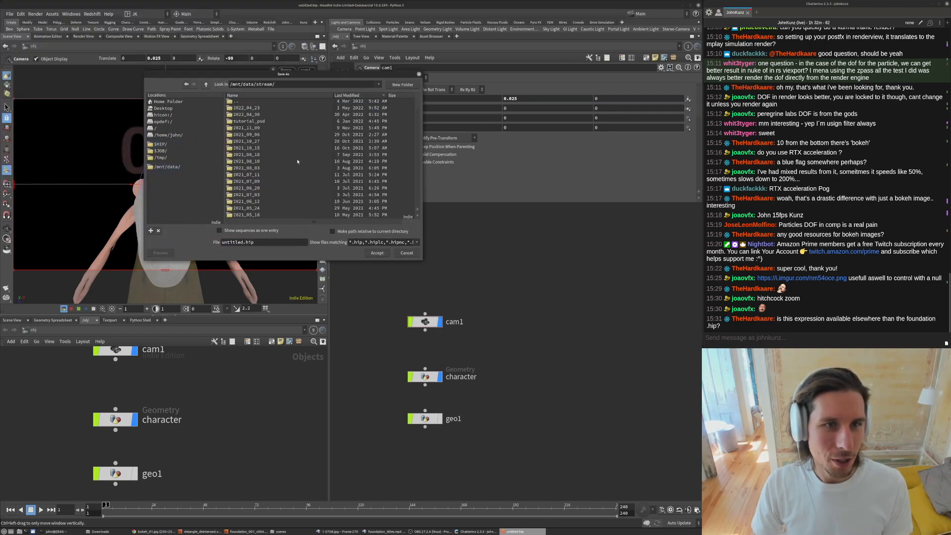
- Create a new folder 2022_05_24 and inside it a folder named scenes
click(401, 85)
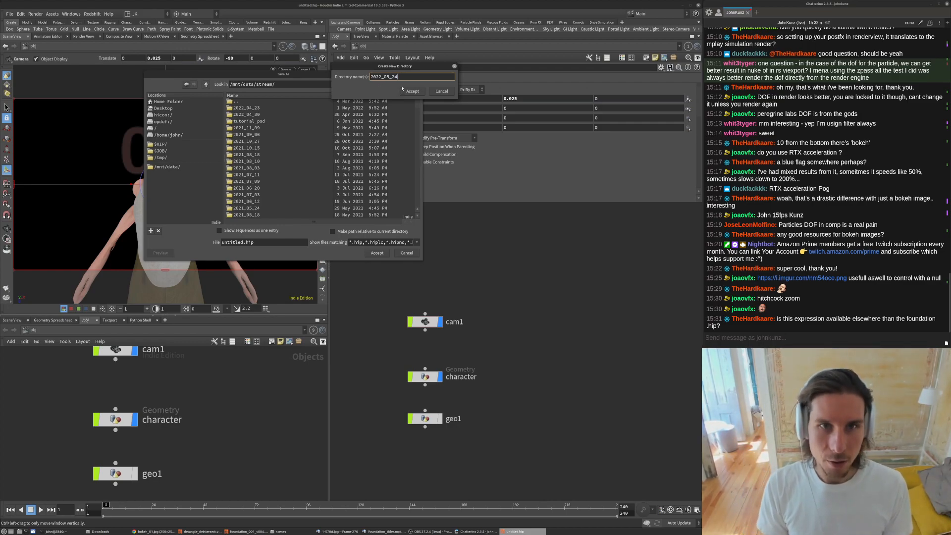
text(24)
click(403, 90)
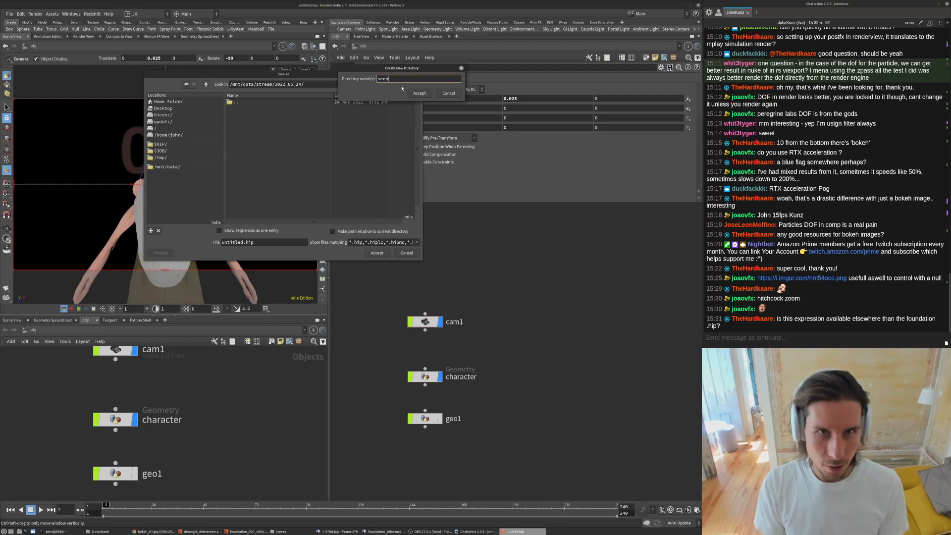
key(Return)
- Save the scene in the scenes folder as camera_setup_hitchcock_zoom.v1
double_click(244, 243)
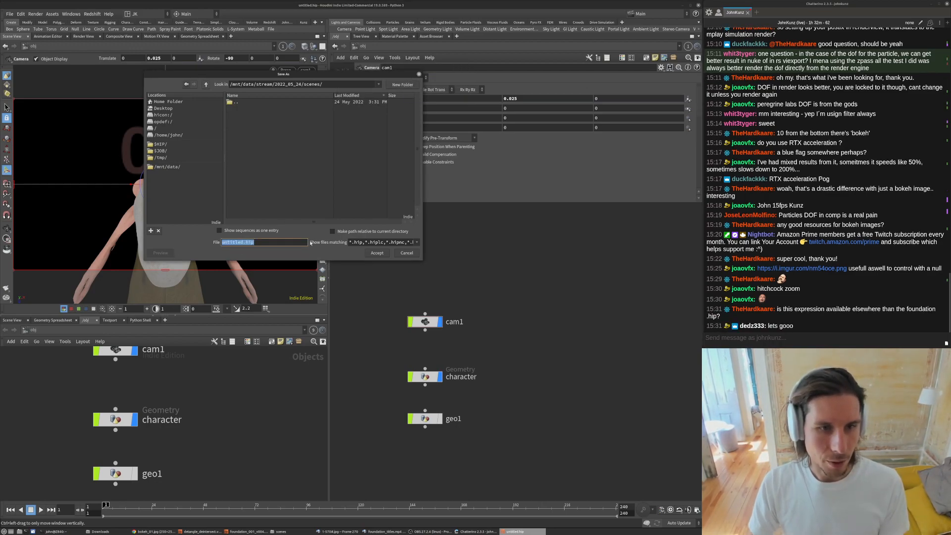
text(camera_setup_hitchcock_zoom.v1)
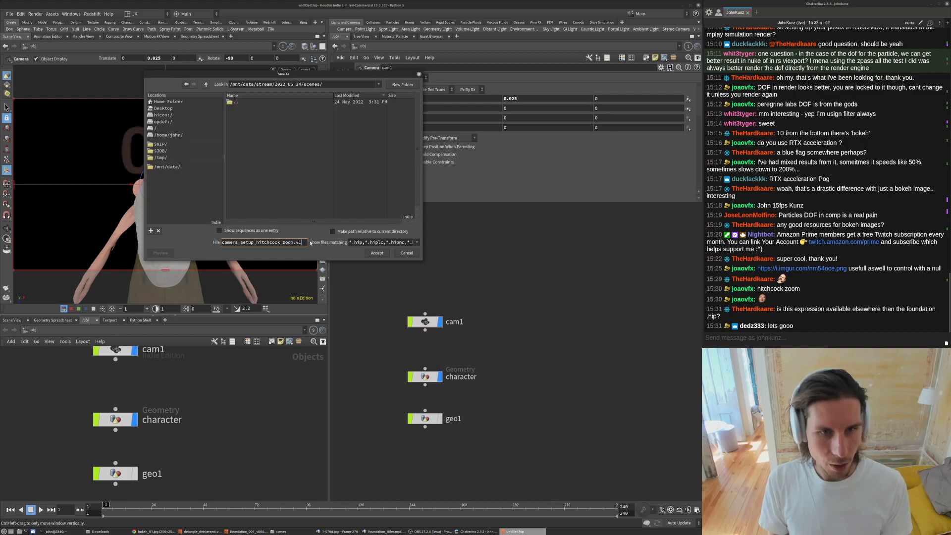
key(Return)
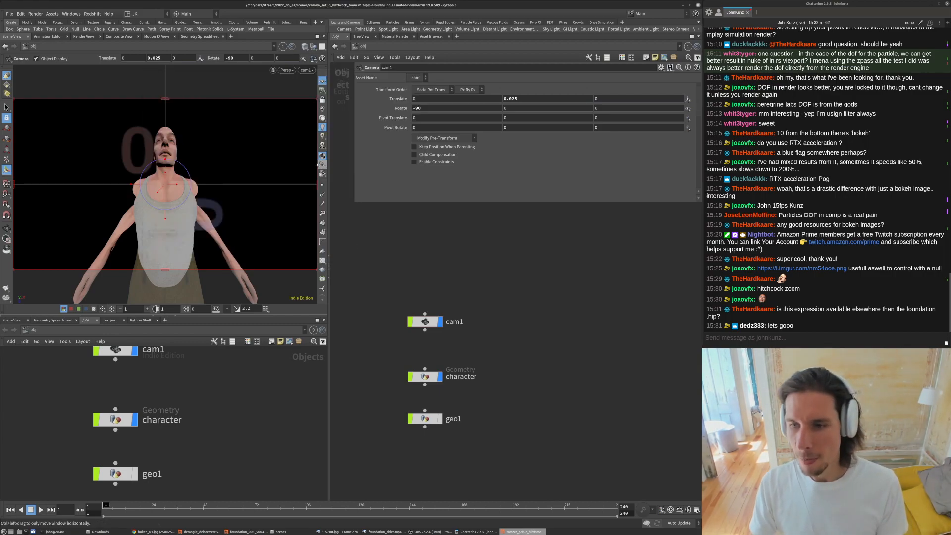
click(304, 23)
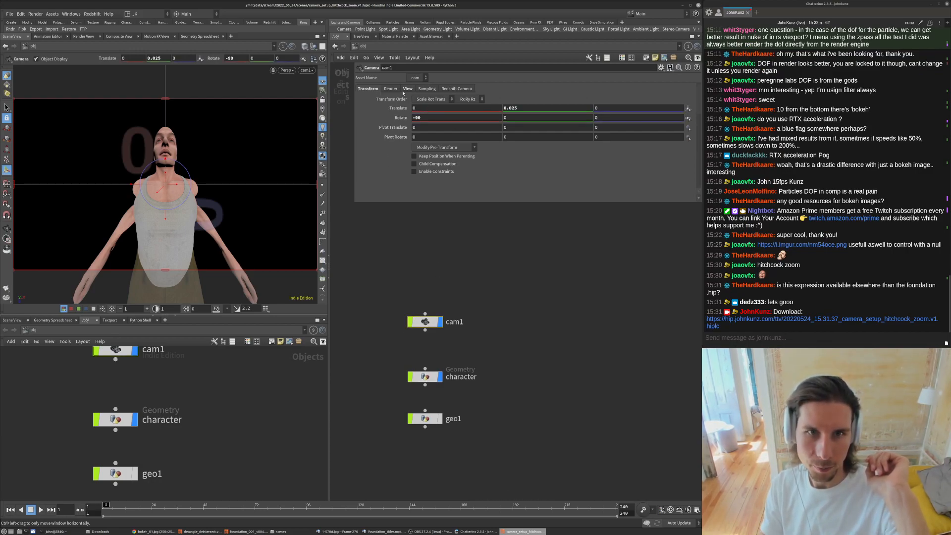
- Change the final argument of cam1's Focal Length expression to 45
click(407, 89)
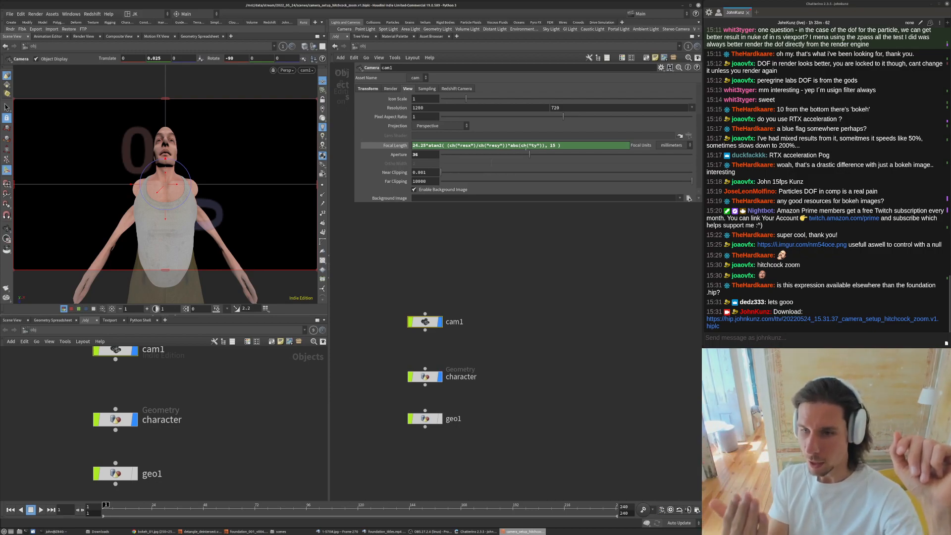
drag(452, 145, 509, 148)
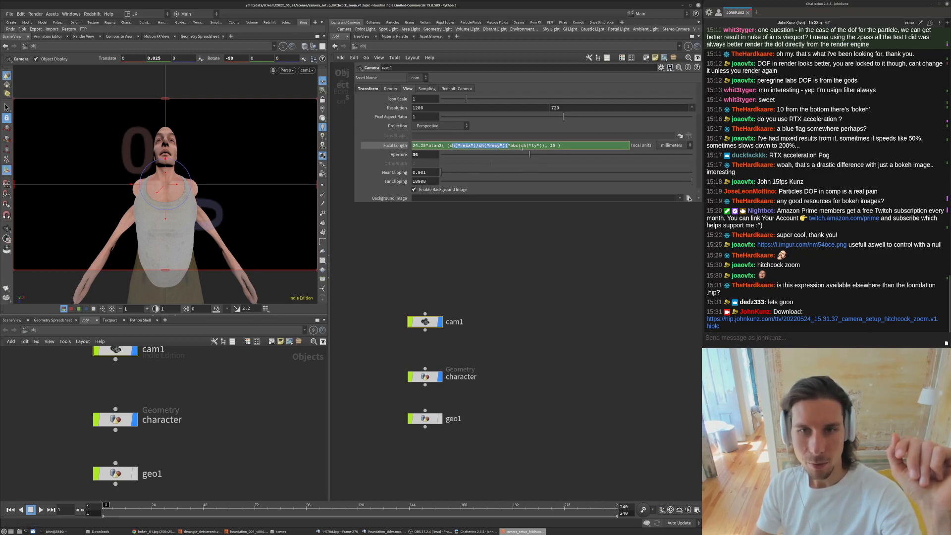
drag(431, 146, 441, 147)
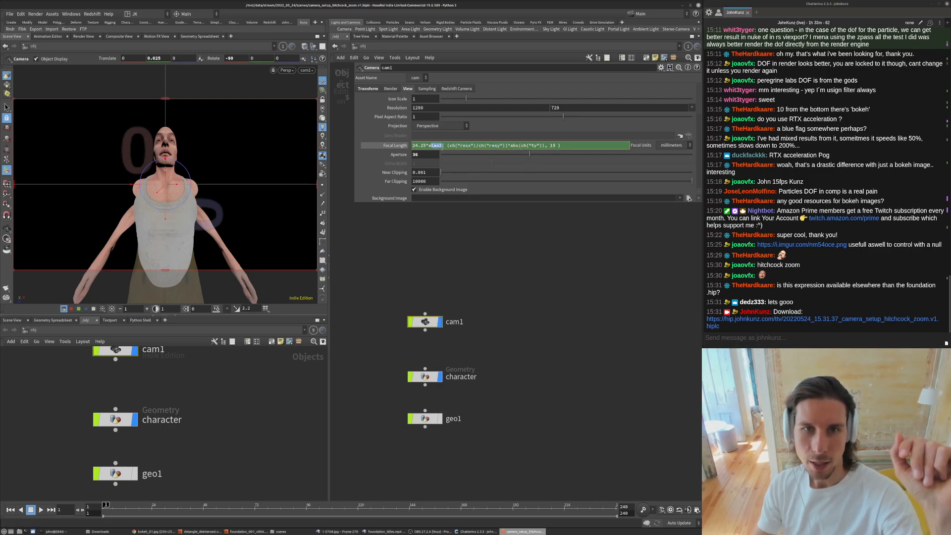
drag(548, 148, 551, 147)
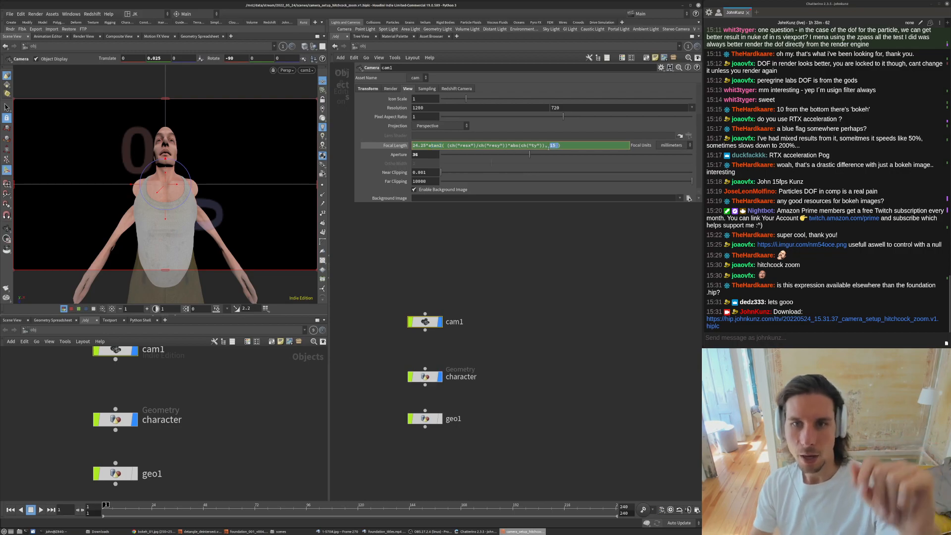
key(Return)
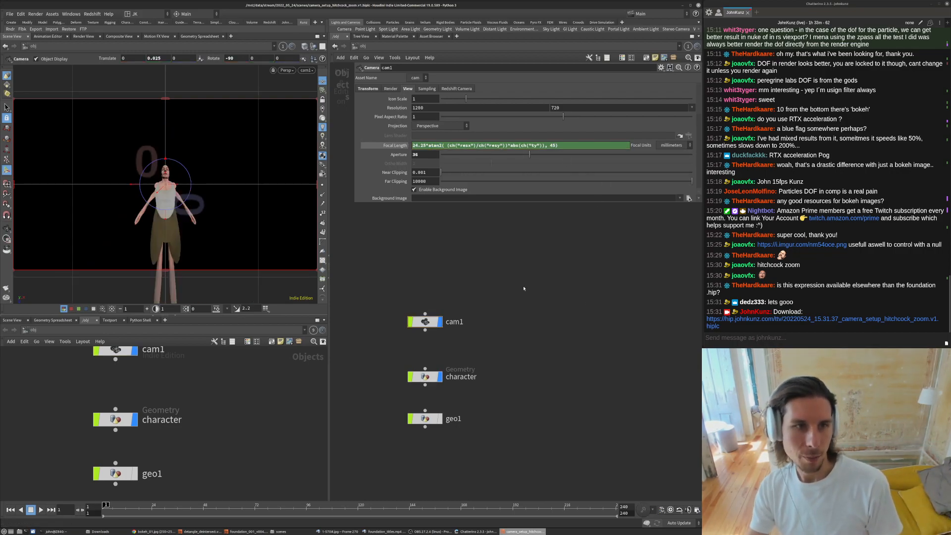
- Set the leading multiplier of cam1's Focal Length expression to 7.15
click(415, 145)
key(Delete)
key(Return)
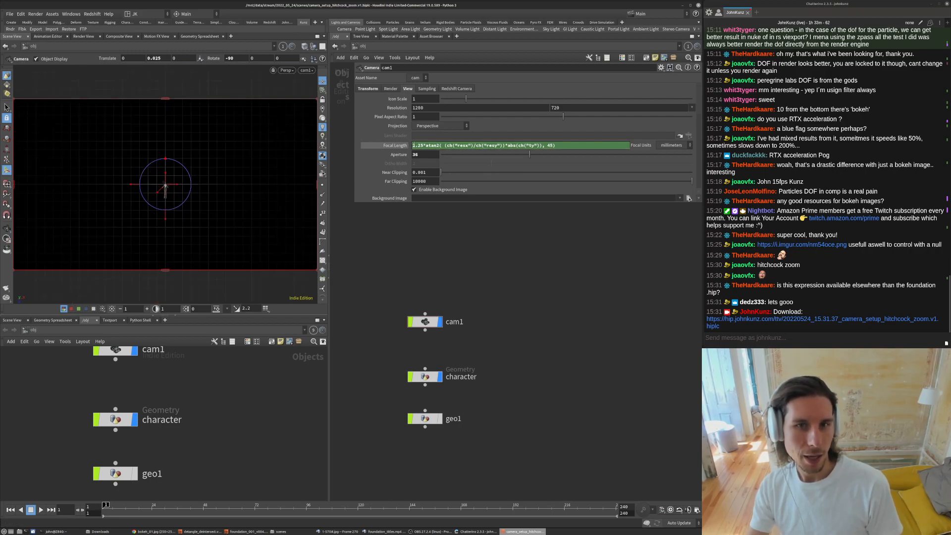
click(415, 145)
key(BackSpace)
text(7)
key(Return)
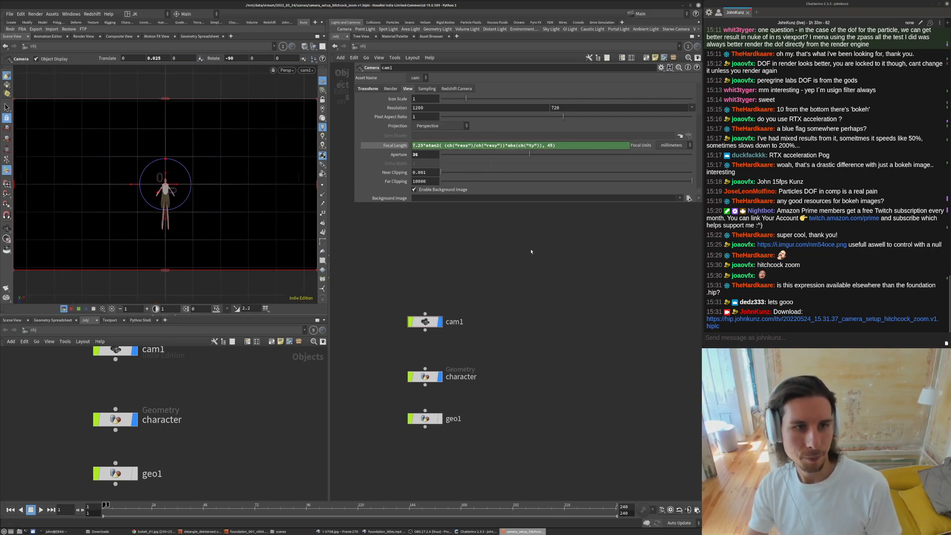
middle_drag(596, 388, 599, 339)
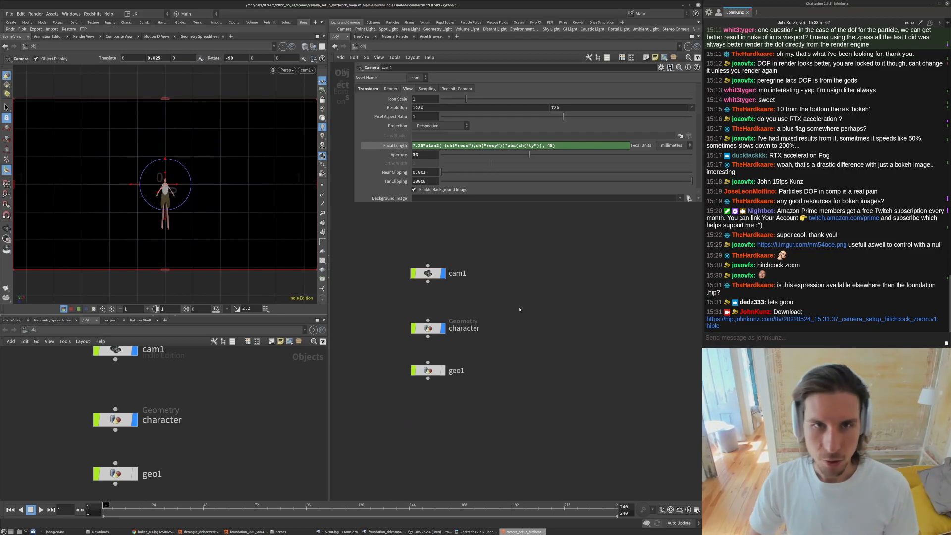